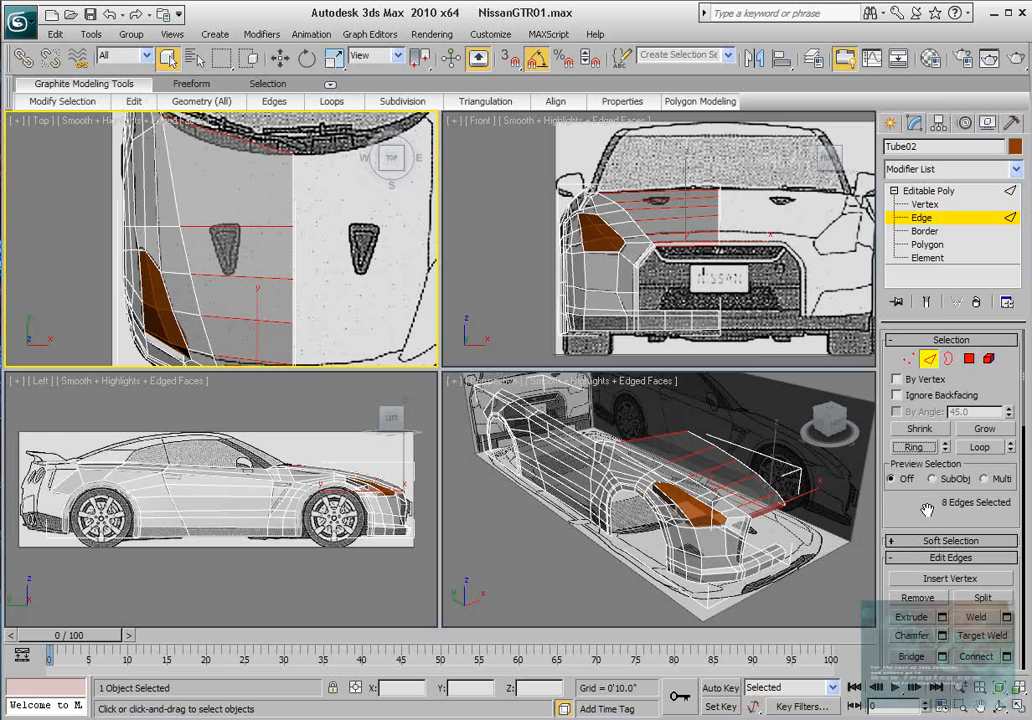
Step: Connect the ring of selected hood edges with 2 segments
scroll(927, 510, down, 3)
click(1007, 566)
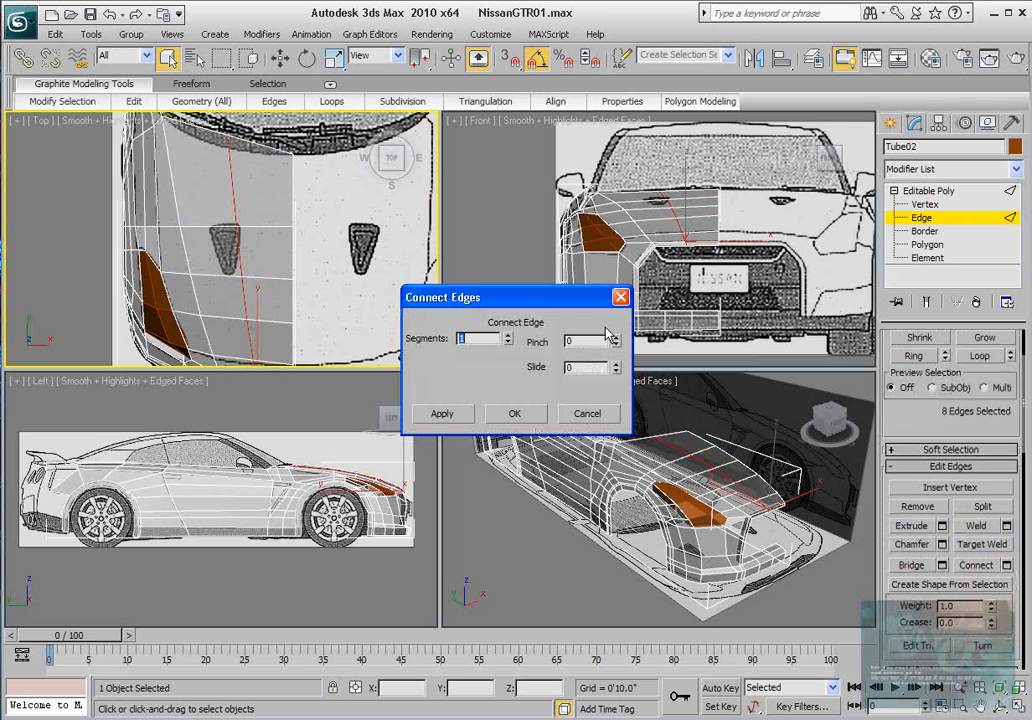
click(508, 336)
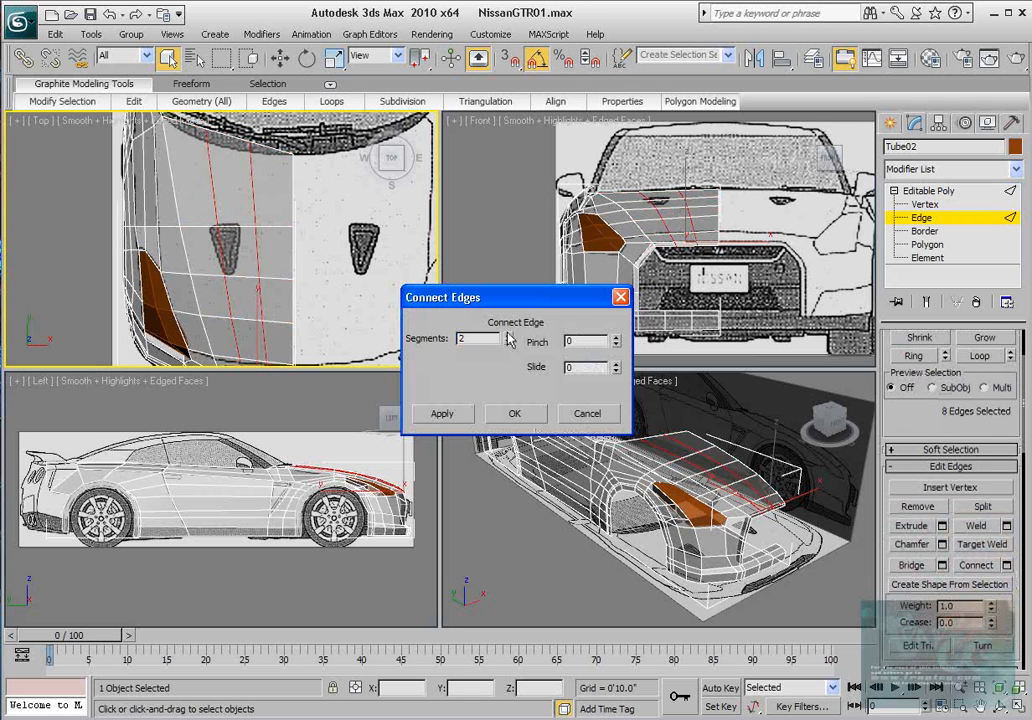
click(515, 414)
Step: Move the two new rear hood vertices about 2.4 inches forward in the top view, refining them individually to follow the windshield base line
scroll(300, 249, up, 3)
click(906, 206)
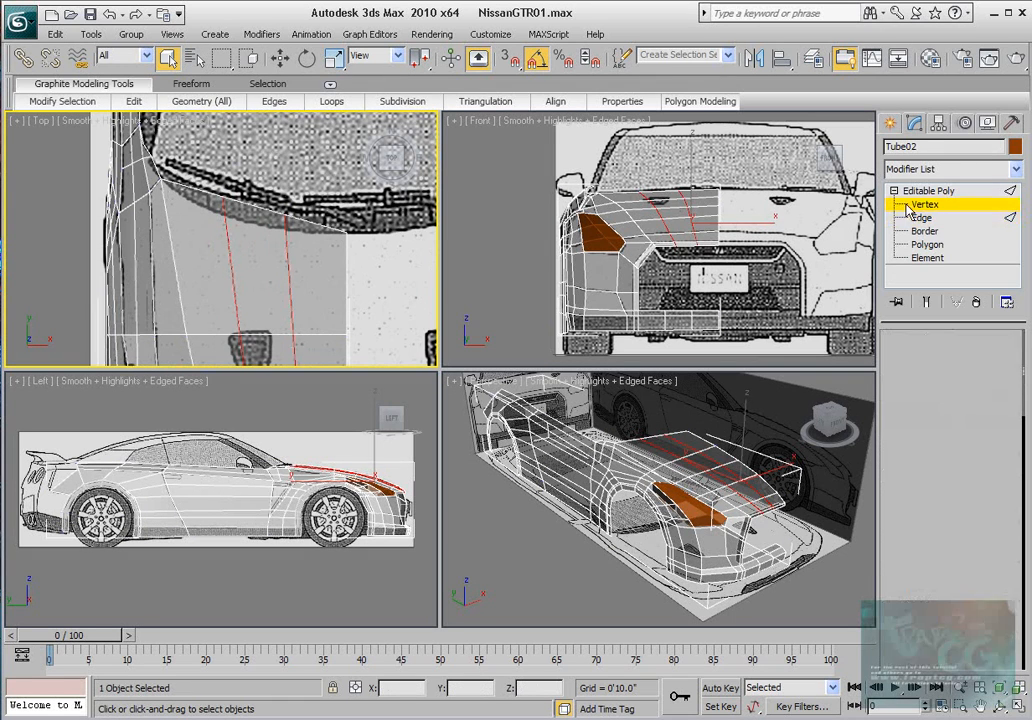
drag(204, 167, 315, 231)
middle_drag(283, 225, 279, 247)
scroll(279, 247, up, 2)
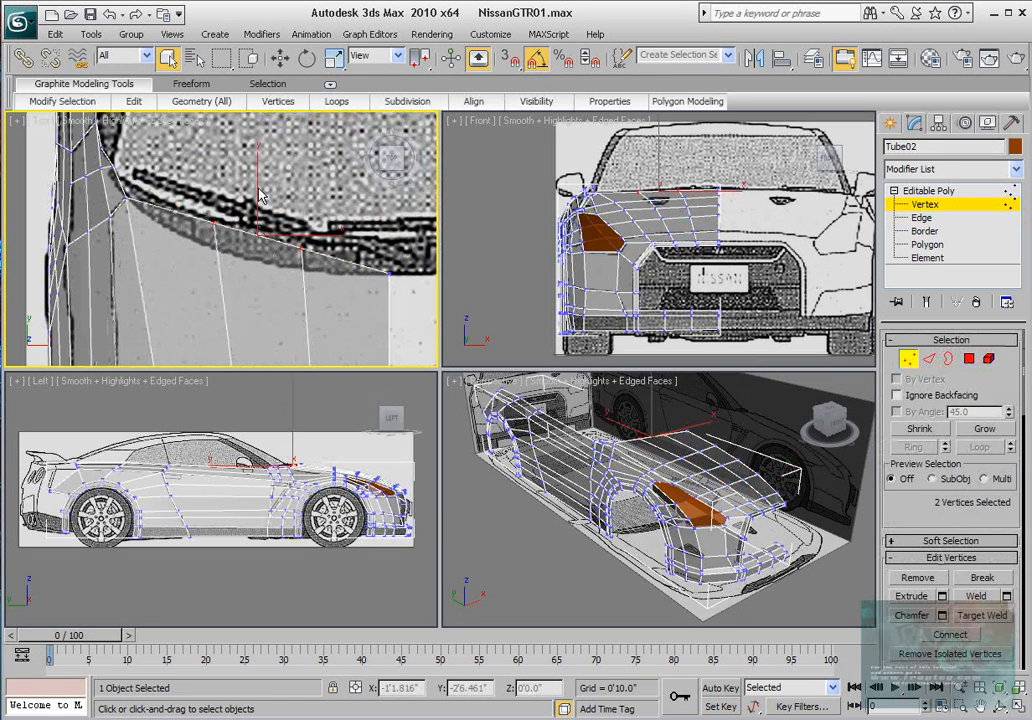
key(w)
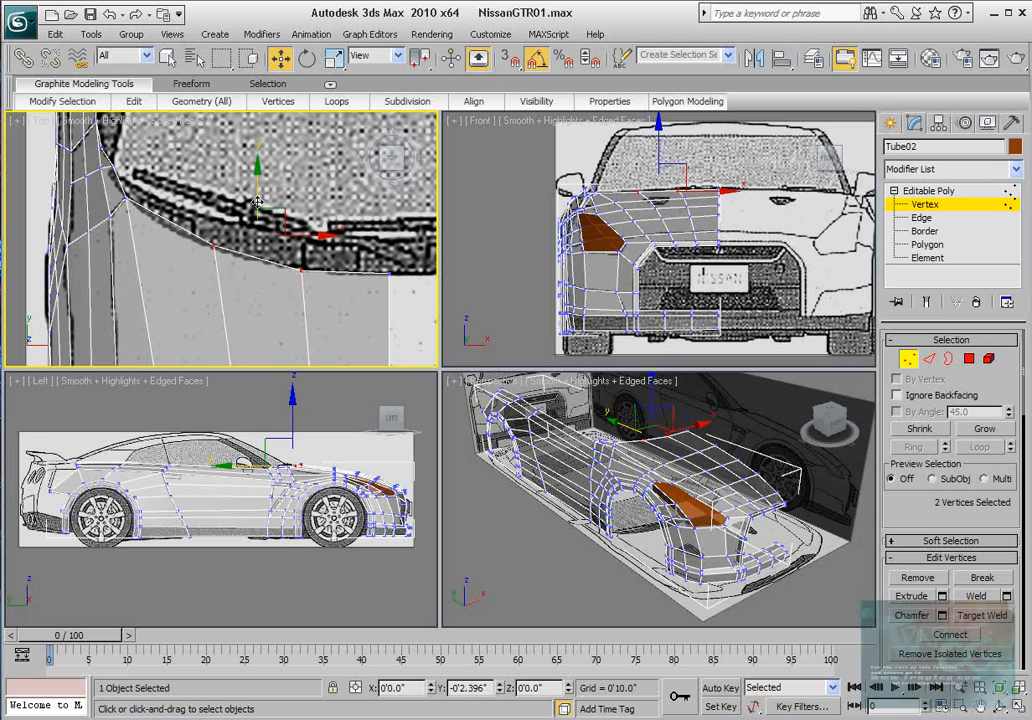
click(212, 197)
drag(212, 197, 212, 202)
Step: Examine the height of the rear hood vertices against the blueprints in the left and front views
middle_drag(232, 531, 127, 561)
scroll(212, 508, up, 5)
middle_drag(166, 503, 211, 505)
scroll(211, 504, up, 3)
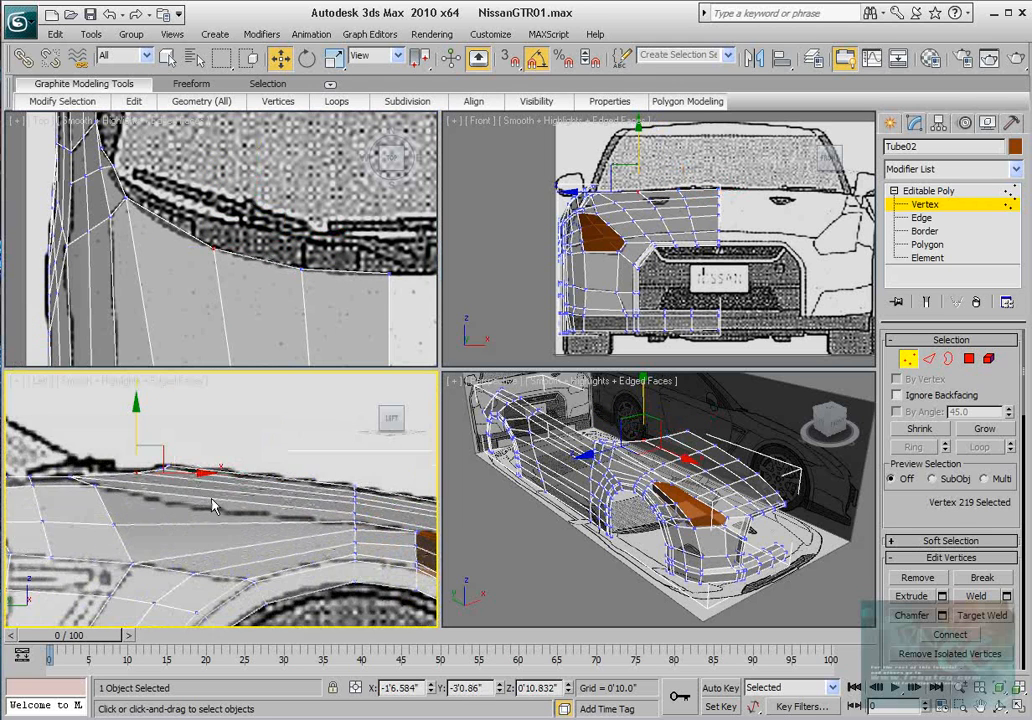
scroll(153, 487, up, 2)
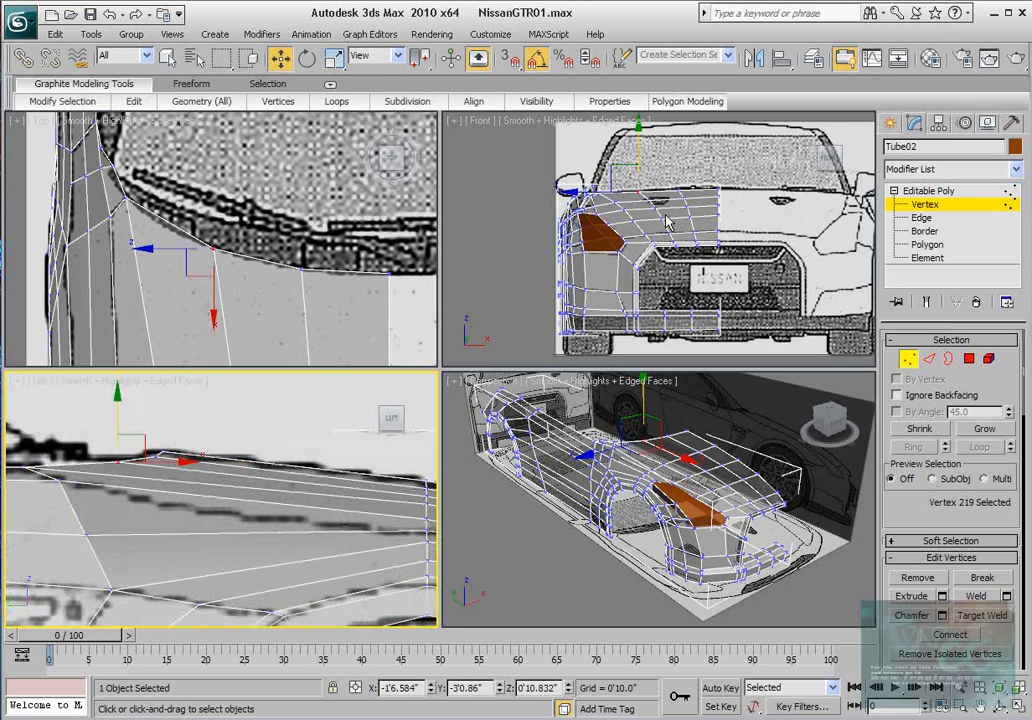
scroll(668, 222, up, 6)
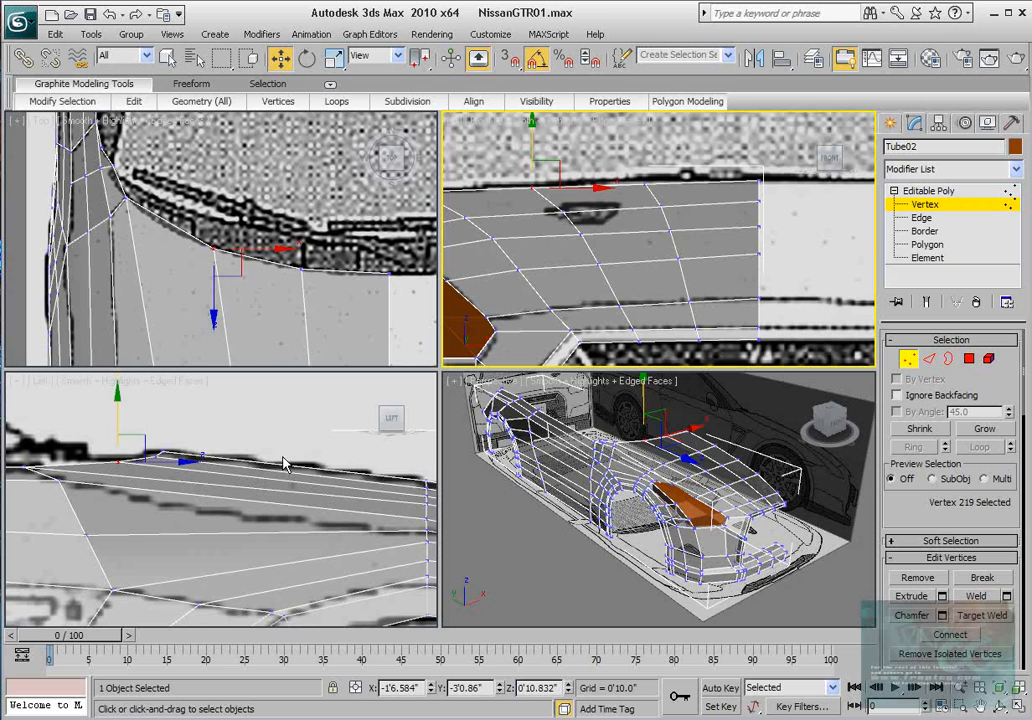
Step: Select the front hood vertices of the two new edge lines, excluding the lower bumper, and move them slightly forward in the top view
scroll(229, 192, down, 6)
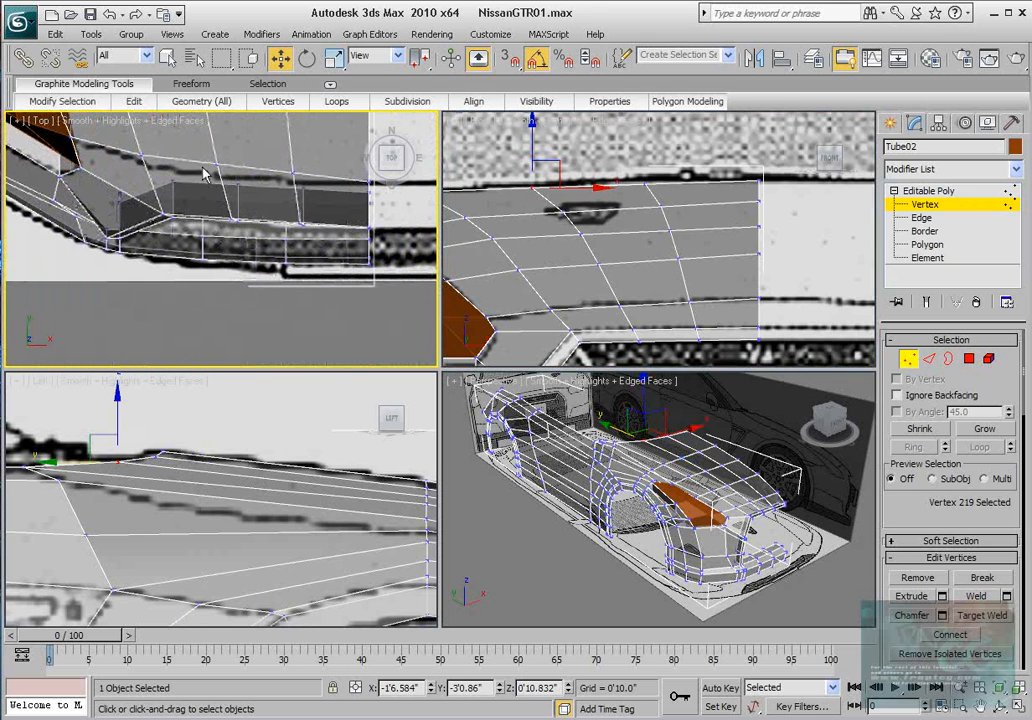
drag(216, 177, 295, 224)
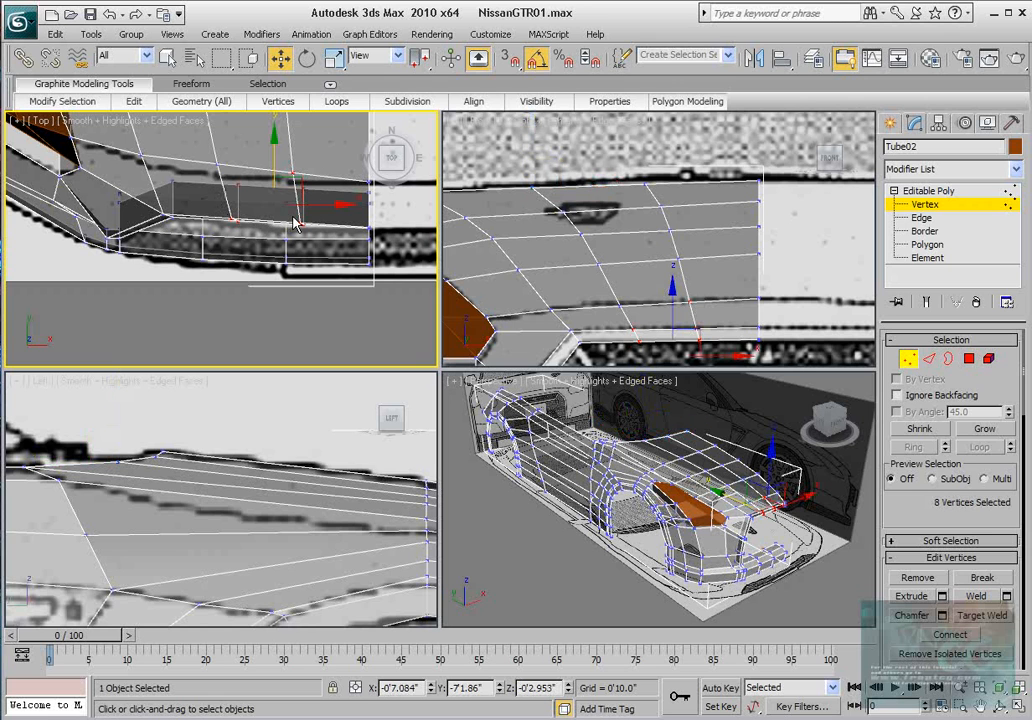
middle_drag(706, 329, 700, 211)
scroll(698, 225, down, 2)
middle_drag(704, 258, 673, 208)
alt+drag(736, 262, 568, 359)
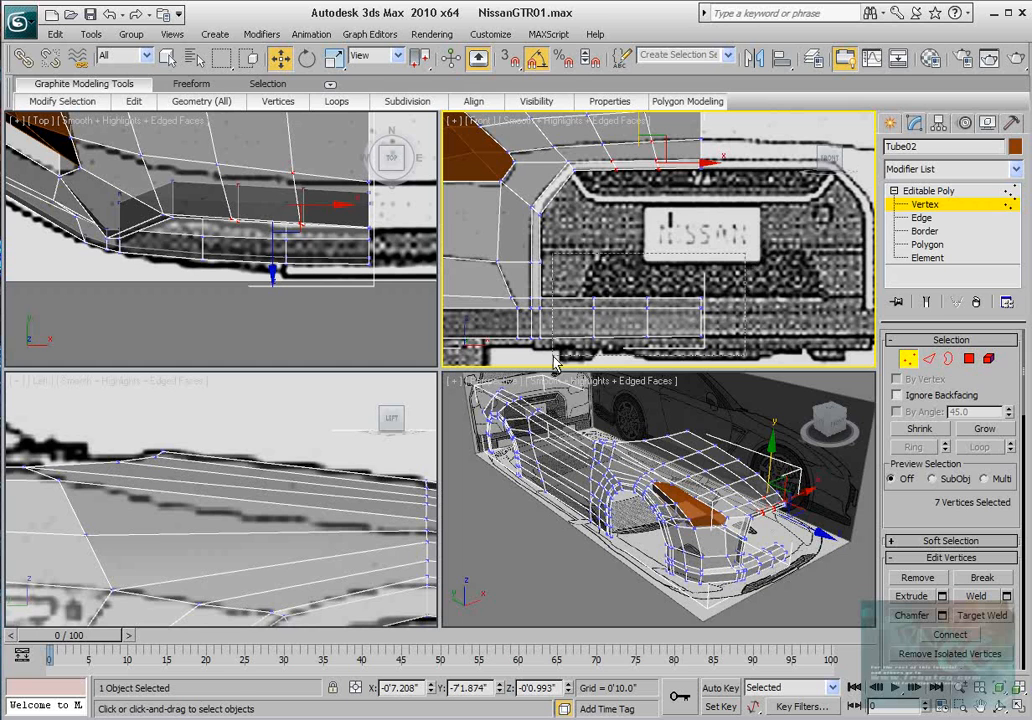
scroll(260, 222, down, 1)
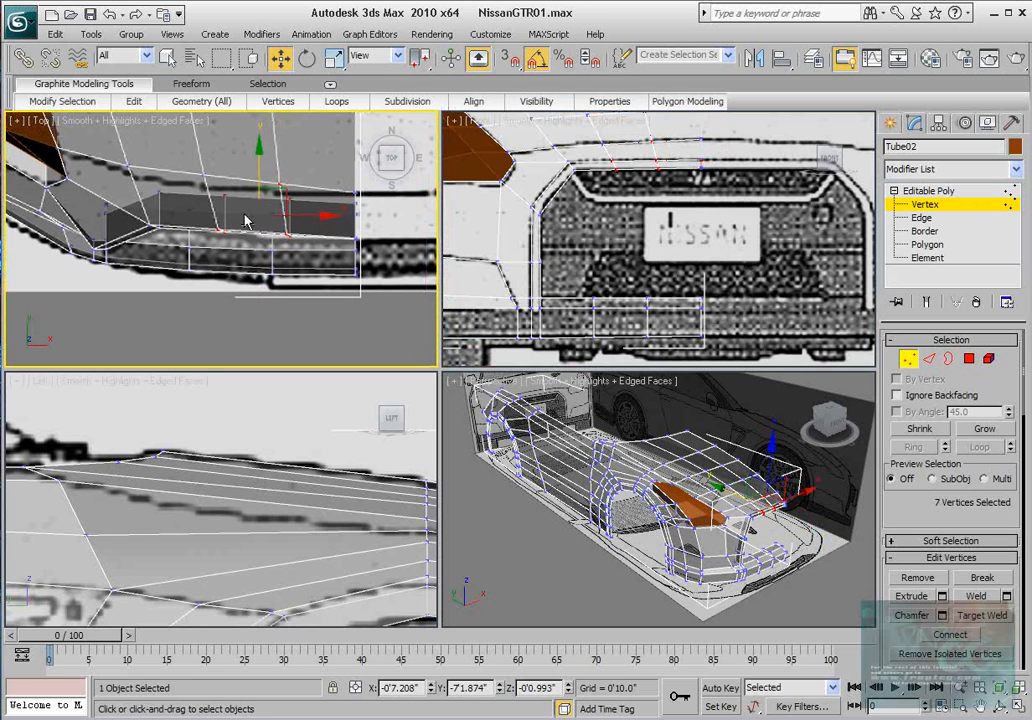
ctrl+click(268, 176)
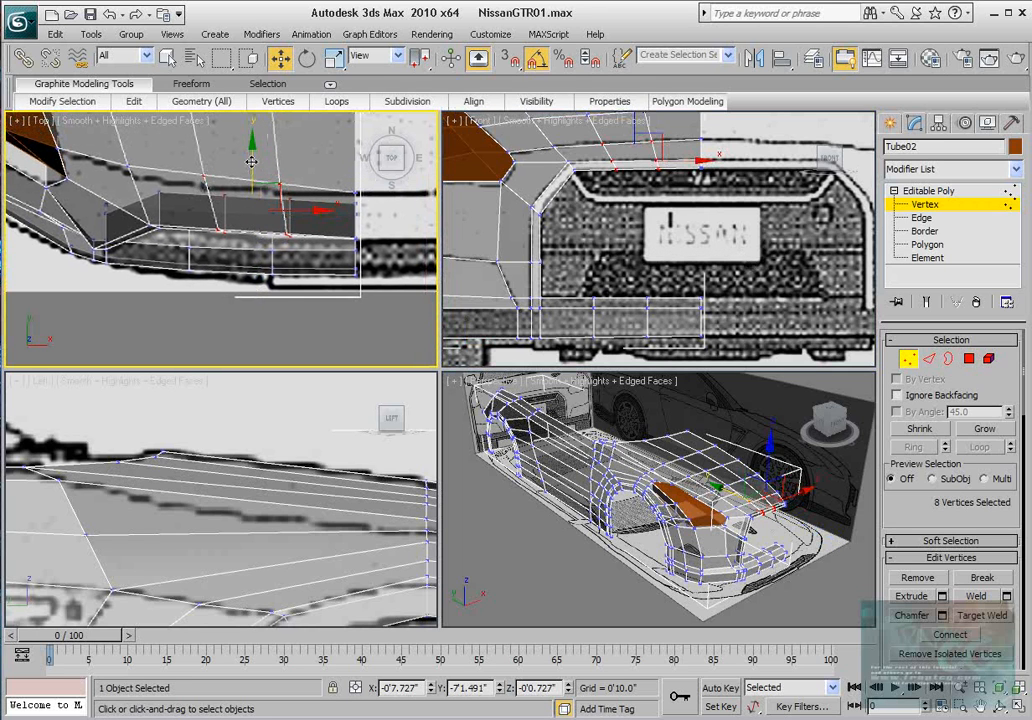
drag(251, 162, 203, 150)
Step: Align three vertices along the hood's front edge one by one with the blueprint line in the top view
click(204, 178)
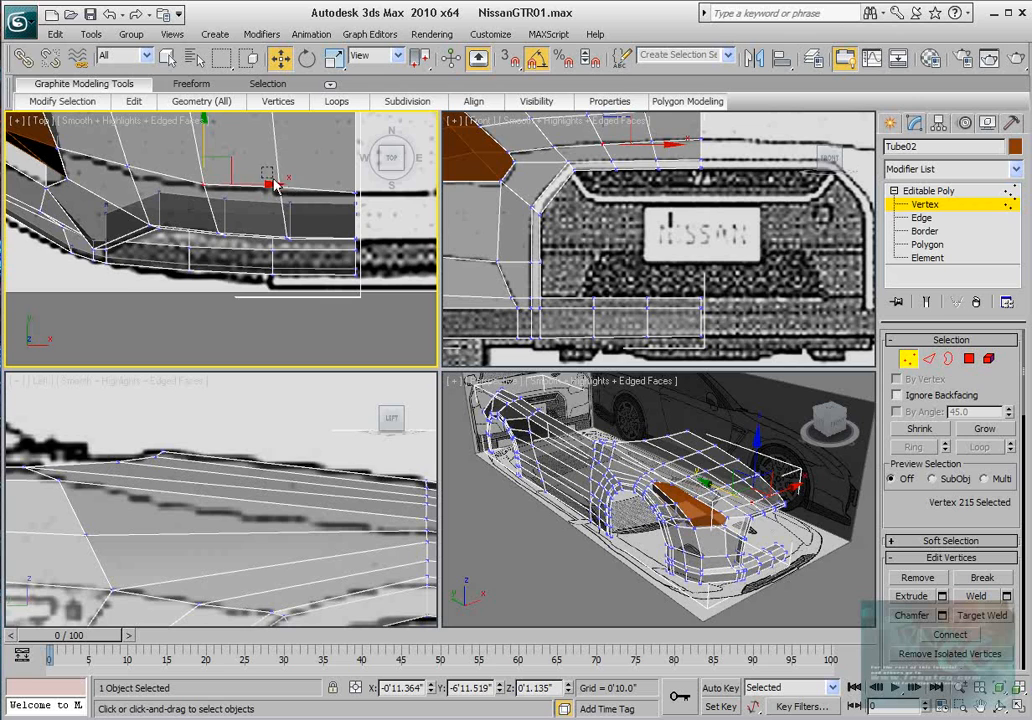
click(278, 188)
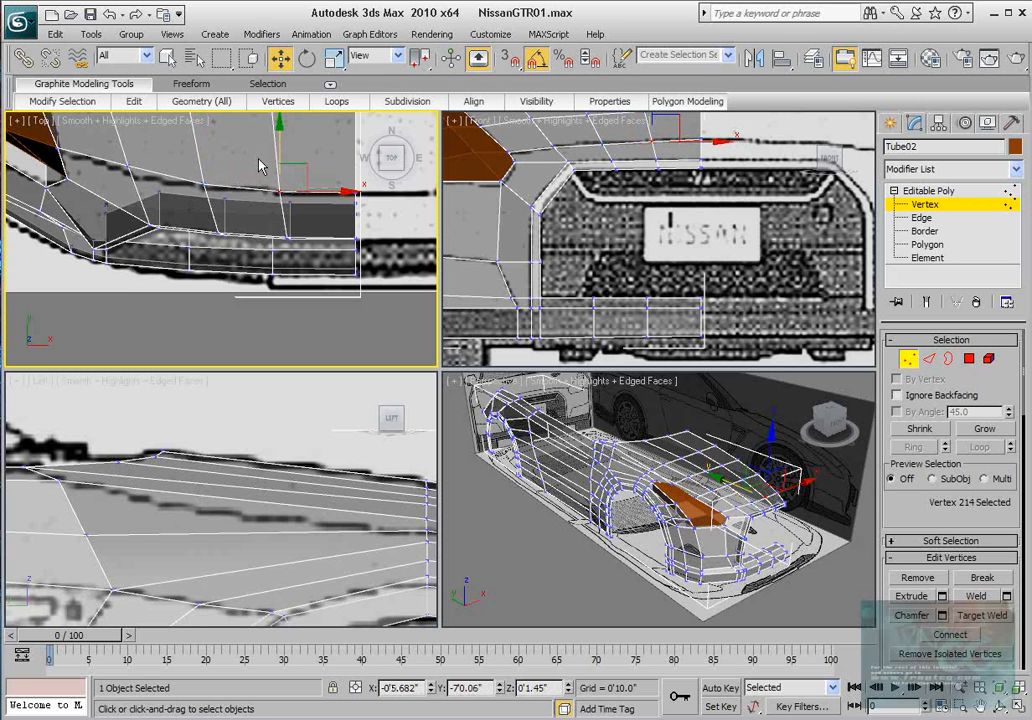
click(155, 165)
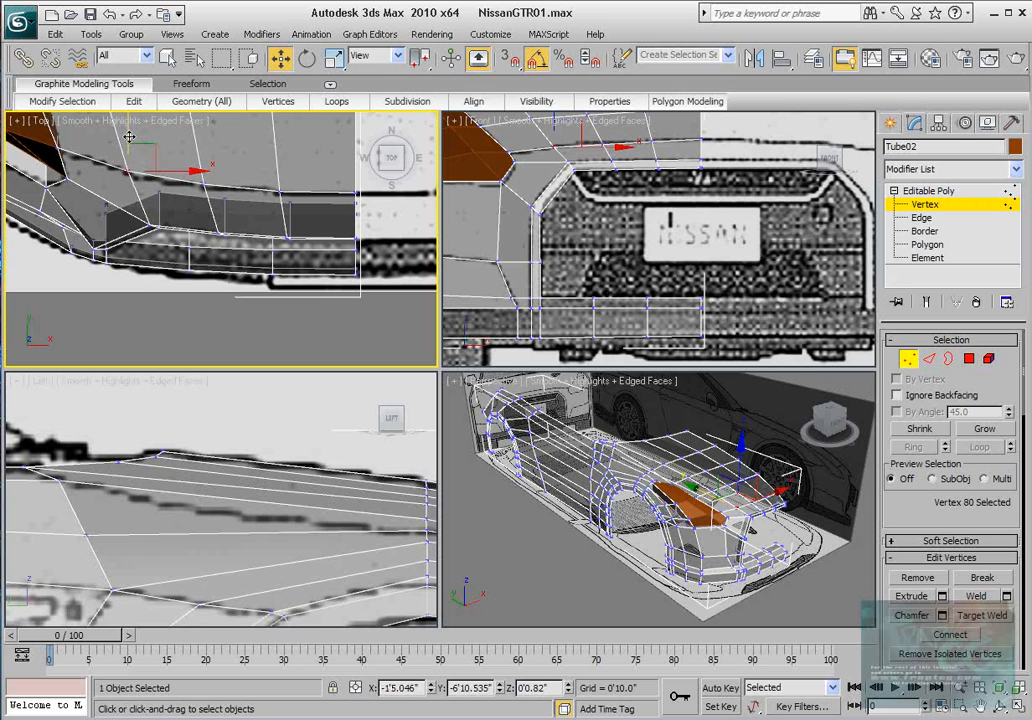
Step: Raise the front-edge hood vertices in the left view to follow the reference profile, placing the new one nearest the centerline at Z 0'1.693"
scroll(258, 521, up, 5)
scroll(220, 497, down, 2)
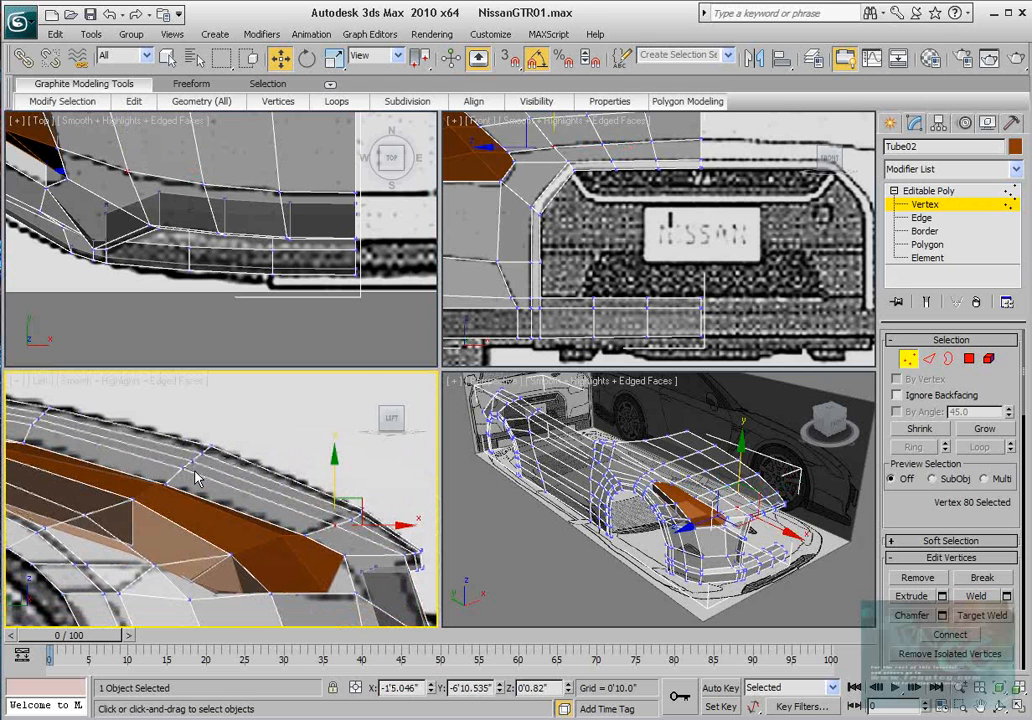
scroll(655, 200, up, 2)
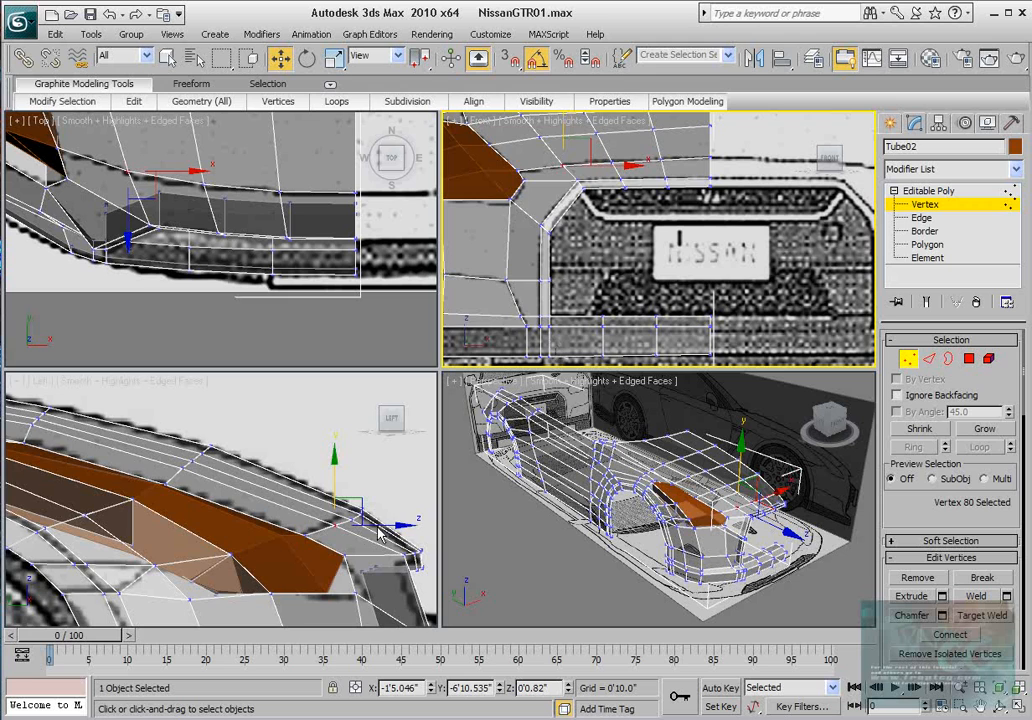
scroll(380, 535, up, 2)
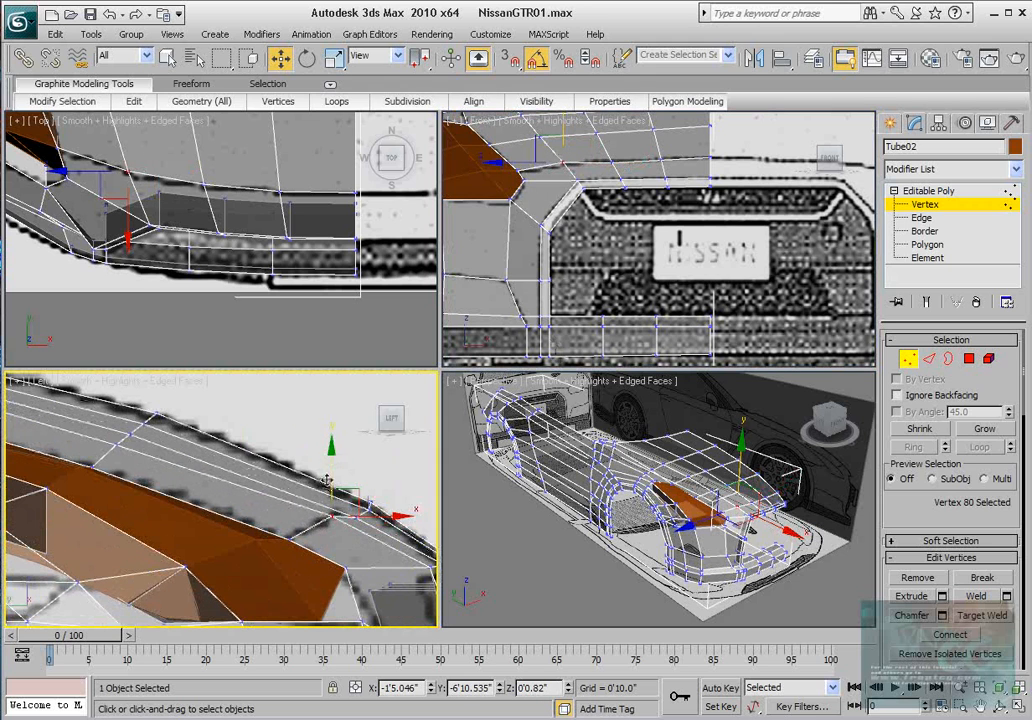
drag(327, 480, 369, 456)
click(356, 519)
click(369, 512)
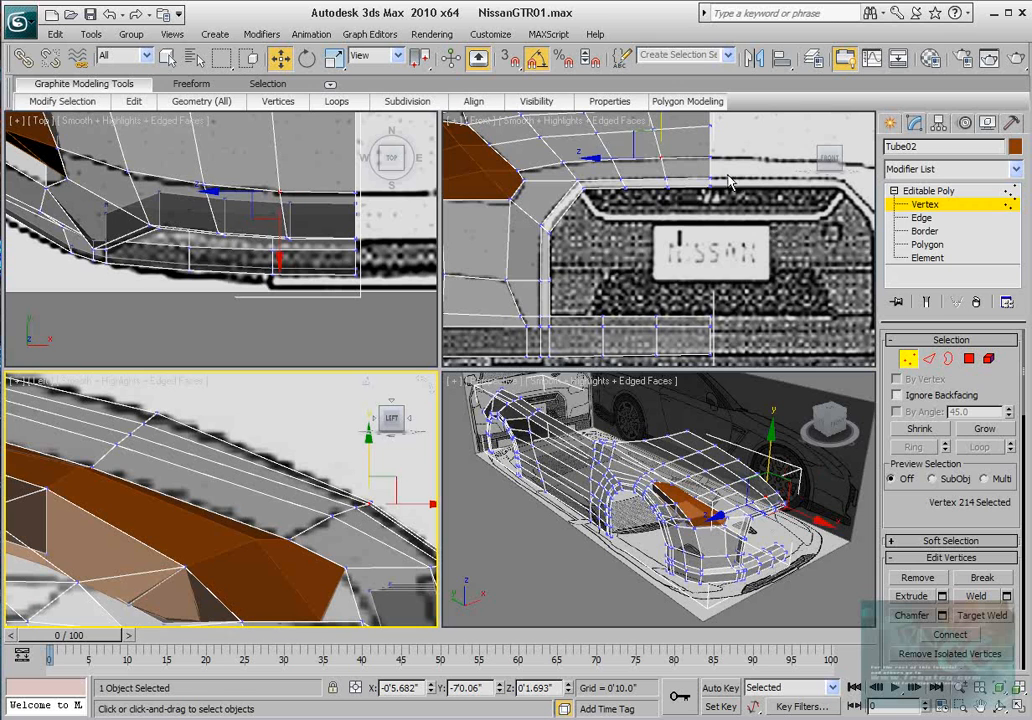
Step: Select the eight upper and middle hood vertices on the two new edge lines and raise them slightly in the front view
middle_drag(729, 181, 718, 221)
scroll(680, 232, up, 4)
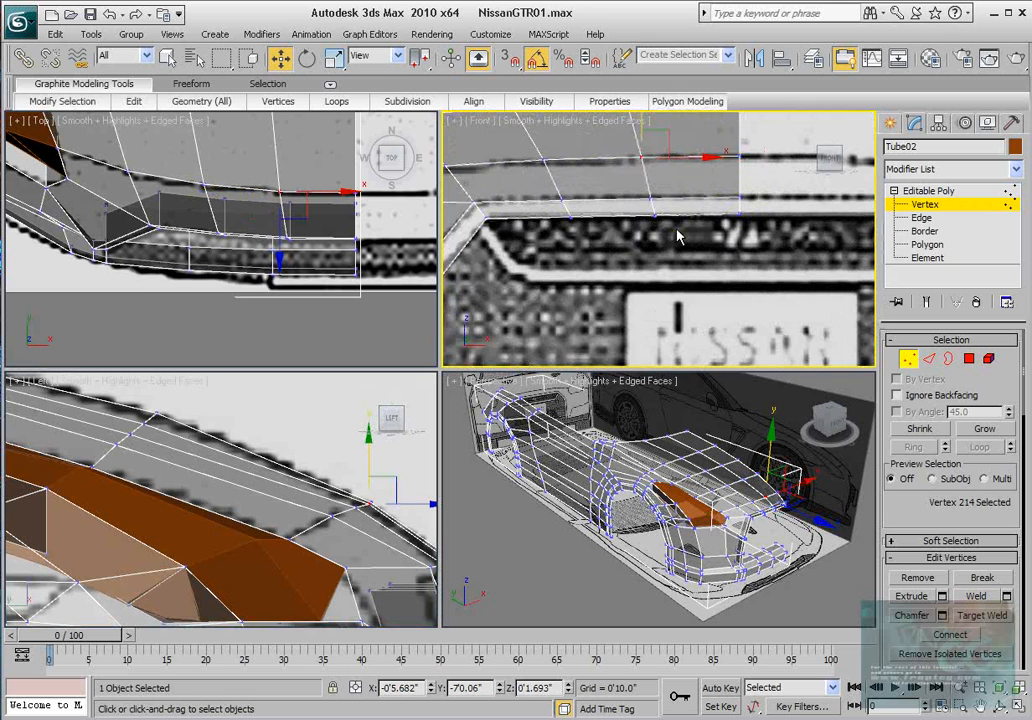
middle_drag(621, 211, 708, 237)
scroll(697, 229, down, 4)
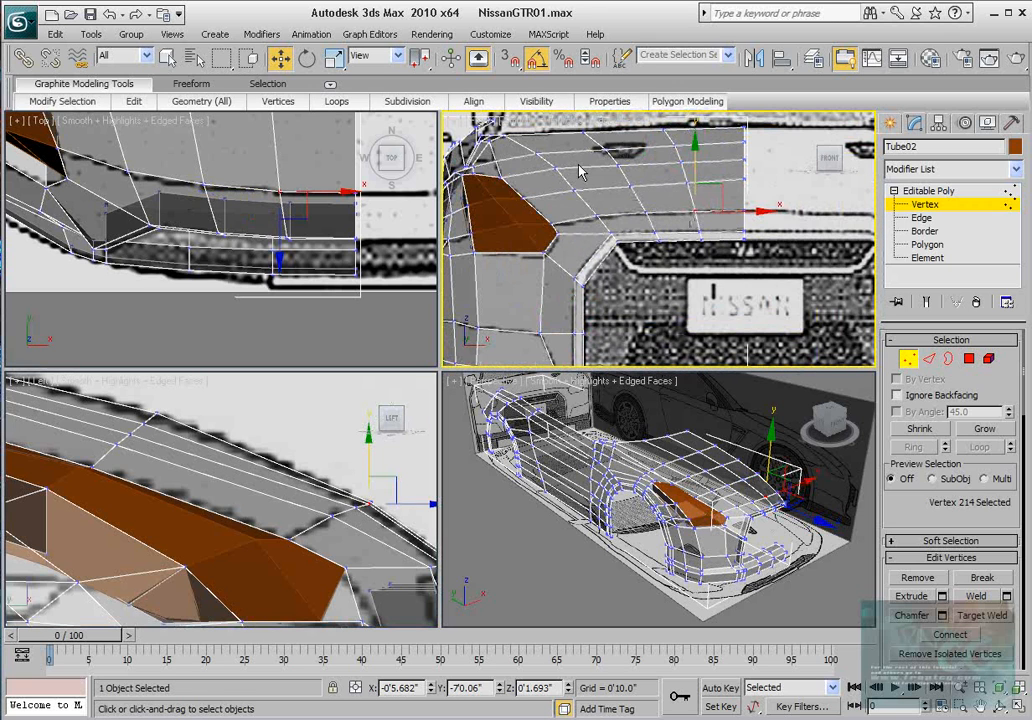
middle_drag(599, 182, 607, 222)
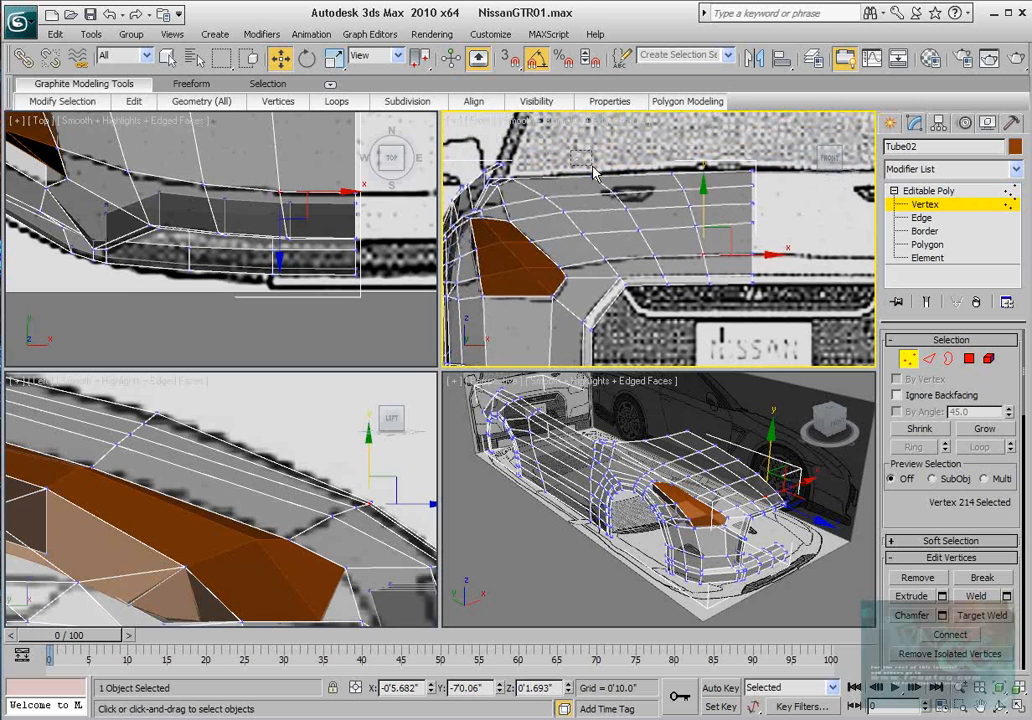
drag(636, 207, 652, 238)
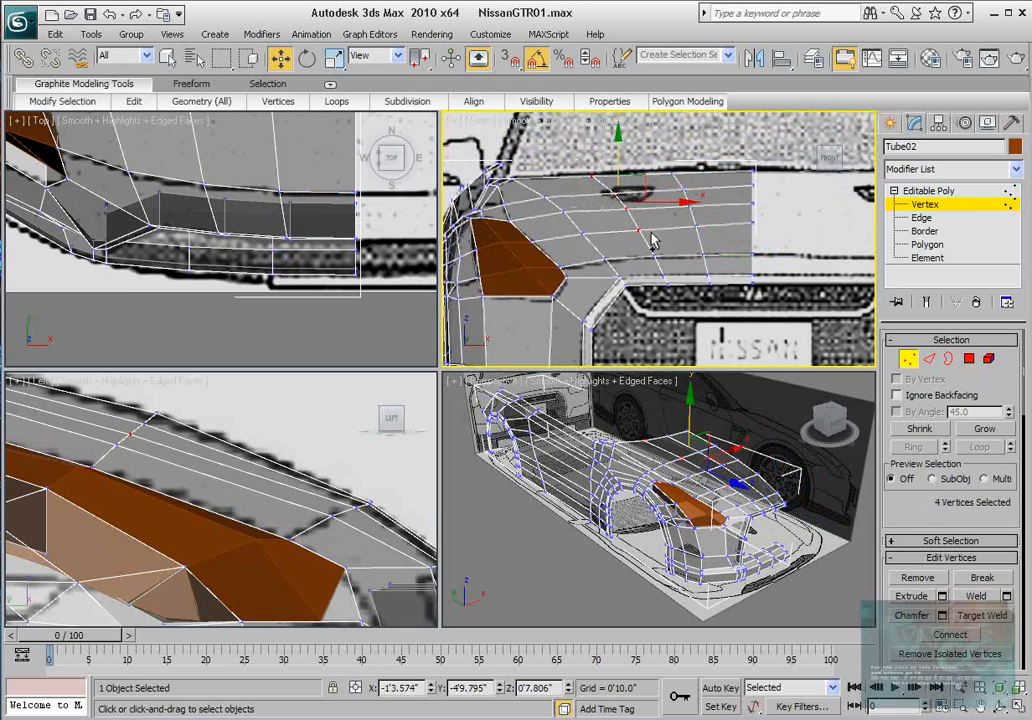
ctrl+drag(697, 207, 689, 221)
middle_drag(703, 234, 696, 247)
scroll(696, 247, up, 2)
drag(637, 164, 637, 159)
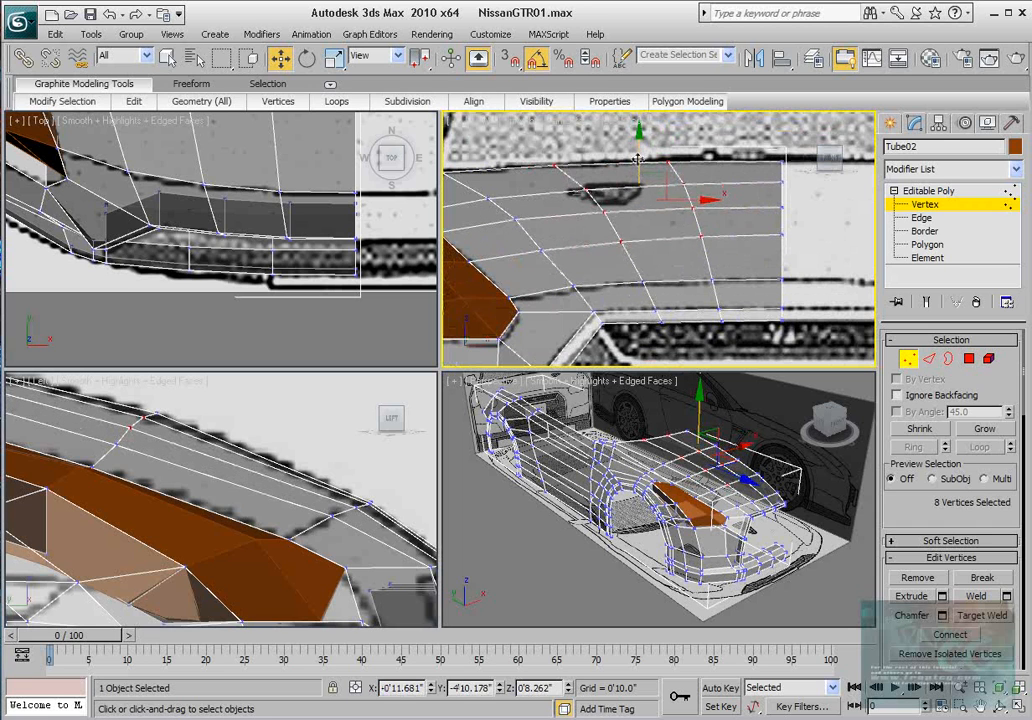
Step: Raise the hood vertex just inward of the headlight to about Z 0'4.472" in the front view
scroll(334, 484, down, 2)
middle_drag(155, 467, 310, 503)
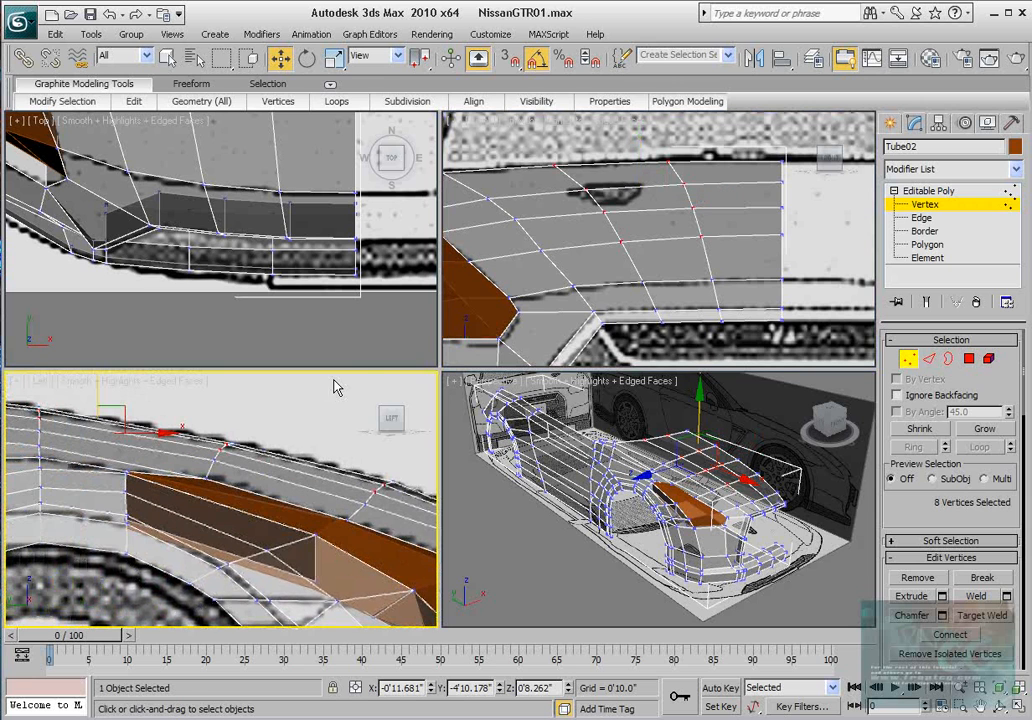
middle_drag(58, 472, 293, 484)
scroll(212, 470, down, 3)
middle_drag(212, 470, 266, 472)
scroll(268, 474, up, 2)
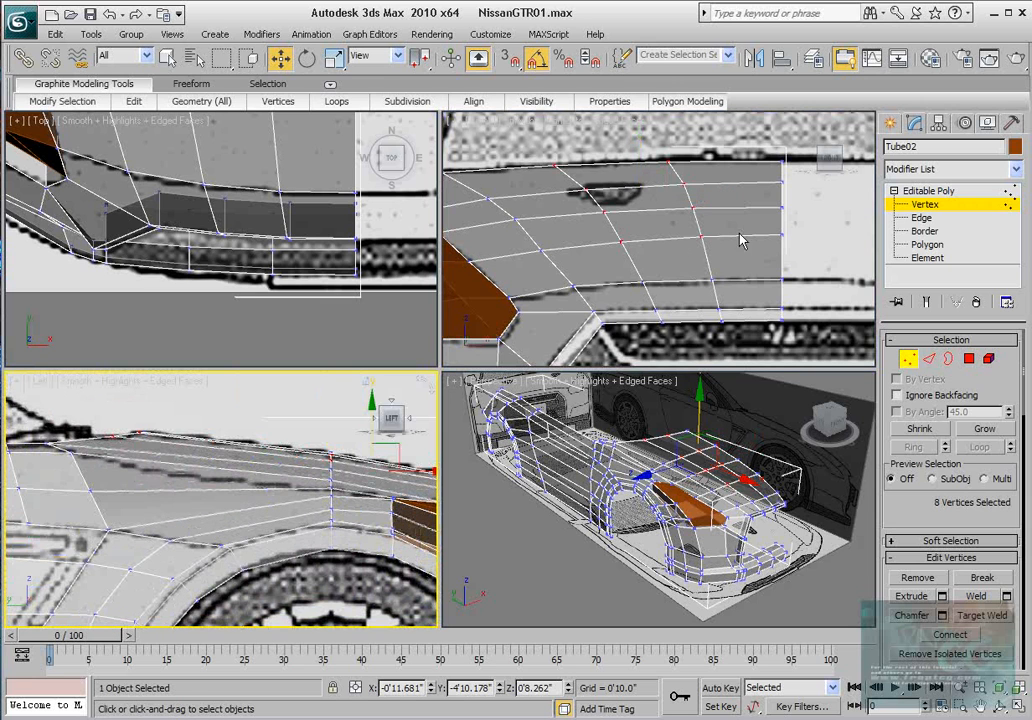
scroll(706, 232, up, 1)
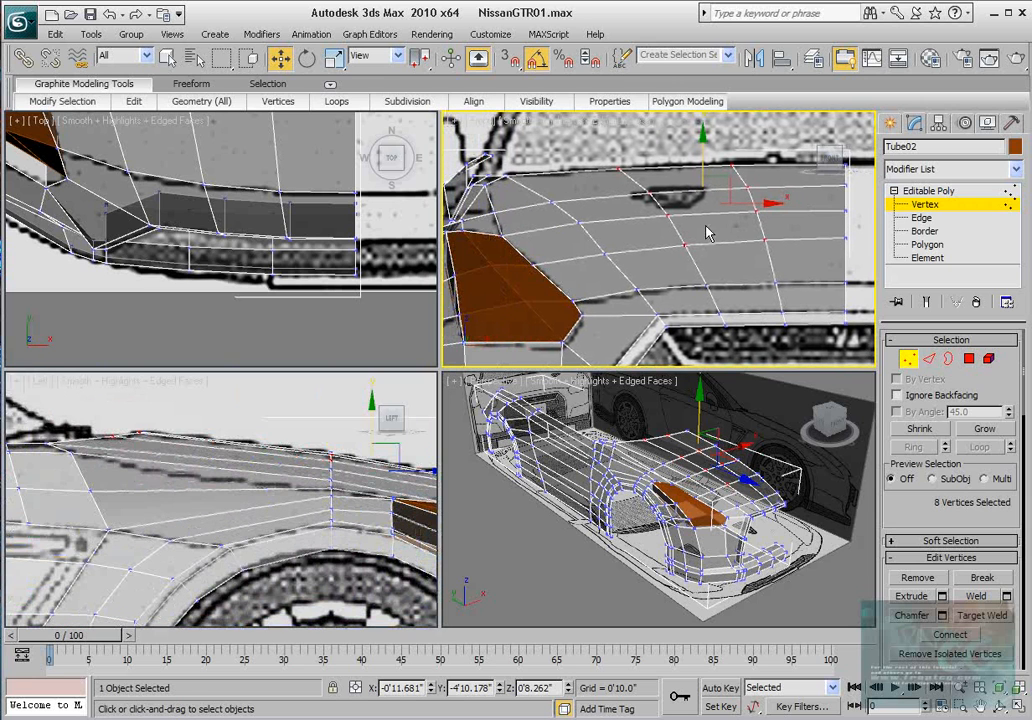
click(605, 250)
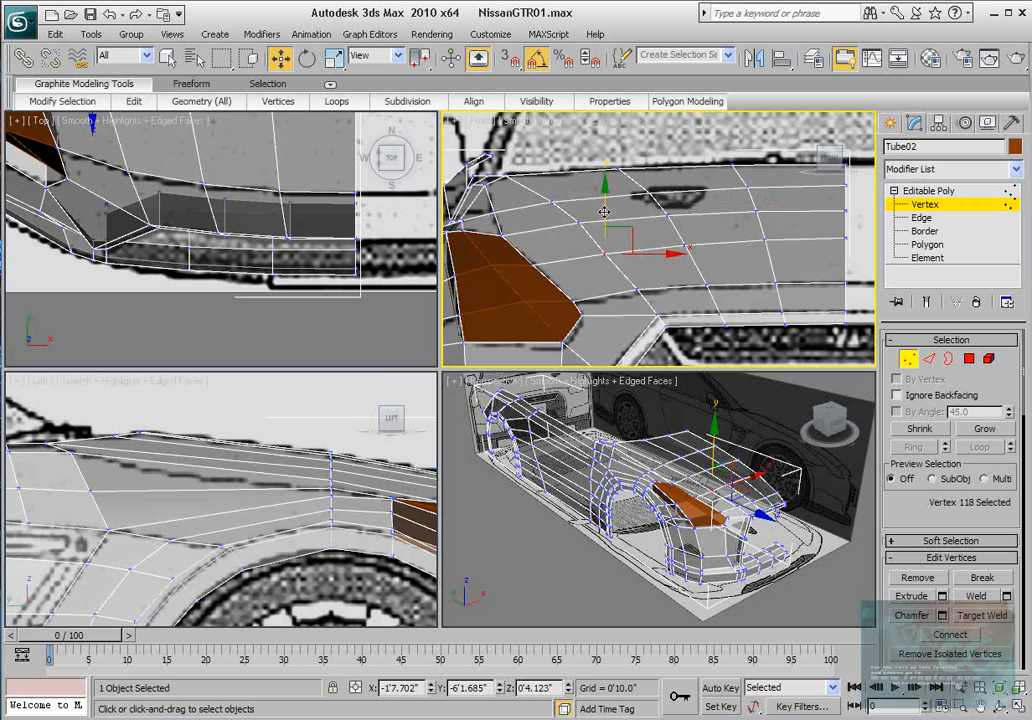
drag(602, 208, 602, 206)
Step: Turn off see-through mode to examine the hood surface in the perspective and top views, and restore see-through mode
alt+middle_drag(672, 523, 703, 480)
key(alt+x)
scroll(622, 496, up, 3)
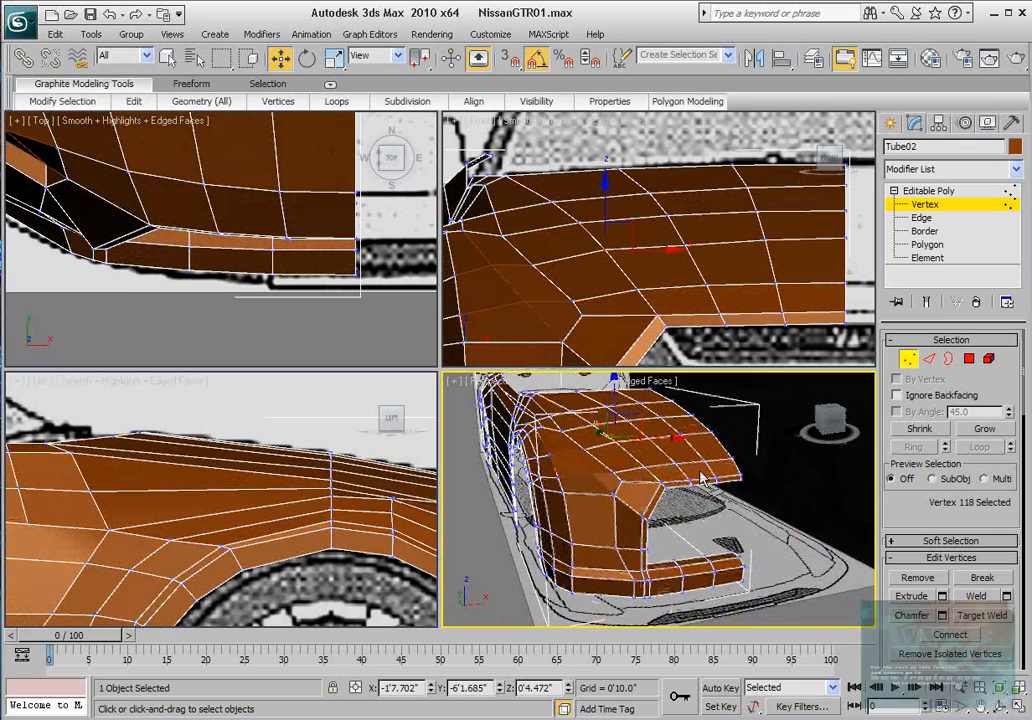
middle_drag(279, 219, 261, 272)
scroll(262, 232, down, 3)
scroll(263, 238, down, 5)
scroll(262, 240, up, 5)
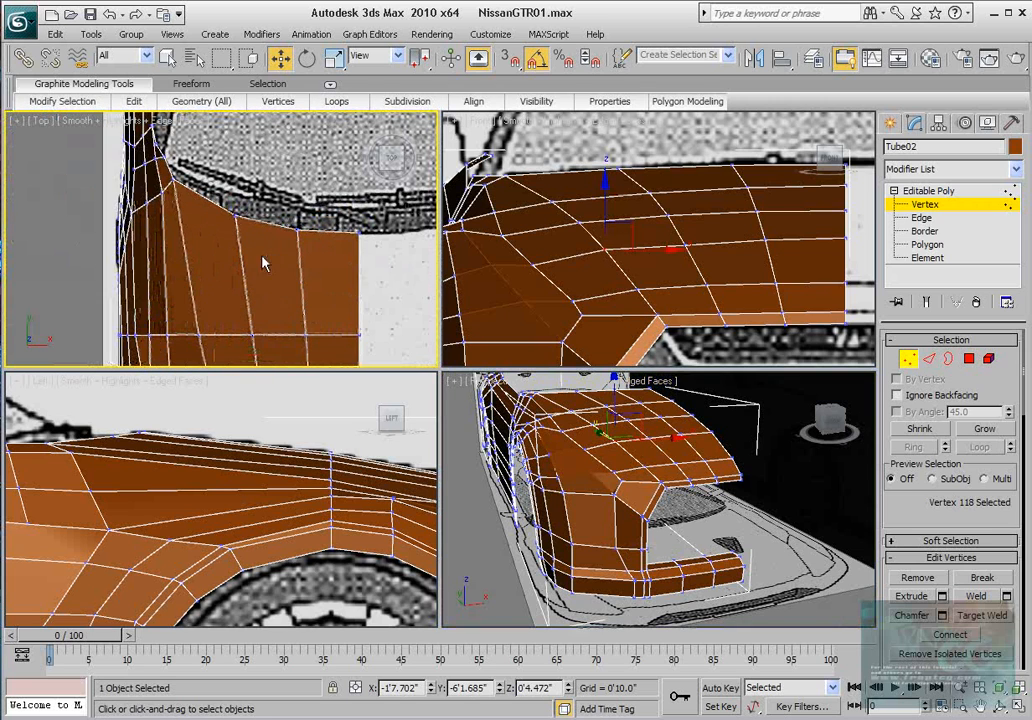
key(alt+x)
Step: Select the vertex at the windshield's lower outer corner and lower it to Z 0'10.164" in the left view
middle_drag(265, 229, 305, 279)
scroll(305, 279, up, 3)
scroll(178, 233, up, 2)
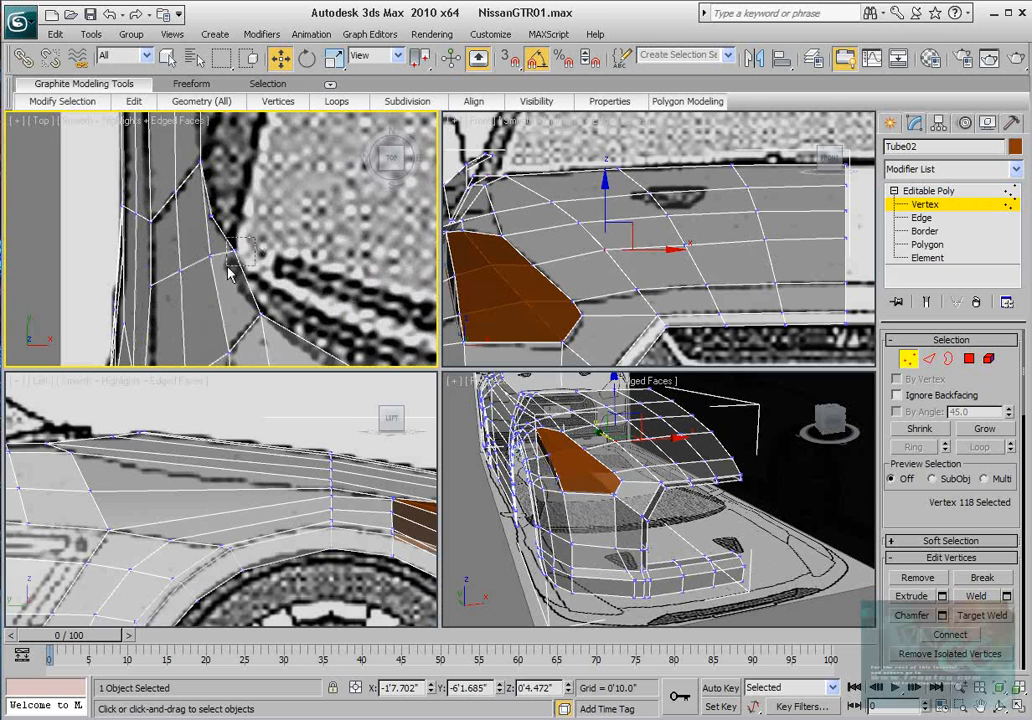
drag(228, 268, 227, 268)
scroll(223, 486, up, 2)
middle_drag(75, 446, 241, 459)
scroll(274, 477, up, 2)
drag(210, 465, 250, 474)
click(288, 481)
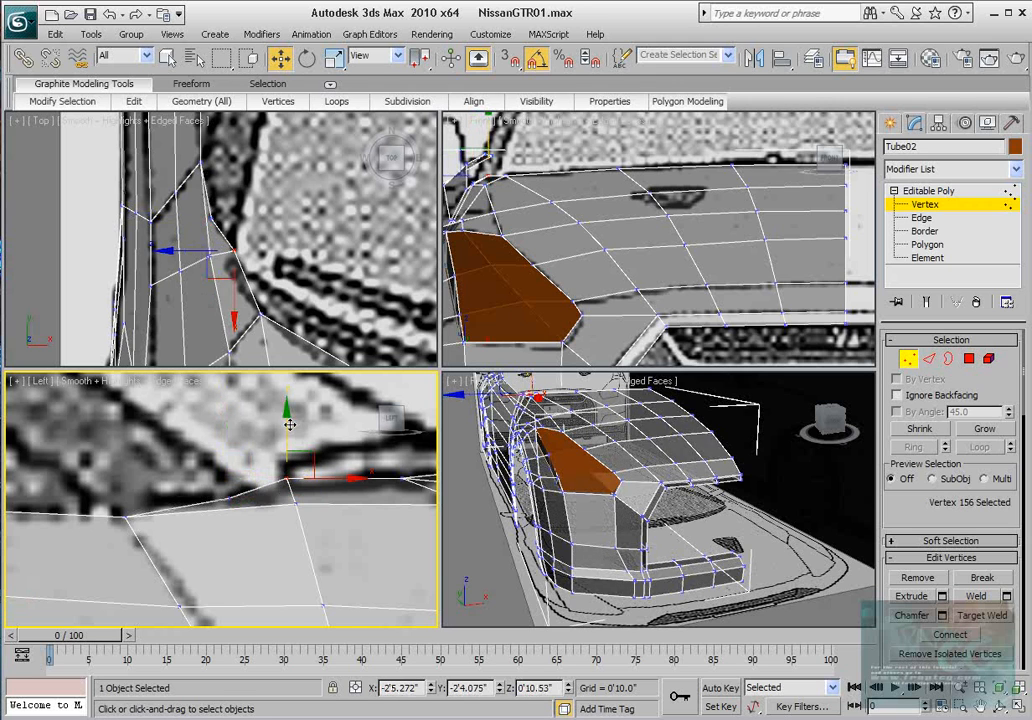
drag(288, 425, 288, 437)
Step: Move the windshield corner vertex slightly outward and back in the top view to match the blueprint's hood outline
middle_drag(264, 237, 265, 254)
scroll(265, 254, up, 2)
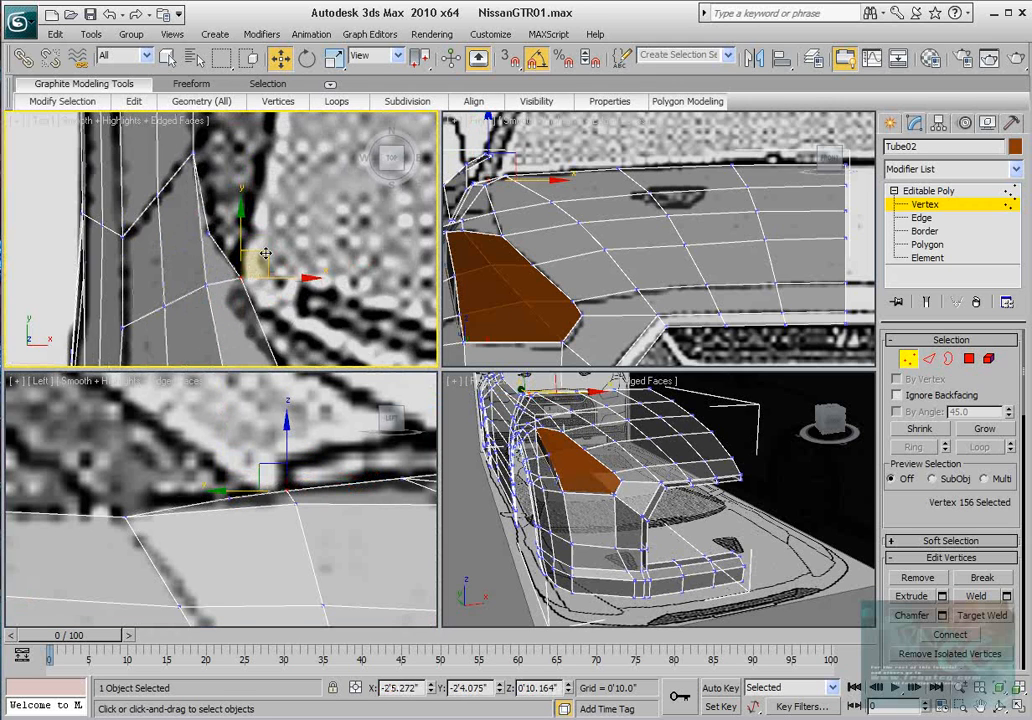
mouse_move(266, 254)
mouse_down()
mouse_move(259, 261)
mouse_move(258, 248)
mouse_up()
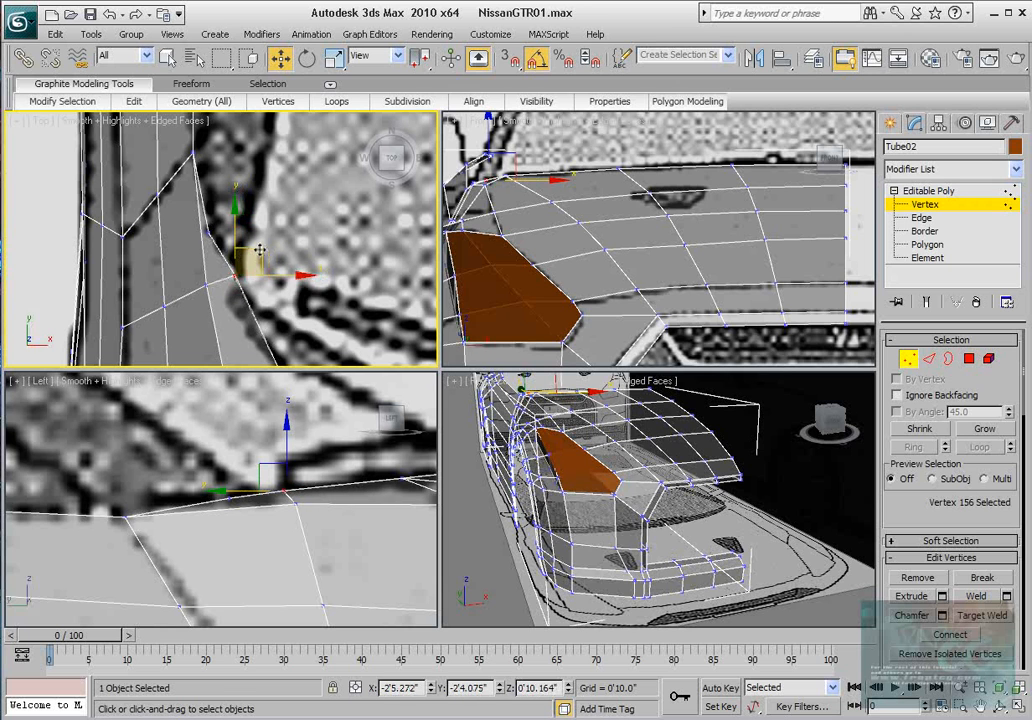
Step: Select the ring of edges across the hood's outermost strip, beginning at the windshield edge, and connect it with one new lengthwise edge loop
scroll(271, 305, down, 2)
middle_drag(303, 327, 226, 216)
scroll(225, 238, down, 2)
scroll(250, 250, down, 2)
scroll(226, 215, down, 3)
scroll(228, 230, up, 2)
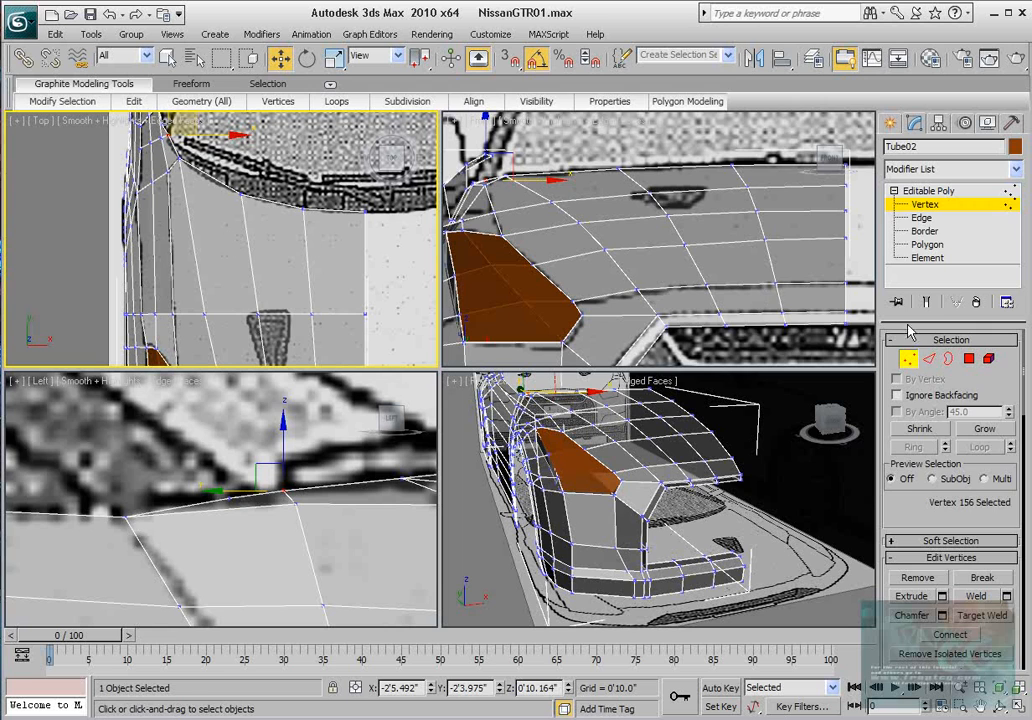
click(929, 359)
click(218, 179)
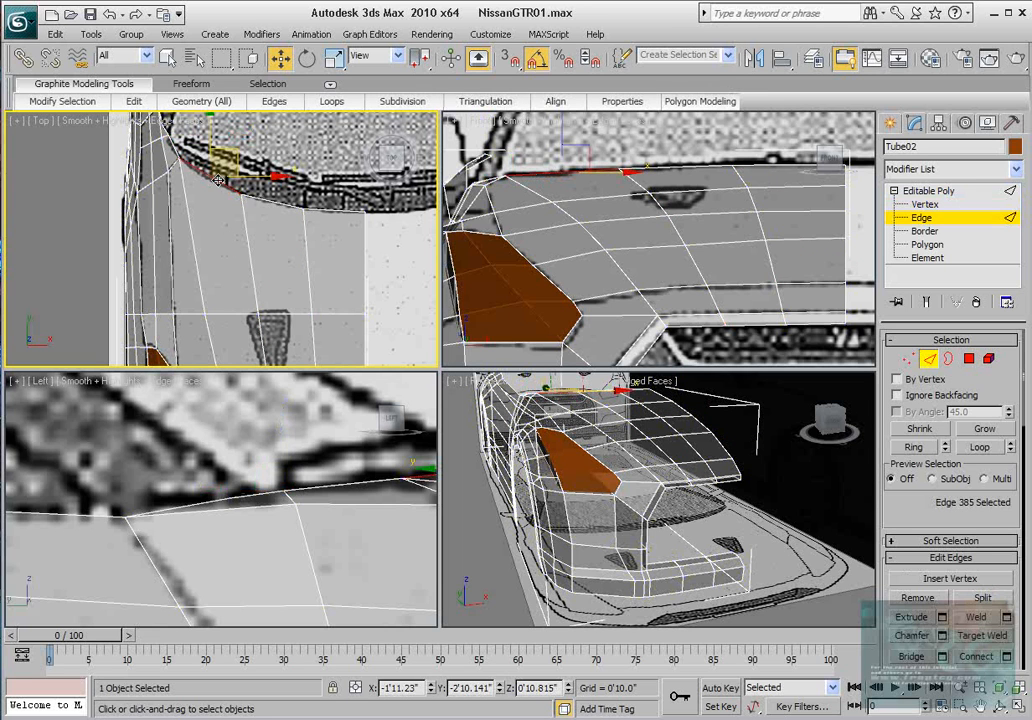
click(914, 447)
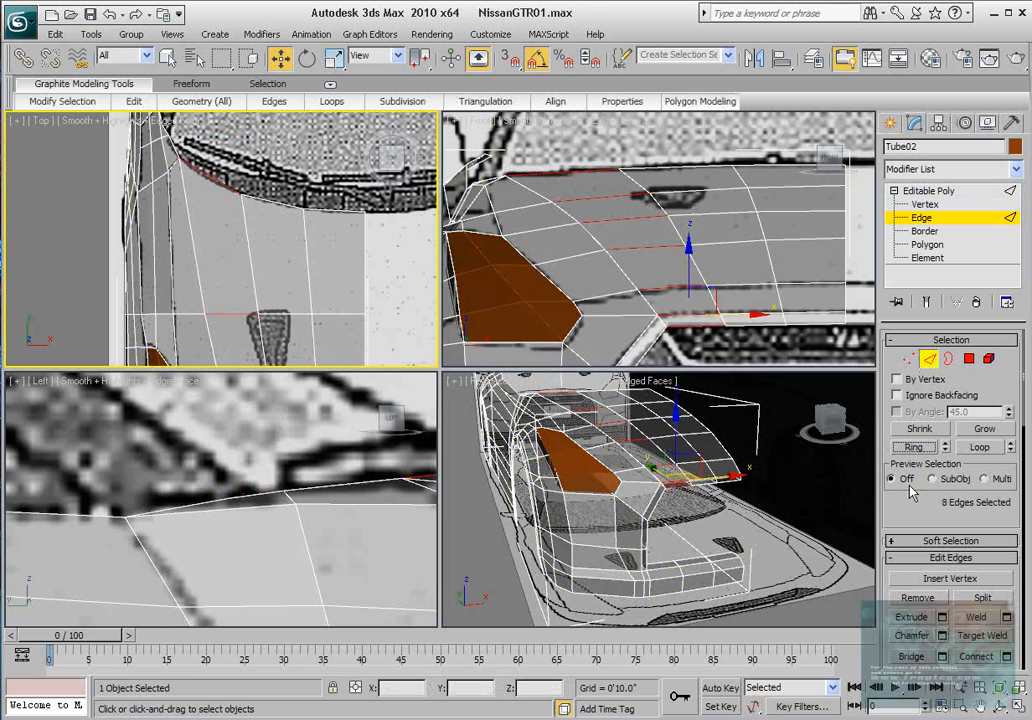
click(1008, 657)
click(507, 343)
click(514, 413)
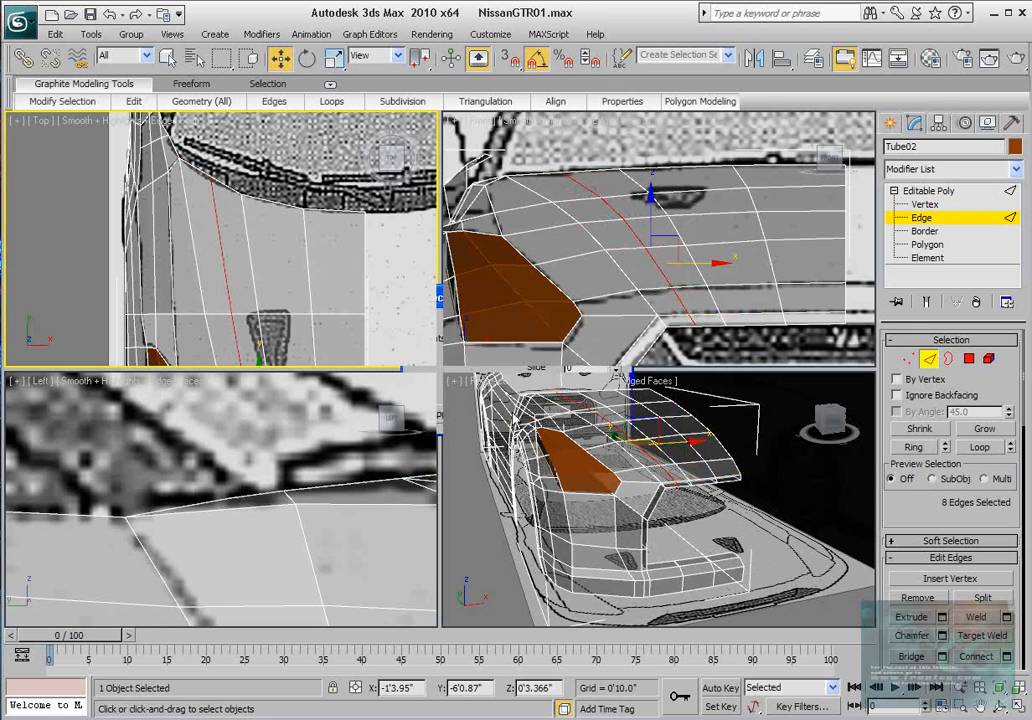
Step: Fit the new edge loop's rear vertex to the hood's windshield line in the top view, at X -1'11.23", Y -2'10.64"
key(1)
middle_drag(194, 162, 197, 193)
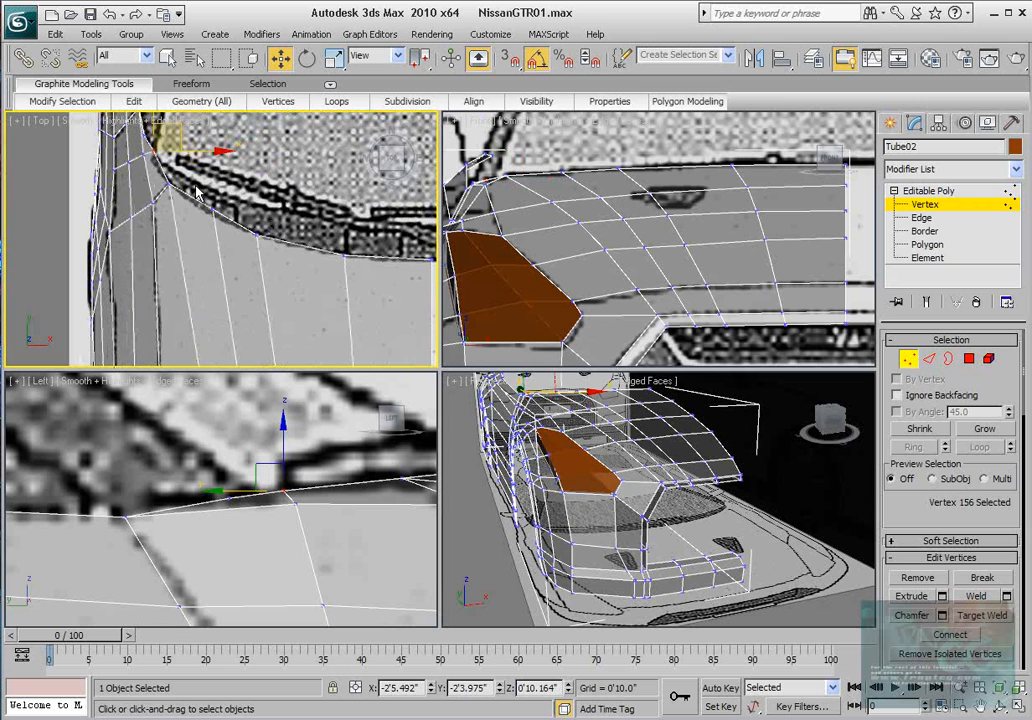
drag(208, 218, 208, 218)
middle_drag(208, 218, 203, 247)
scroll(203, 245, up, 2)
drag(202, 193, 202, 200)
drag(120, 163, 113, 169)
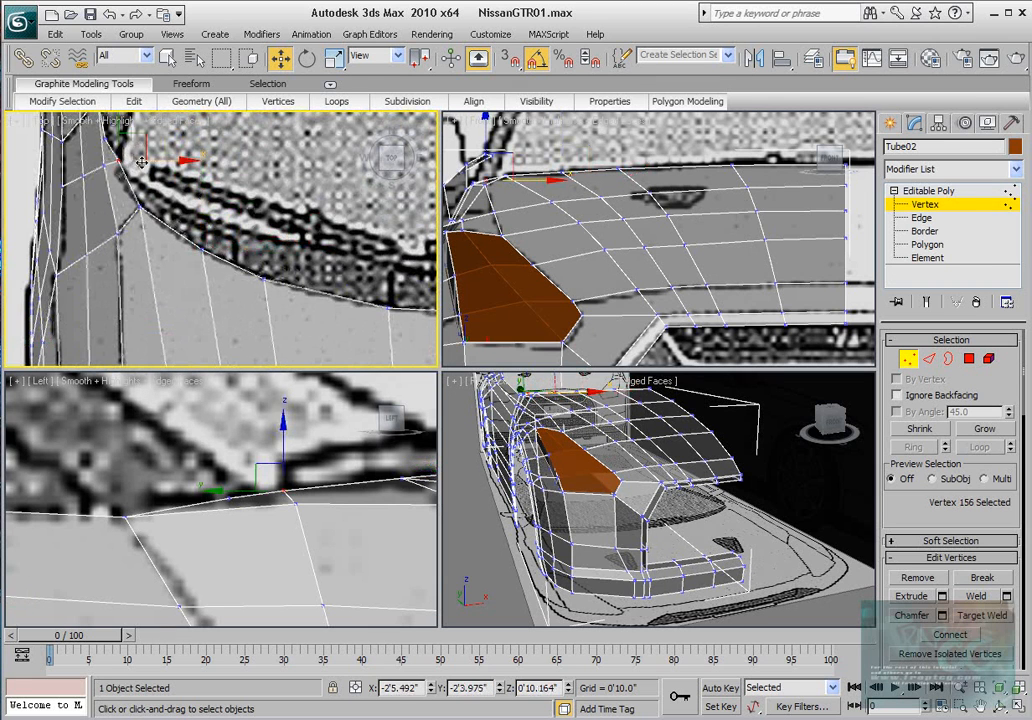
middle_drag(140, 158, 173, 220)
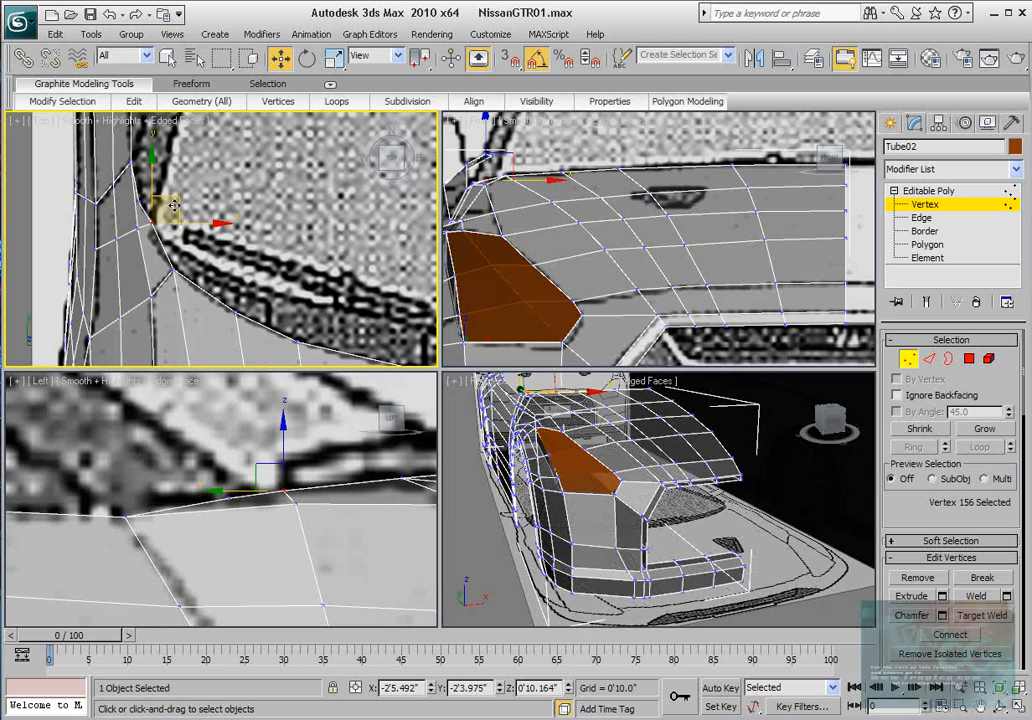
drag(169, 209, 169, 209)
middle_drag(222, 250, 237, 195)
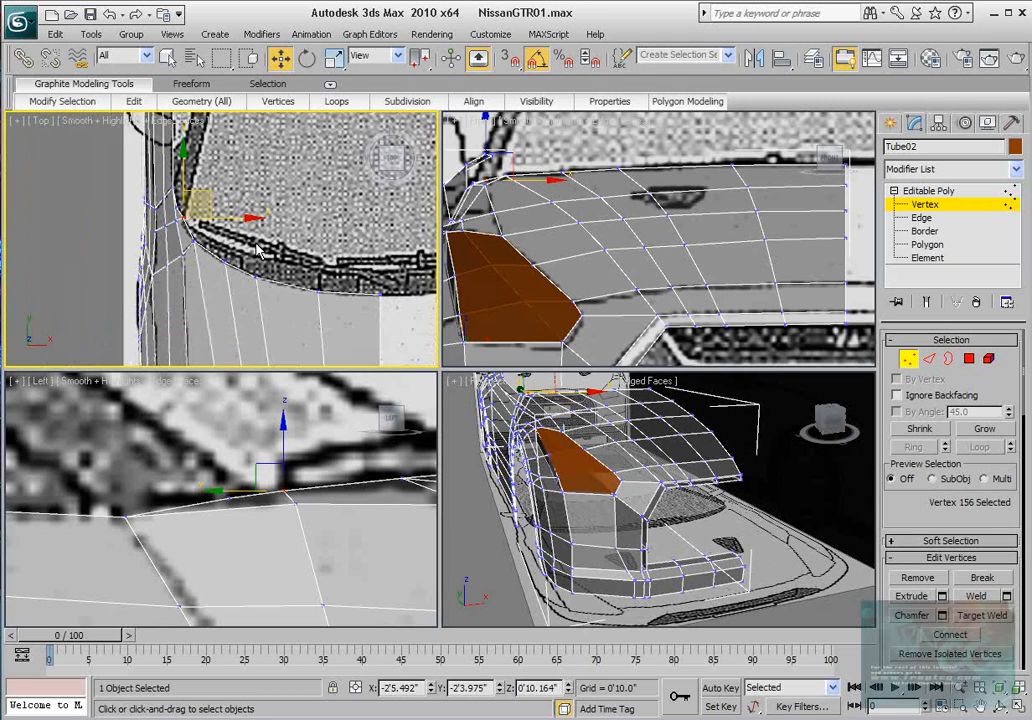
middle_drag(204, 238, 207, 196)
scroll(193, 167, up, 4)
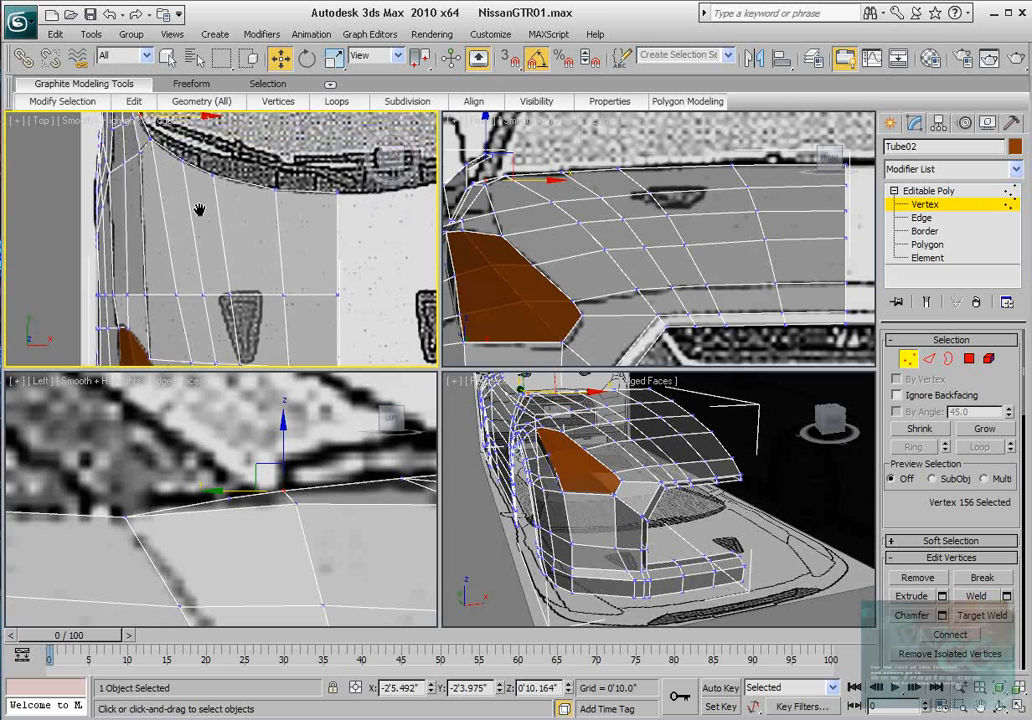
click(174, 169)
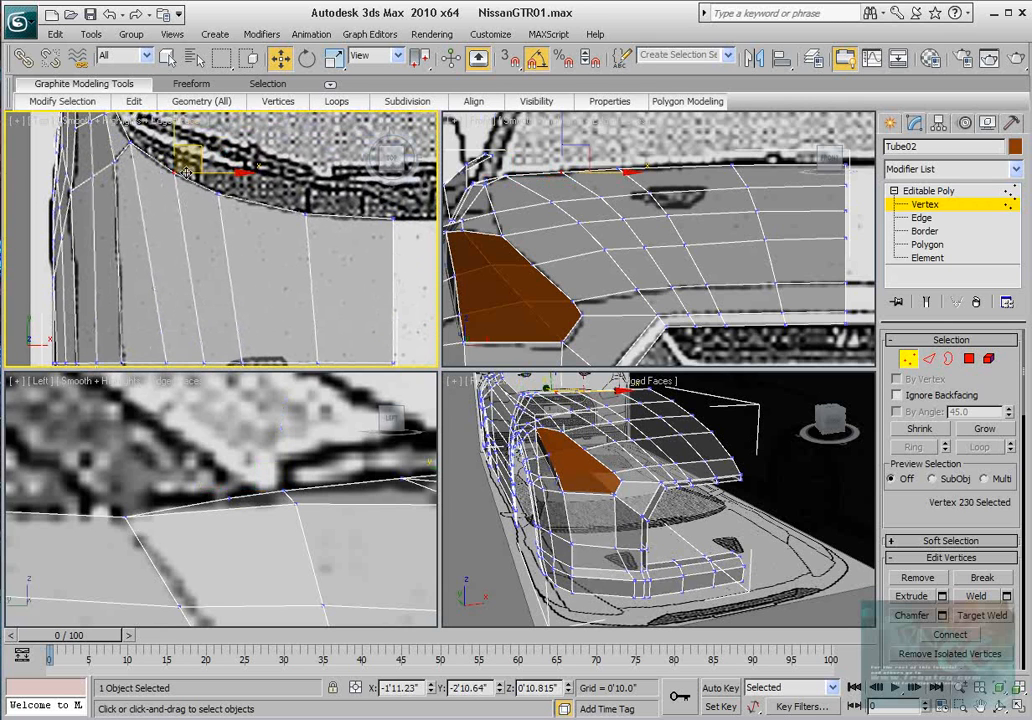
Step: Move the next windshield-edge vertex inward along the blueprint's hood line to X -1'4.974", Y -3'1.499" in the top view
drag(204, 206, 203, 207)
middle_drag(243, 174, 198, 163)
drag(200, 162, 215, 167)
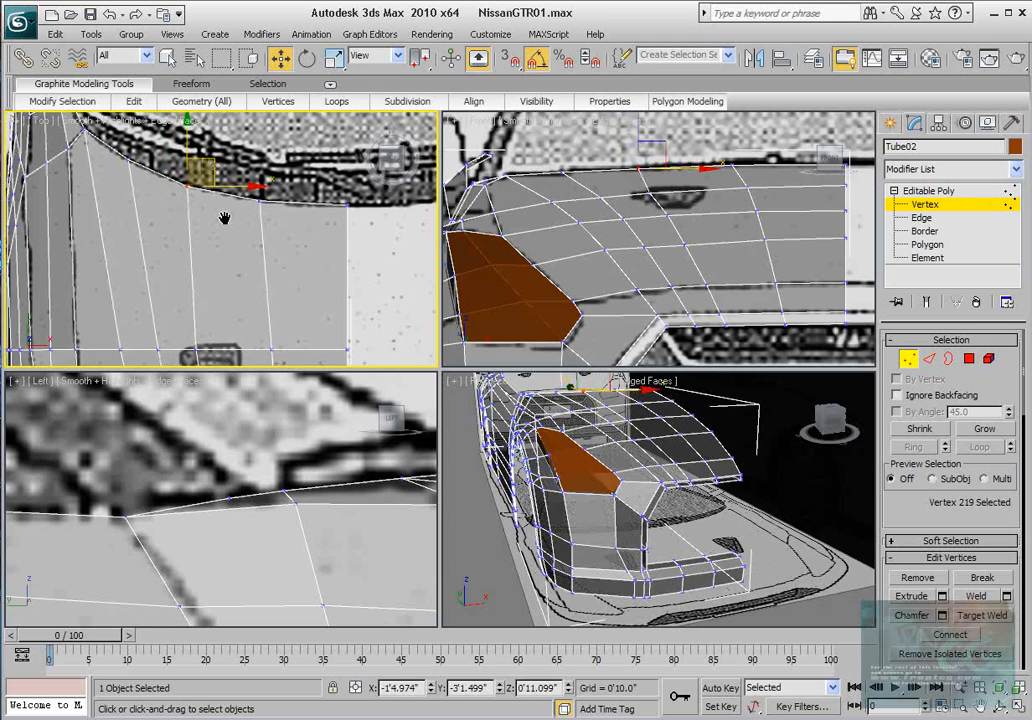
Step: Shift the same lengthwise line's vertices inward at the hood scoop and the two rows ahead of it, with the foremost at X -1'0.24"
middle_drag(223, 220, 213, 129)
drag(172, 251, 198, 275)
middle_drag(200, 285, 185, 170)
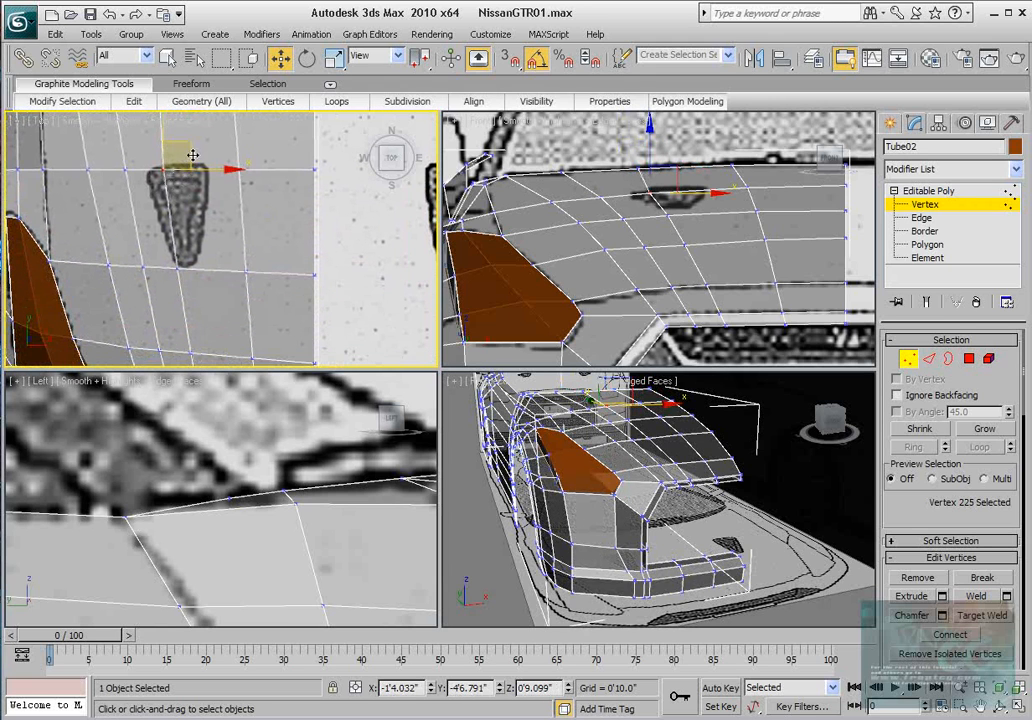
drag(192, 155, 204, 155)
middle_drag(197, 257, 208, 218)
drag(177, 243, 224, 214)
middle_drag(229, 292, 225, 247)
drag(225, 295, 232, 258)
Step: Place that line's vertex on the hood's front crease at X -0'10.736", Y -6'11.683" and raise it to Z 0'1.584" in the left view
middle_drag(232, 258, 217, 175)
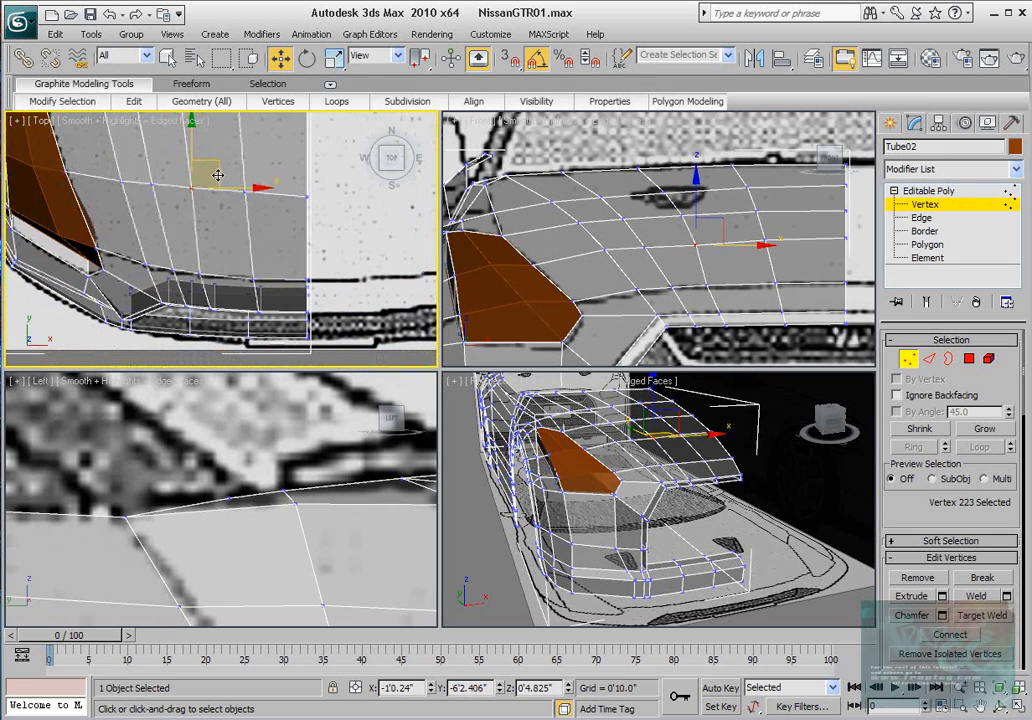
click(205, 272)
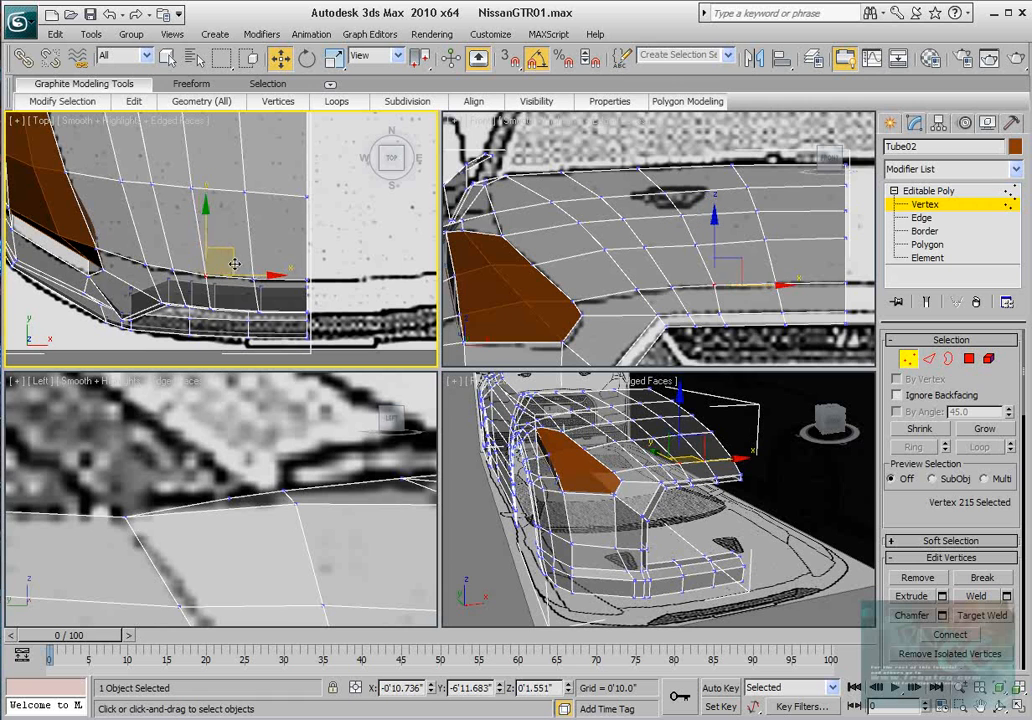
middle_drag(240, 450, 150, 444)
scroll(143, 461, down, 10)
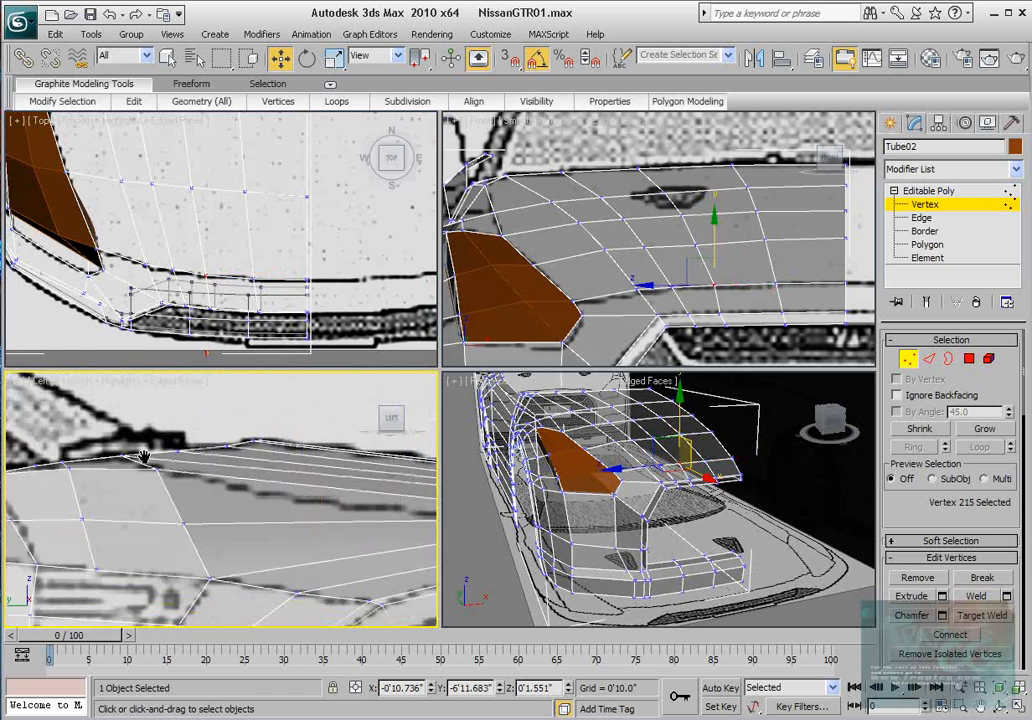
scroll(265, 460, up, 5)
middle_drag(268, 450, 249, 423)
scroll(249, 423, up, 3)
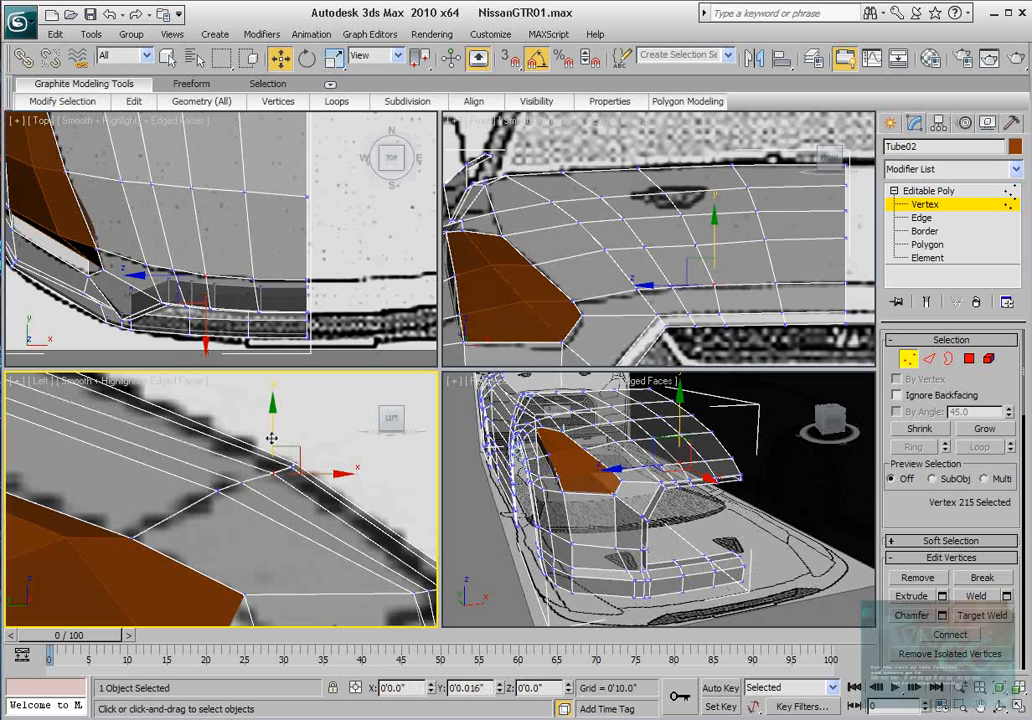
Step: Select the three vertices below it at the hood's front lip and move them inward 0.69" in the front view
middle_drag(225, 292, 210, 254)
scroll(210, 254, up, 2)
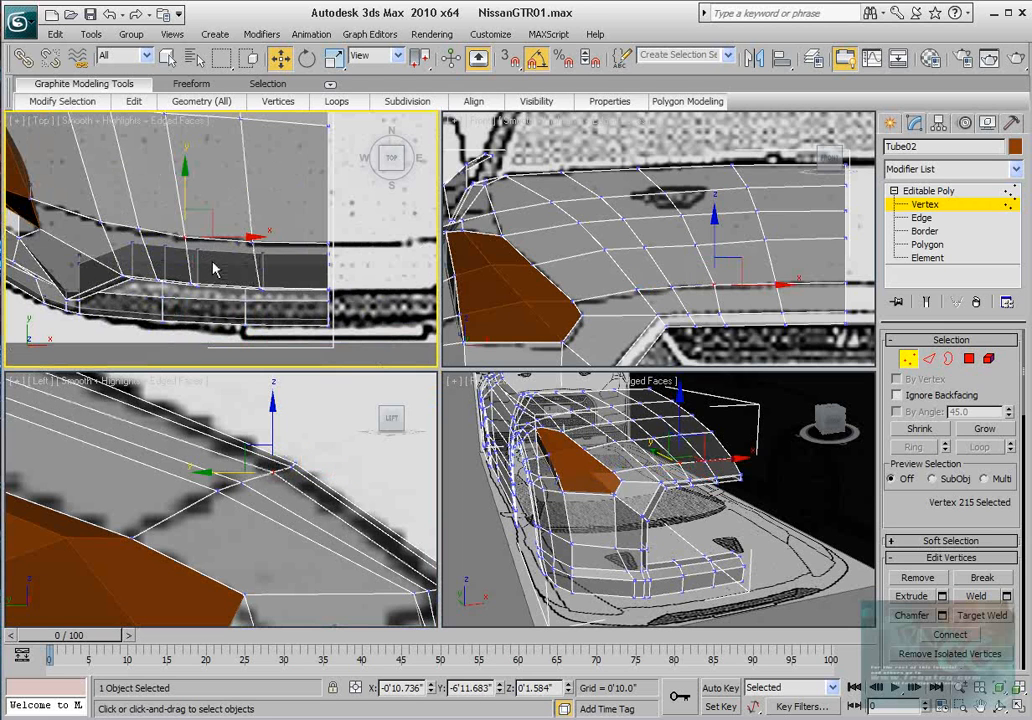
drag(191, 291, 189, 294)
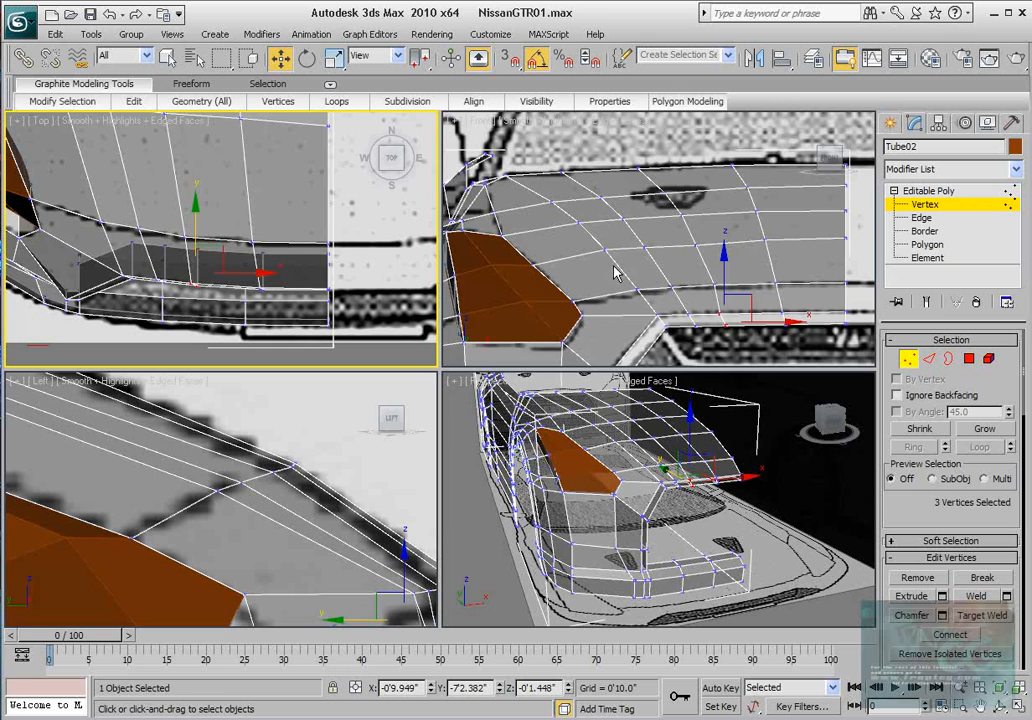
middle_drag(676, 276, 624, 175)
scroll(626, 178, down, 4)
scroll(667, 258, up, 4)
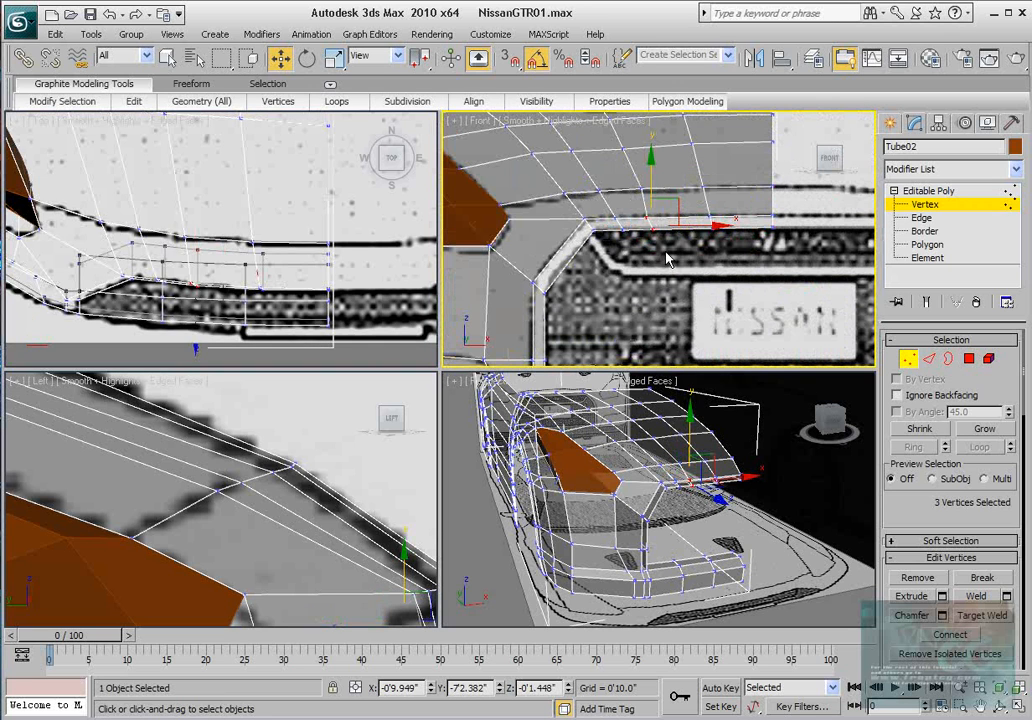
drag(696, 227, 705, 228)
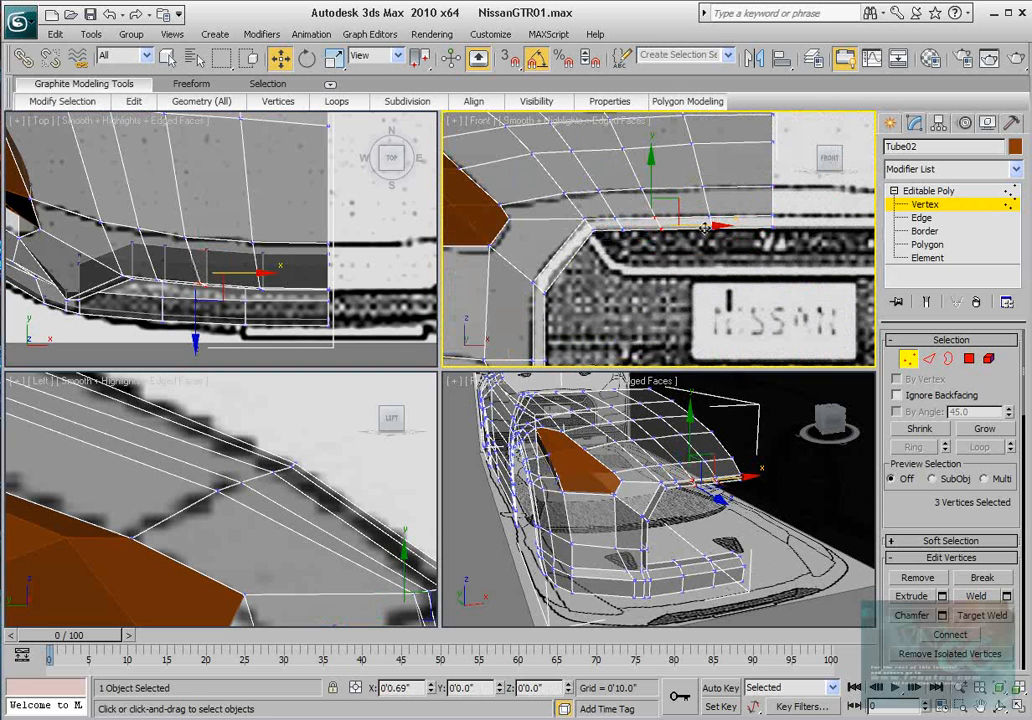
Step: Shift the front-crease vertex above the lip inward to X -0'10.353", Y -6'11.796" in the top view
middle_drag(219, 193, 225, 235)
scroll(225, 235, down, 4)
scroll(225, 235, up, 4)
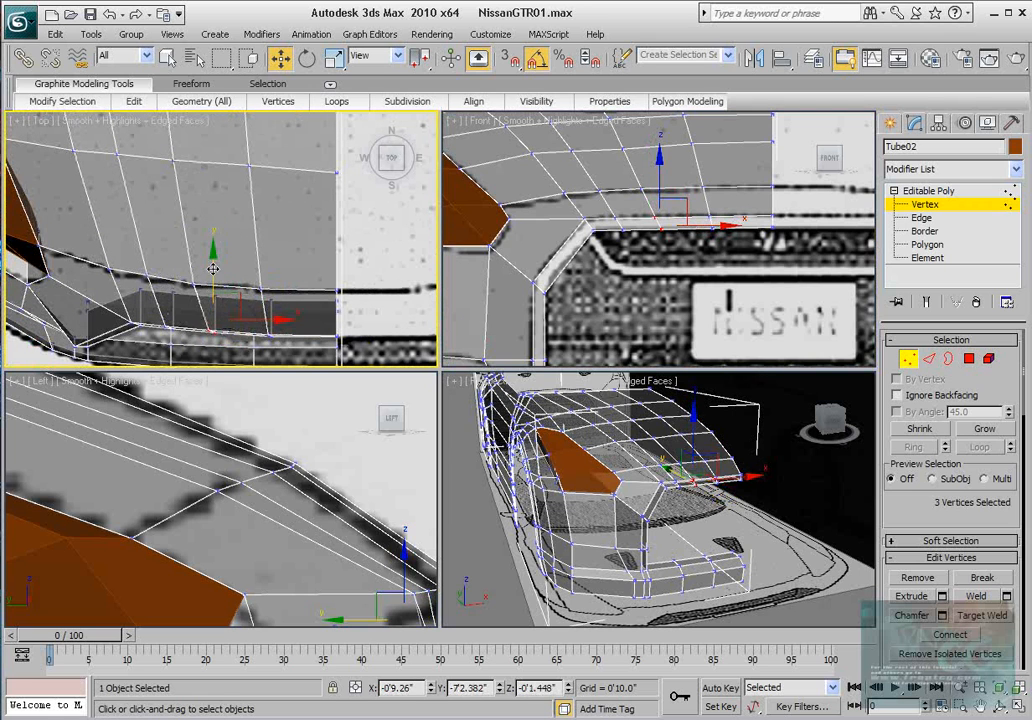
drag(213, 268, 242, 256)
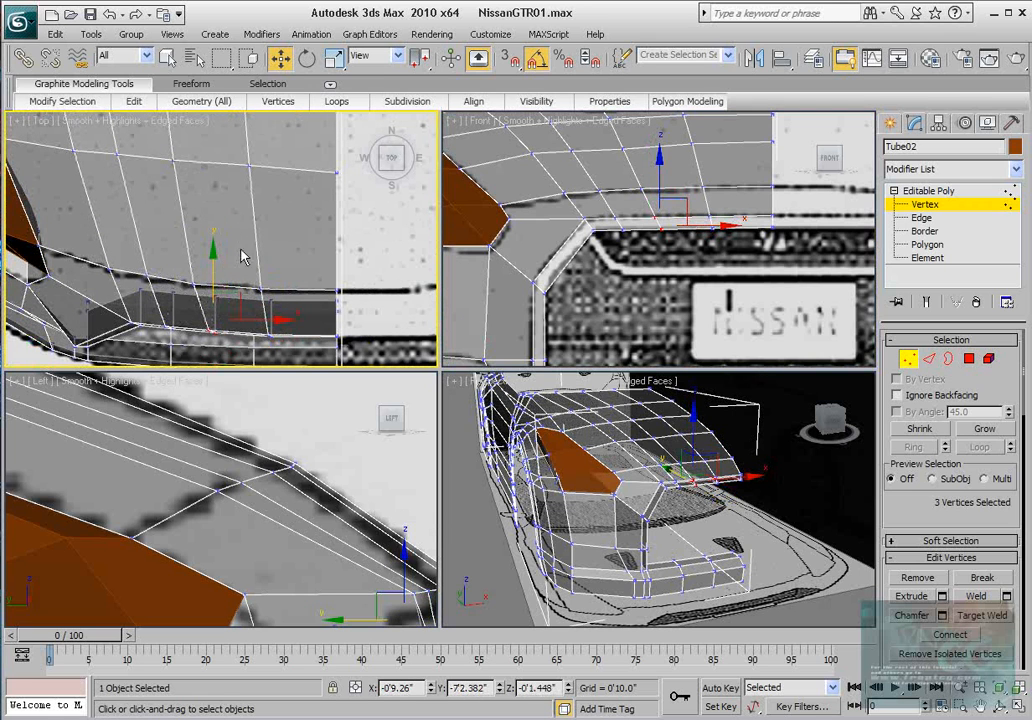
click(198, 284)
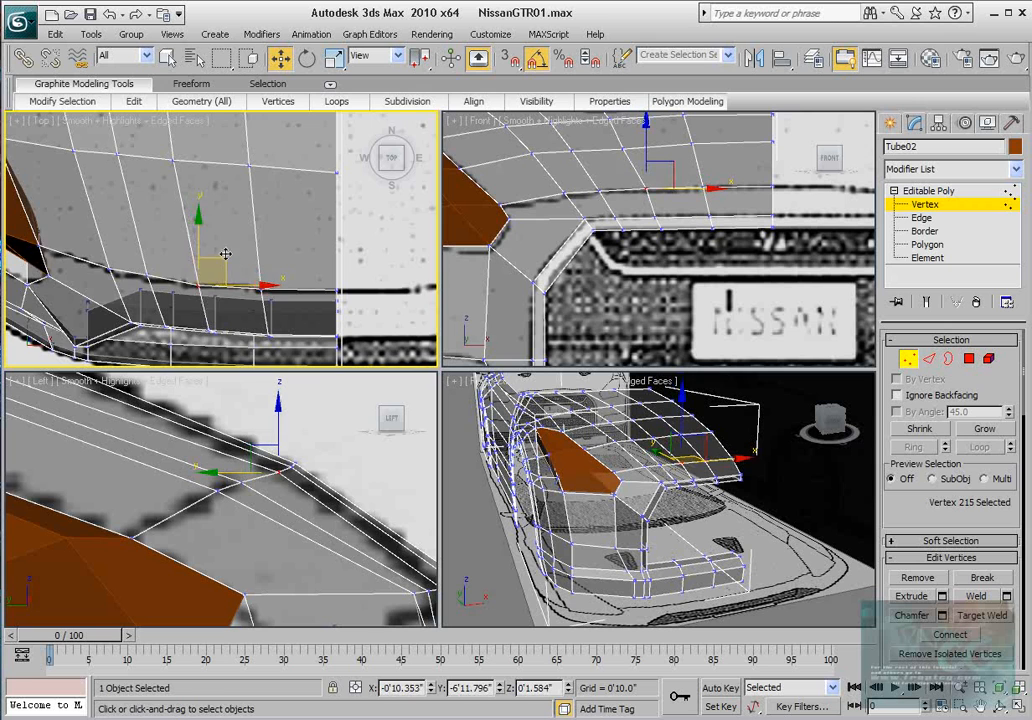
Step: Nudge the vertex one row behind the front crease inward to X -1'0.026" in the front view
scroll(225, 253, down, 5)
middle_drag(221, 153, 219, 220)
scroll(219, 220, up, 3)
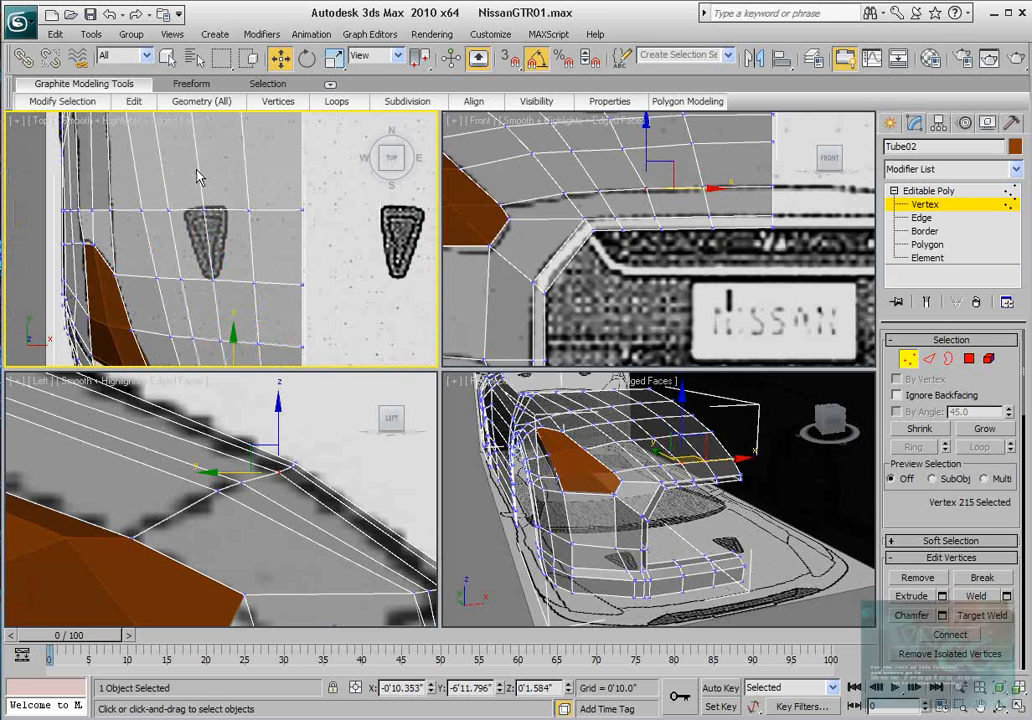
middle_drag(197, 177, 205, 196)
middle_drag(648, 224, 647, 278)
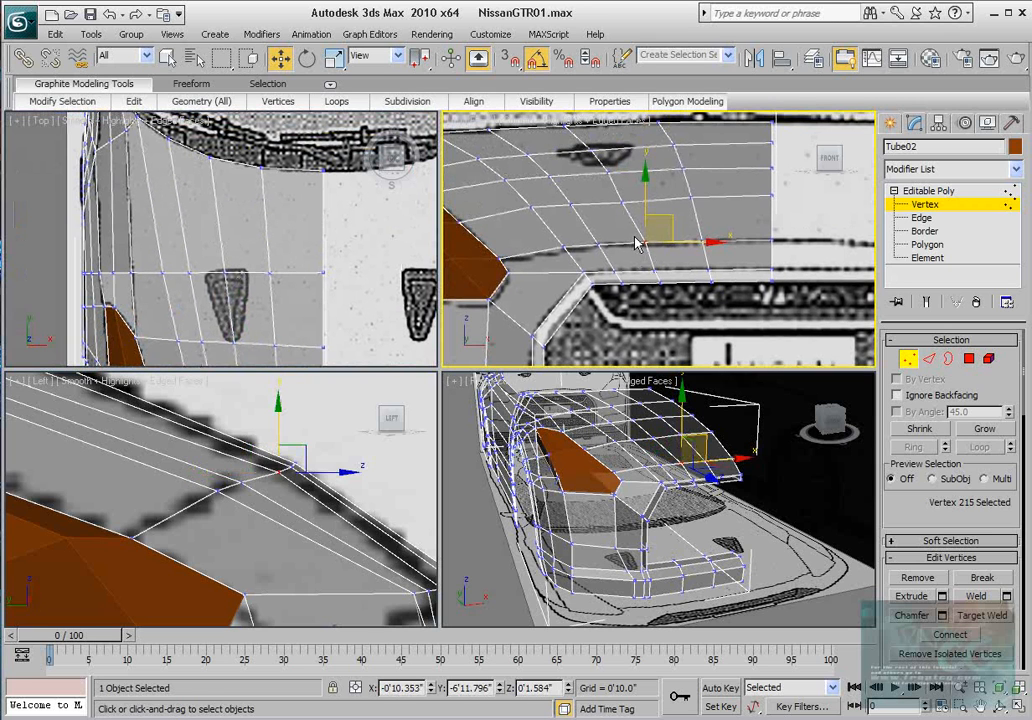
click(621, 203)
drag(666, 202, 669, 202)
Step: Fit the new edge loop's vertex one row behind the front crease to the hood curve, at X -1'4.418", Z 0'4.766"
scroll(292, 517, down, 3)
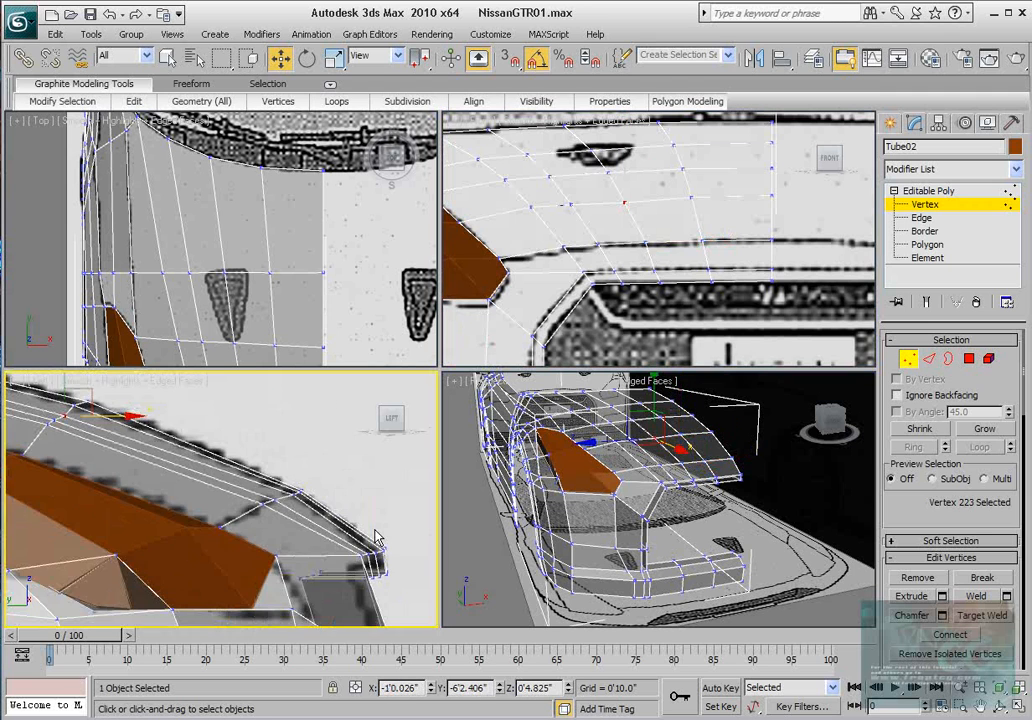
middle_drag(140, 481, 284, 516)
scroll(284, 516, up, 2)
drag(240, 396, 225, 406)
click(225, 447)
scroll(232, 456, down, 3)
middle_drag(277, 474, 248, 463)
scroll(248, 465, up, 3)
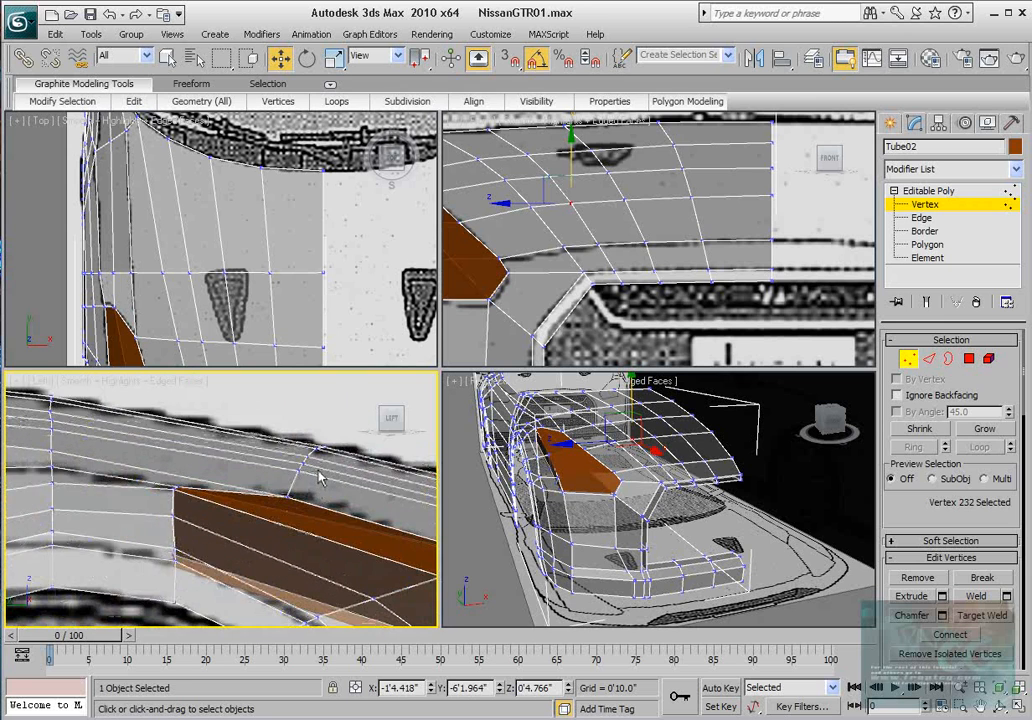
Step: Turn off see-through mode and examine the hood and fender surfaces in the perspective, left and top views
scroll(252, 474, up, 2)
scroll(303, 291, down, 2)
middle_drag(303, 291, 278, 243)
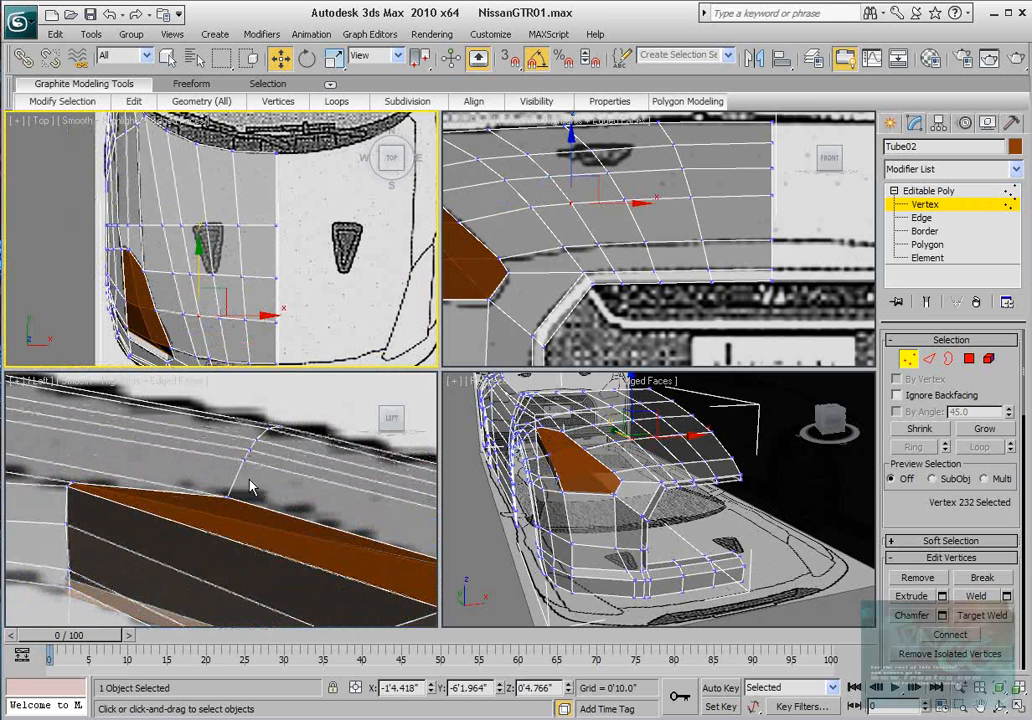
scroll(257, 475, down, 4)
middle_drag(257, 475, 223, 455)
scroll(191, 410, down, 3)
middle_drag(191, 410, 287, 415)
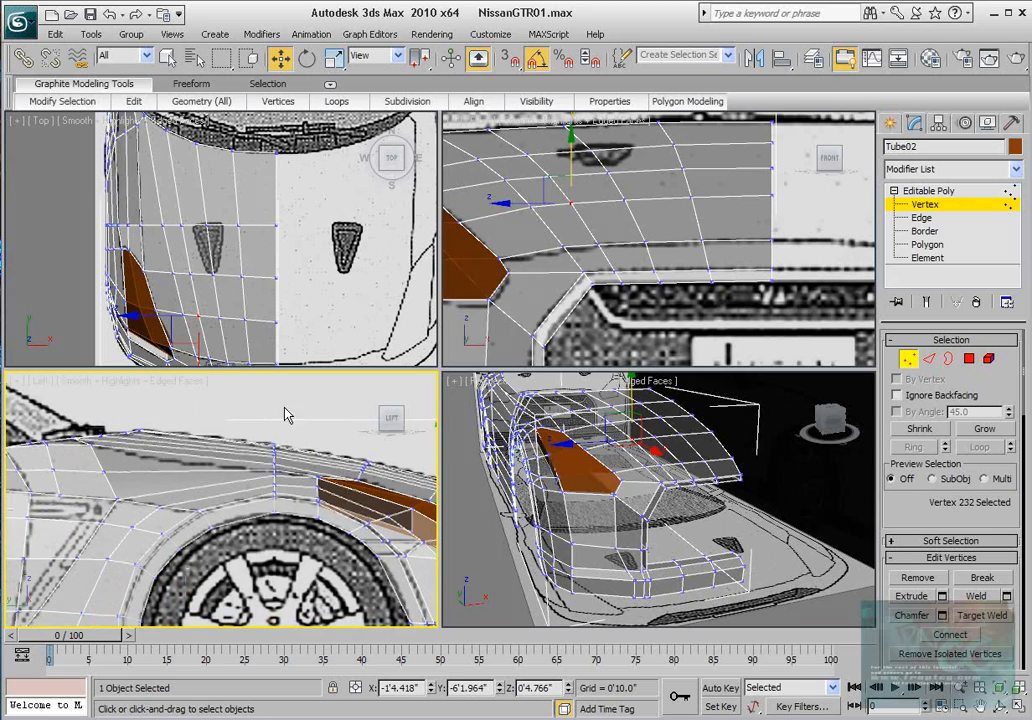
middle_drag(674, 446, 673, 466)
key(alt+x)
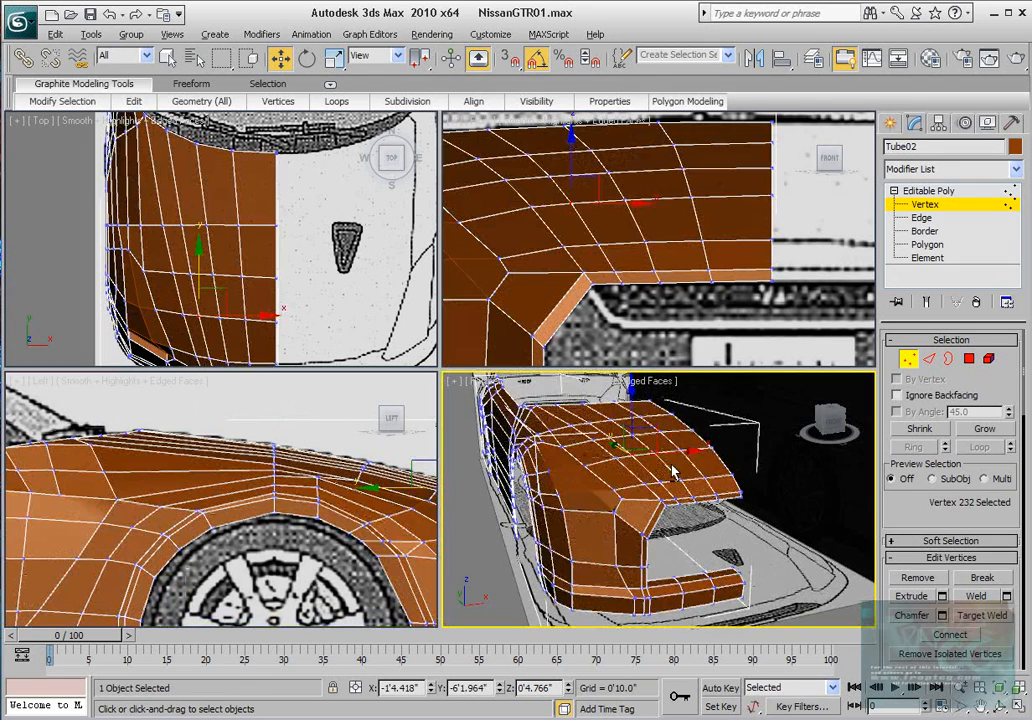
middle_drag(609, 489, 679, 496)
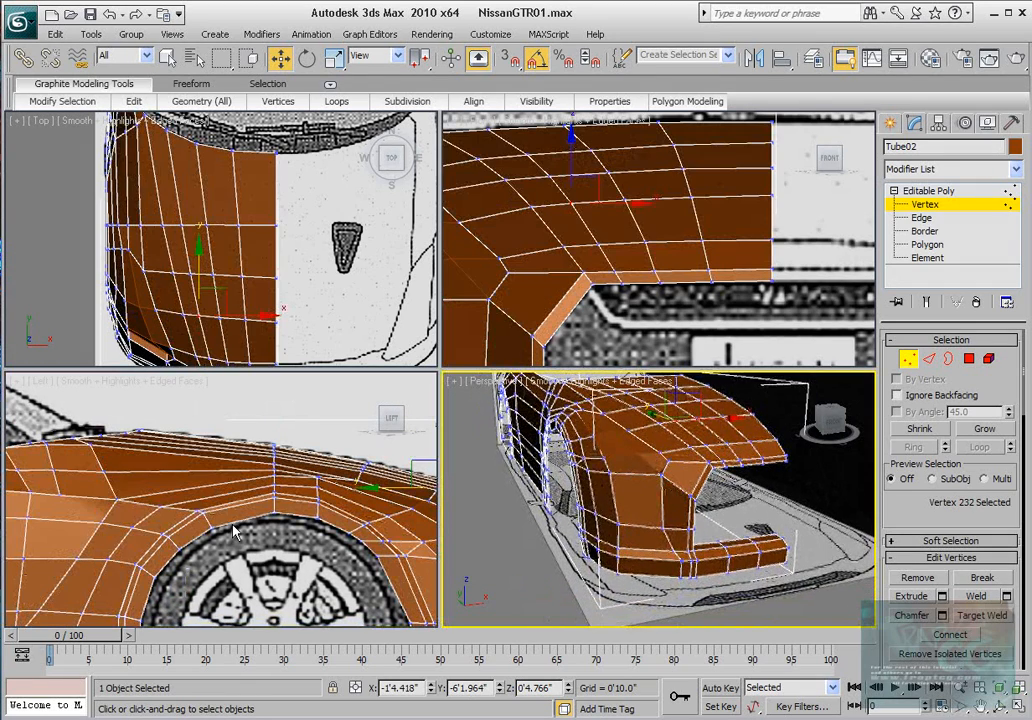
middle_drag(195, 500, 257, 479)
scroll(257, 479, down, 3)
middle_drag(351, 500, 222, 486)
scroll(287, 503, up, 2)
middle_drag(279, 258, 315, 220)
scroll(256, 286, up, 4)
middle_drag(256, 286, 350, 260)
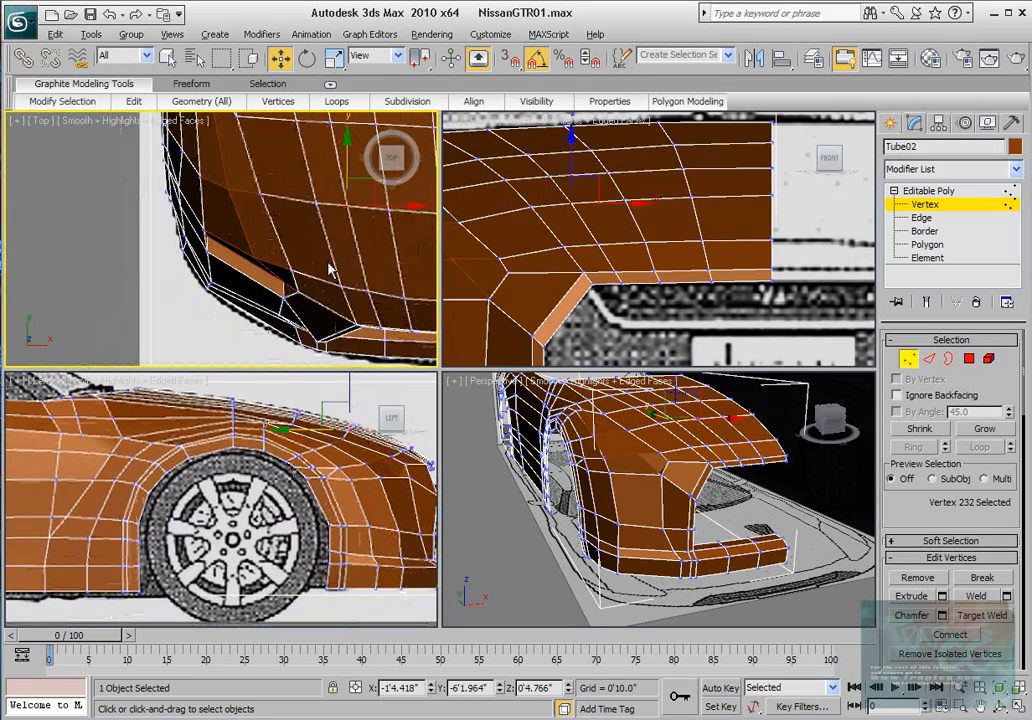
Step: Compare the front corner around the headlight with the blueprint in see-through mode, then view the shaded windshield corner and body side
key(alt+x)
scroll(330, 268, up, 4)
middle_drag(288, 242, 201, 230)
middle_drag(252, 272, 243, 263)
scroll(242, 262, down, 2)
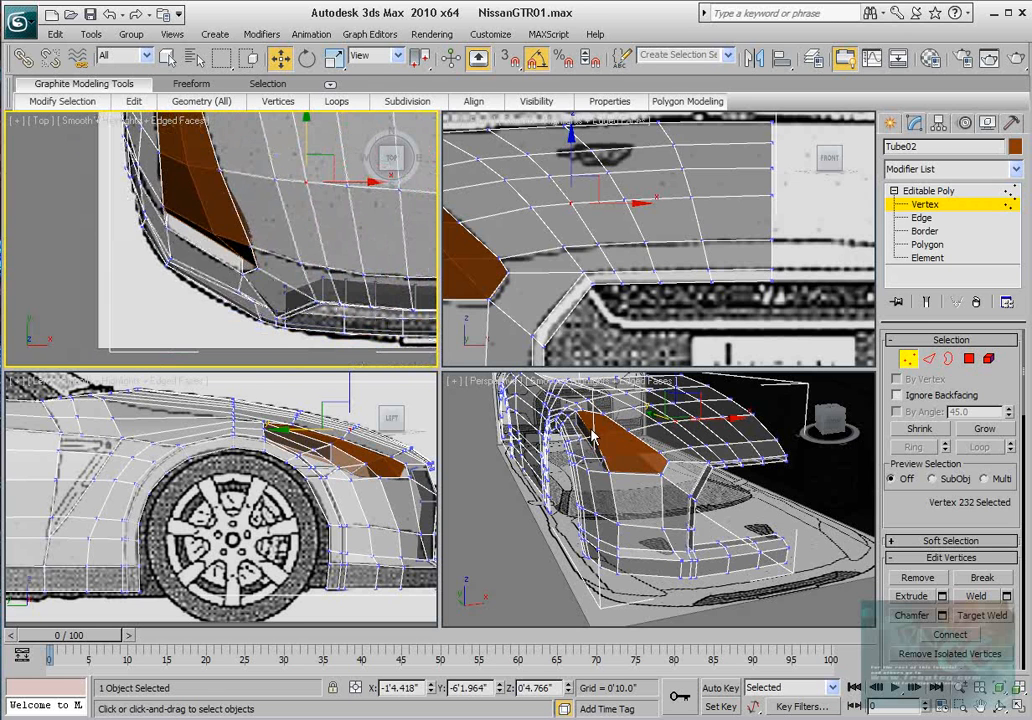
key(alt+x)
middle_drag(246, 197, 312, 322)
scroll(281, 265, down, 3)
scroll(200, 597, down, 2)
middle_drag(276, 553, 234, 473)
Step: In the left view, fit the vertex at the fender vent's lower rear corner to the blueprint, at Y -2'2.346", Z 0'1.13"
click(968, 358)
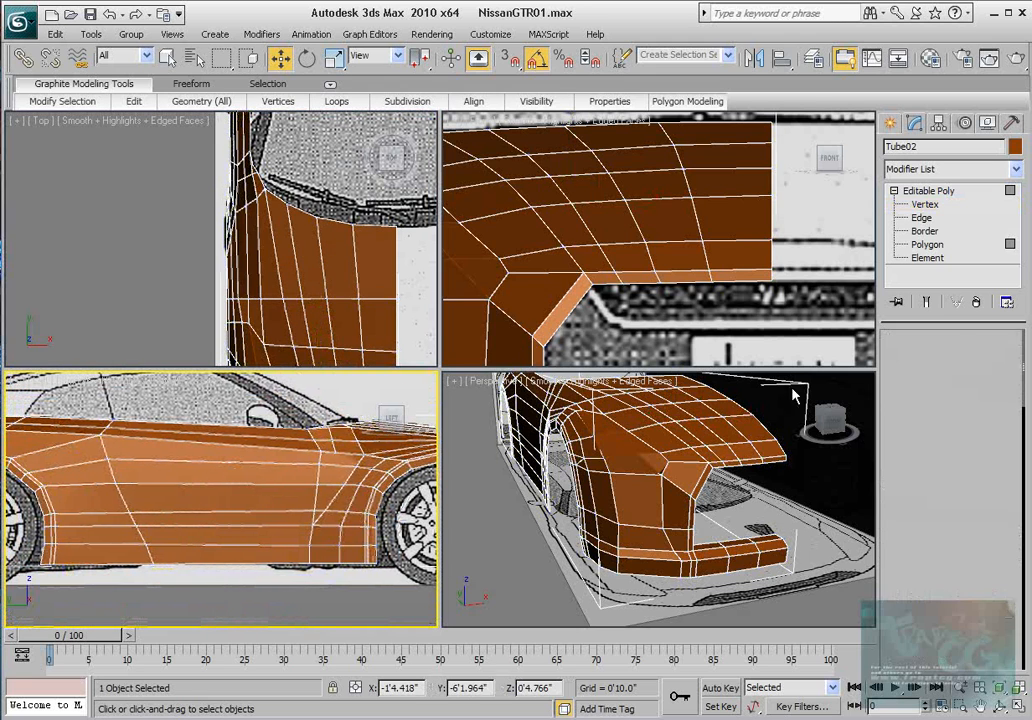
key(alt+x)
middle_drag(273, 469, 216, 471)
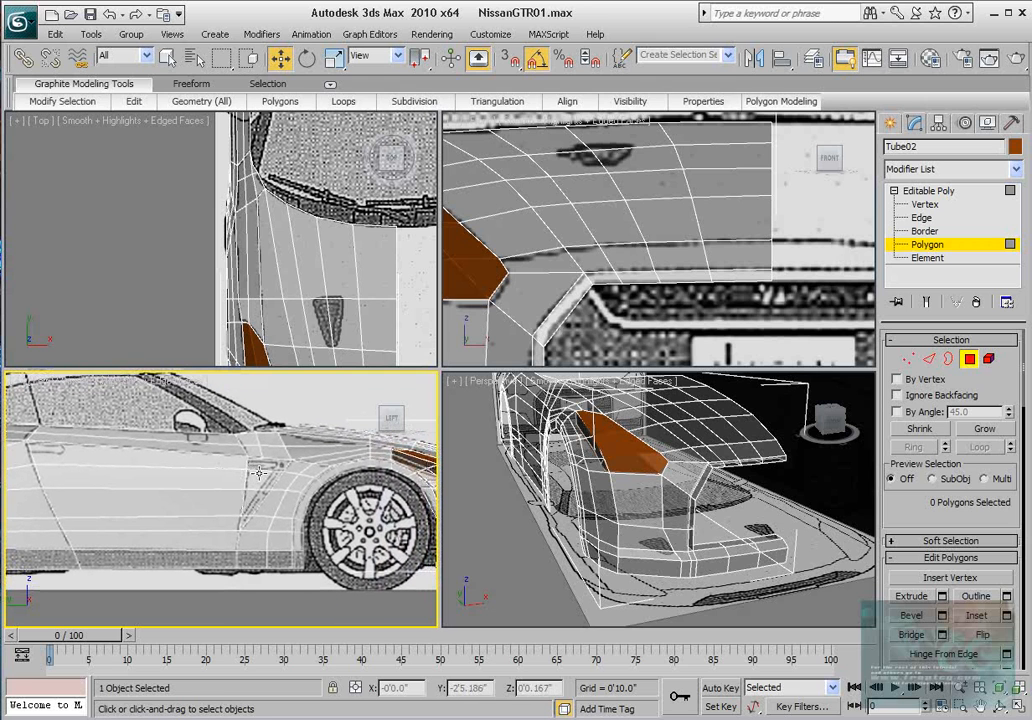
scroll(240, 495, up, 5)
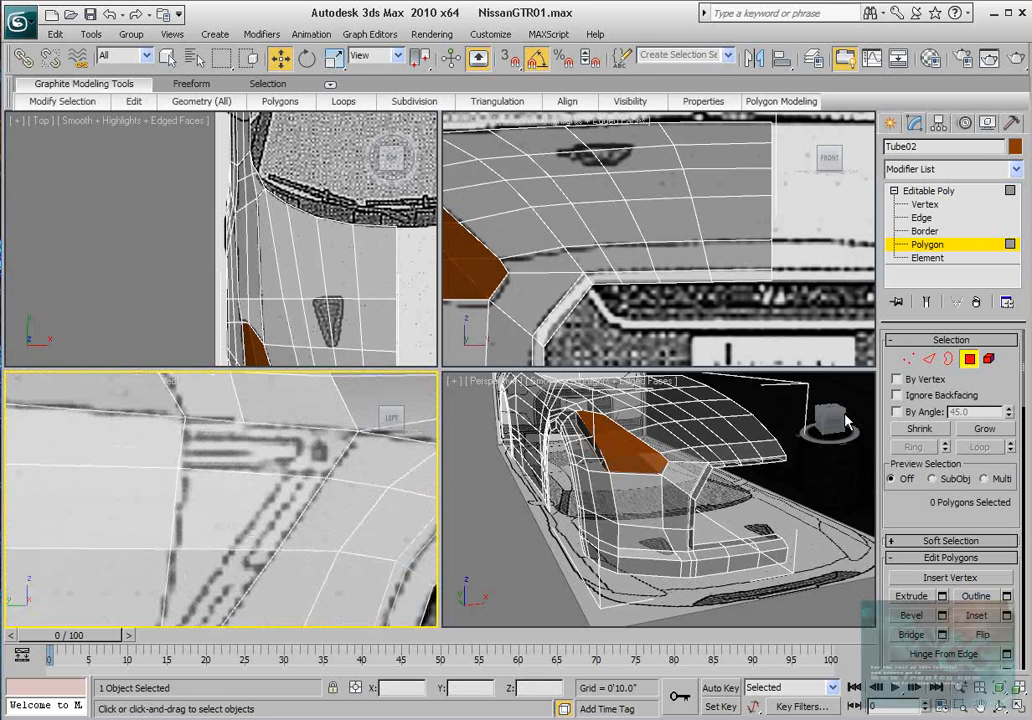
click(908, 358)
key(alt+x)
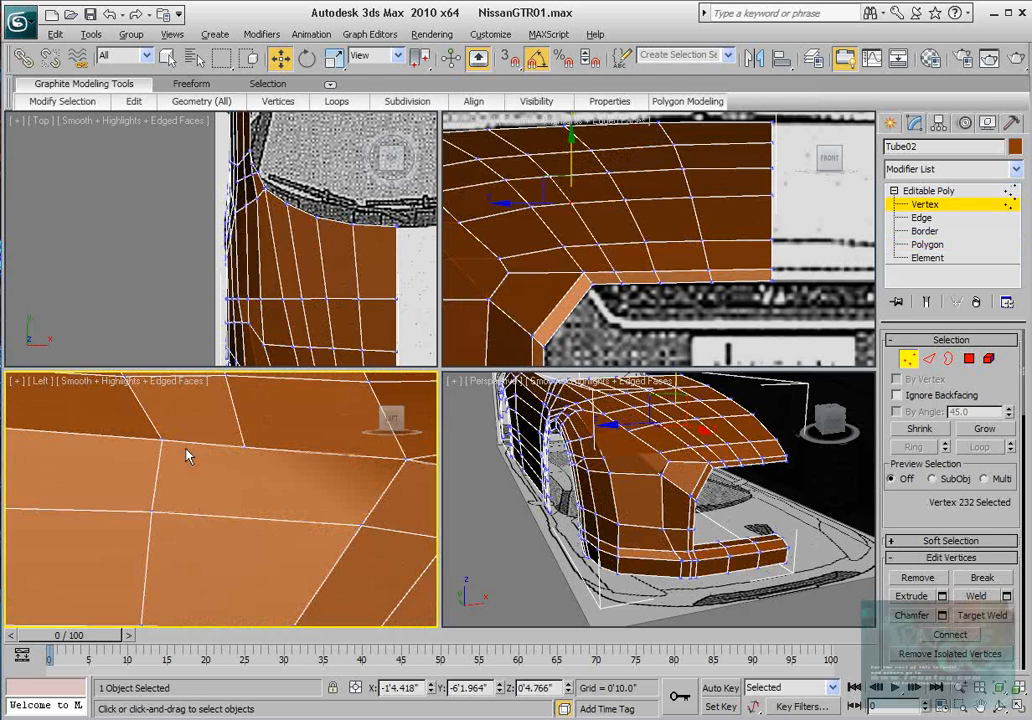
key(alt+x)
click(163, 438)
click(152, 512)
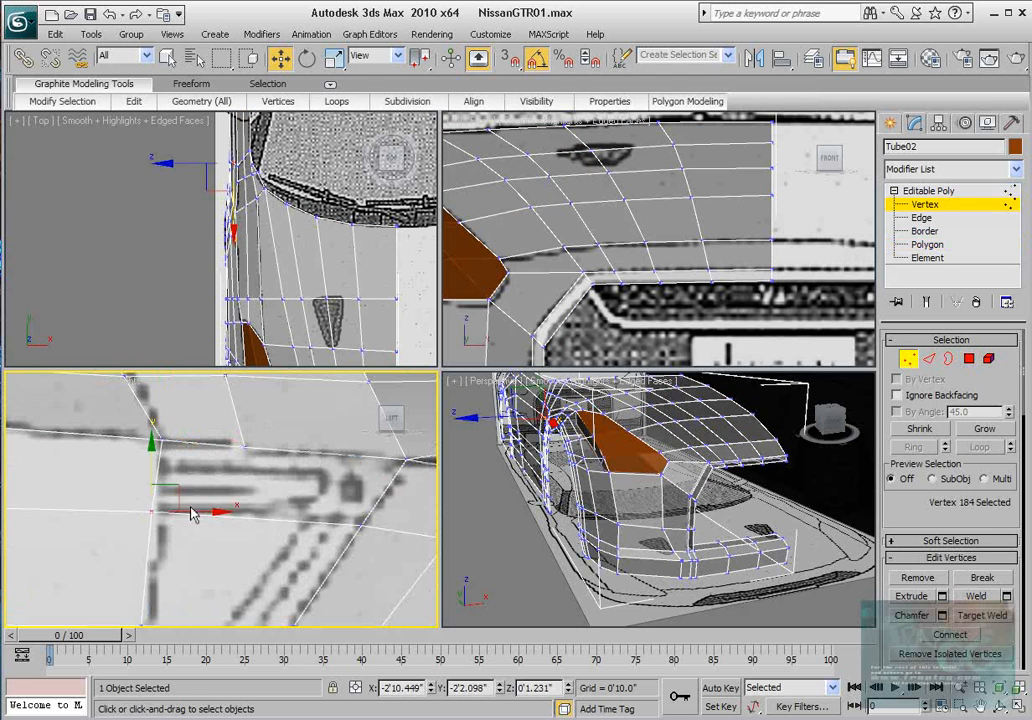
drag(178, 493, 187, 496)
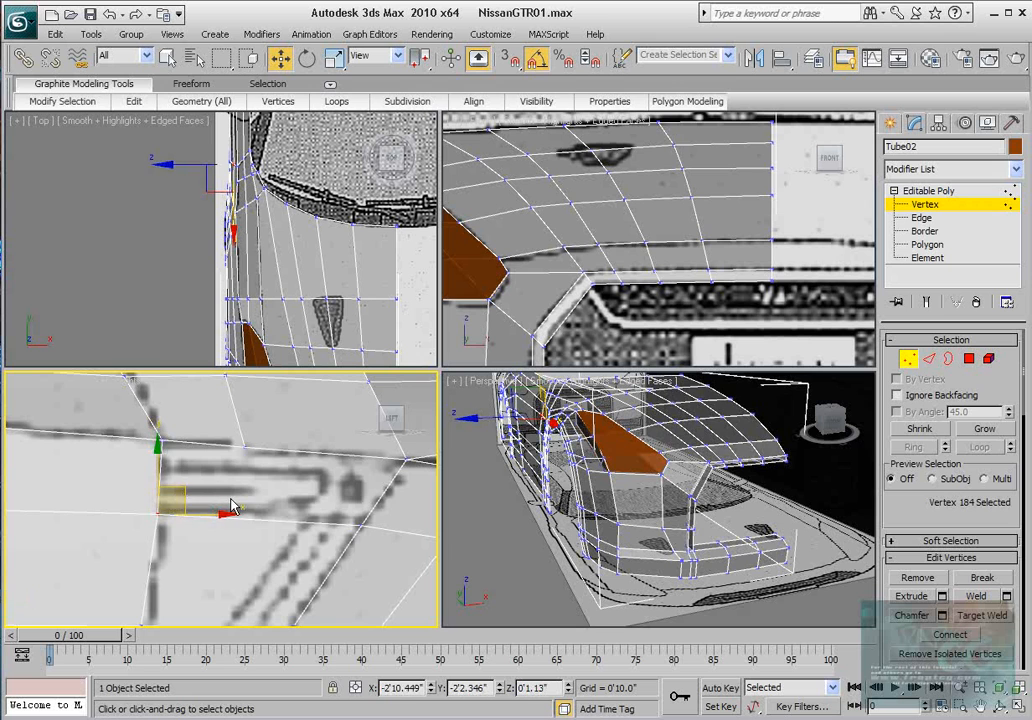
Step: Select all vertices of the car body mesh in the left view
scroll(288, 514, down, 15)
scroll(288, 514, up, 4)
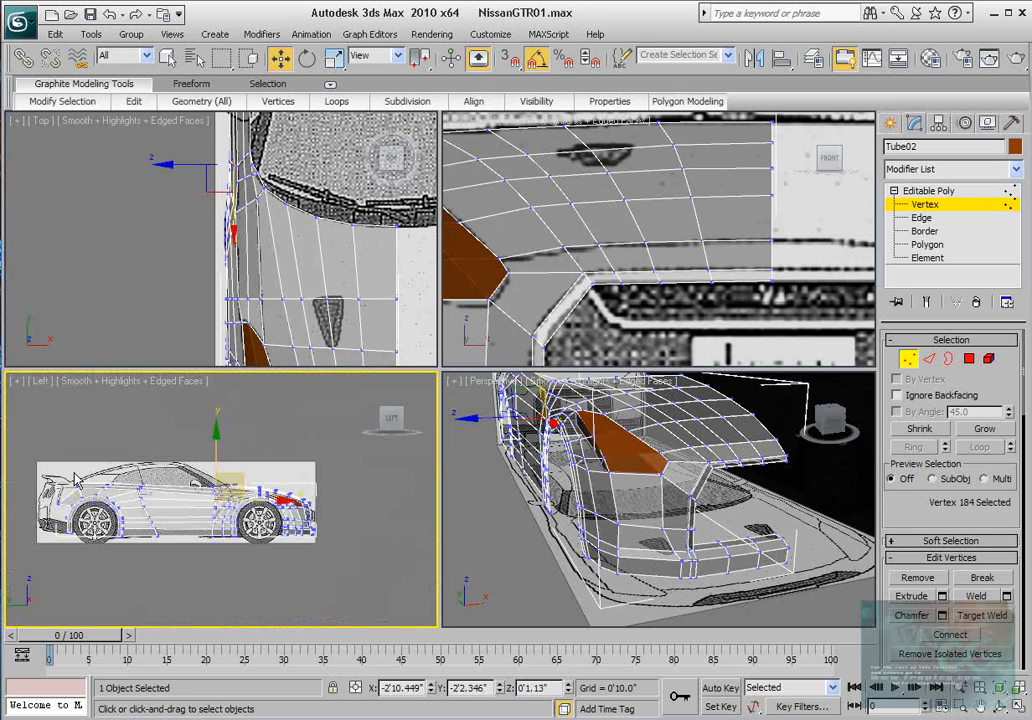
middle_drag(286, 514, 376, 512)
drag(86, 445, 419, 567)
scroll(334, 541, up, 3)
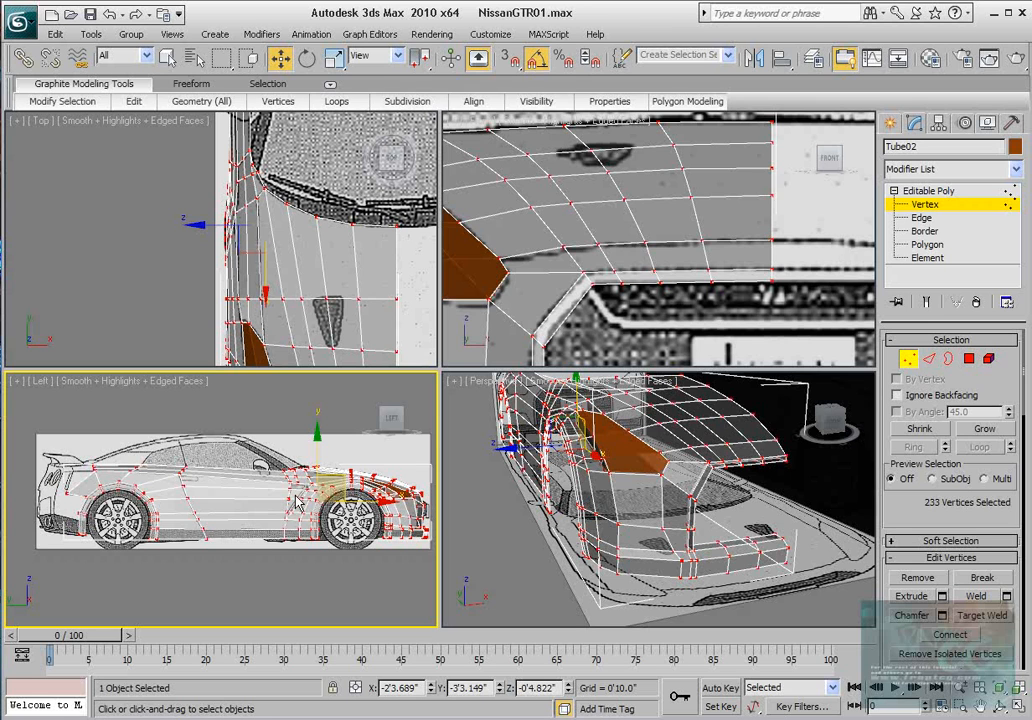
scroll(296, 503, up, 5)
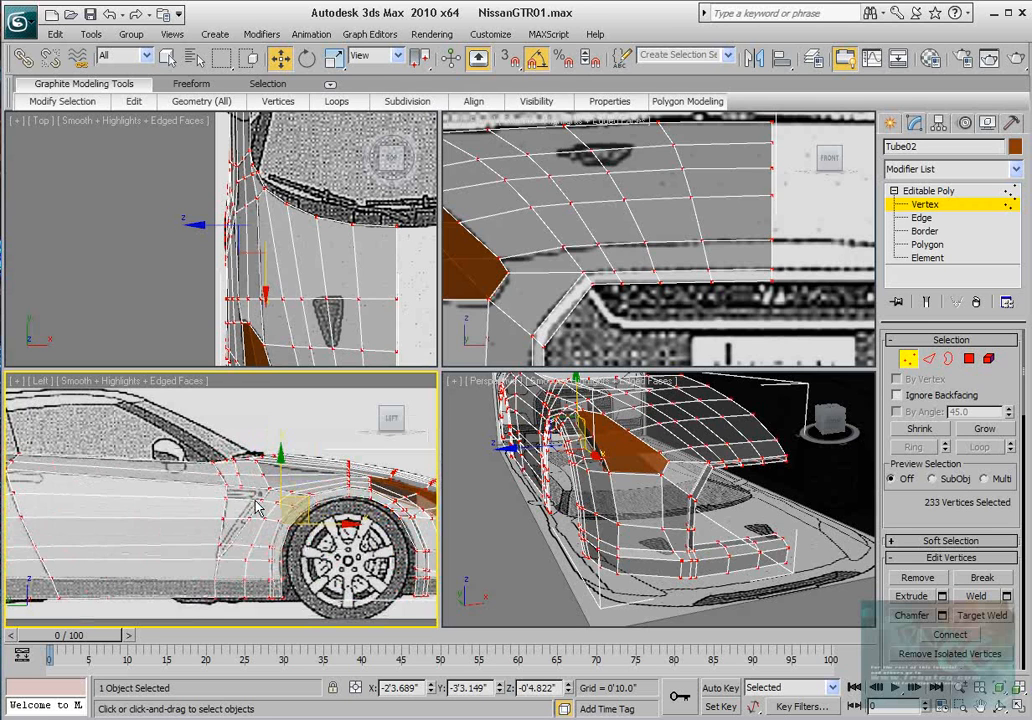
middle_drag(272, 484, 191, 480)
scroll(219, 474, up, 4)
scroll(191, 480, down, 8)
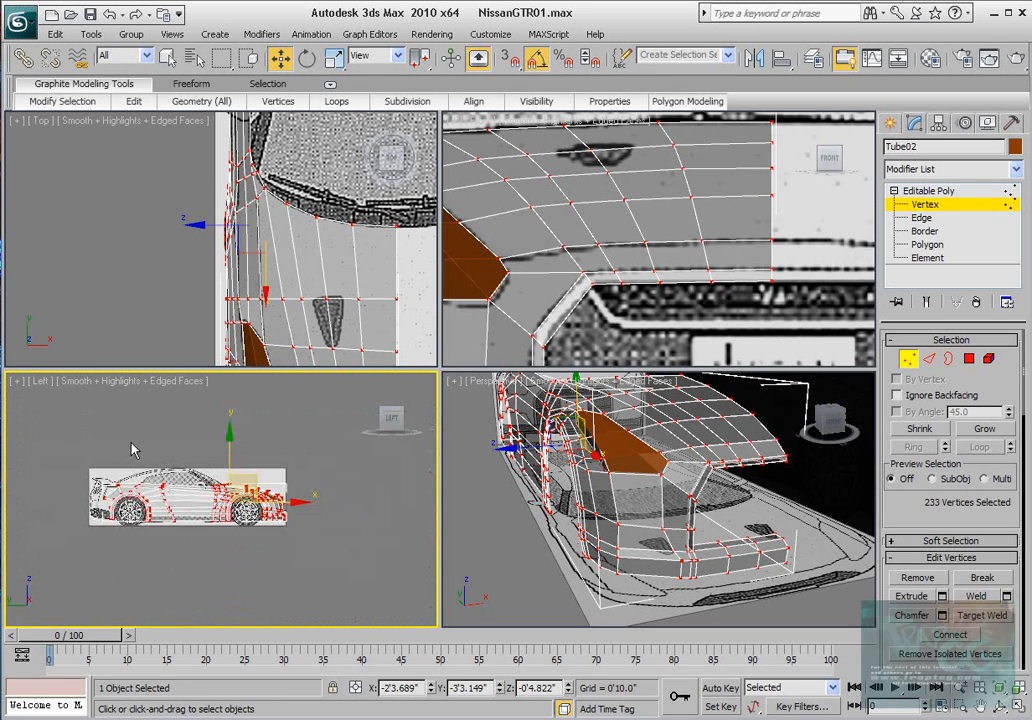
drag(57, 424, 300, 544)
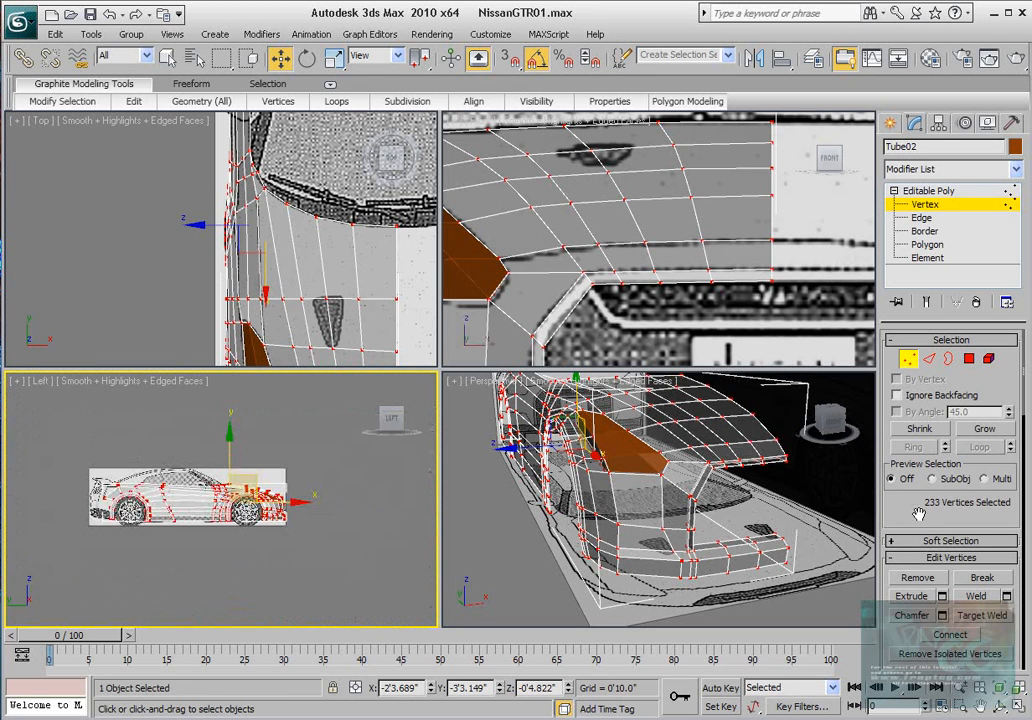
Step: Weld the selected body vertices with a weld threshold of 0'0.2"
scroll(918, 513, down, 3)
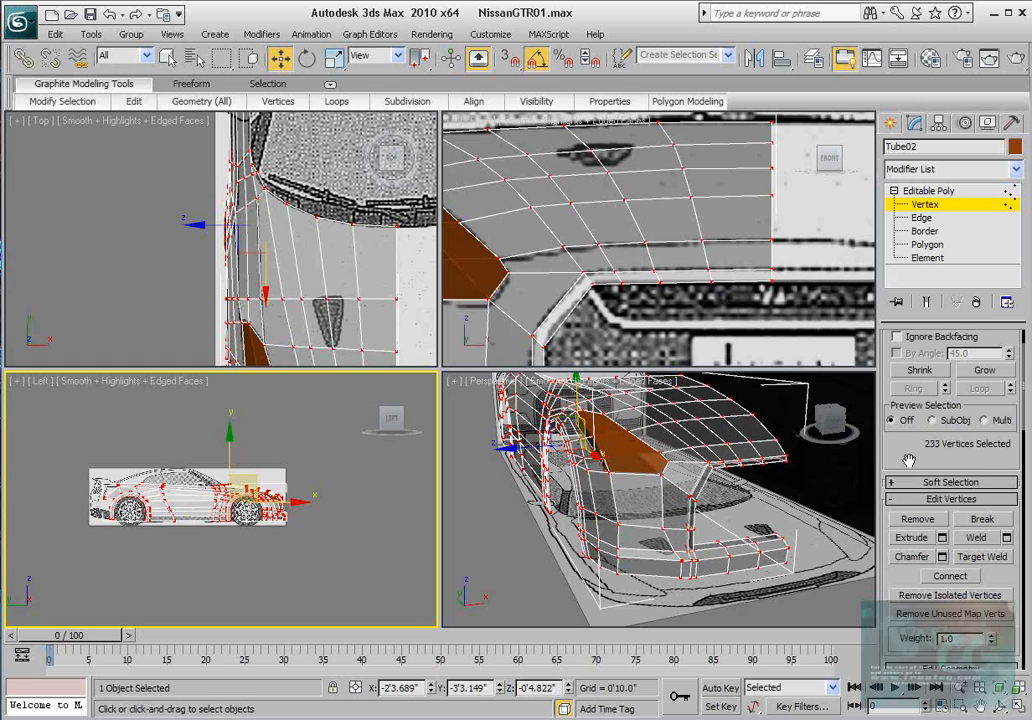
click(1007, 530)
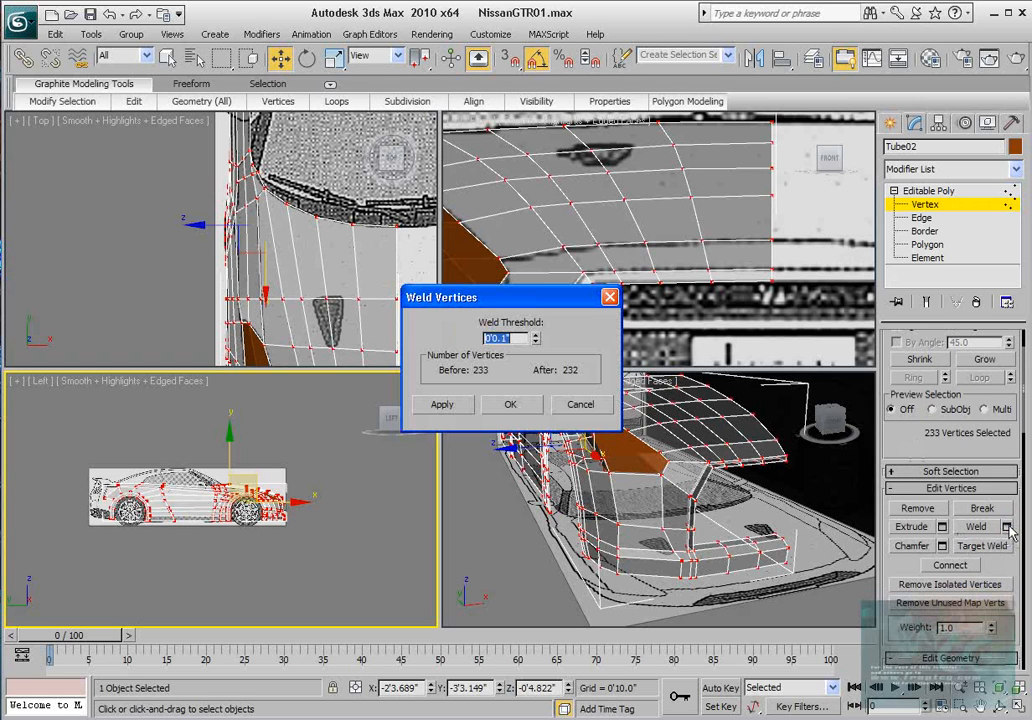
click(535, 336)
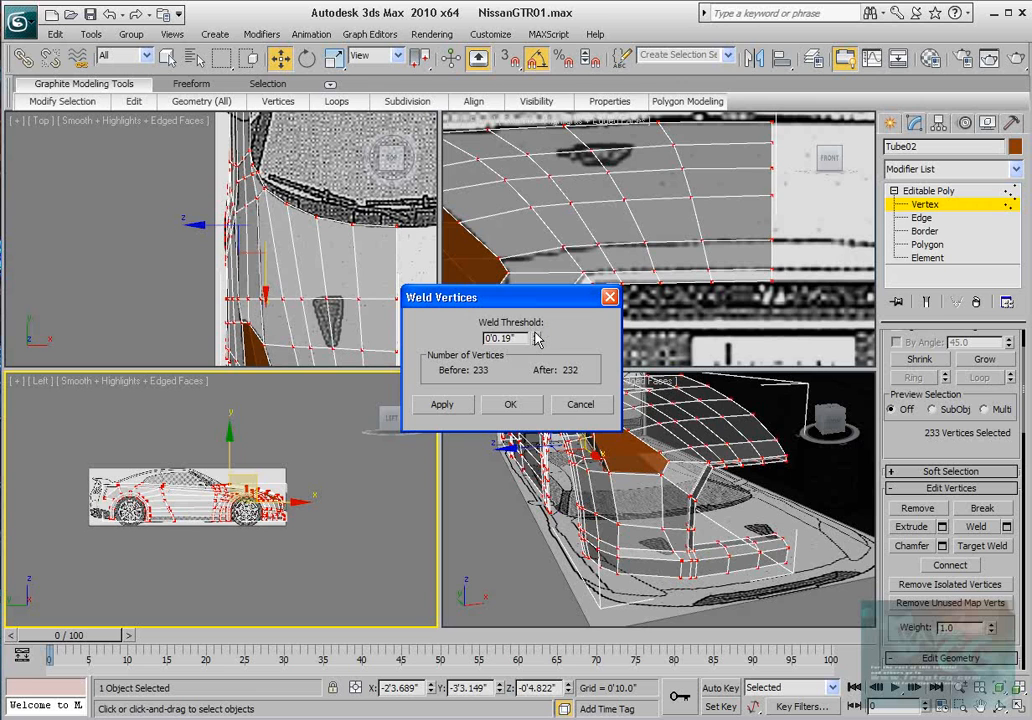
click(515, 404)
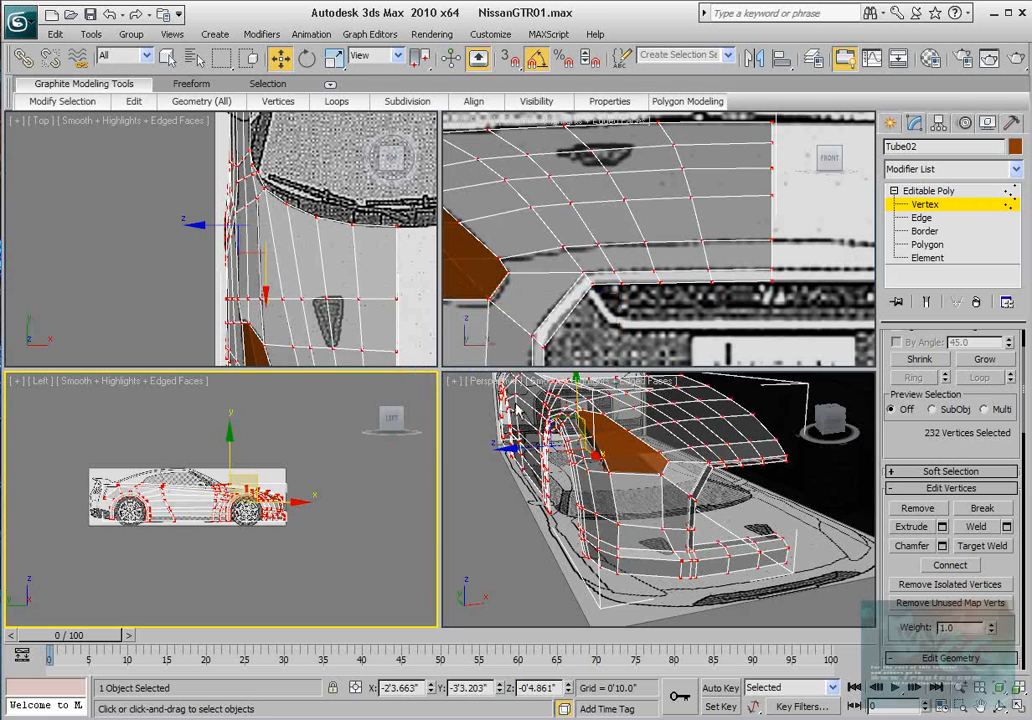
scroll(245, 497, up, 10)
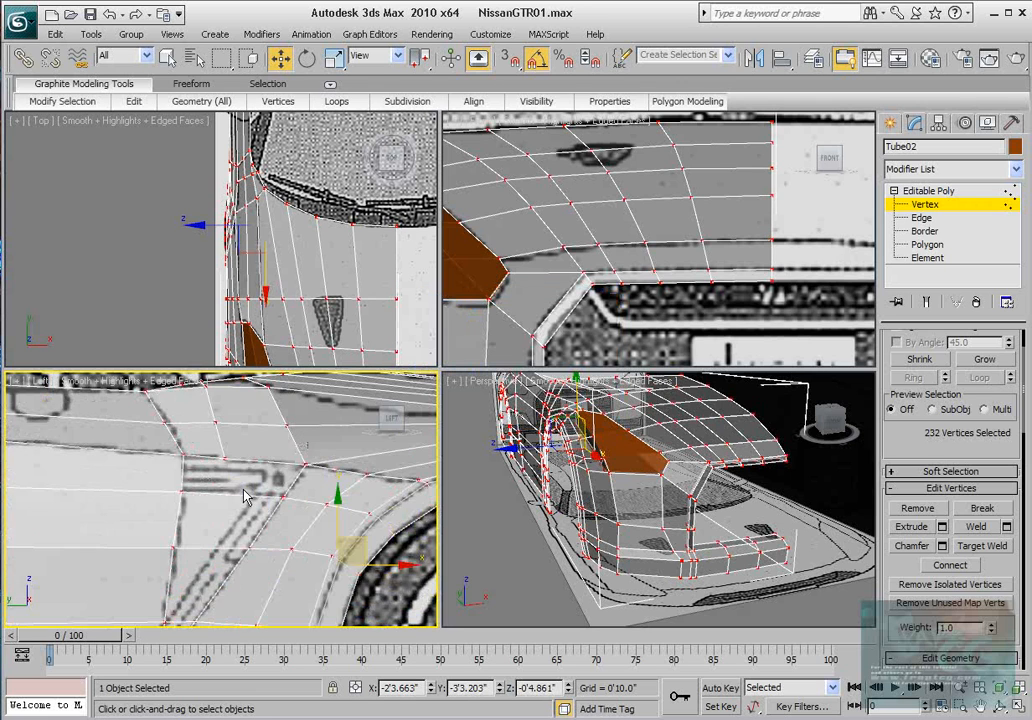
key(ctrl+z)
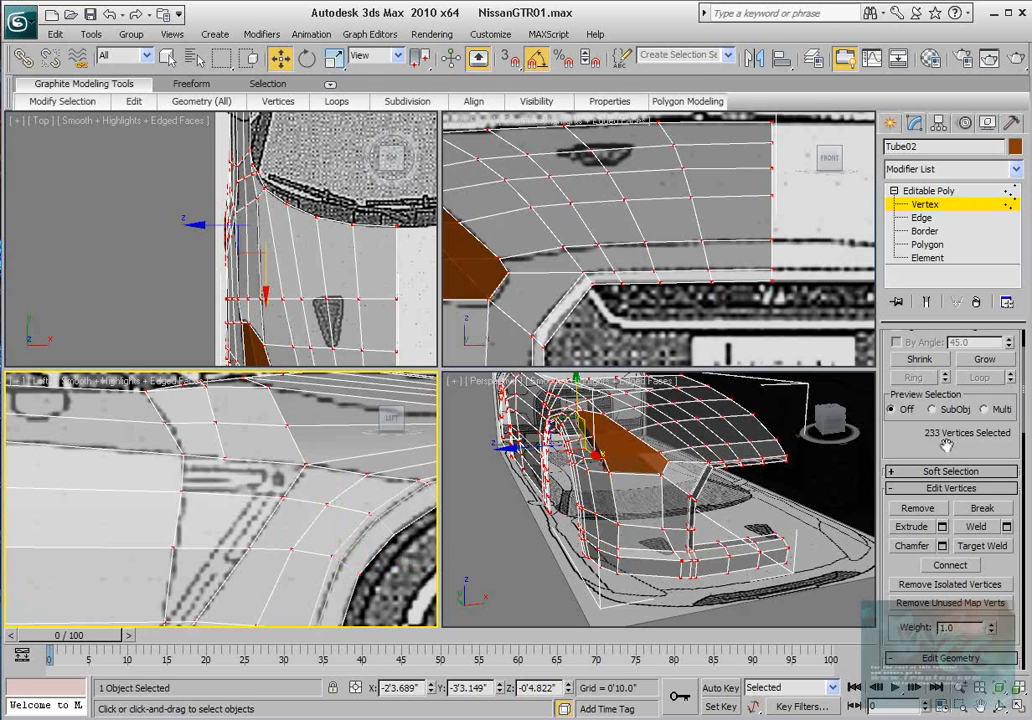
click(1007, 527)
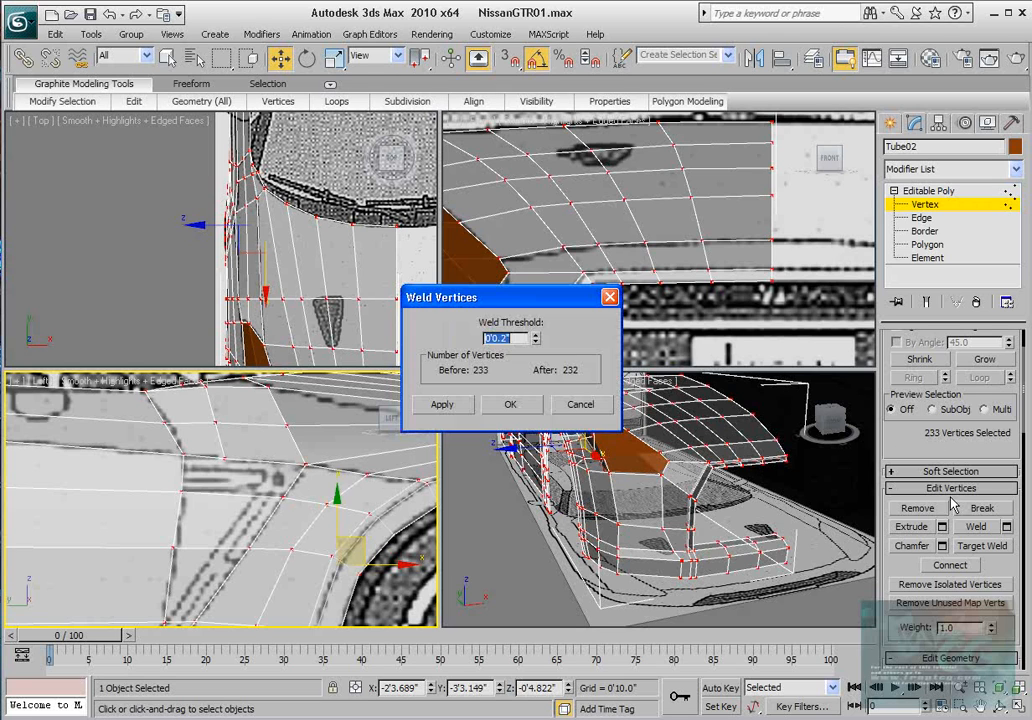
click(508, 406)
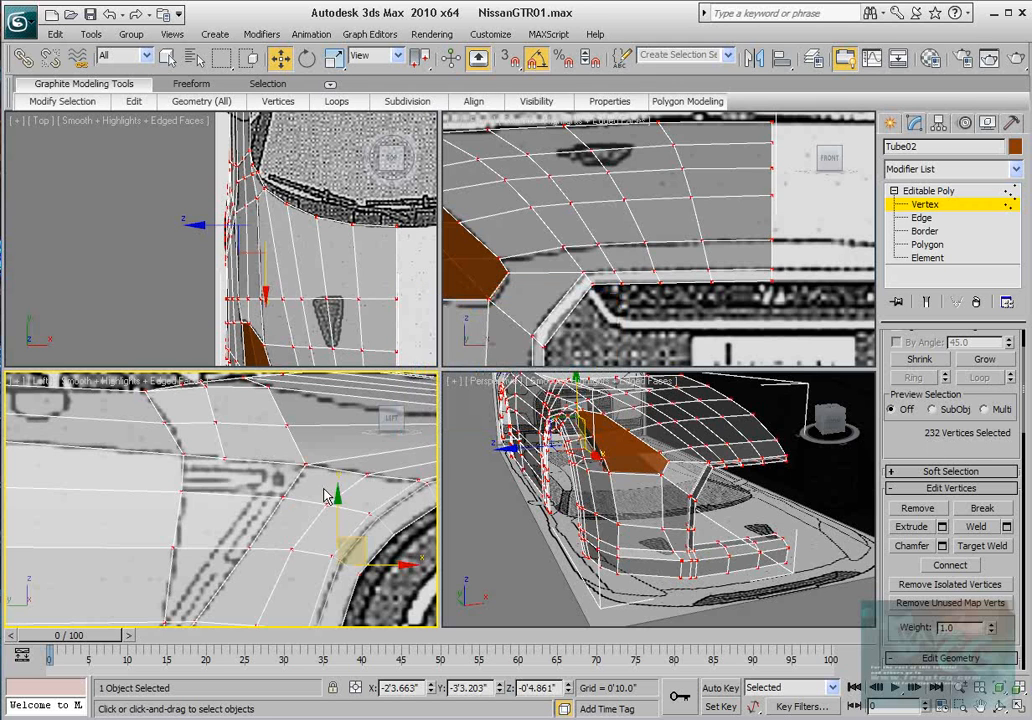
Step: Fit the vertex above the fender vent's rear edge to the blueprint panel line, at X -2'8.381", Y -2'1.256", Z 0'6.79"
middle_drag(187, 475, 258, 511)
drag(230, 504, 266, 476)
scroll(300, 493, down, 3)
middle_drag(308, 497, 280, 490)
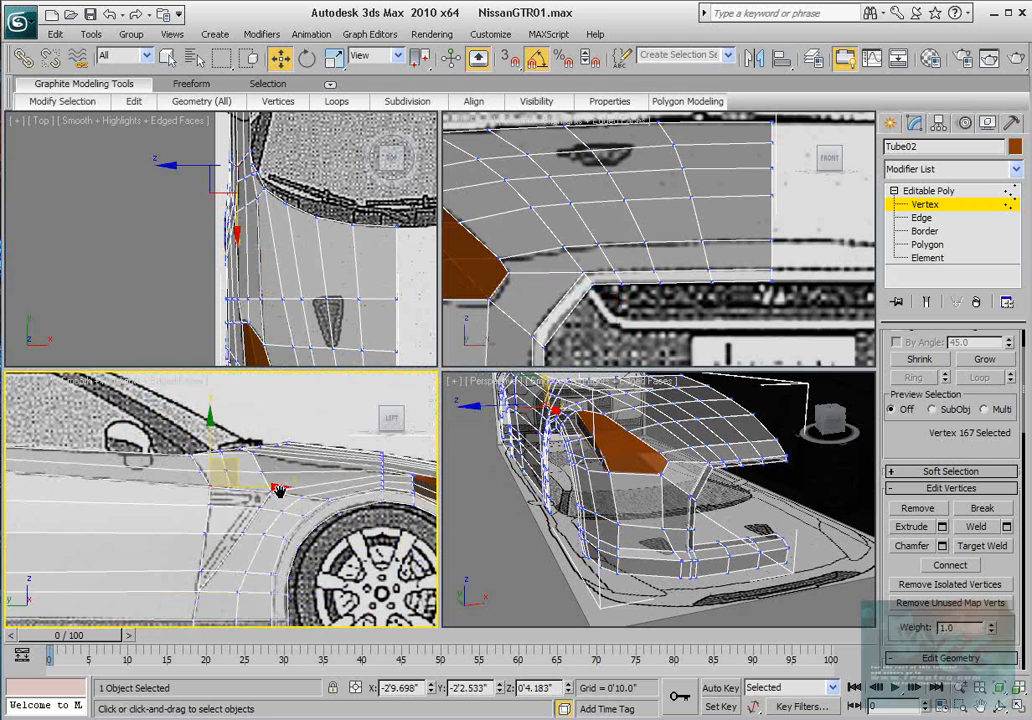
scroll(247, 487, up, 4)
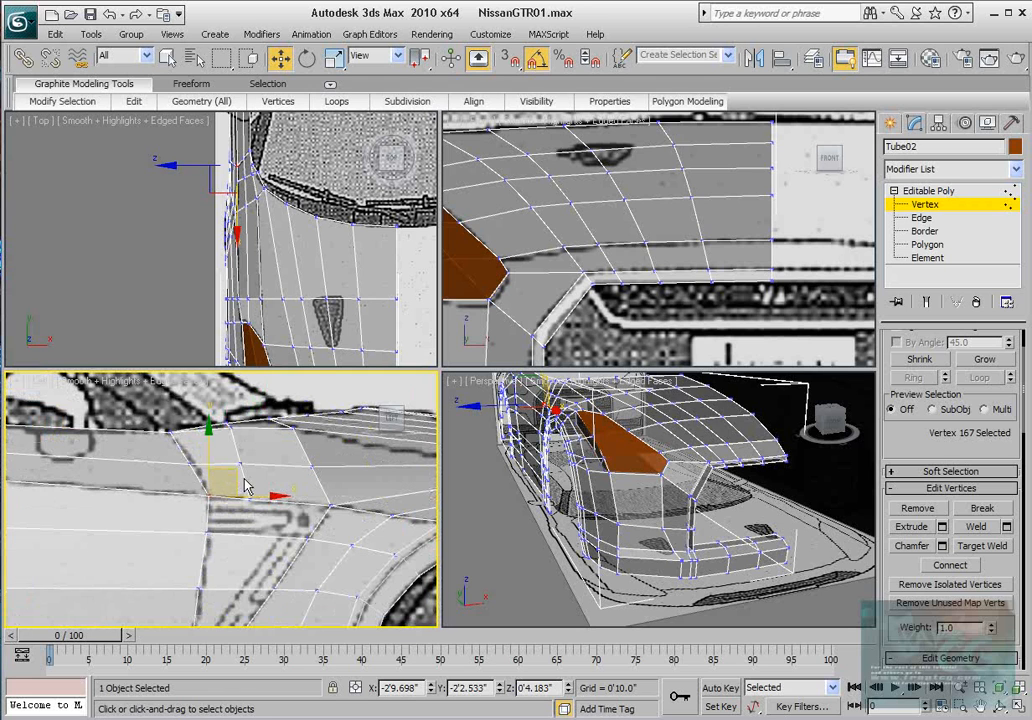
scroll(258, 490, up, 2)
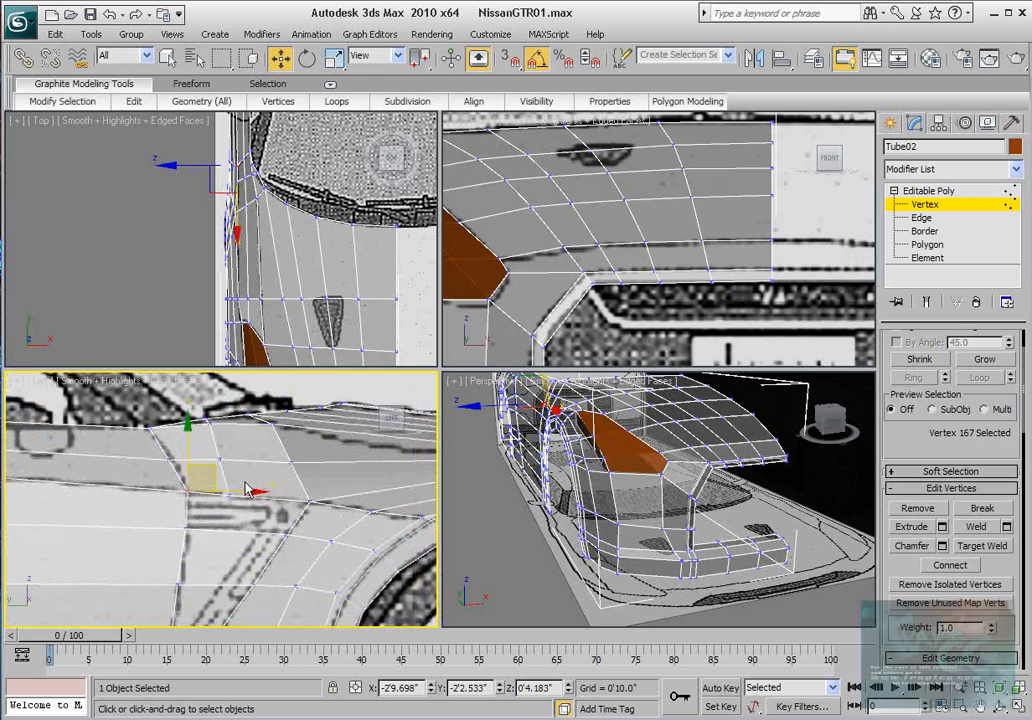
middle_drag(212, 544, 196, 528)
drag(163, 444, 126, 459)
drag(191, 452, 213, 473)
scroll(325, 261, up, 5)
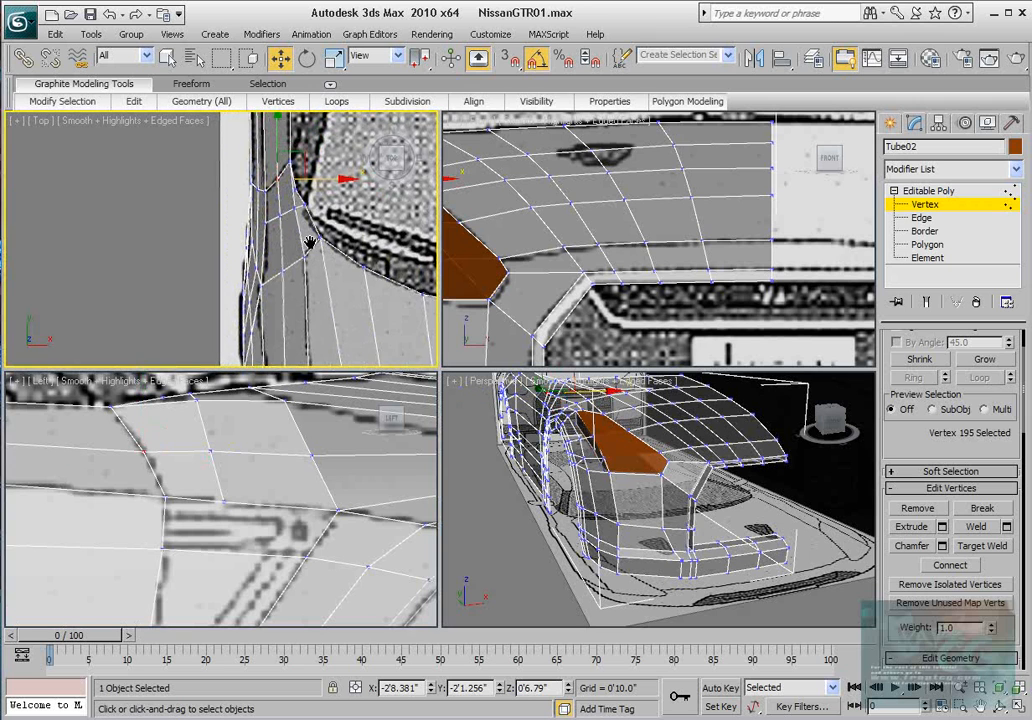
scroll(230, 497, up, 5)
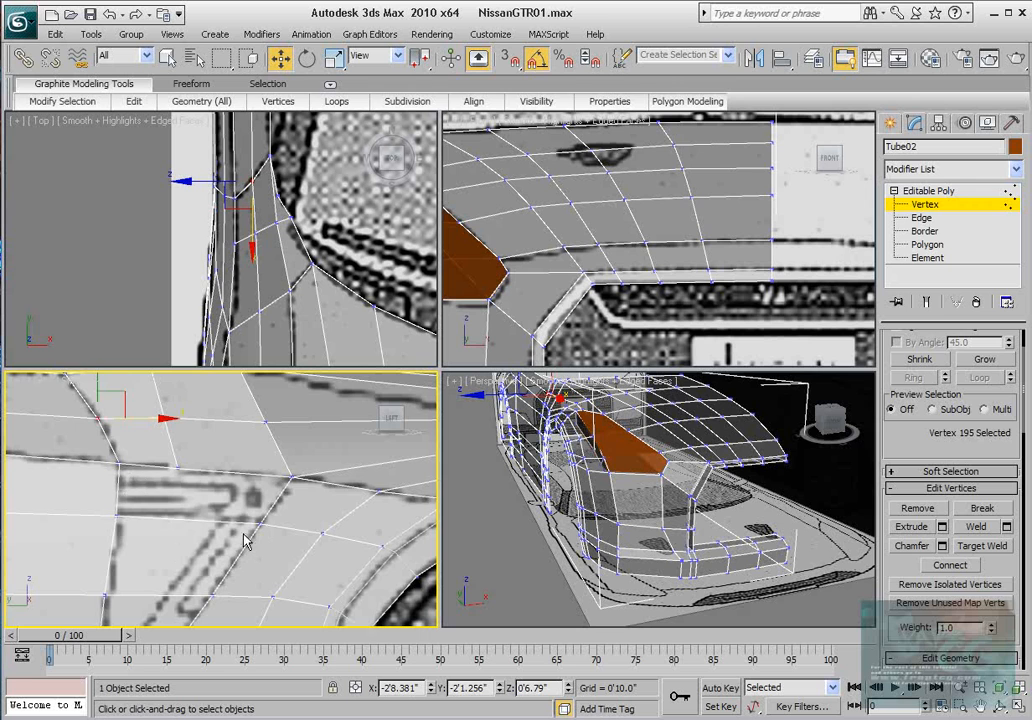
Step: Switch to polygon editing and select the side polygon directly below the fender vent
middle_drag(238, 510, 267, 480)
click(927, 244)
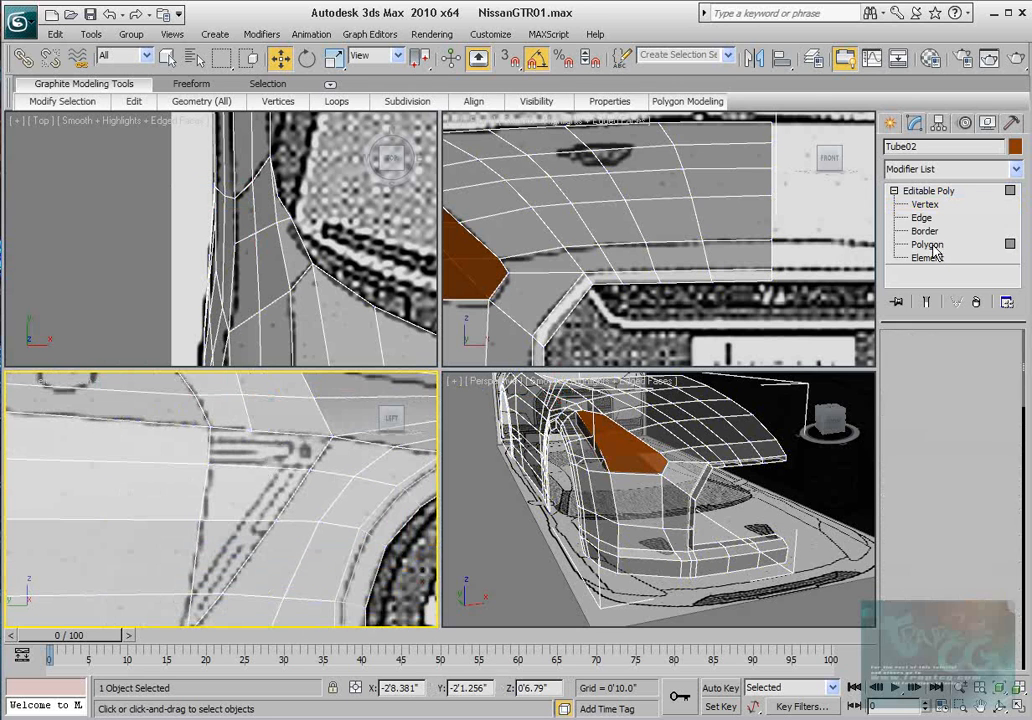
click(258, 486)
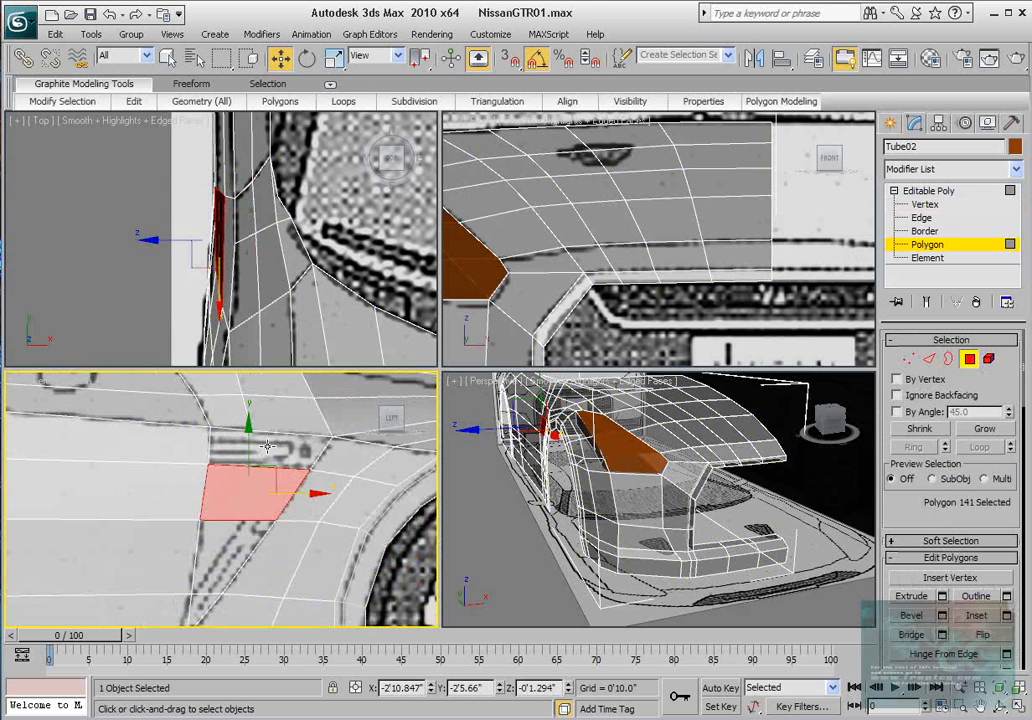
Step: Switch to the downloads folder and examine the car's fender and side vent in the StockPic6 photo
key(alt+Tab)
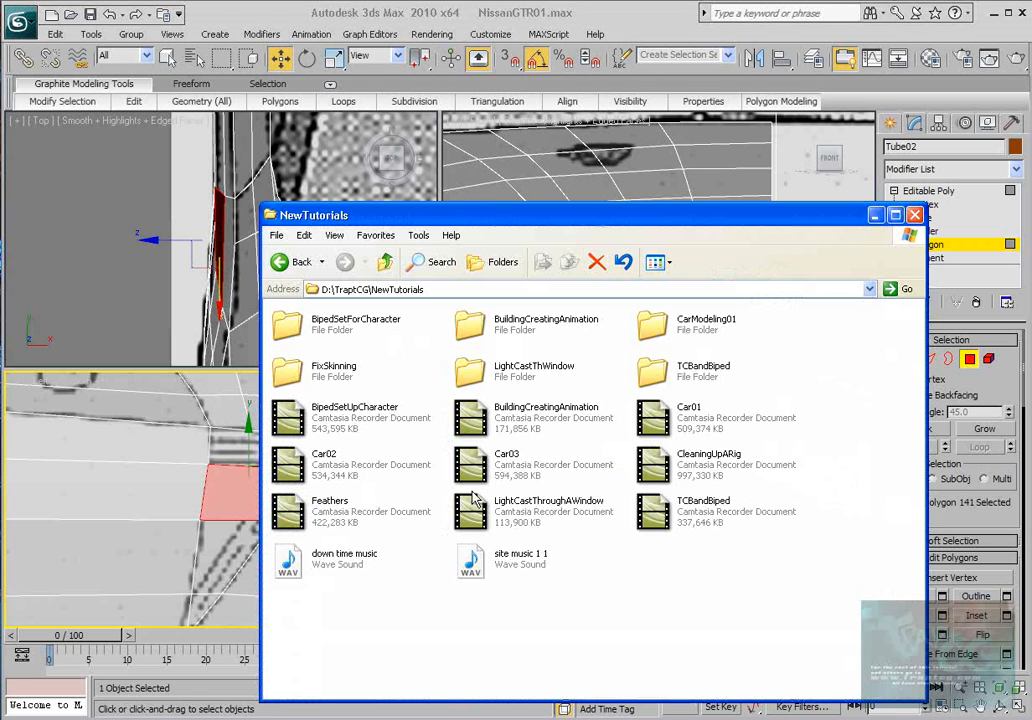
click(875, 215)
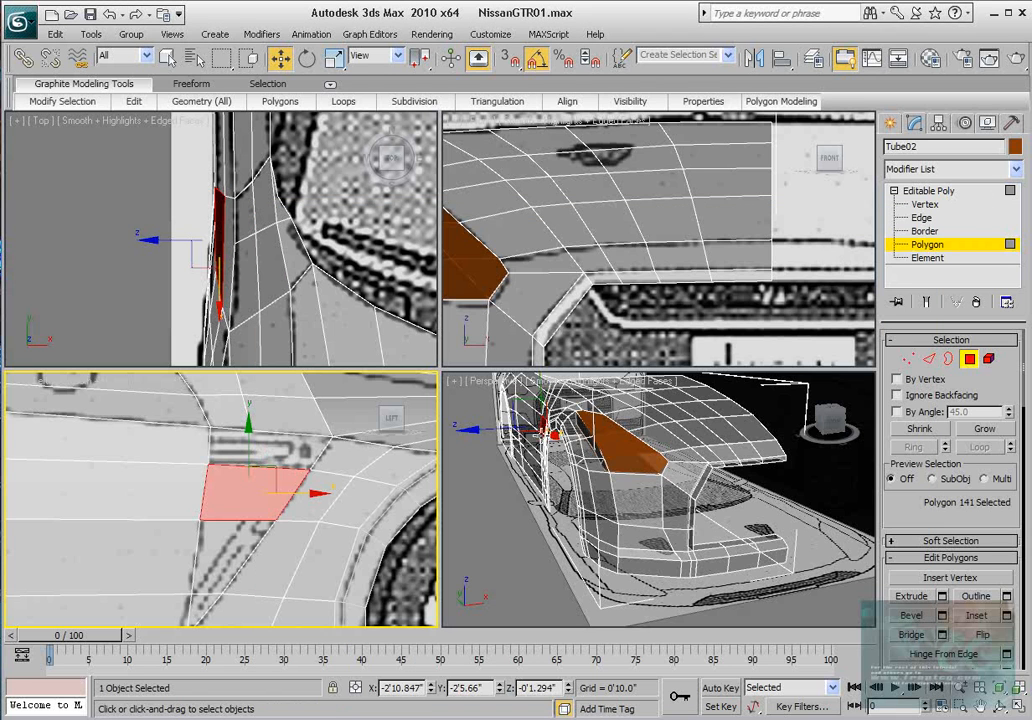
key(alt+Tab)
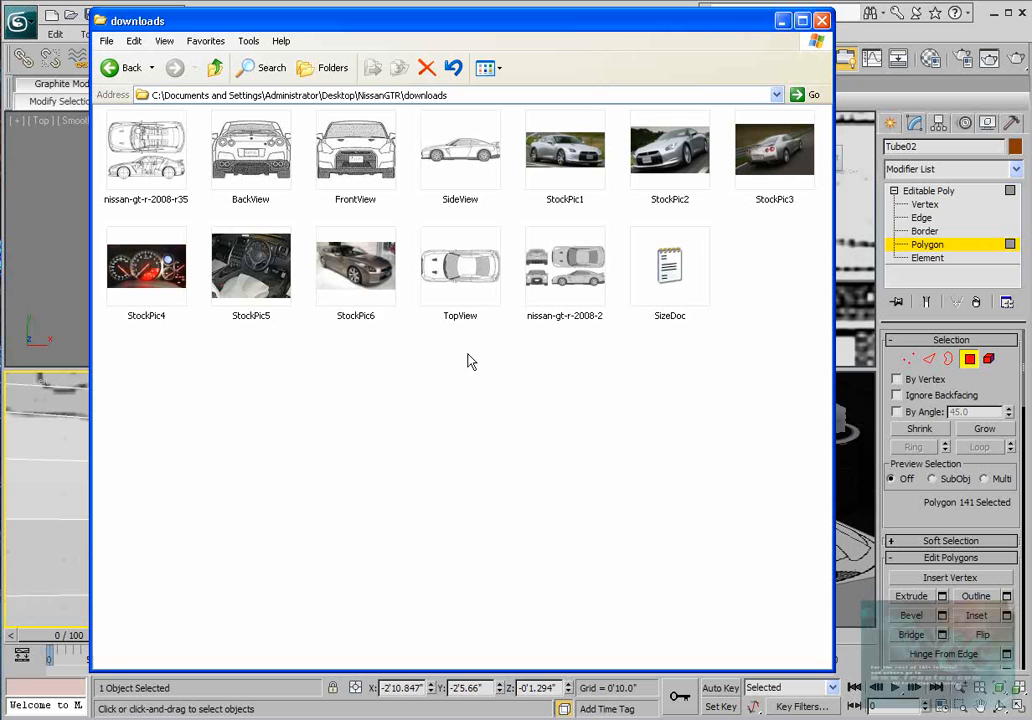
click(378, 277)
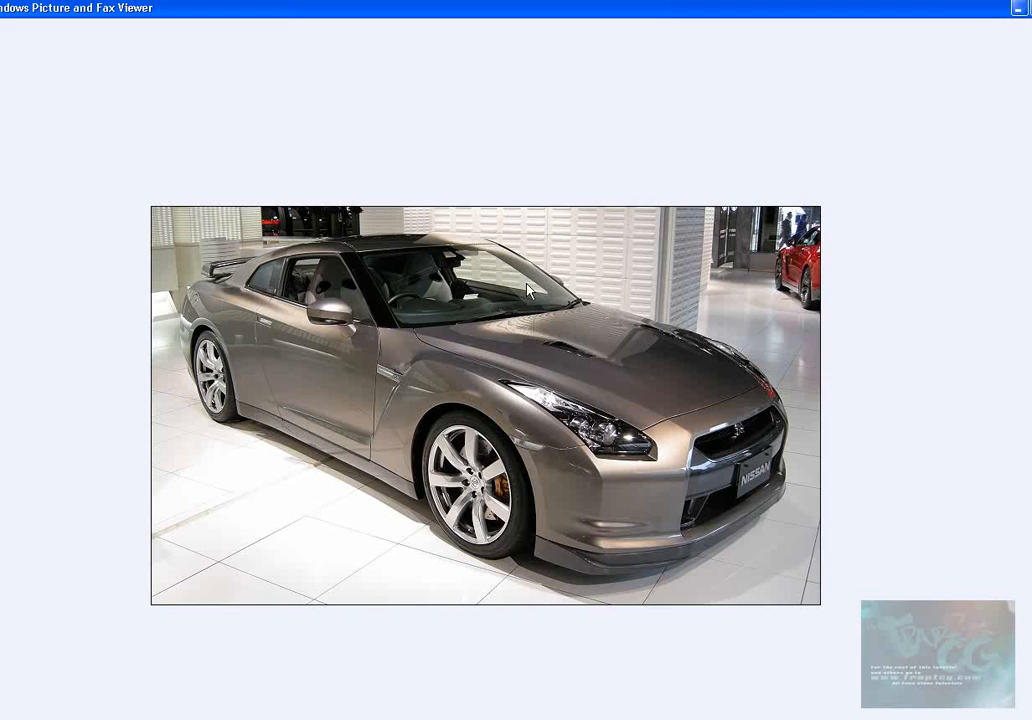
click(1016, 9)
click(783, 21)
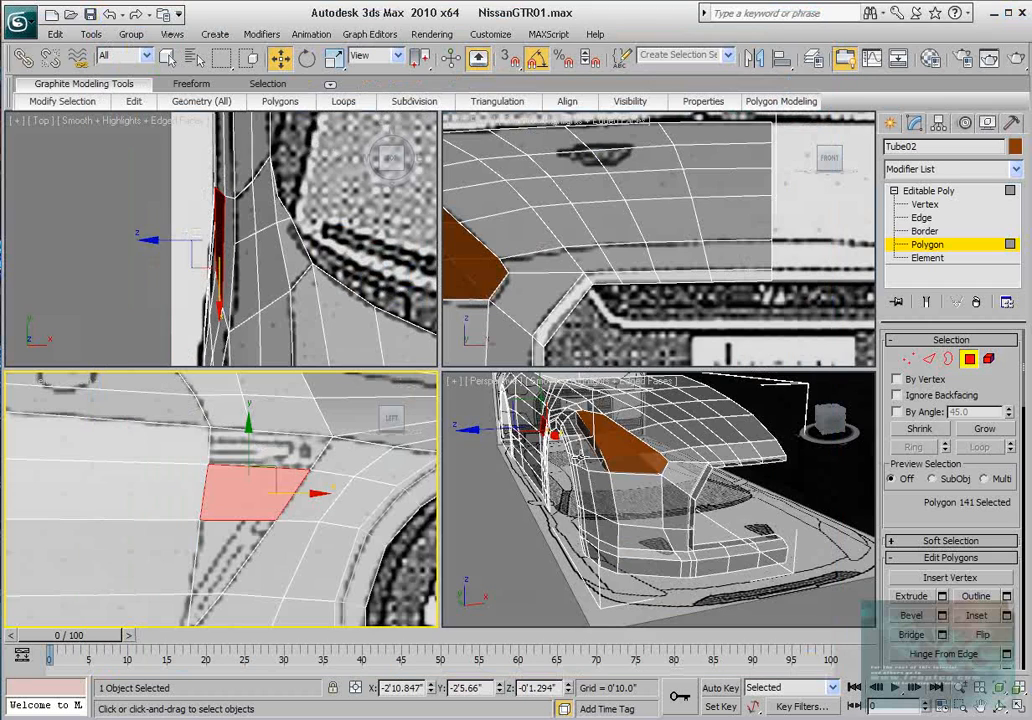
Step: Add the polygon beneath the selected one and the three fender polygons above the vent, extending forward over the wheel arch, to the selection
scroll(577, 459, up, 3)
middle_drag(577, 459, 700, 465)
middle_drag(291, 470, 311, 470)
ctrl+click(265, 555)
ctrl+click(309, 417)
ctrl+click(251, 406)
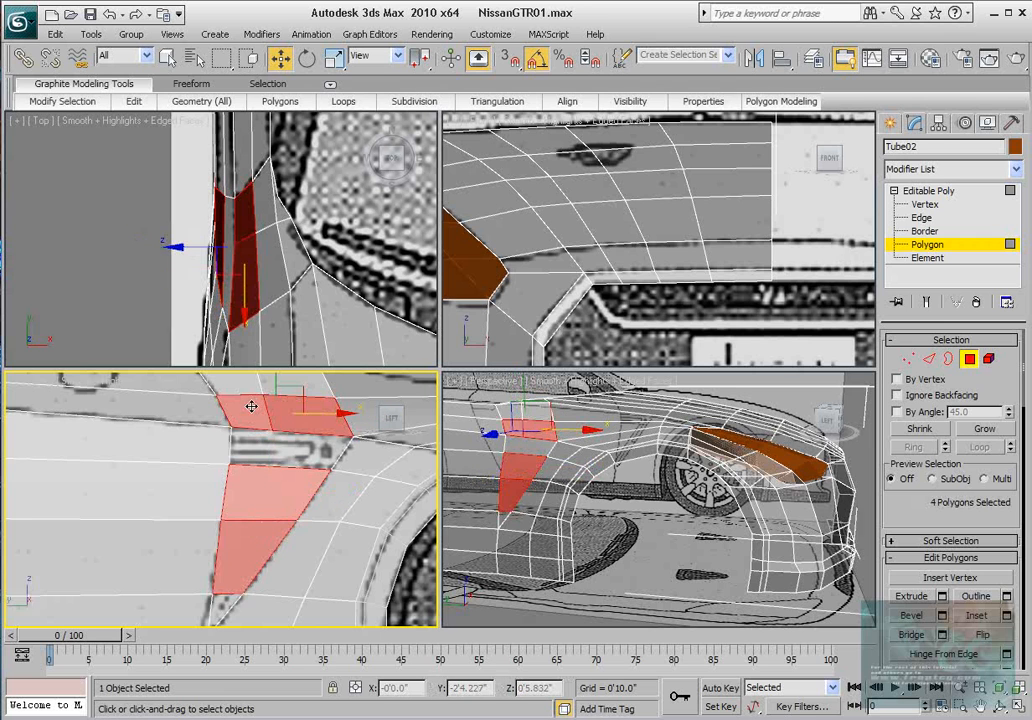
middle_drag(311, 418, 237, 444)
ctrl+click(298, 441)
scroll(262, 474, down, 3)
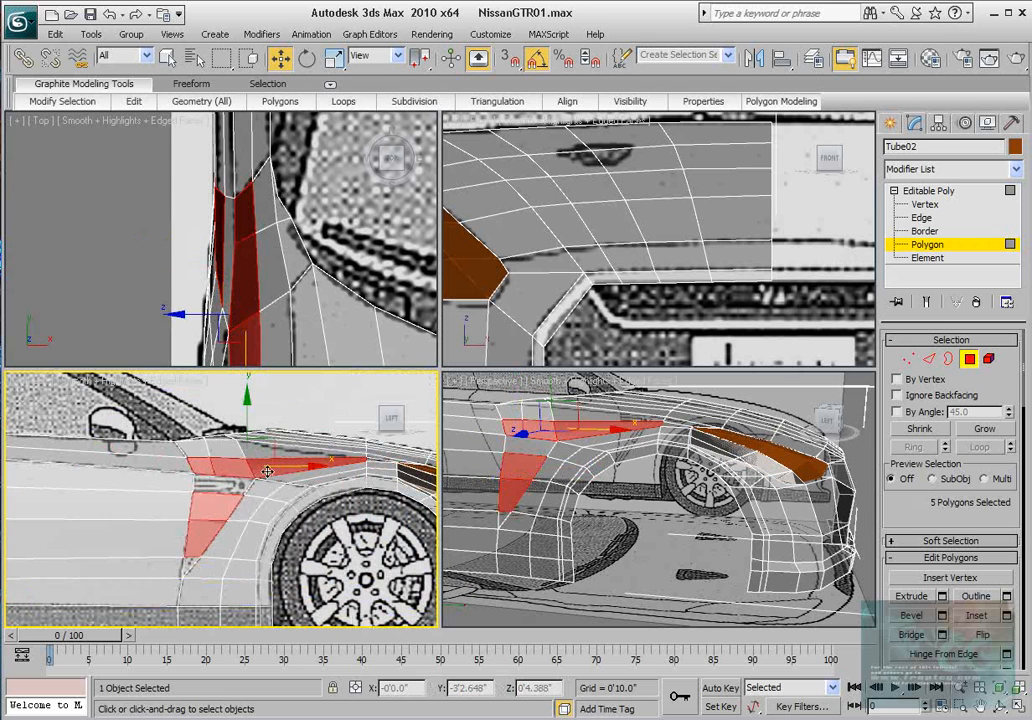
scroll(250, 507, up, 2)
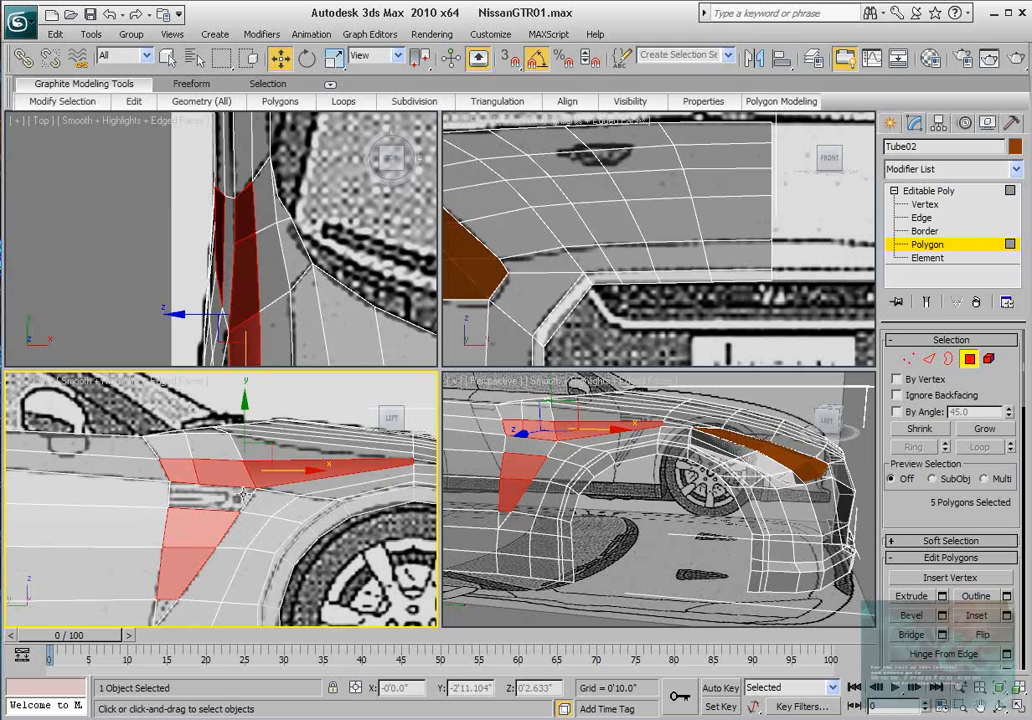
middle_drag(250, 494, 212, 488)
scroll(211, 430, up, 3)
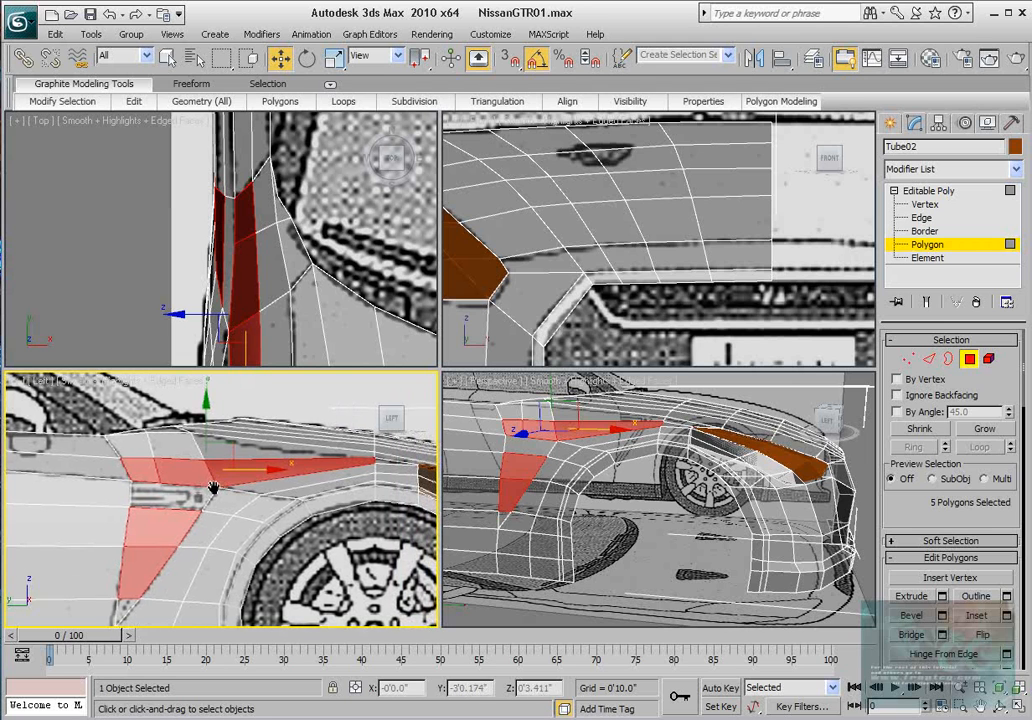
Step: Cut a new edge from the middle vertex above the fender vent down to the point where the polygons below the vent converge
click(911, 359)
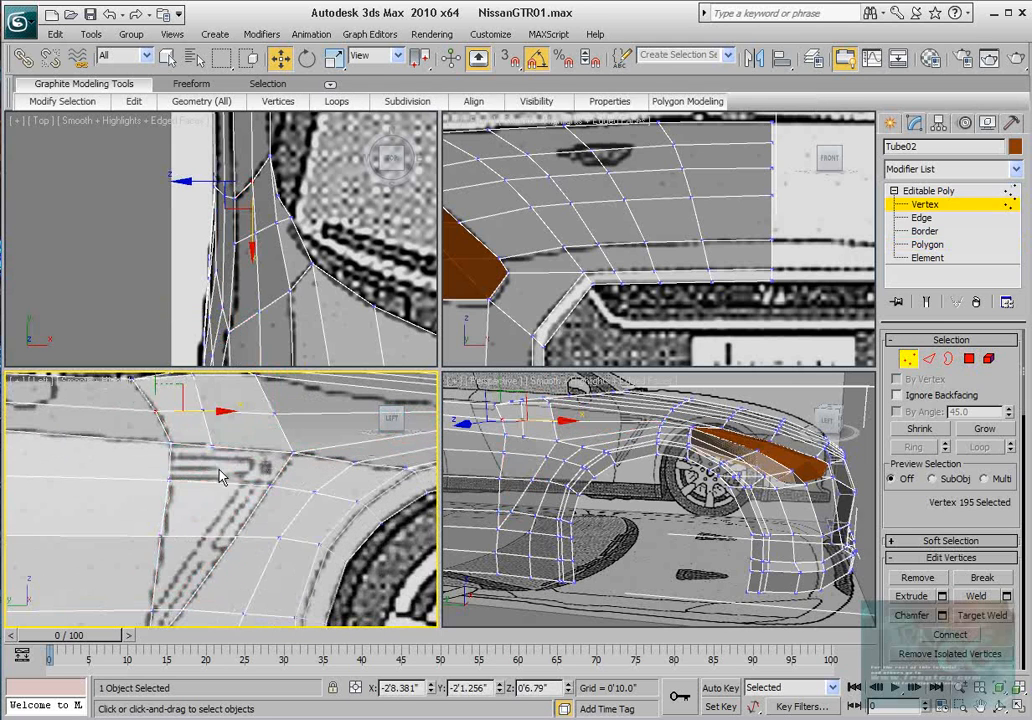
click(212, 449)
scroll(614, 500, up, 6)
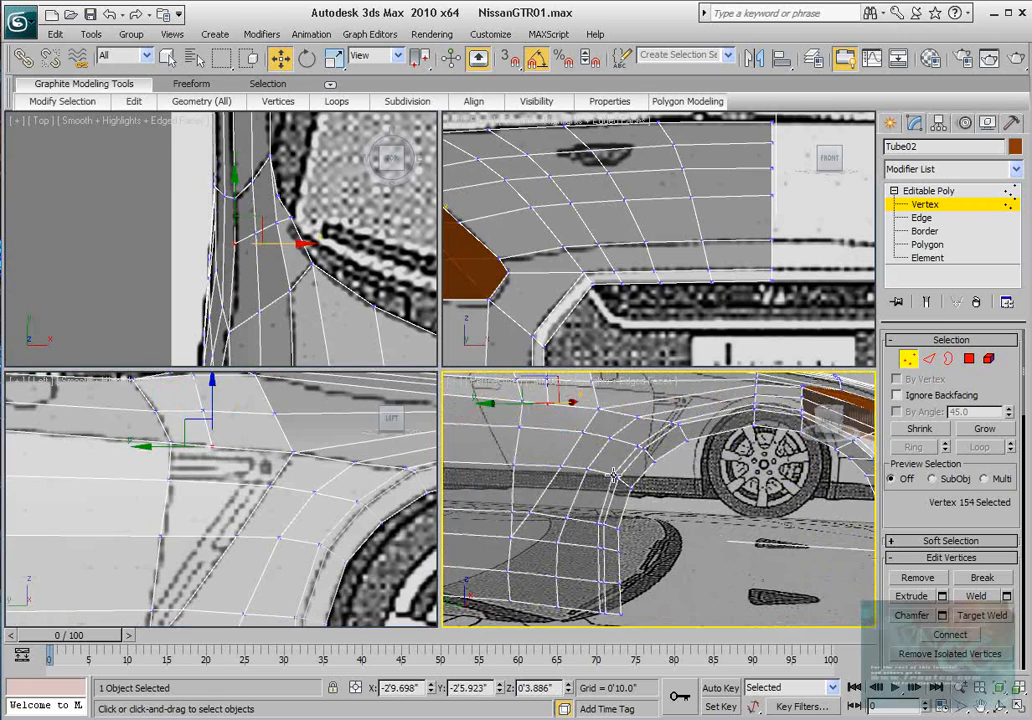
alt+middle_drag(616, 502, 654, 476)
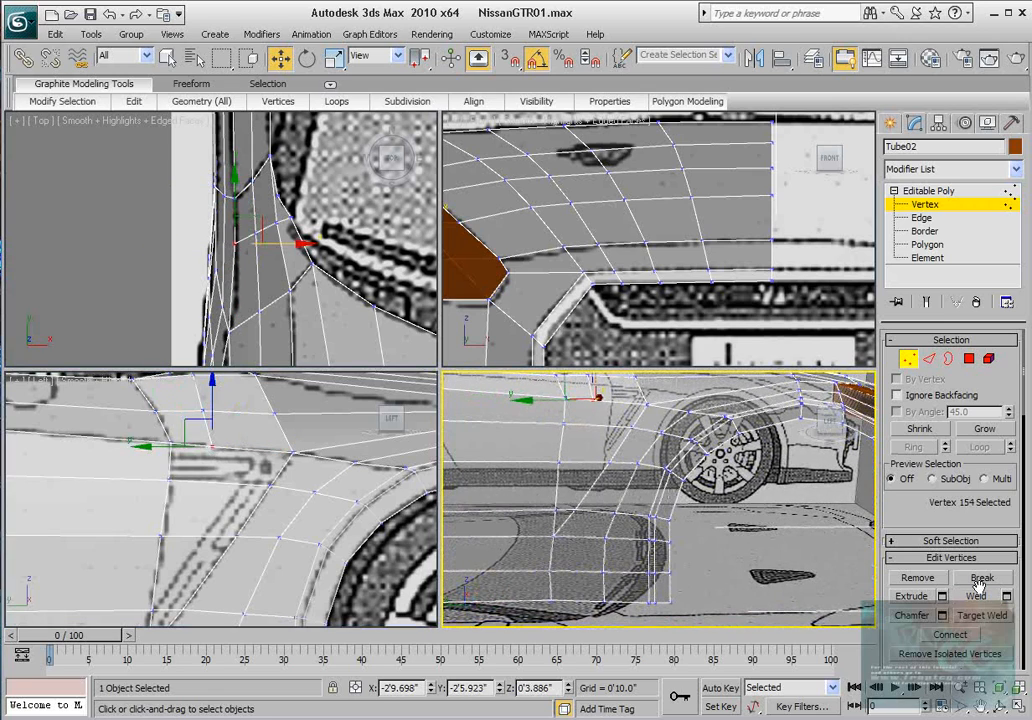
drag(949, 517, 950, 475)
scroll(986, 592, down, 5)
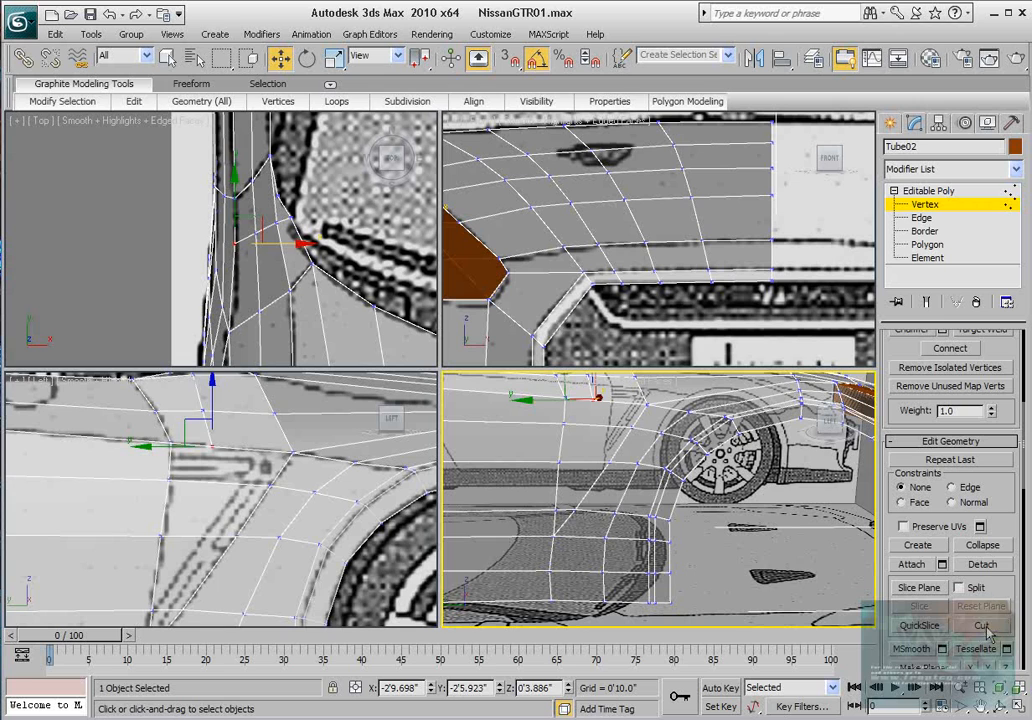
click(982, 626)
click(595, 396)
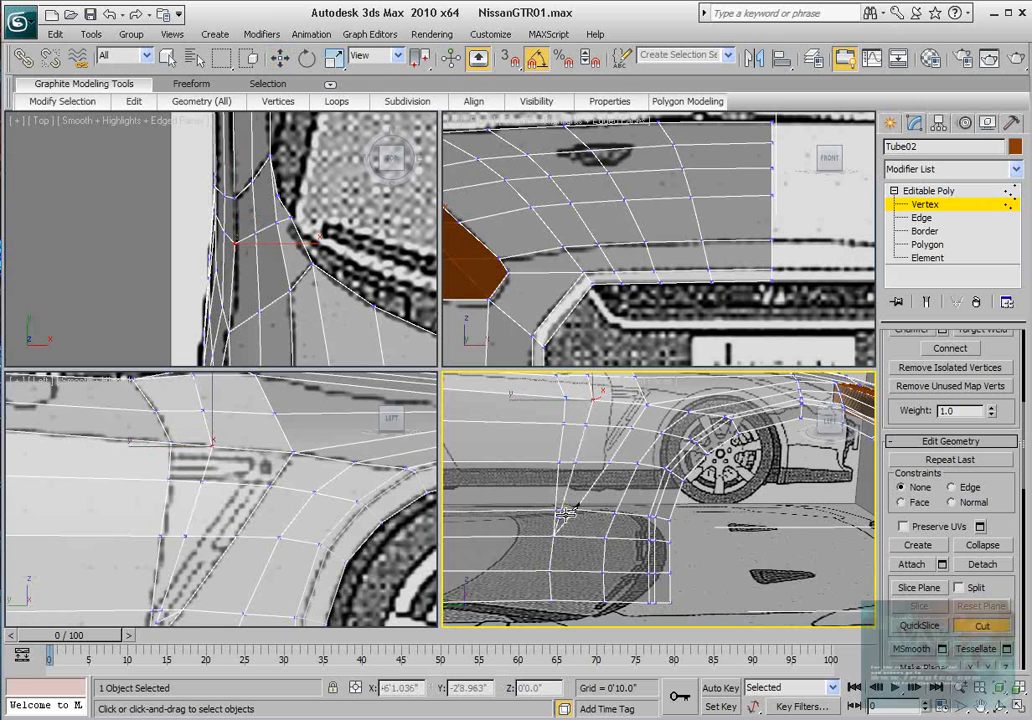
scroll(558, 536, up, 4)
scroll(512, 535, down, 1)
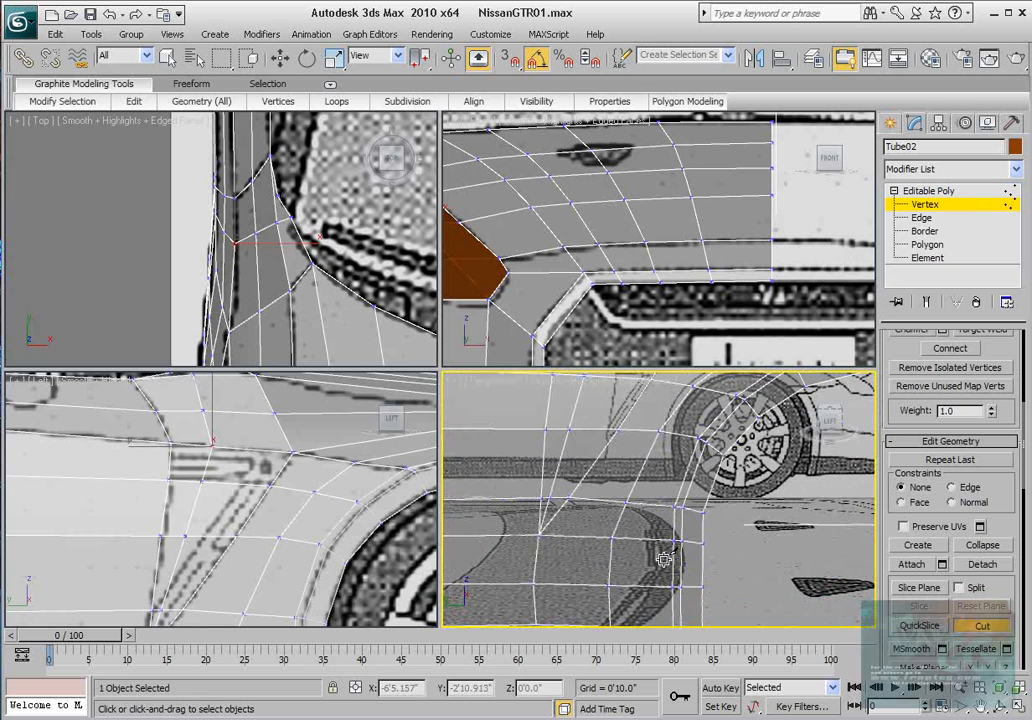
middle_drag(605, 444, 639, 525)
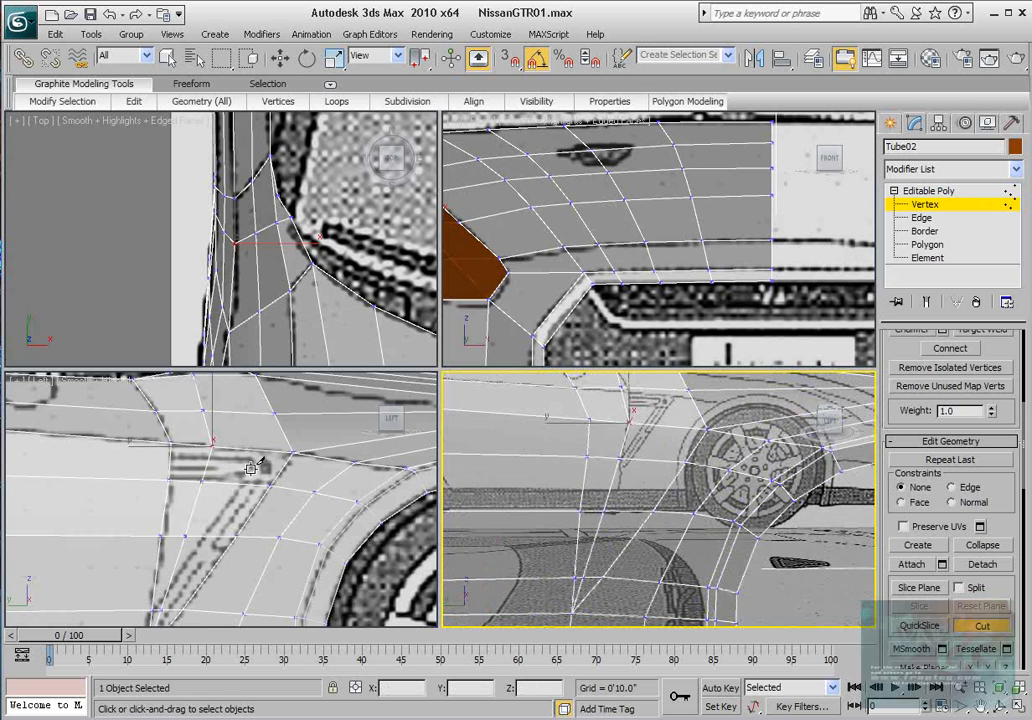
click(968, 627)
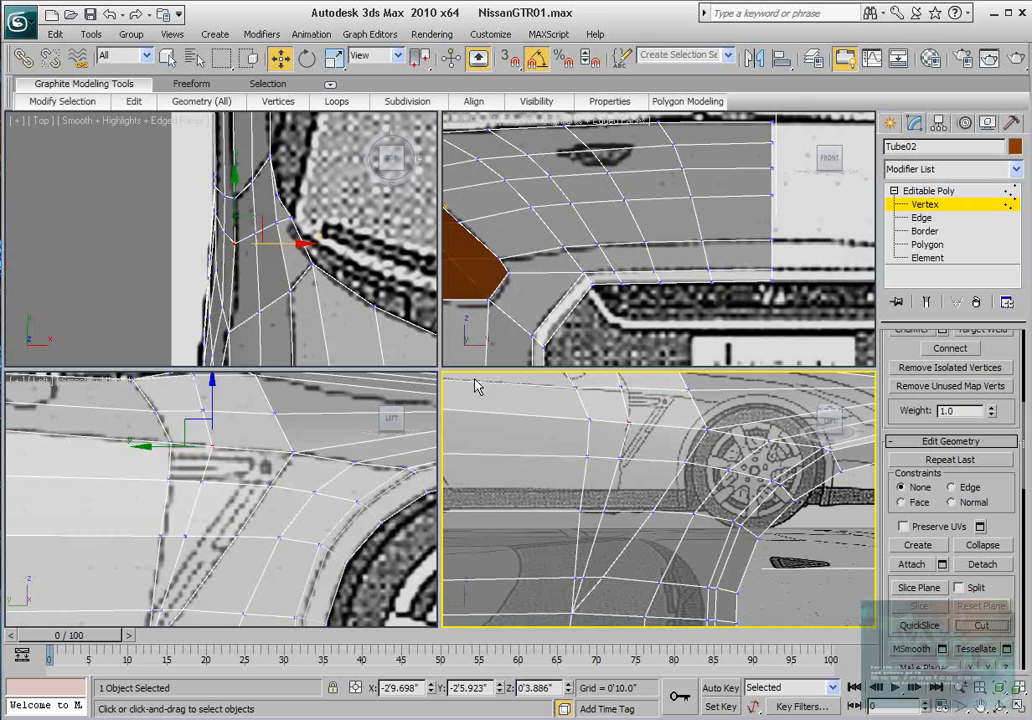
Step: In polygon editing, add the two triangular polygons at the vent panel's lower tip and the long lower door polygon to the selection
middle_drag(537, 429, 546, 433)
key(4)
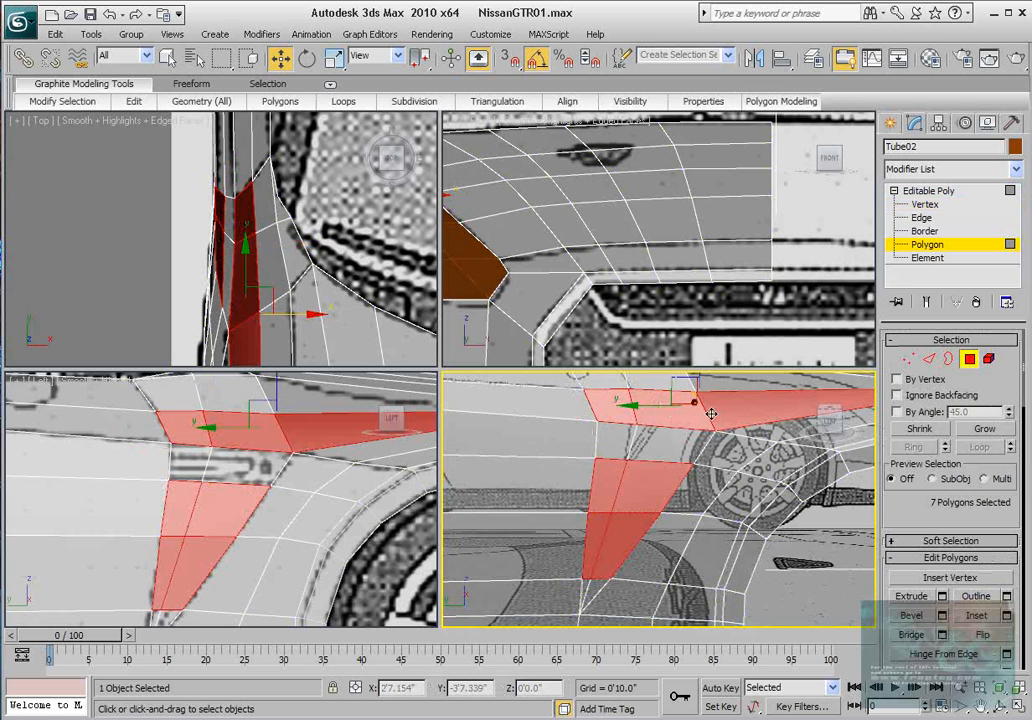
middle_drag(607, 586, 645, 491)
ctrl+click(602, 572)
ctrl+click(591, 572)
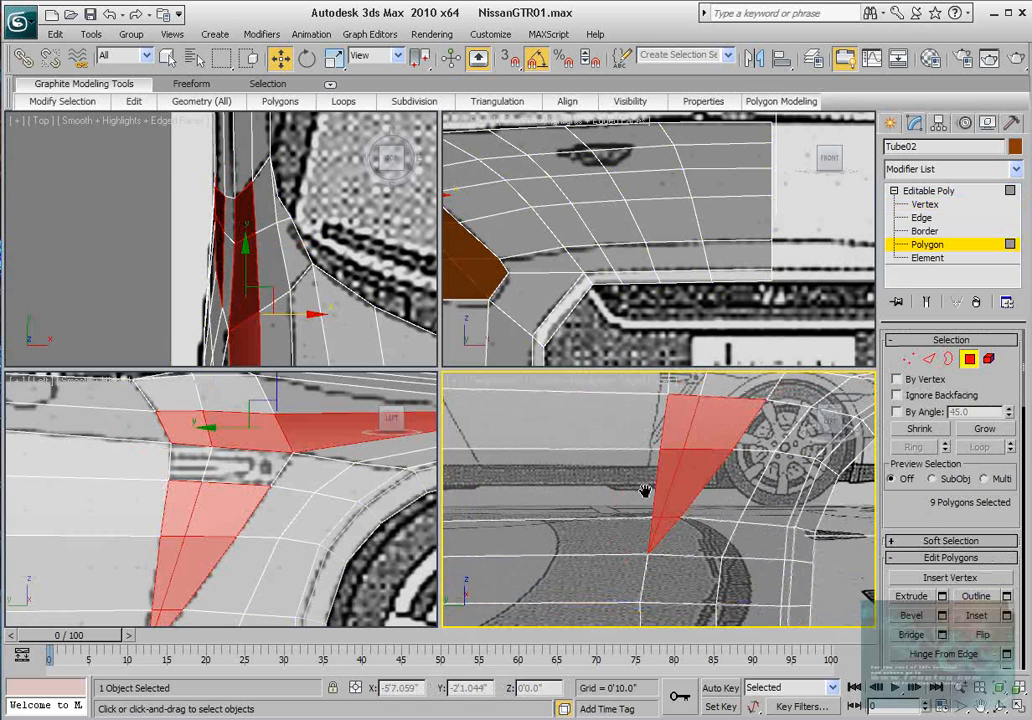
ctrl+click(613, 543)
scroll(197, 492, down, 6)
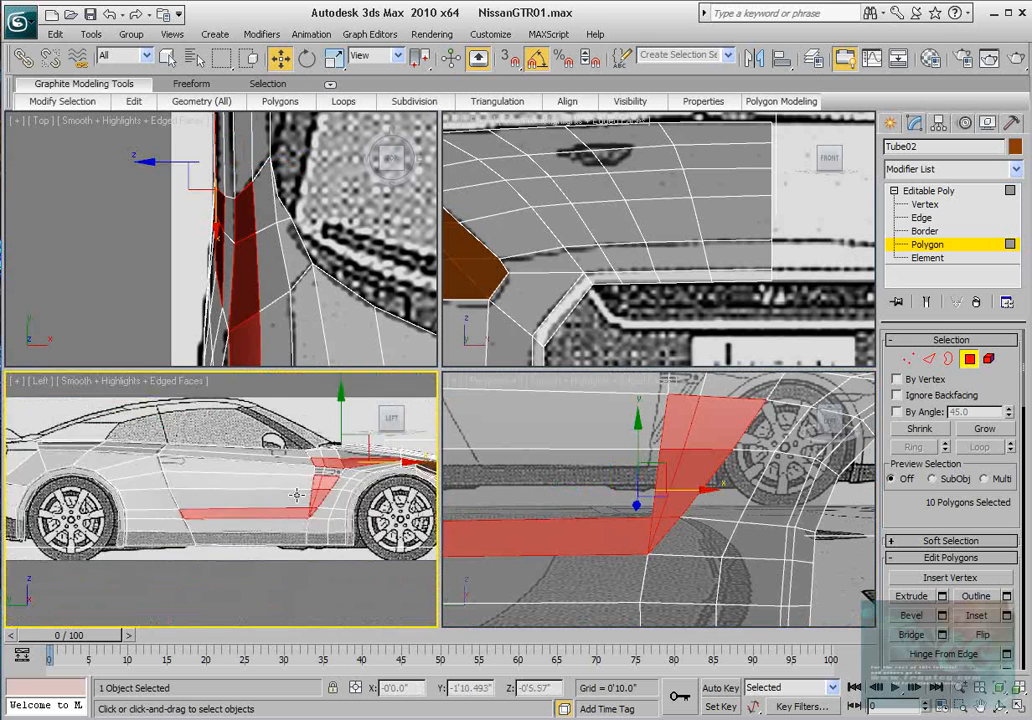
Step: Select the ring of edges between the rear wheel arch and the door line, and connect it with 1 segment
scroll(242, 512, up, 5)
key(2)
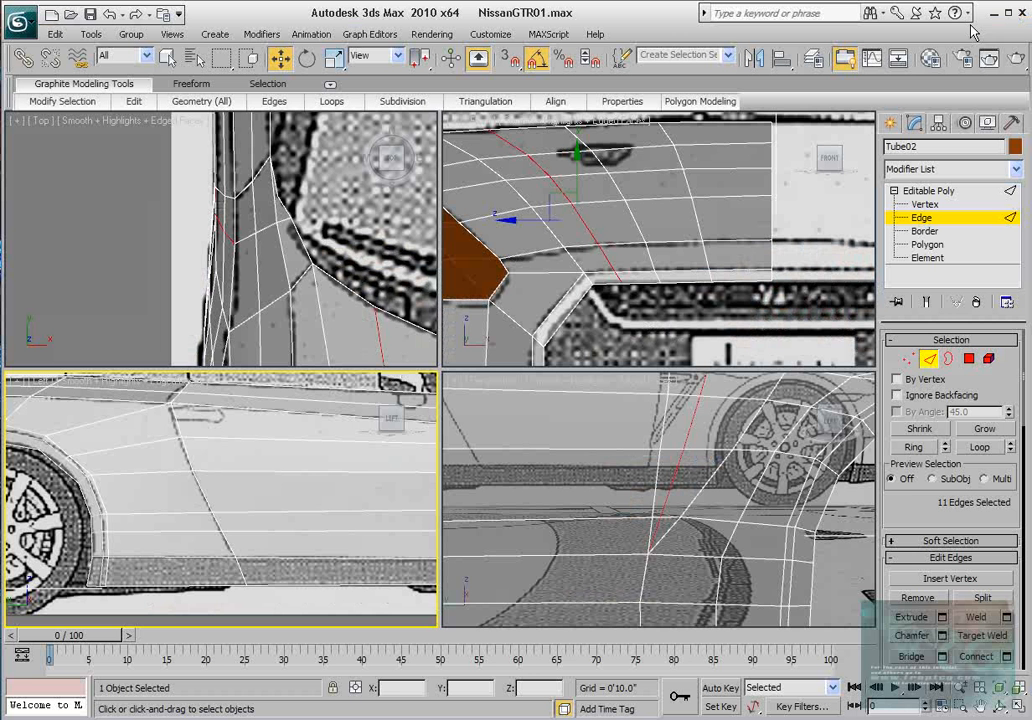
click(187, 584)
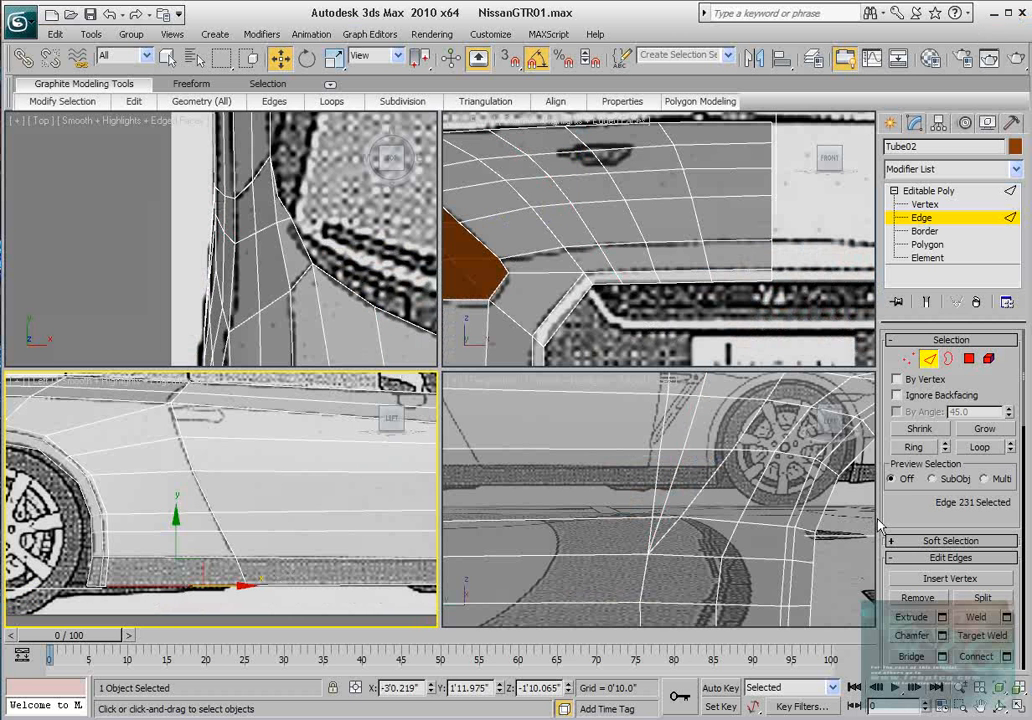
click(912, 447)
middle_drag(302, 502, 285, 486)
click(1007, 657)
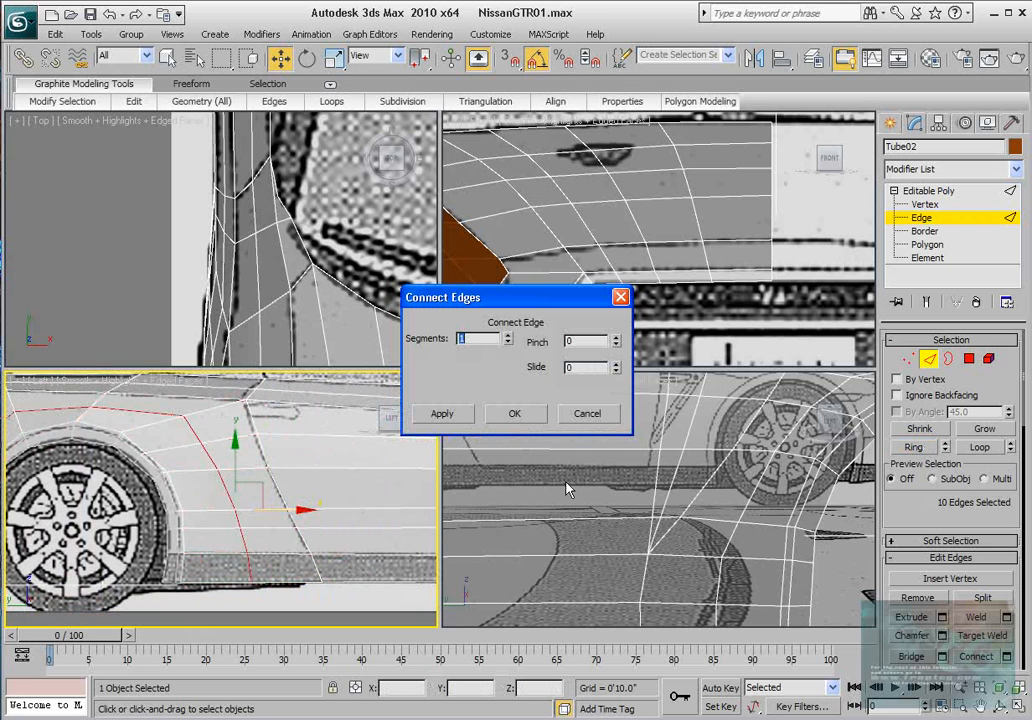
click(516, 414)
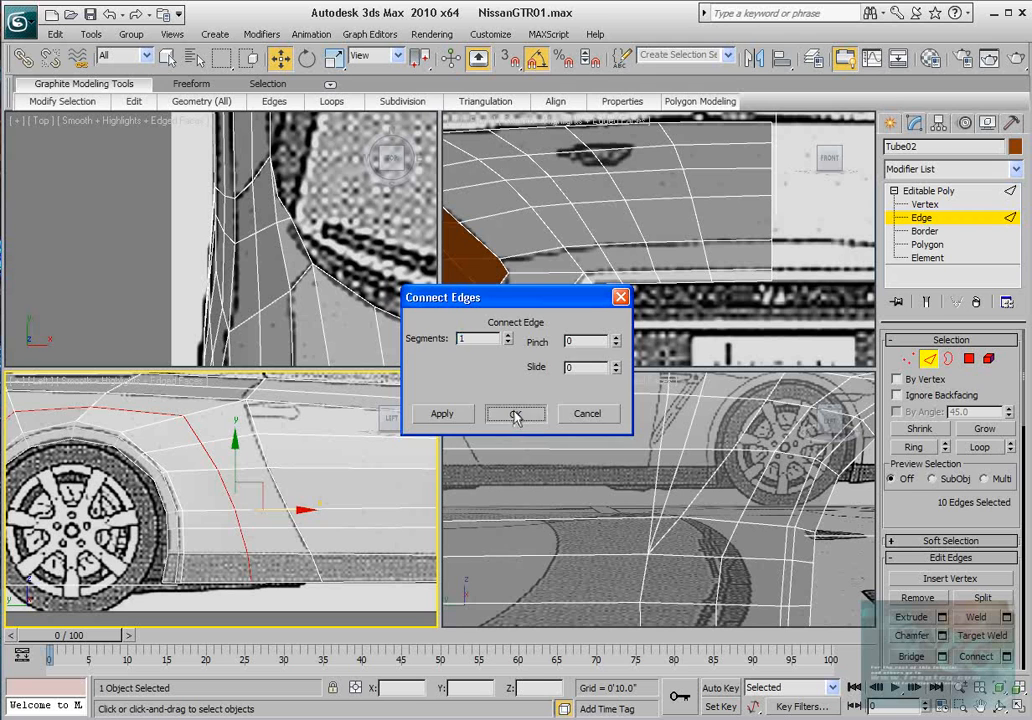
Step: Move the new loop's four lower vertices forward to Y 1'9.57", and the vertex above them to Y 2'3.978"
click(910, 359)
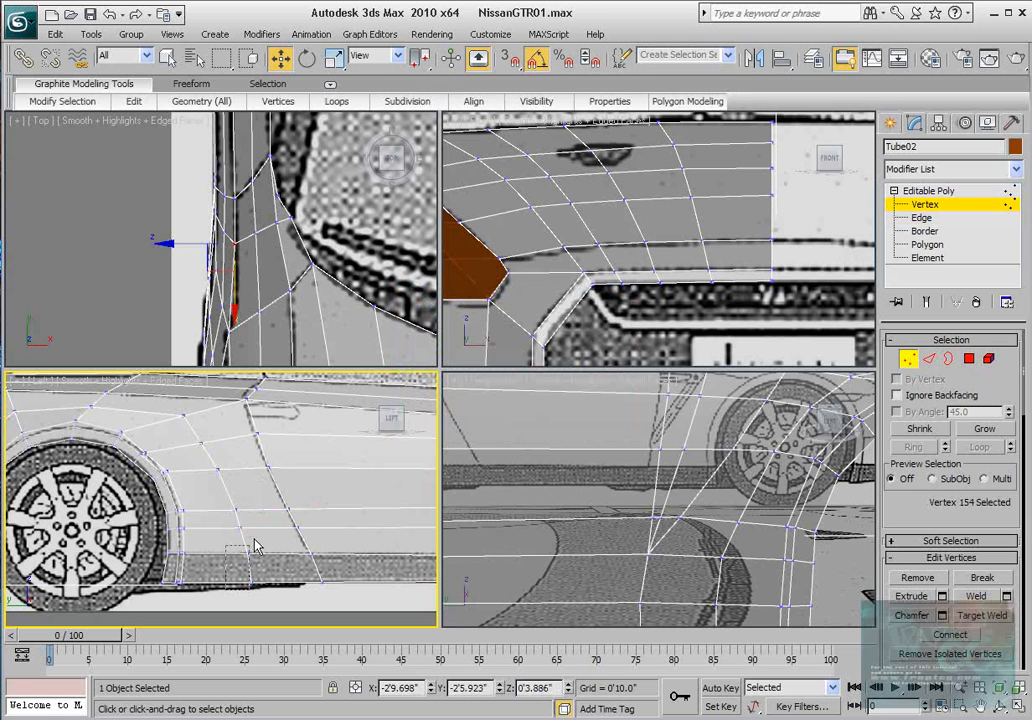
drag(254, 545, 315, 537)
scroll(270, 514, up, 4)
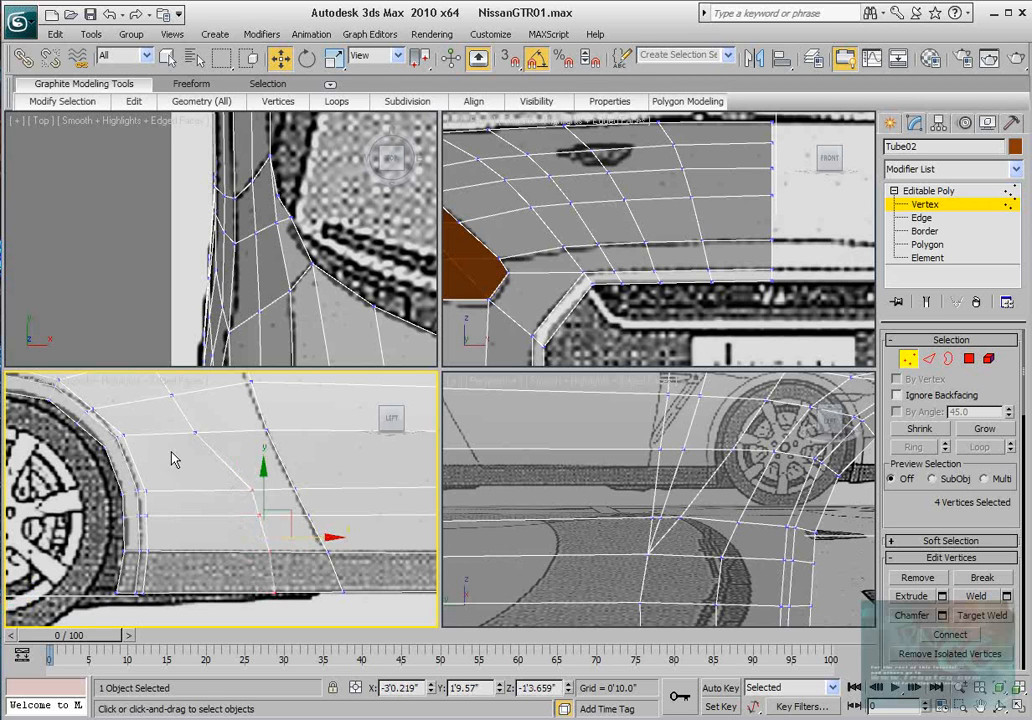
drag(172, 448, 245, 440)
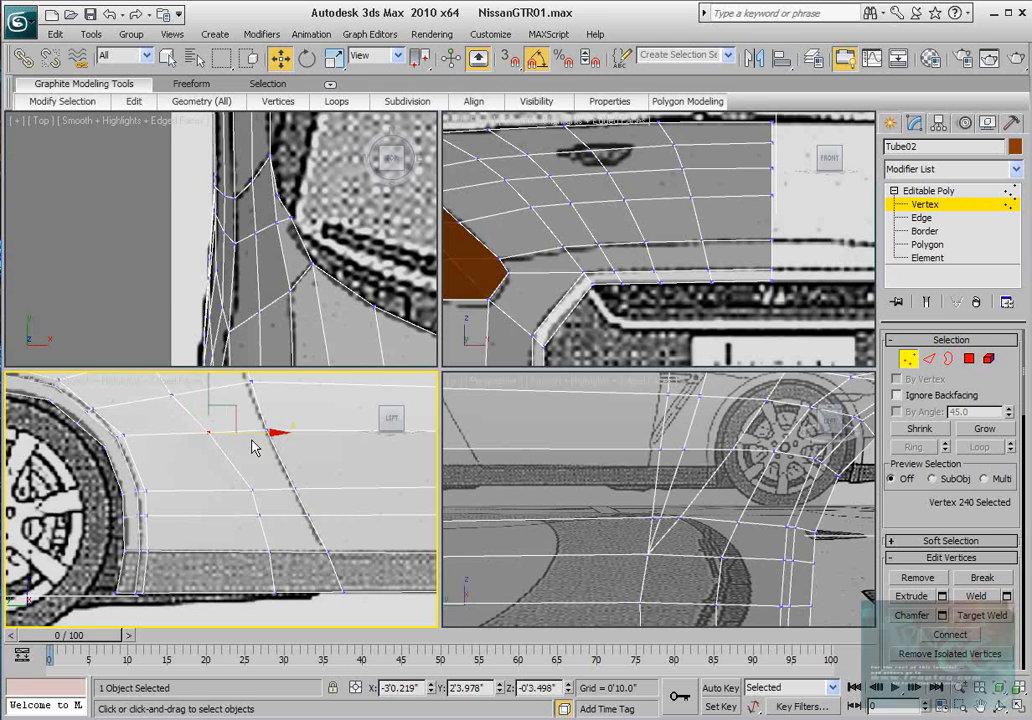
Step: Shift the new loop's lower vertices further forward toward the door line, placing its bottom vertex at Y 1'6.1", Z -1'10.065"
scroll(255, 487, down, 5)
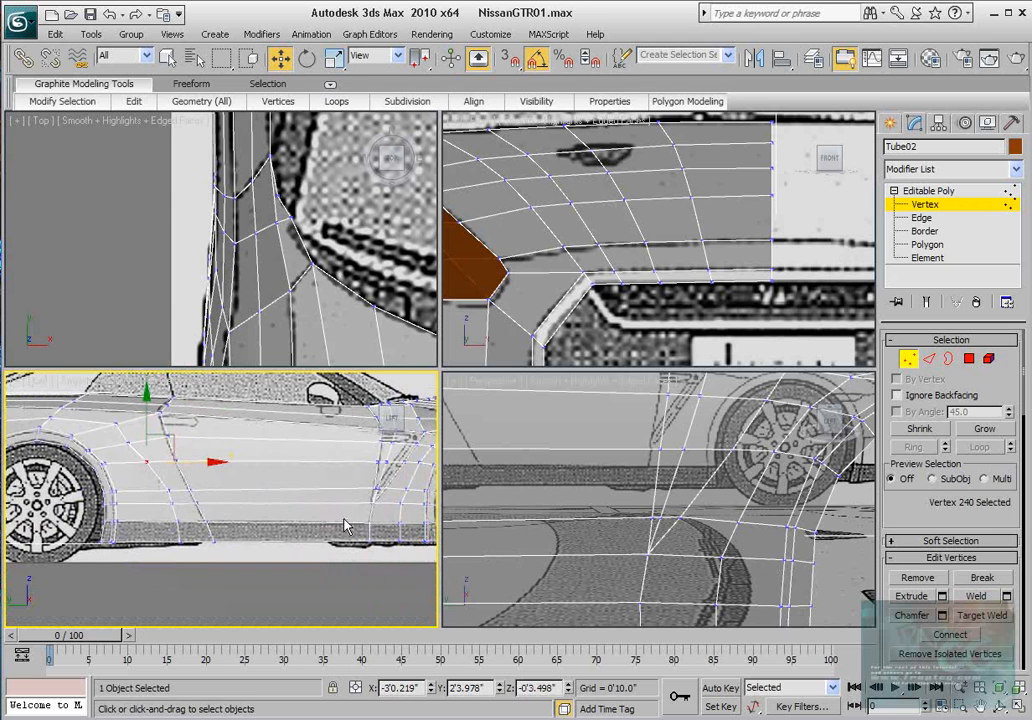
middle_drag(178, 502, 182, 502)
scroll(182, 502, up, 4)
drag(106, 500, 221, 564)
drag(141, 571, 203, 585)
mouse_move(181, 518)
middle_down()
mouse_move(256, 557)
mouse_move(200, 522)
middle_up()
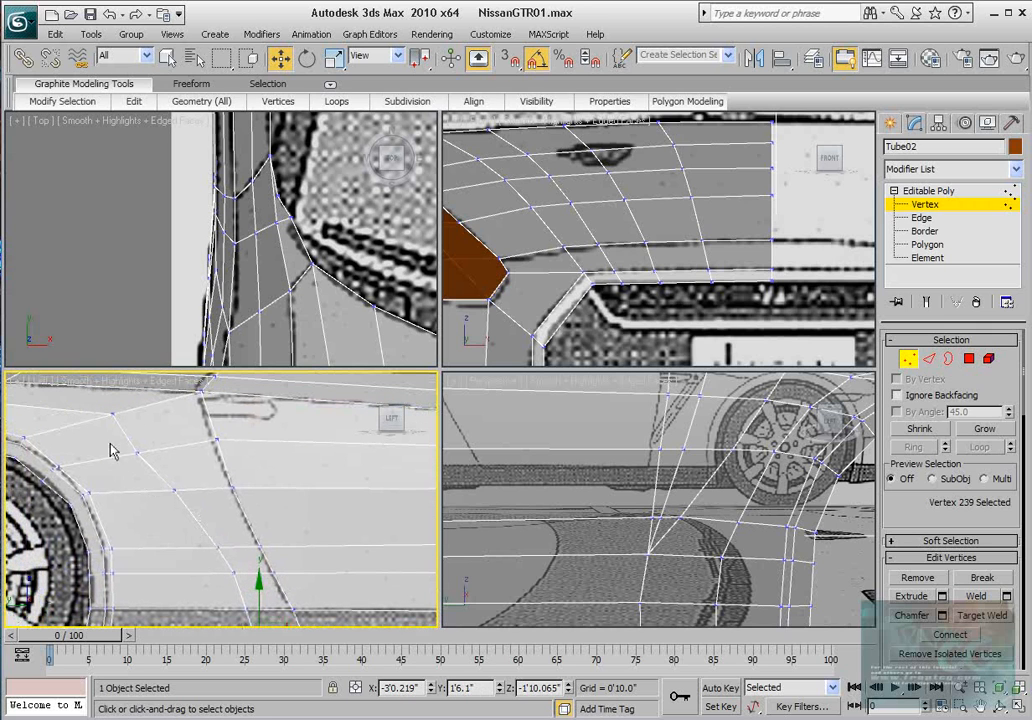
Step: Move the loop's upper and middle vertices forward toward the door line, placing the lowest of these at Y 1'10.458", Z -0'10.127"
drag(110, 443, 177, 431)
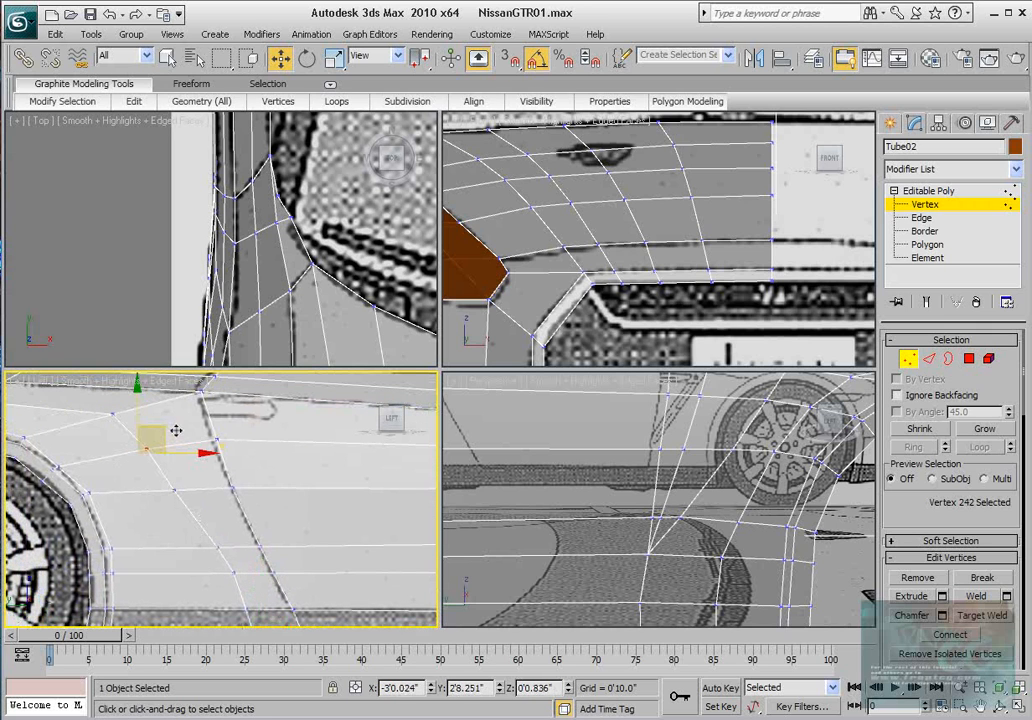
drag(155, 474, 211, 470)
drag(186, 530, 253, 530)
Step: Examine the new edge loop and the rear door line from the side, in perspective and from above
scroll(177, 555, down, 3)
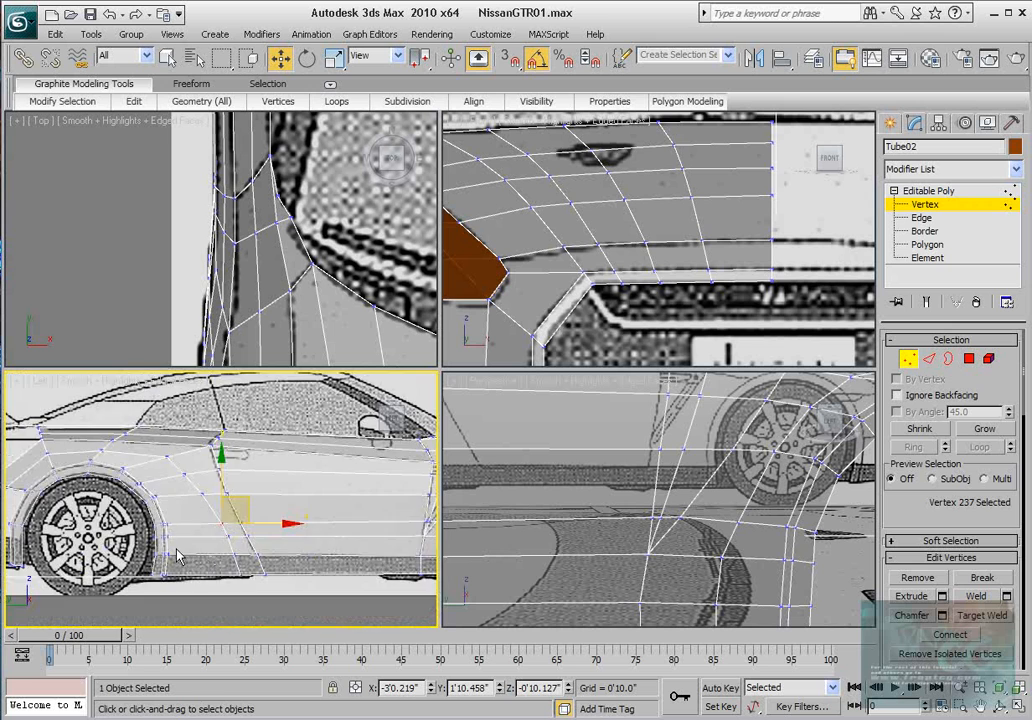
middle_drag(177, 555, 273, 585)
middle_drag(614, 509, 702, 511)
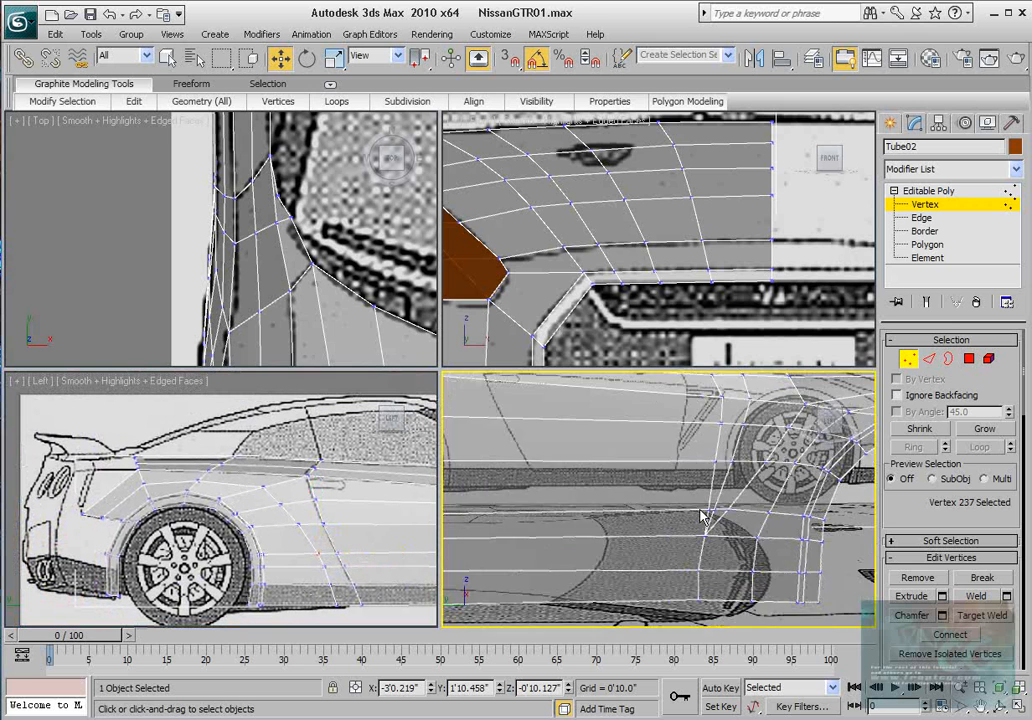
scroll(702, 511, down, 3)
scroll(345, 314, down, 3)
middle_drag(290, 168, 305, 340)
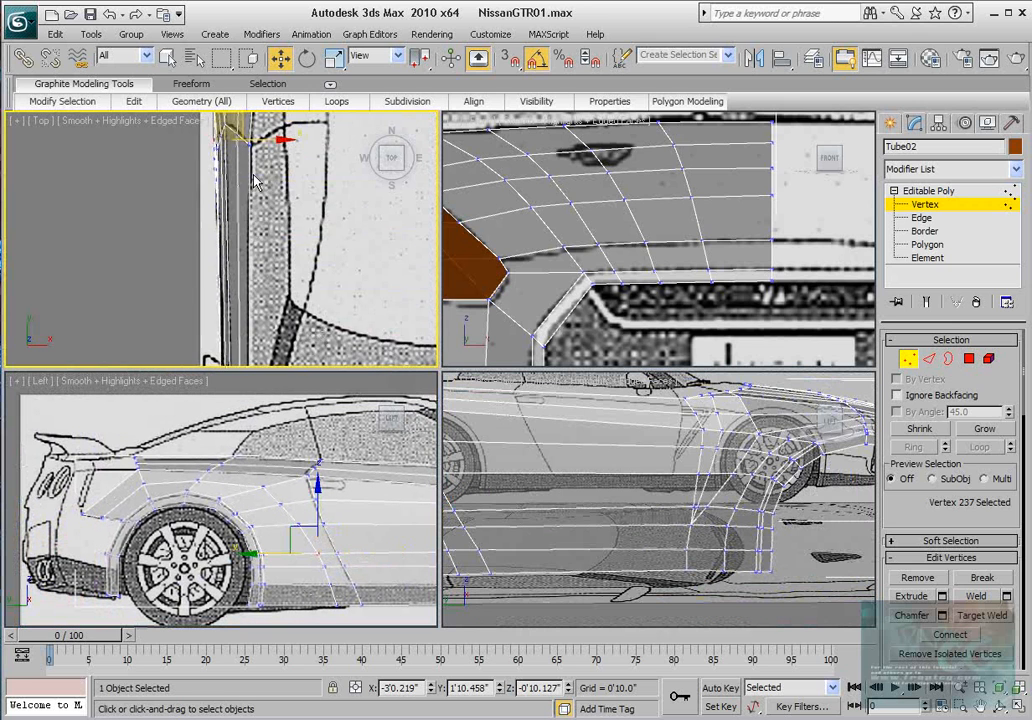
middle_drag(254, 182, 245, 345)
mouse_move(243, 215)
middle_down()
mouse_move(228, 300)
mouse_move(231, 203)
middle_up()
mouse_move(218, 271)
middle_down()
mouse_move(218, 211)
mouse_move(238, 201)
middle_up()
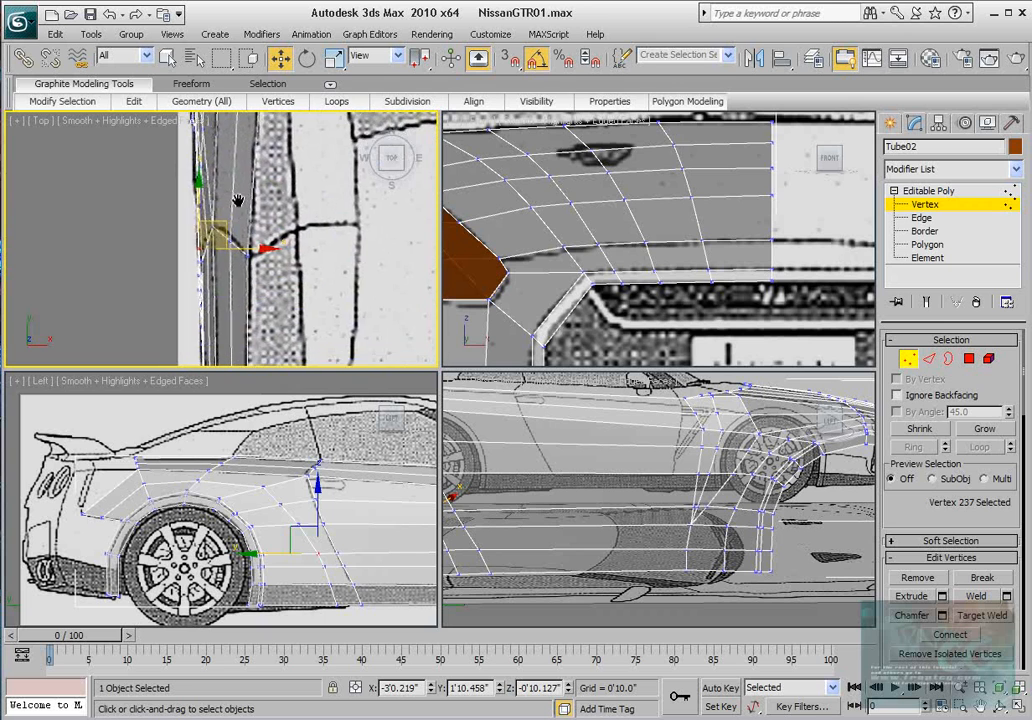
scroll(226, 290, up, 2)
scroll(207, 553, up, 3)
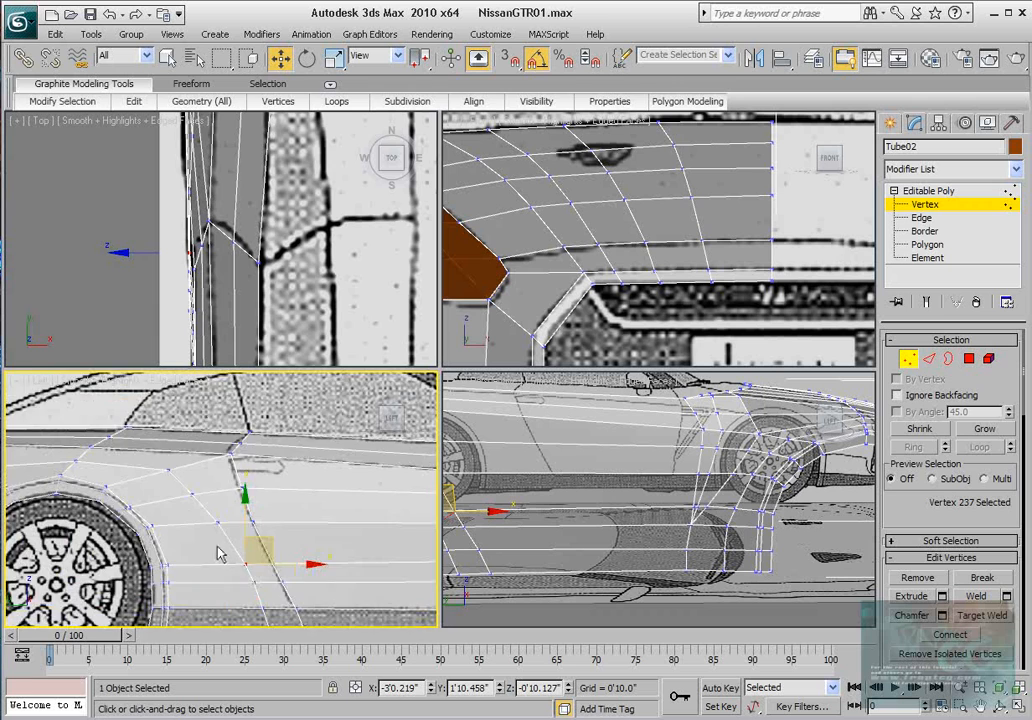
Step: Set the loop's middle vertex to Y 1'10.748" and nudge the door-line vertex just below the handle rearward onto the blueprint line
middle_drag(223, 553, 190, 484)
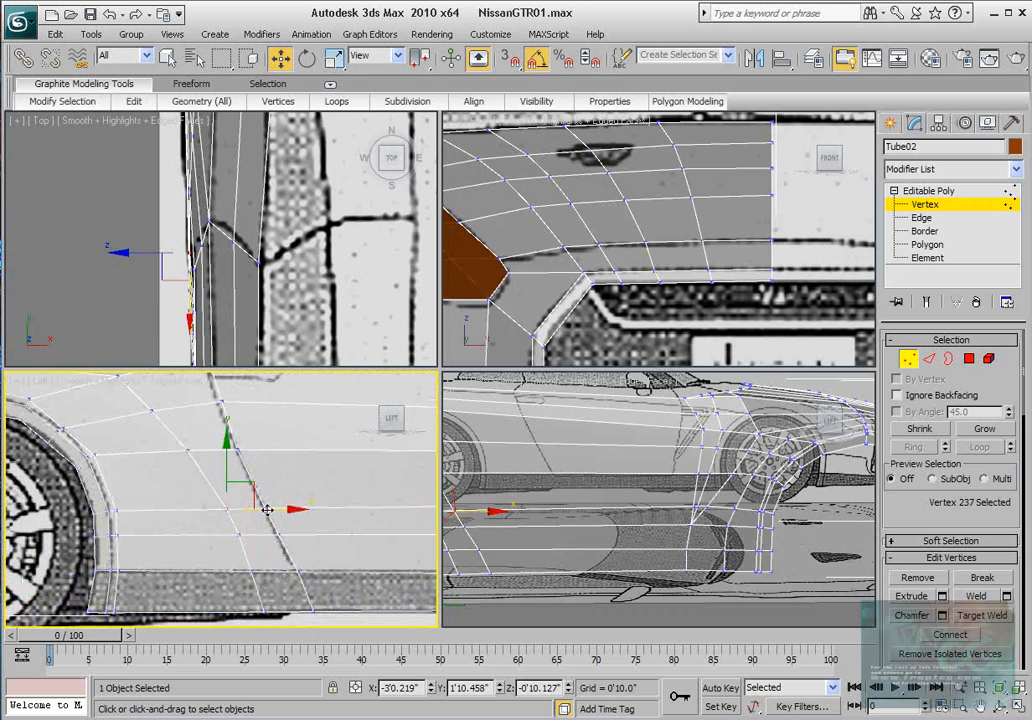
drag(267, 510, 259, 506)
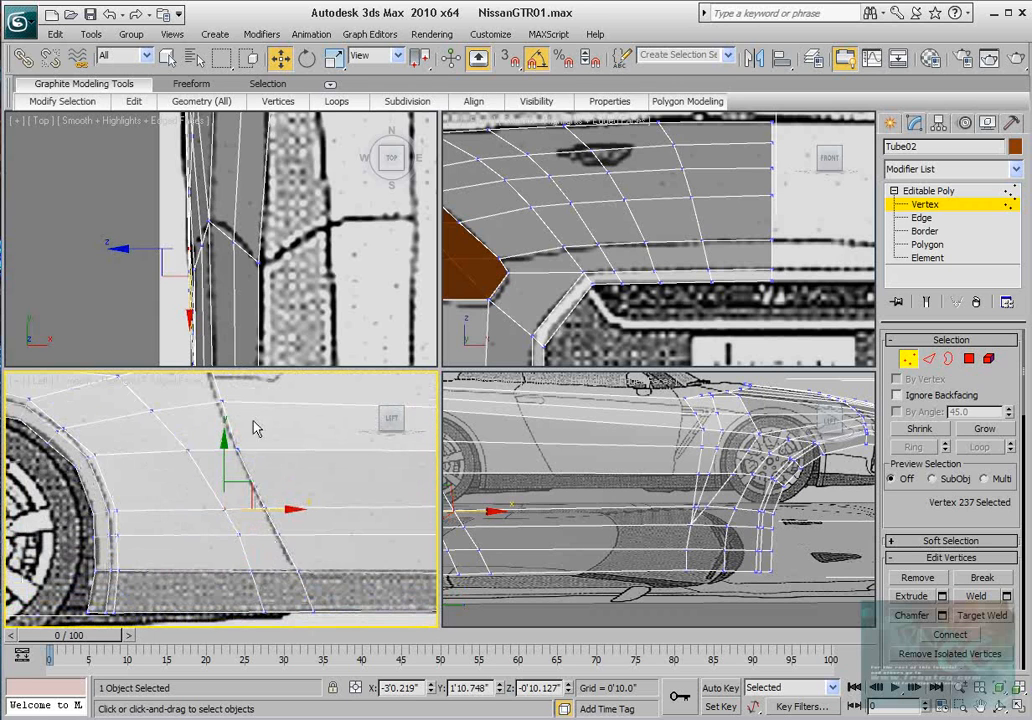
click(202, 246)
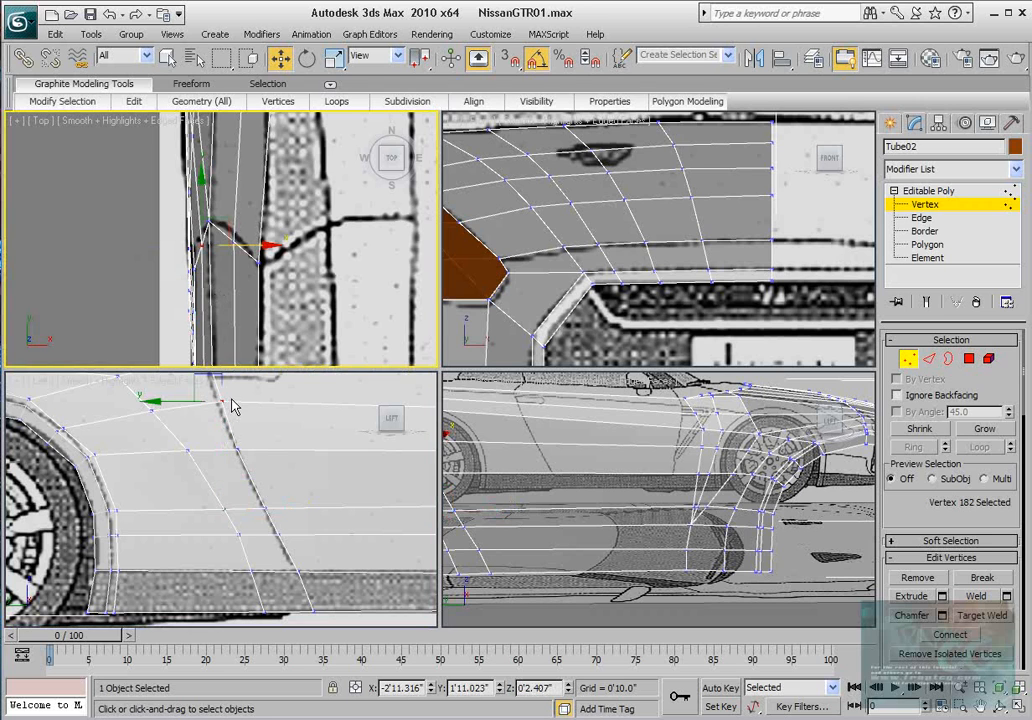
scroll(236, 482, up, 3)
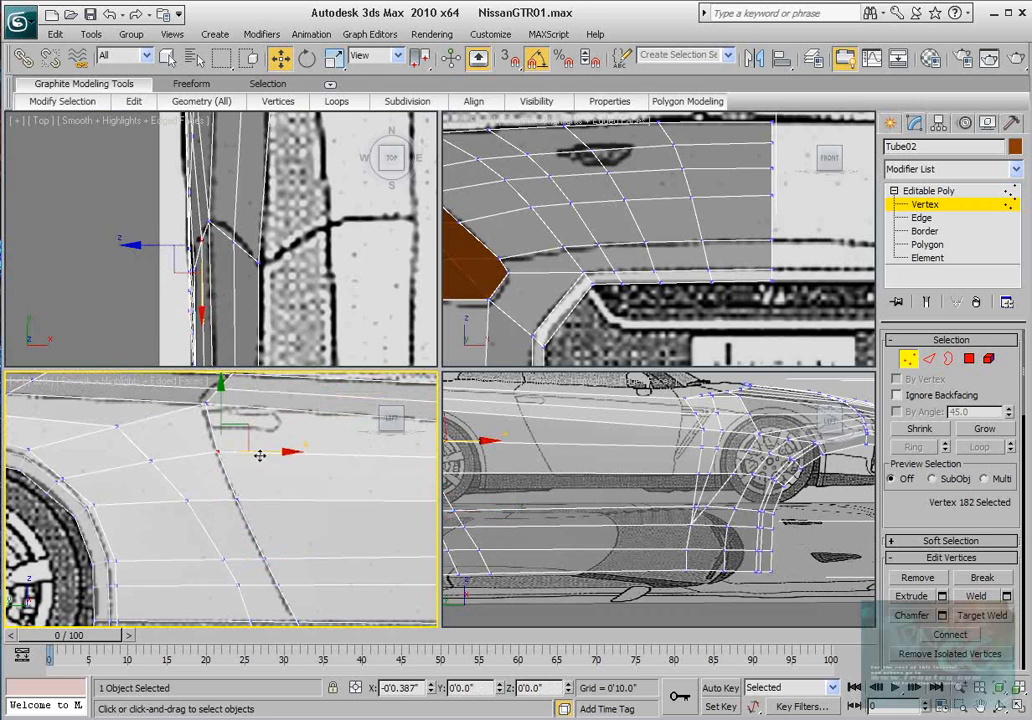
drag(258, 455, 256, 455)
Step: Fit the door-line corner vertex beside the handle to the blueprint, and move the vertex above it rearward to Y 2'0.25"
scroll(237, 460, up, 4)
middle_drag(233, 432, 215, 475)
click(196, 431)
drag(237, 431, 230, 430)
middle_drag(237, 429, 239, 445)
click(224, 417)
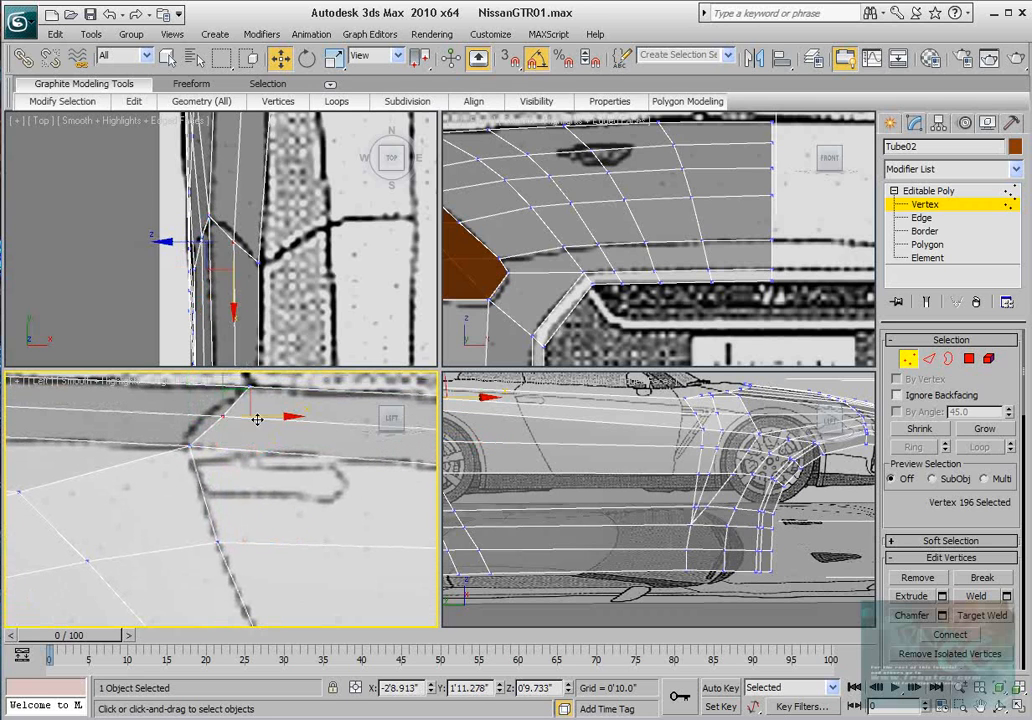
drag(257, 418, 239, 416)
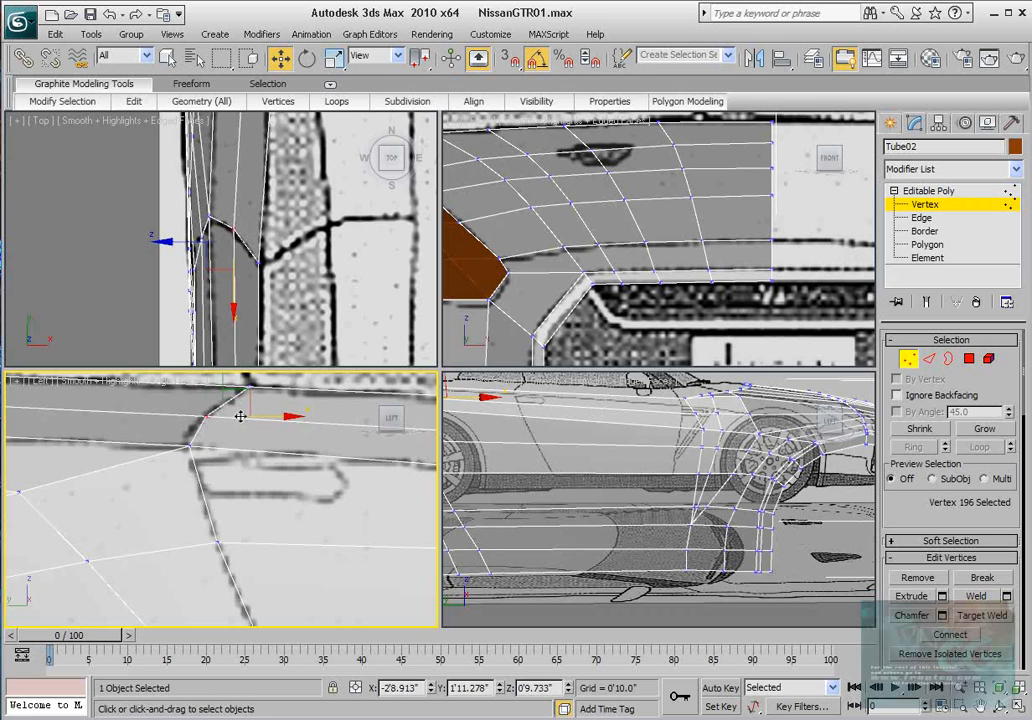
Step: Nudge the edge loop's two lowest vertices at the sill forward, placing them at Y 1'7.356" and Y 1'6.101"
scroll(249, 476, down, 2)
middle_drag(250, 540, 237, 452)
middle_drag(246, 507, 260, 537)
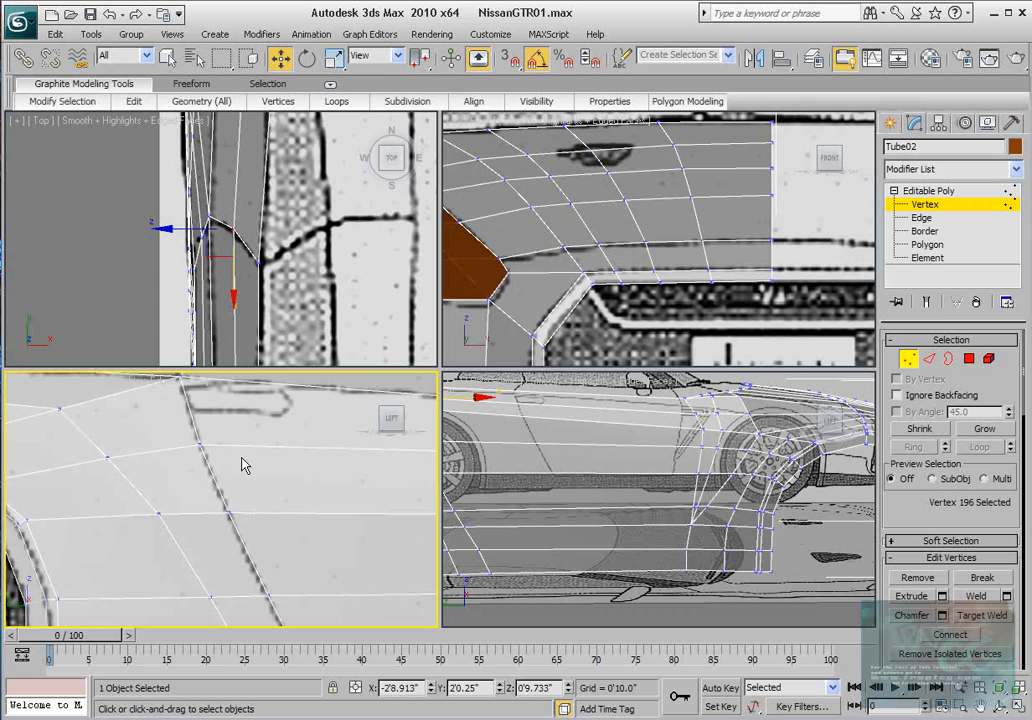
middle_drag(242, 461, 240, 478)
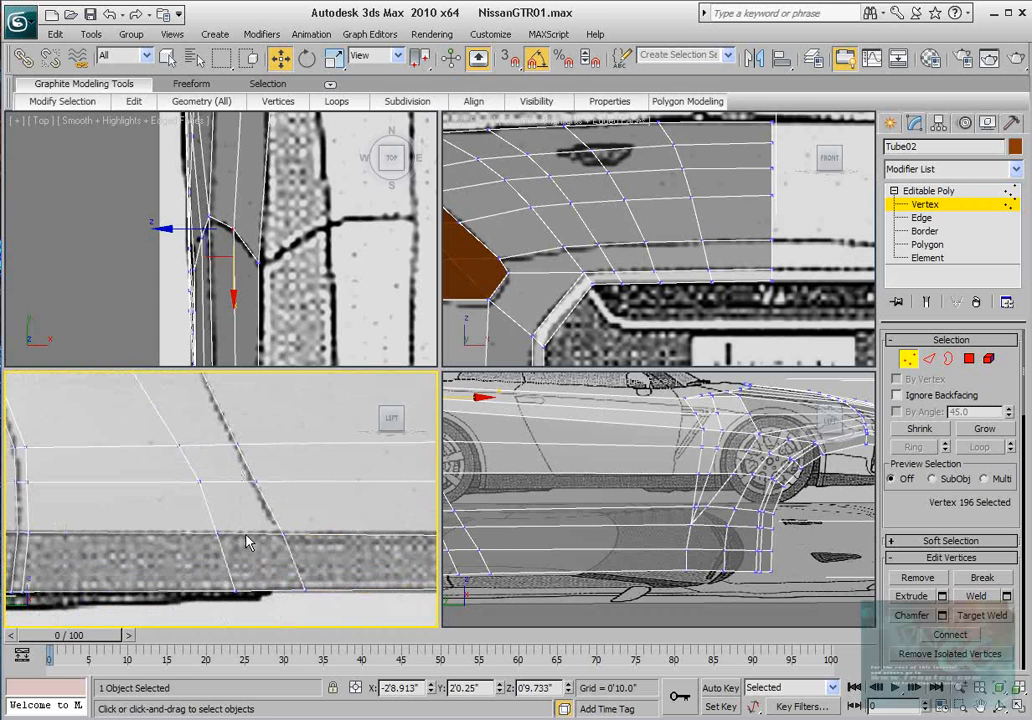
drag(215, 538, 270, 531)
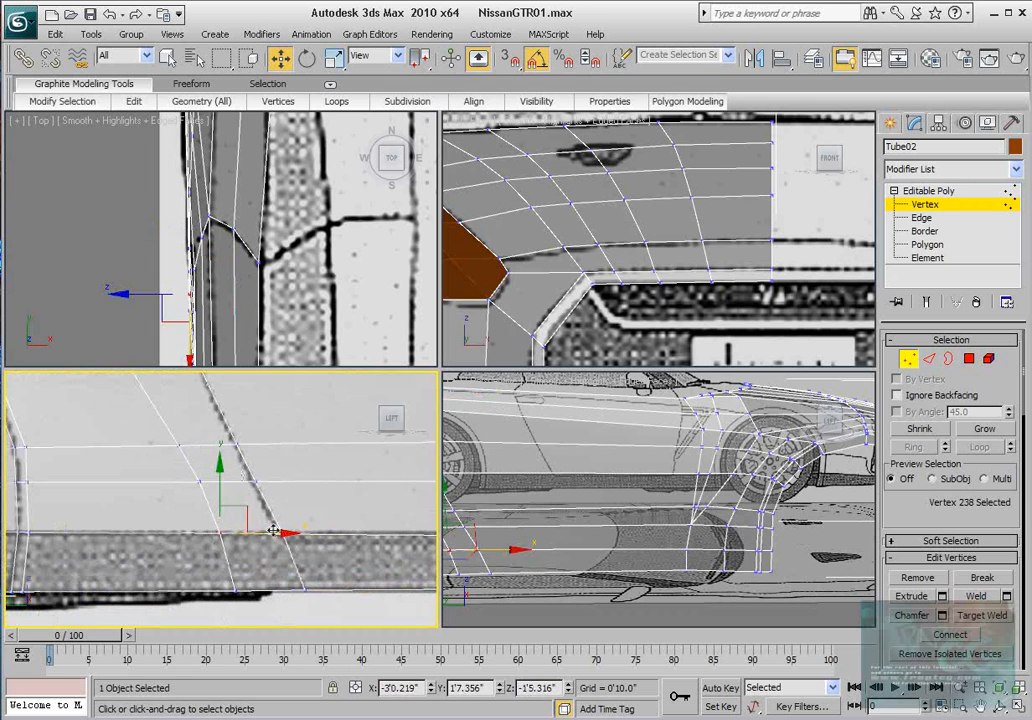
ctrl+click(233, 588)
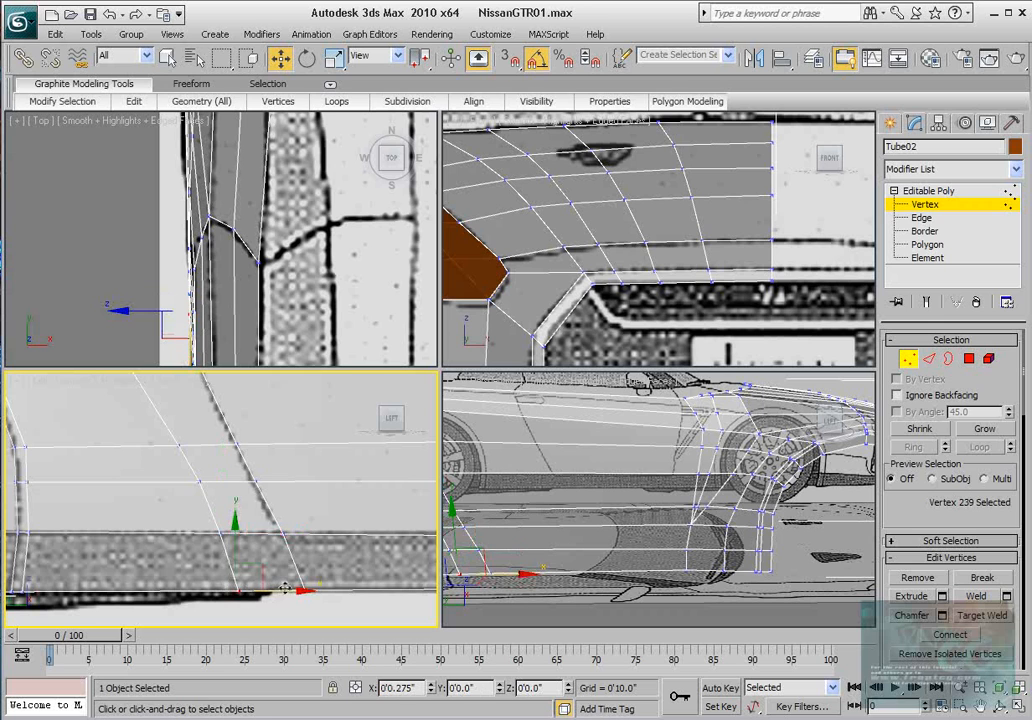
middle_drag(222, 519, 213, 531)
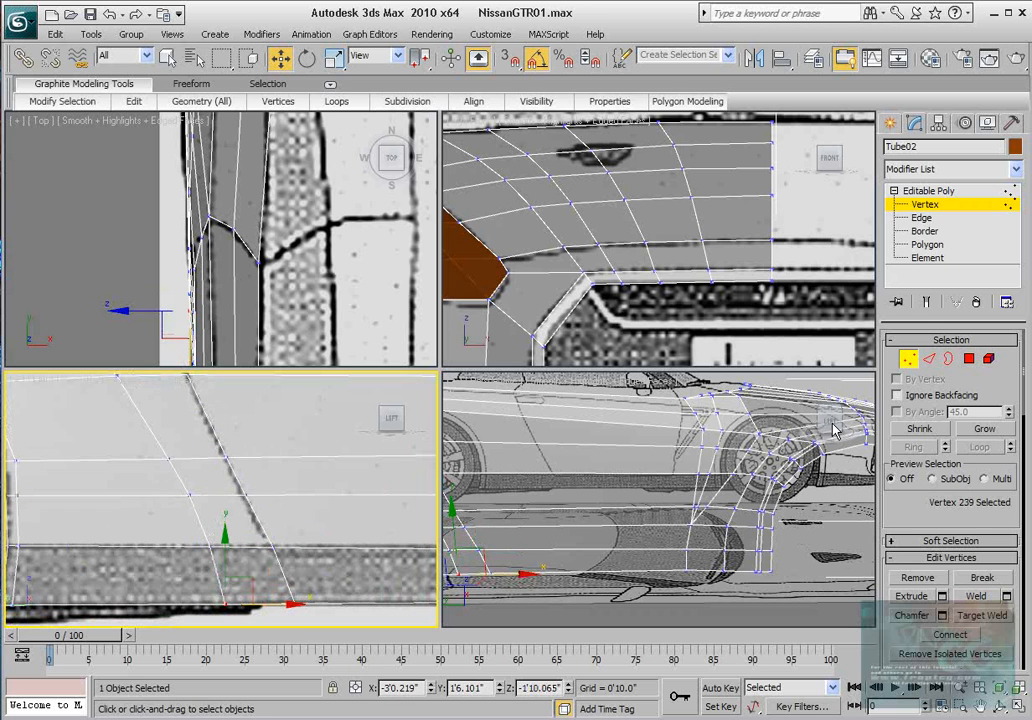
Step: Select the polygon strip along the lower door together with the fender vent polygons and the crease strip above the front arch
click(930, 360)
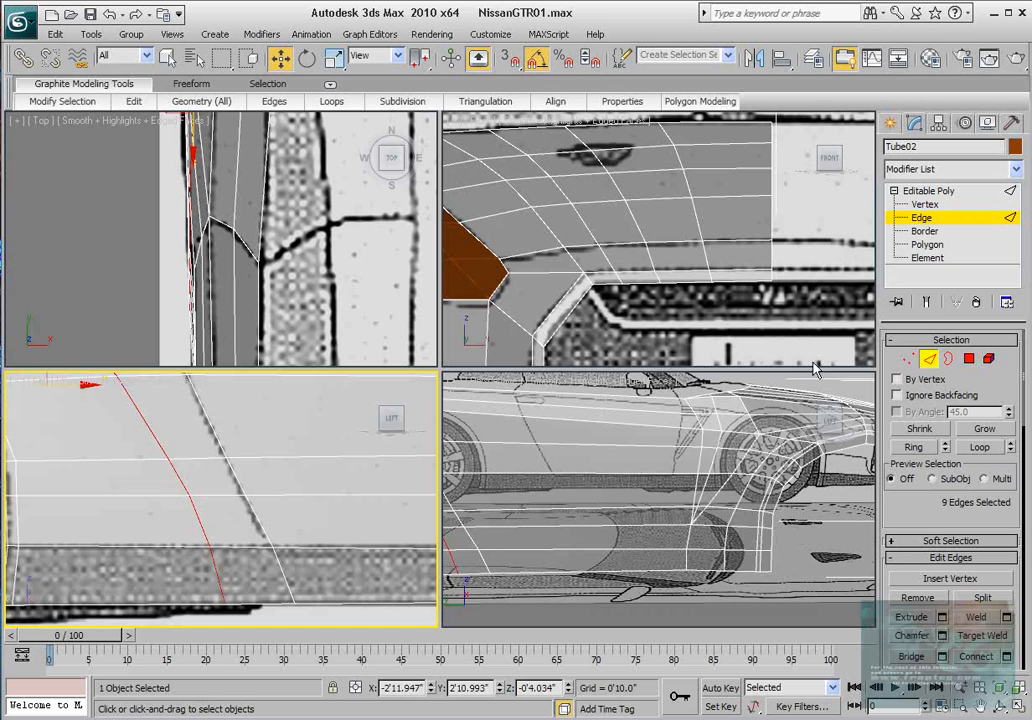
click(969, 359)
scroll(270, 511, down, 3)
middle_drag(300, 504, 268, 499)
scroll(212, 506, down, 3)
scroll(302, 504, up, 1)
scroll(302, 504, down, 1)
scroll(325, 501, up, 1)
ctrl+click(243, 491)
scroll(347, 494, down, 2)
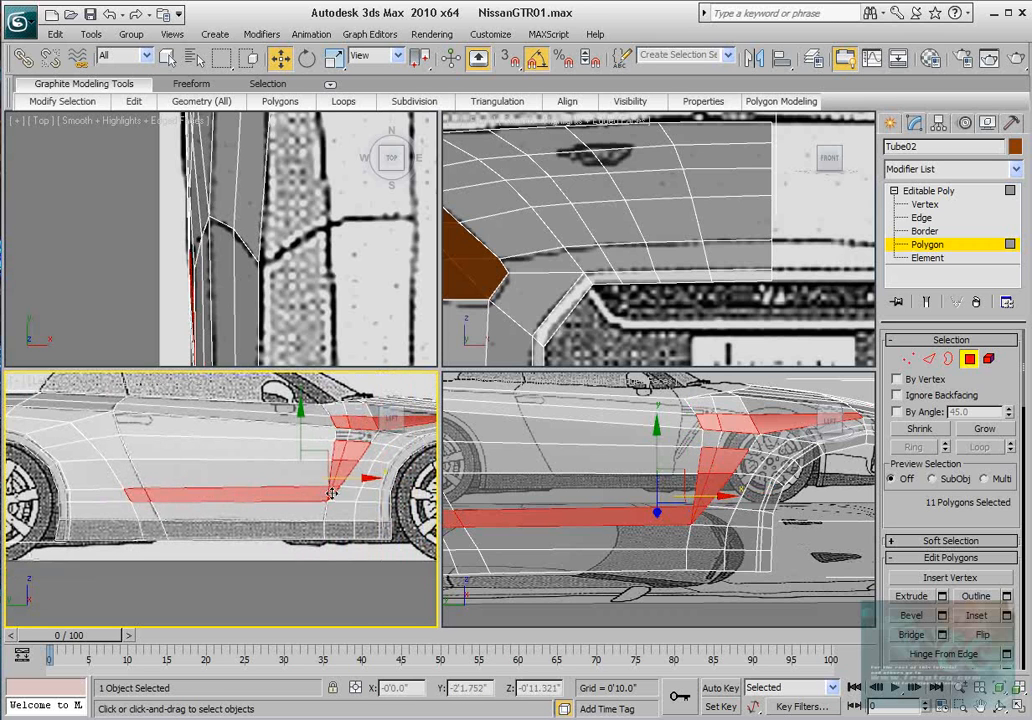
Step: Preview an inward Group extrusion of the selected polygons with a height of -0'1.9"
click(943, 597)
middle_drag(332, 470, 384, 481)
key(l)
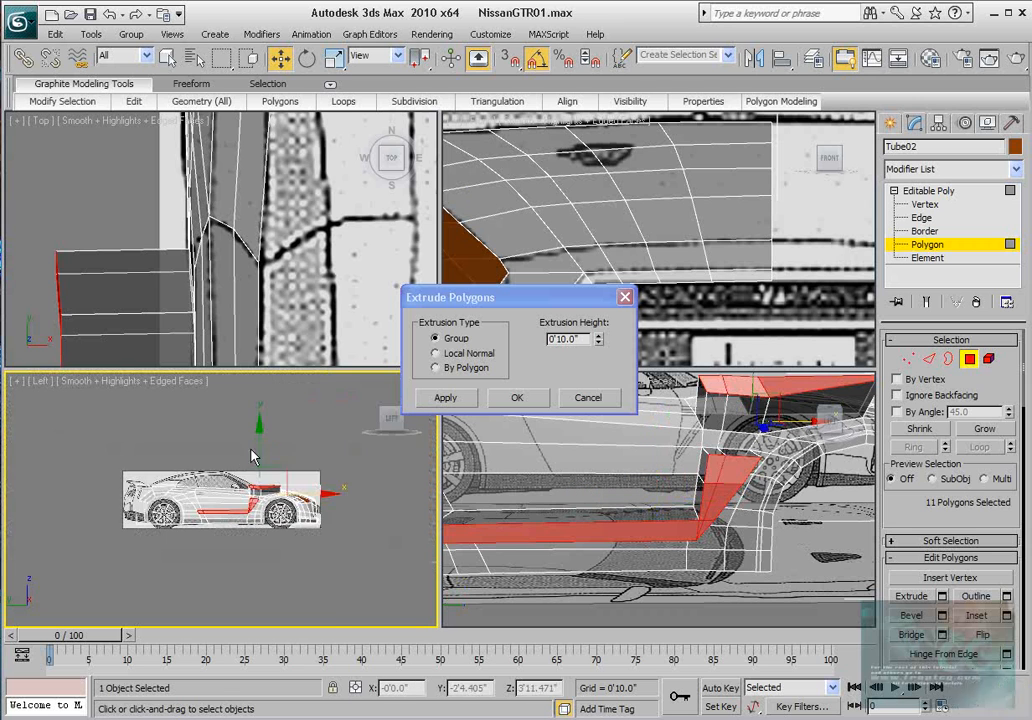
scroll(253, 454, up, 6)
middle_drag(207, 468, 155, 468)
scroll(155, 468, up, 2)
alt+middle_drag(679, 491, 716, 474)
drag(599, 341, 622, 438)
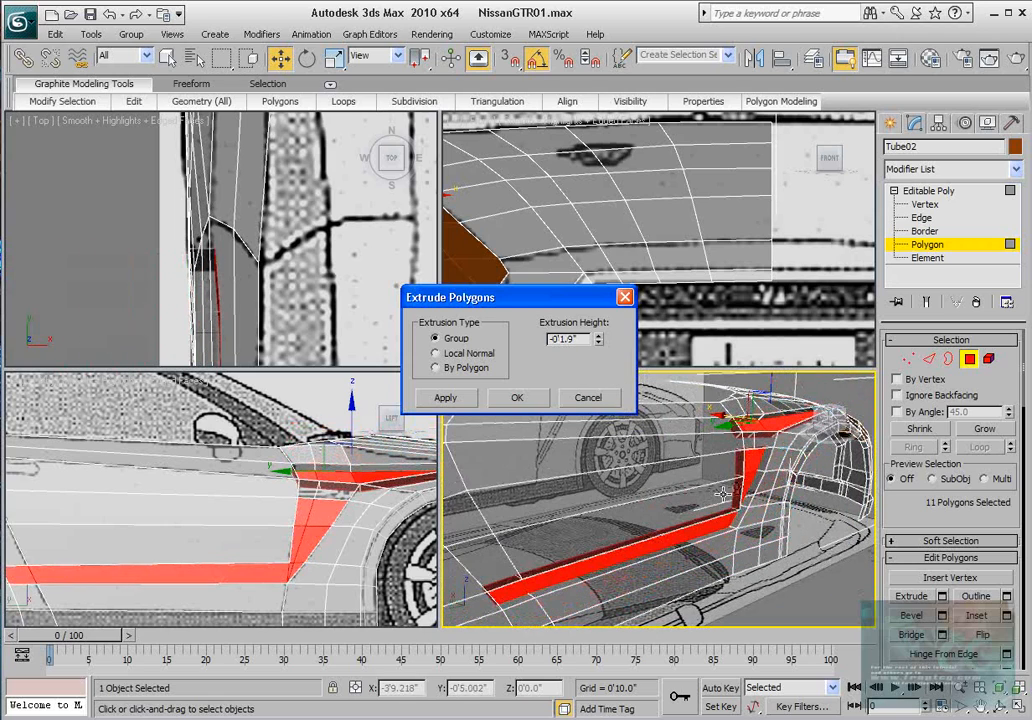
Step: Refine the extrusion height to about -0'1.2" and accept the extrusion
alt+middle_drag(722, 494, 700, 499)
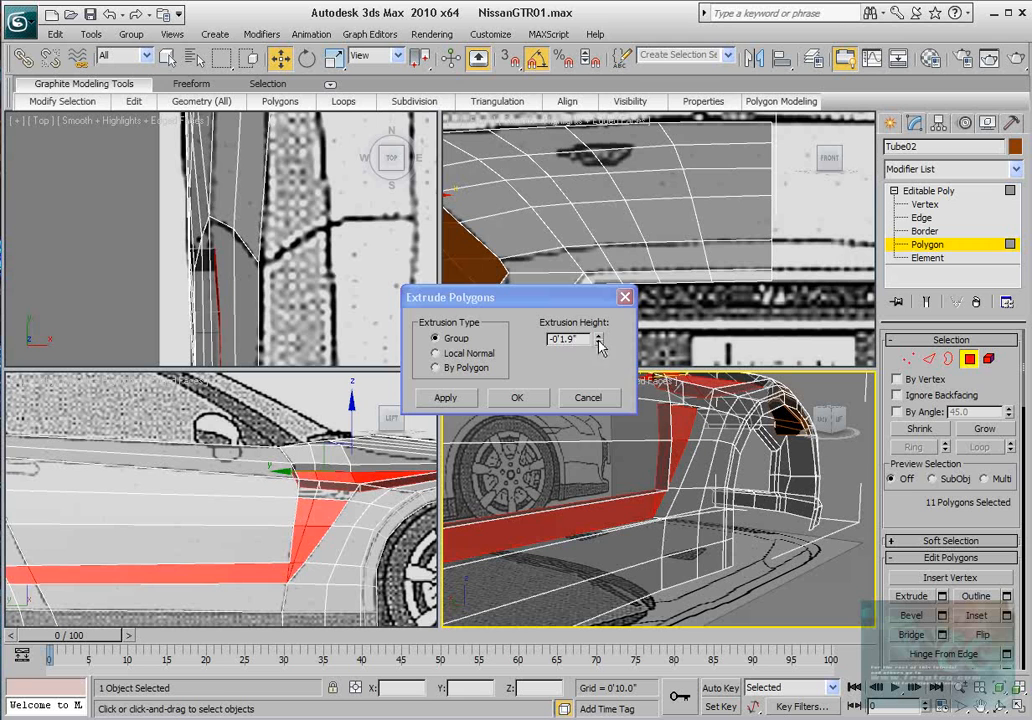
drag(599, 342, 585, 314)
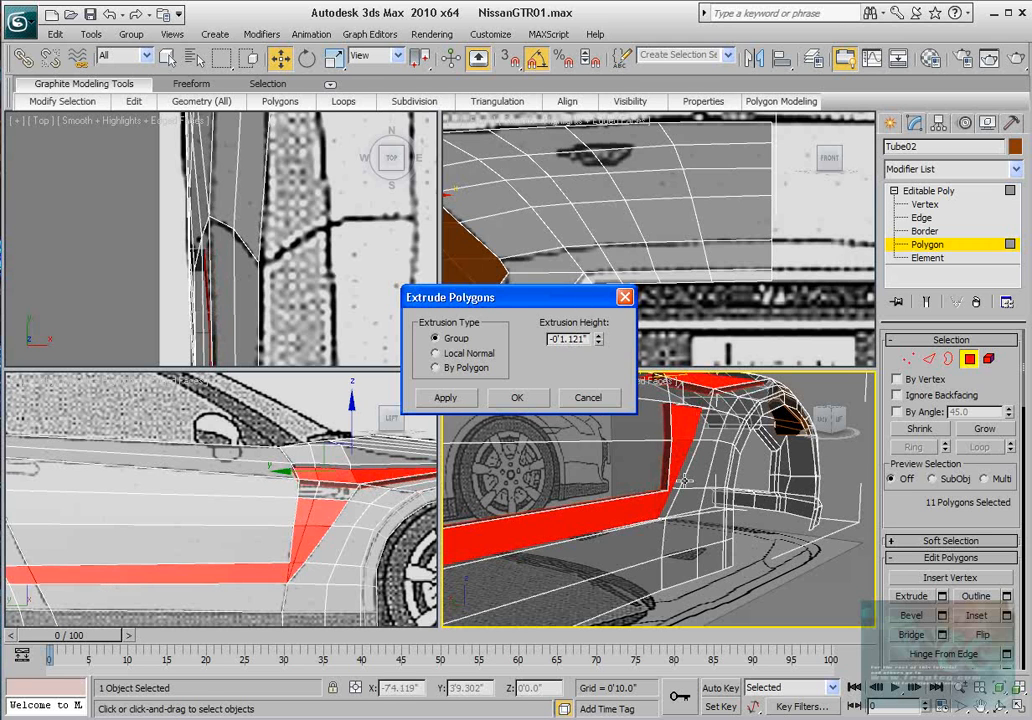
alt+middle_drag(684, 481, 712, 503)
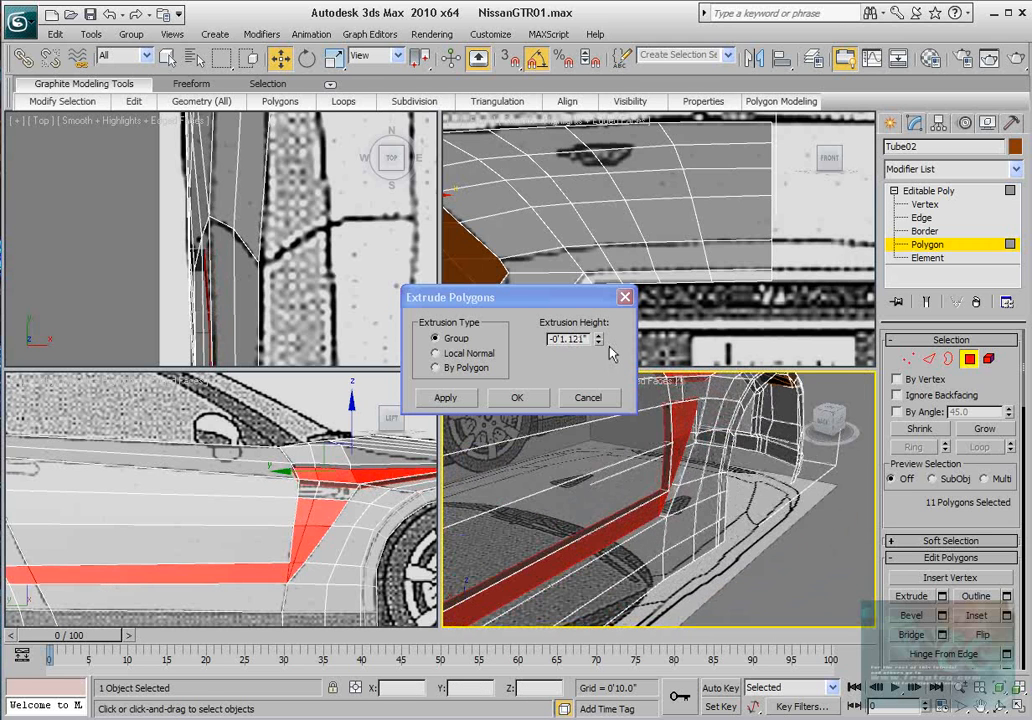
drag(599, 339, 599, 343)
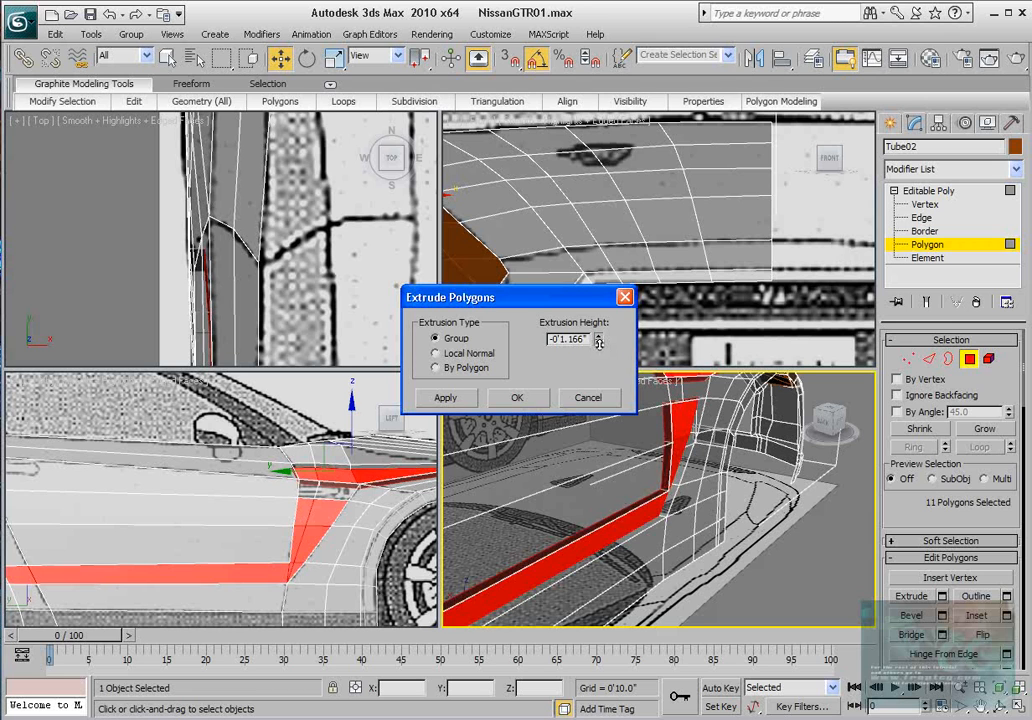
mouse_move(690, 470)
alt+middle_down()
mouse_move(710, 492)
mouse_move(733, 474)
mouse_move(698, 470)
alt+middle_up()
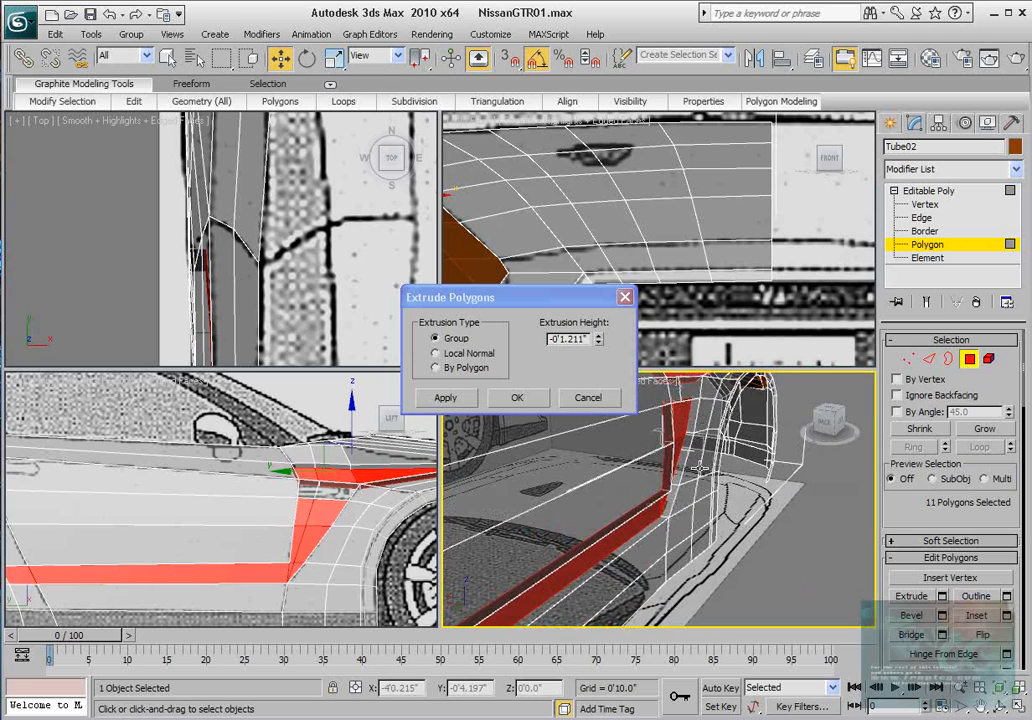
click(598, 343)
key(Return)
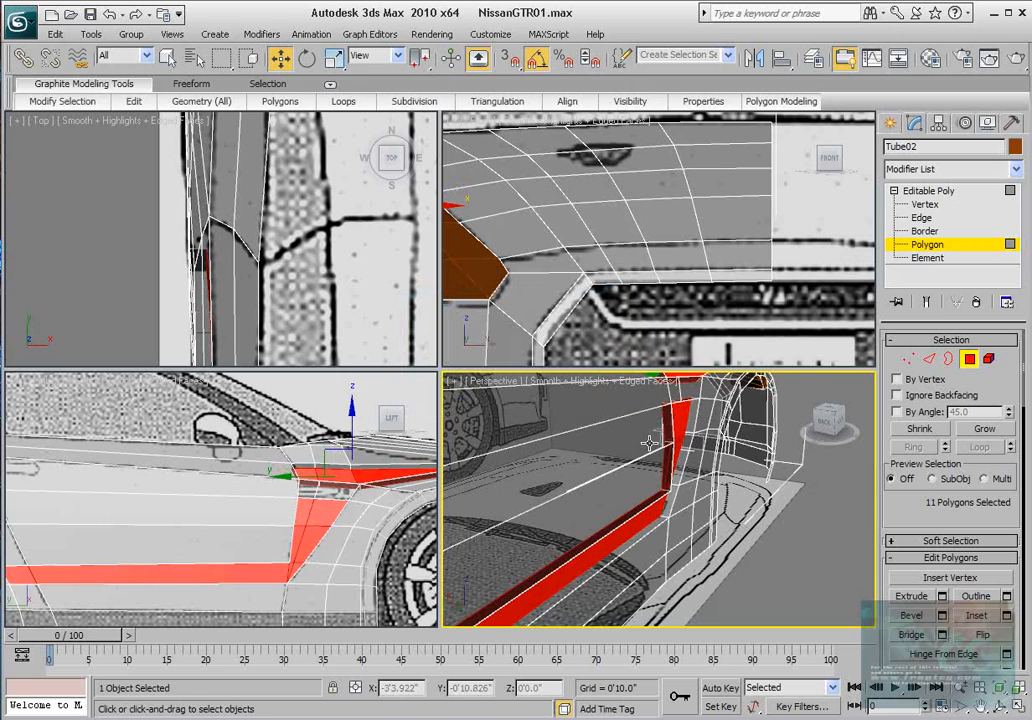
Step: Try to target-weld the loop's middle vertex at the rear end of the door strip onto the strip's recessed vertex
alt+middle_drag(641, 467, 590, 440)
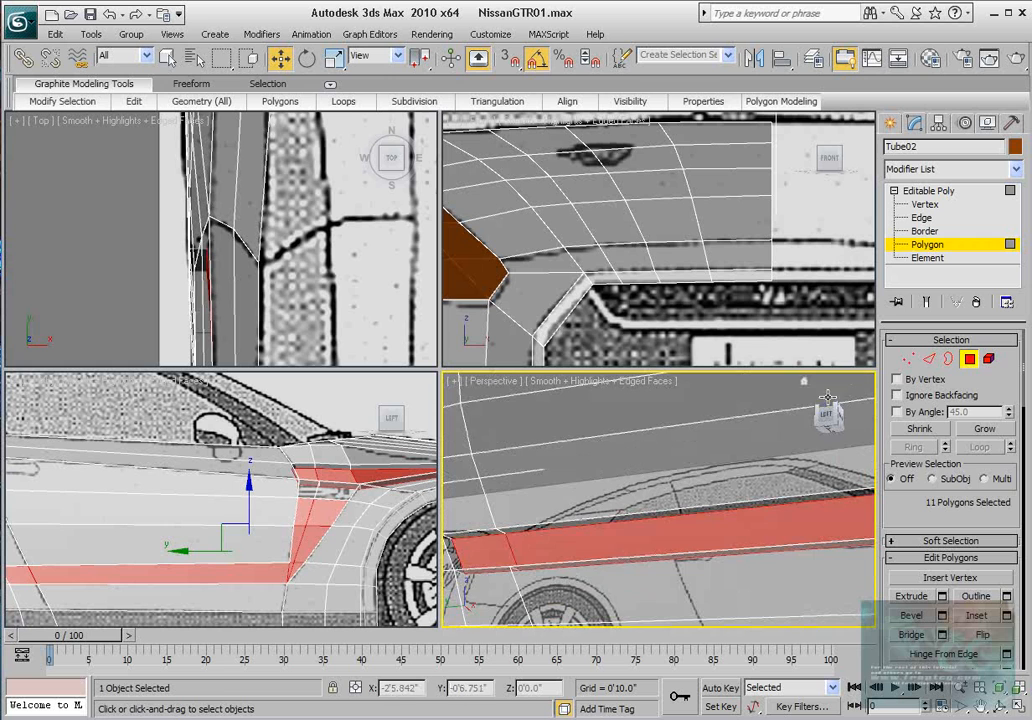
click(908, 362)
alt+middle_drag(689, 532, 551, 505)
click(551, 505)
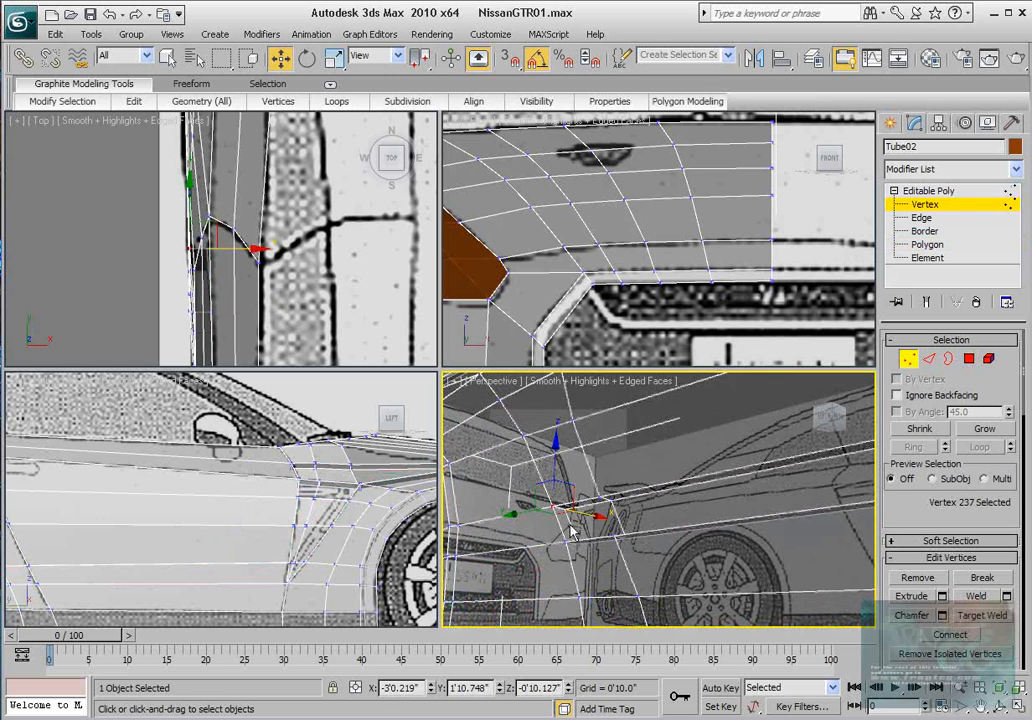
right_click(551, 505)
click(518, 615)
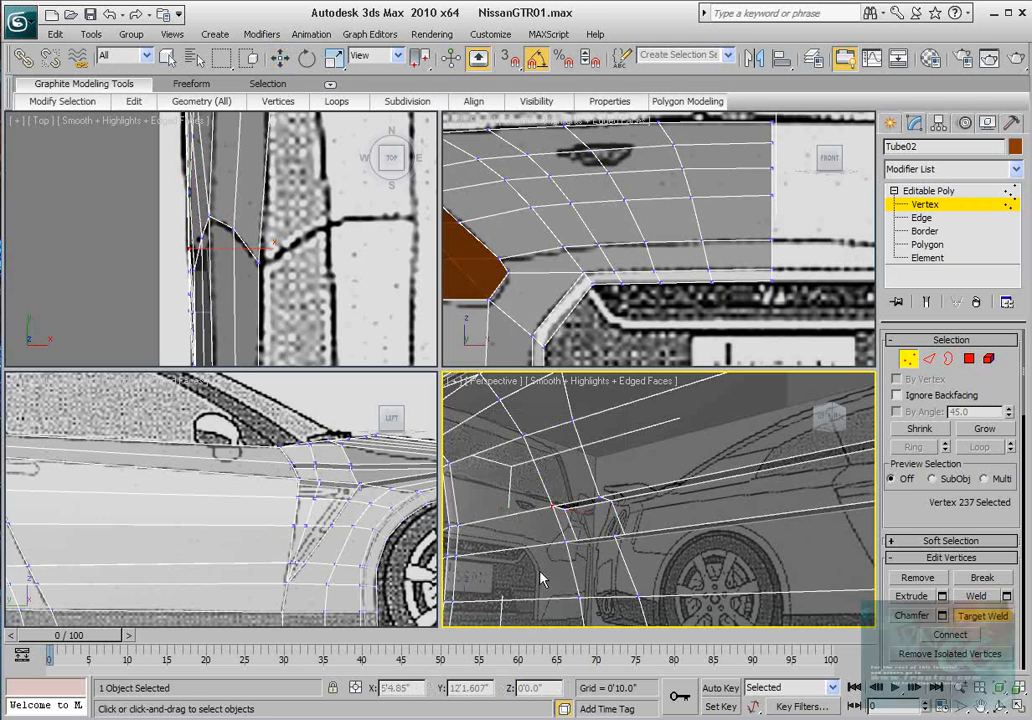
click(606, 499)
Step: Examine the rear end of the recessed door strip from several angles and compare it with the GT-R reference photo
alt+middle_drag(660, 504, 592, 515)
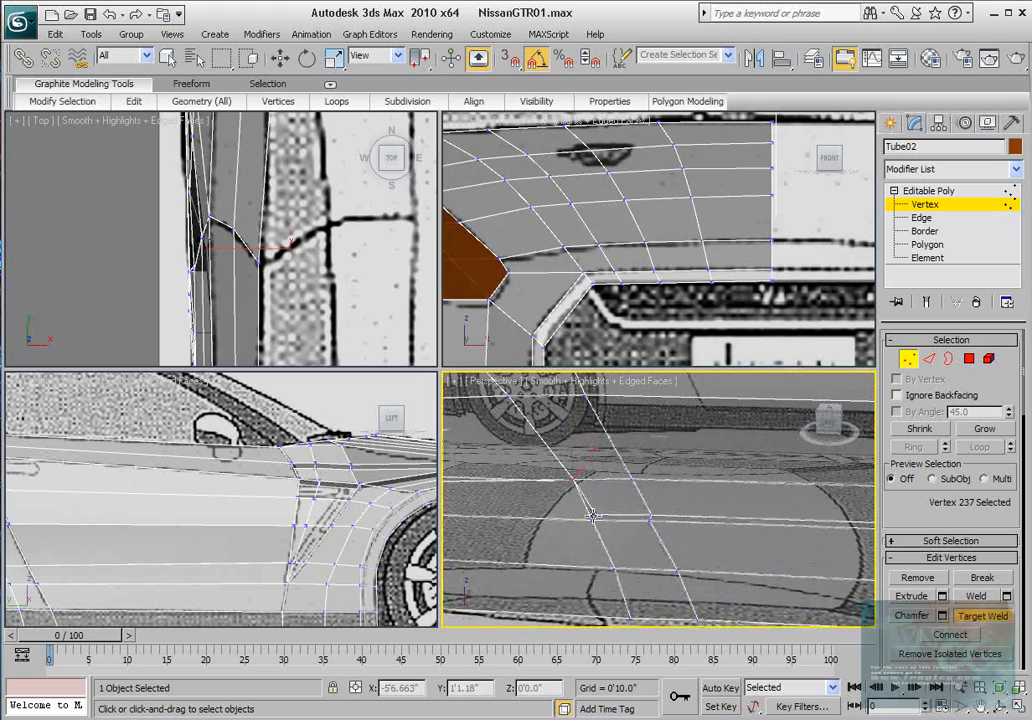
alt+middle_drag(668, 527, 577, 527)
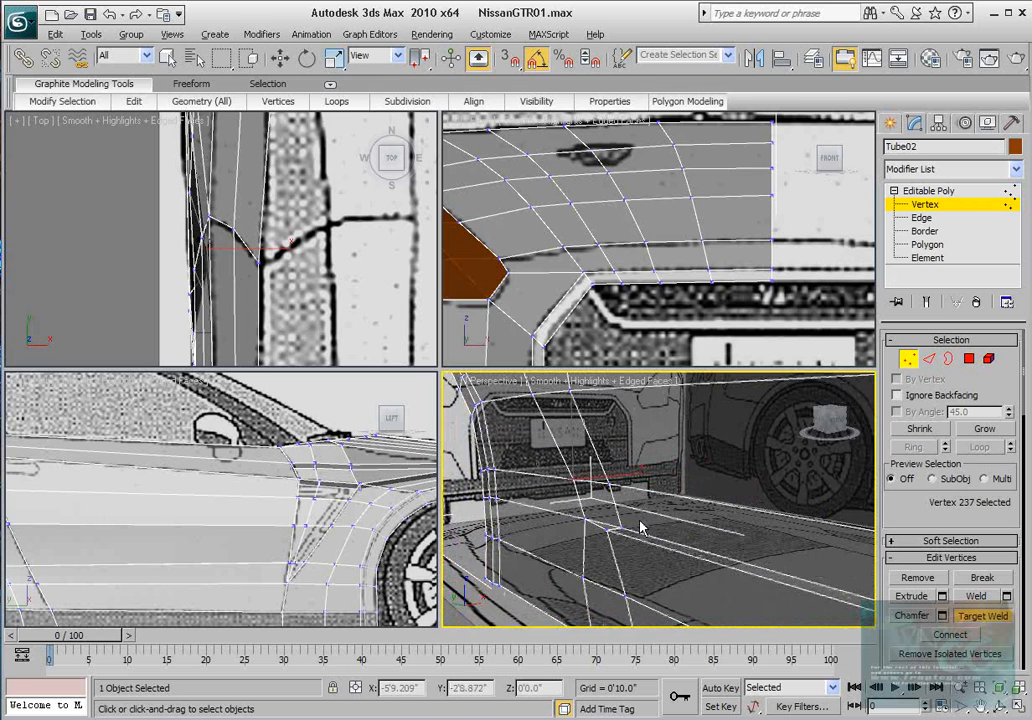
alt+middle_drag(641, 527, 838, 531)
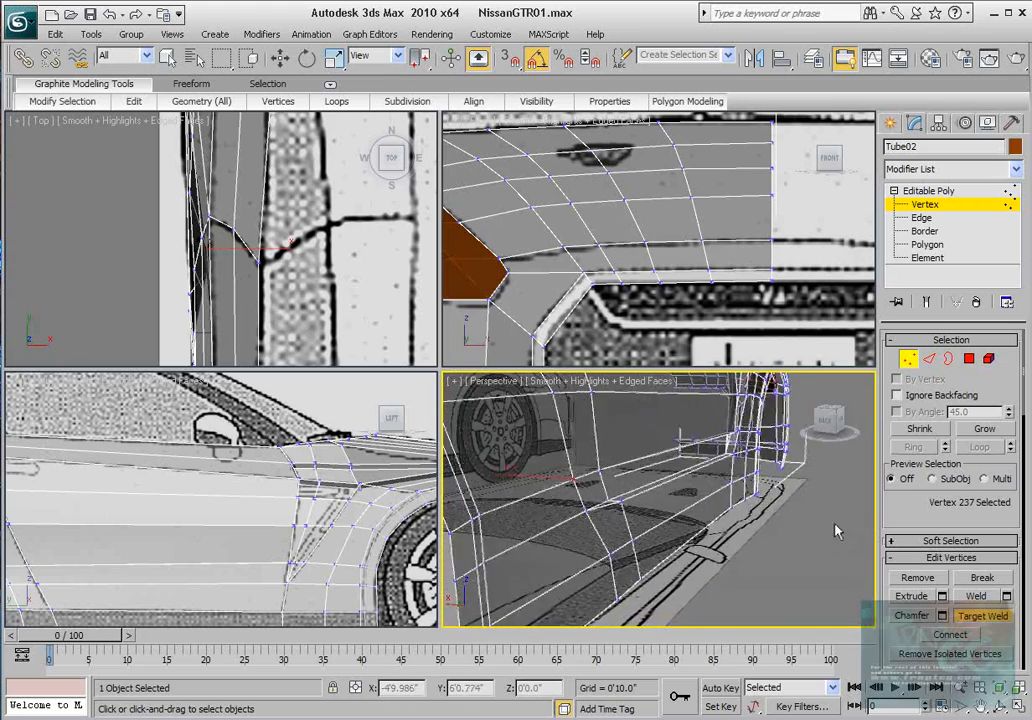
key(z)
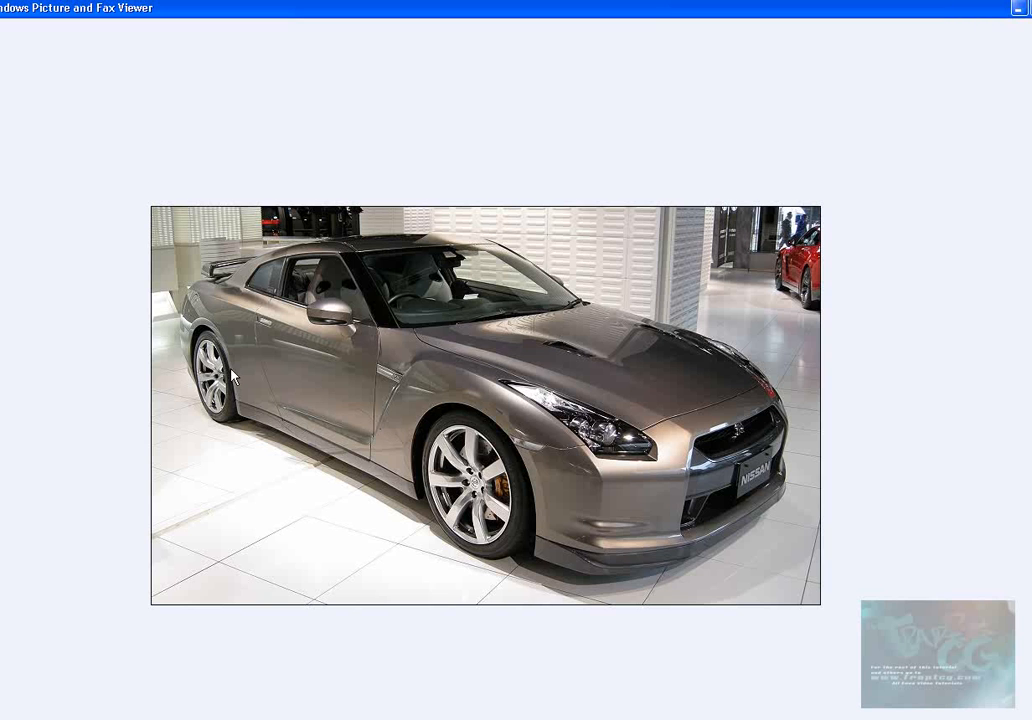
click(1019, 9)
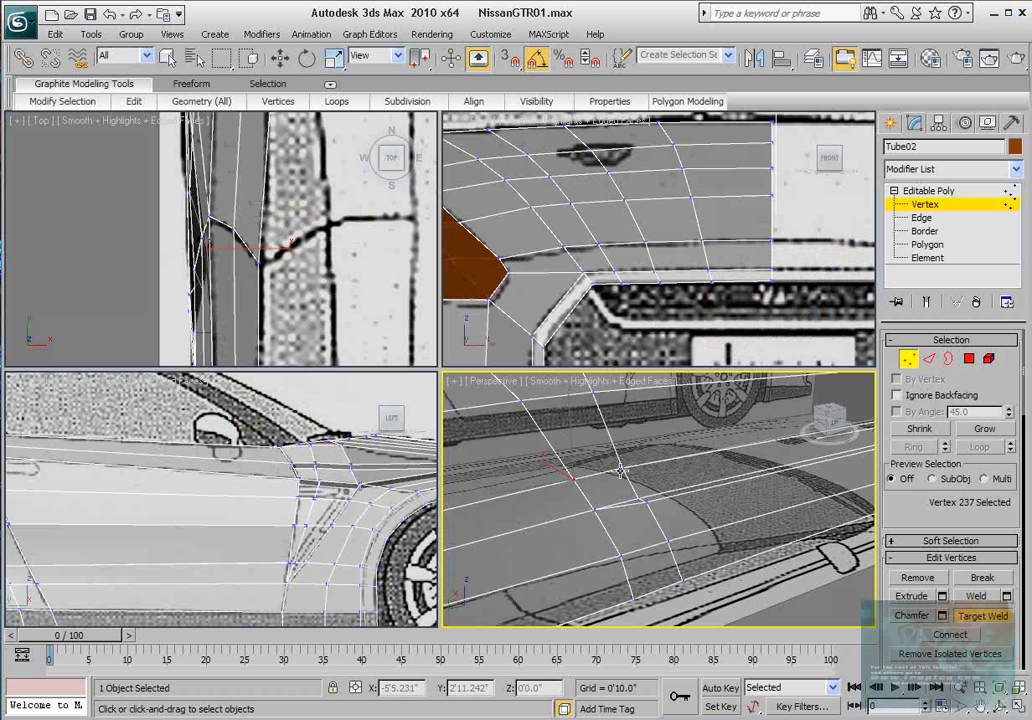
scroll(620, 470, down, 5)
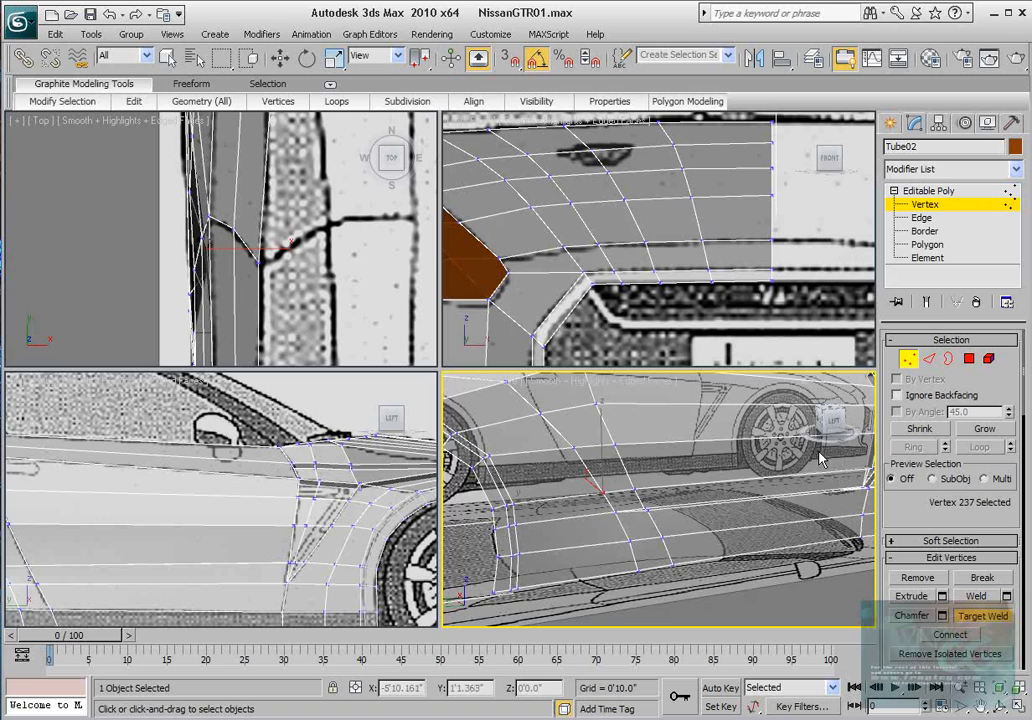
alt+middle_drag(575, 502, 598, 520)
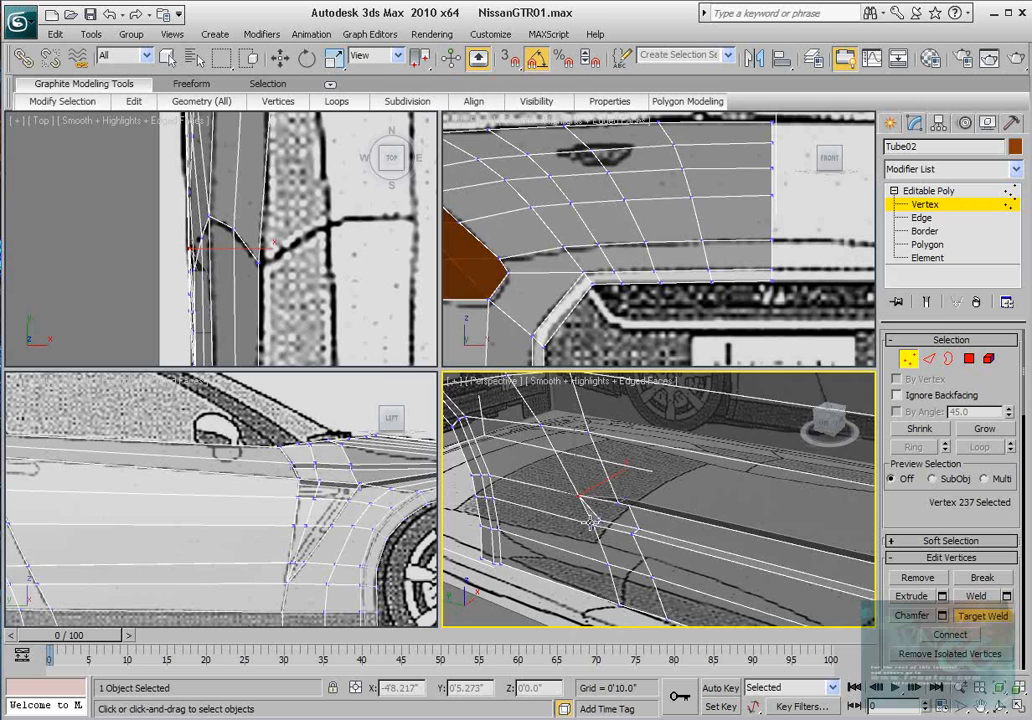
alt+middle_drag(591, 521, 686, 521)
alt+middle_drag(613, 497, 645, 506)
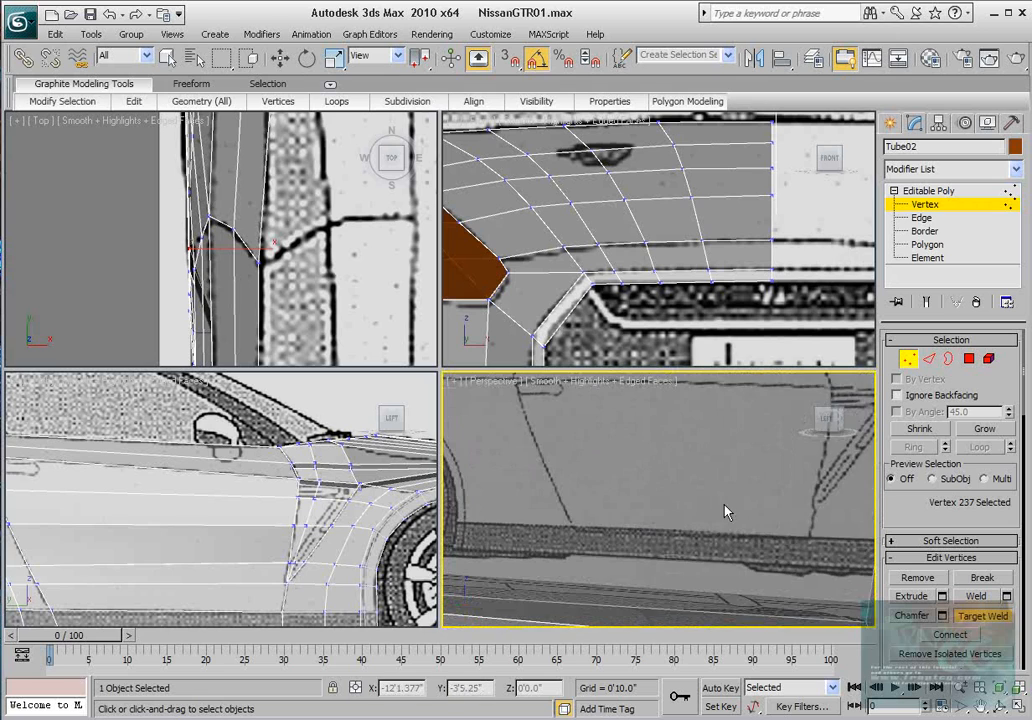
Step: Target-weld the outer vertex at the vent's lower tip onto its recessed counterpart
alt+middle_drag(726, 511, 590, 490)
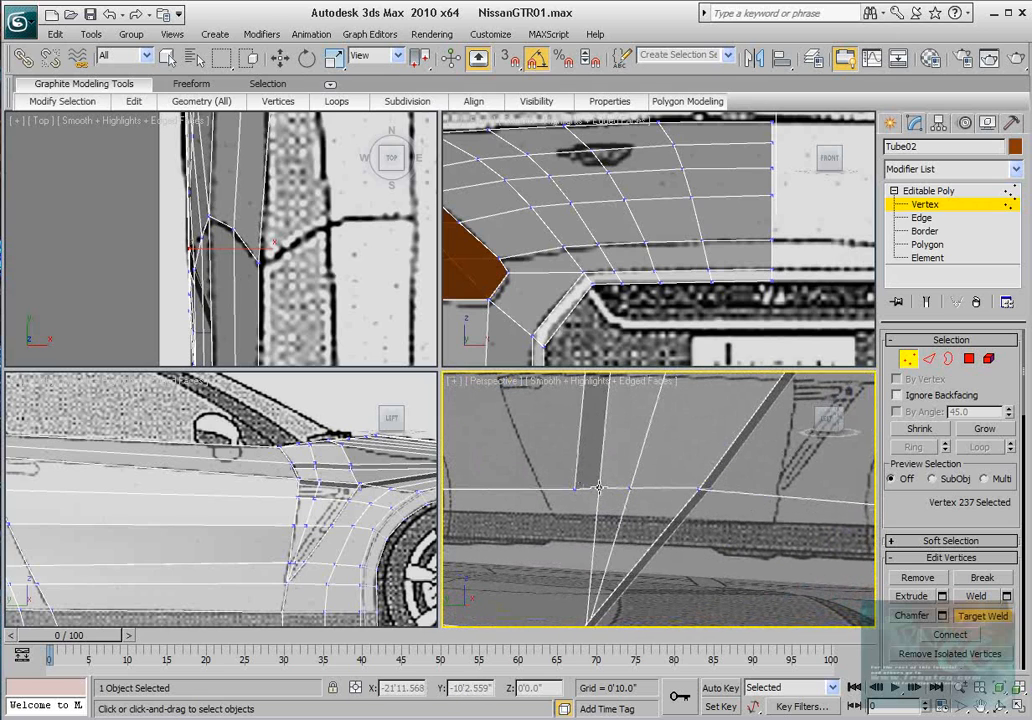
key(w)
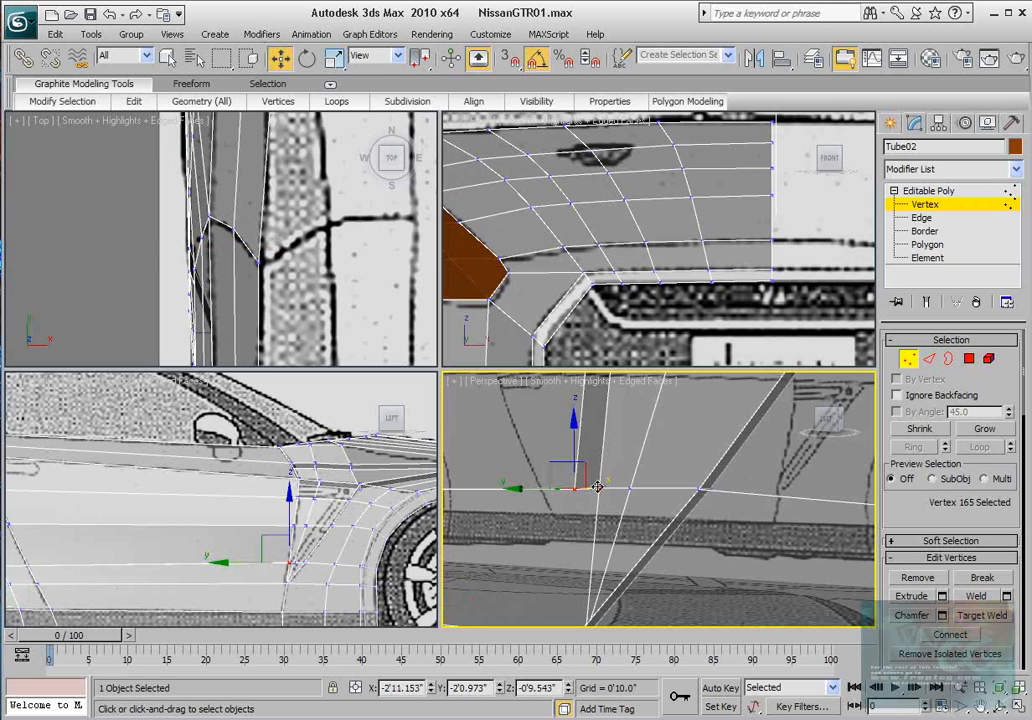
right_click(570, 490)
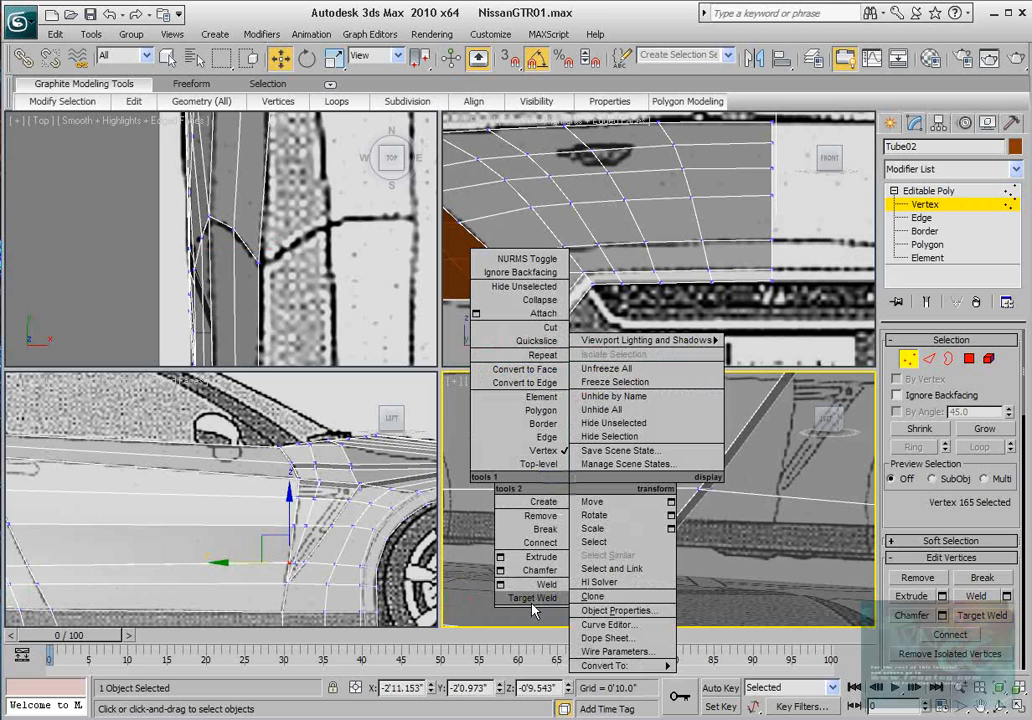
click(532, 599)
click(600, 488)
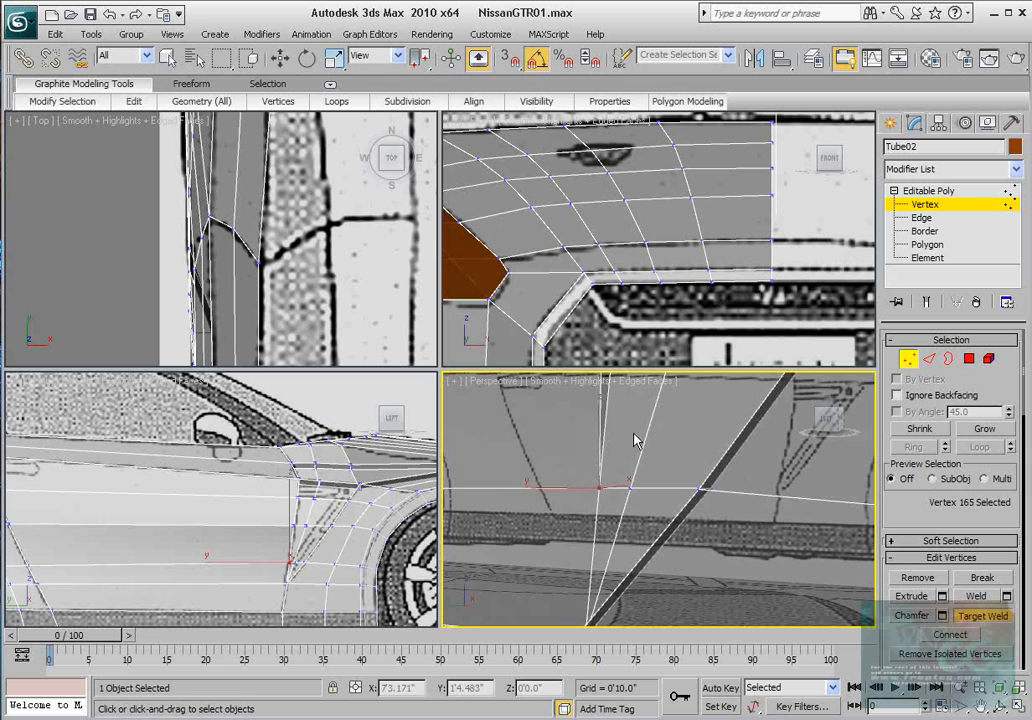
Step: Weld the middle vertex of the vent's rear edge to its recessed counterpart and turn off the body's see-through display
scroll(640, 441, down, 3)
alt+middle_drag(643, 442, 597, 461)
click(614, 471)
key(alt+x)
scroll(646, 500, down, 2)
alt+middle_drag(597, 461, 586, 470)
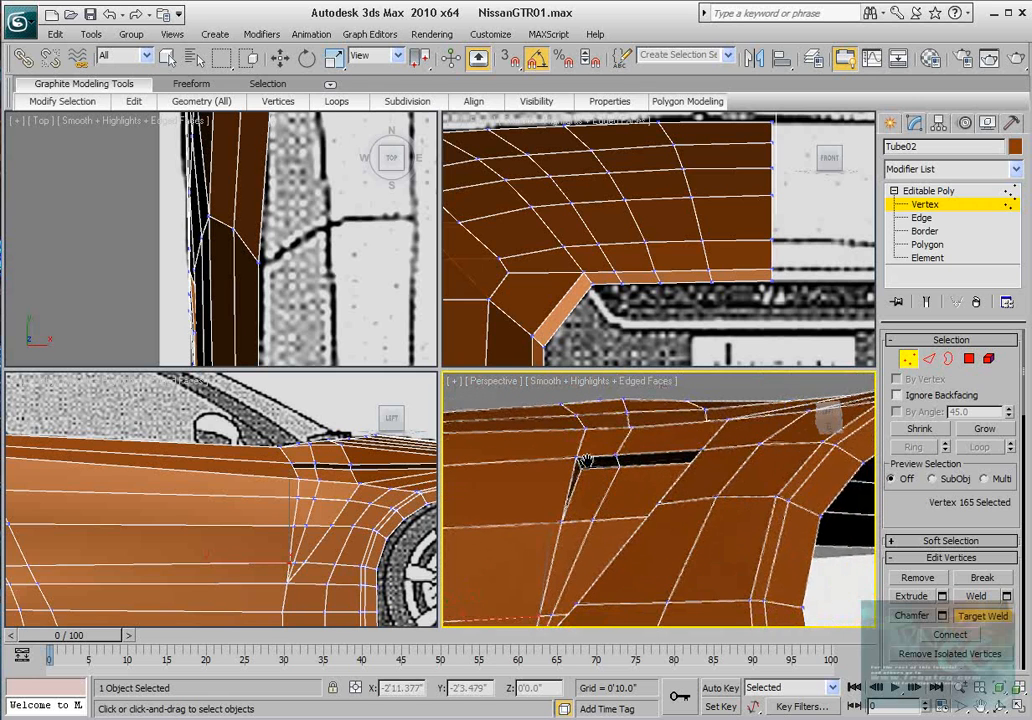
Step: Target-weld the outer vertices at the vent's upper rear corner and the adjacent crease strip onto their recessed counterparts
scroll(584, 470, up, 2)
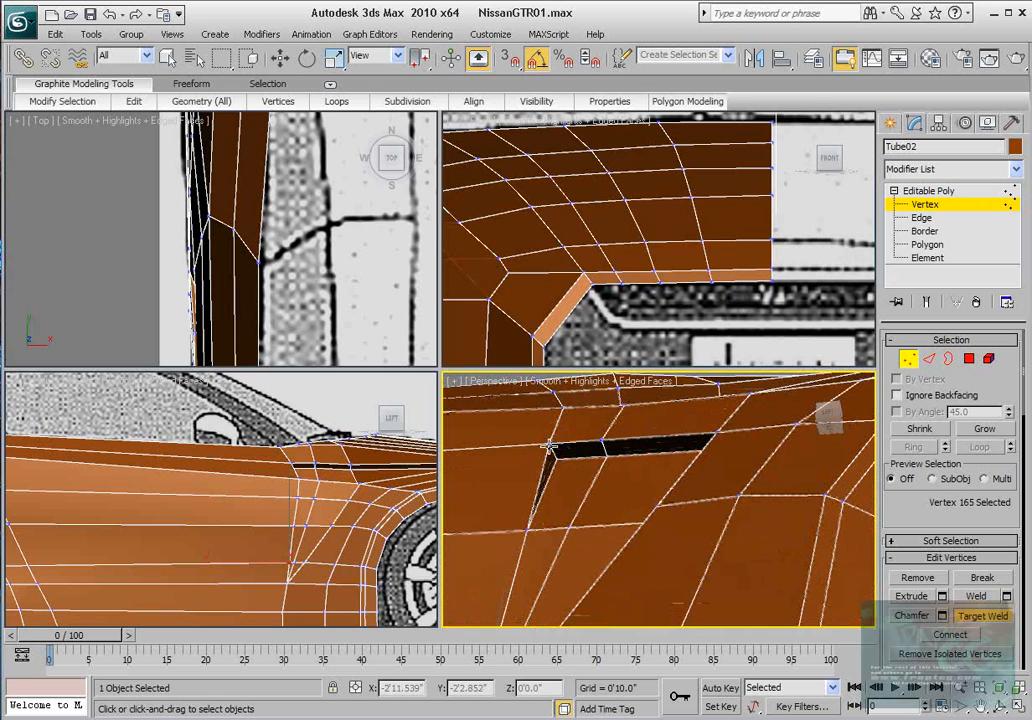
click(548, 446)
alt+middle_drag(576, 502, 619, 453)
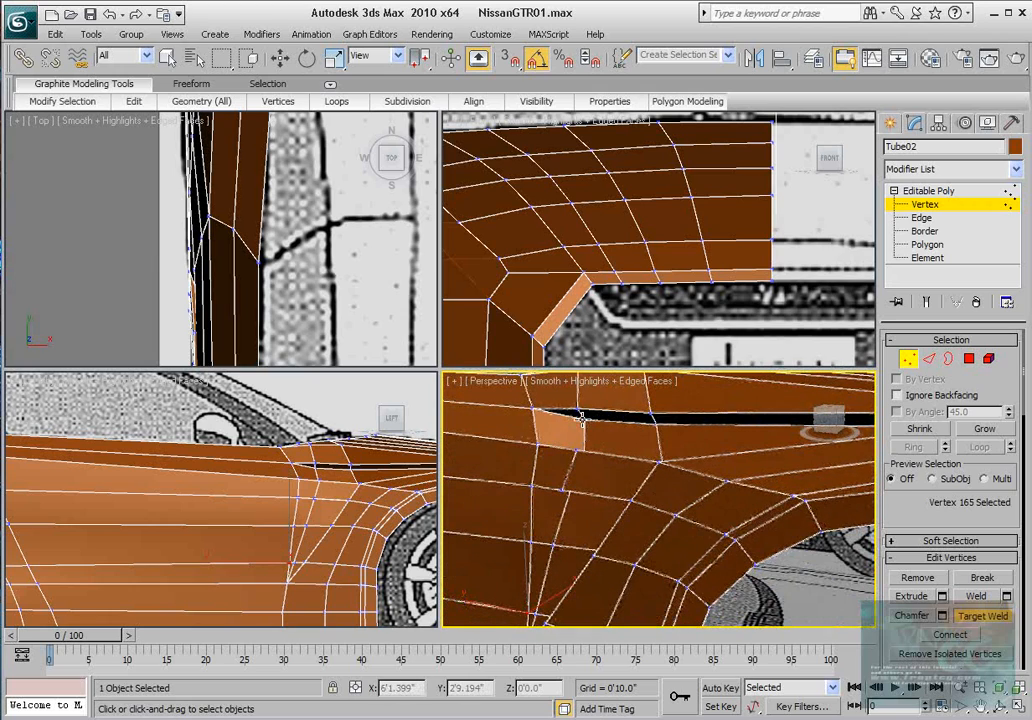
drag(581, 418, 574, 408)
alt+middle_drag(585, 428, 545, 432)
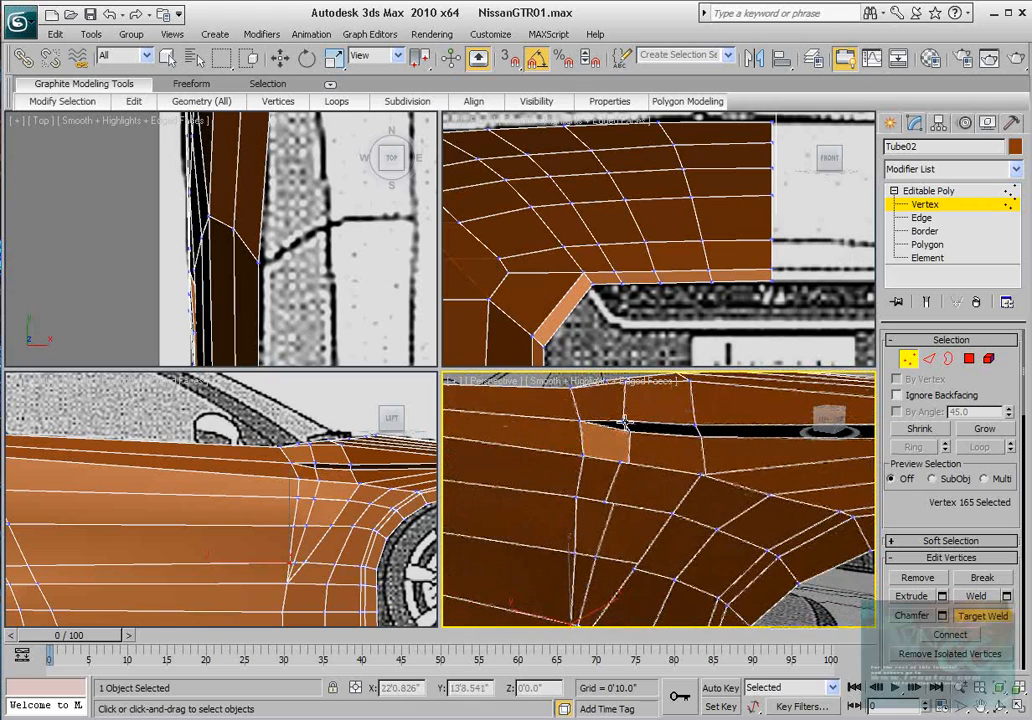
drag(625, 424, 629, 441)
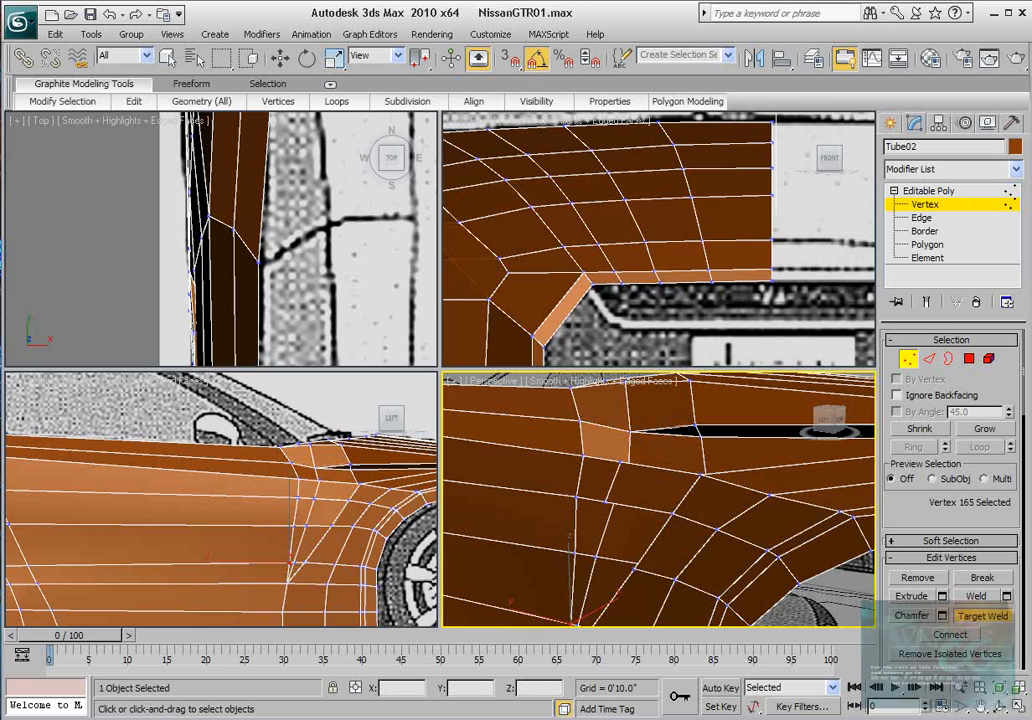
Step: Check the fender vent against the GT-R reference photo and raise the recessed vertex at the vent's upper edge slightly
key(alt+Tab)
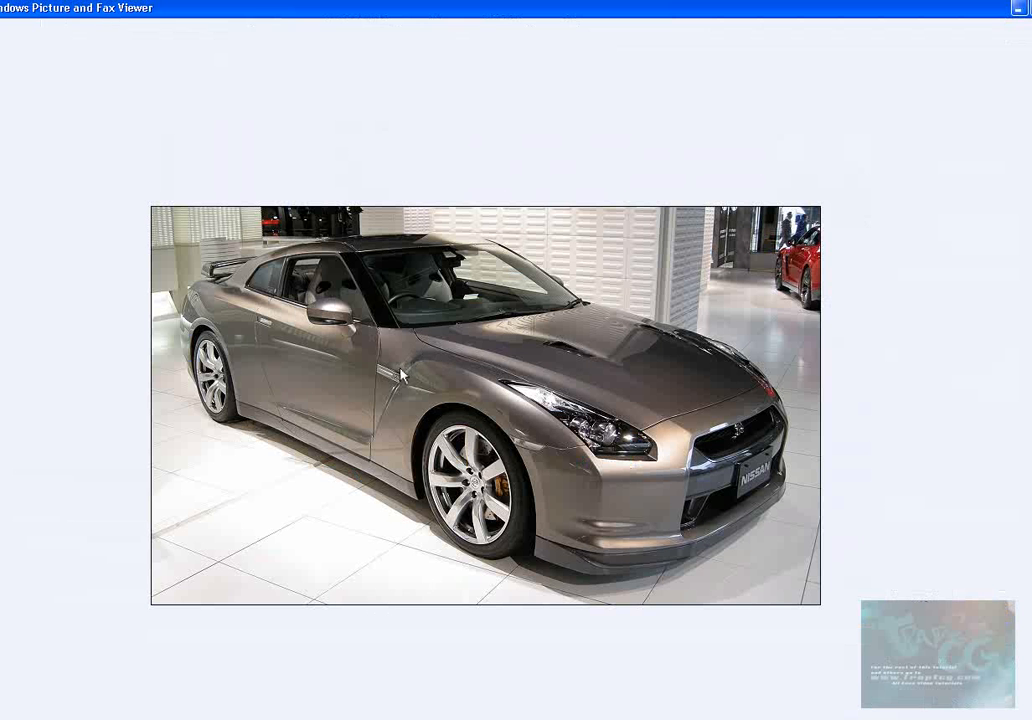
click(1022, 6)
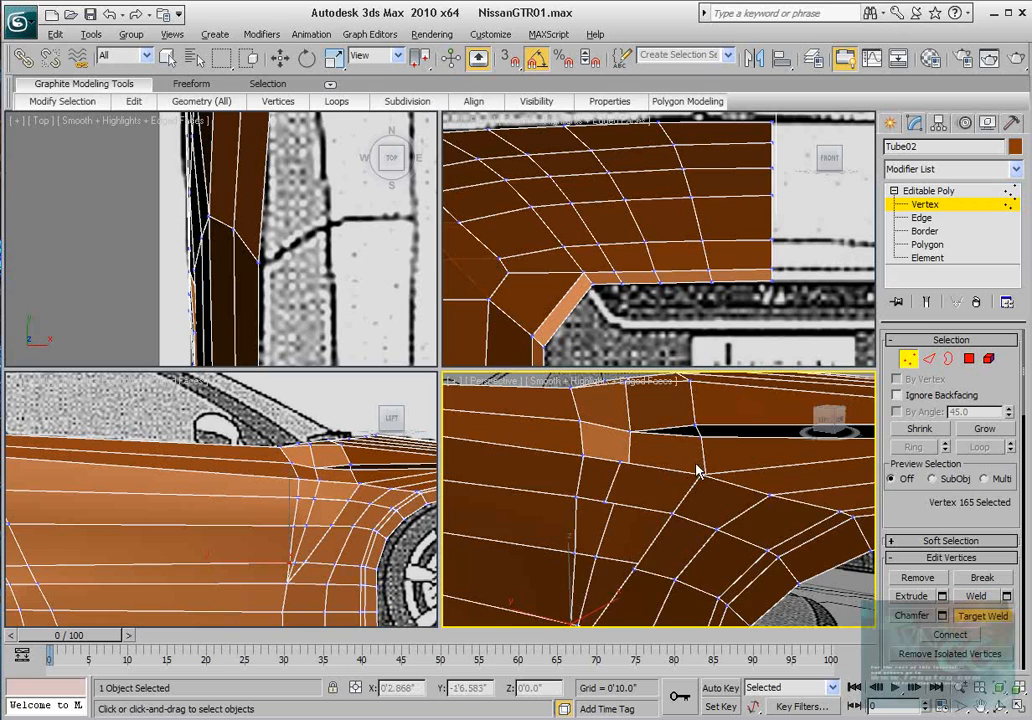
alt+middle_drag(698, 470, 520, 440)
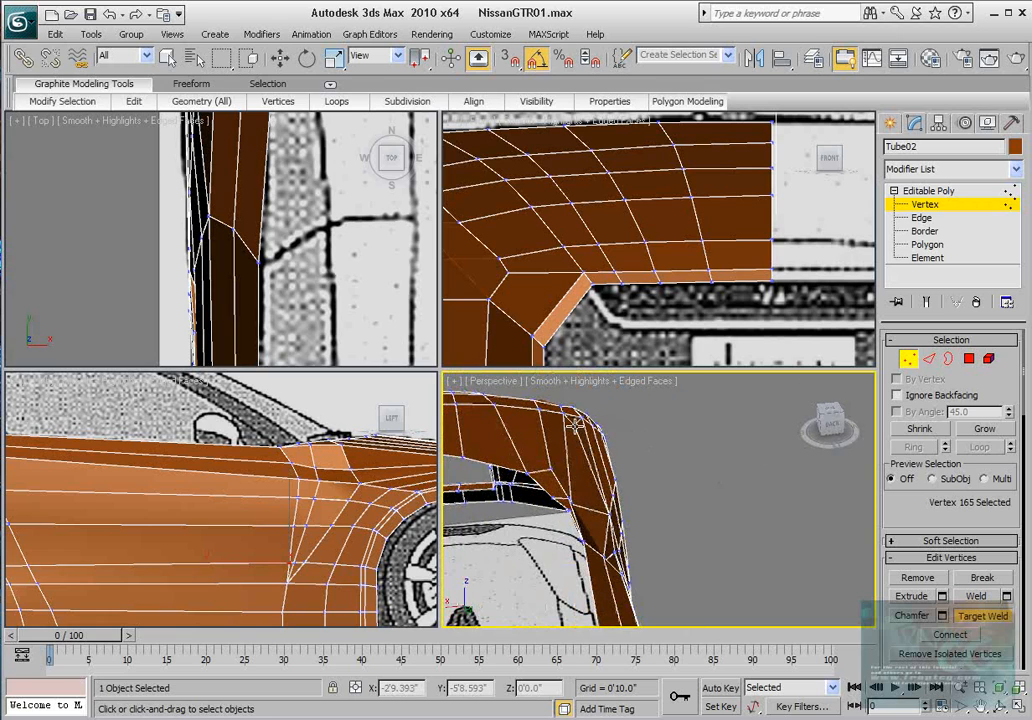
alt+middle_drag(585, 413, 664, 428)
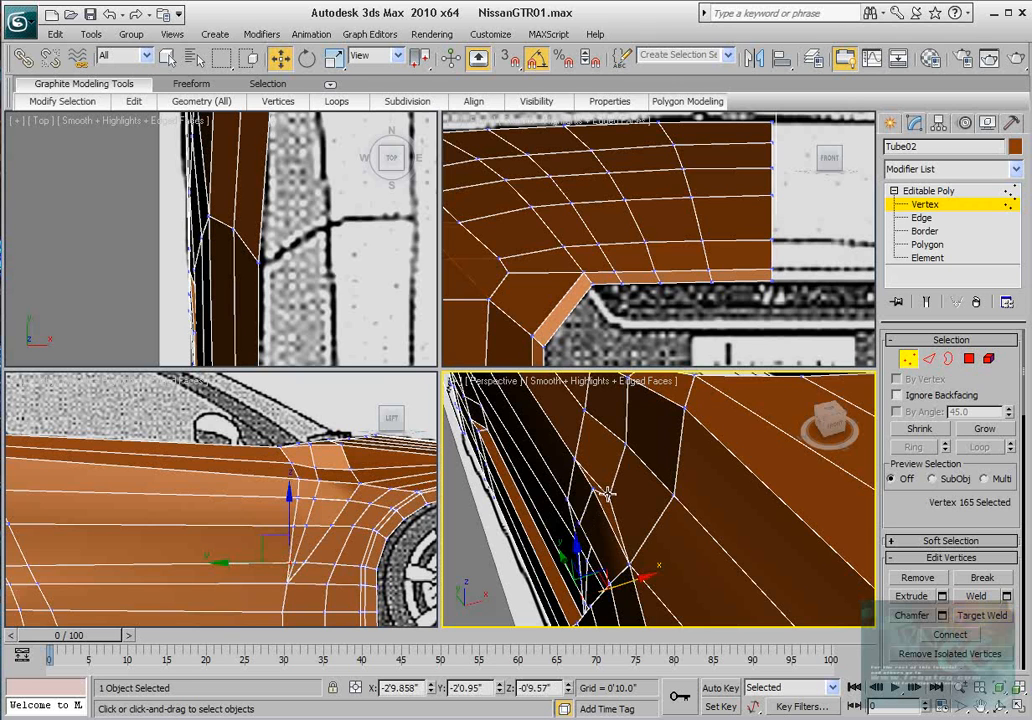
alt+middle_drag(616, 484, 588, 449)
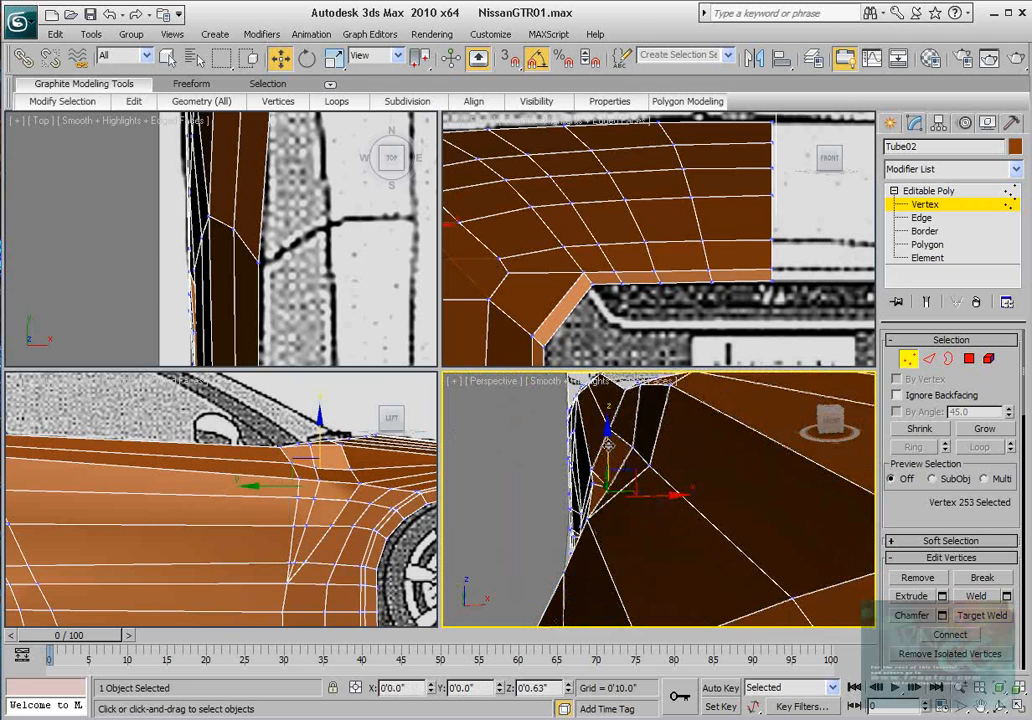
alt+middle_drag(592, 497, 657, 446)
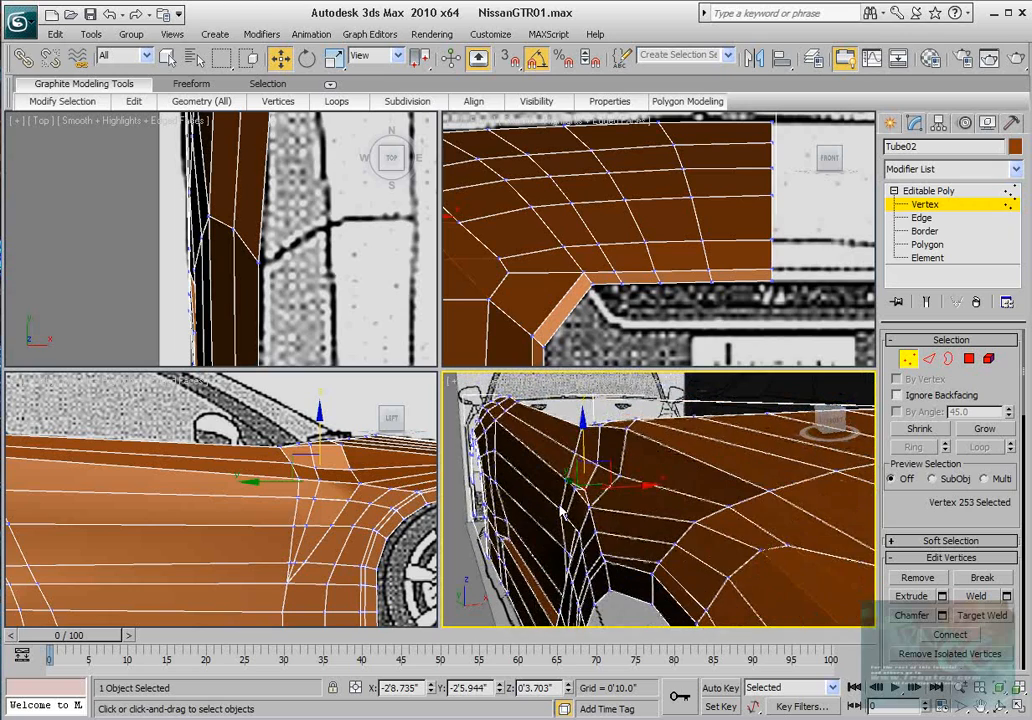
Step: Adjust the sideways position of the vertex on the door surface near the rear end of the recessed lower strip
scroll(561, 511, down, 3)
alt+middle_drag(561, 511, 744, 472)
scroll(643, 510, up, 4)
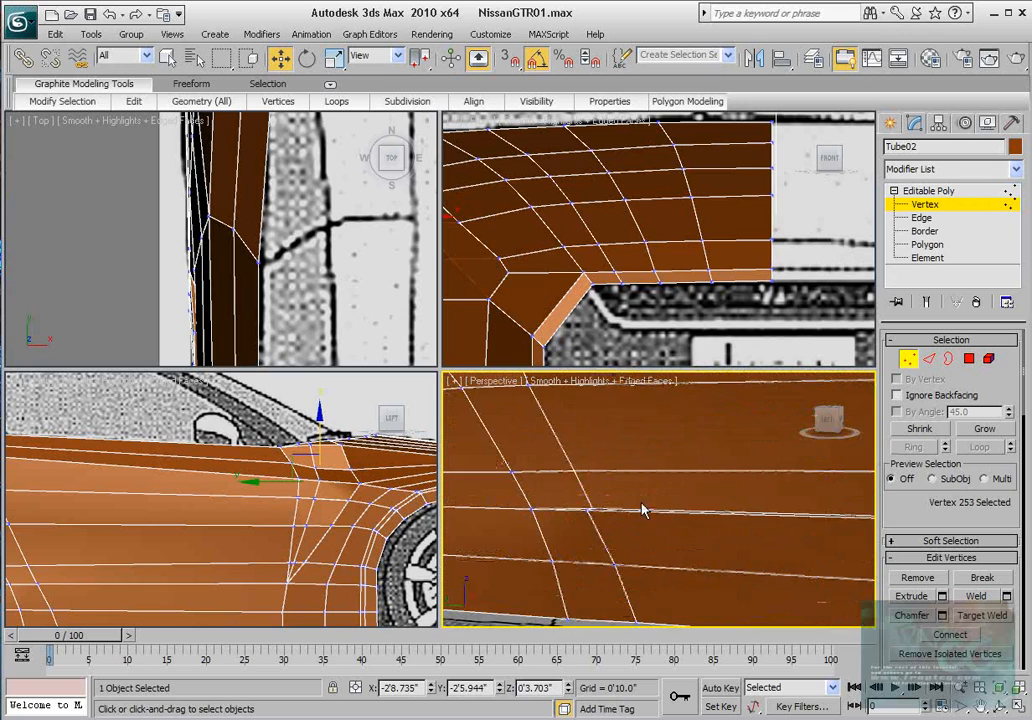
alt+middle_drag(643, 510, 534, 538)
scroll(657, 498, down, 3)
click(695, 468)
scroll(664, 491, down, 6)
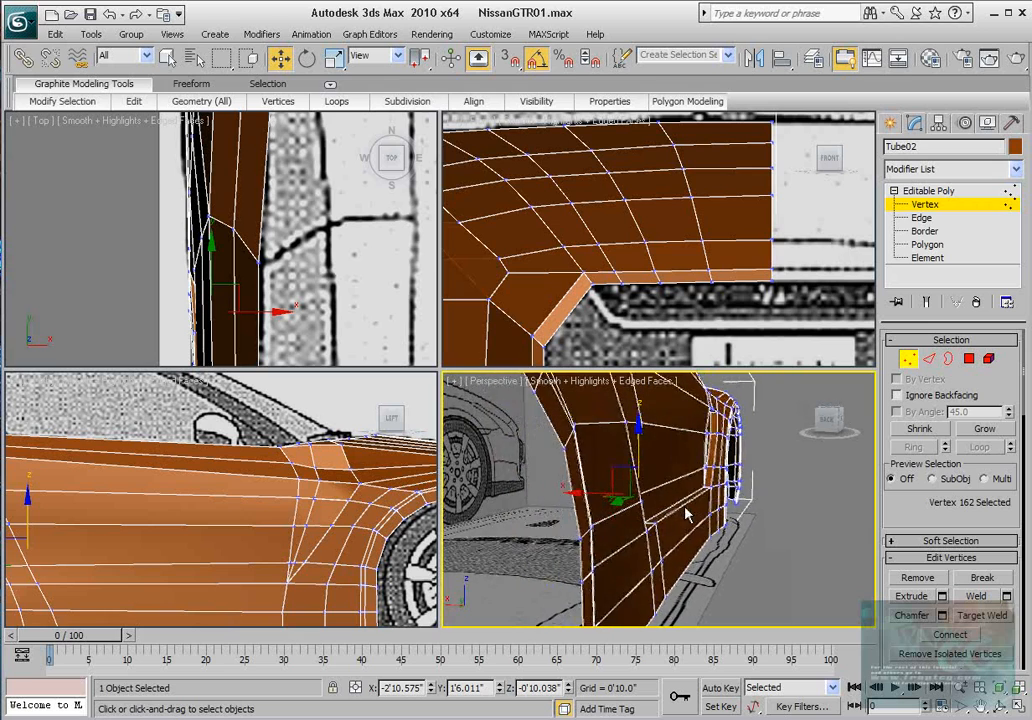
alt+middle_drag(688, 513, 673, 535)
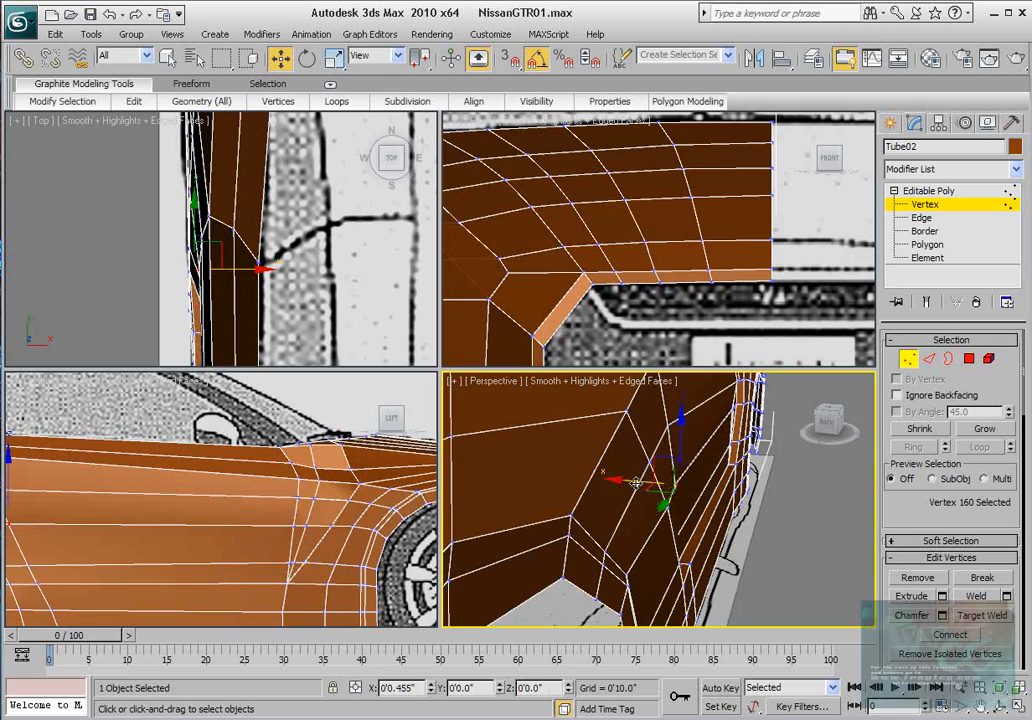
alt+middle_drag(635, 482, 730, 497)
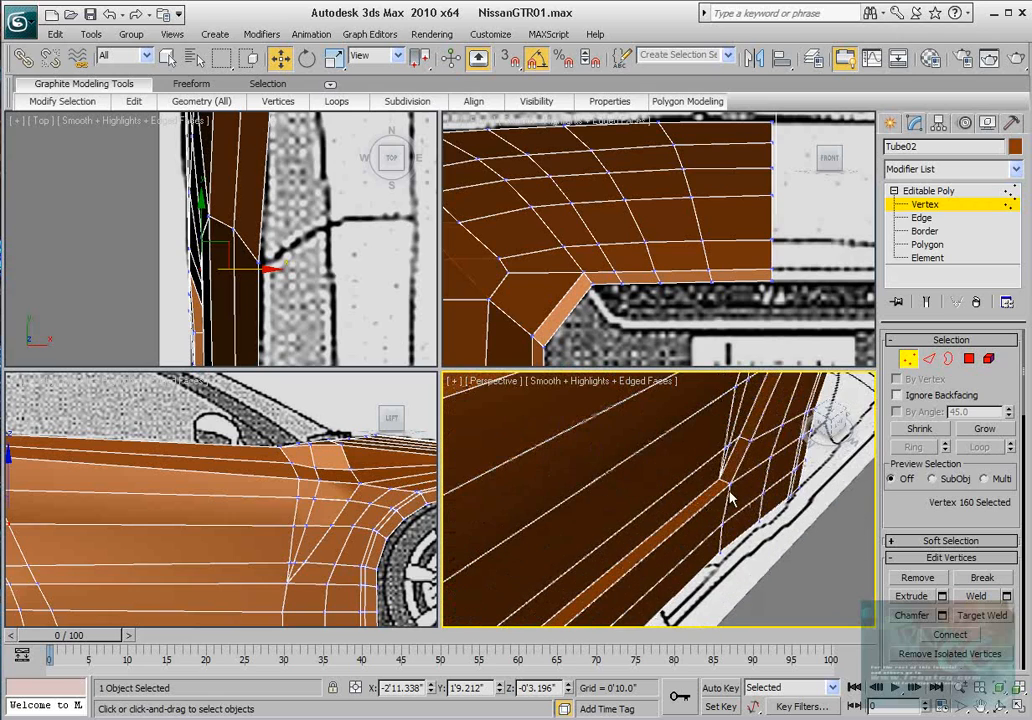
Step: Compare the vent with the reference photo, select the six vertices around its upper part, and shift them sideways outward
click(730, 485)
alt+middle_drag(733, 440, 527, 485)
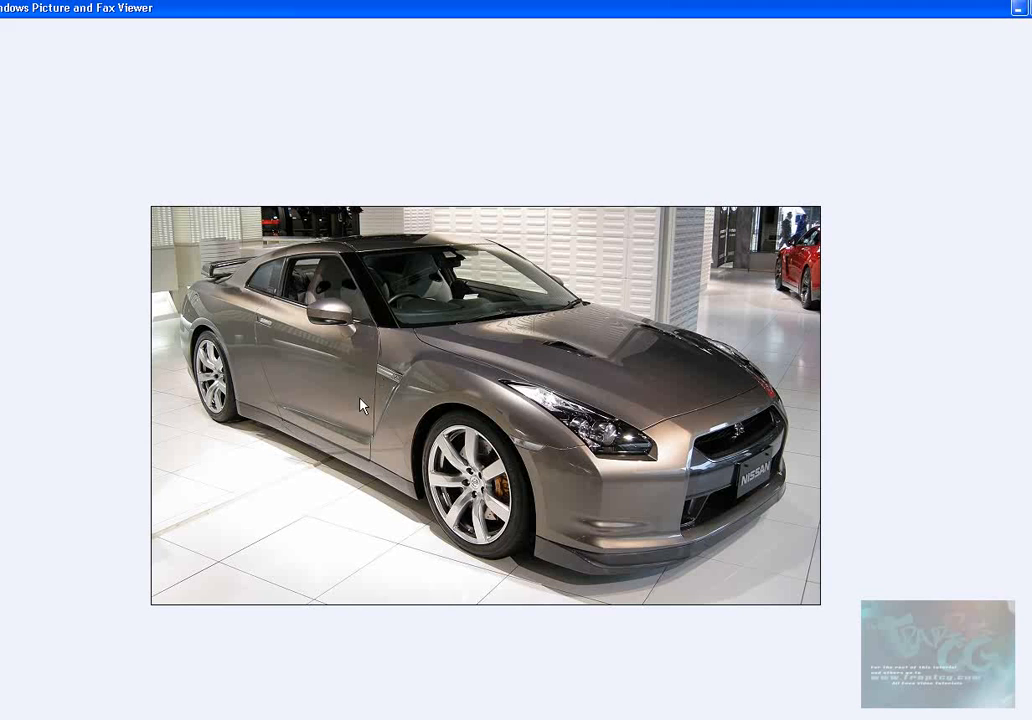
click(1021, 13)
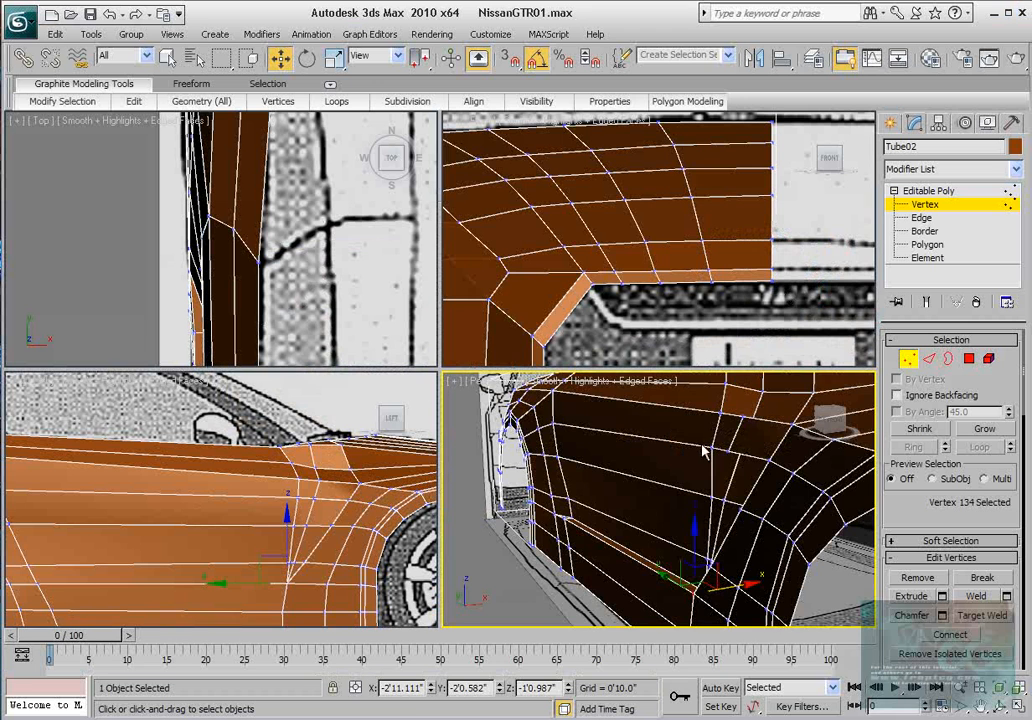
alt+middle_drag(720, 440, 675, 478)
click(652, 499)
ctrl+click(678, 499)
ctrl+click(651, 465)
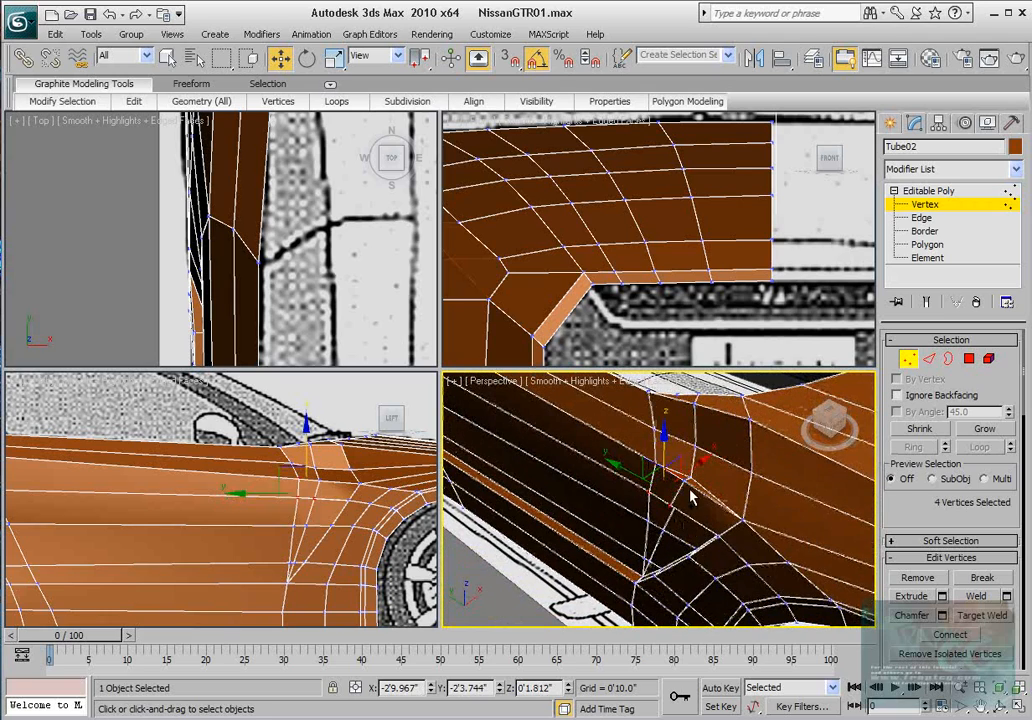
ctrl+click(690, 478)
alt+middle_drag(691, 477, 652, 475)
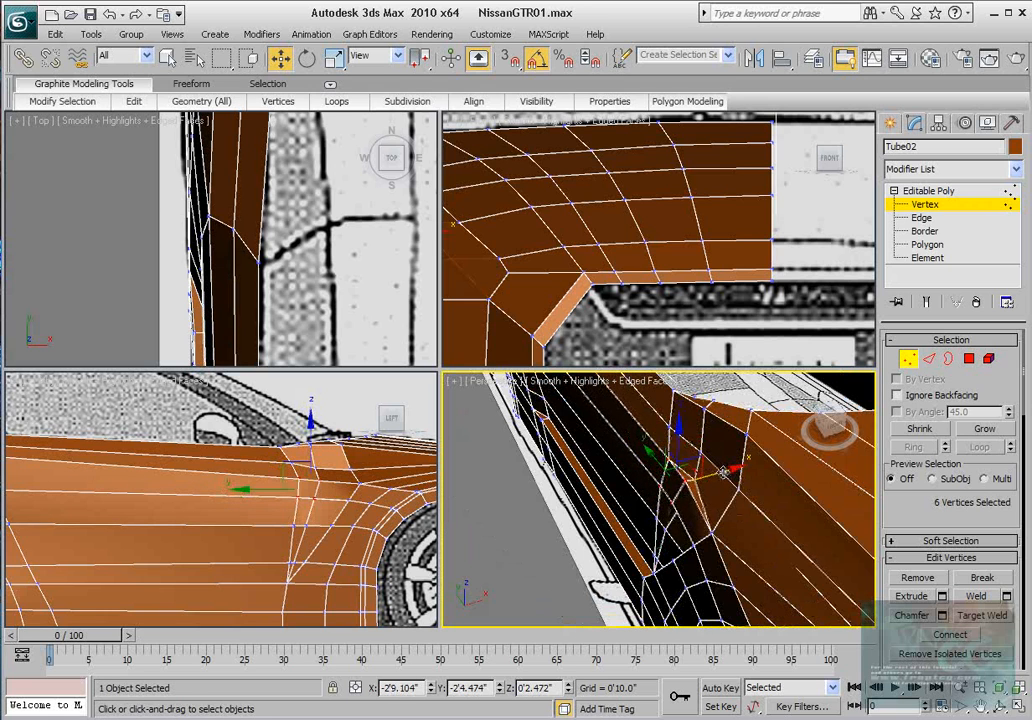
alt+middle_drag(719, 476, 782, 507)
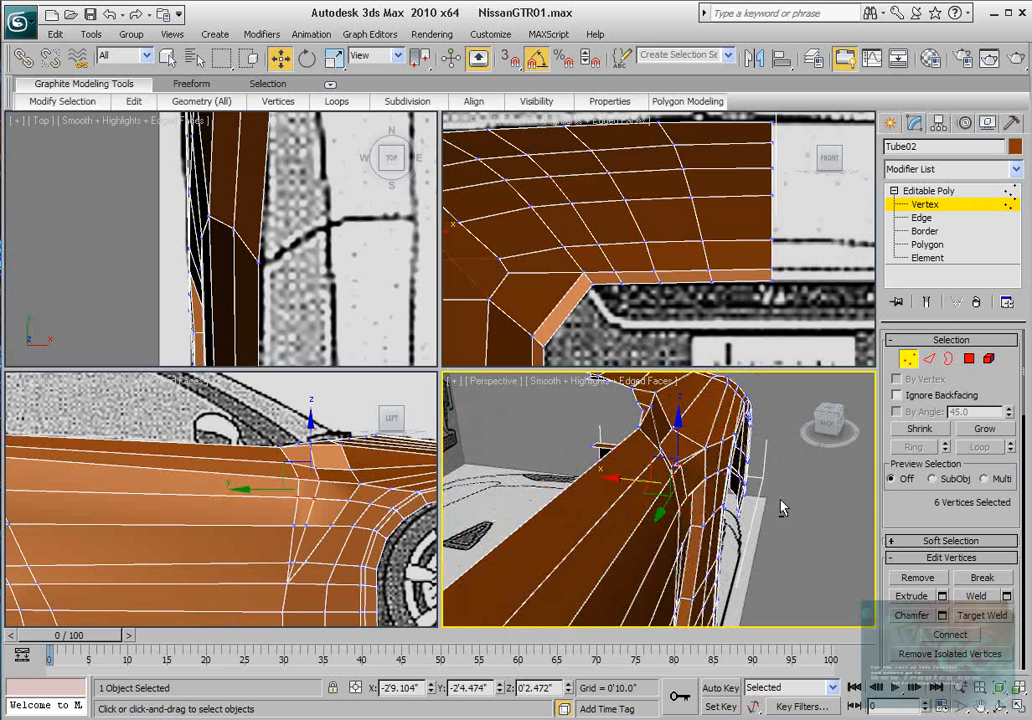
drag(684, 502, 694, 504)
Step: Try to move the vent's upper vertices together with one added lower vertex, undo it, and return to the six-vertex selection
alt+middle_drag(747, 511, 684, 530)
ctrl+click(667, 554)
drag(655, 510, 651, 502)
alt+middle_drag(651, 502, 669, 556)
key(ctrl+z)
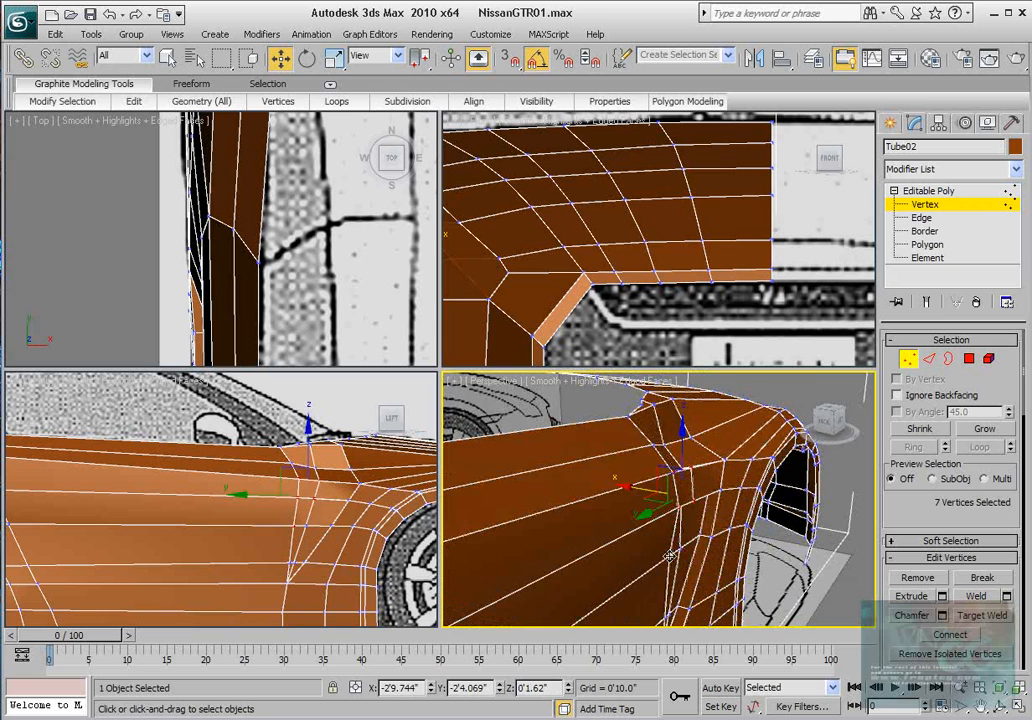
alt+drag(657, 549, 656, 549)
alt+middle_drag(656, 549, 712, 572)
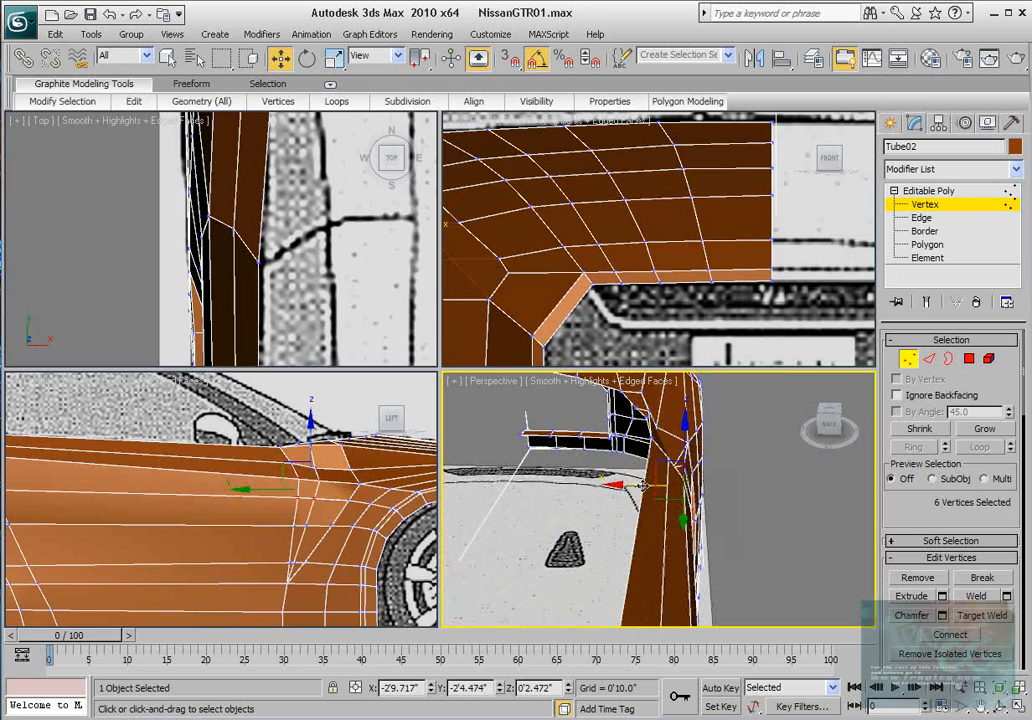
Step: Move the six vertices around the vent's upper part back inward to about X -2'9.166" and inspect the result
drag(641, 485, 652, 496)
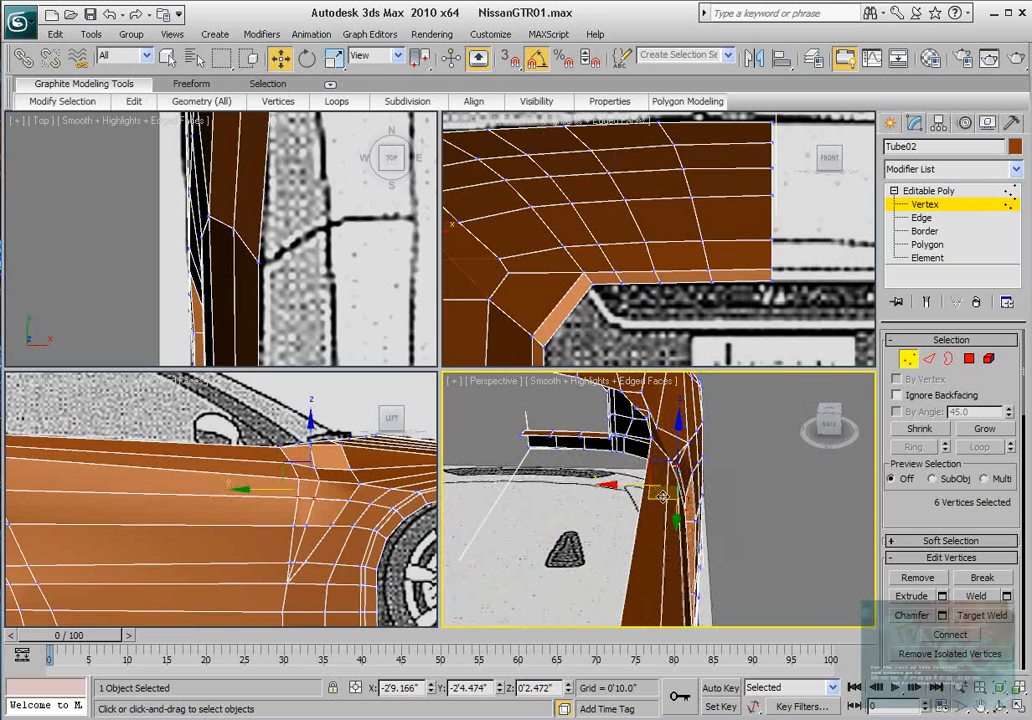
scroll(290, 225, down, 5)
scroll(290, 225, up, 6)
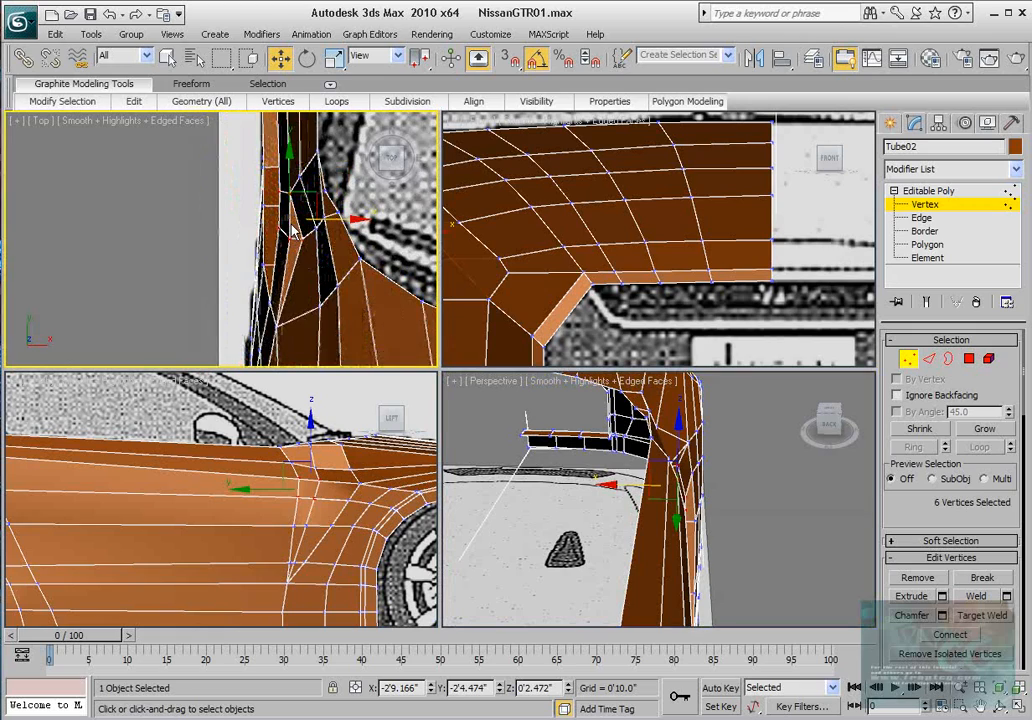
scroll(300, 235, up, 1)
alt+middle_drag(758, 563, 690, 550)
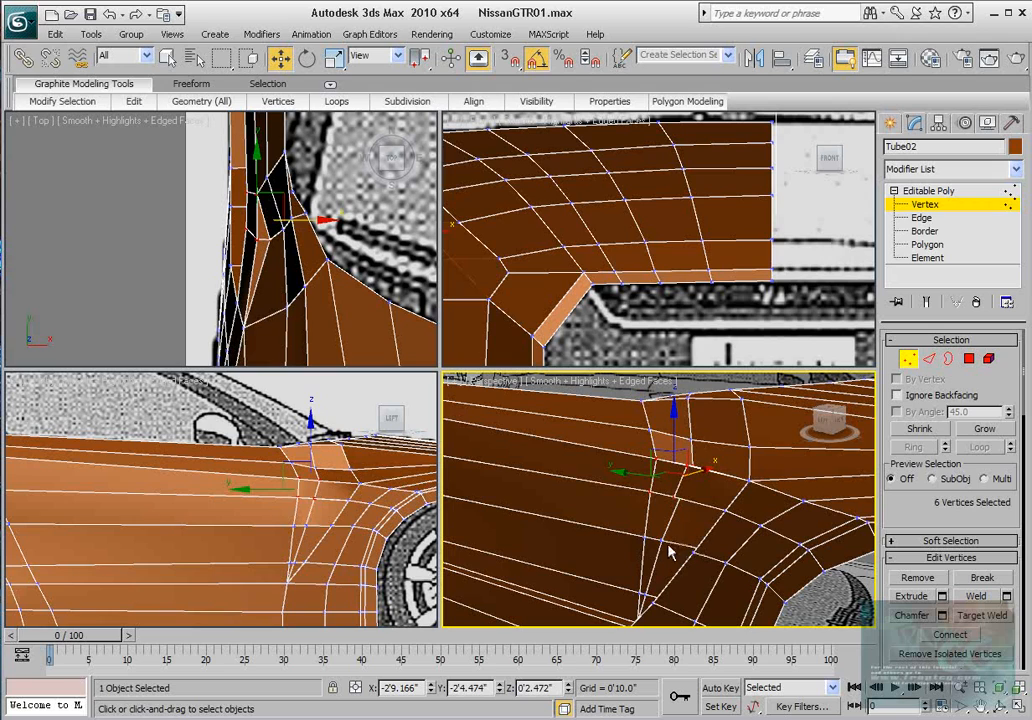
Step: Move the middle vertex inside the vent's crease strip inward by about 0.392" along X
click(664, 546)
key(alt+x)
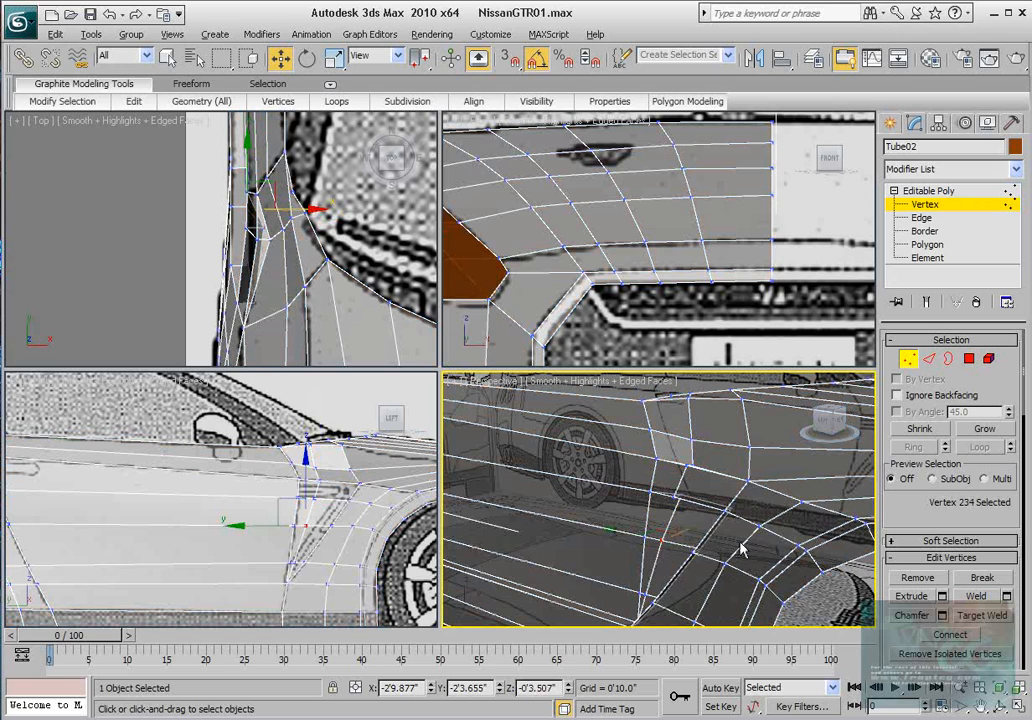
key(alt+x)
alt+middle_drag(705, 624, 705, 525)
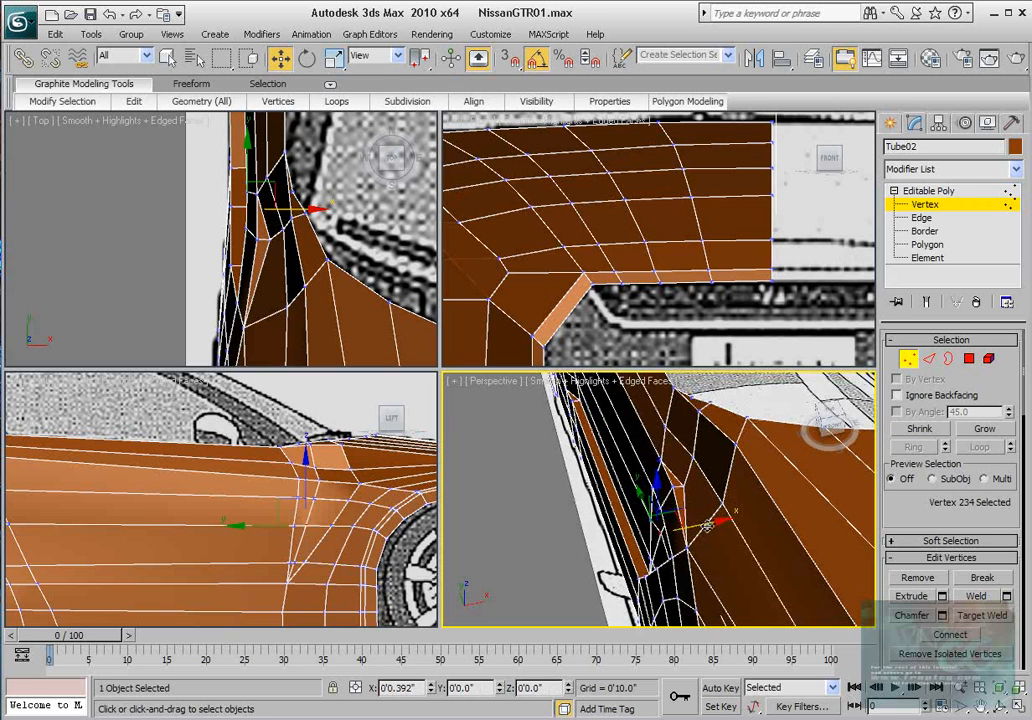
mouse_move(707, 525)
mouse_down()
mouse_move(656, 523)
mouse_move(690, 513)
mouse_up()
click(649, 519)
alt+middle_drag(688, 512, 843, 437)
click(669, 510)
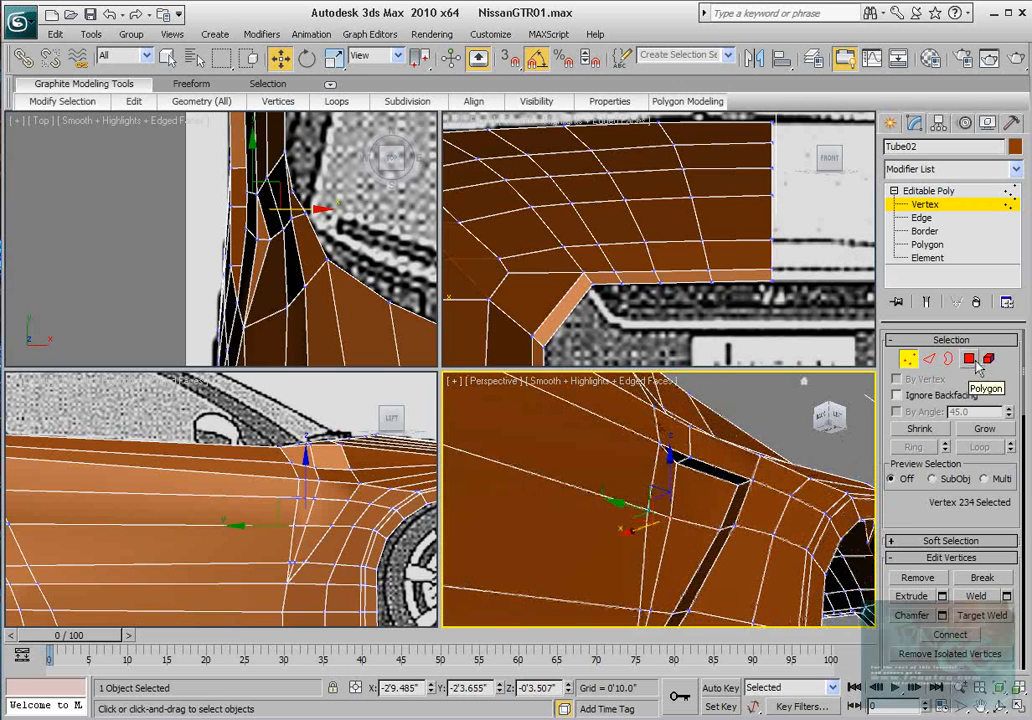
Step: Show the body polygons' triangulation diagonals with the Turn tool, examine them around the vent, and leave polygon editing
click(972, 361)
click(805, 430)
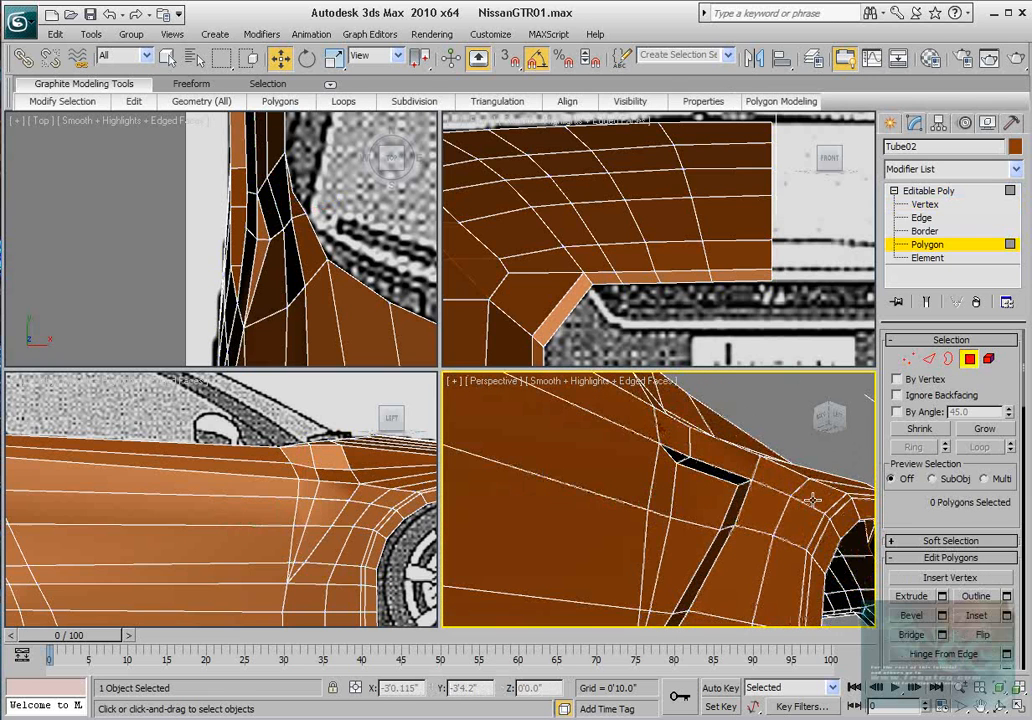
drag(986, 518, 985, 415)
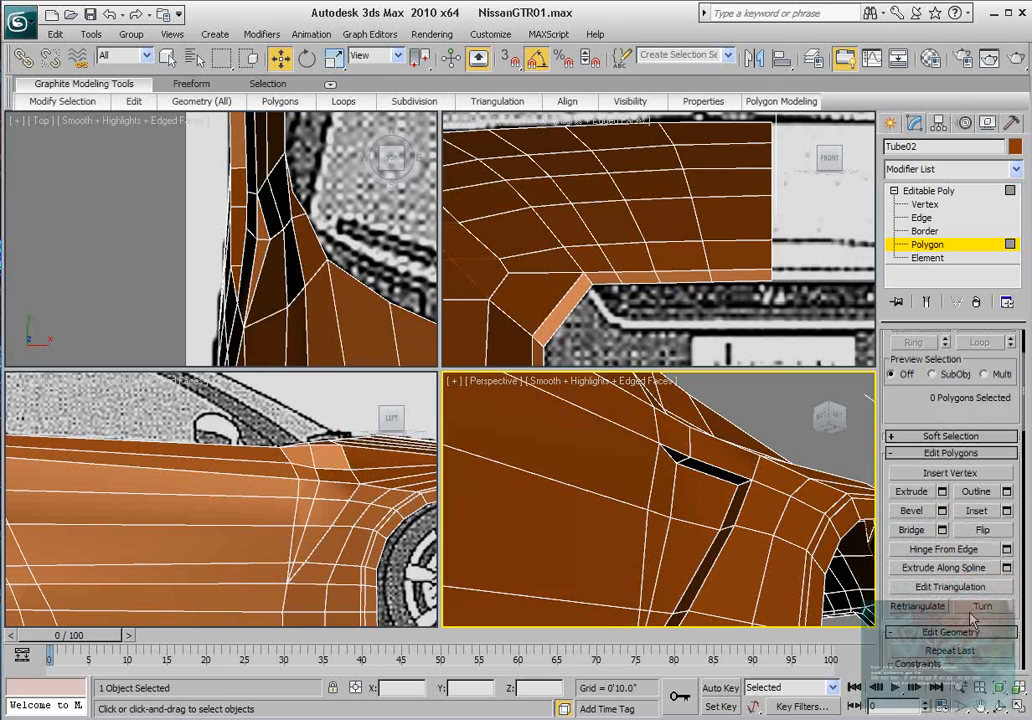
click(976, 607)
alt+middle_drag(665, 488, 665, 455)
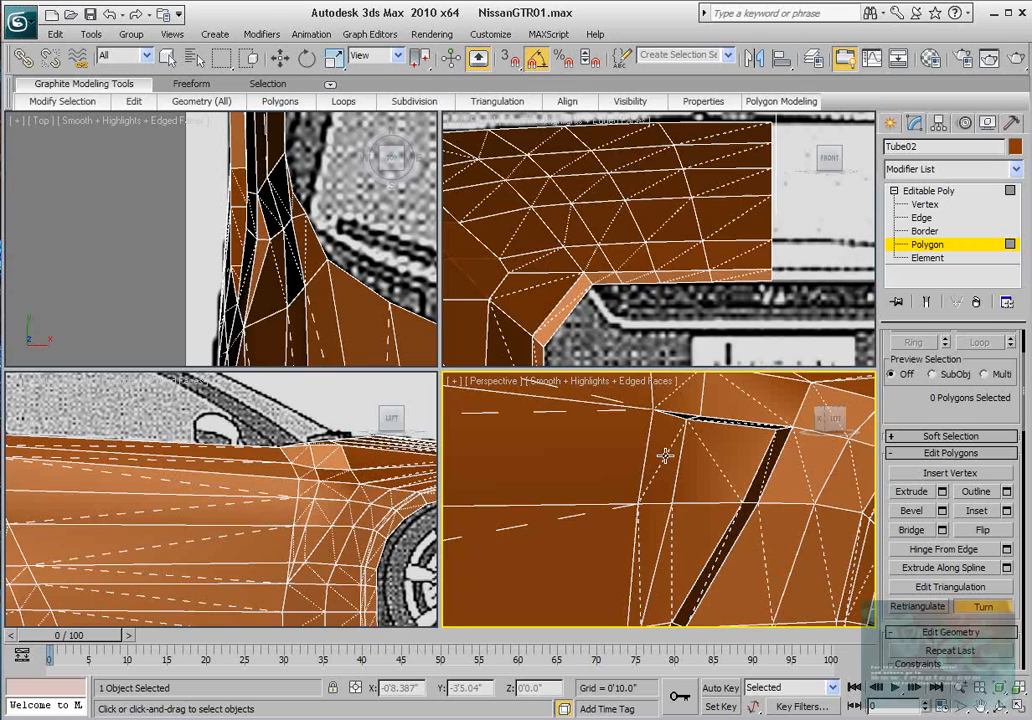
click(989, 608)
scroll(770, 550, down, 4)
alt+middle_drag(726, 548, 680, 555)
scroll(679, 538, down, 5)
click(942, 245)
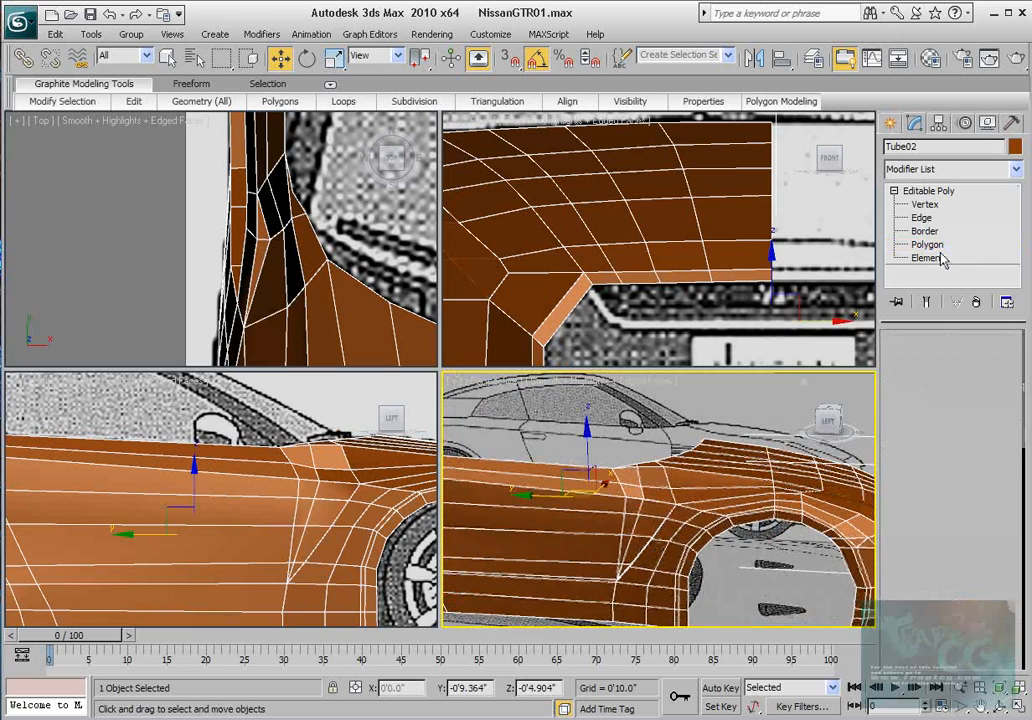
scroll(676, 560, down, 3)
scroll(690, 520, up, 5)
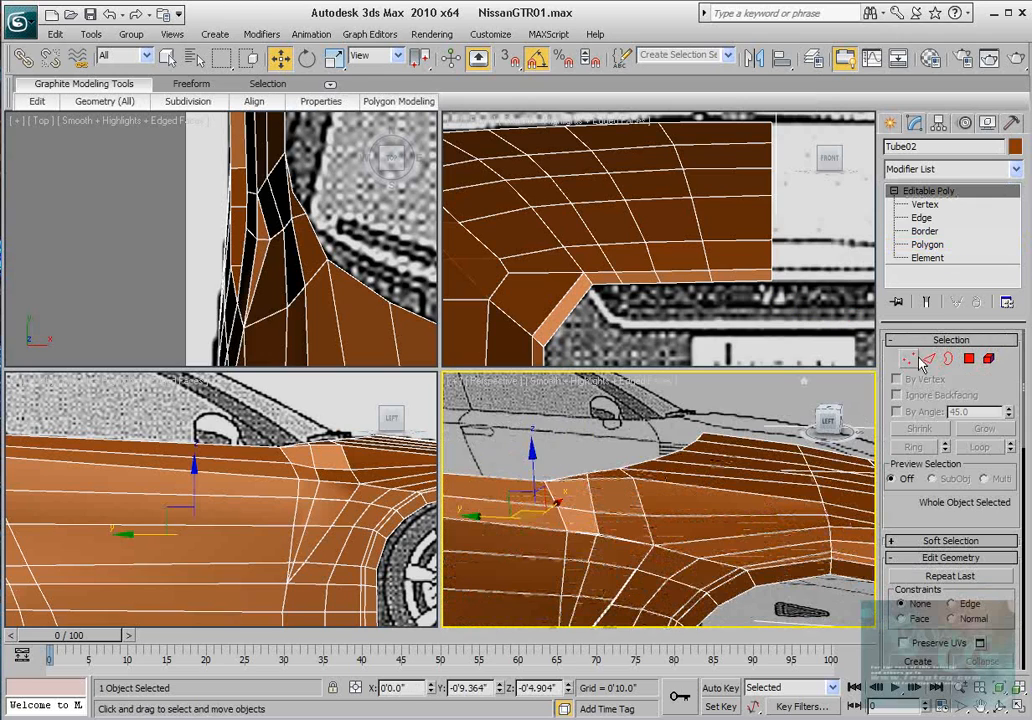
Step: Return to vertex editing and compare the vent and front fender mesh with the blueprint using the body's see-through display
click(909, 360)
alt+middle_drag(659, 518, 659, 483)
key(alt+x)
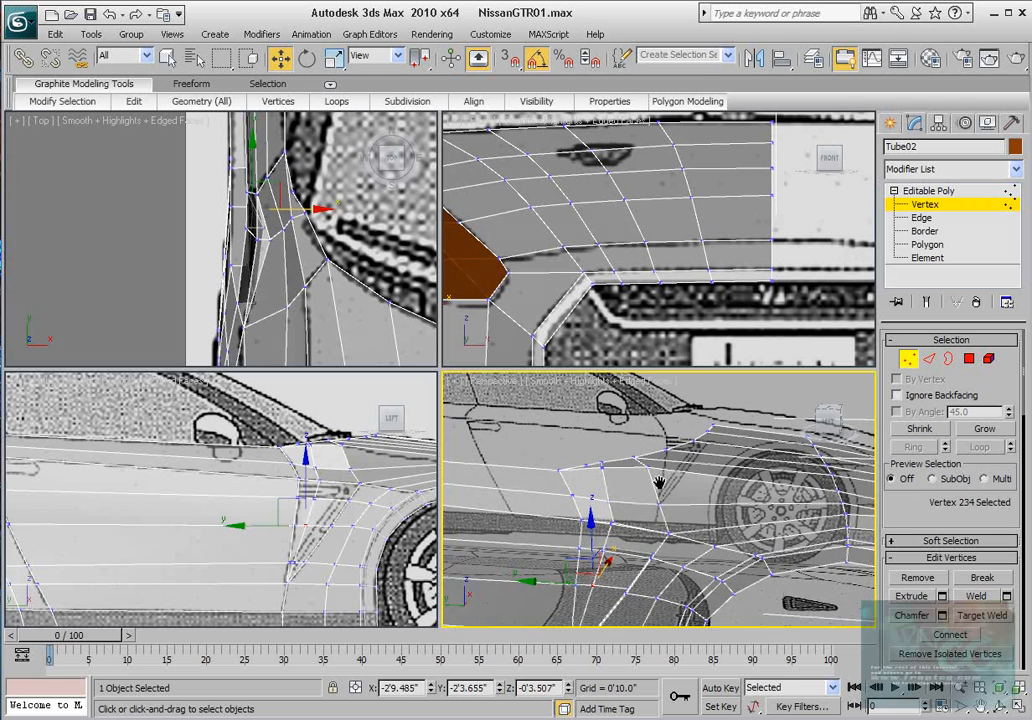
middle_drag(410, 473, 257, 485)
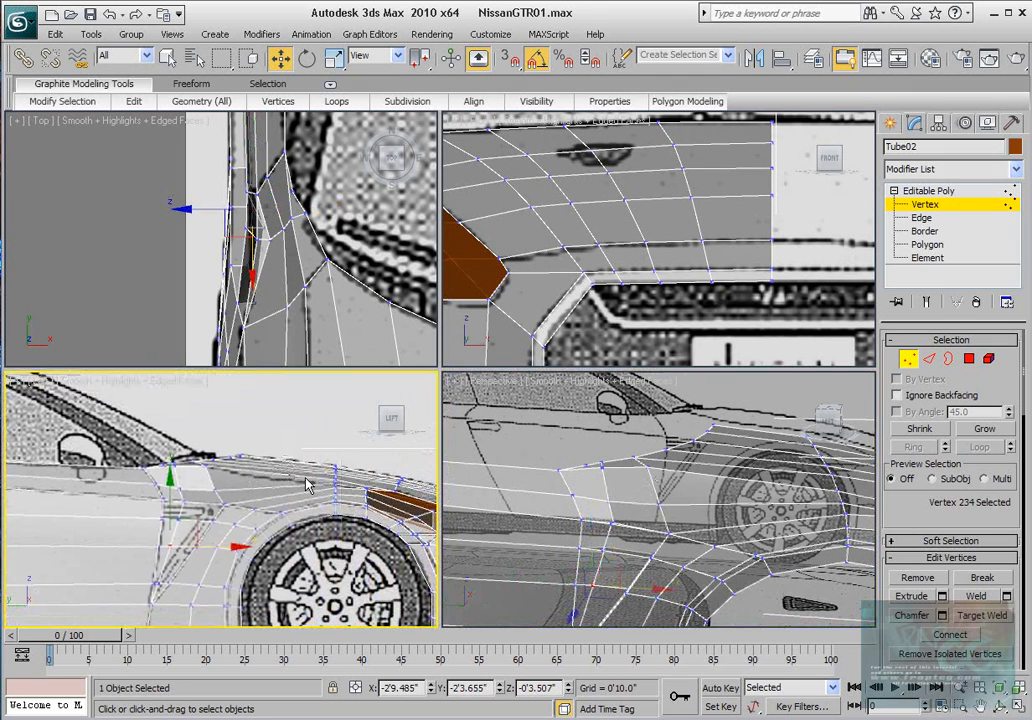
scroll(295, 261, up, 3)
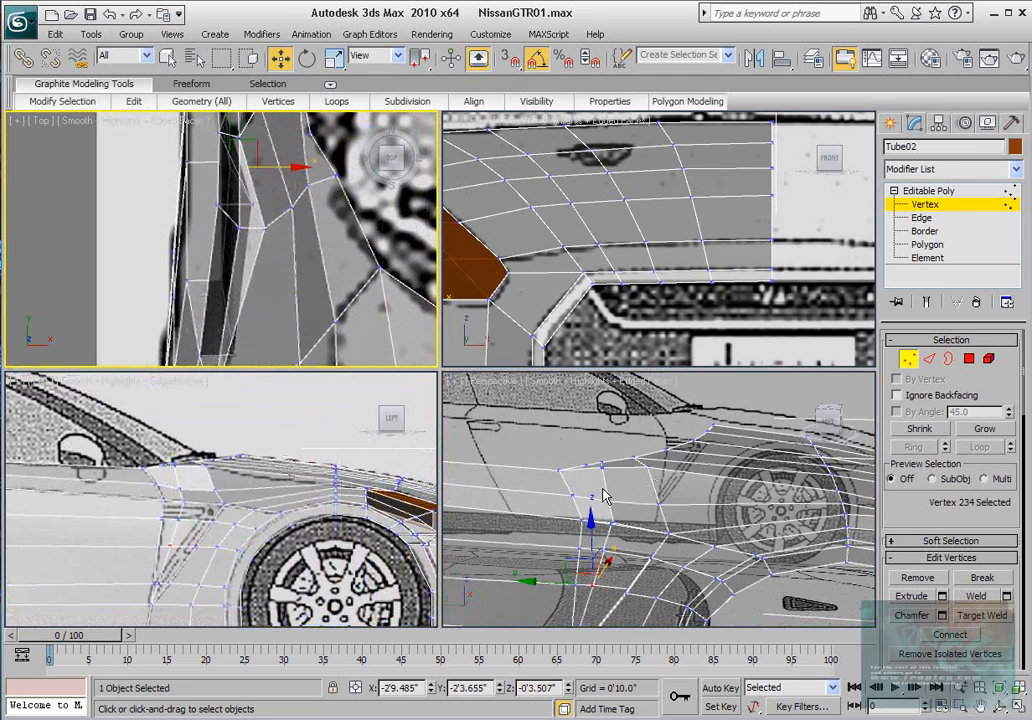
middle_drag(661, 538, 499, 559)
key(alt+x)
Step: Select the inner vertex at the vent's top and compare the fender's shape there with the GT-R reference photo
click(556, 486)
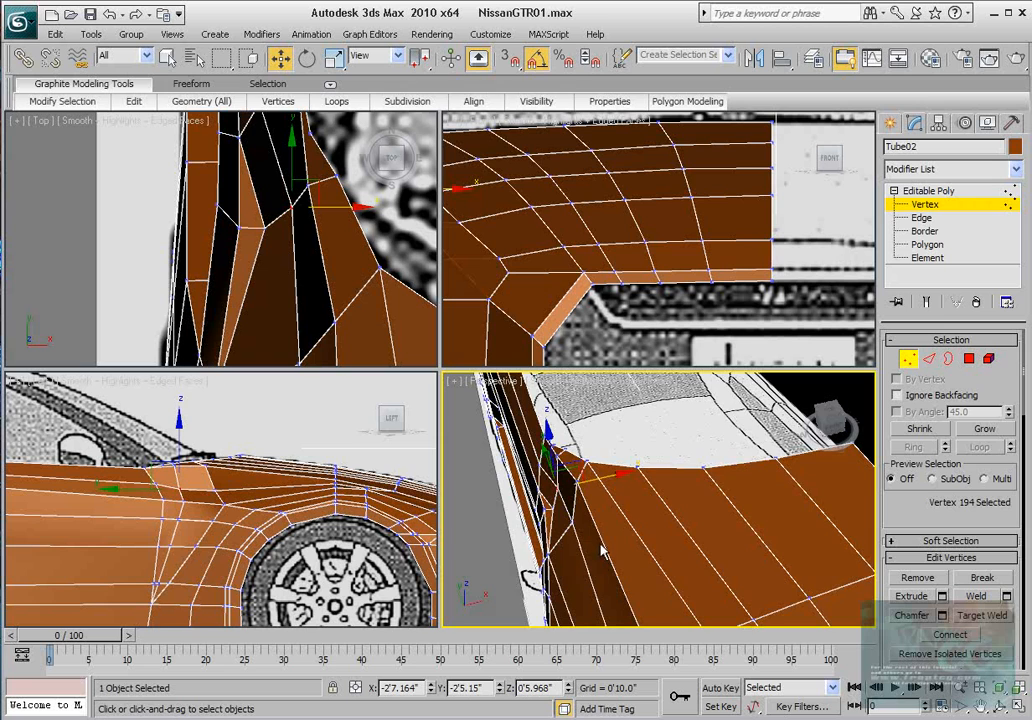
alt+middle_drag(603, 551, 634, 492)
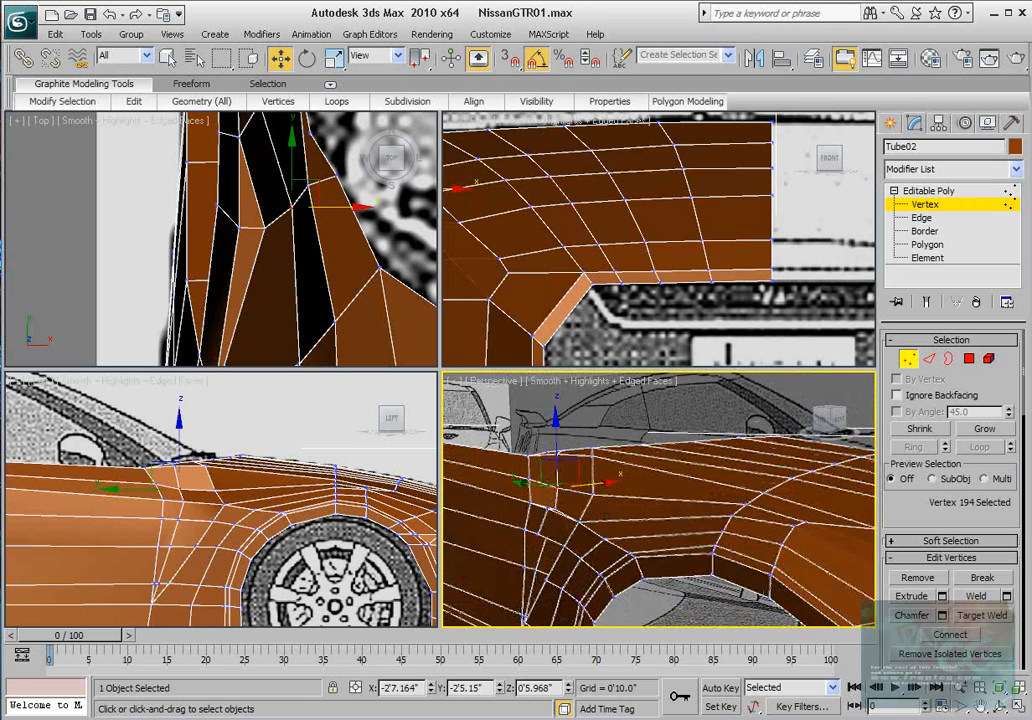
click(238, 719)
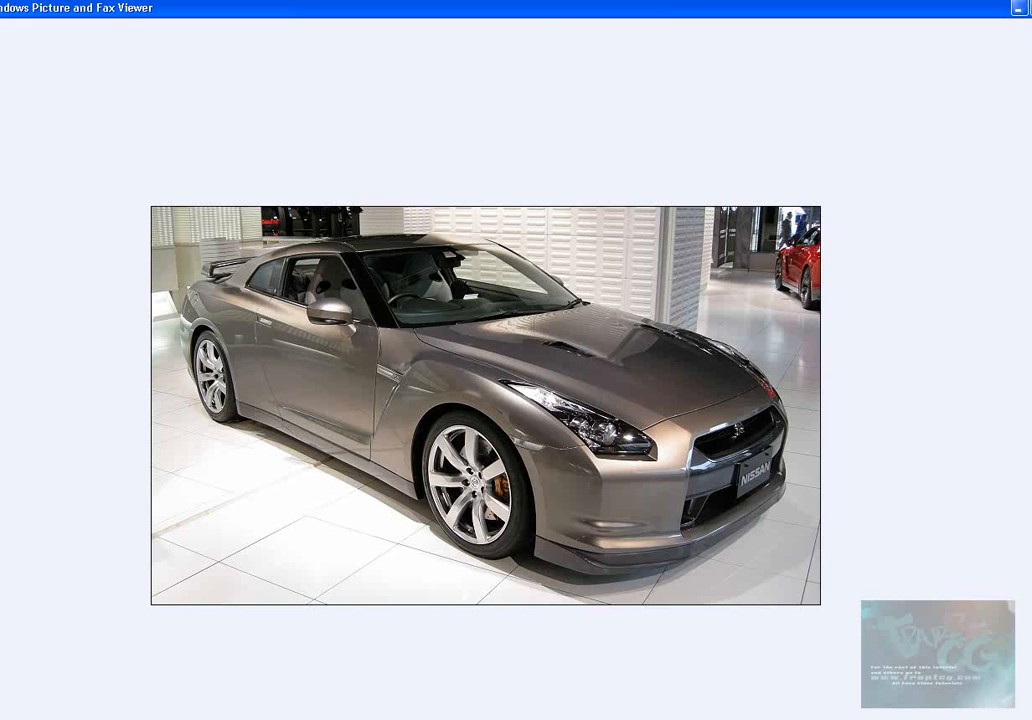
click(1019, 9)
scroll(231, 507, up, 4)
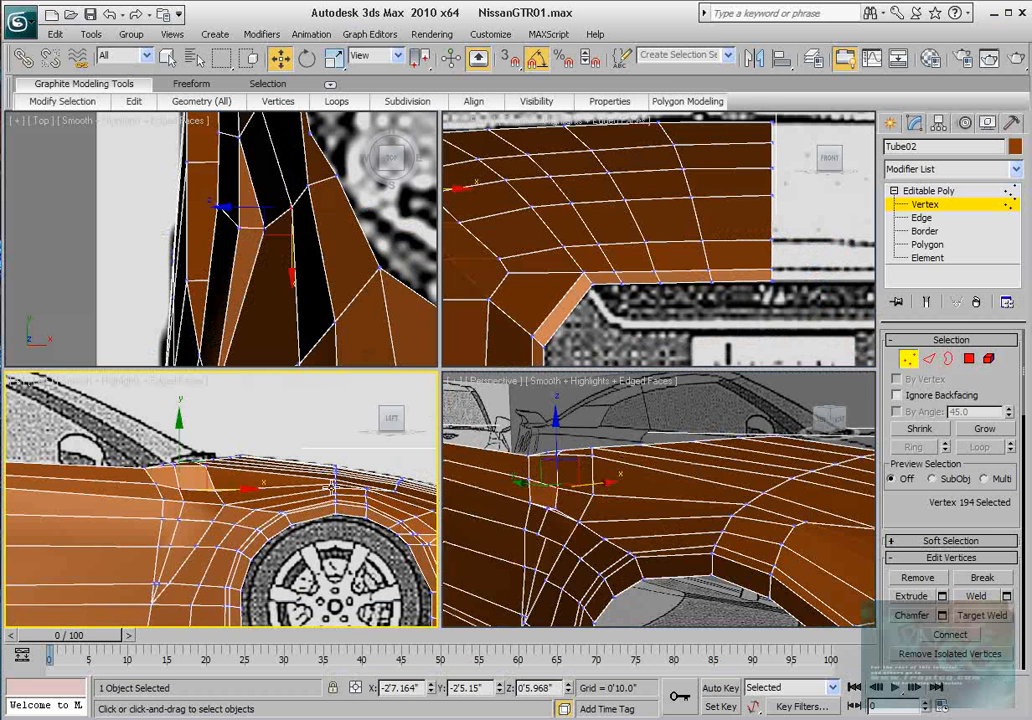
Step: Make the body see-through over the blueprint around the bonnet and front fender
middle_drag(397, 540, 353, 527)
scroll(335, 248, down, 8)
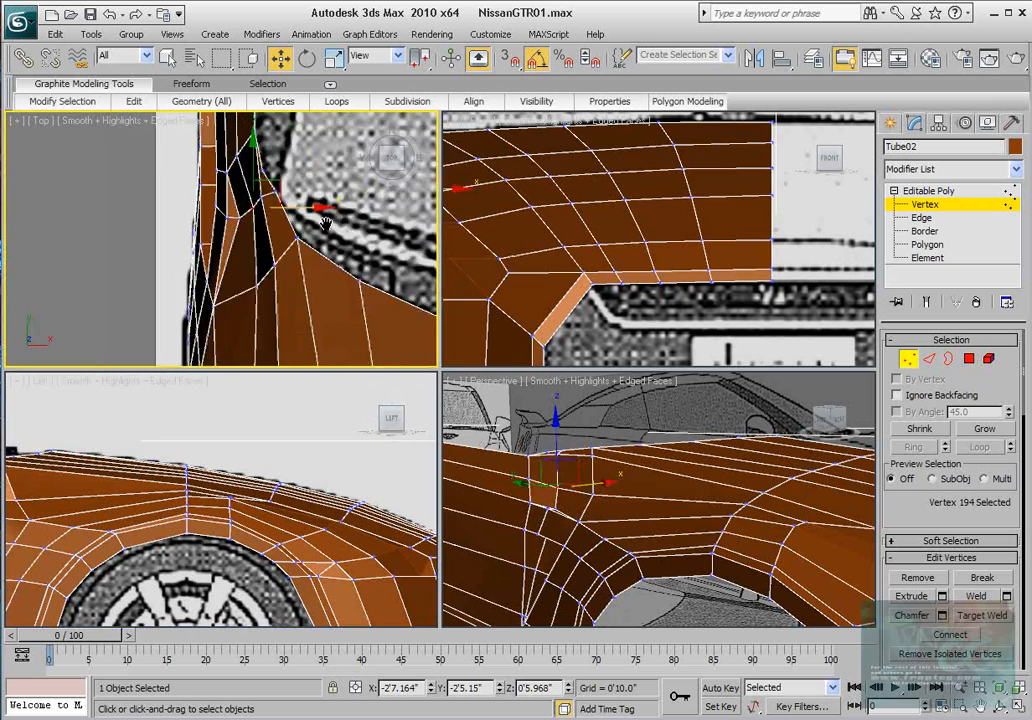
middle_drag(311, 316, 300, 232)
key(alt+x)
scroll(293, 270, up, 3)
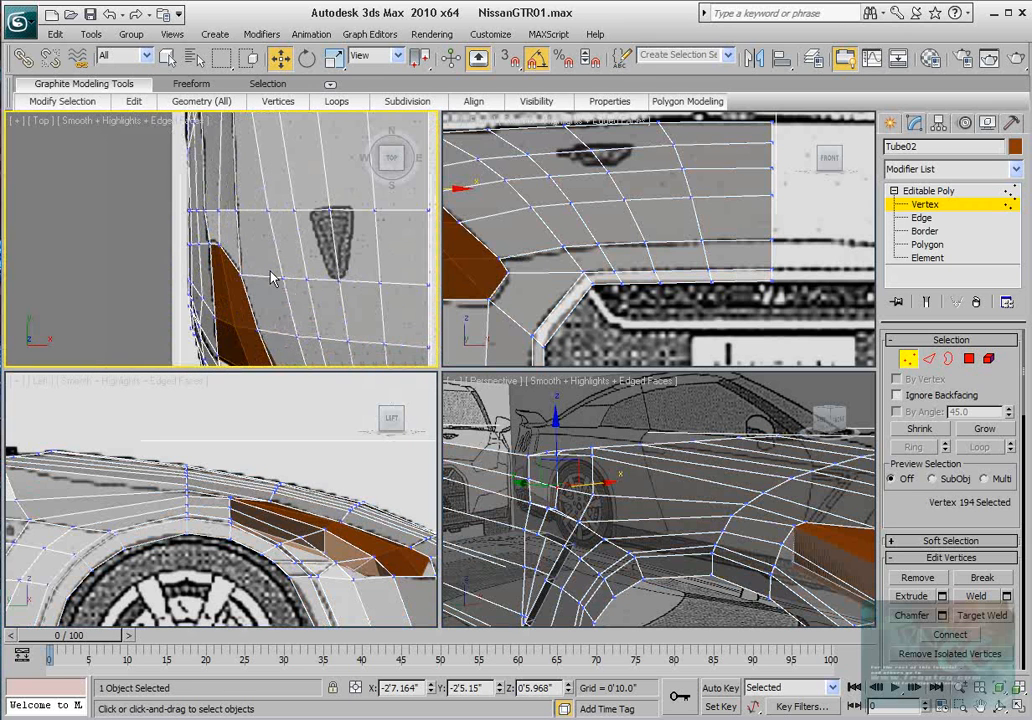
middle_drag(271, 279, 286, 323)
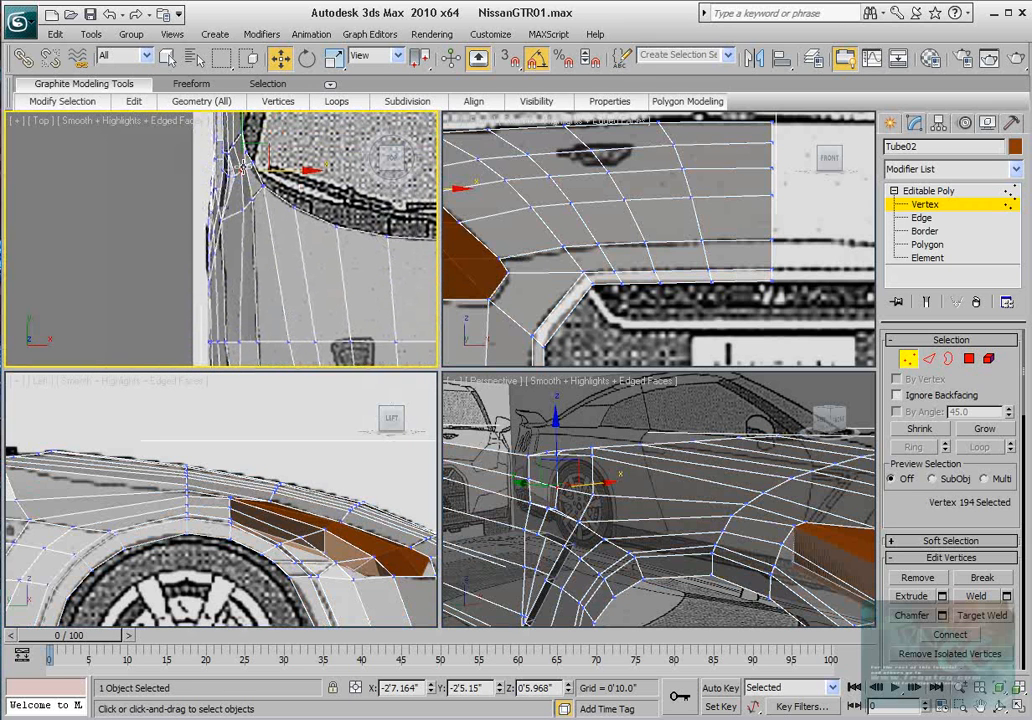
Step: Move the fender-top vertex beside the windshield's lower corner inward by about 0.19" along X, viewed from above
middle_drag(266, 261, 240, 240)
scroll(286, 295, up, 2)
mouse_move(228, 171)
middle_down()
mouse_move(257, 234)
mouse_move(251, 205)
middle_up()
scroll(256, 225, up, 2)
click(253, 196)
scroll(270, 268, down, 2)
scroll(247, 247, down, 3)
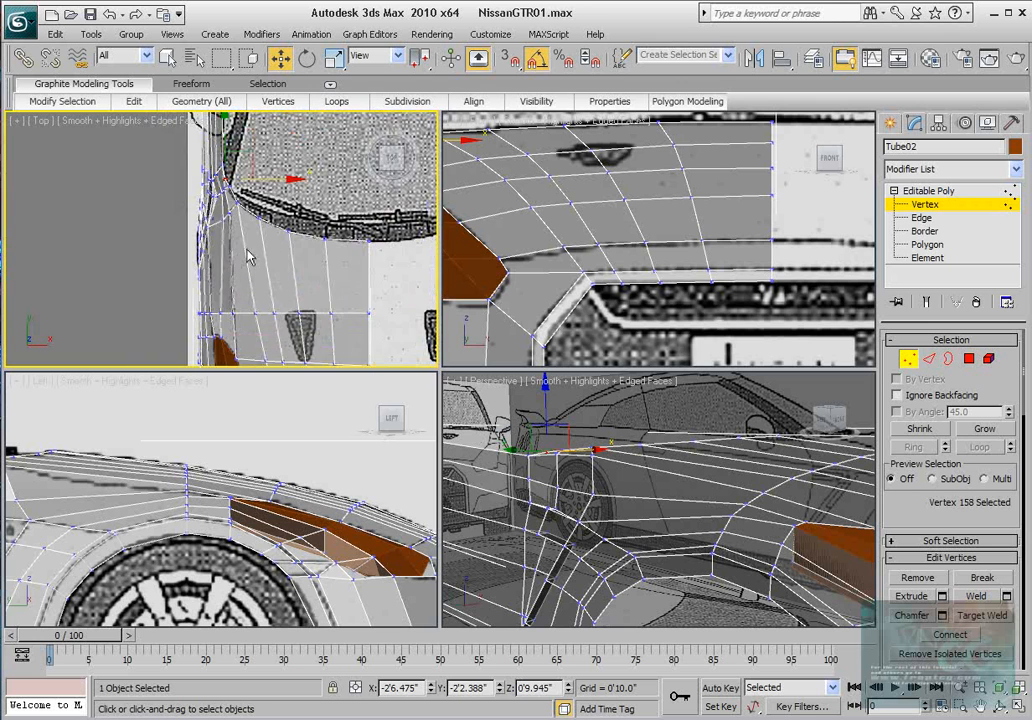
scroll(247, 262, up, 1)
mouse_move(248, 266)
middle_down()
mouse_move(247, 230)
mouse_move(248, 325)
middle_up()
scroll(249, 232, up, 2)
middle_drag(240, 188, 228, 221)
drag(216, 163, 229, 143)
mouse_move(223, 218)
middle_down()
mouse_move(223, 232)
mouse_move(224, 214)
middle_up()
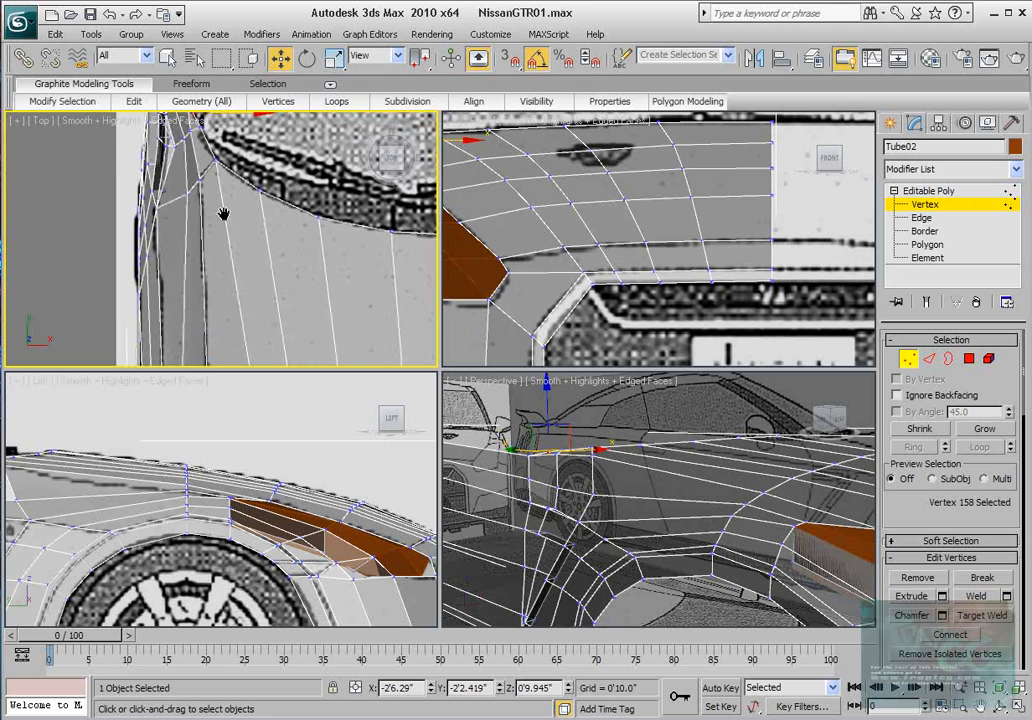
Step: Cut a new edge along the bonnet's outer side from the cross row near the intake to the fender-top vertex by the windshield corner, and leave Cut
scroll(223, 230, down, 2)
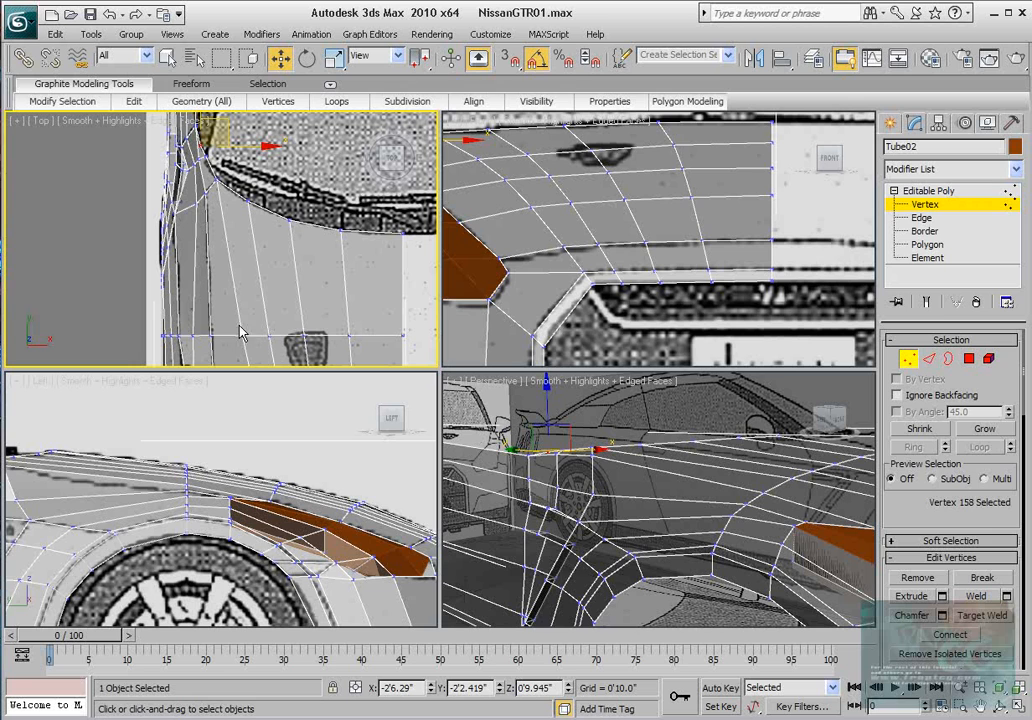
scroll(924, 503, down, 5)
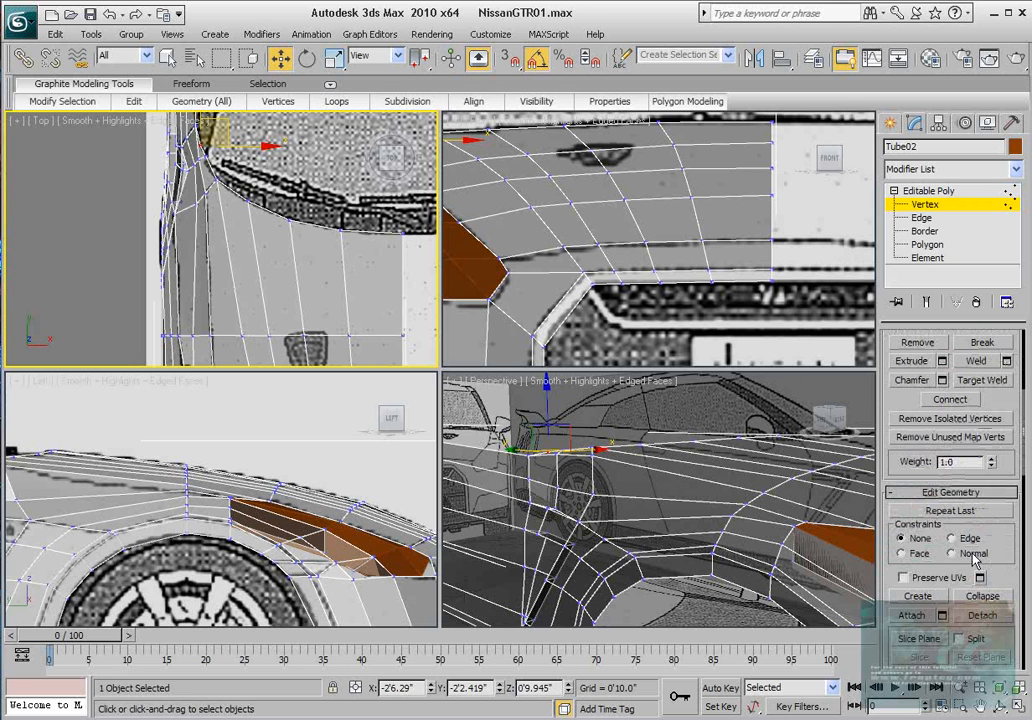
scroll(982, 580, down, 4)
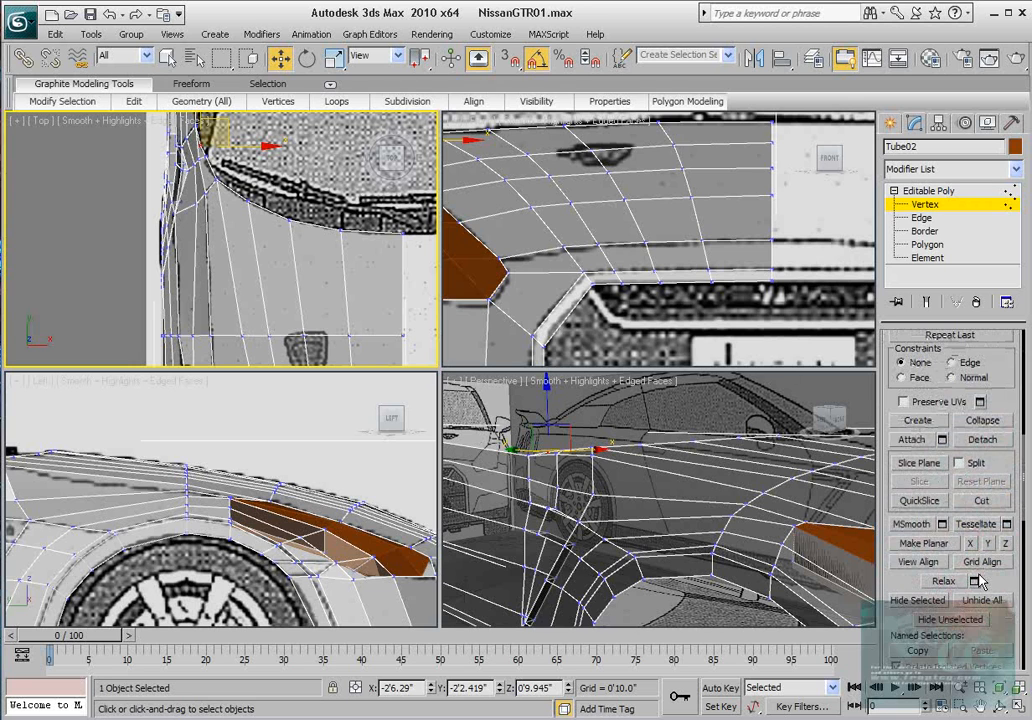
click(988, 506)
middle_drag(243, 261, 257, 274)
click(256, 351)
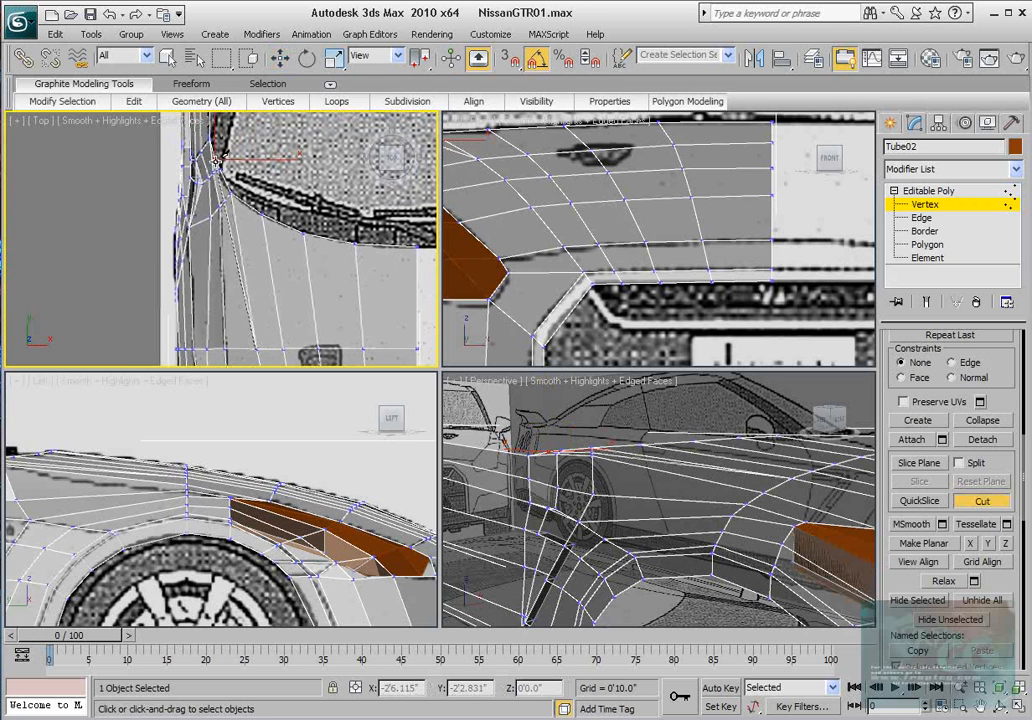
scroll(224, 150, up, 5)
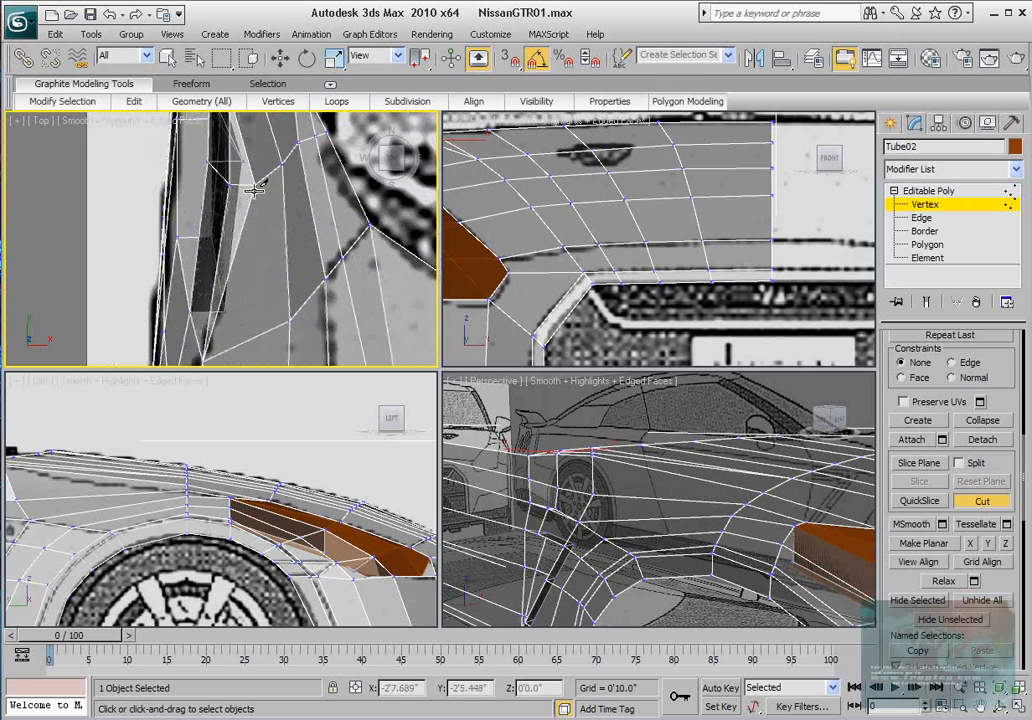
scroll(221, 300, down, 3)
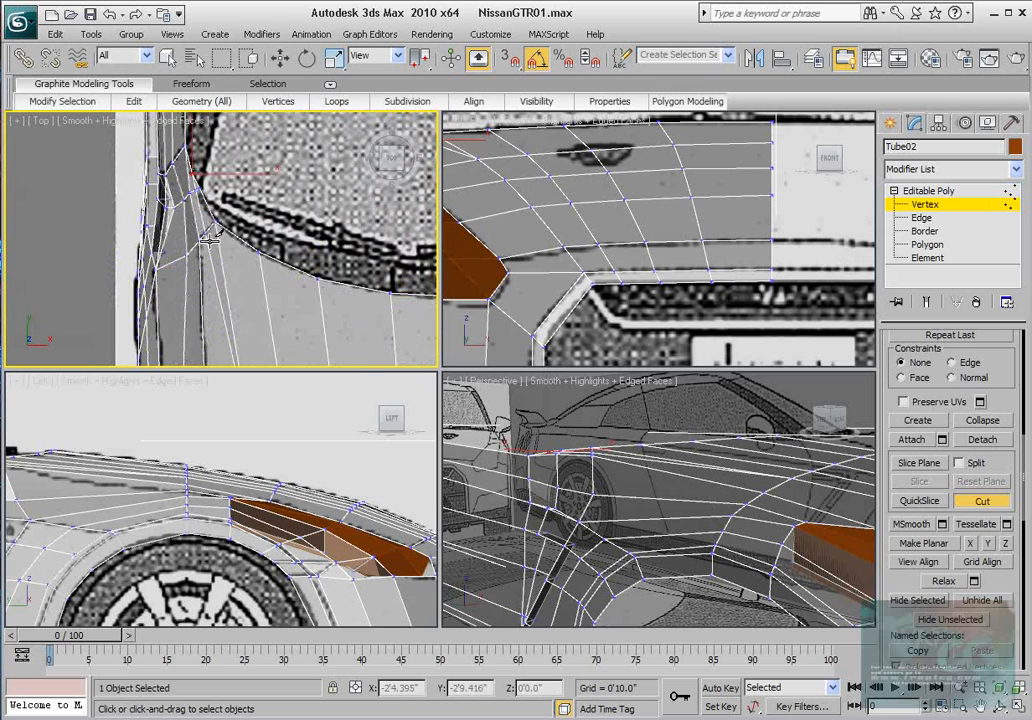
alt+middle_drag(557, 405, 700, 494)
alt+middle_drag(576, 441, 741, 455)
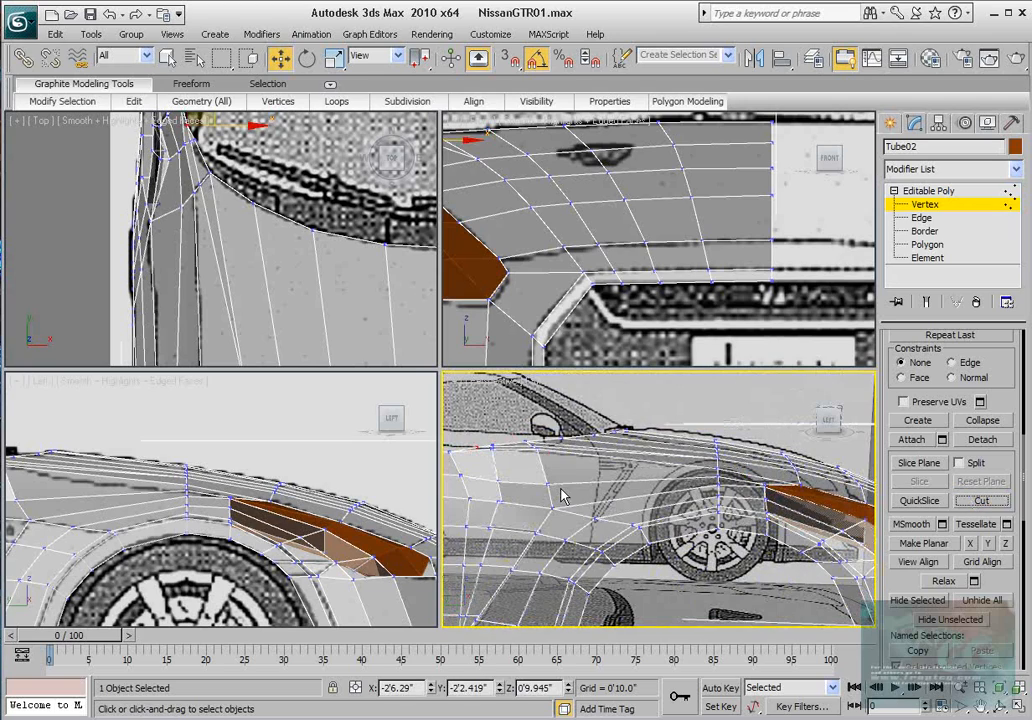
key(w)
Step: Select the fender-top vertex just ahead of the windshield corner and raise it slightly along the blueprint's side profile
scroll(357, 499, up, 8)
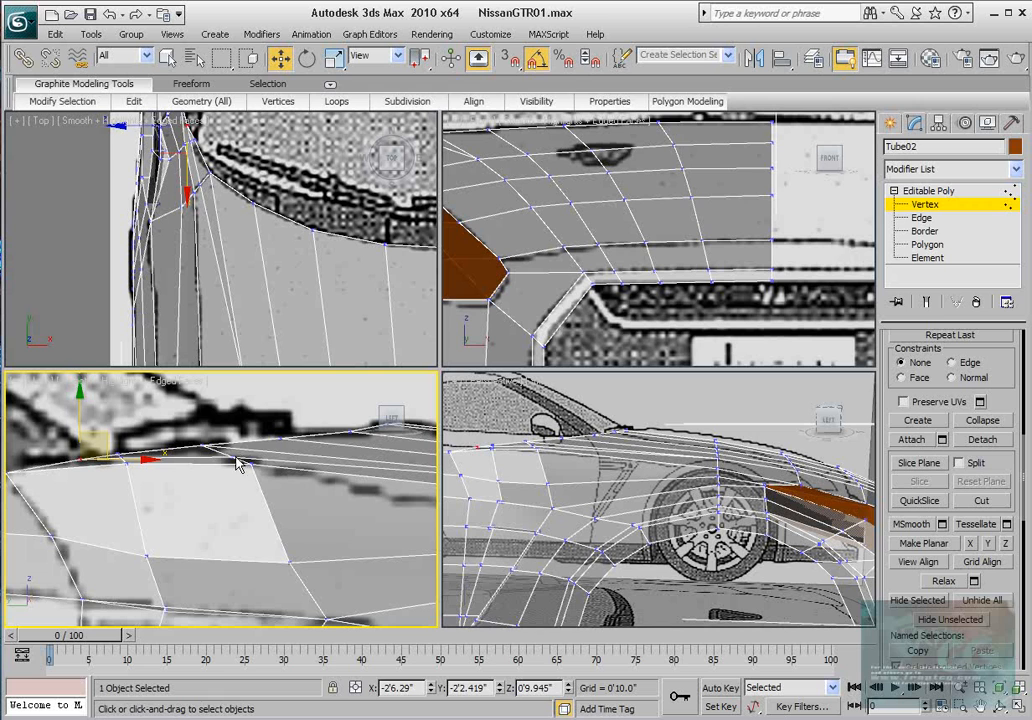
drag(240, 462, 235, 412)
scroll(227, 199, up, 4)
middle_drag(226, 203, 228, 213)
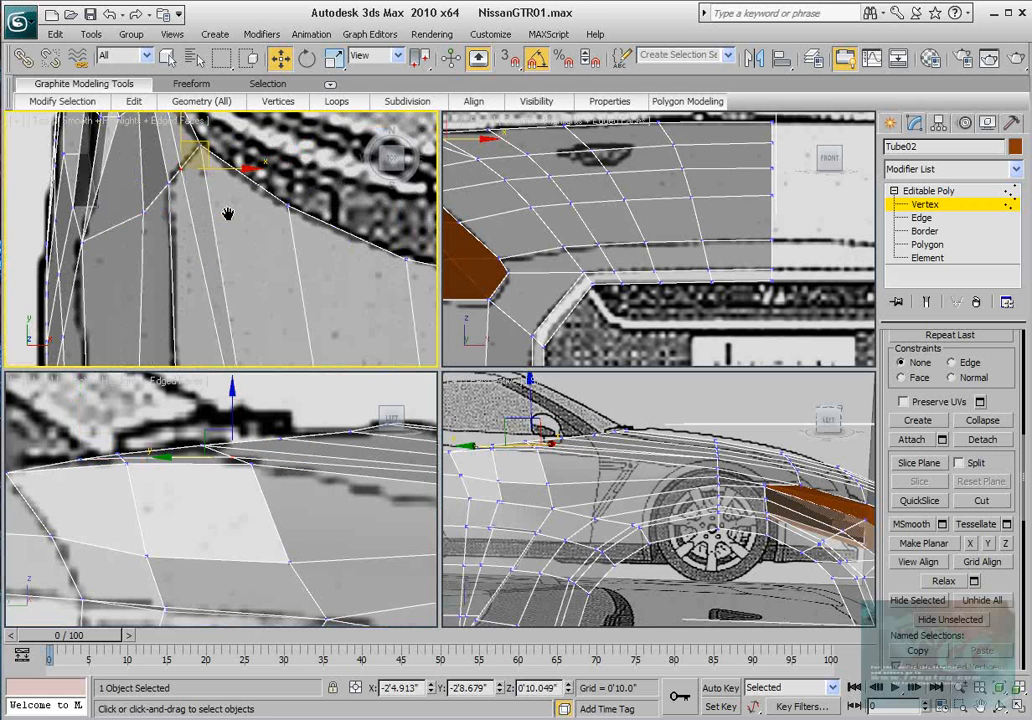
right_click(234, 419)
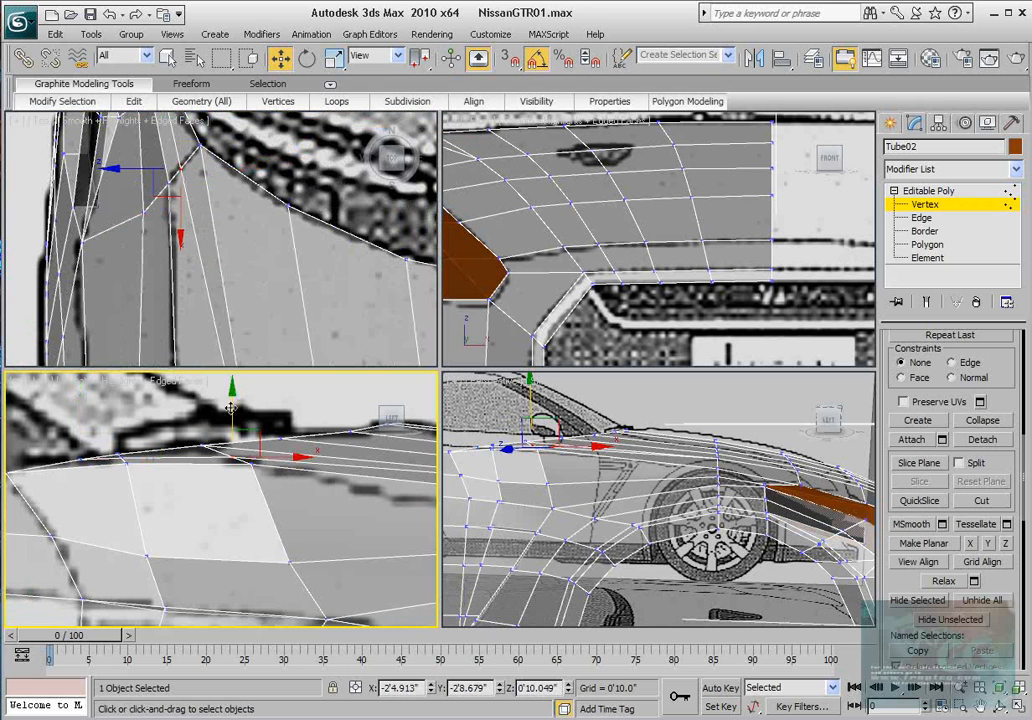
drag(231, 409, 230, 398)
Step: Raise the vertex behind it to about Z 0'10.11" and lower the crease vertex in front to about Z 0'9.755"
click(120, 457)
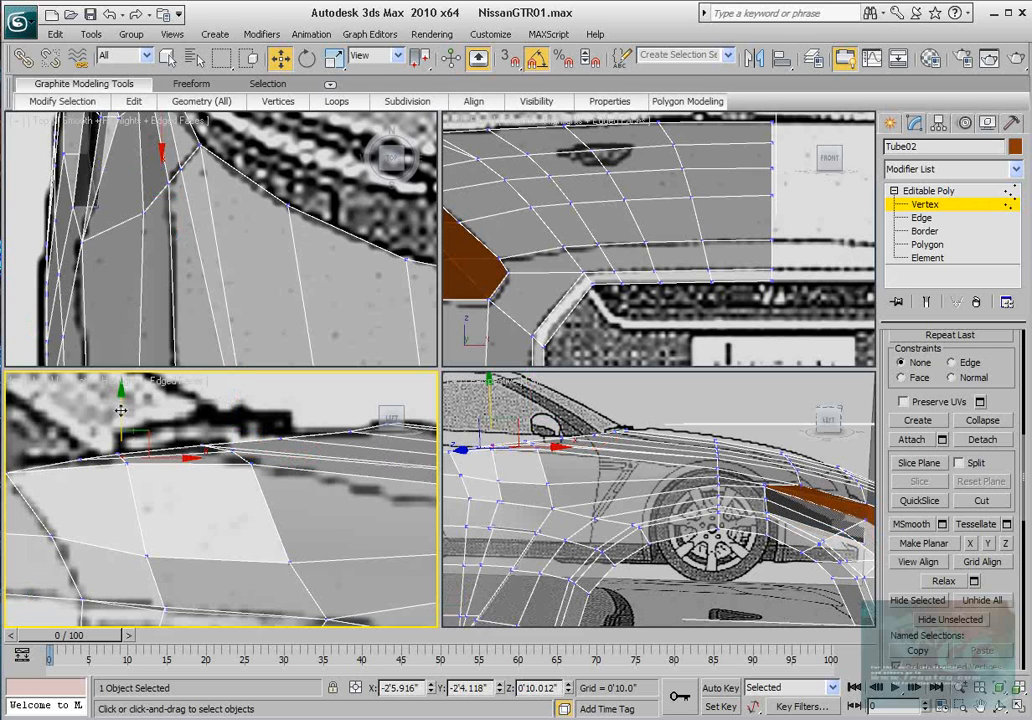
drag(120, 408, 120, 406)
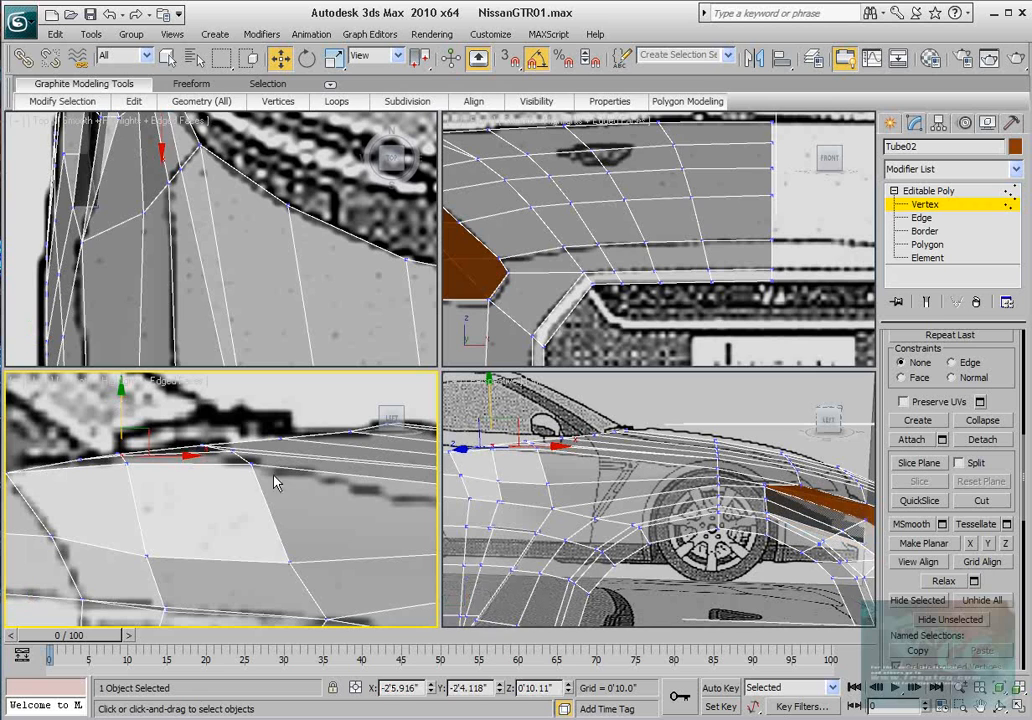
click(248, 458)
drag(250, 424, 254, 432)
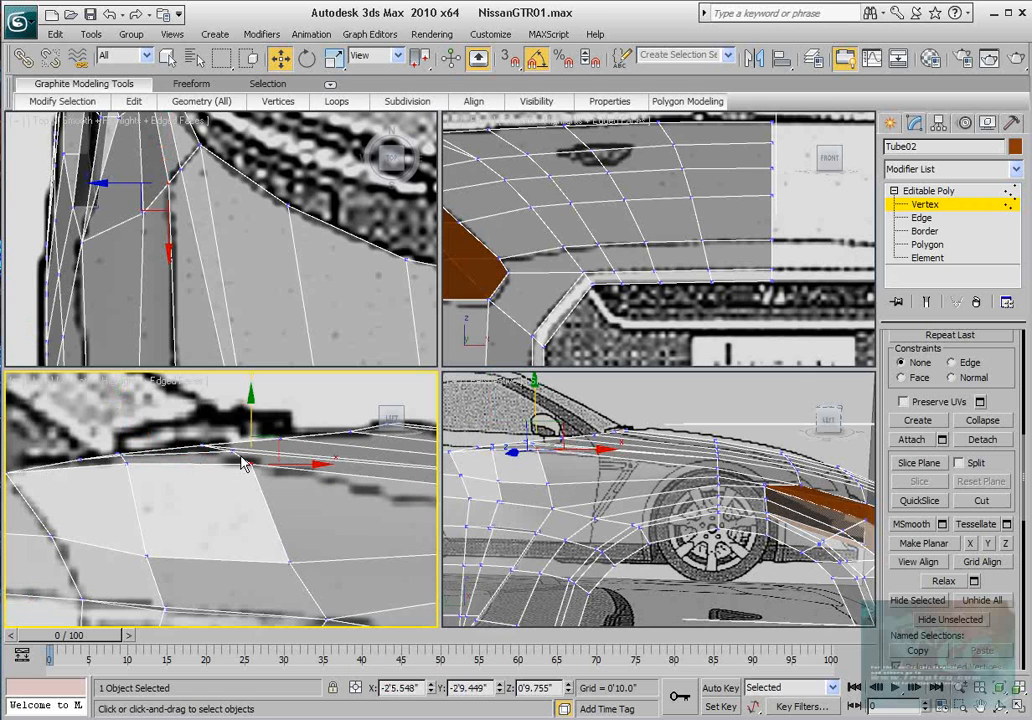
Step: Select a vertex on the upper fender above the front wheel and lower it slightly in side view
right_click(205, 263)
click(141, 230)
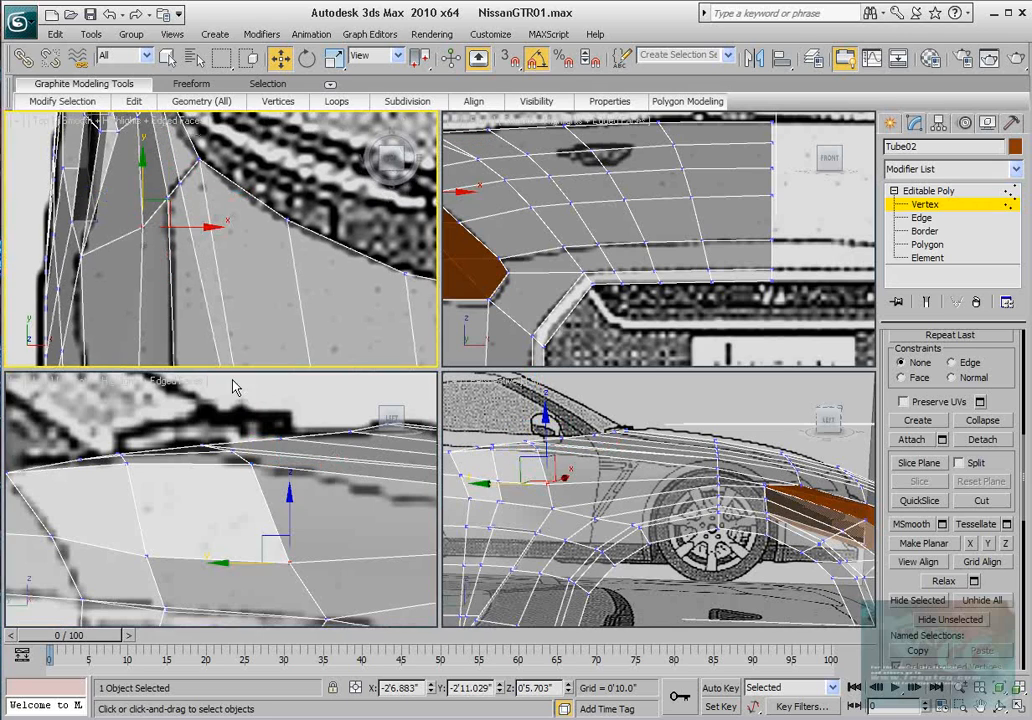
middle_drag(327, 530, 194, 516)
scroll(318, 523, down, 2)
alt+middle_drag(660, 492, 628, 490)
click(705, 478)
middle_drag(355, 490, 150, 476)
scroll(160, 474, up, 2)
drag(243, 412, 243, 430)
Step: Lower the bonnet-edge vertex above the front wheel's centre by about 0.86" to about Z 0'6.647" to match the blueprint's crease
alt+middle_drag(741, 482, 697, 505)
click(727, 461)
scroll(237, 299, down, 5)
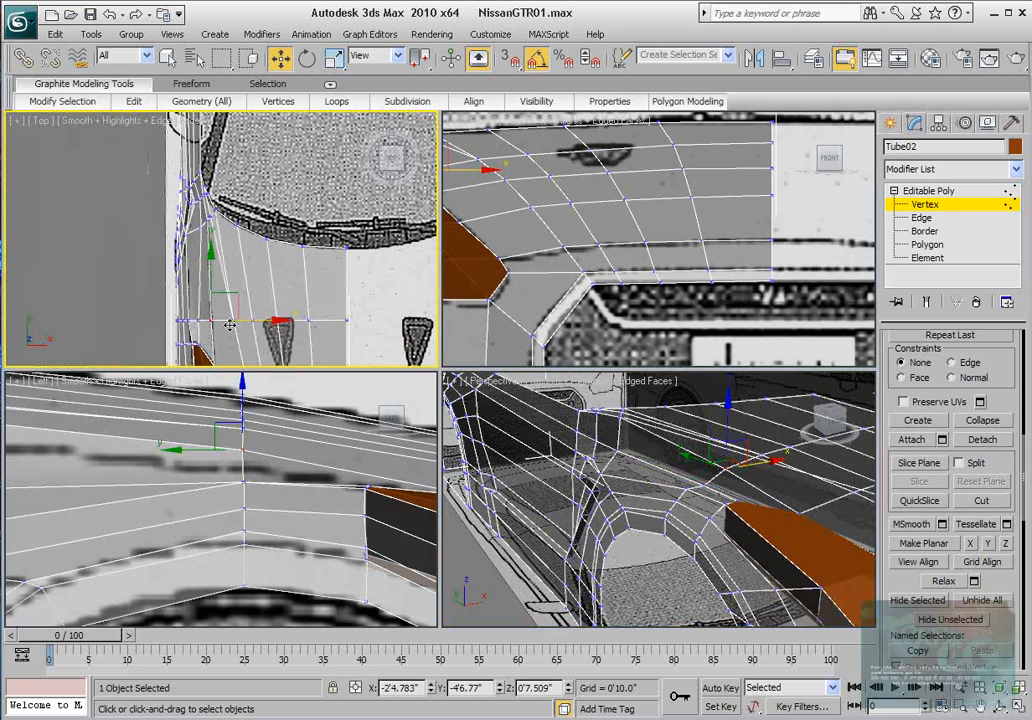
middle_drag(228, 326, 236, 254)
scroll(255, 338, up, 2)
middle_drag(253, 424, 226, 429)
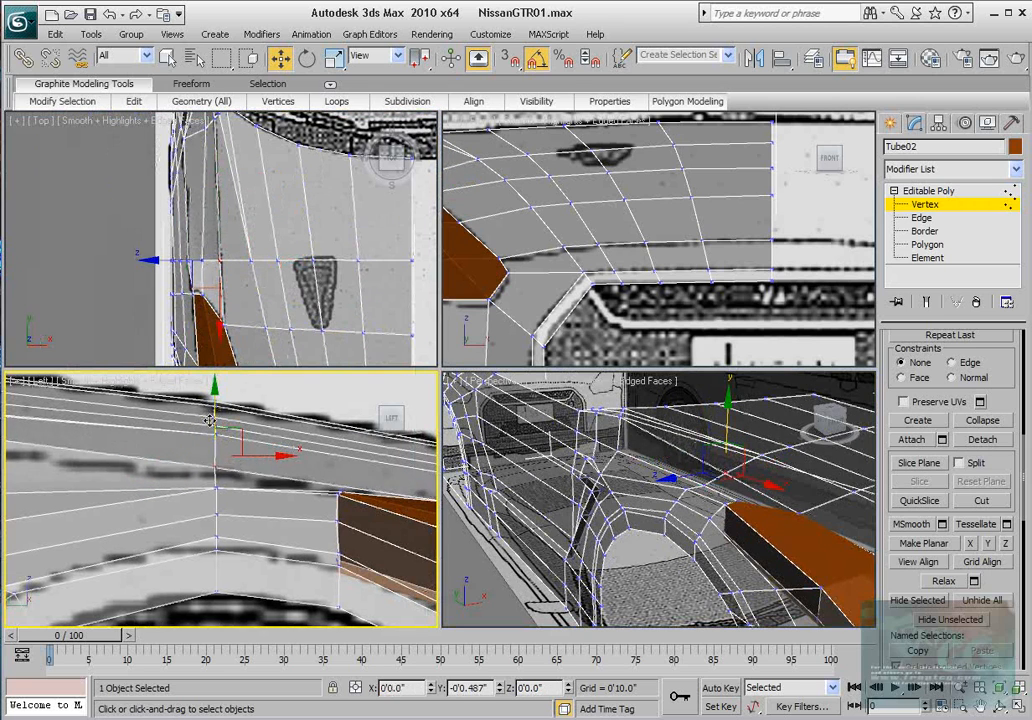
scroll(185, 440, down, 2)
scroll(267, 455, up, 2)
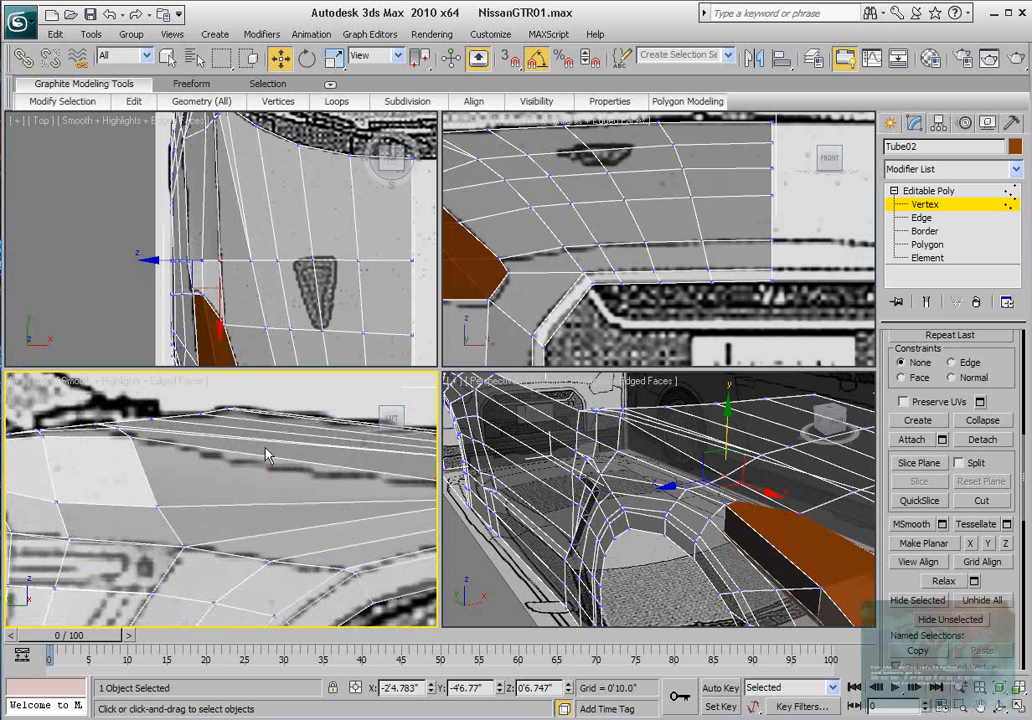
scroll(323, 449, down, 3)
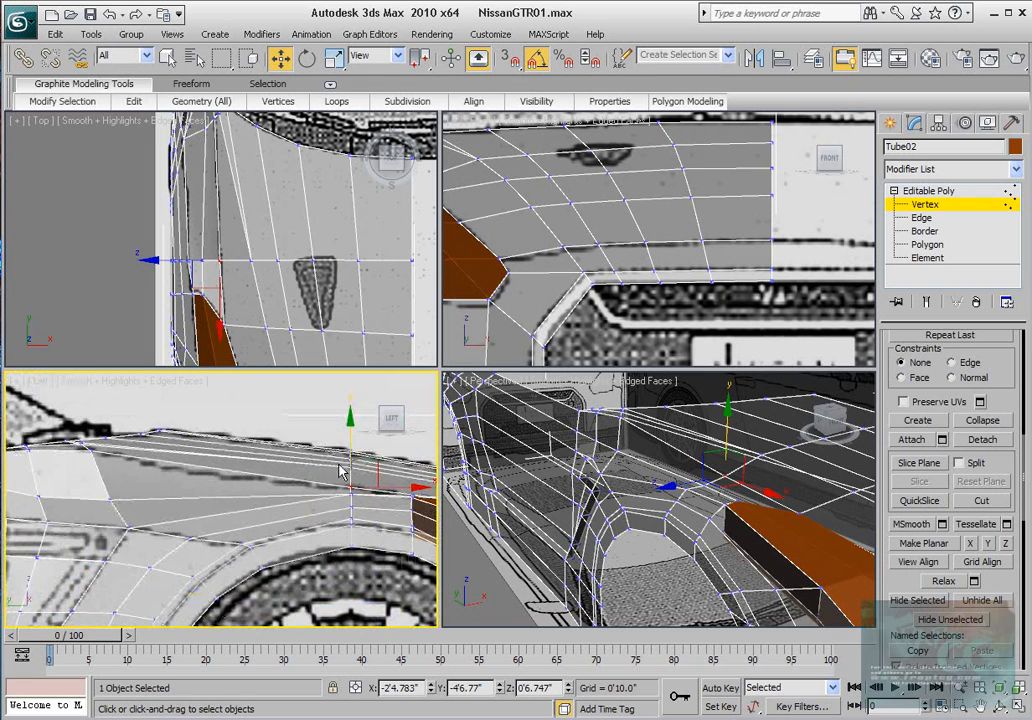
middle_drag(340, 472, 230, 460)
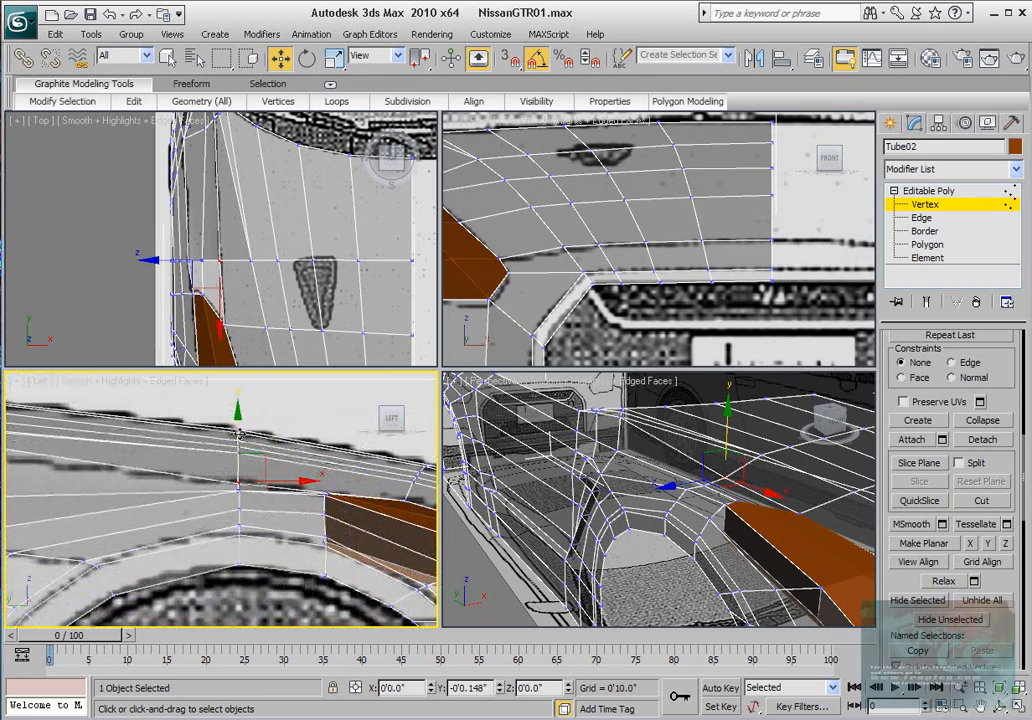
scroll(380, 478, up, 2)
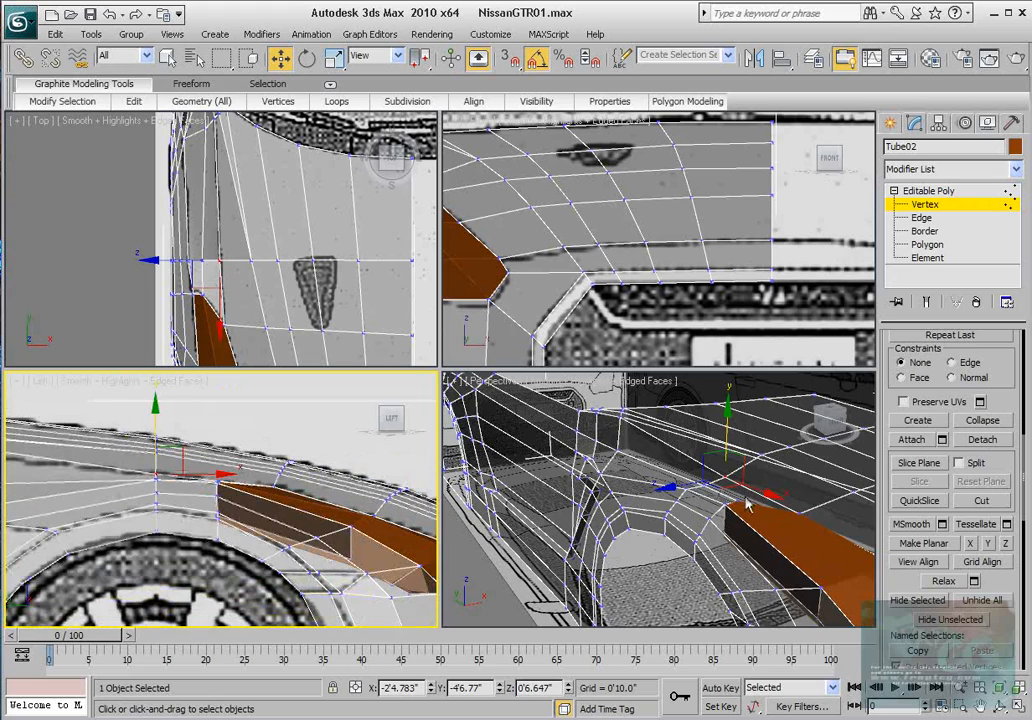
alt+middle_drag(746, 504, 562, 424)
scroll(680, 528, up, 2)
scroll(575, 423, down, 2)
middle_drag(259, 246, 305, 316)
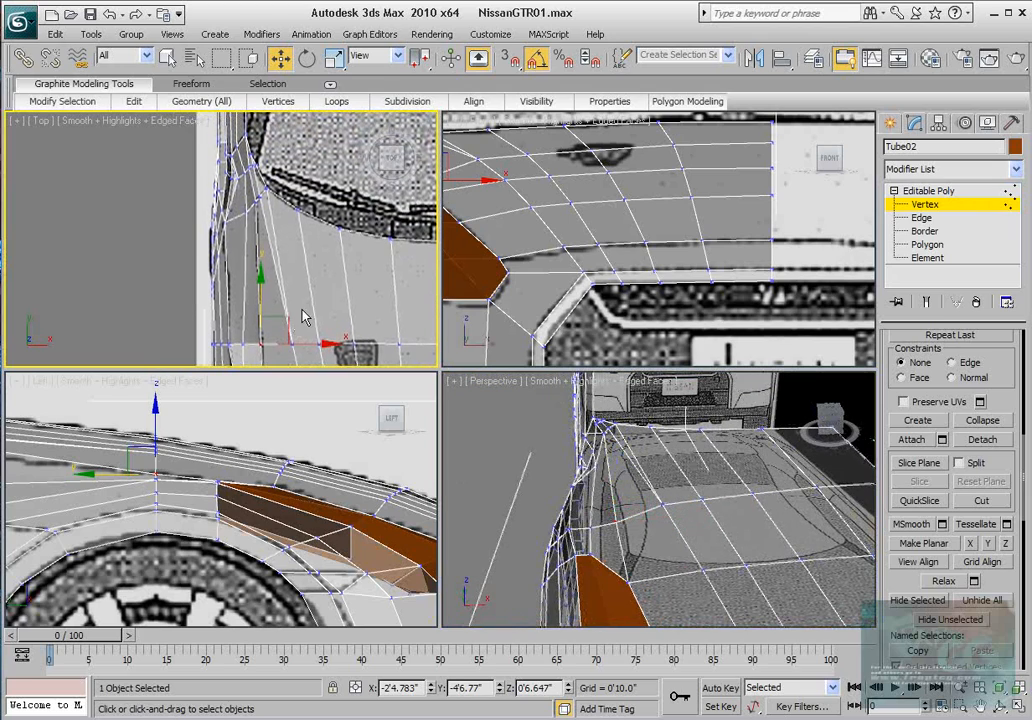
click(921, 217)
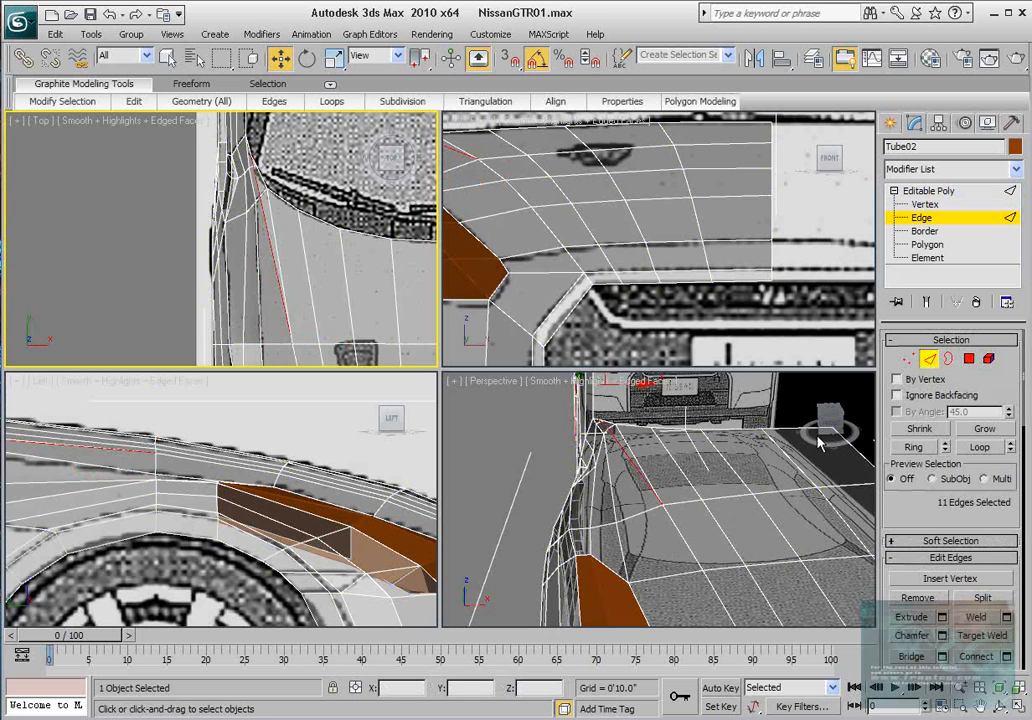
click(648, 507)
click(912, 447)
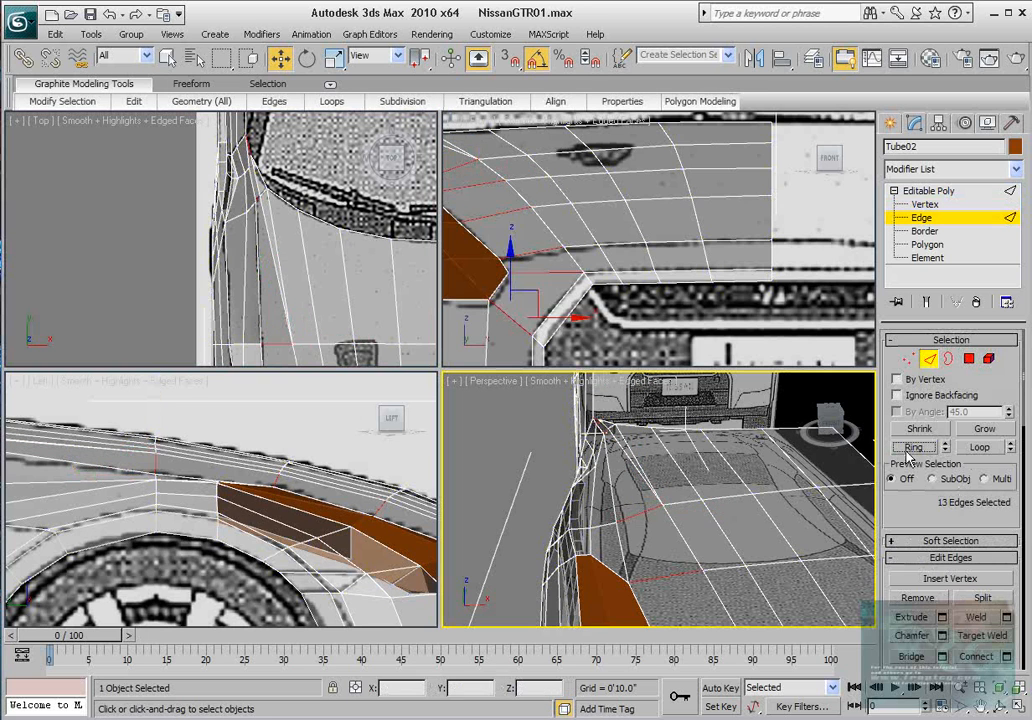
scroll(681, 550, down, 3)
alt+middle_drag(690, 545, 940, 462)
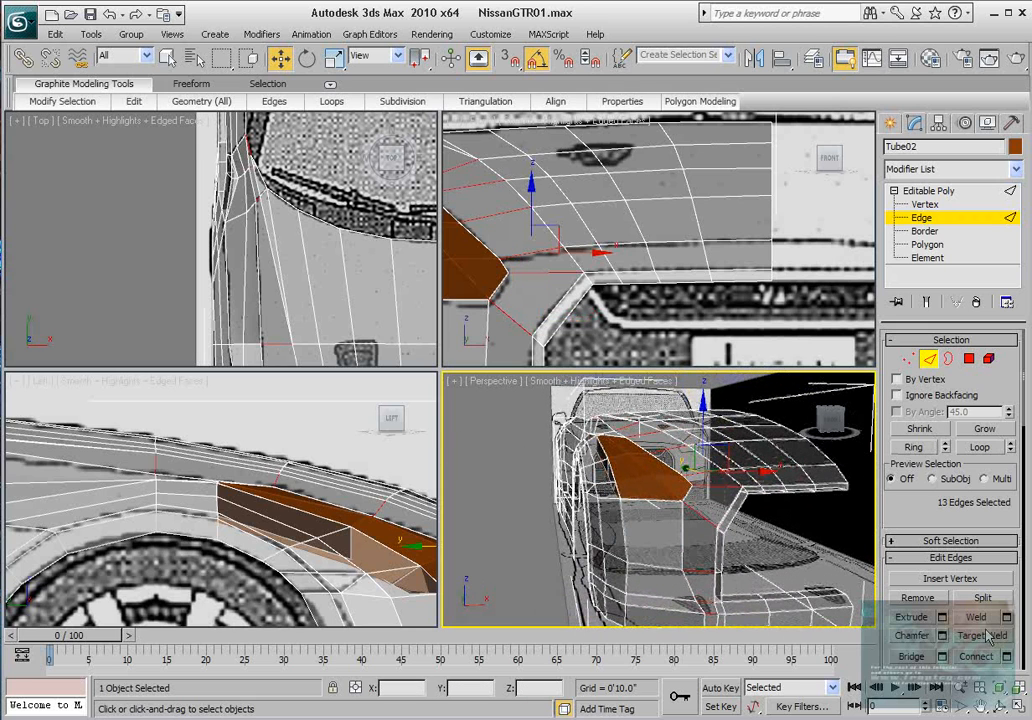
click(1010, 657)
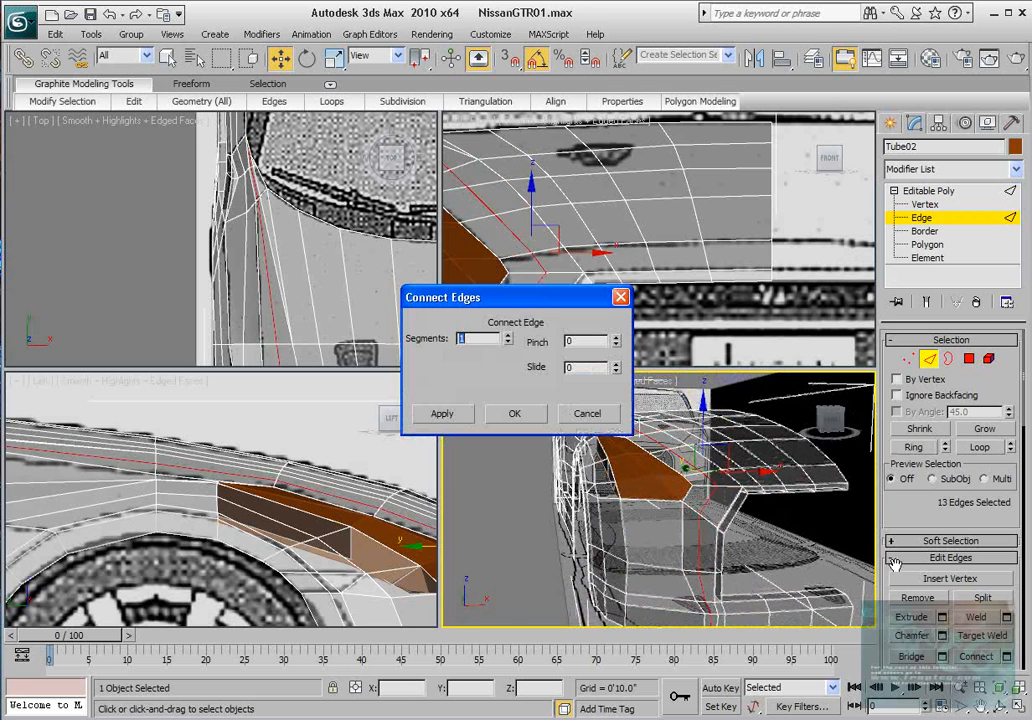
click(605, 411)
alt+middle_drag(610, 420, 625, 445)
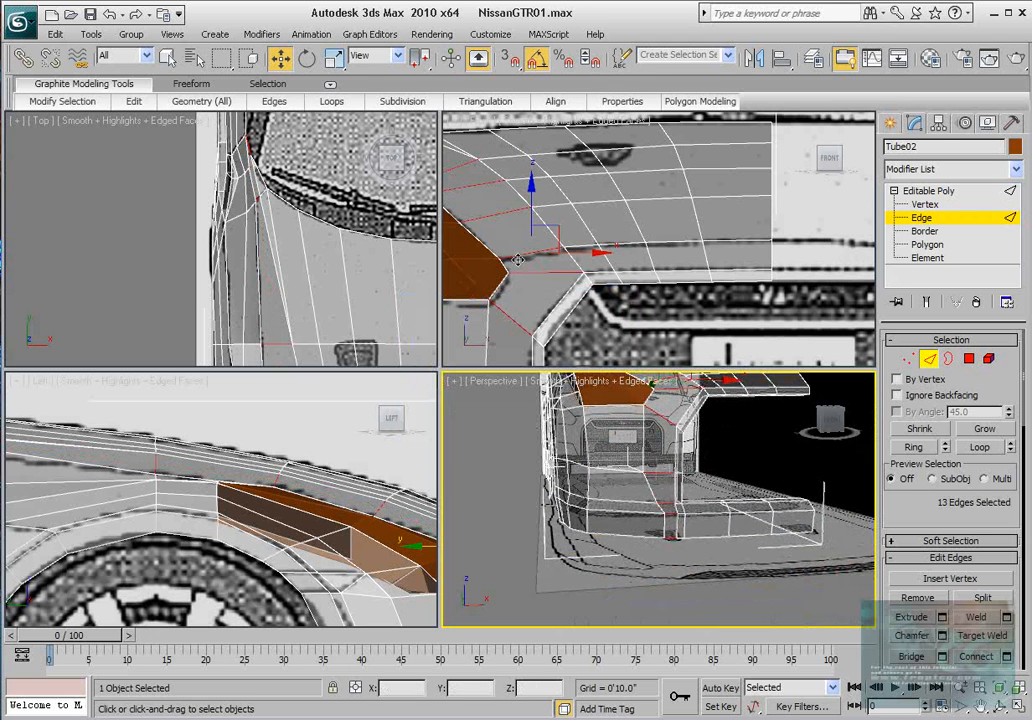
Step: Return to vertex editing and move the three vertices at the front bumper's lower corner outward to about X -1'11.01" in front view
scroll(518, 260, up, 10)
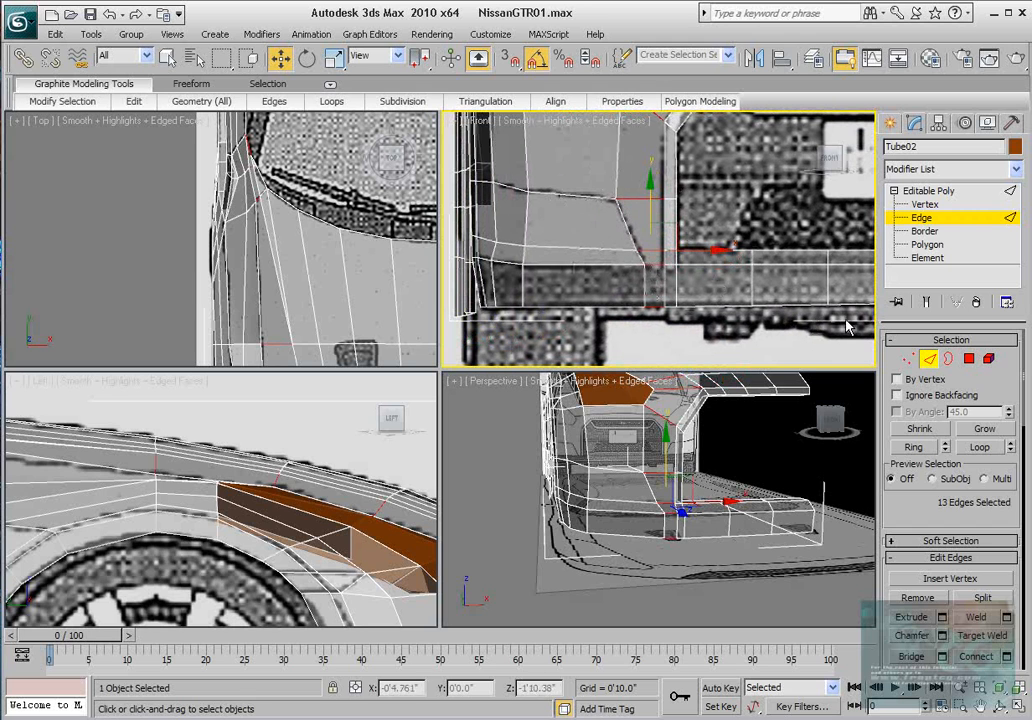
key(1)
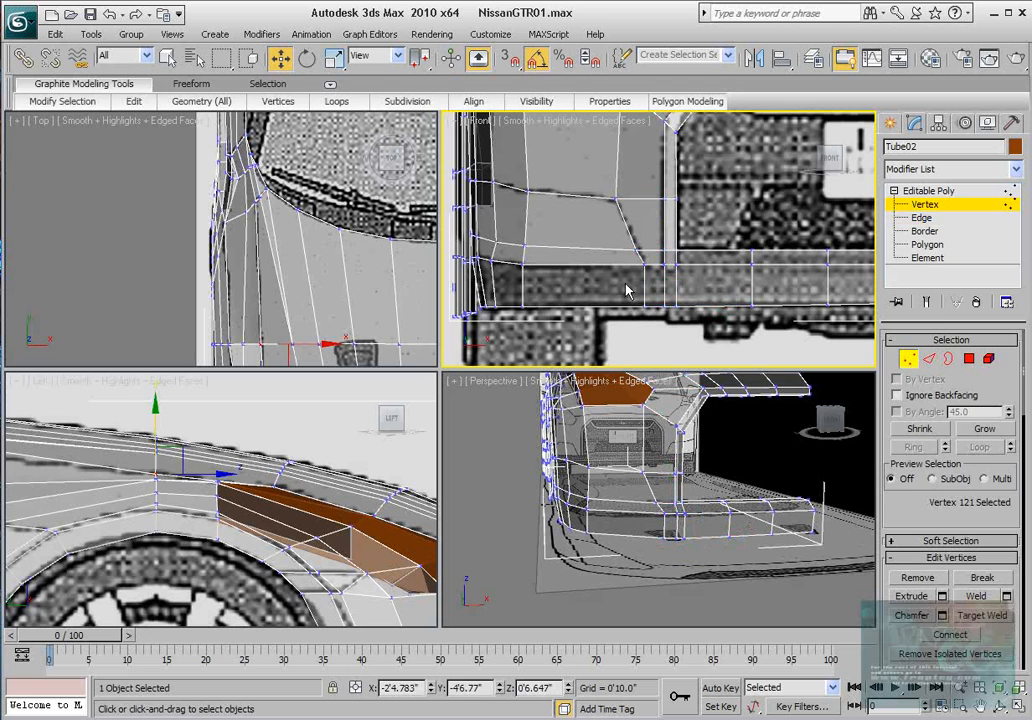
drag(652, 320, 652, 318)
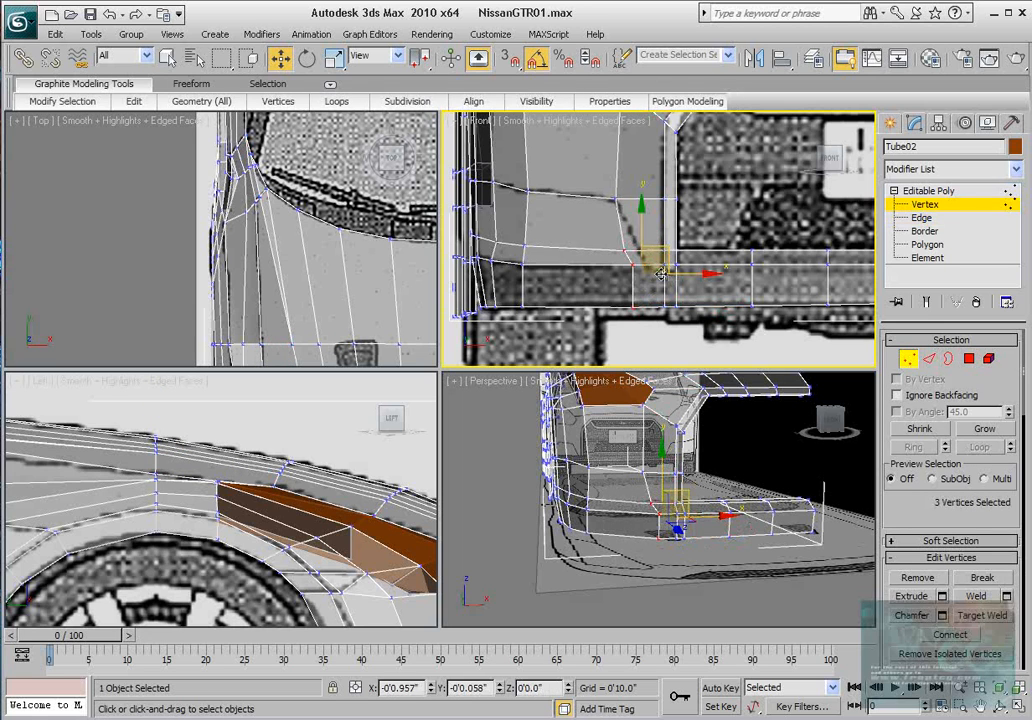
drag(655, 273, 612, 276)
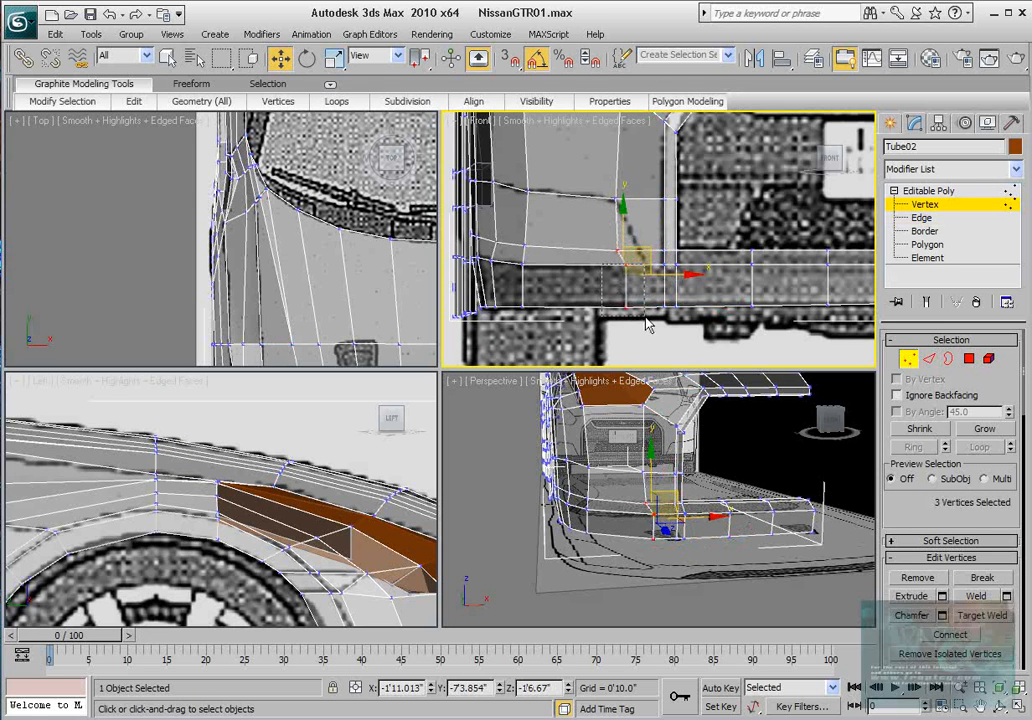
Step: Move the two lowest vertices of the front bumper lip outward to about X -1'11.399" and back to about Y -73.622"
drag(646, 318, 654, 285)
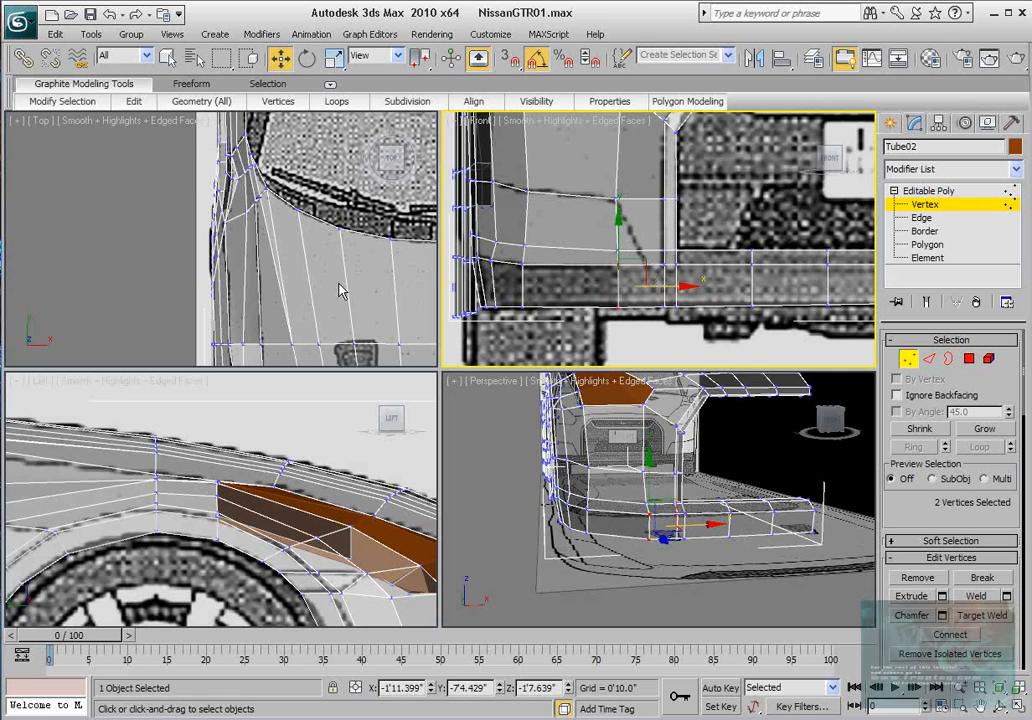
scroll(330, 289, down, 6)
scroll(301, 227, up, 7)
middle_drag(302, 292, 229, 260)
scroll(228, 259, up, 3)
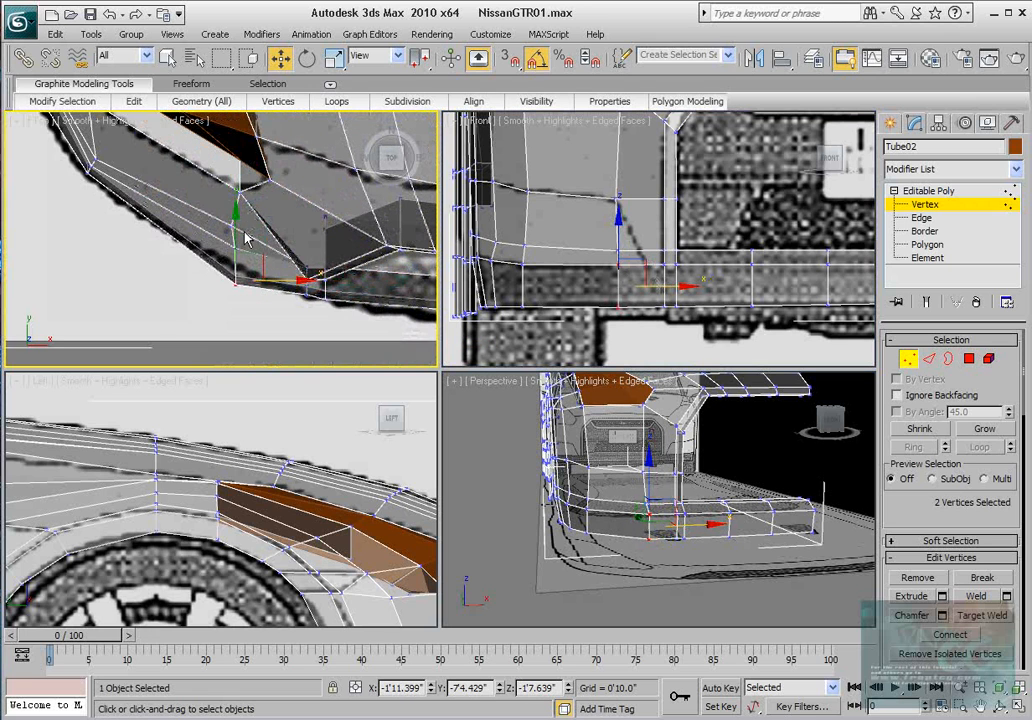
drag(235, 227, 234, 205)
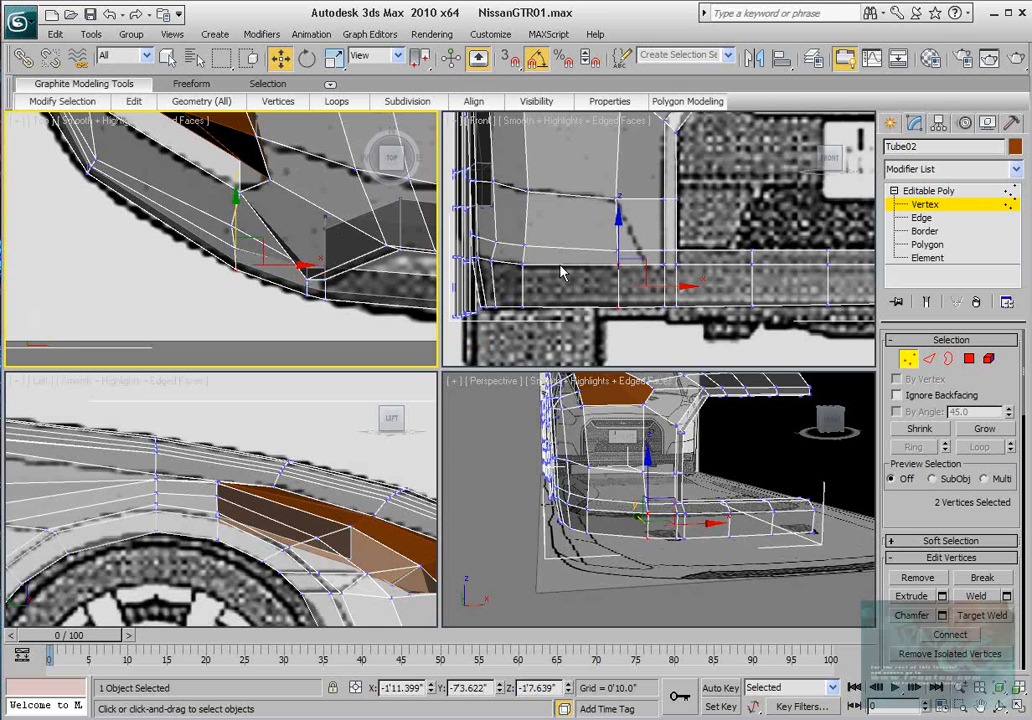
Step: Select the vertex directly above those two on the lip's upper edge and move it back in side view to about Y -72.115"
click(618, 252)
scroll(286, 490, up, 6)
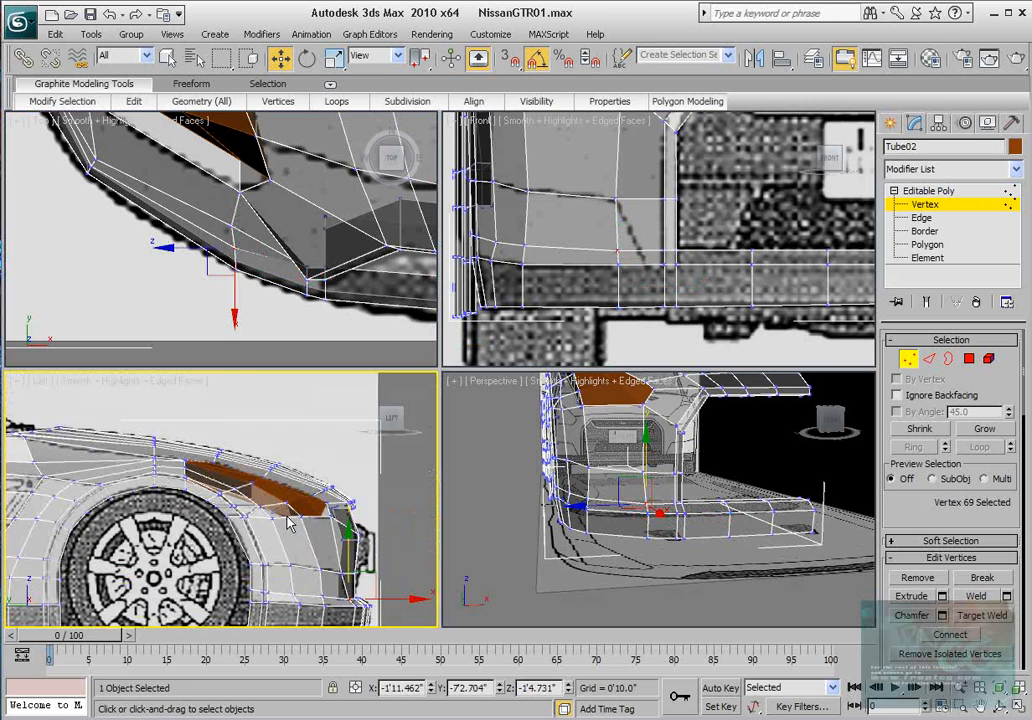
scroll(286, 491, up, 3)
drag(324, 507, 322, 507)
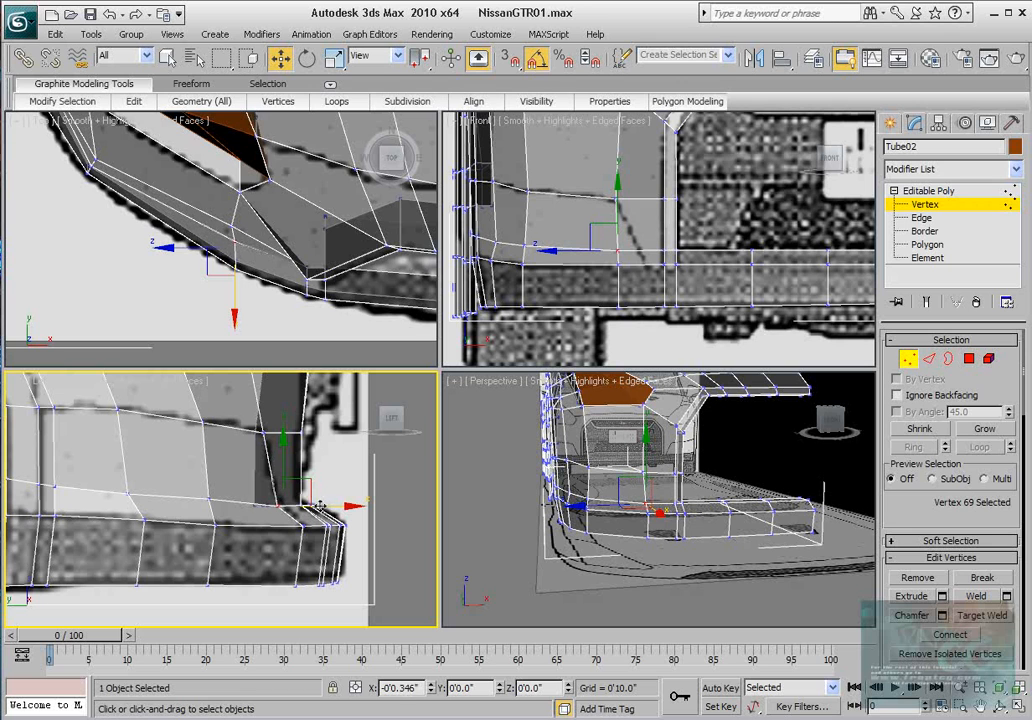
drag(318, 507, 306, 507)
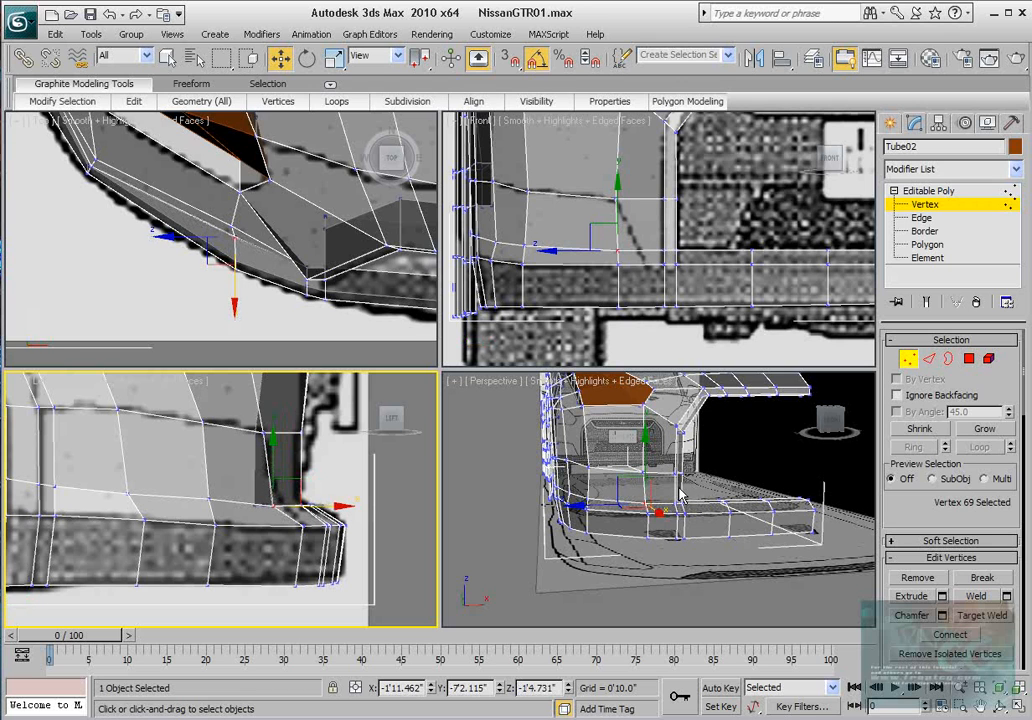
Step: Move the column of four bumper corner vertices outward and back in top view to about X -2'0.228", Y -72.191"
alt+middle_drag(750, 487, 708, 497)
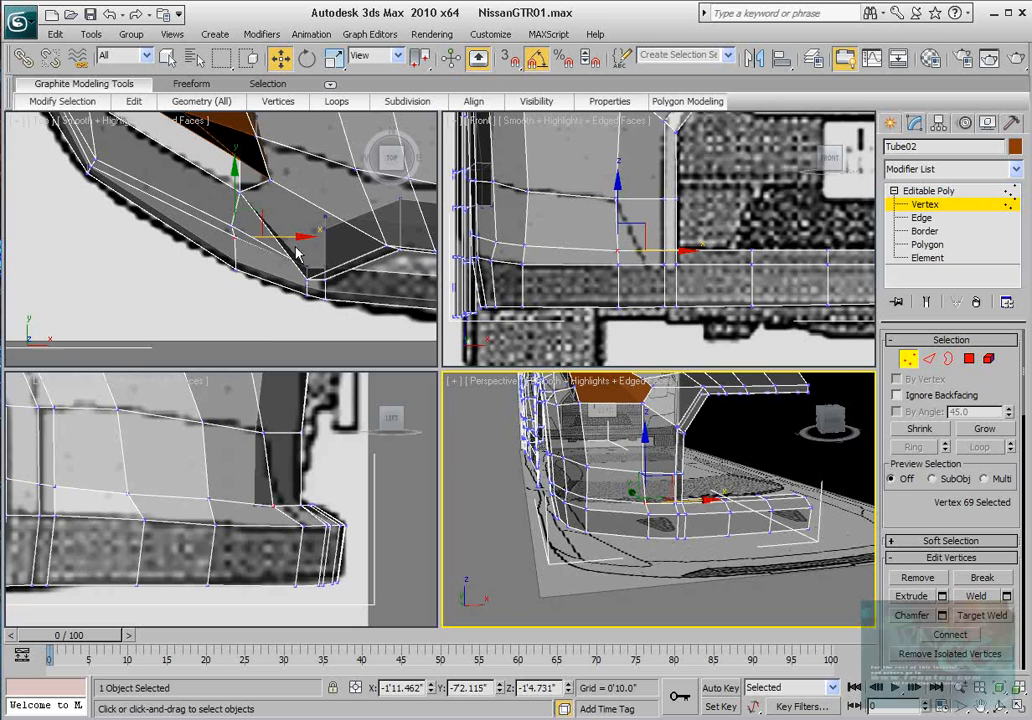
middle_drag(204, 301, 205, 292)
drag(240, 210, 240, 207)
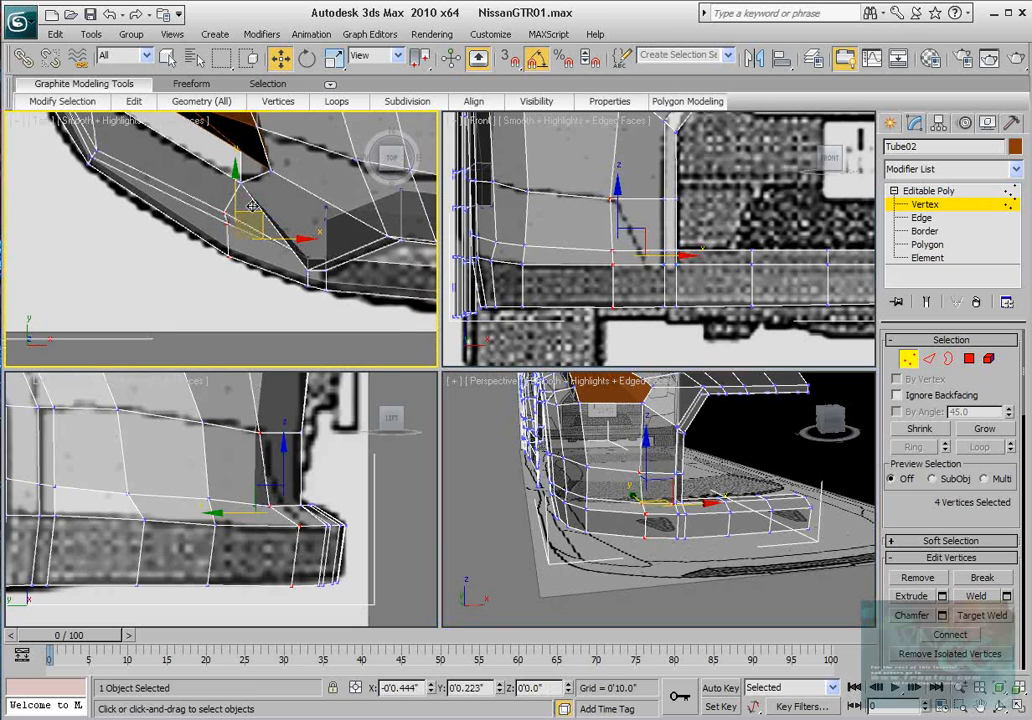
middle_drag(675, 213, 672, 233)
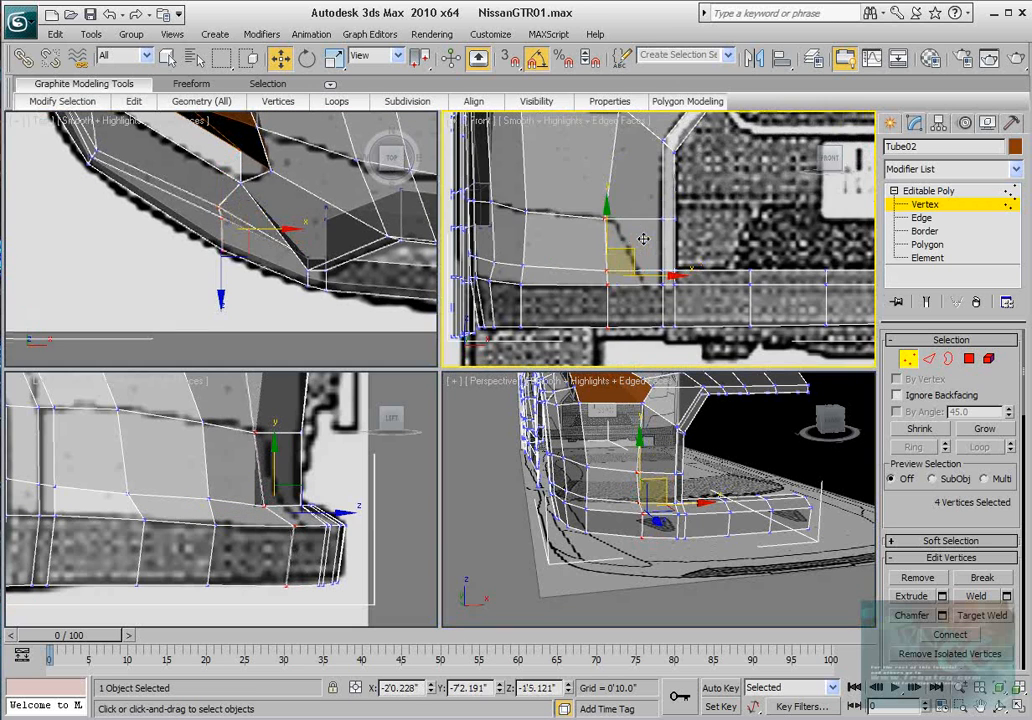
drag(589, 214, 651, 219)
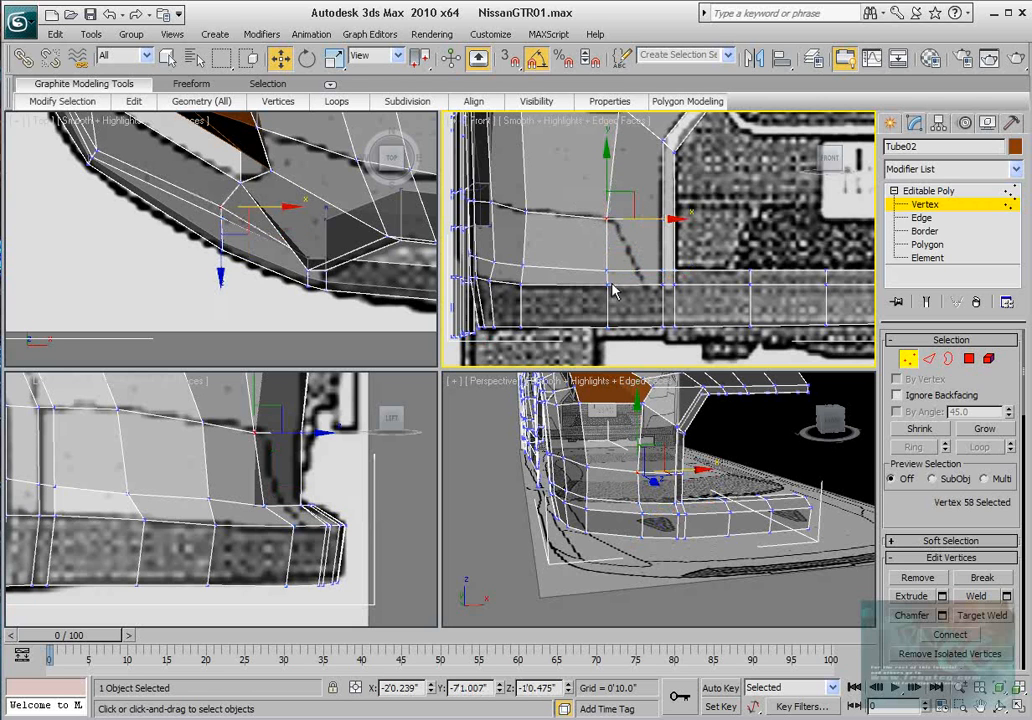
Step: Connect the ring of edges running between the bumper corner and the grille with one segment, pinch 0 and slide 0
scroll(601, 268, down, 2)
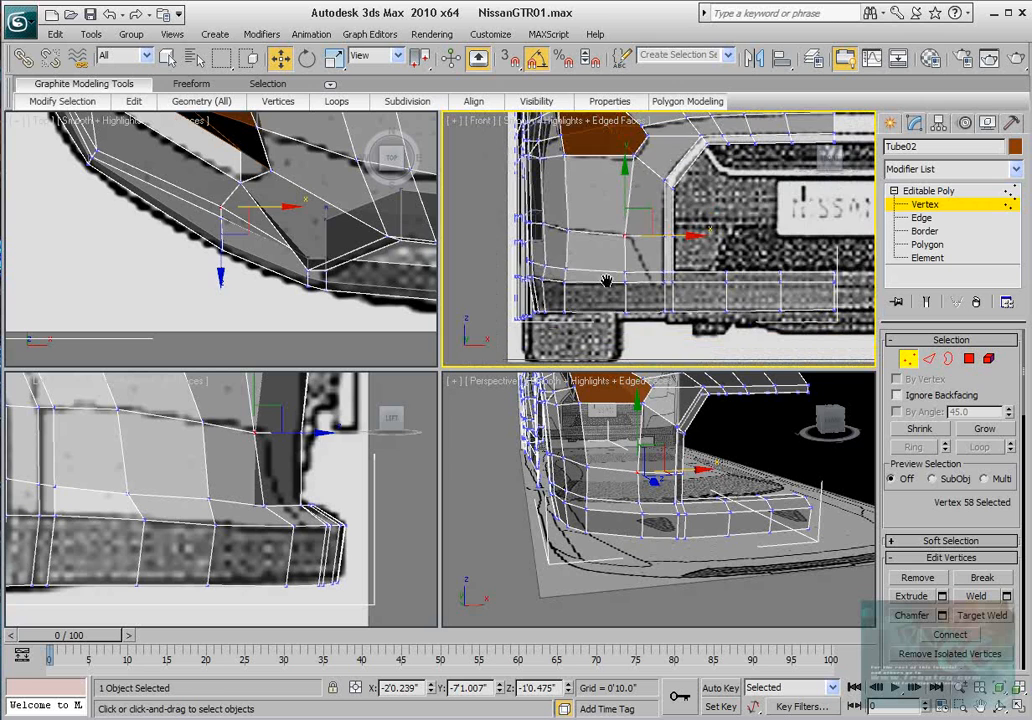
click(933, 360)
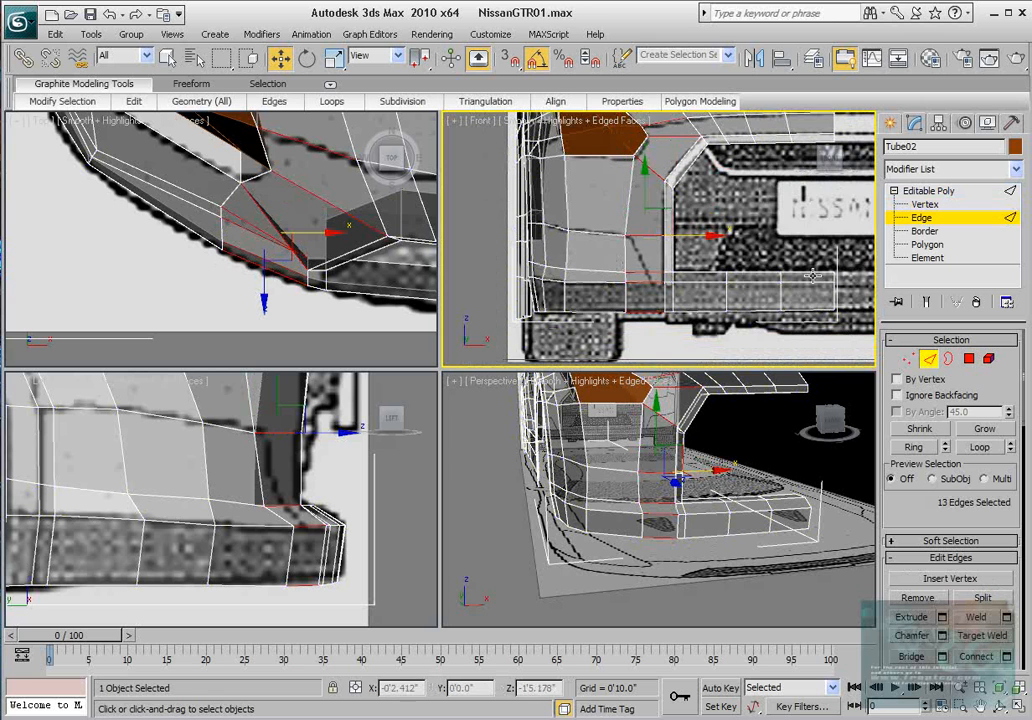
alt+middle_drag(655, 223, 622, 310)
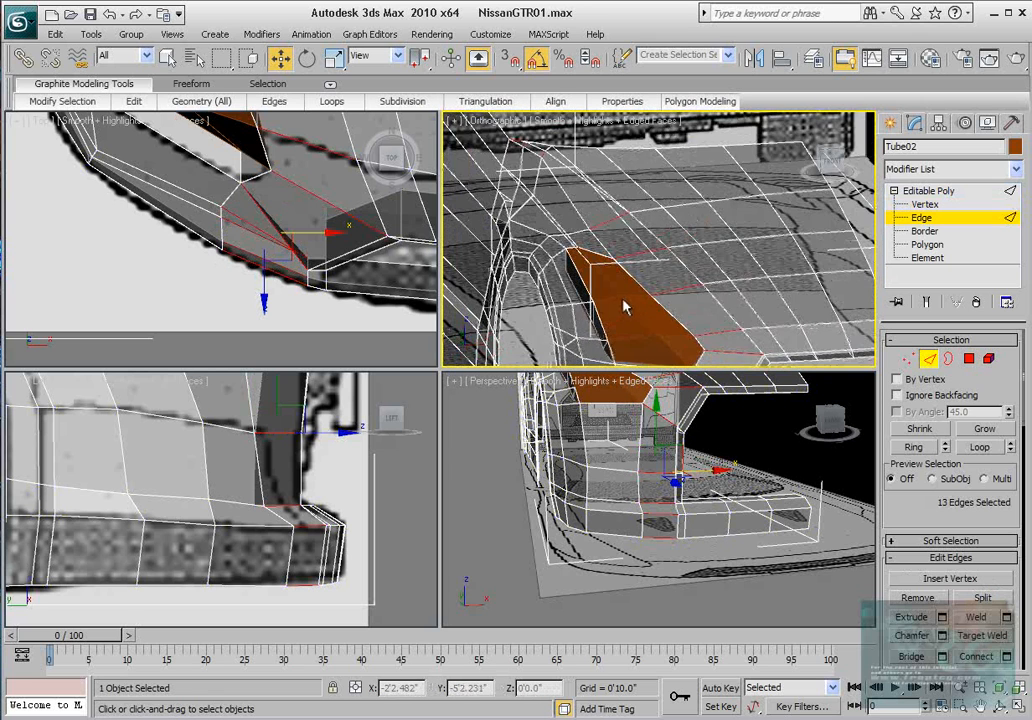
key(f)
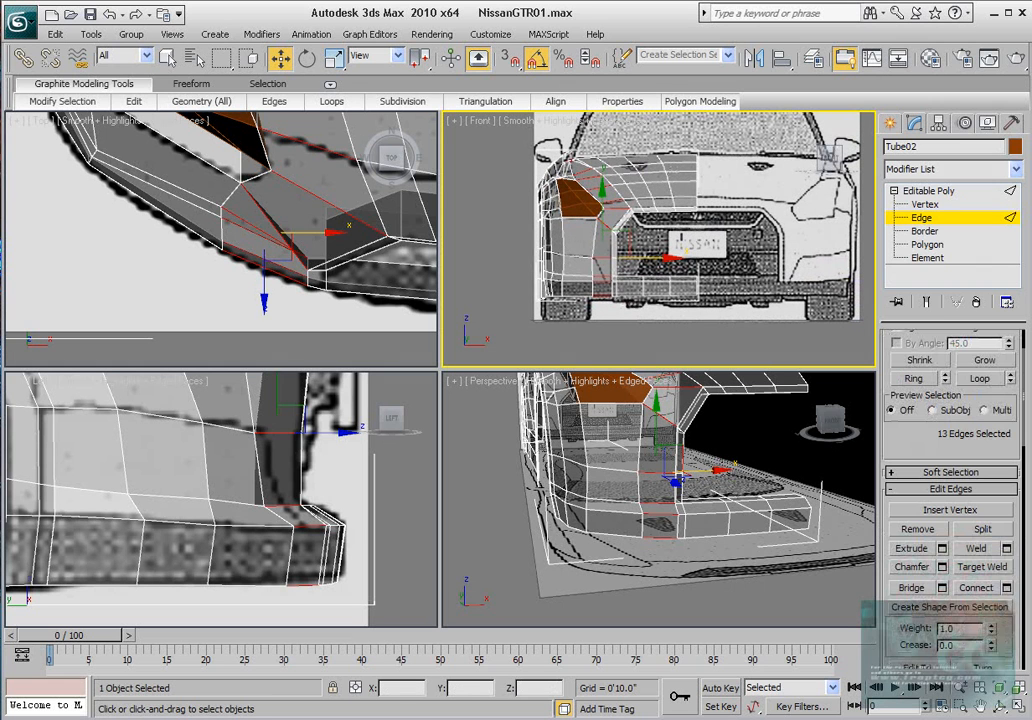
click(1006, 588)
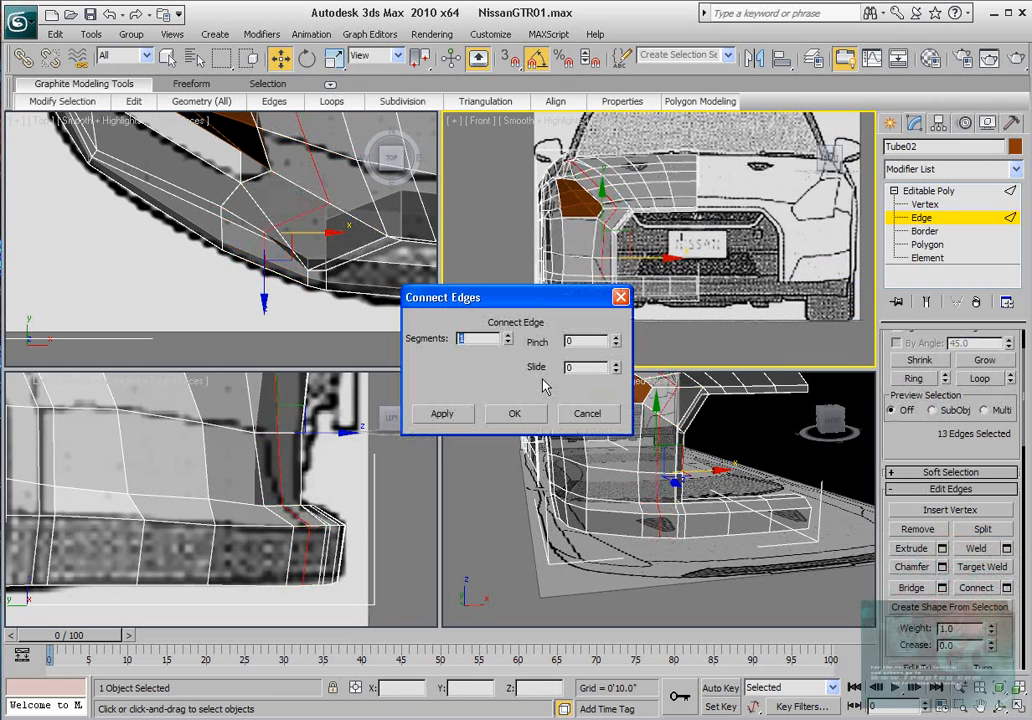
click(518, 416)
Step: Return to vertex editing and lower the vertex on the bonnet's front edge beside the headlight opening to about Z 0'0.412"
middle_drag(510, 242, 534, 260)
scroll(534, 260, up, 4)
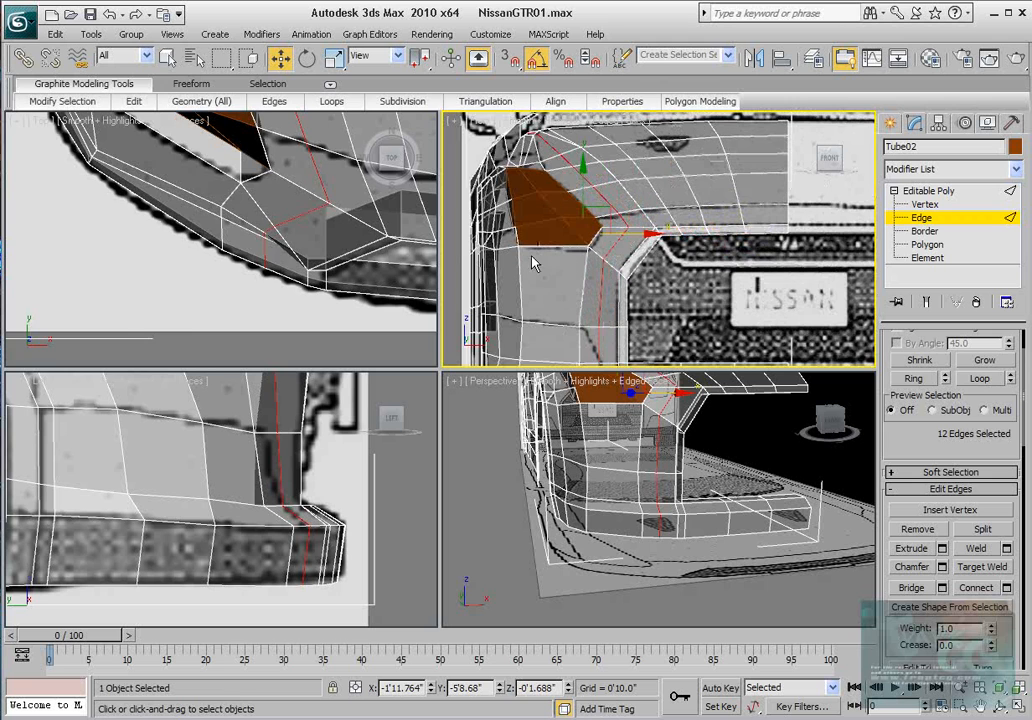
scroll(194, 312, down, 5)
scroll(274, 191, up, 3)
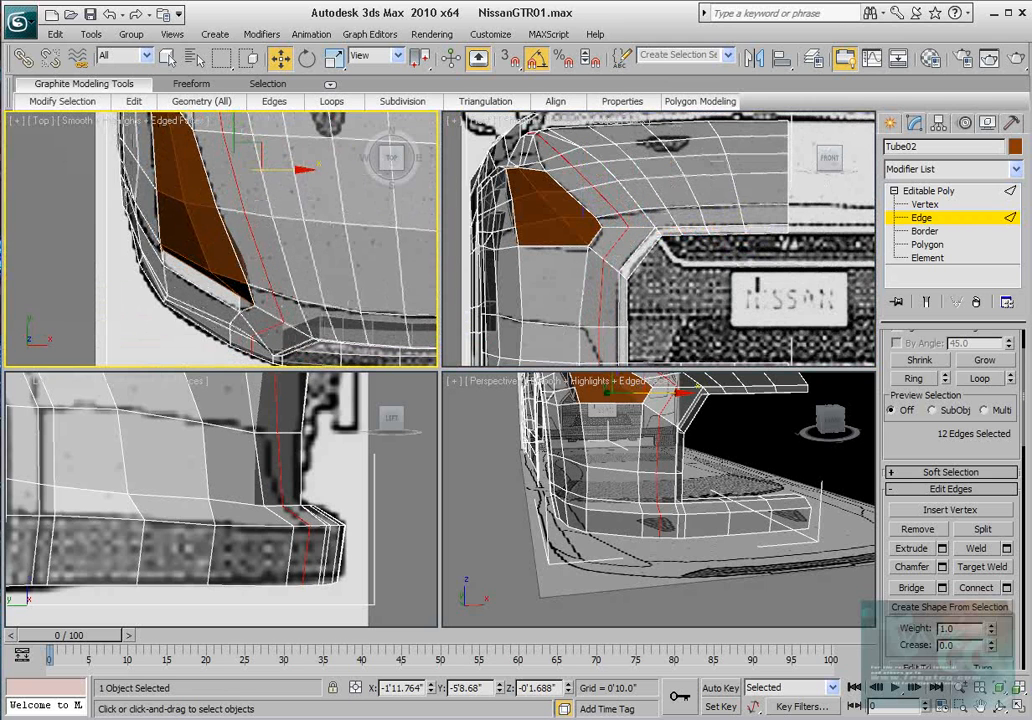
click(923, 205)
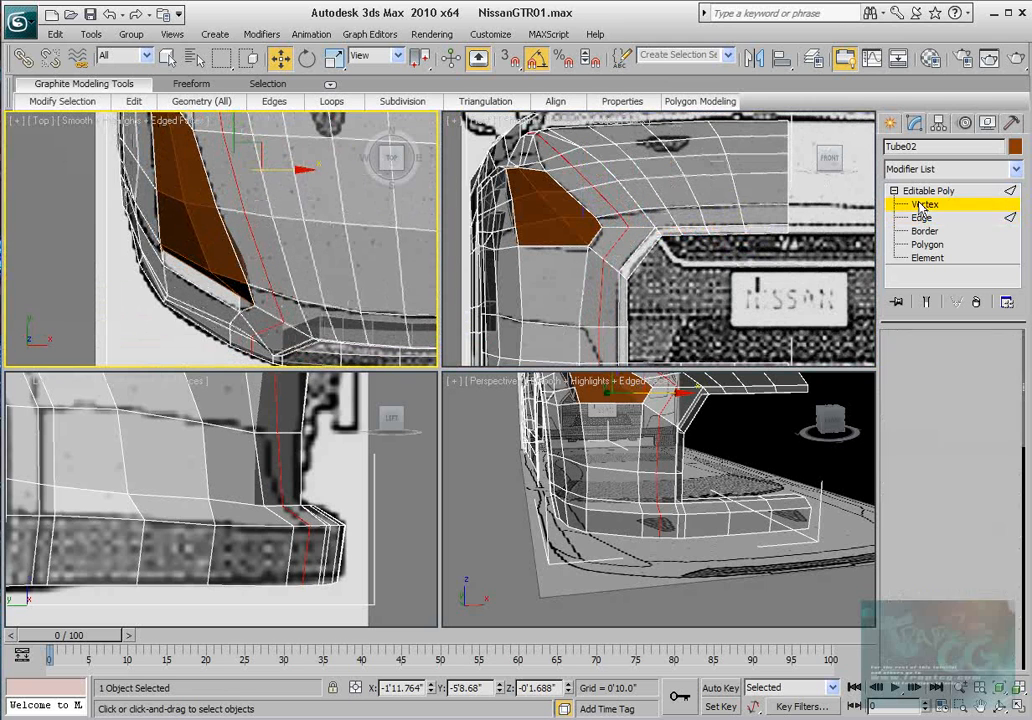
scroll(670, 490, up, 5)
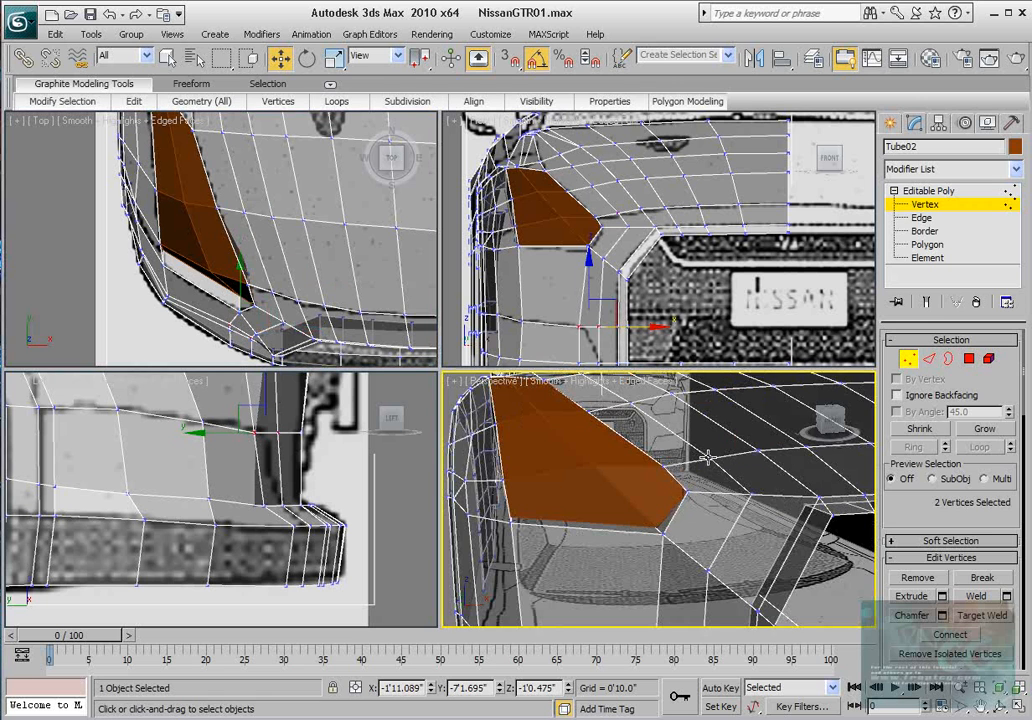
click(708, 457)
middle_drag(708, 457, 604, 446)
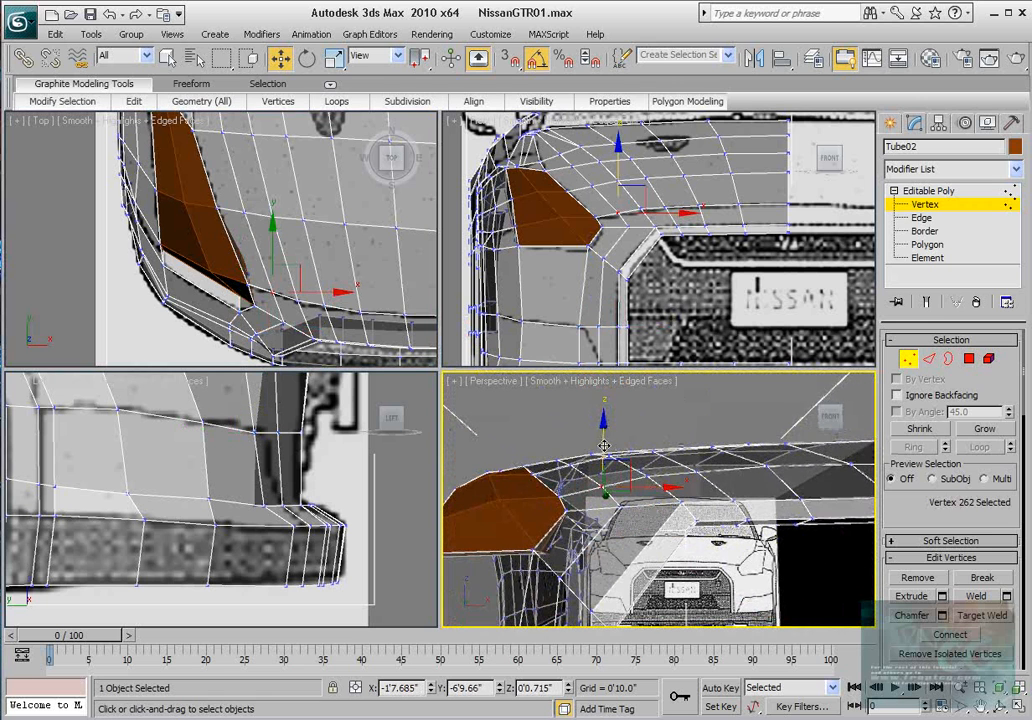
drag(604, 446, 604, 453)
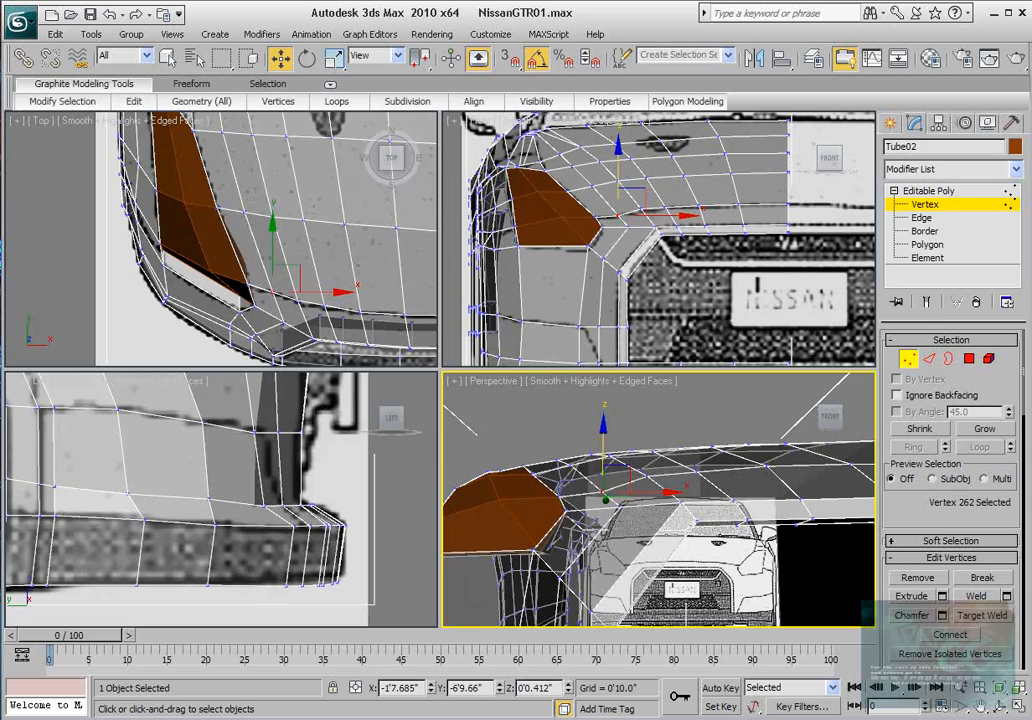
Step: Switch to the reference photo of the car in Windows Picture and Fax Viewer to examine the front bumper and bonnet edge
click(202, 718)
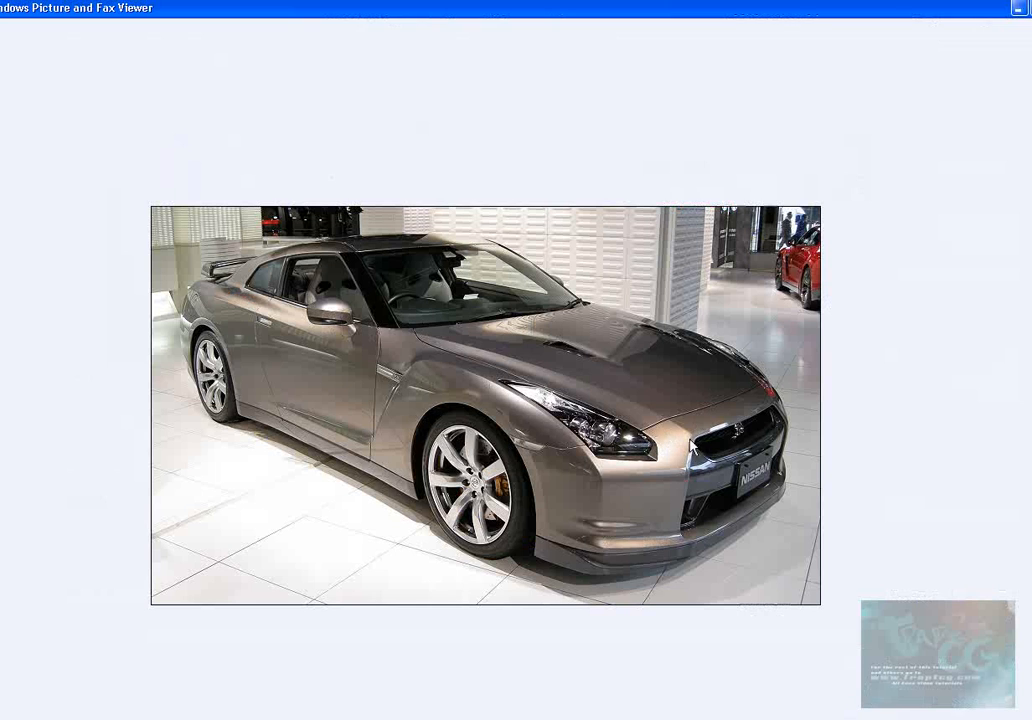
Step: Return from the reference photo to the 3ds Max model and lower two hood vertices beside the headlight in the Front view
click(1019, 9)
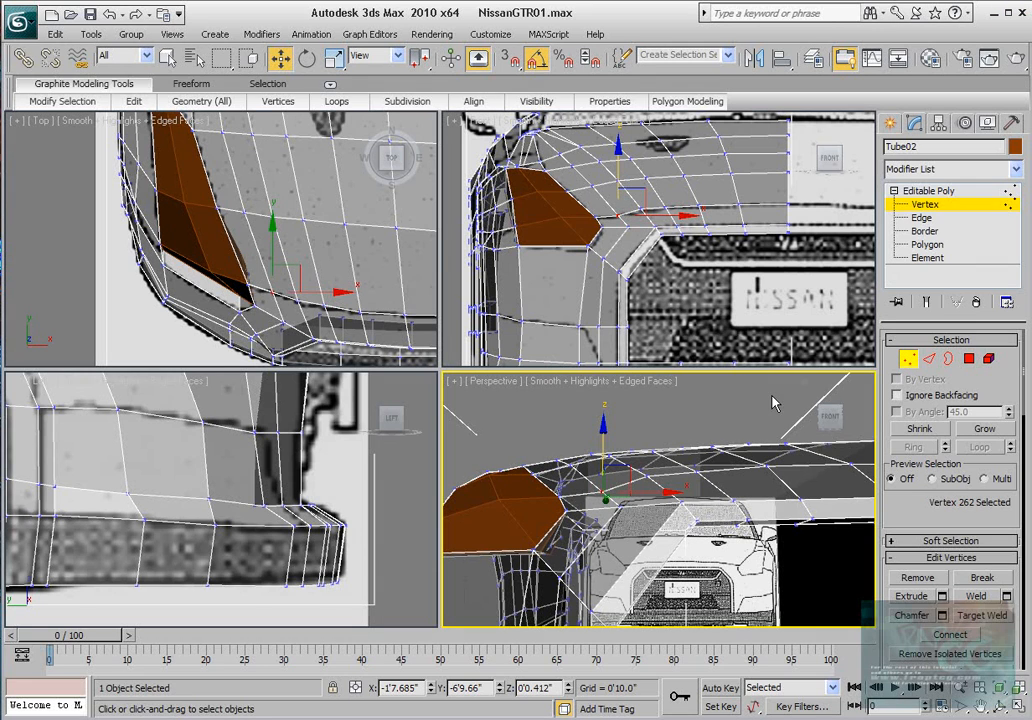
scroll(620, 235, up, 5)
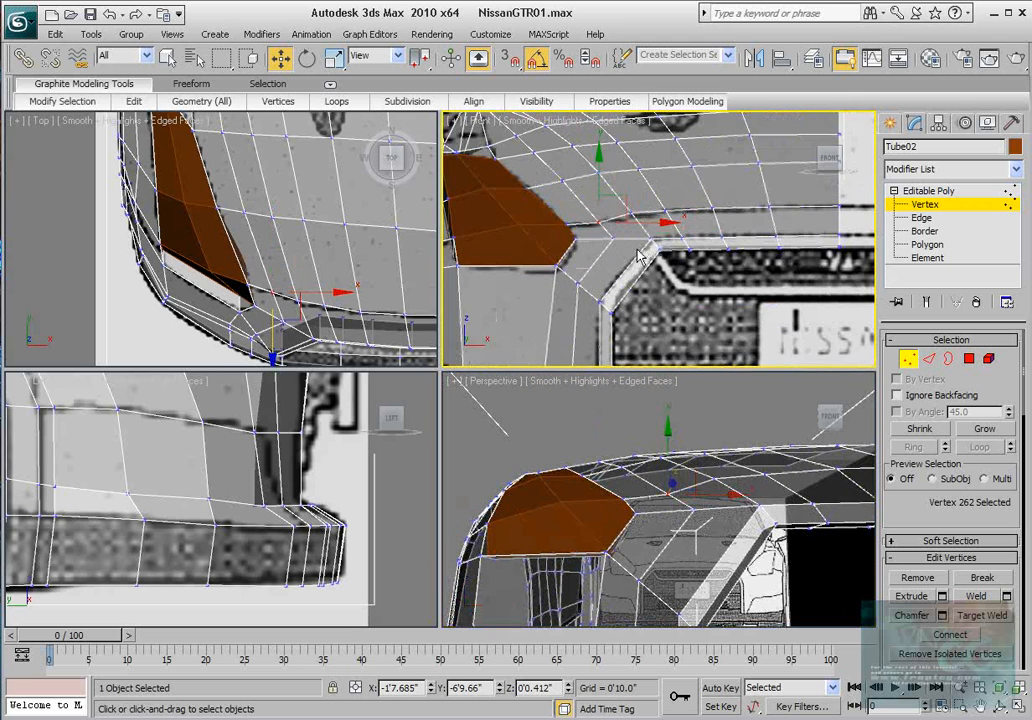
click(535, 170)
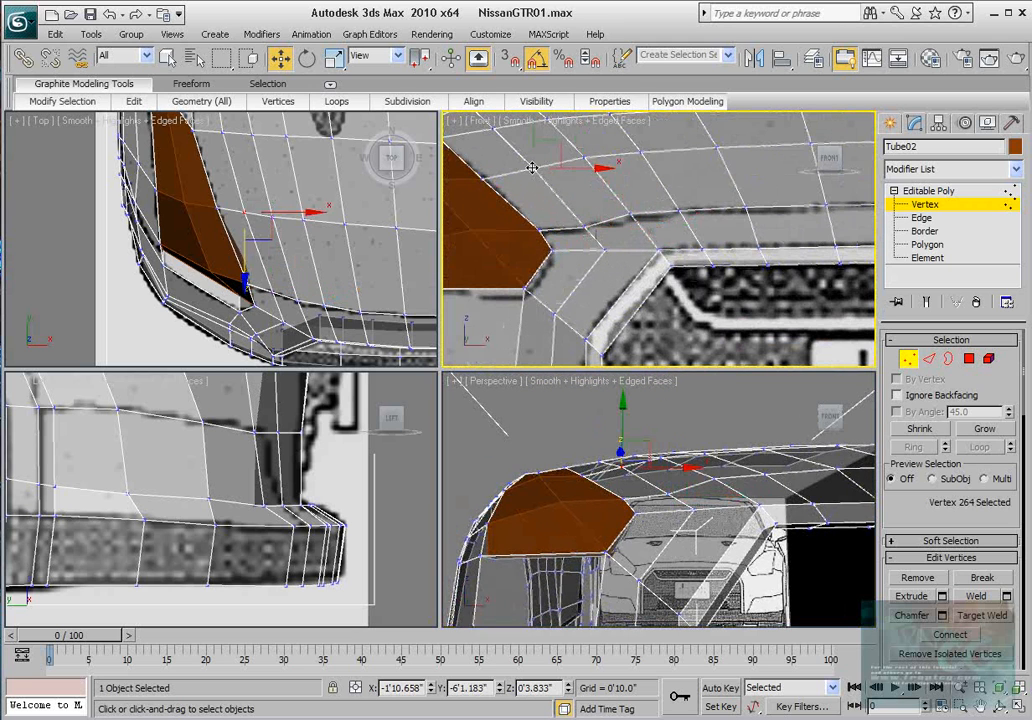
middle_drag(535, 170, 604, 226)
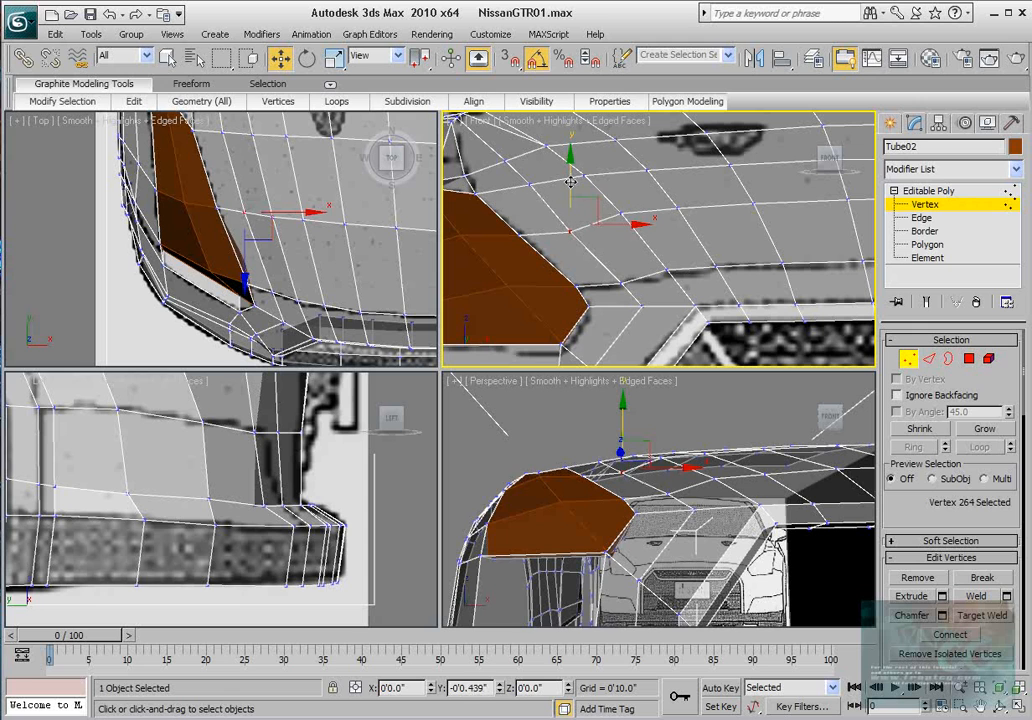
click(529, 180)
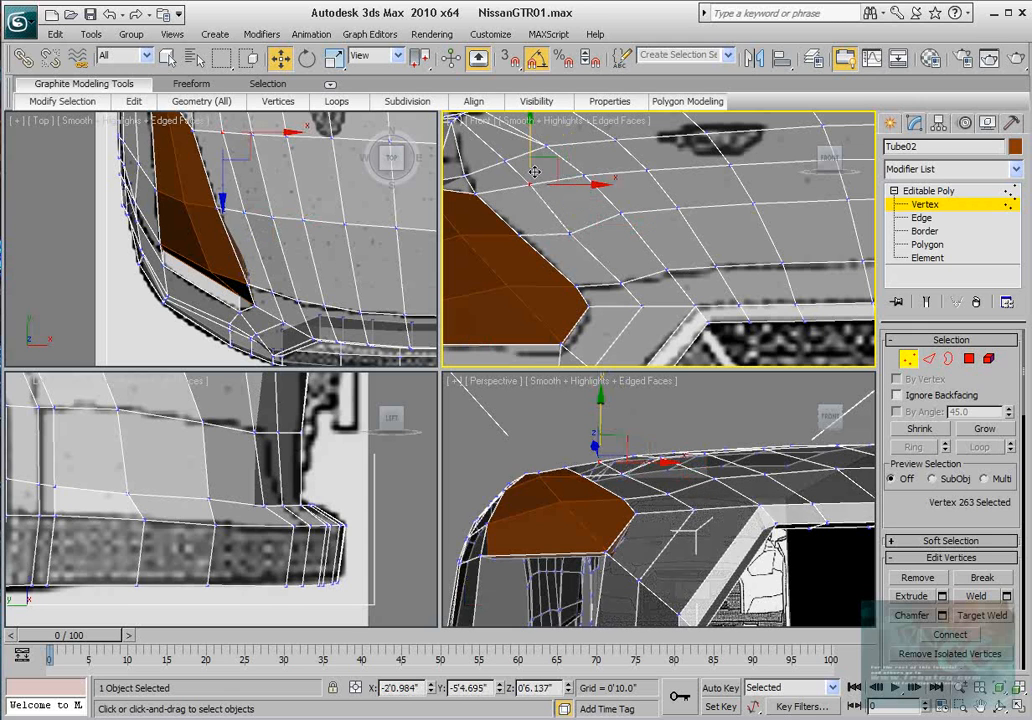
drag(531, 160, 531, 161)
Step: Lower the hood vertex above the headlight's rear tip to Z 0'6.972" in the Front view
click(505, 160)
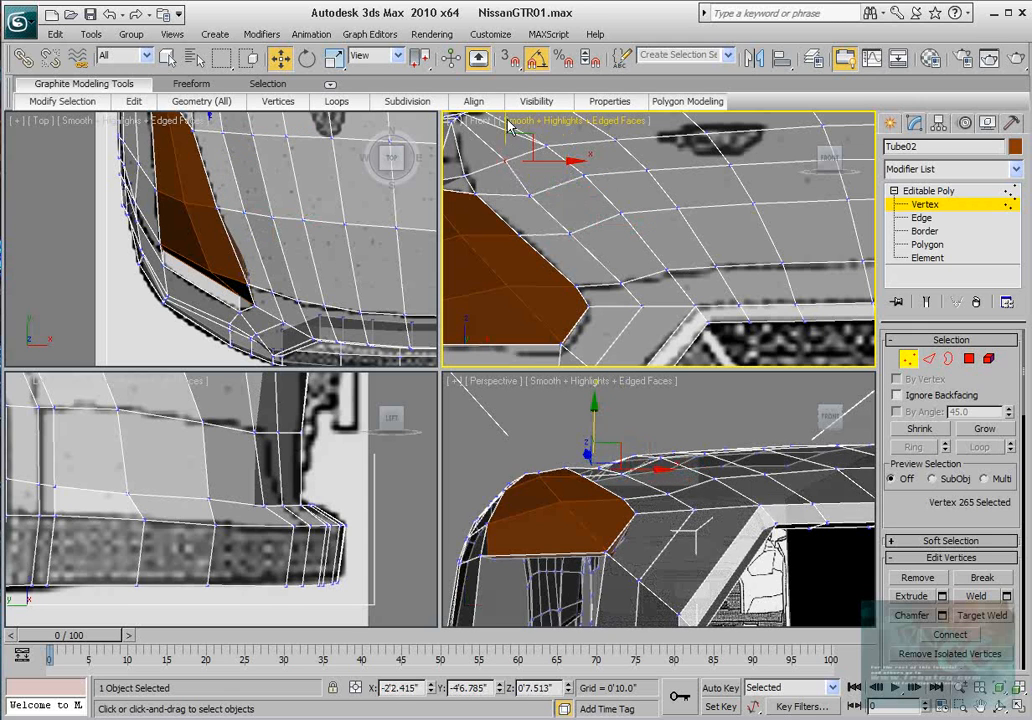
click(505, 126)
click(495, 174)
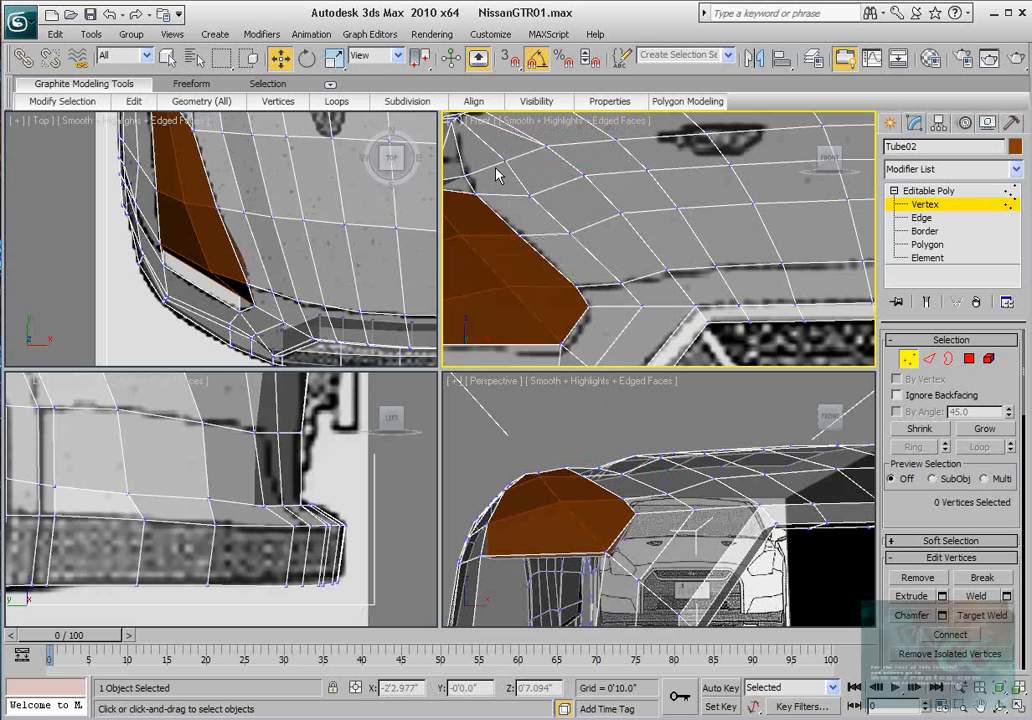
middle_drag(495, 174, 496, 205)
click(504, 193)
drag(505, 153, 507, 164)
Step: Lower the same vertex above the headlight's rear tip further, to Z 0'6.696", in the Left view
alt+middle_drag(637, 493, 605, 455)
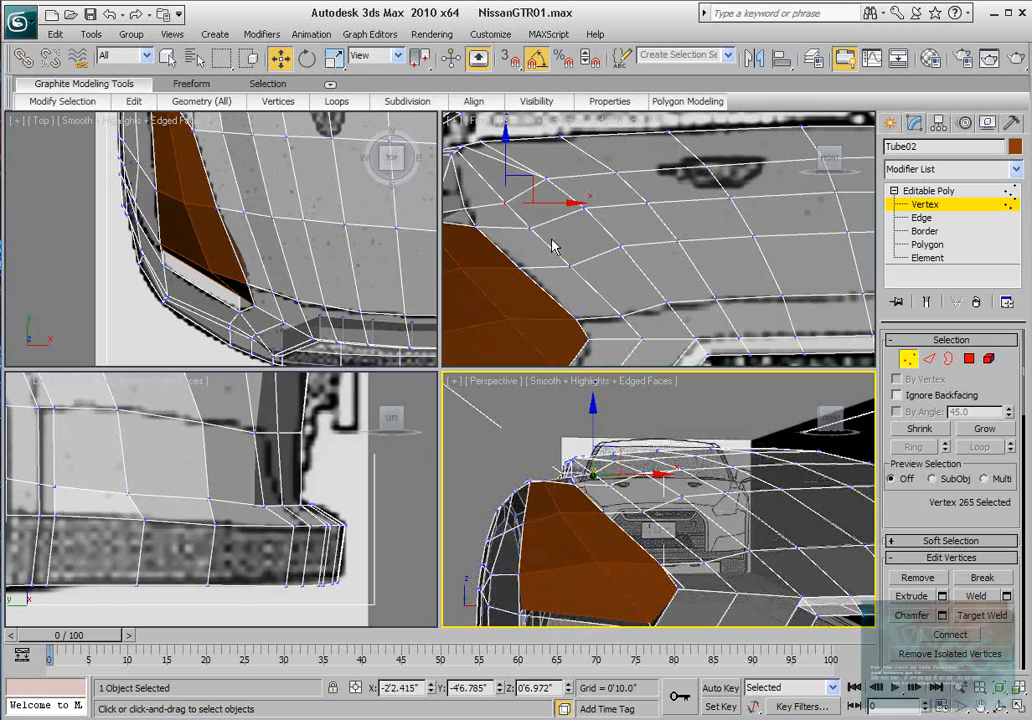
middle_drag(552, 245, 622, 269)
scroll(576, 244, down, 2)
scroll(575, 245, up, 1)
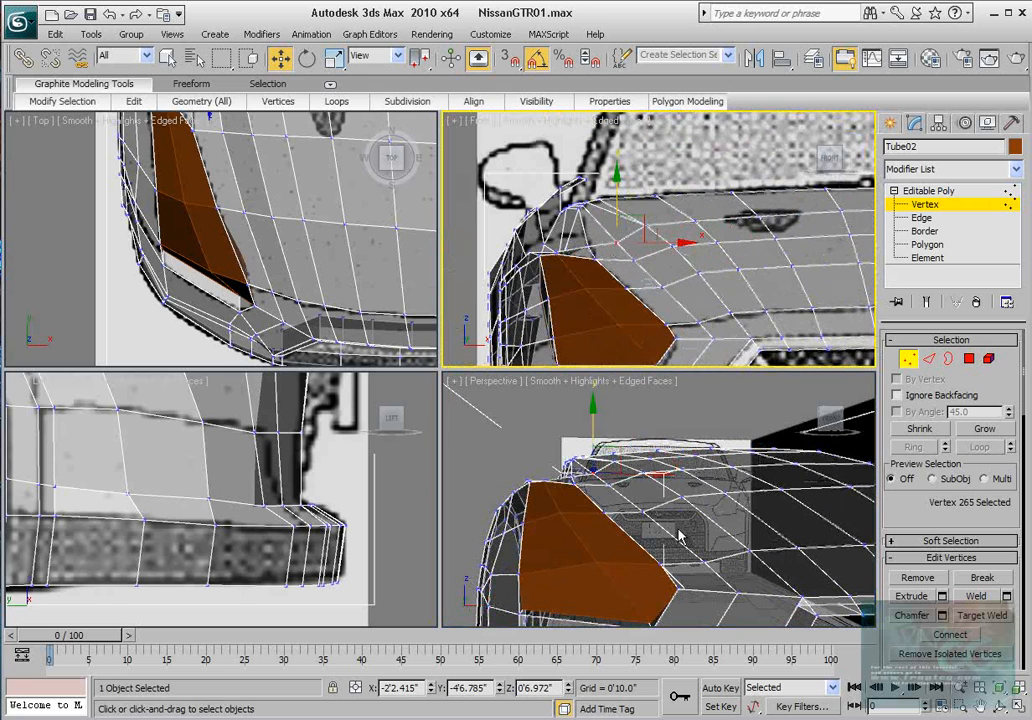
alt+middle_drag(641, 509, 675, 518)
scroll(203, 516, down, 4)
middle_drag(175, 490, 297, 567)
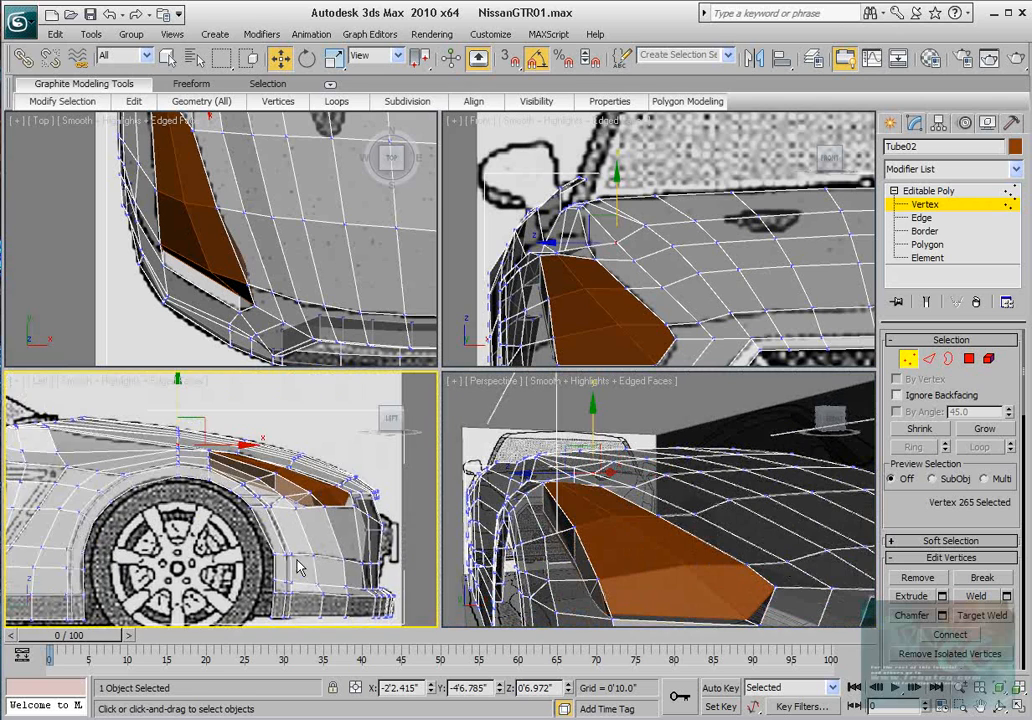
scroll(250, 495, up, 3)
middle_drag(223, 454, 297, 537)
scroll(297, 537, up, 3)
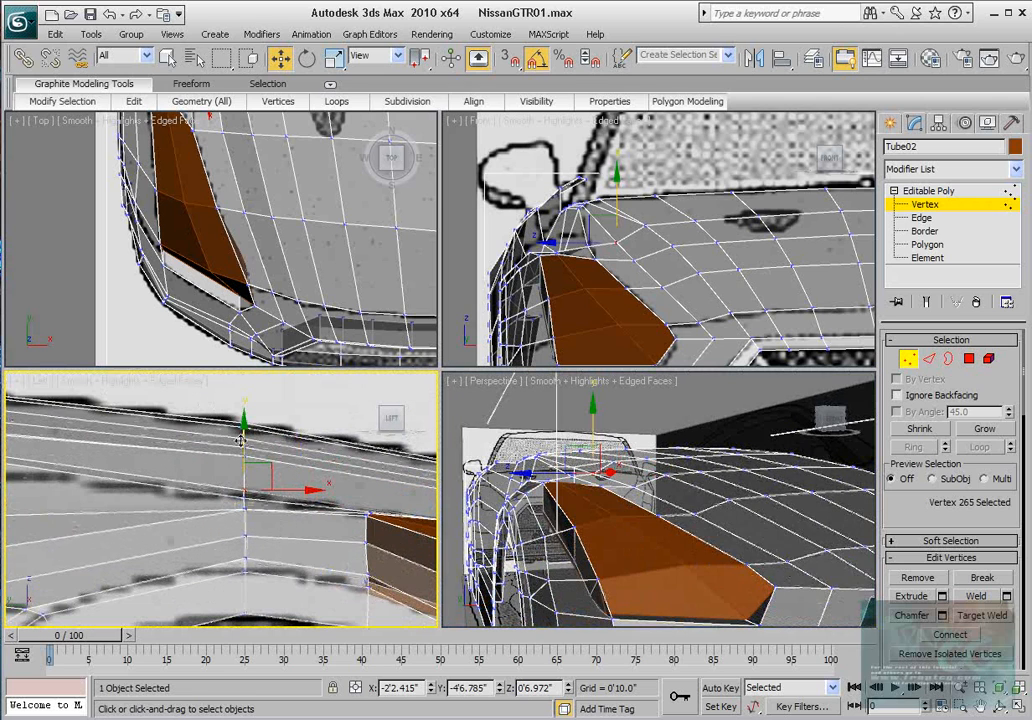
drag(241, 440, 242, 449)
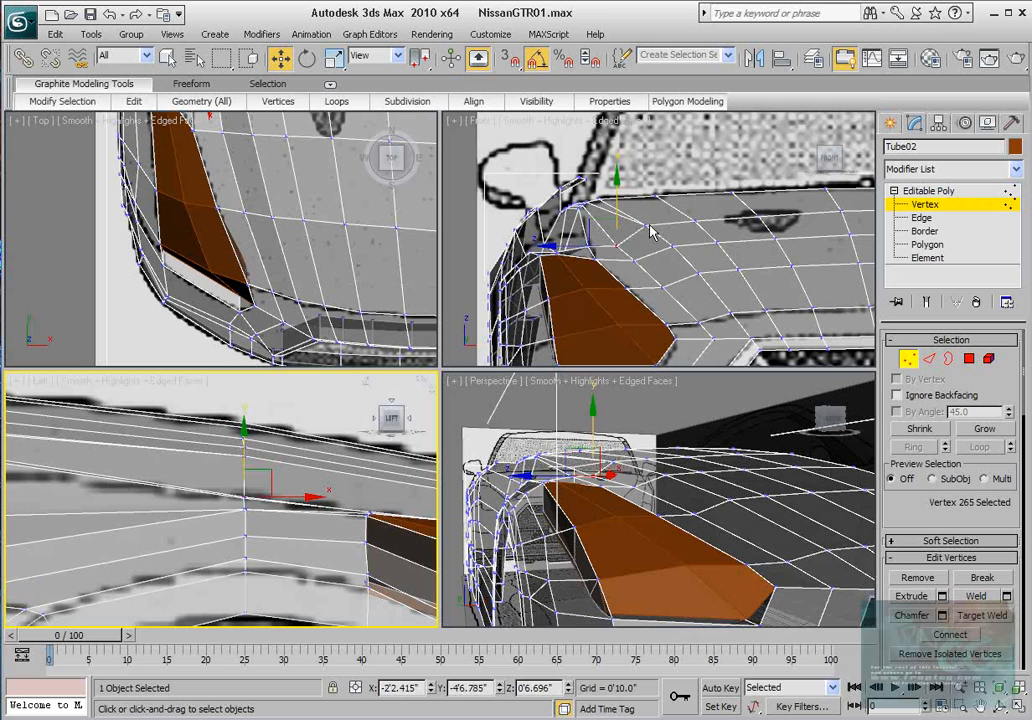
Step: Align the next two hood vertices along the headlight with the Left blueprint, at Z 0'5.572" and 0'3.13"
click(635, 258)
middle_drag(320, 502, 125, 496)
scroll(256, 481, up, 1)
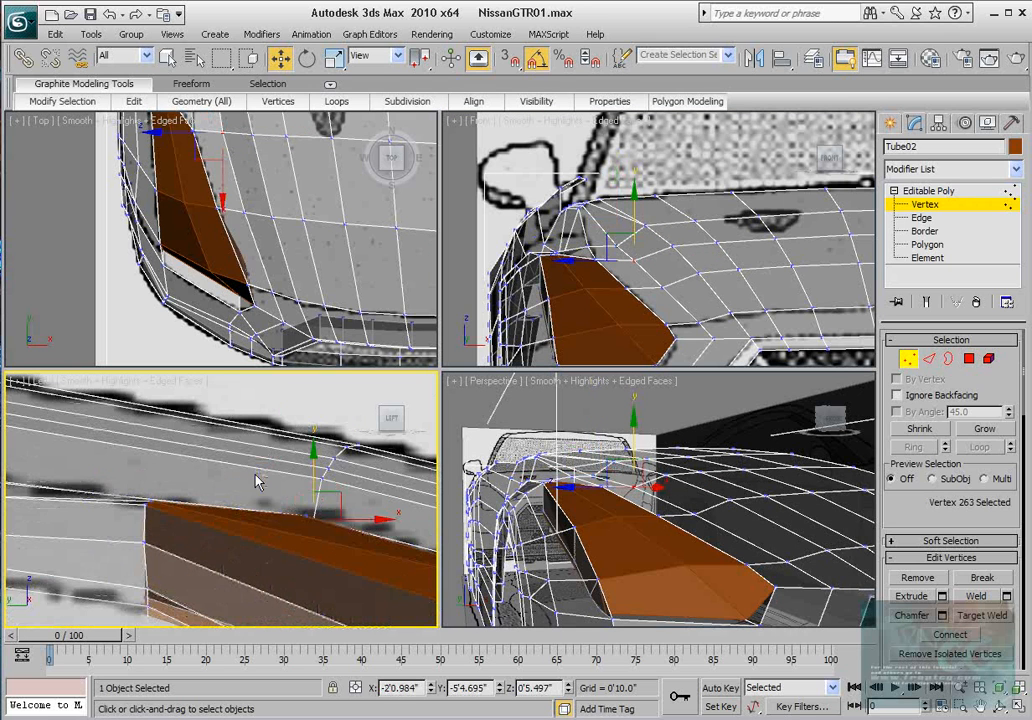
drag(311, 482, 313, 477)
middle_drag(383, 511, 240, 482)
middle_drag(347, 508, 212, 454)
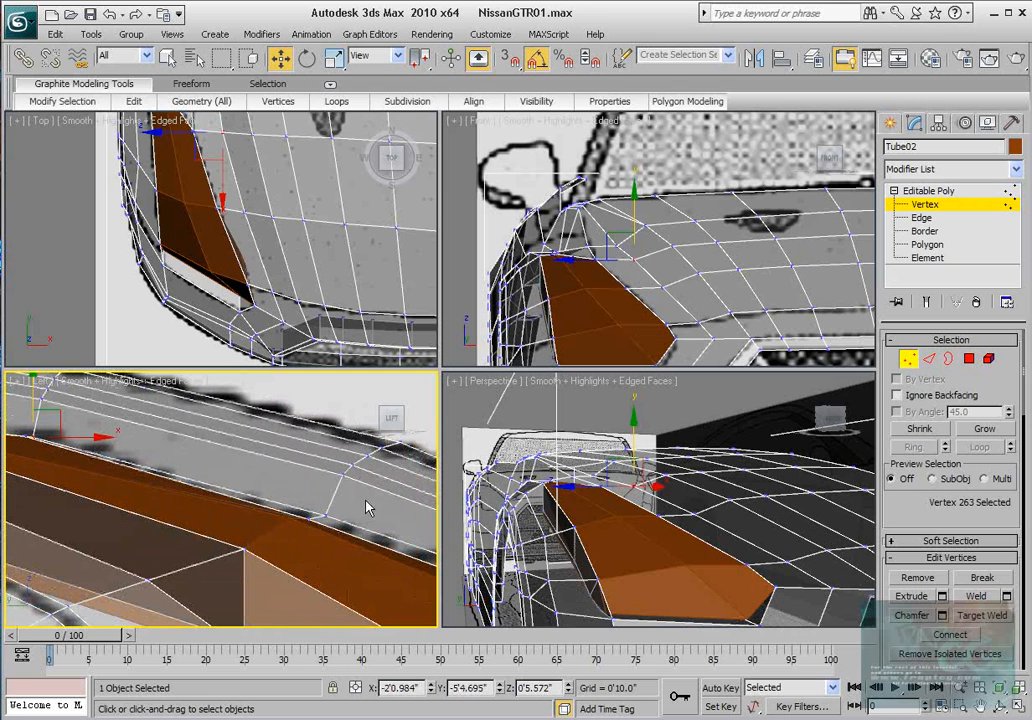
click(327, 516)
drag(327, 468, 327, 471)
Step: Lower two adjacent vertices at the hood's rear corner to Z 0'8.782" and 0'9.484" in the Left view
scroll(673, 311, up, 2)
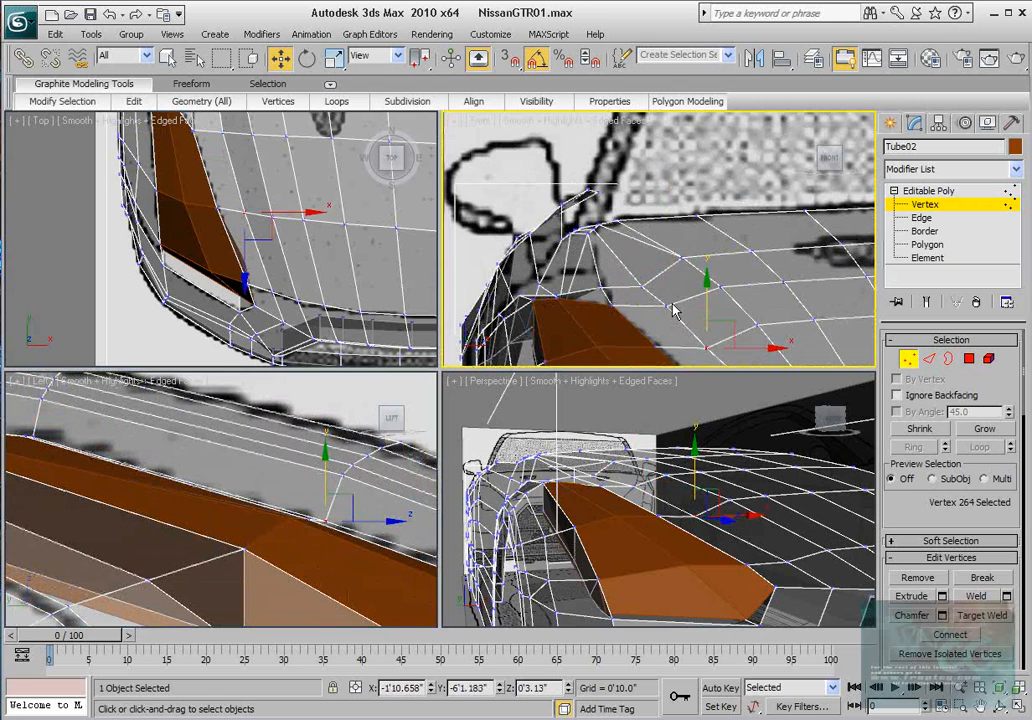
click(591, 230)
scroll(206, 220, down, 5)
middle_drag(236, 195, 253, 256)
scroll(253, 256, up, 5)
middle_drag(261, 210, 247, 355)
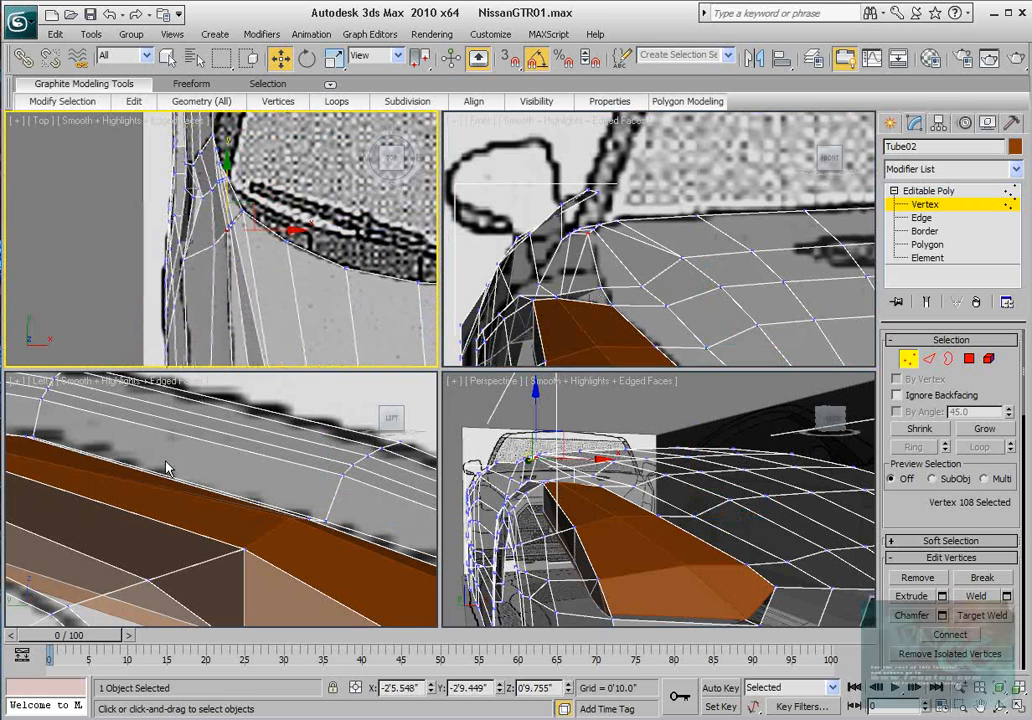
scroll(167, 468, down, 5)
middle_drag(173, 468, 284, 474)
scroll(228, 449, up, 3)
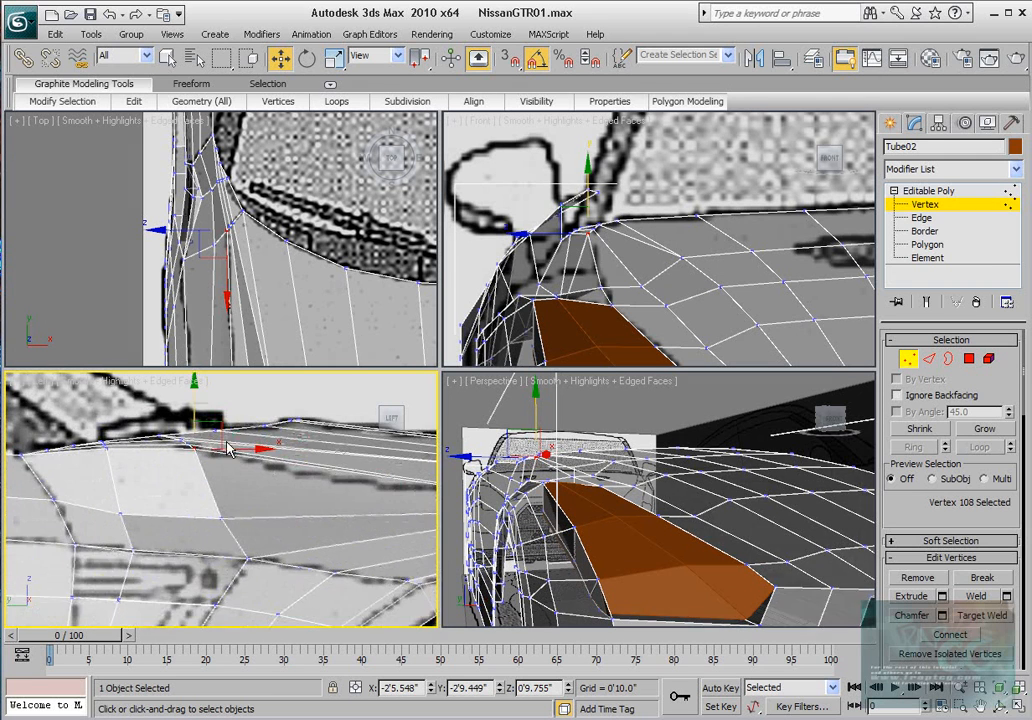
middle_drag(228, 449, 281, 490)
mouse_move(247, 442)
mouse_down()
mouse_move(247, 459)
mouse_move(241, 449)
mouse_up()
click(241, 484)
Step: Inspect the hood and fender surface around the headlight with see-through display temporarily off
scroll(250, 287, up, 4)
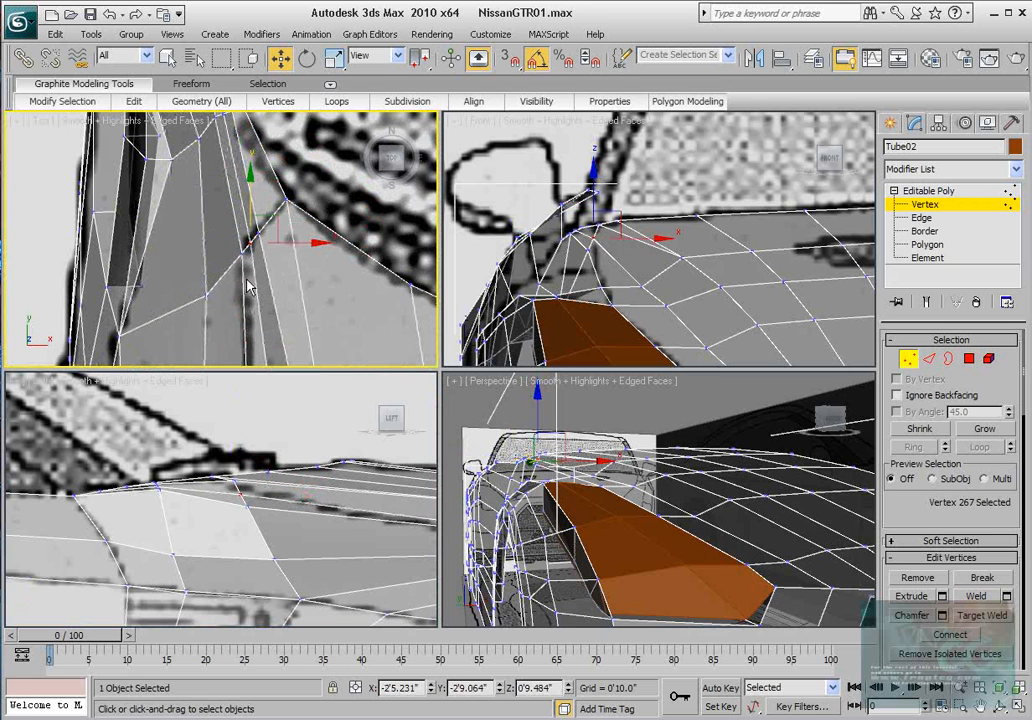
scroll(234, 258, down, 2)
middle_drag(232, 320, 240, 238)
scroll(268, 235, down, 1)
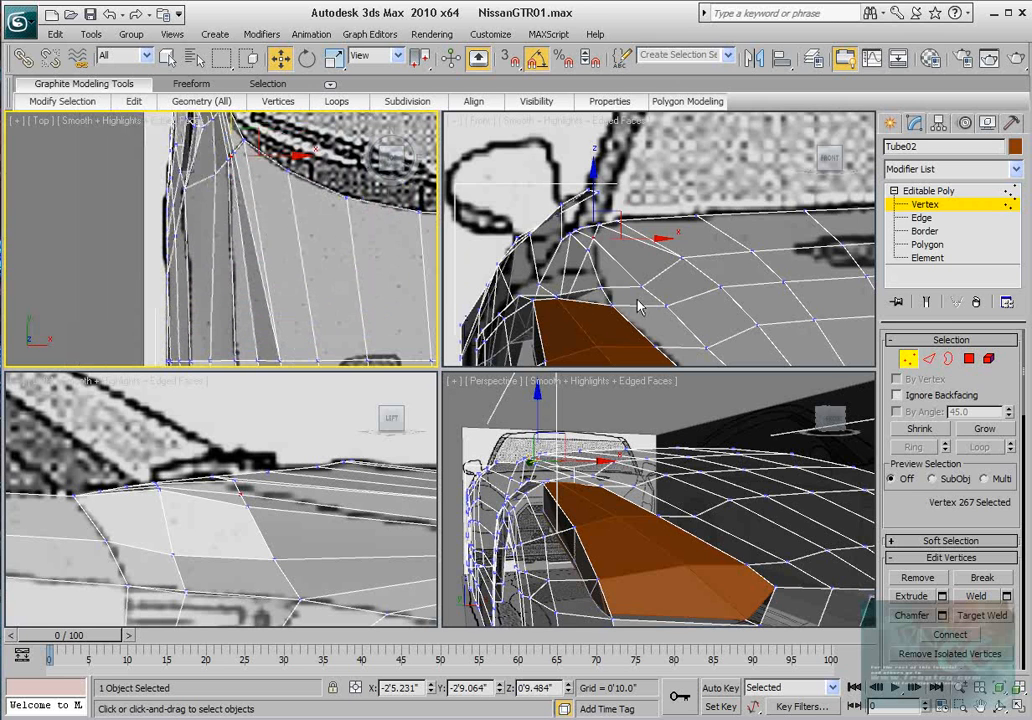
mouse_move(638, 308)
middle_down()
mouse_move(617, 272)
mouse_move(633, 260)
mouse_move(627, 289)
middle_up()
scroll(645, 278, down, 2)
key(alt+x)
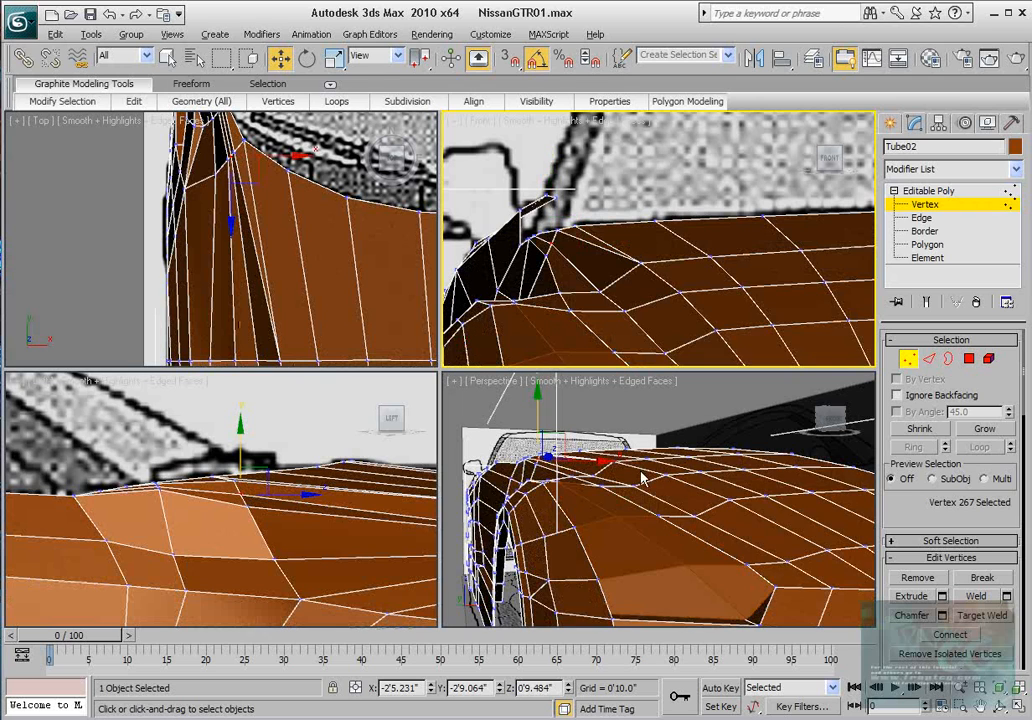
alt+middle_drag(643, 480, 573, 484)
click(524, 508)
middle_drag(608, 328, 566, 219)
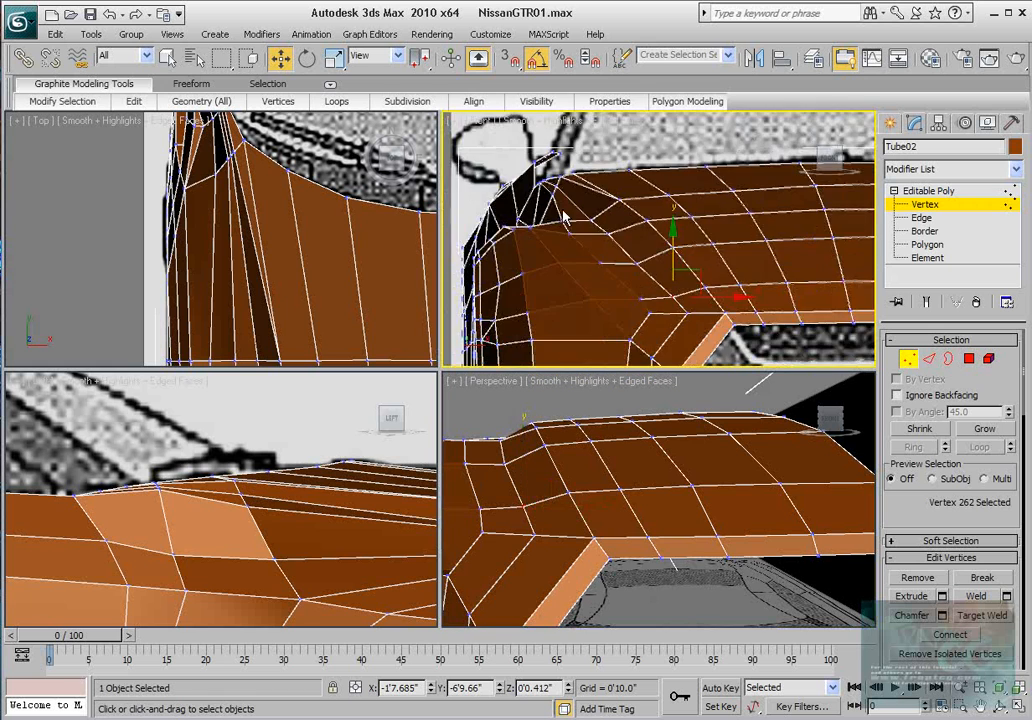
middle_drag(664, 257, 621, 276)
key(alt+x)
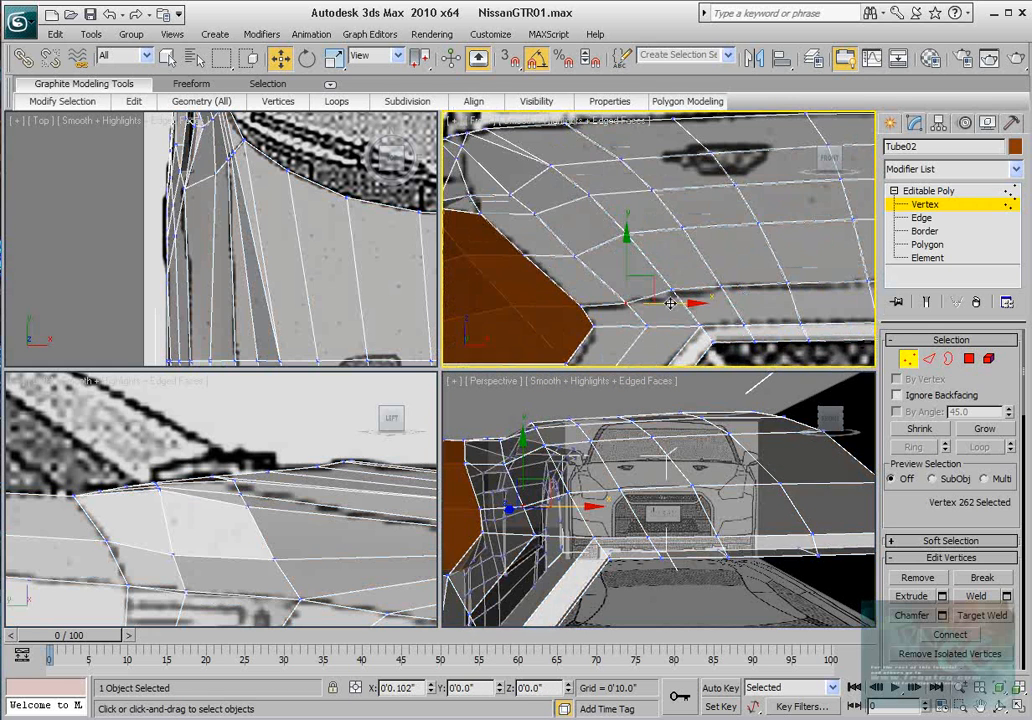
Step: Try to shift the three hood vertices along the headlight toward the car's centre line in the Front view
drag(670, 303, 675, 303)
click(575, 256)
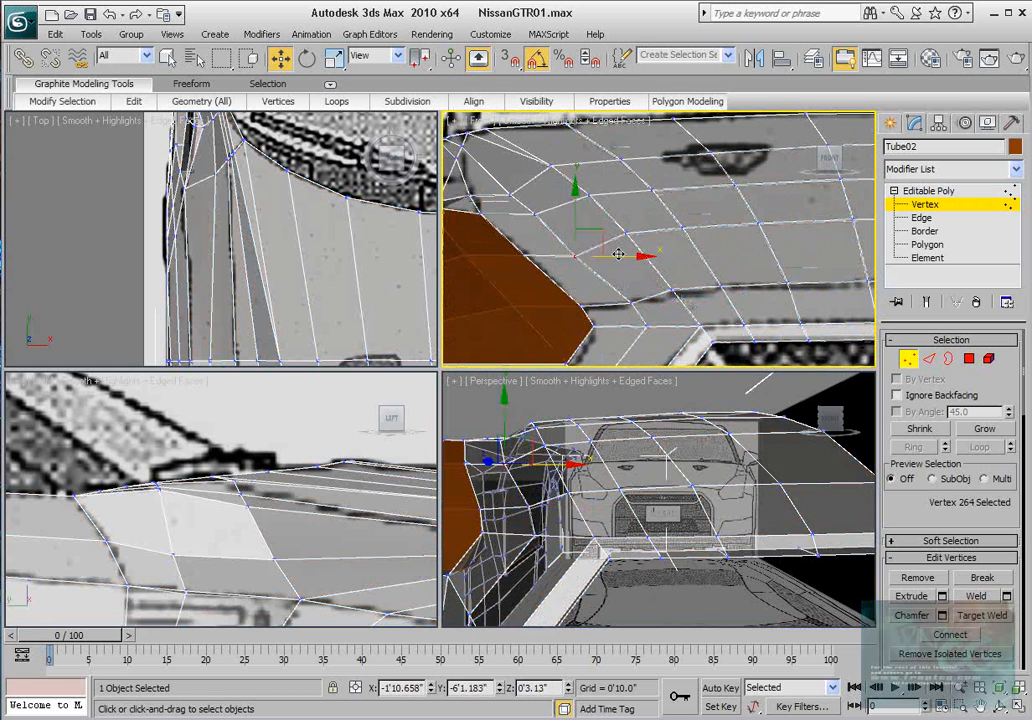
drag(618, 254, 631, 251)
click(534, 214)
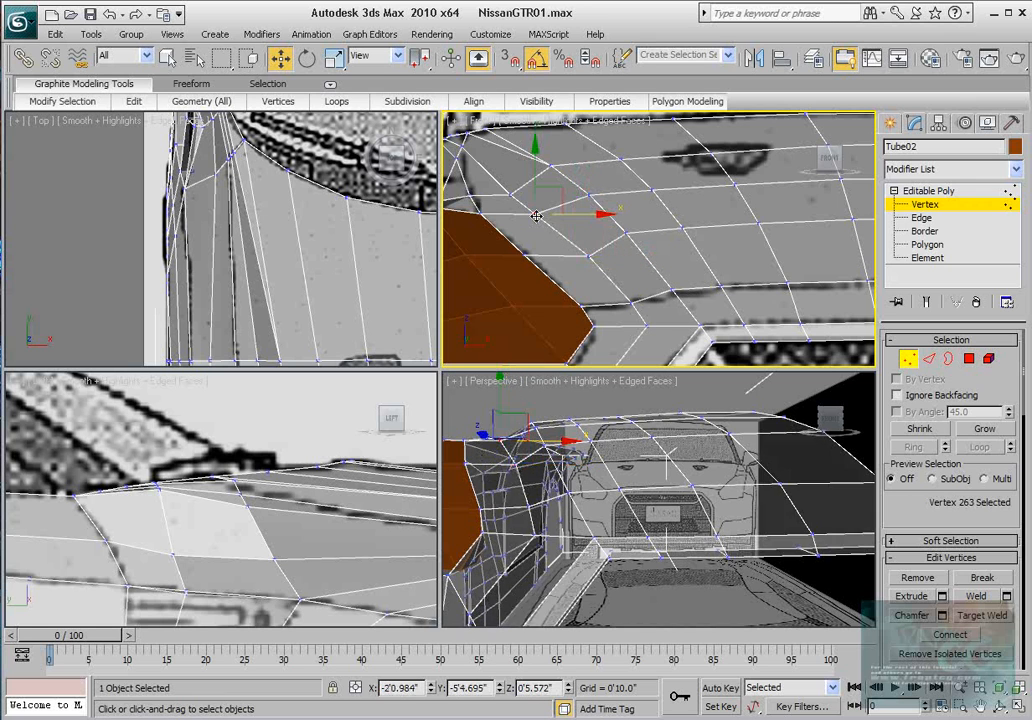
drag(568, 212, 590, 211)
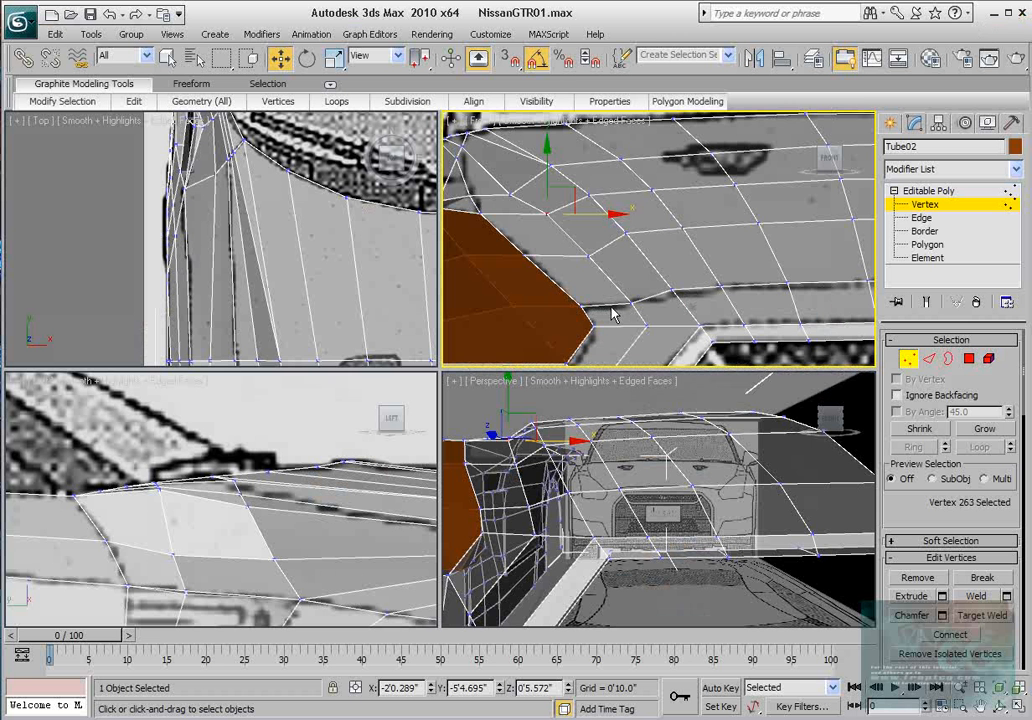
Step: Revert the sideways shifts of the three hood vertices and restore the Front view
middle_drag(594, 257, 608, 261)
drag(604, 217, 592, 217)
click(604, 260)
drag(646, 260, 632, 260)
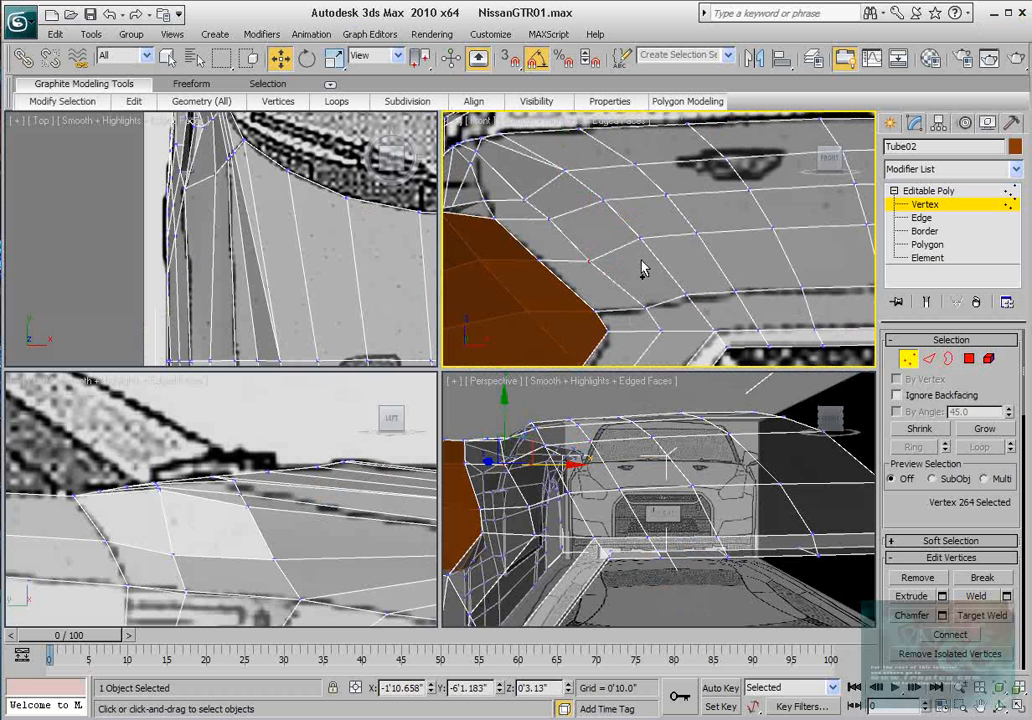
click(645, 308)
mouse_move(640, 260)
alt+middle_down()
mouse_move(636, 300)
mouse_move(623, 298)
mouse_move(640, 267)
alt+middle_up()
key(f)
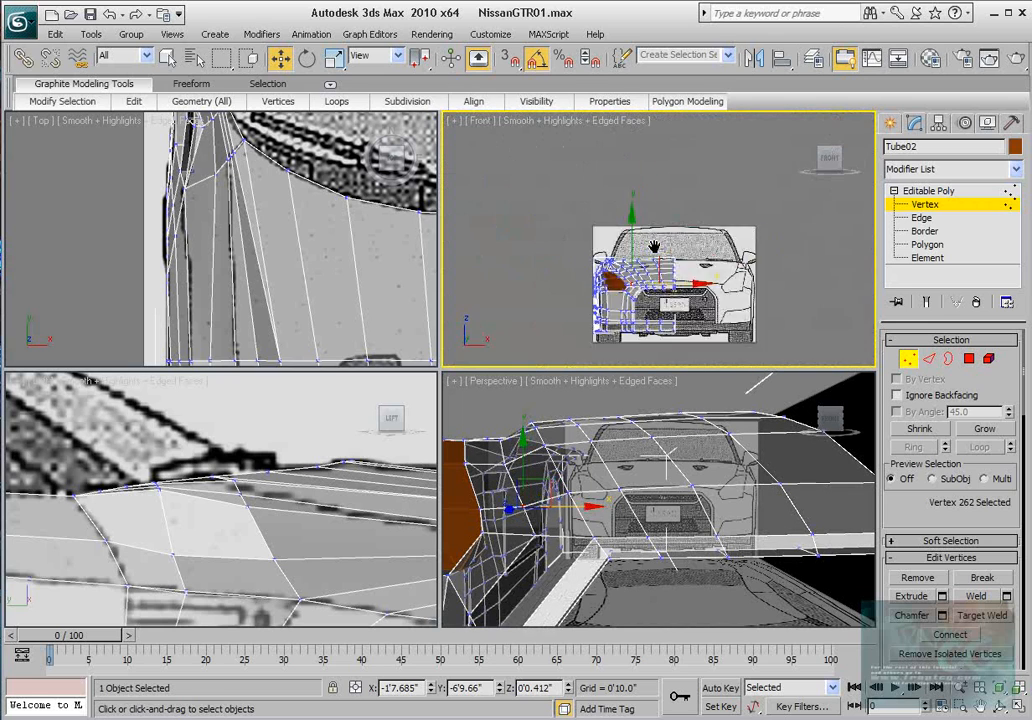
Step: Shift the lower vertex at the hood's rear corner toward the car's centre line and lower it in the Front view
scroll(636, 194, up, 8)
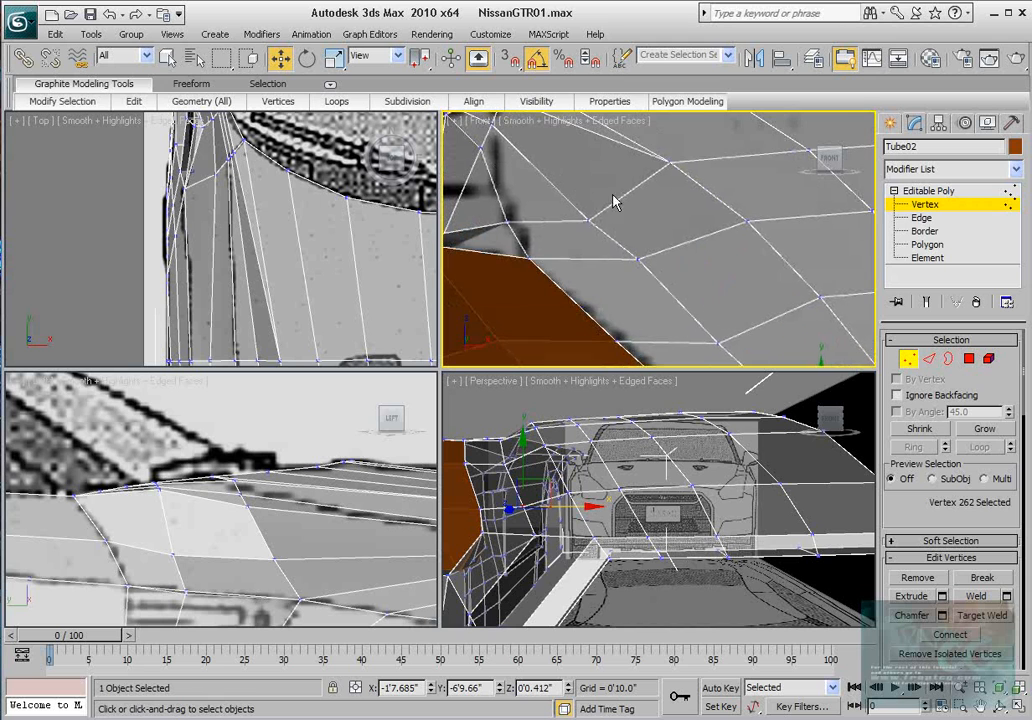
click(588, 222)
middle_drag(584, 198, 641, 256)
click(537, 210)
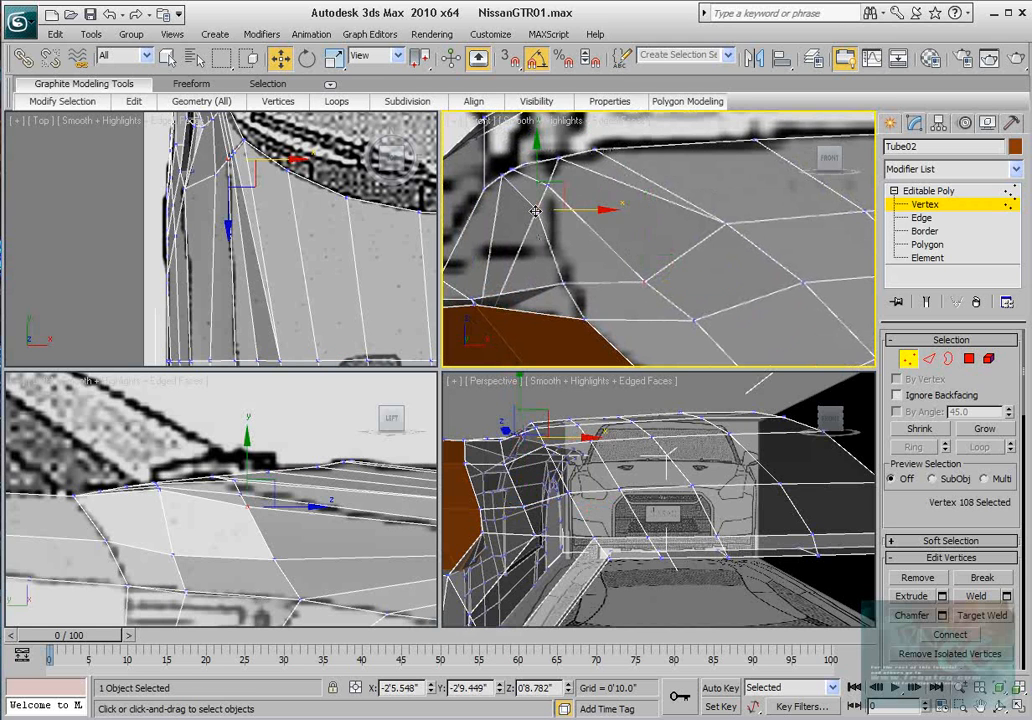
scroll(643, 209, down, 2)
middle_drag(641, 187, 575, 225)
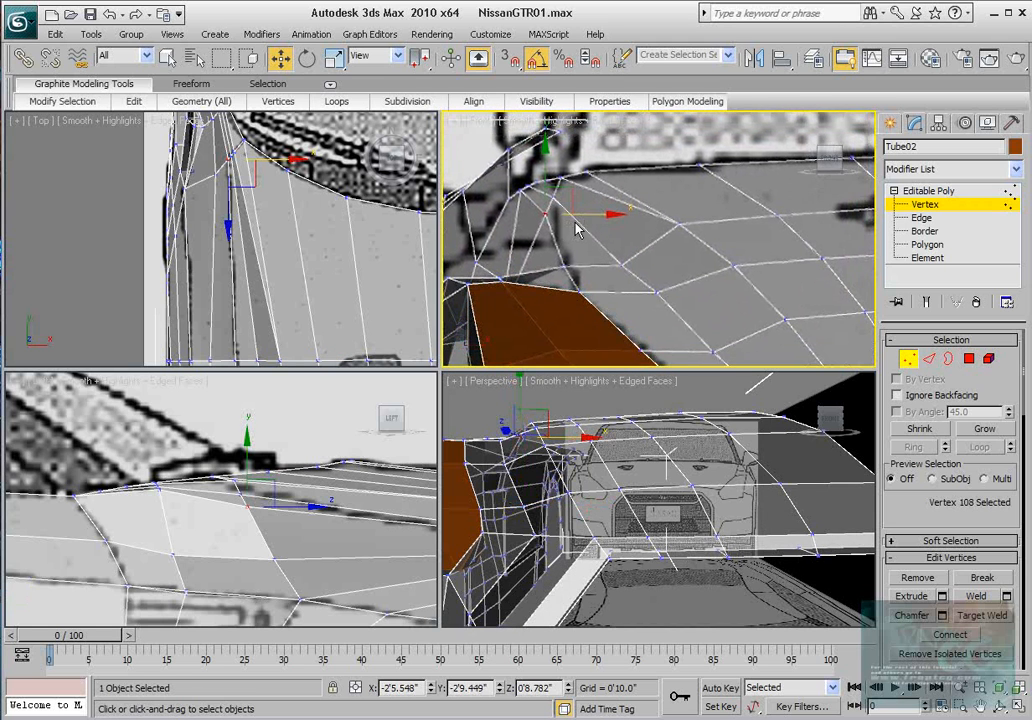
scroll(353, 163, up, 3)
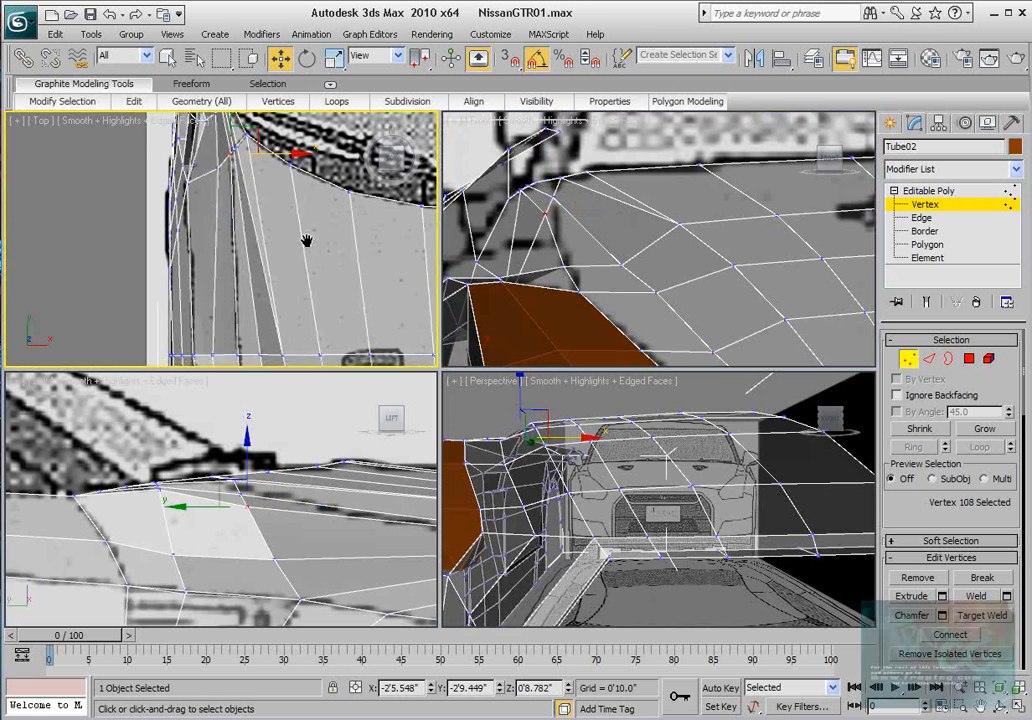
scroll(175, 482, up, 2)
scroll(176, 482, up, 2)
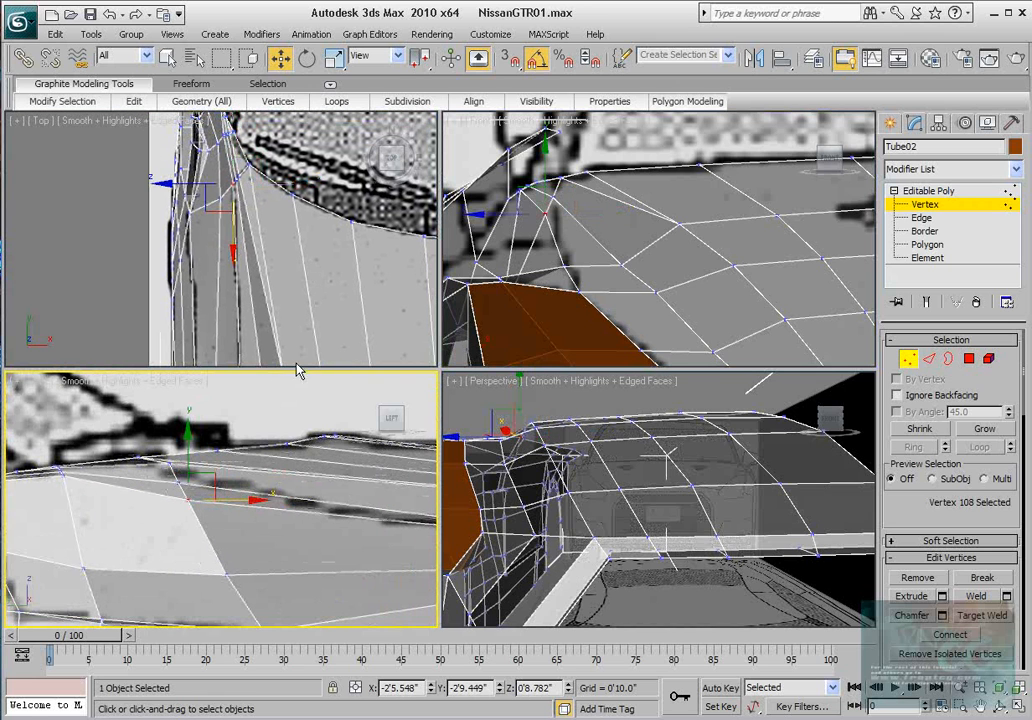
middle_drag(550, 262, 543, 281)
drag(569, 233, 580, 234)
drag(549, 195, 548, 204)
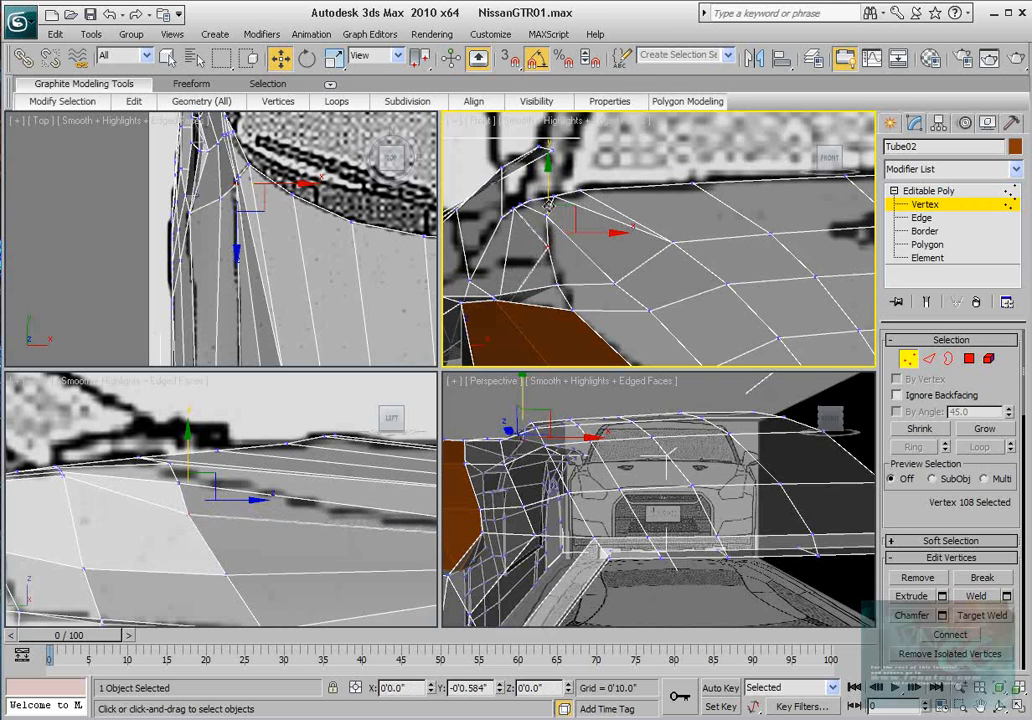
Step: Lower the vertex just outboard of the hood's lower rear-corner vertex to about Z 0'8.568" in the Front view
click(512, 207)
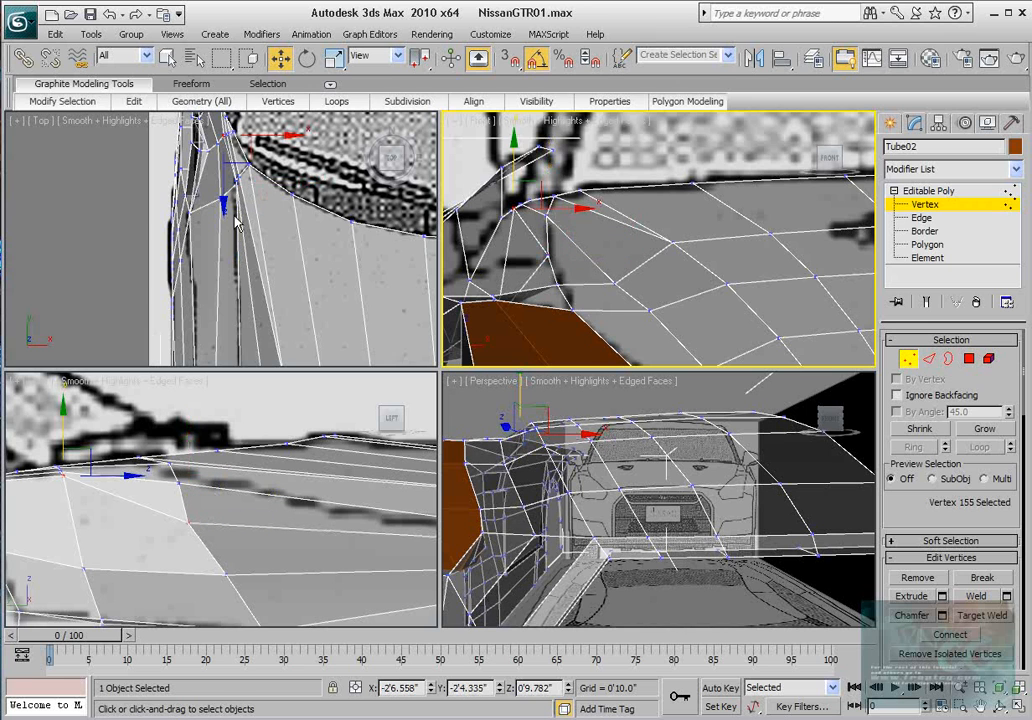
middle_drag(237, 223, 262, 270)
scroll(262, 270, up, 2)
middle_drag(602, 238, 616, 272)
scroll(616, 272, up, 2)
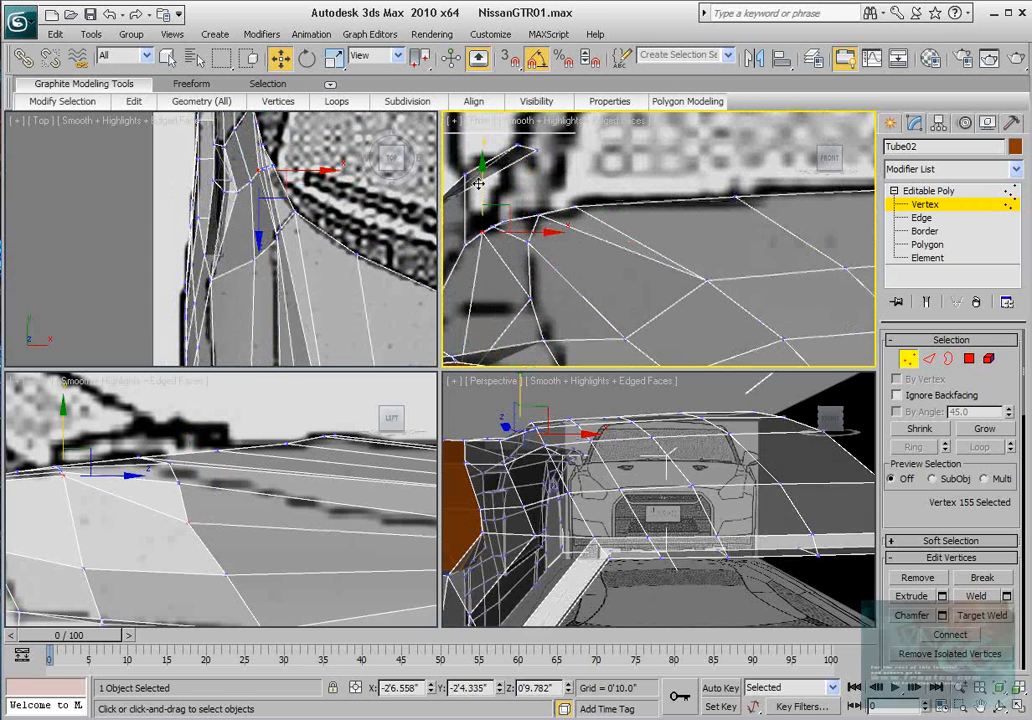
drag(478, 184, 481, 240)
drag(483, 226, 461, 258)
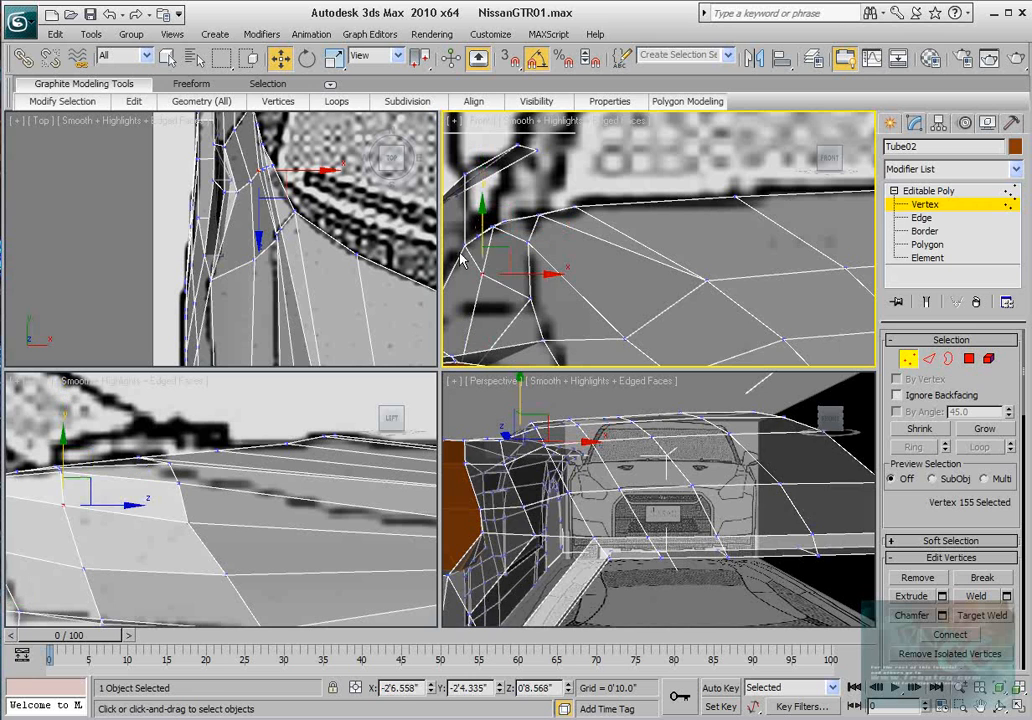
Step: Check the hood corner in the Left view and lower its lower rear-corner vertex to about Z 0'7.059" in the Front view
click(465, 246)
middle_drag(238, 190, 255, 290)
scroll(252, 286, up, 2)
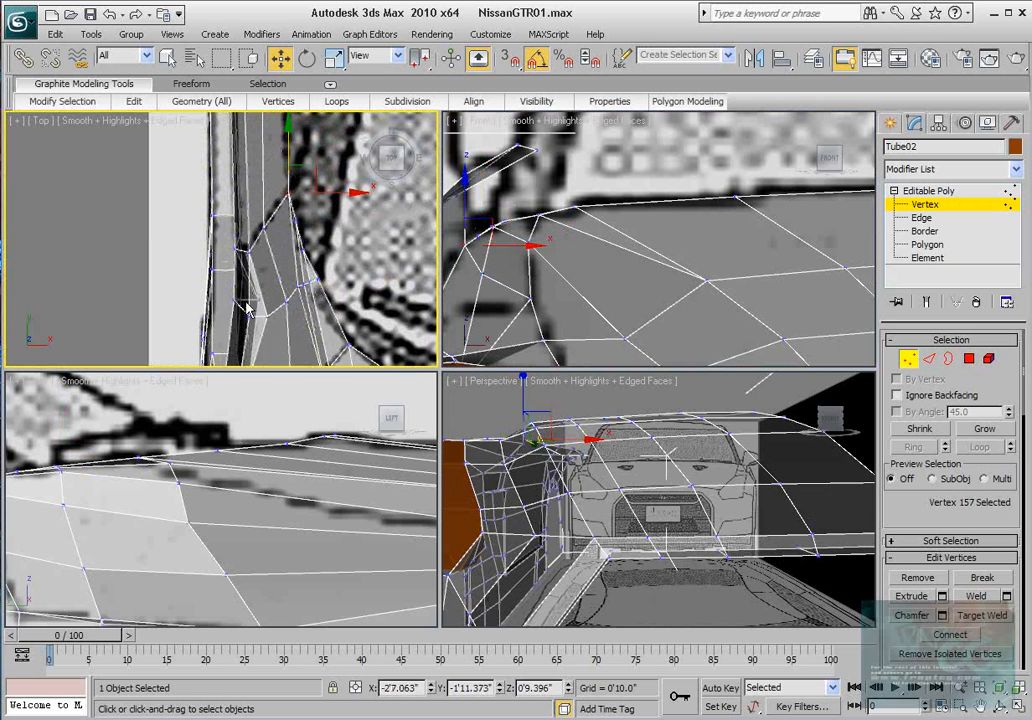
middle_drag(110, 529, 286, 527)
middle_drag(213, 533, 165, 484)
click(249, 503)
click(269, 495)
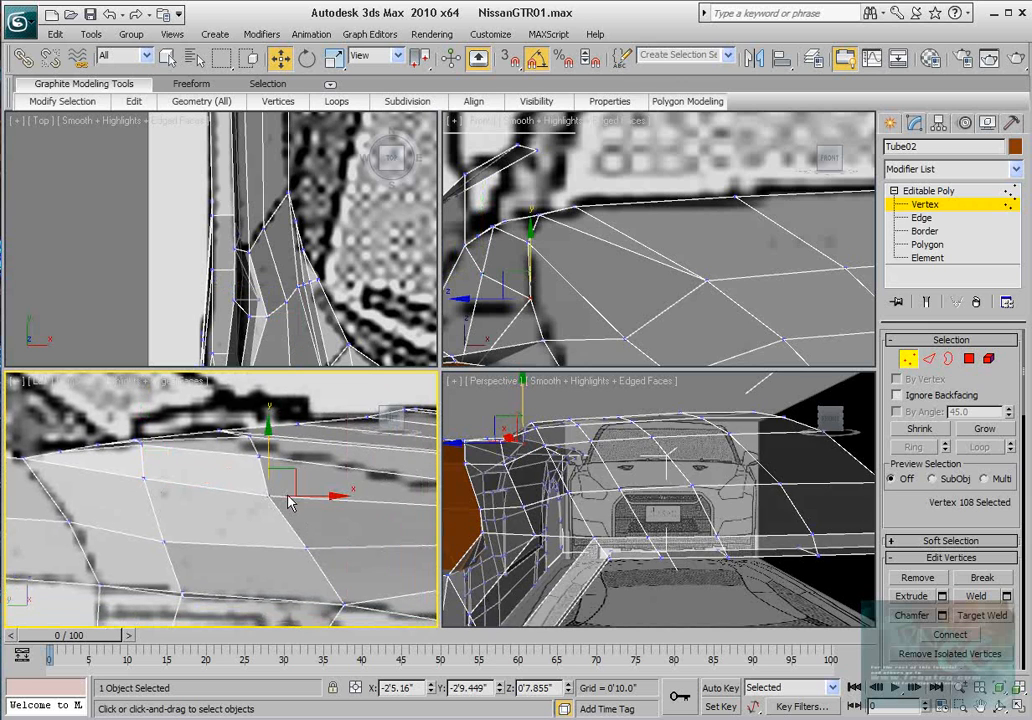
middle_drag(567, 267, 556, 257)
drag(521, 254, 521, 281)
Step: Lower the vertex outboard of the hood's lower rear corner further, to about Z 0'7.945", in the Left view
middle_drag(253, 494, 206, 475)
scroll(206, 475, down, 4)
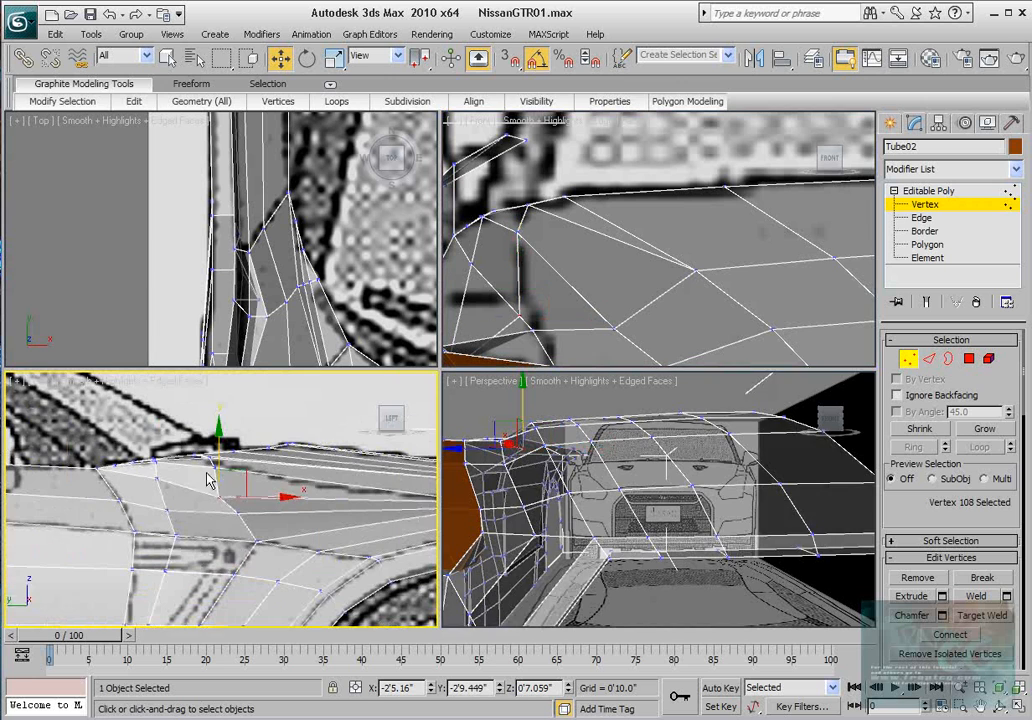
click(157, 478)
drag(160, 446, 167, 523)
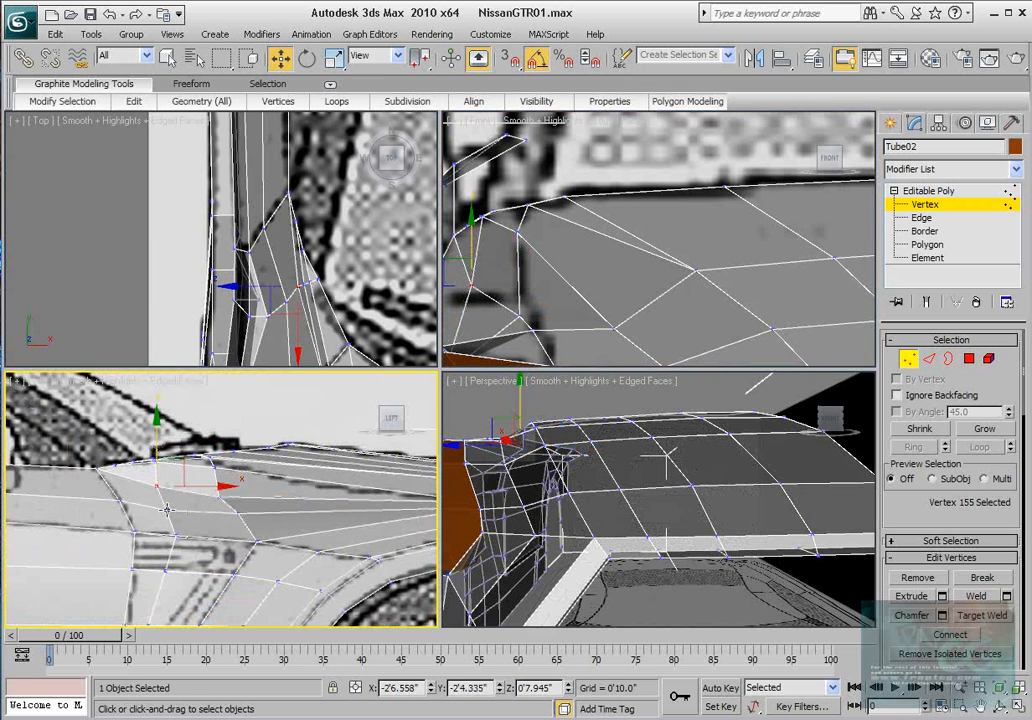
Step: Turn off see-through display and compare the hood's rear corner with the reference photo of the car
scroll(559, 519, down, 5)
alt+middle_drag(588, 519, 558, 467)
scroll(630, 516, up, 4)
key(alt+x)
scroll(558, 470, up, 2)
key(alt+Tab)
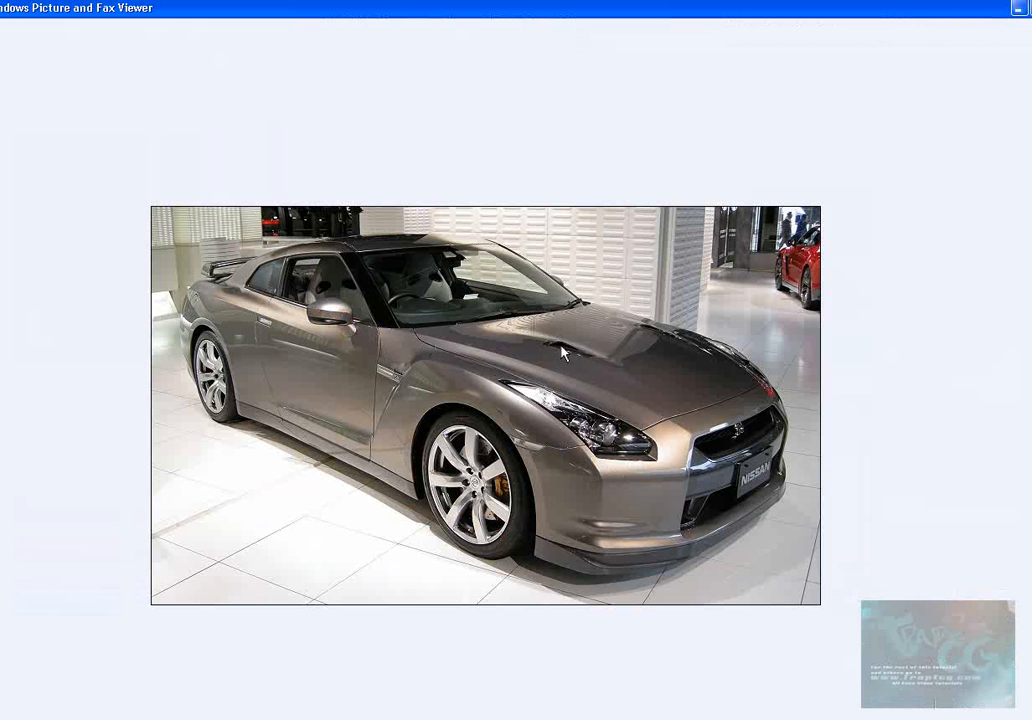
click(1018, 12)
middle_drag(578, 288, 624, 286)
scroll(622, 287, down, 2)
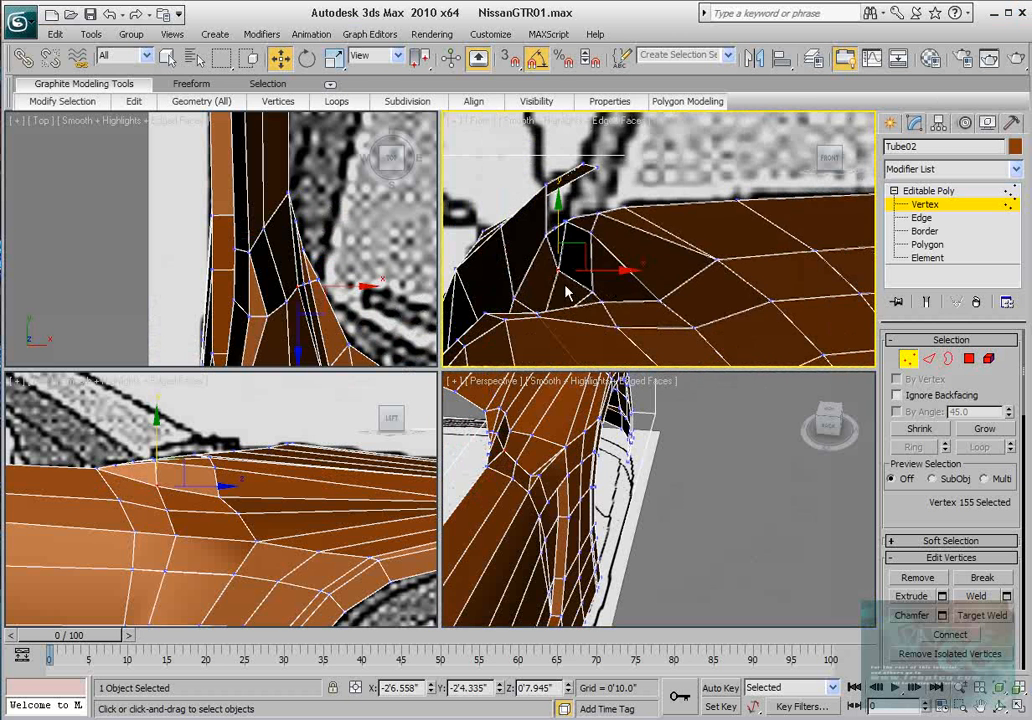
Step: Shift the fender vertex behind the hood corner toward the car's centre line and lower it to about Z 0'6.311"
click(515, 300)
drag(559, 299, 573, 299)
middle_drag(96, 557, 171, 560)
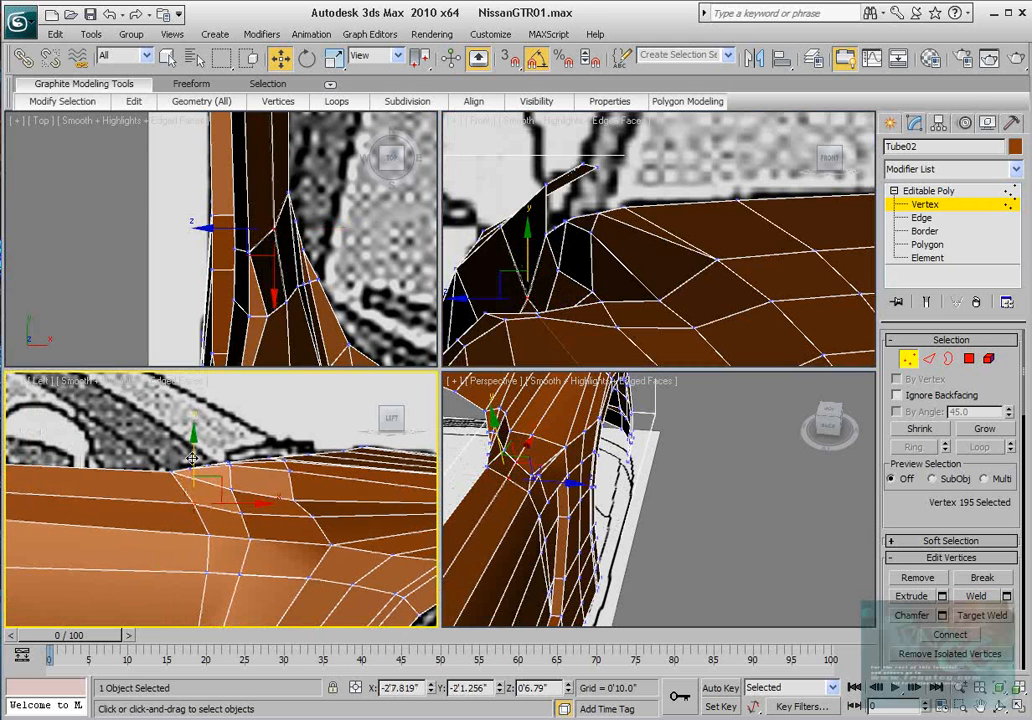
drag(192, 459, 192, 466)
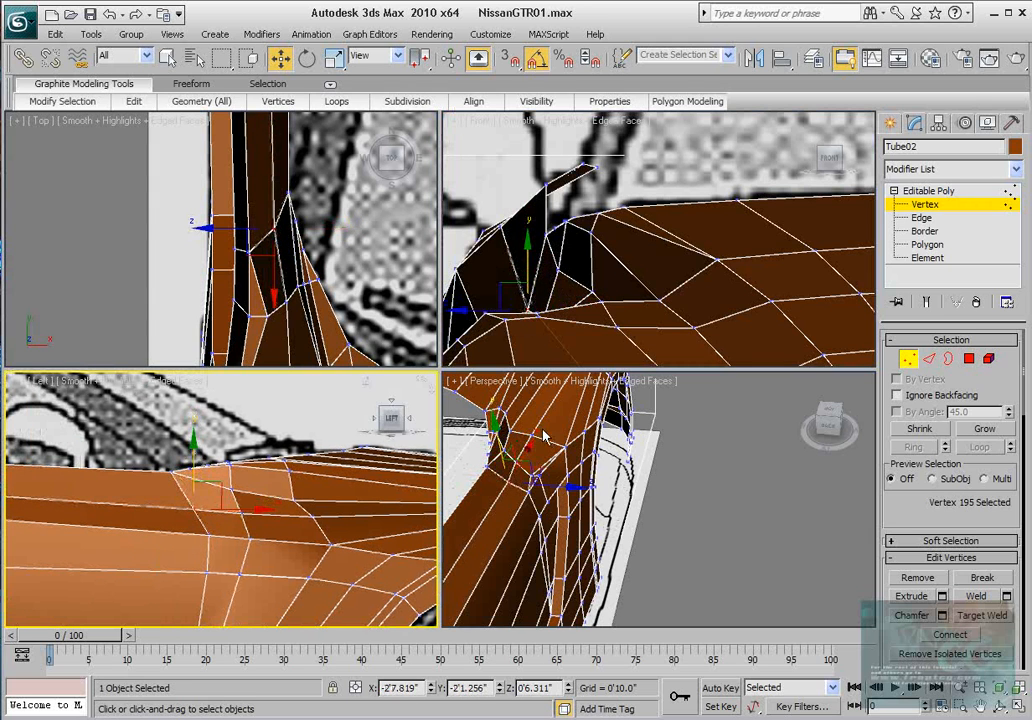
Step: Compare the fender and side body surface behind the hood corner with the reference photo
scroll(543, 436, down, 4)
alt+middle_drag(556, 450, 340, 653)
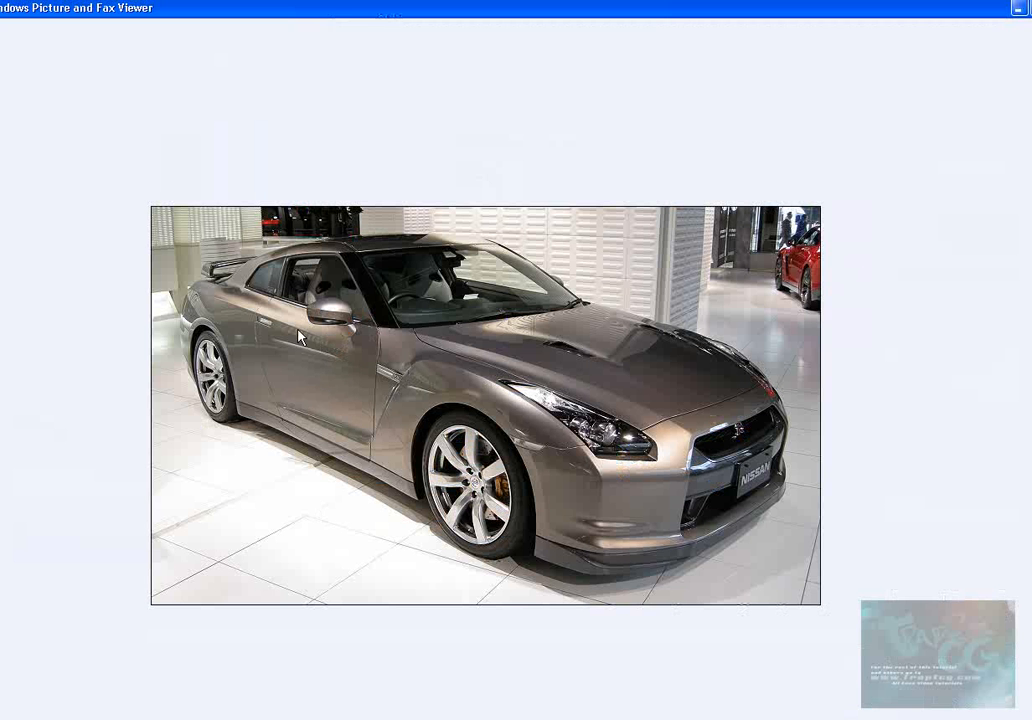
click(1018, 14)
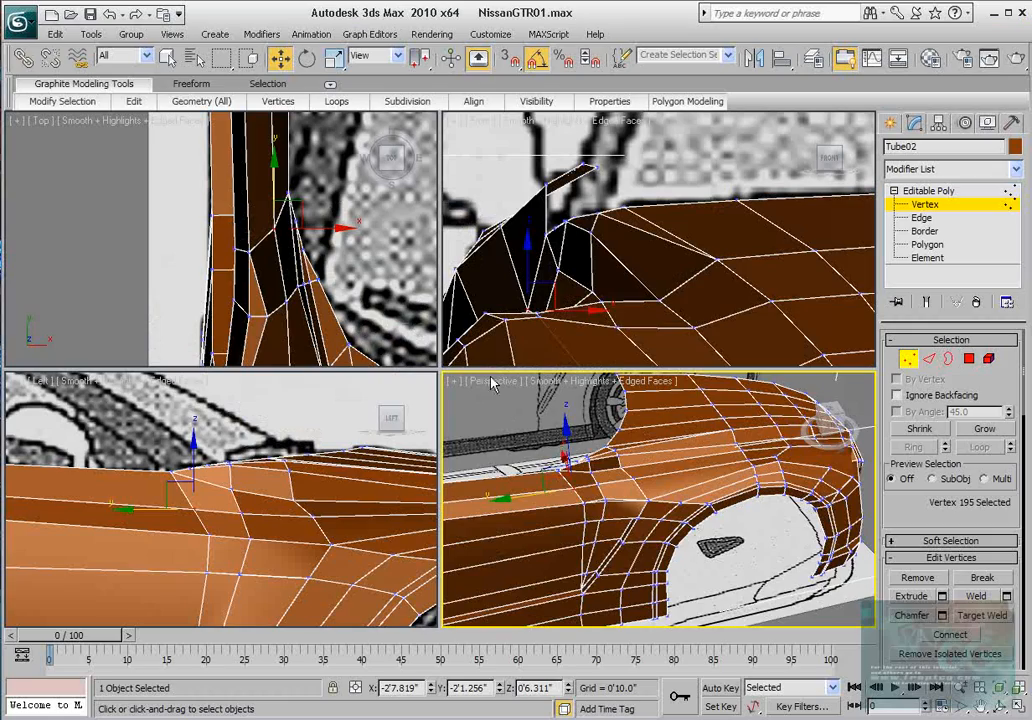
alt+middle_drag(520, 464, 527, 473)
middle_drag(194, 522, 308, 527)
scroll(308, 527, down, 2)
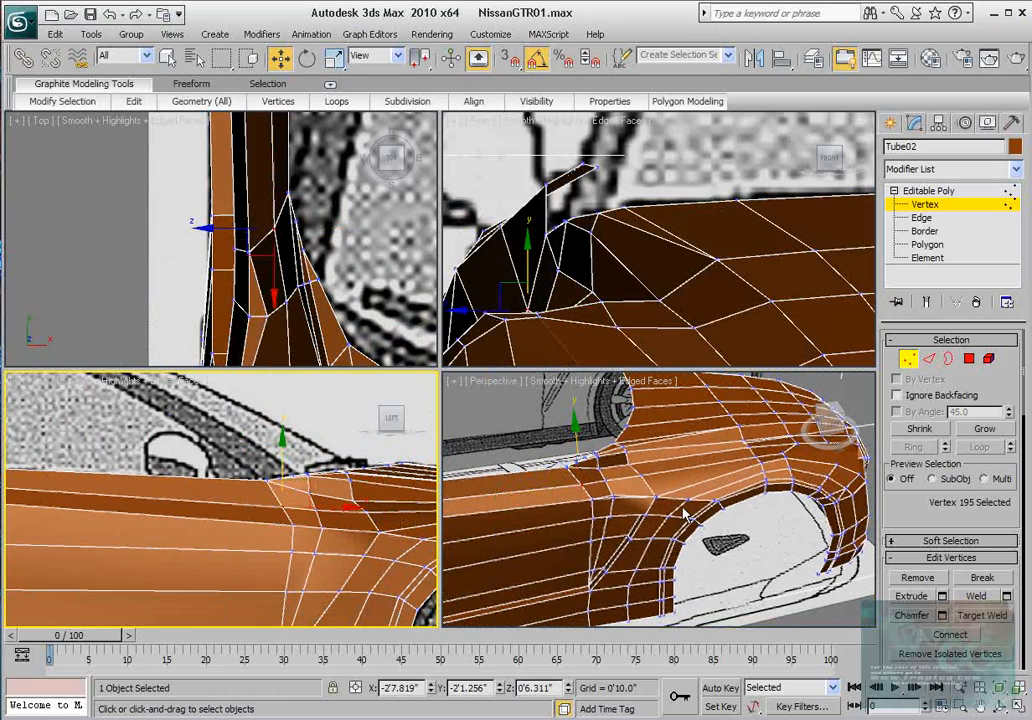
Step: Shift the upper-edge vertex toward the rear of the side body slightly toward the car's centre line in the Front view
middle_drag(577, 290, 625, 273)
alt+middle_drag(623, 545, 540, 487)
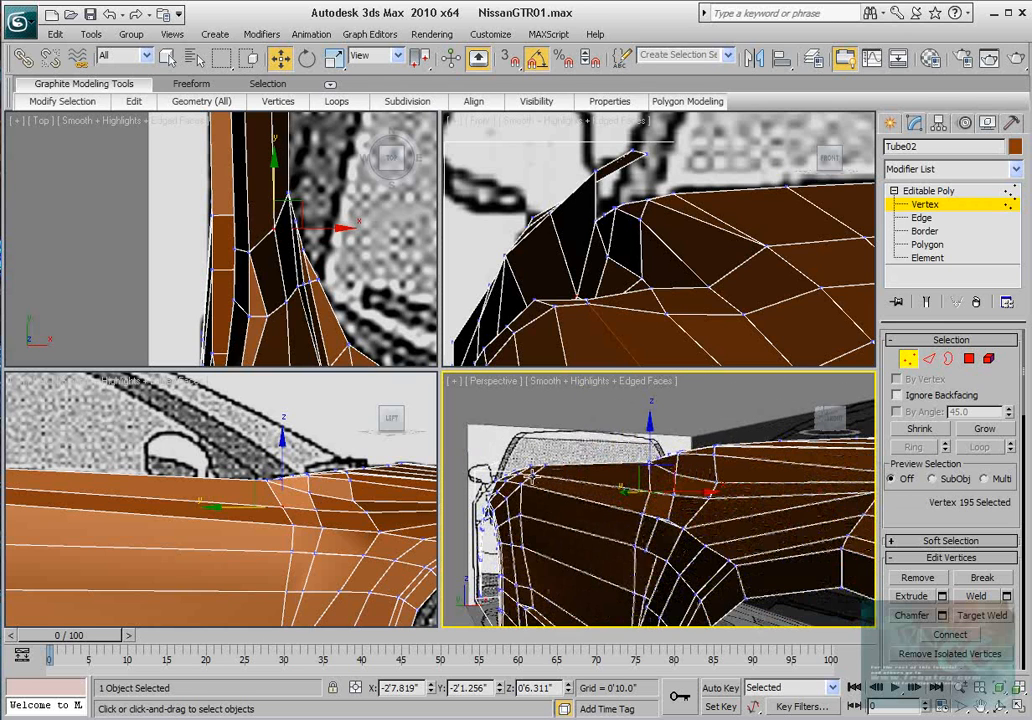
click(532, 474)
middle_drag(570, 266, 576, 275)
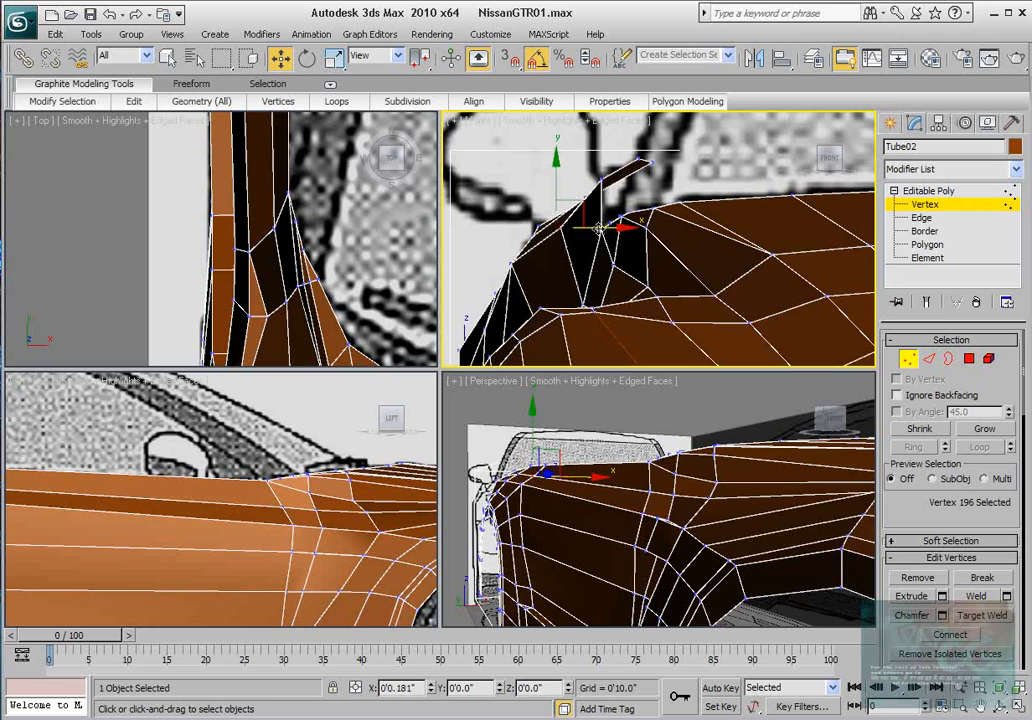
Step: Shift the fender vertex below the hood's rear corner outward along the X axis in the Perspective view
alt+middle_drag(540, 530, 465, 456)
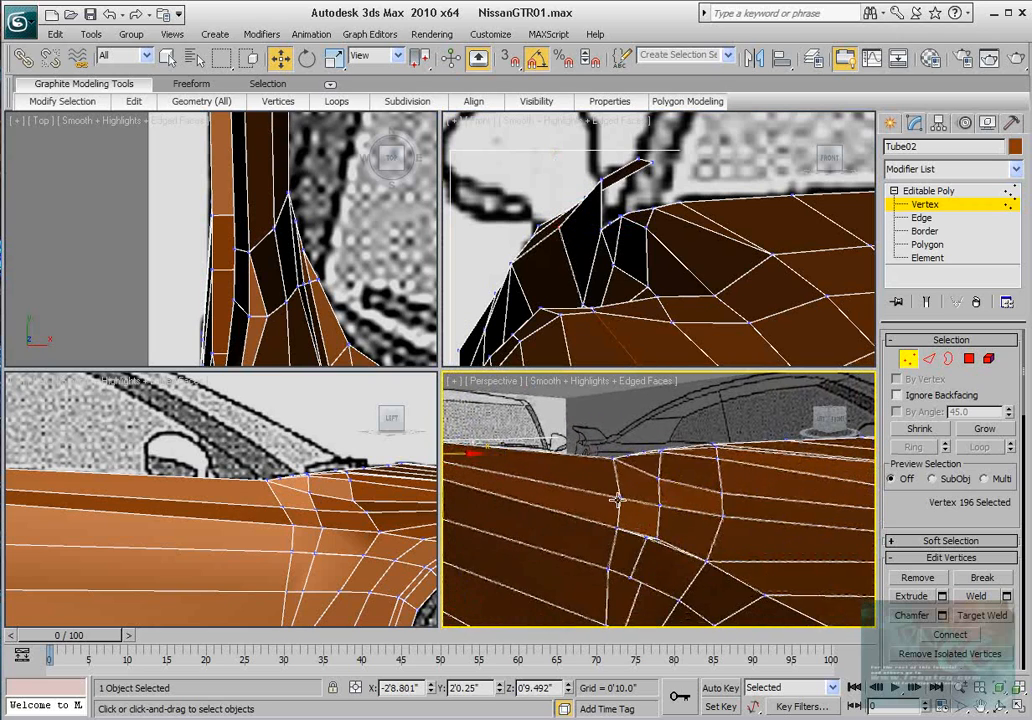
click(618, 497)
middle_drag(295, 514, 254, 502)
alt+middle_drag(677, 543, 665, 503)
click(641, 483)
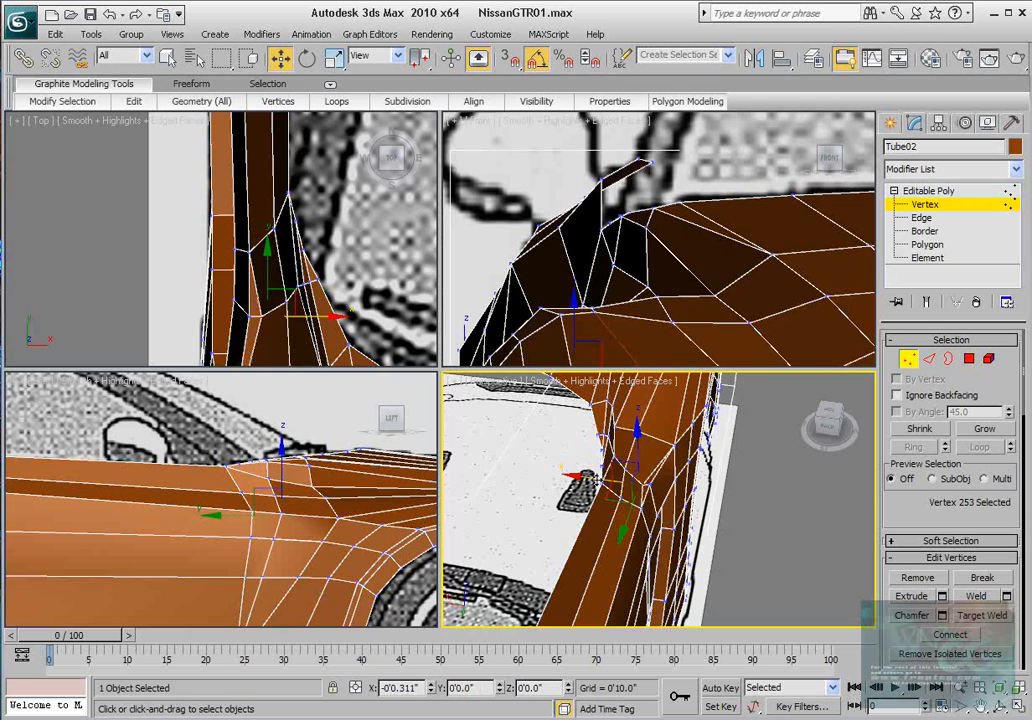
alt+middle_drag(688, 506, 612, 481)
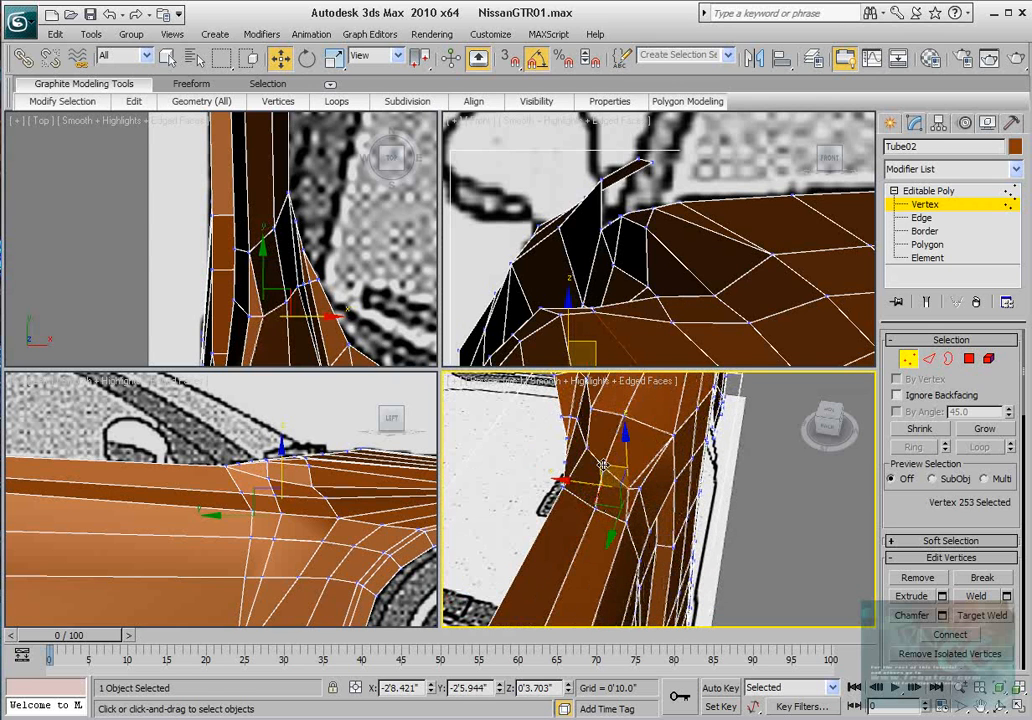
Step: Shift the two neighbouring fender crease vertices and the hood's lower rear-corner vertex outward along the X axis
click(592, 462)
alt+middle_drag(553, 461, 692, 463)
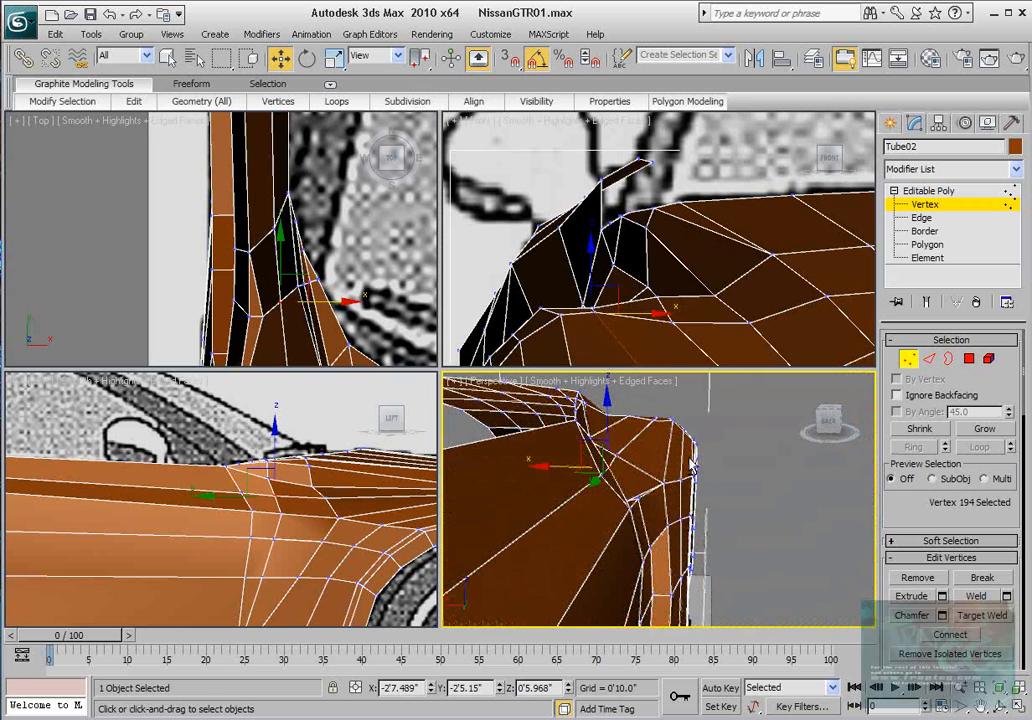
click(603, 464)
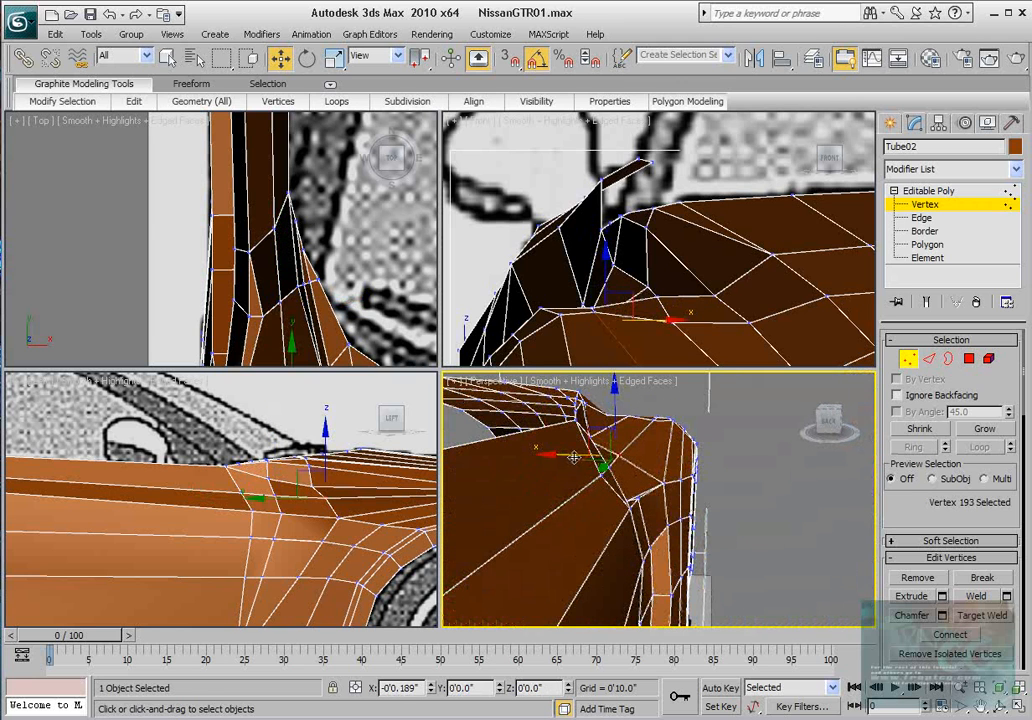
click(643, 287)
alt+middle_drag(631, 480, 553, 440)
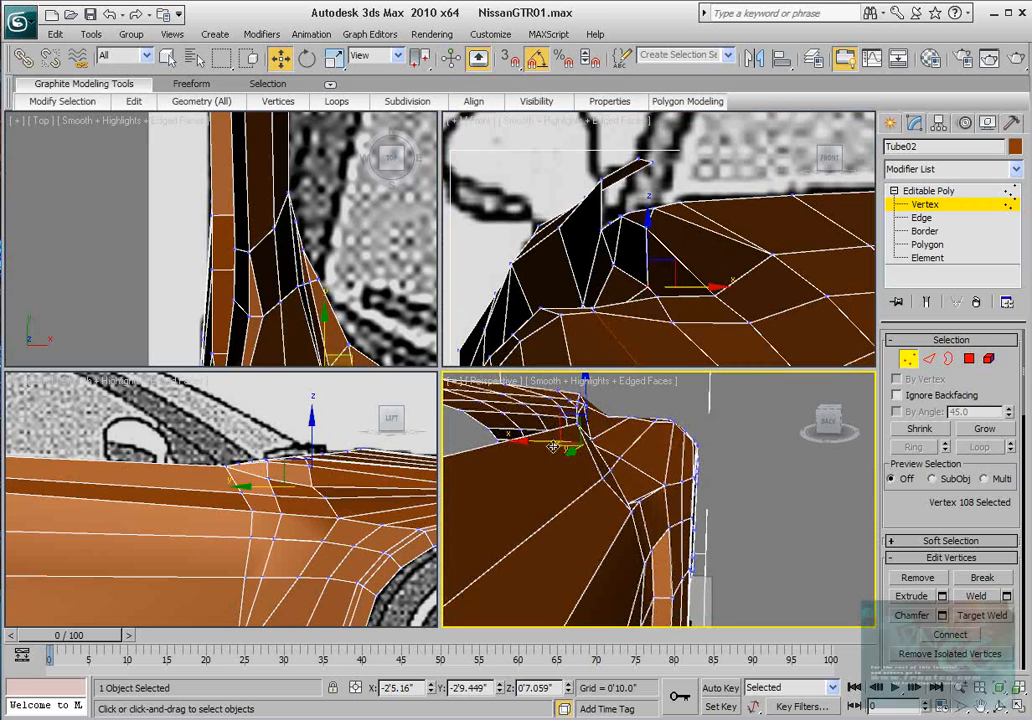
Step: Try to shift the fender crease vertex above the front wheel outward in the Front view
click(655, 297)
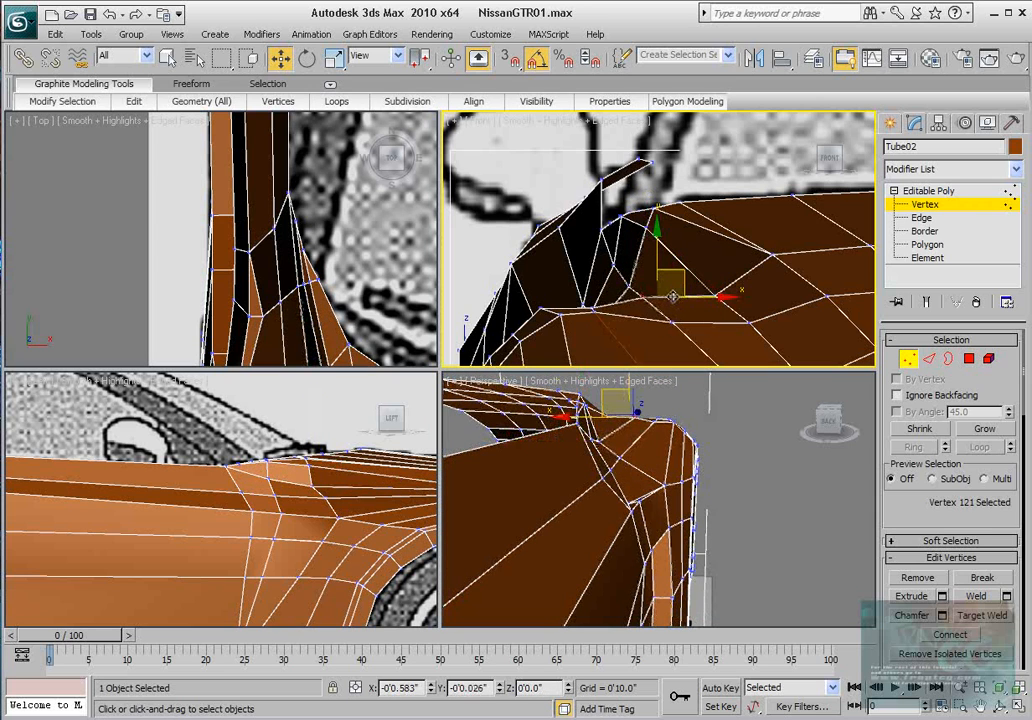
alt+middle_drag(666, 486, 577, 497)
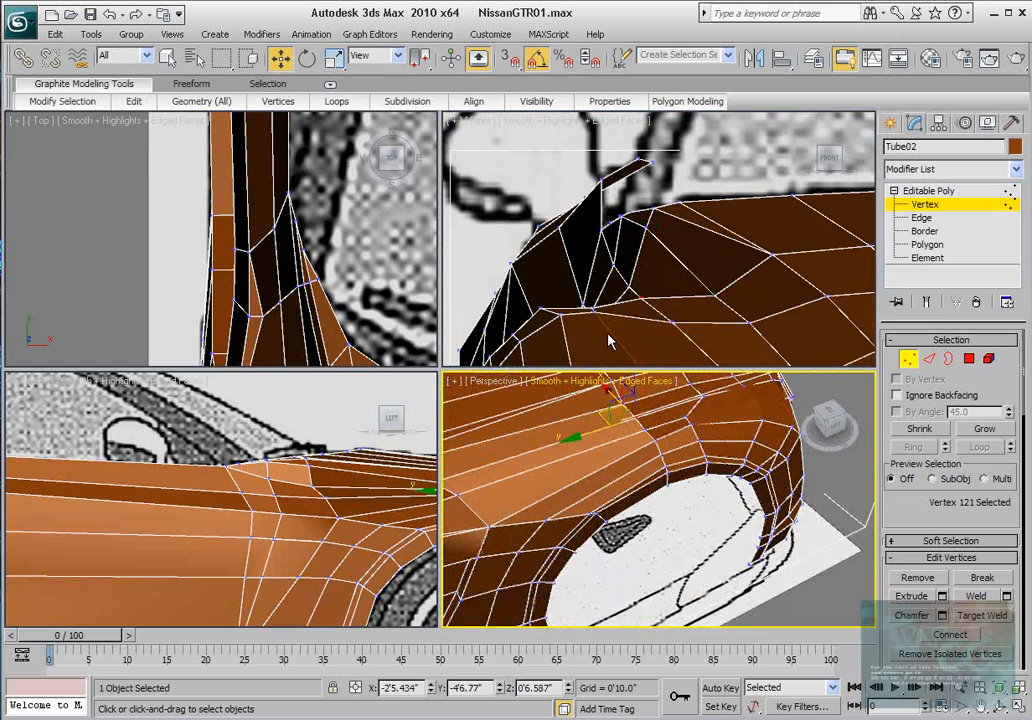
key(ctrl+z)
Step: Inspect the fender crease, the hood's rear edge and the side body's upper edge against the Left and Front blueprints
alt+middle_drag(674, 478, 662, 424)
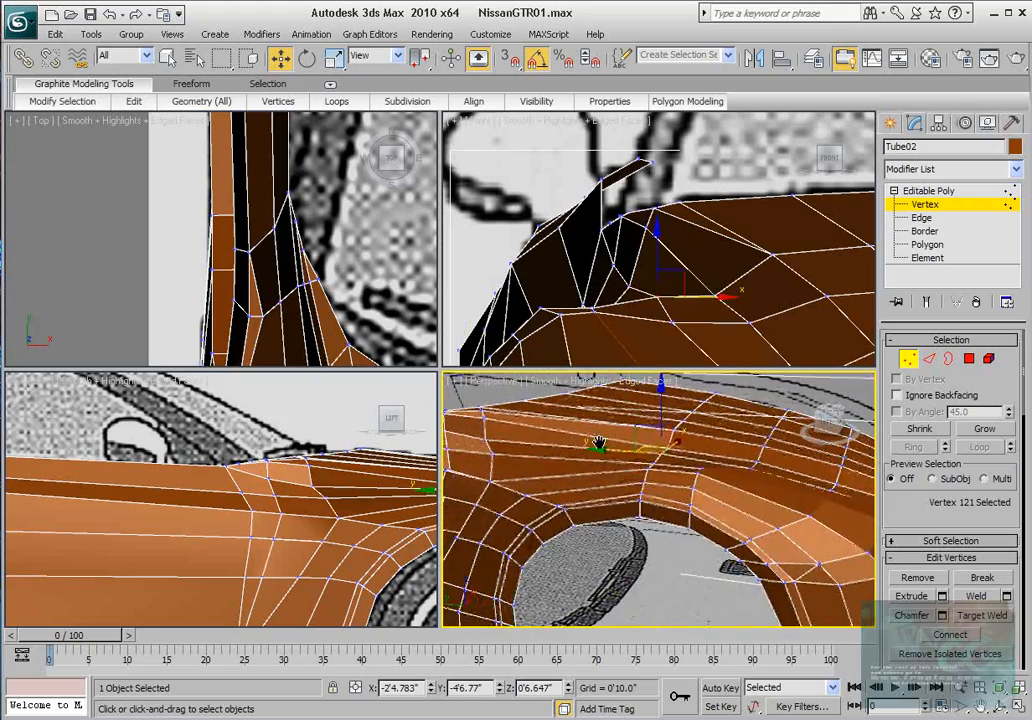
middle_drag(263, 432, 198, 440)
scroll(198, 440, down, 4)
middle_drag(676, 257, 641, 260)
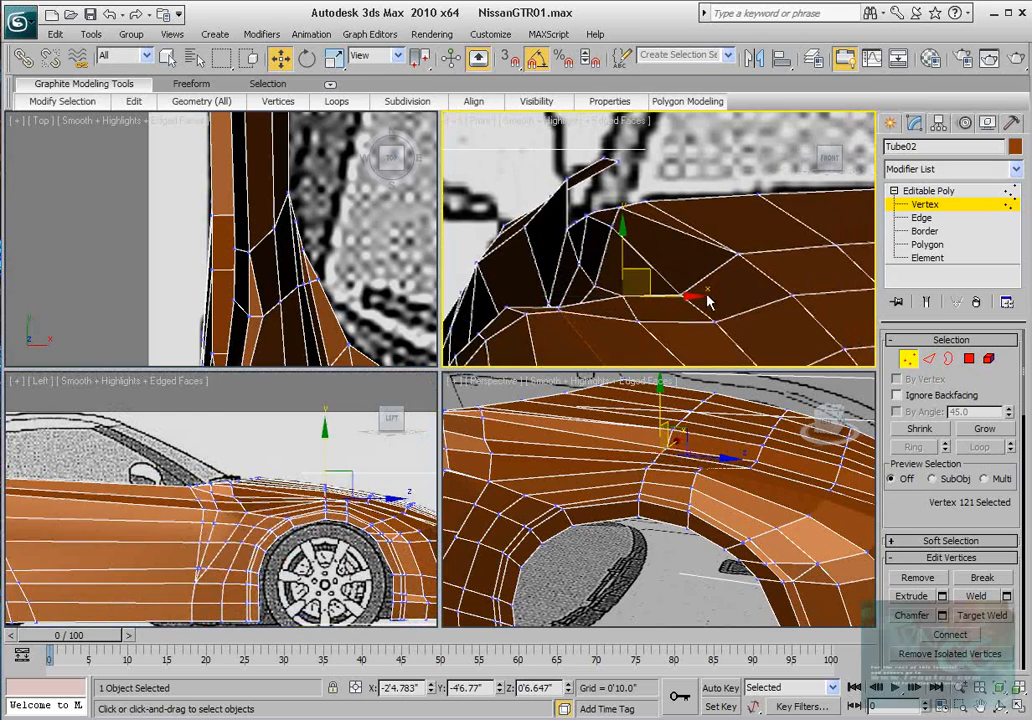
middle_drag(707, 301, 680, 295)
scroll(660, 275, down, 2)
alt+middle_drag(650, 522, 583, 490)
click(587, 441)
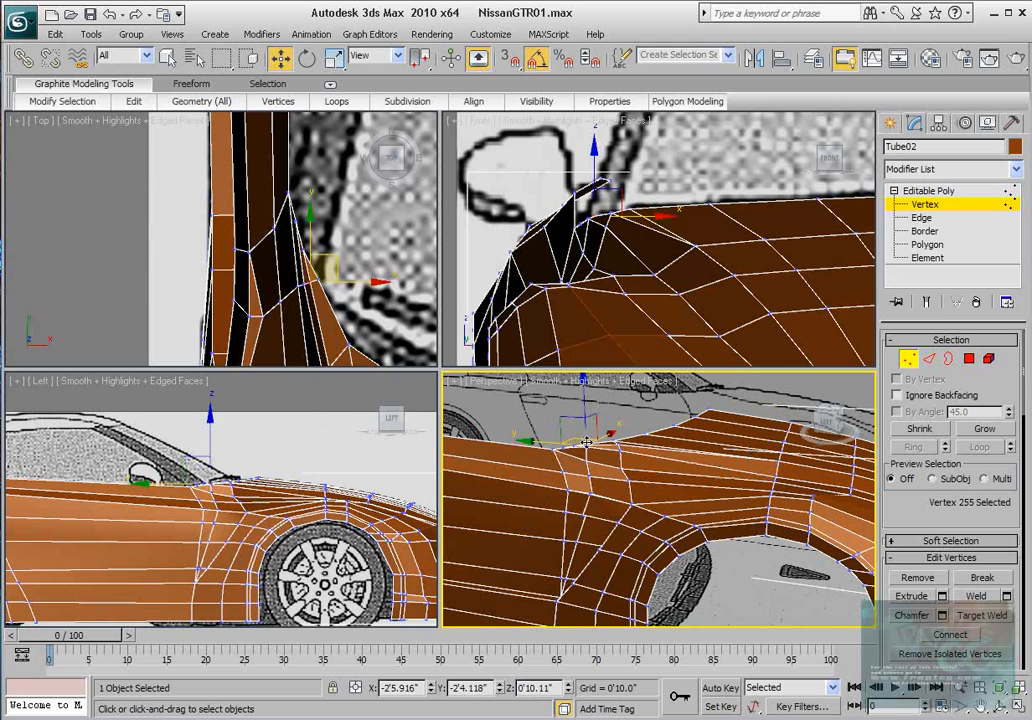
click(607, 187)
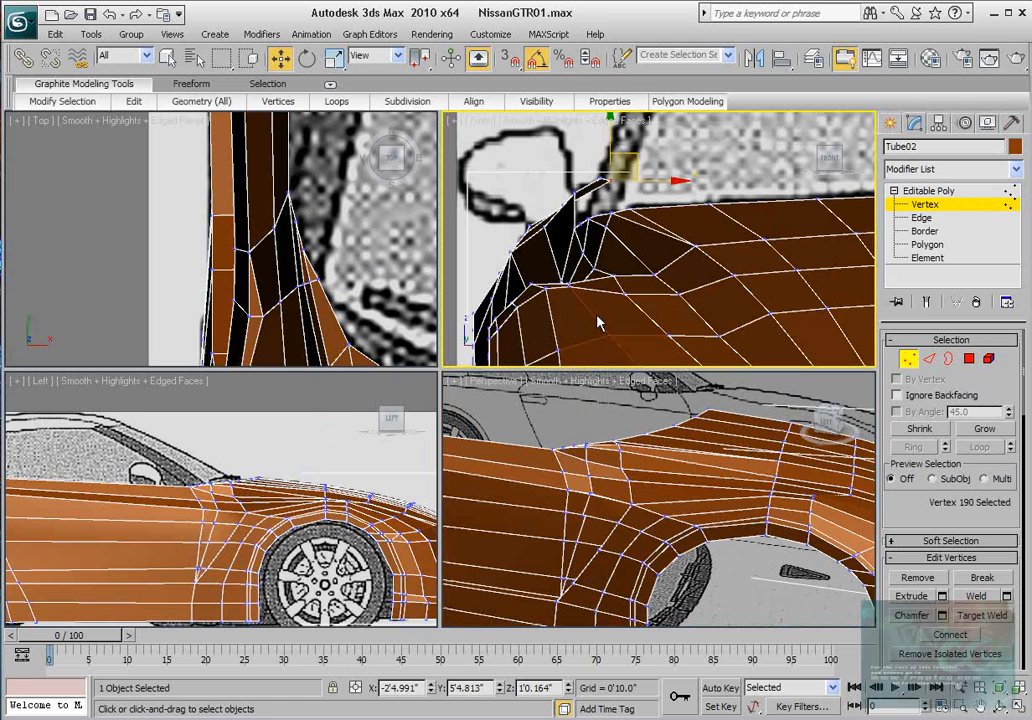
scroll(223, 507, down, 4)
middle_drag(95, 509, 257, 528)
scroll(257, 528, up, 7)
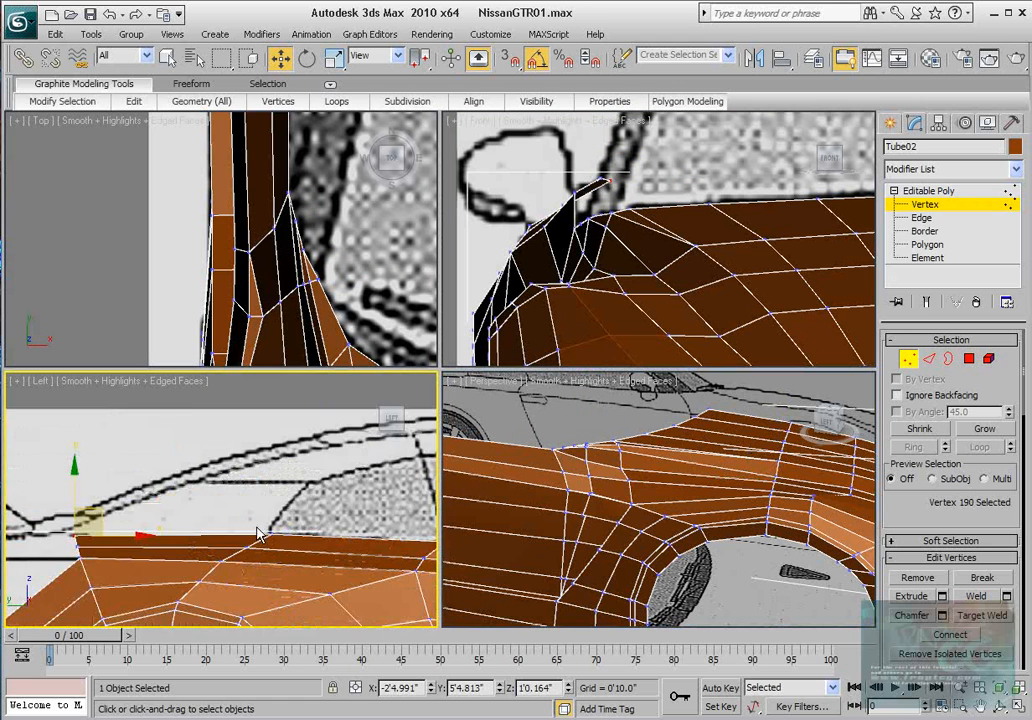
middle_drag(154, 521, 884, 540)
middle_drag(800, 522, 627, 533)
scroll(772, 548, up, 3)
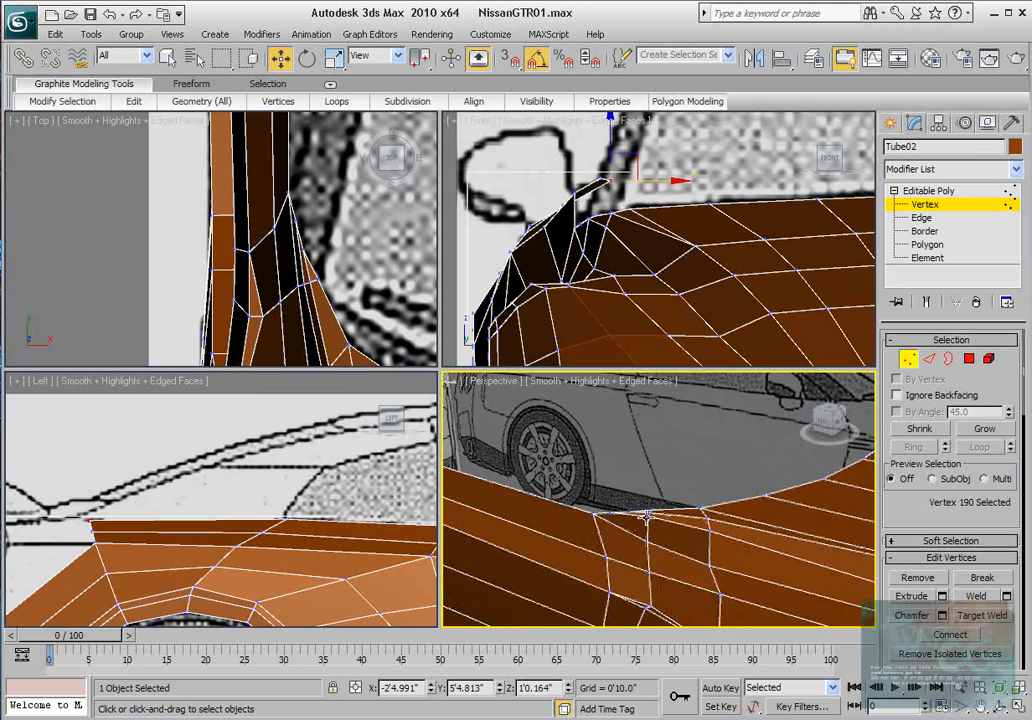
Step: Lower the vertex on the hood's rear edge near the fender corner to about Z 0'9.759"
click(647, 514)
scroll(615, 224, up, 3)
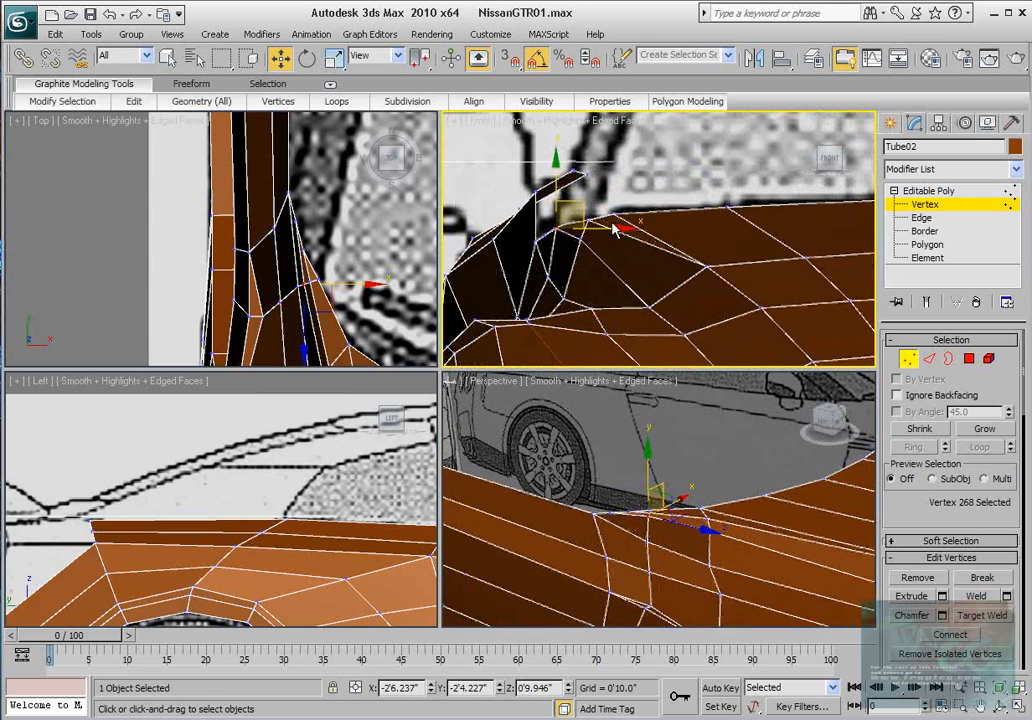
key(alt+x)
key(alt+x)
alt+middle_drag(696, 531, 614, 499)
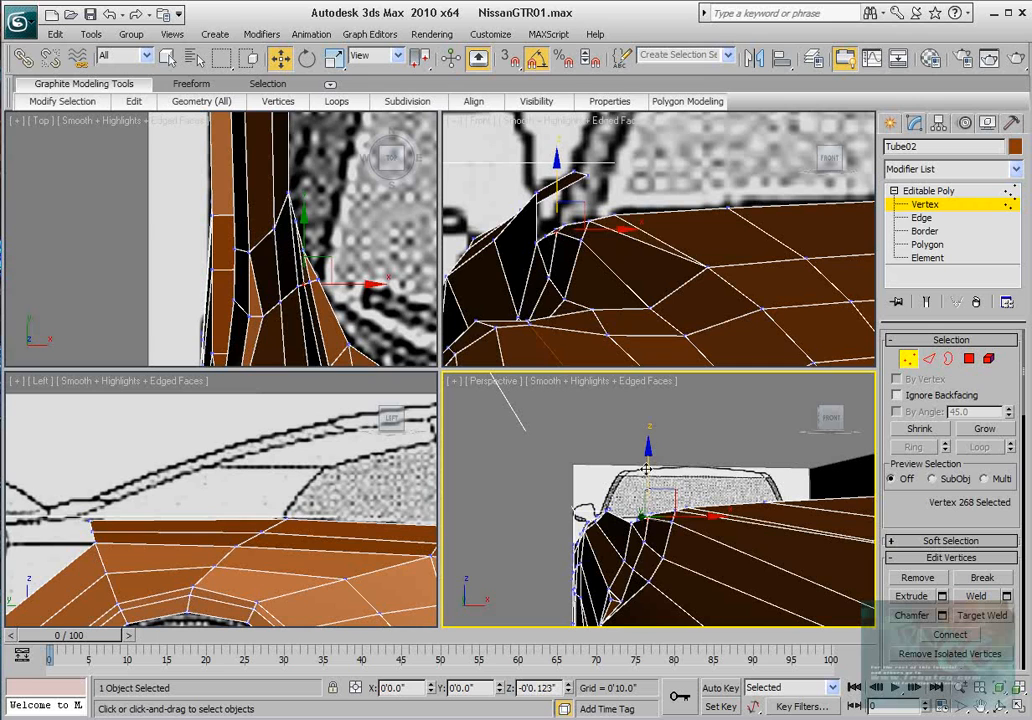
Step: Render the Perspective view to examine the hood and fender surface, and close the rendered frame
alt+middle_drag(675, 578, 628, 483)
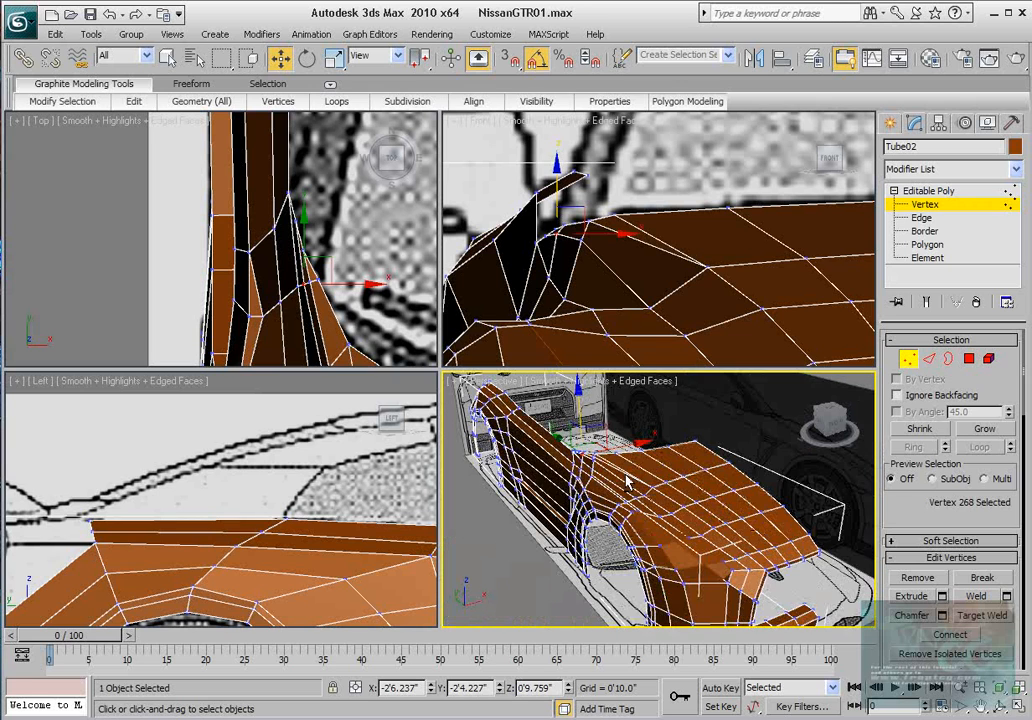
click(1017, 59)
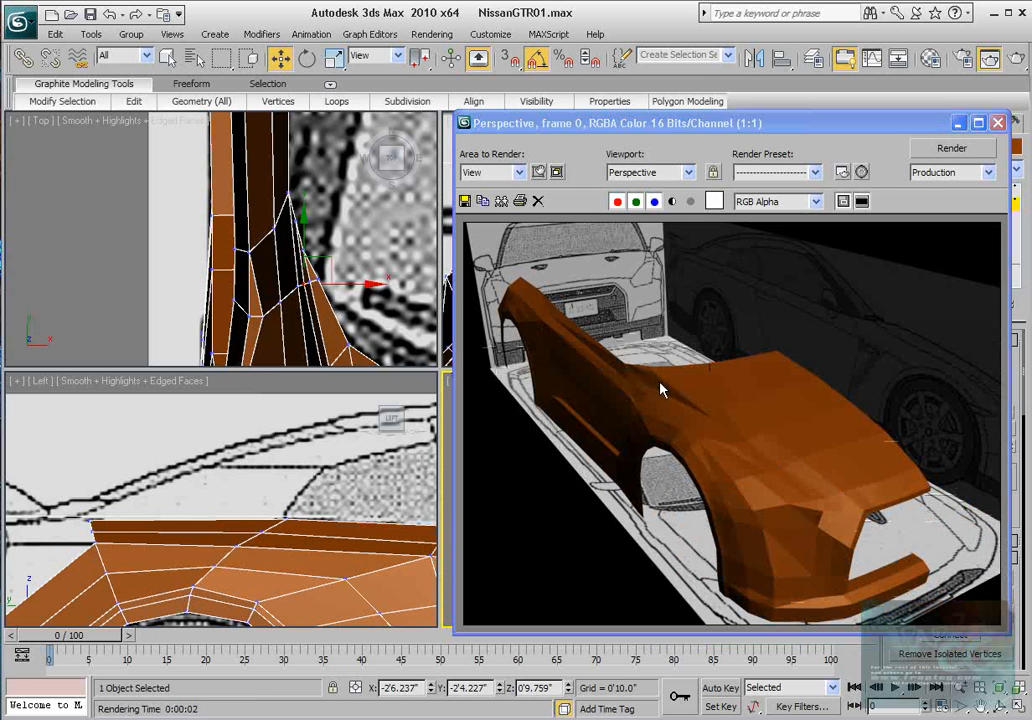
click(997, 122)
mouse_move(640, 450)
middle_down()
mouse_move(686, 437)
mouse_move(638, 455)
middle_up()
scroll(680, 438, up, 4)
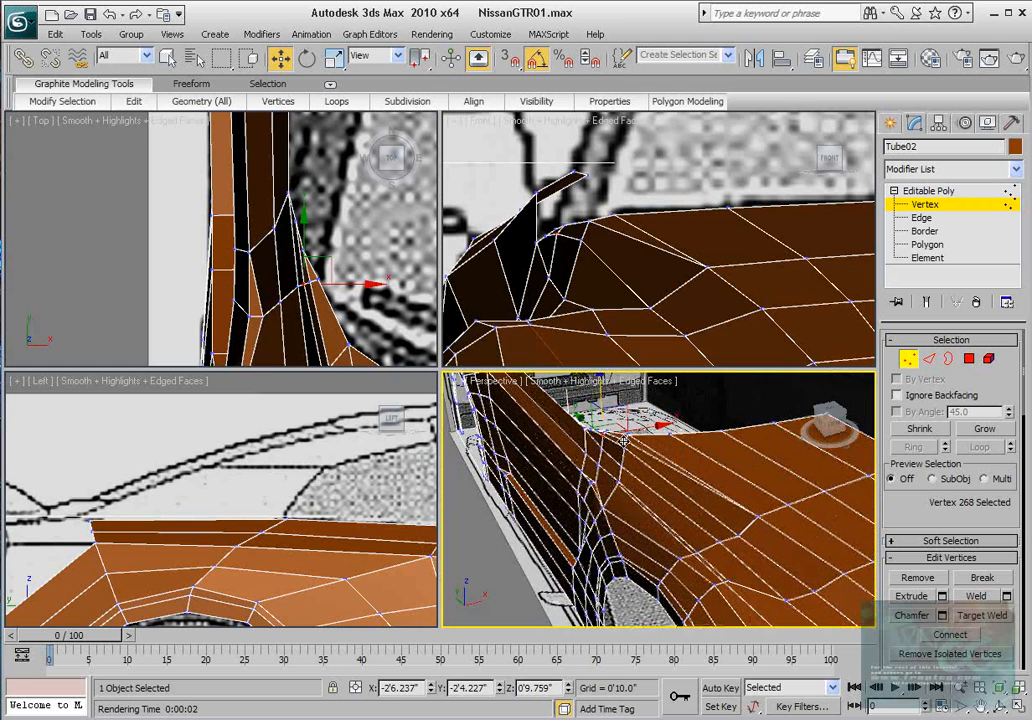
Step: Raise the hood's rear-edge vertex near the fender corner to about Z 0'10.53", matching the Front and Left blueprints
click(626, 436)
middle_drag(615, 224, 613, 232)
scroll(610, 228, up, 2)
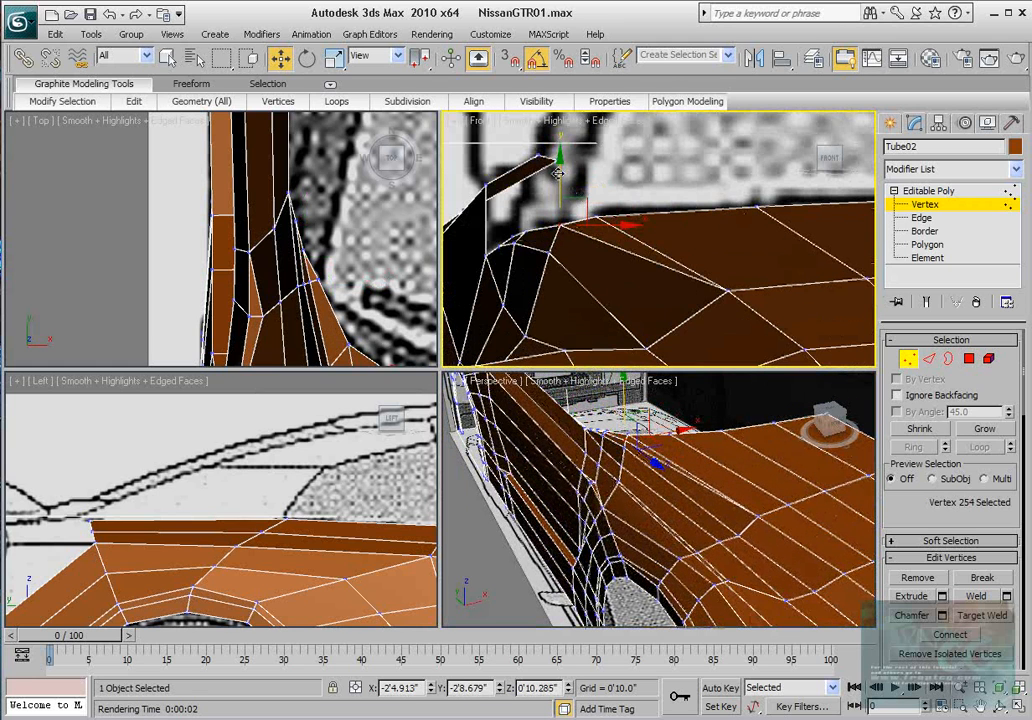
drag(558, 173, 559, 160)
alt+middle_drag(691, 525, 655, 478)
scroll(676, 518, up, 3)
middle_click(323, 505)
scroll(323, 505, down, 4)
middle_drag(405, 525, 212, 515)
scroll(214, 514, up, 6)
middle_drag(322, 515, 238, 447)
scroll(230, 485, up, 2)
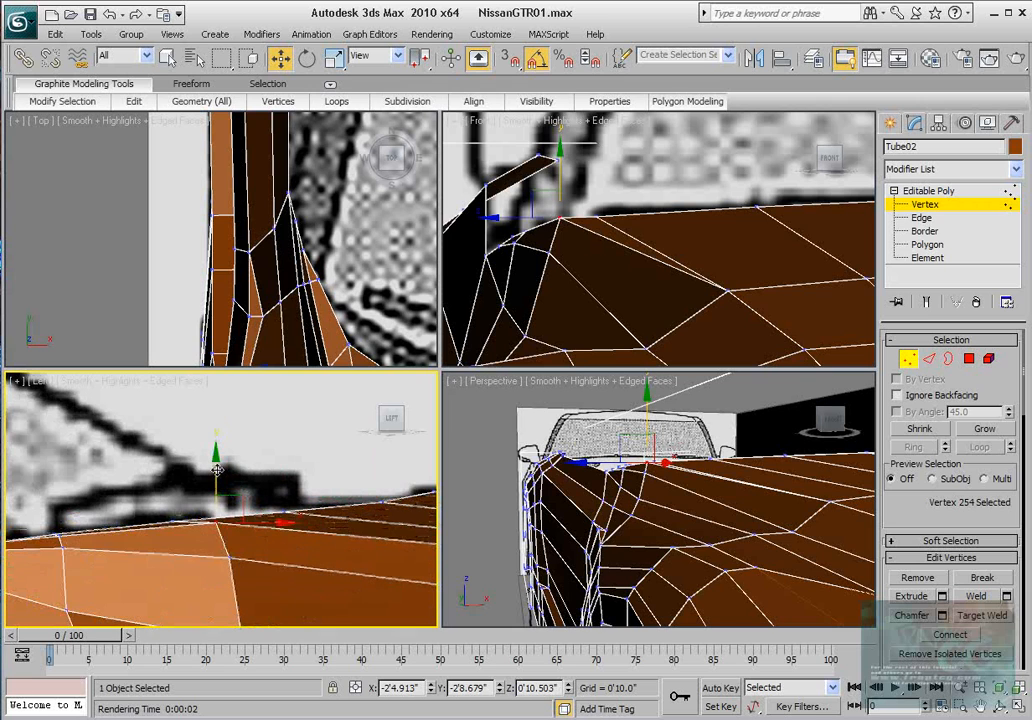
drag(217, 470, 217, 468)
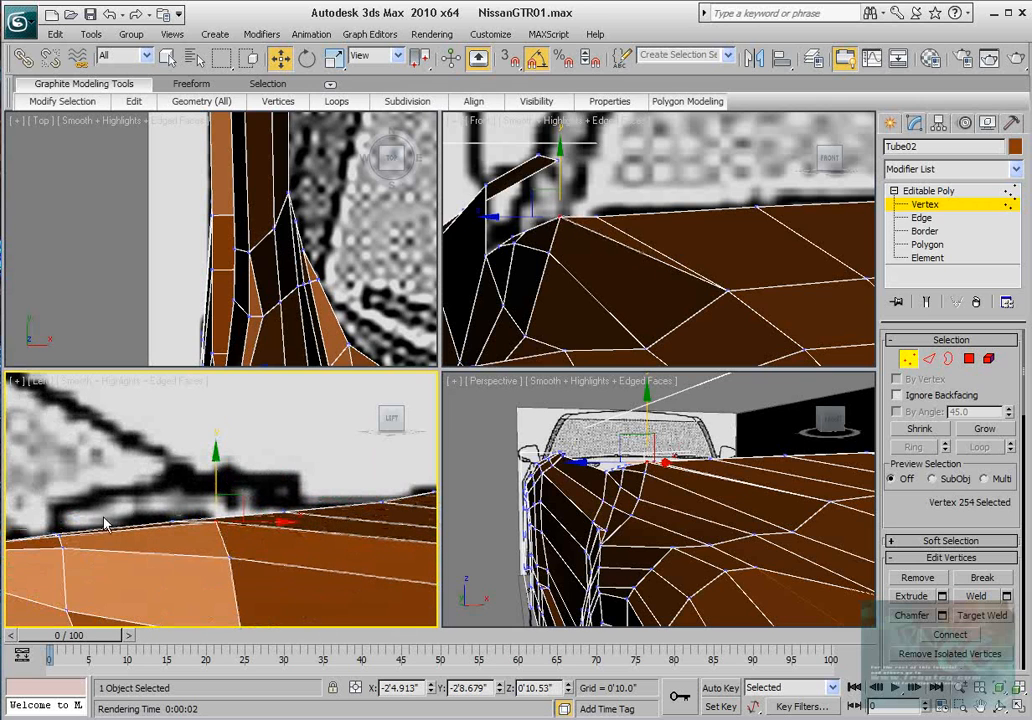
Step: Raise the neighbouring rear-edge vertex to about Z 0'10.139" and shift the hood corner vertex rearward to about Y -2'8.489" in the Left view
click(57, 537)
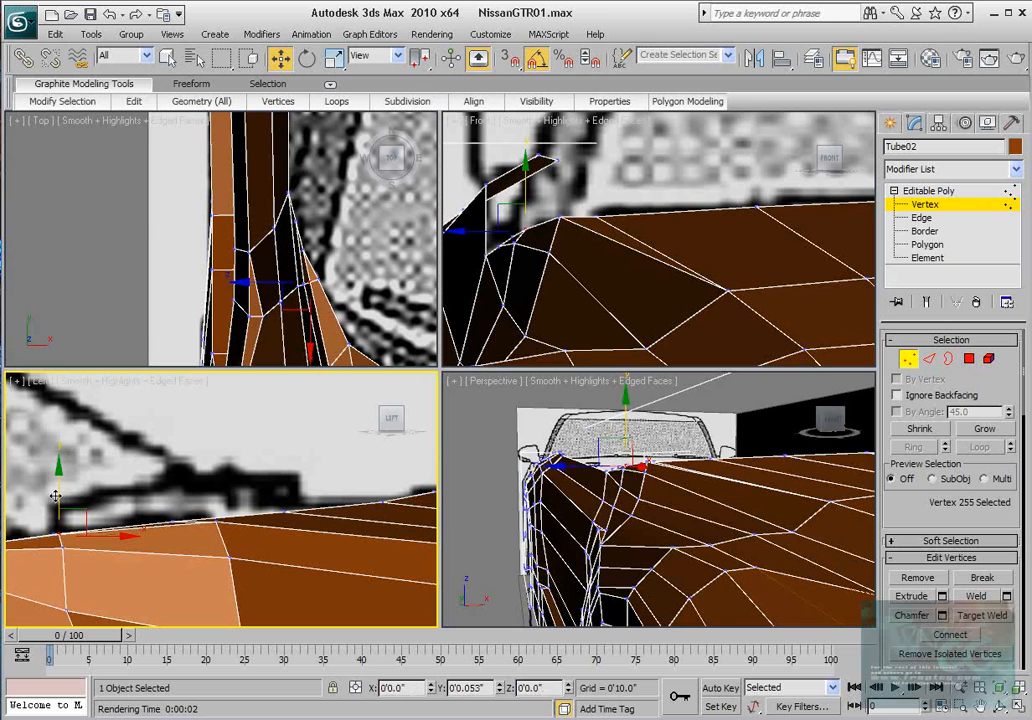
middle_drag(210, 515, 246, 533)
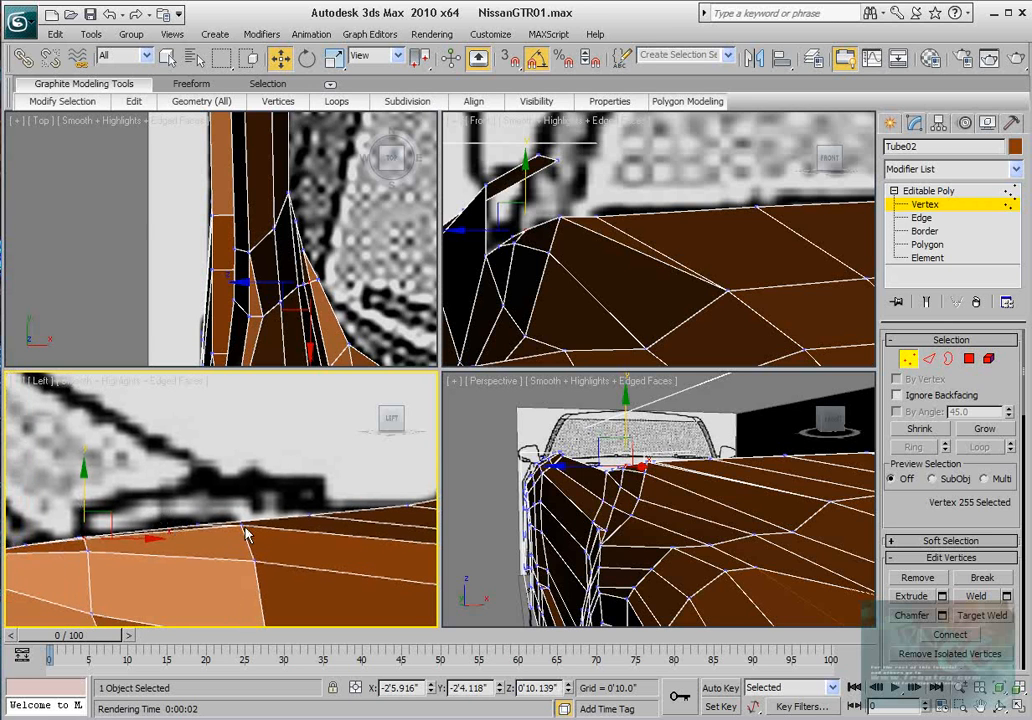
click(244, 525)
middle_drag(279, 252, 270, 212)
Step: Turn on see-through display and place the hood crease vertex beside the corner at about X -2'5.421", Y -2'8.967" in the Top view
key(alt+x)
middle_drag(348, 325, 282, 243)
scroll(343, 279, up, 2)
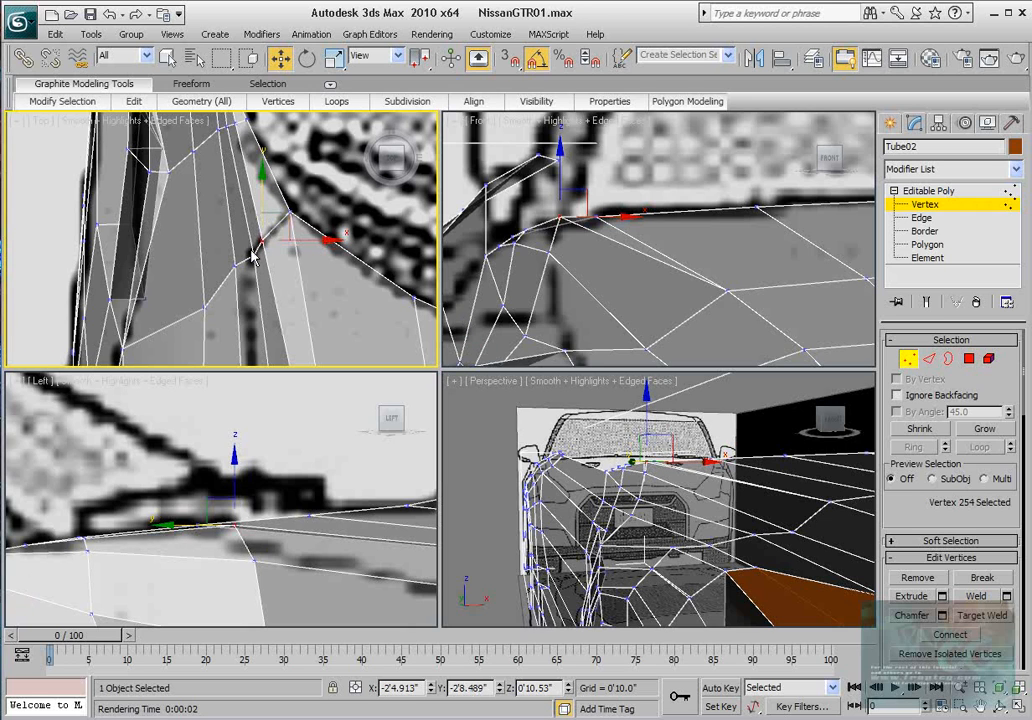
click(252, 258)
drag(271, 232, 266, 230)
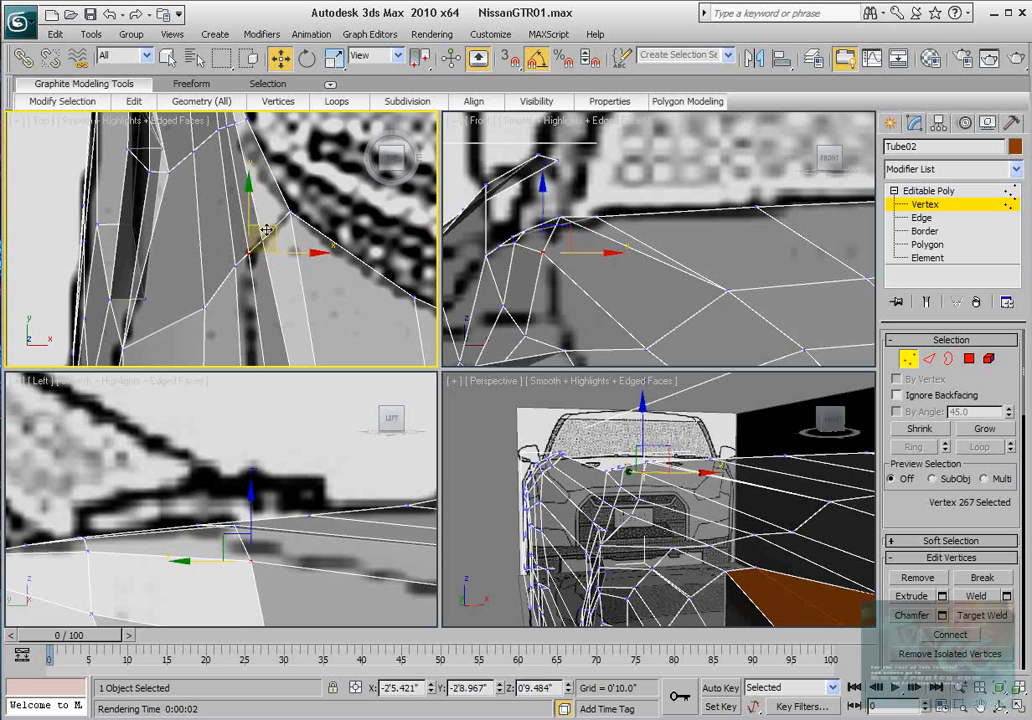
Step: Move the vertex along the windshield pillar's base to about X -2'6.178", Y -2'2.753" in the Top view
middle_drag(281, 277, 275, 279)
scroll(272, 279, down, 2)
scroll(272, 275, up, 3)
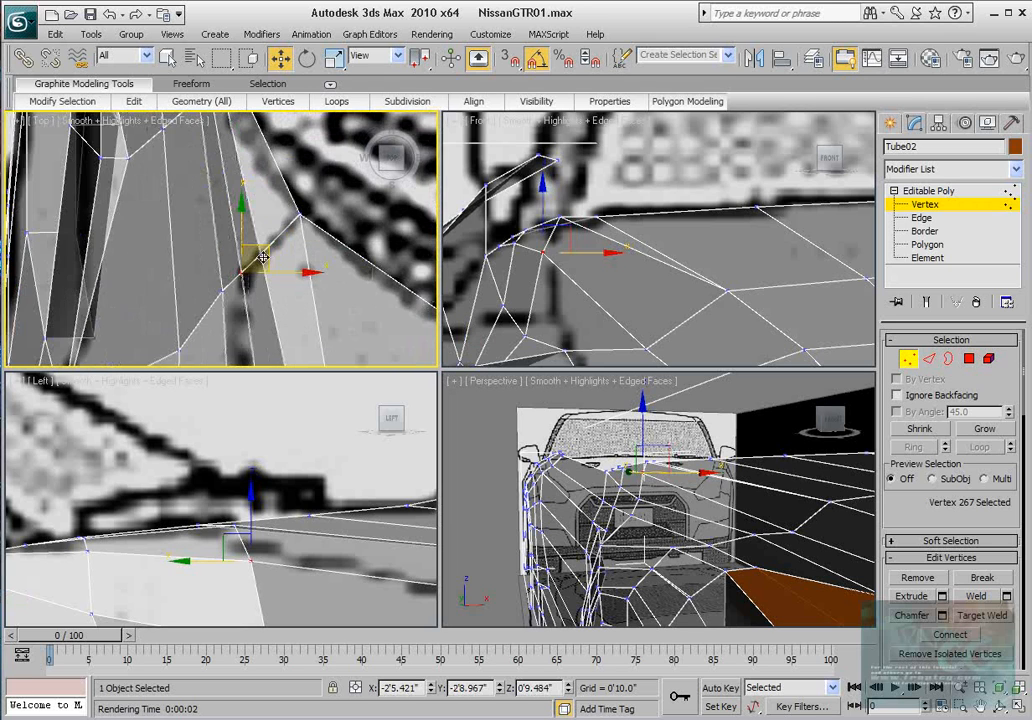
scroll(226, 198, up, 2)
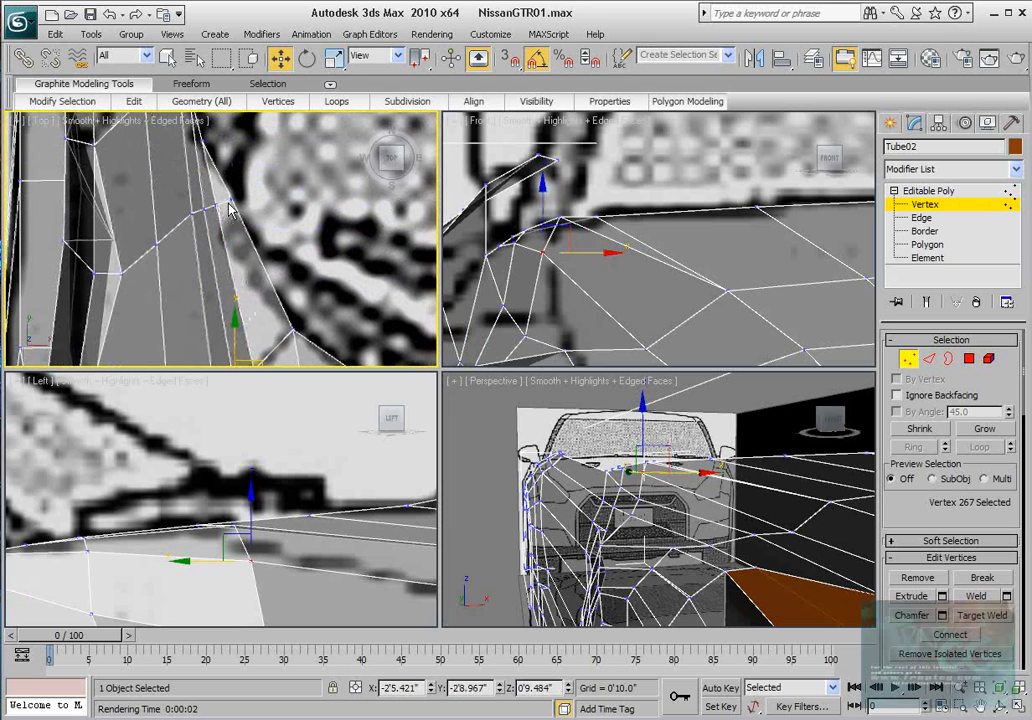
scroll(232, 212, down, 1)
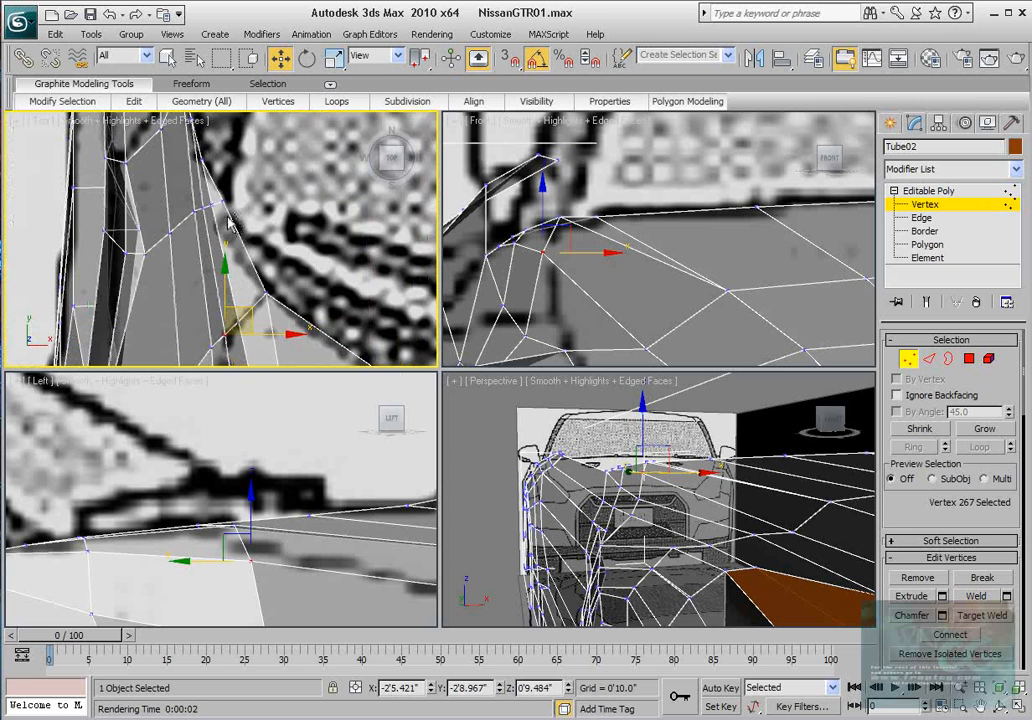
middle_drag(229, 224, 241, 256)
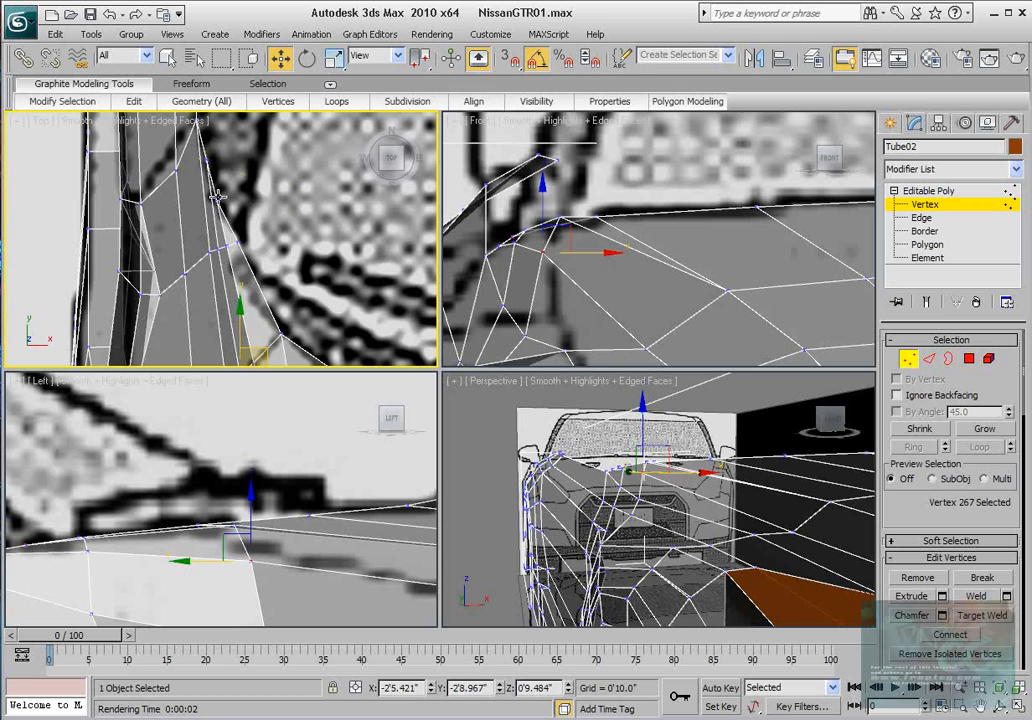
click(218, 197)
scroll(218, 190, up, 2)
drag(240, 205, 246, 215)
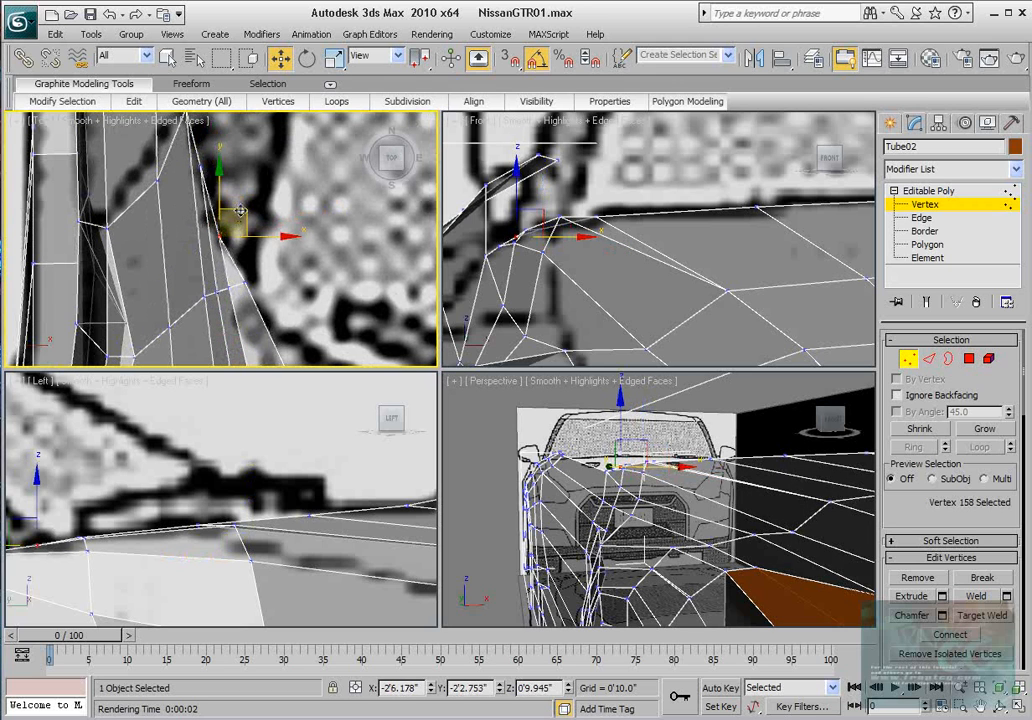
Step: Move the next vertex rearward along the pillar base to about X -2'6.719", Y -2'1.058", checking it in the Left and Perspective views
click(206, 163)
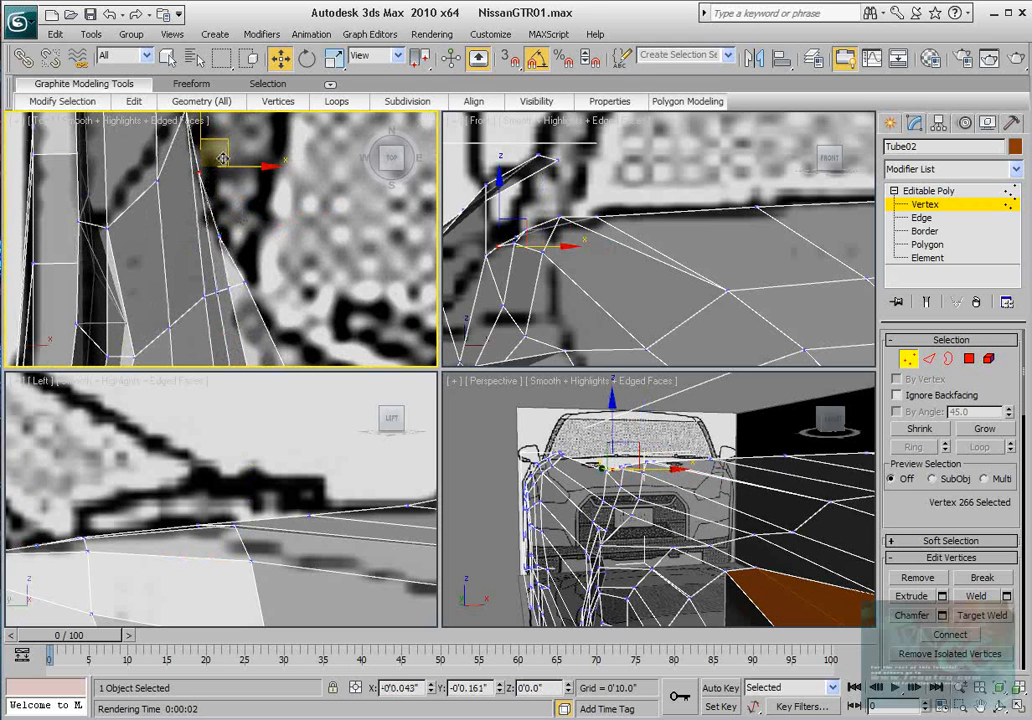
drag(222, 158, 222, 159)
scroll(182, 530, down, 2)
middle_drag(182, 530, 201, 472)
scroll(275, 521, up, 2)
middle_drag(672, 521, 655, 508)
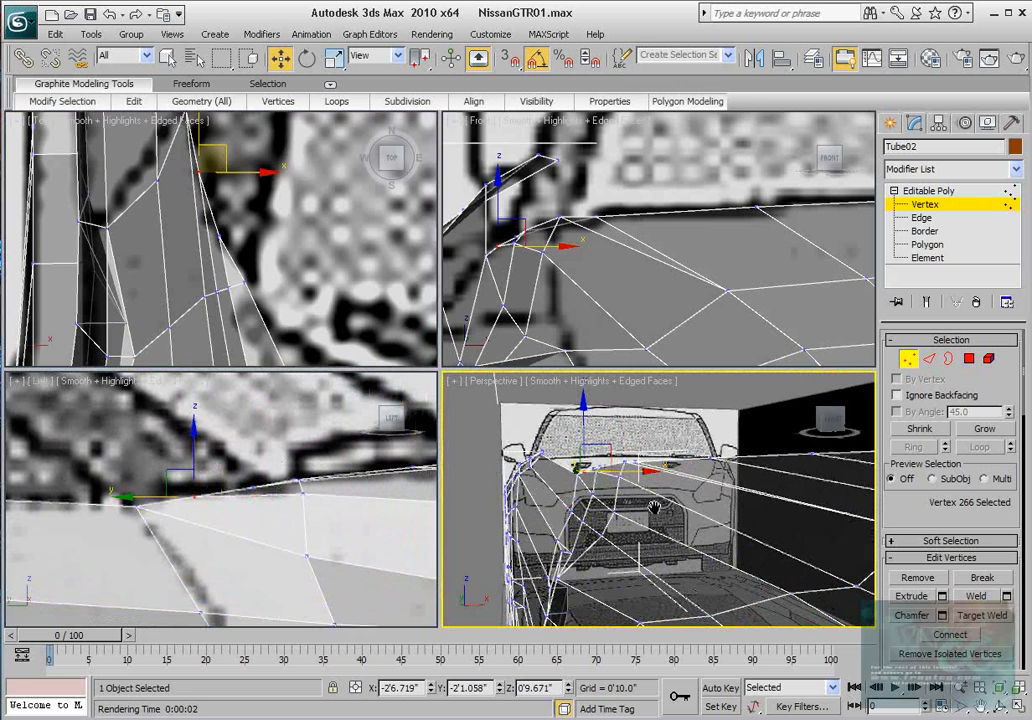
Step: Examine the edge flow along the hood crease by selecting its edges in the Perspective view
key(2)
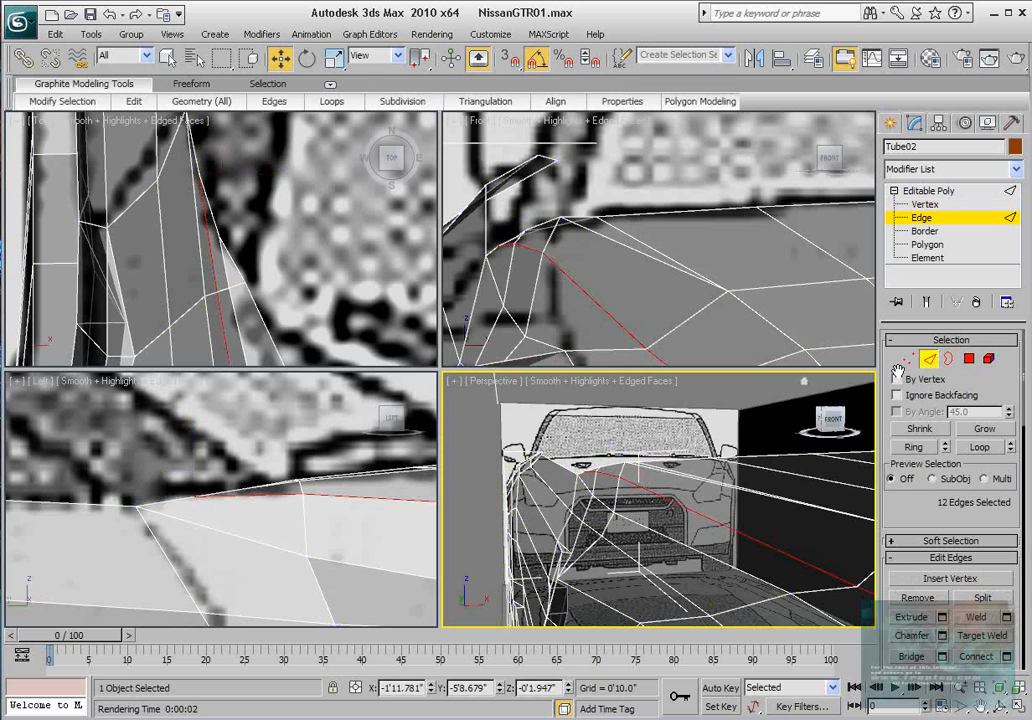
mouse_move(680, 540)
alt+middle_down()
mouse_move(705, 555)
mouse_move(689, 549)
alt+middle_up()
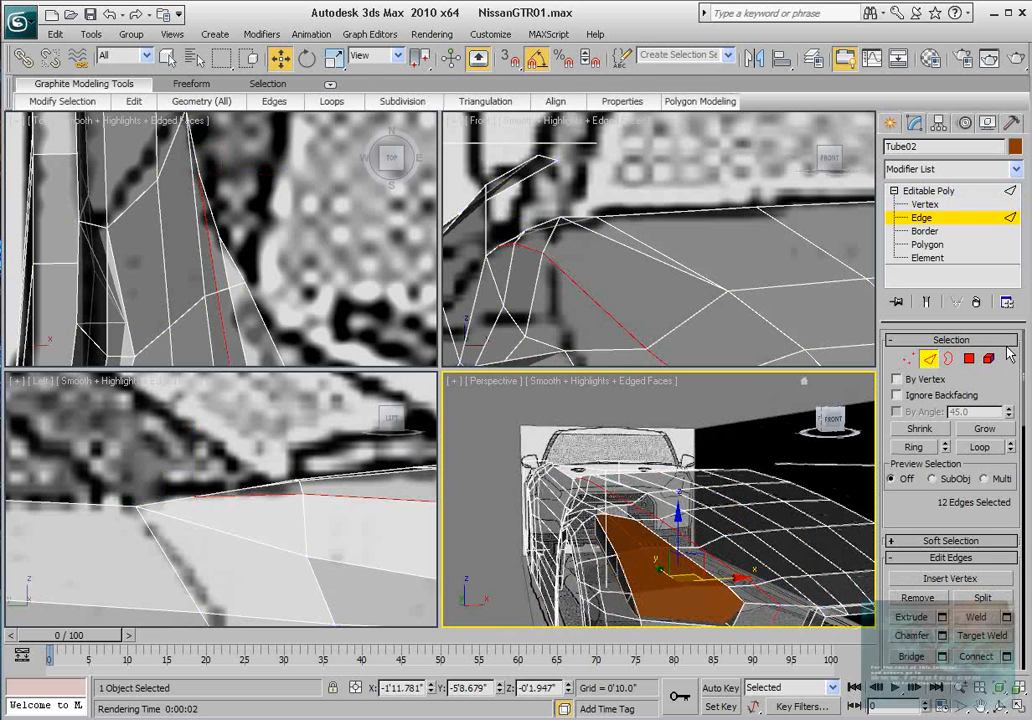
alt+middle_drag(614, 546, 670, 568)
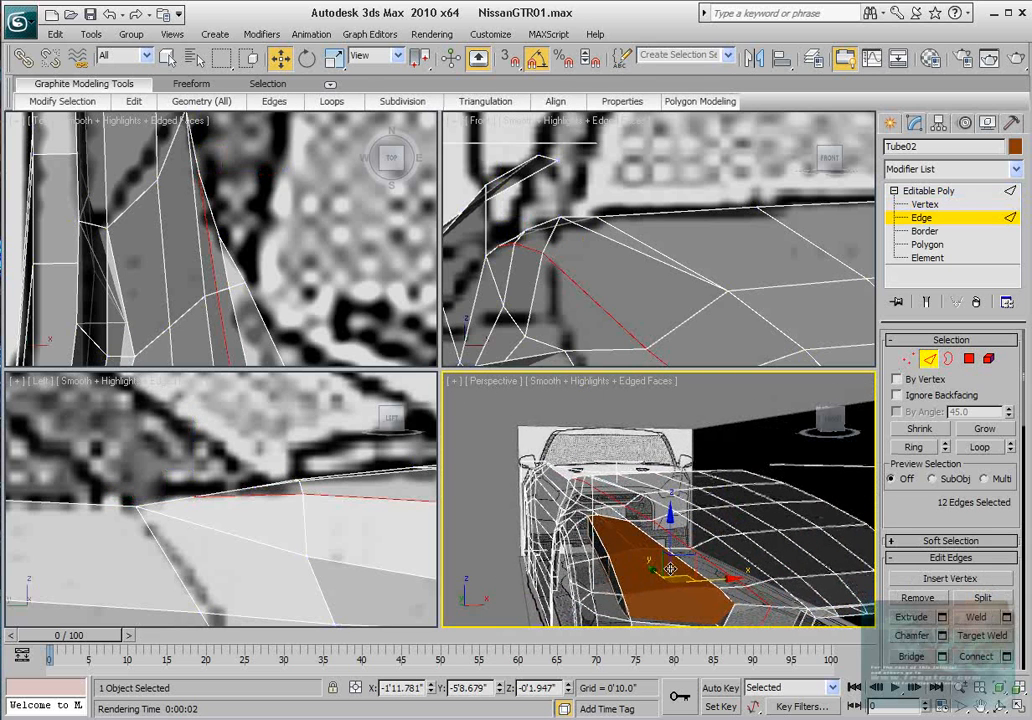
click(736, 549)
ctrl+click(654, 504)
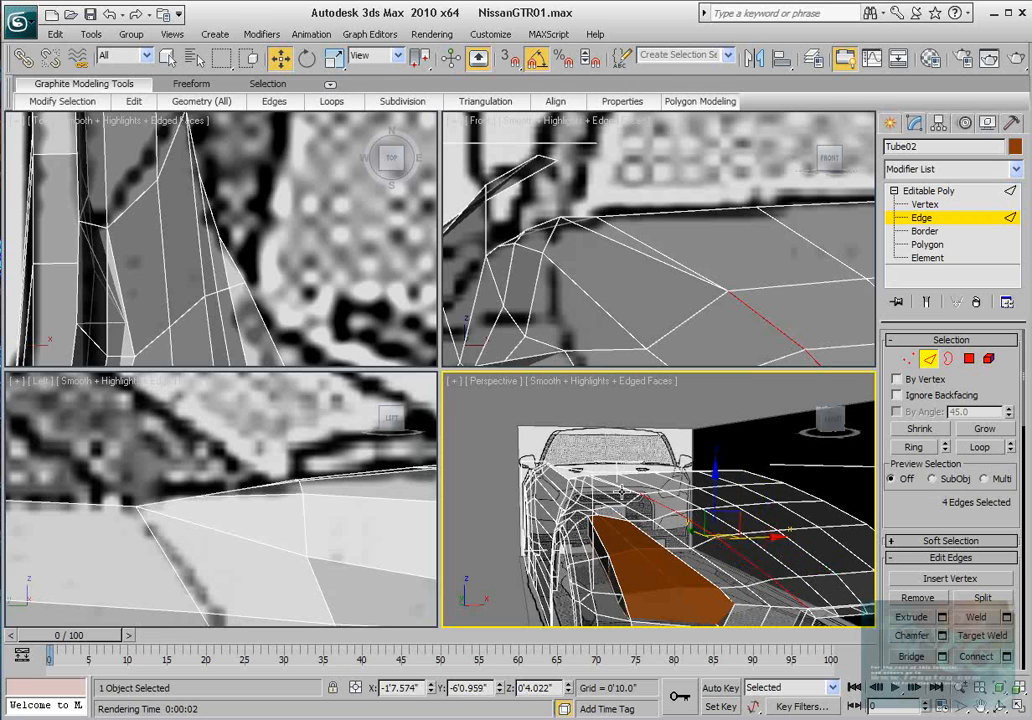
ctrl+click(622, 490)
mouse_move(665, 506)
alt+middle_down()
mouse_move(713, 546)
mouse_move(658, 517)
mouse_move(700, 510)
mouse_move(665, 505)
alt+middle_up()
alt+middle_drag(610, 475, 640, 500)
middle_drag(530, 448, 624, 488)
scroll(198, 222, down, 2)
Step: Select the three edges at the windshield pillar's base and extrude them up to the roof corner, about Y -0'3.943", Z 1'11.031"
middle_drag(198, 222, 201, 225)
scroll(201, 225, up, 3)
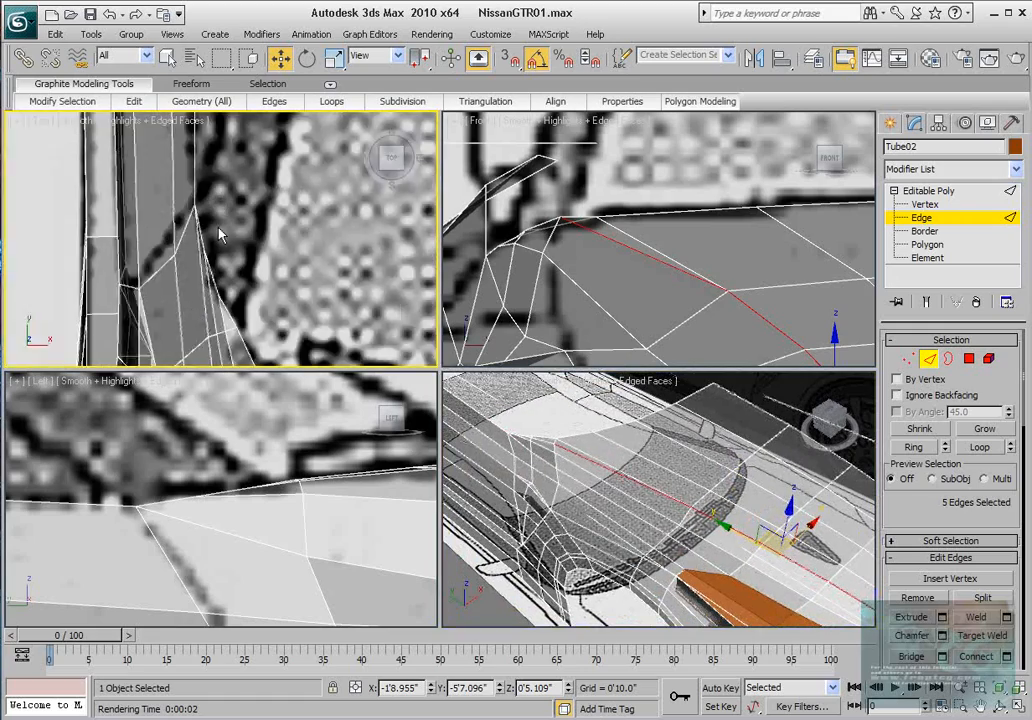
scroll(214, 230, up, 4)
click(212, 319)
scroll(220, 305, down, 2)
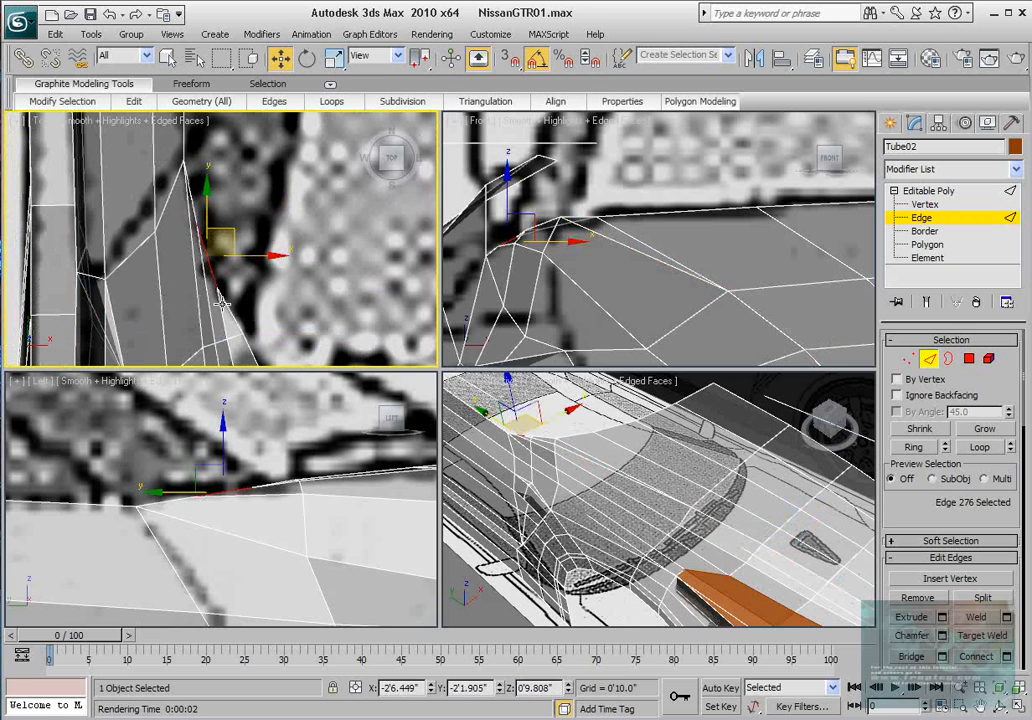
ctrl+click(230, 312)
ctrl+click(193, 206)
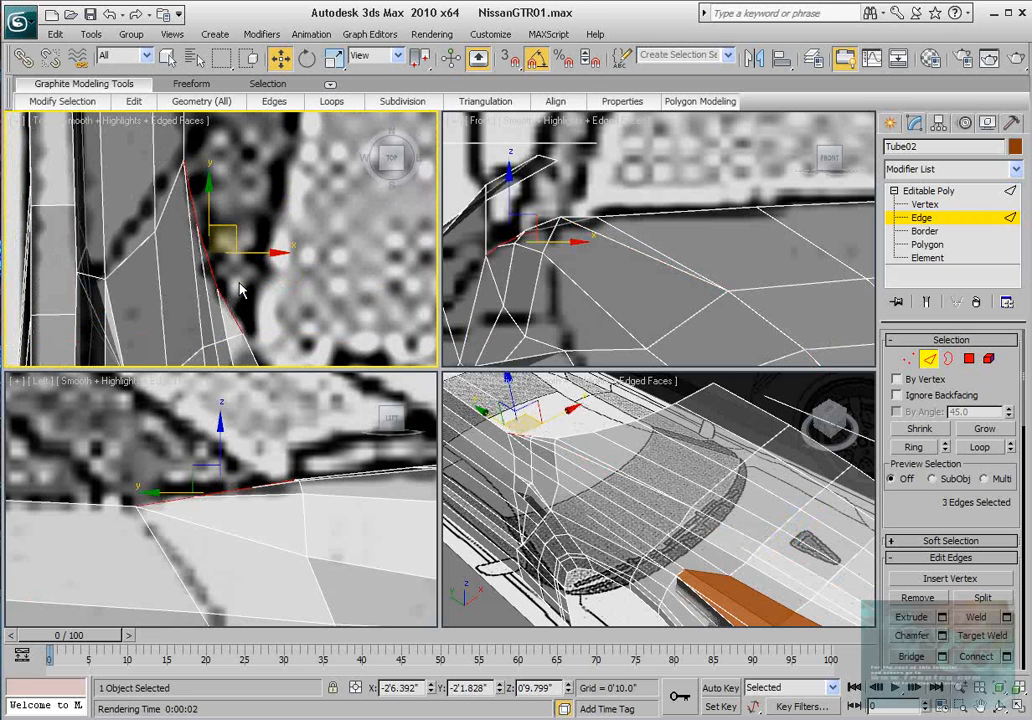
scroll(245, 455, down, 4)
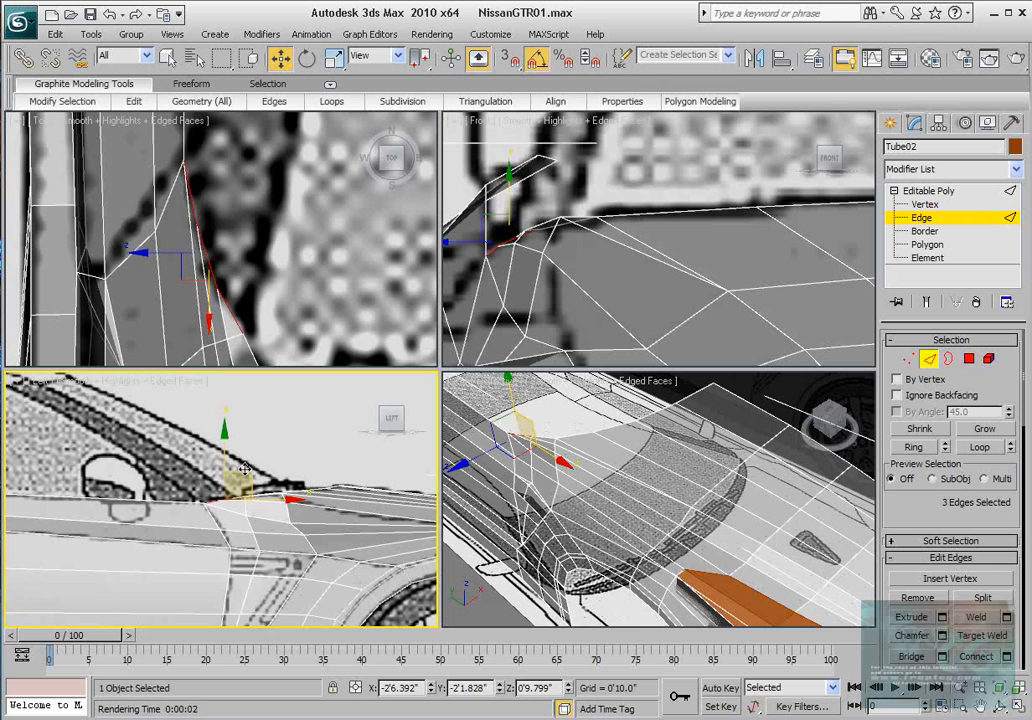
shift+drag(245, 469, 60, 358)
Step: Shift the extruded pillar-top edges inward to about X -2'0.517" in the Top view to follow the windshield pillar outline
middle_drag(172, 446, 292, 468)
scroll(240, 458, down, 3)
scroll(236, 458, up, 5)
middle_drag(214, 177, 211, 229)
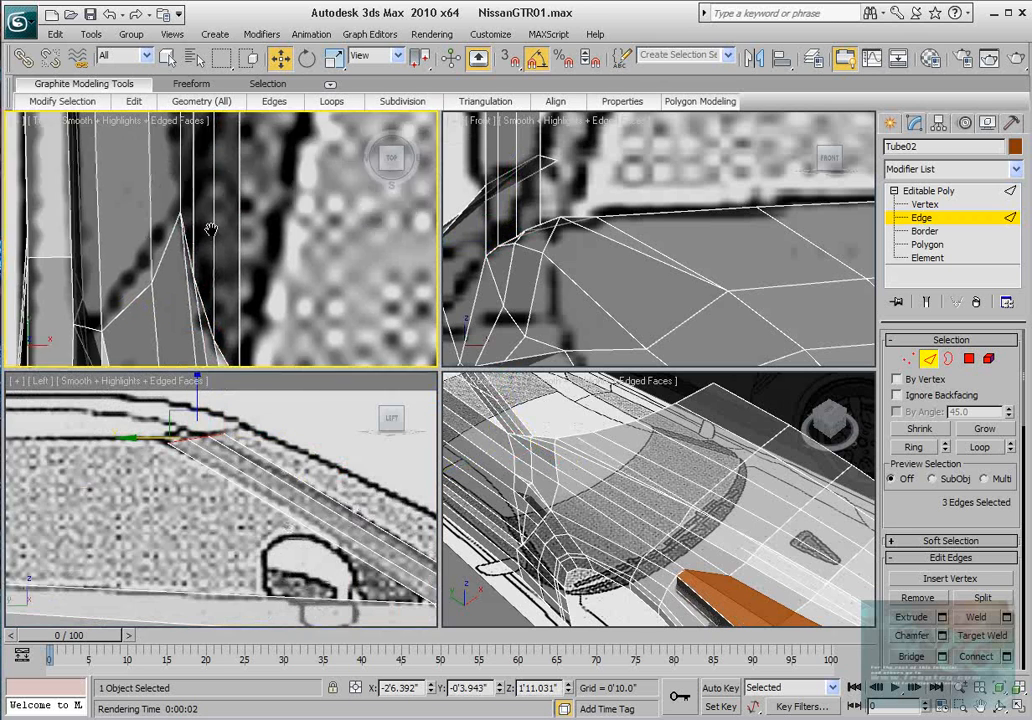
scroll(211, 229, down, 5)
scroll(247, 250, up, 5)
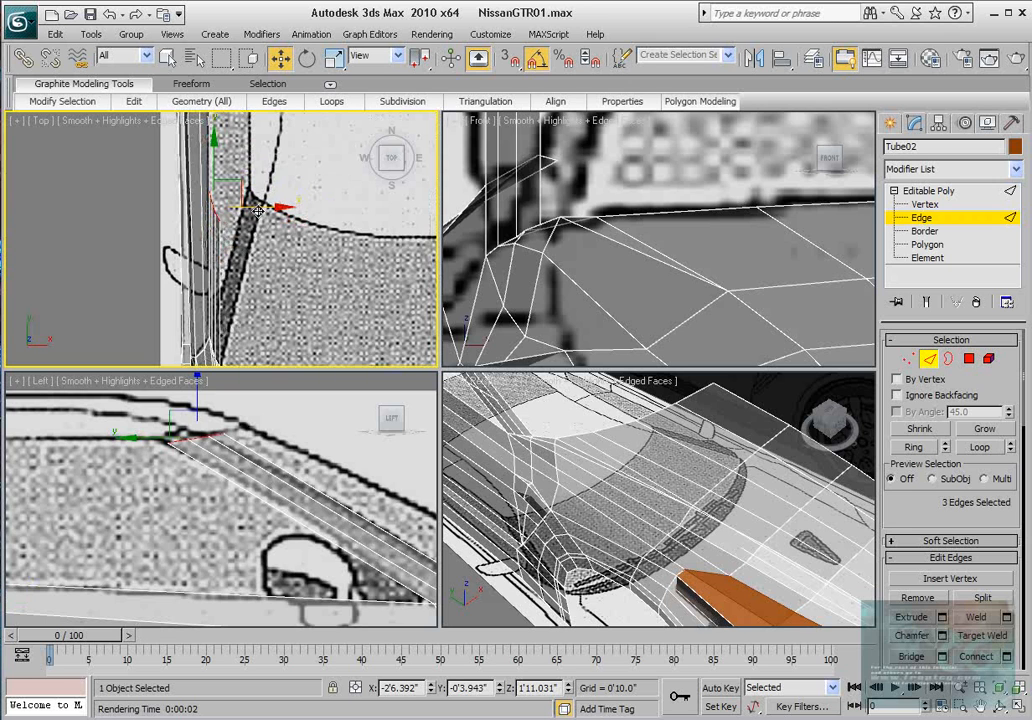
shift+drag(258, 210, 296, 211)
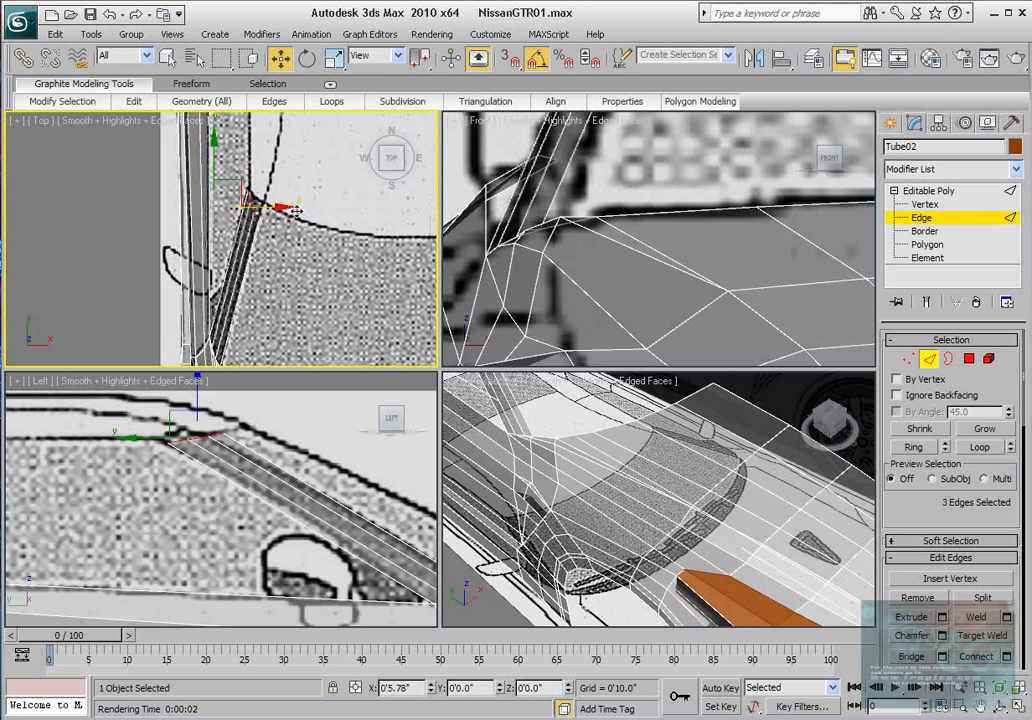
scroll(222, 268, up, 4)
middle_drag(231, 281, 232, 288)
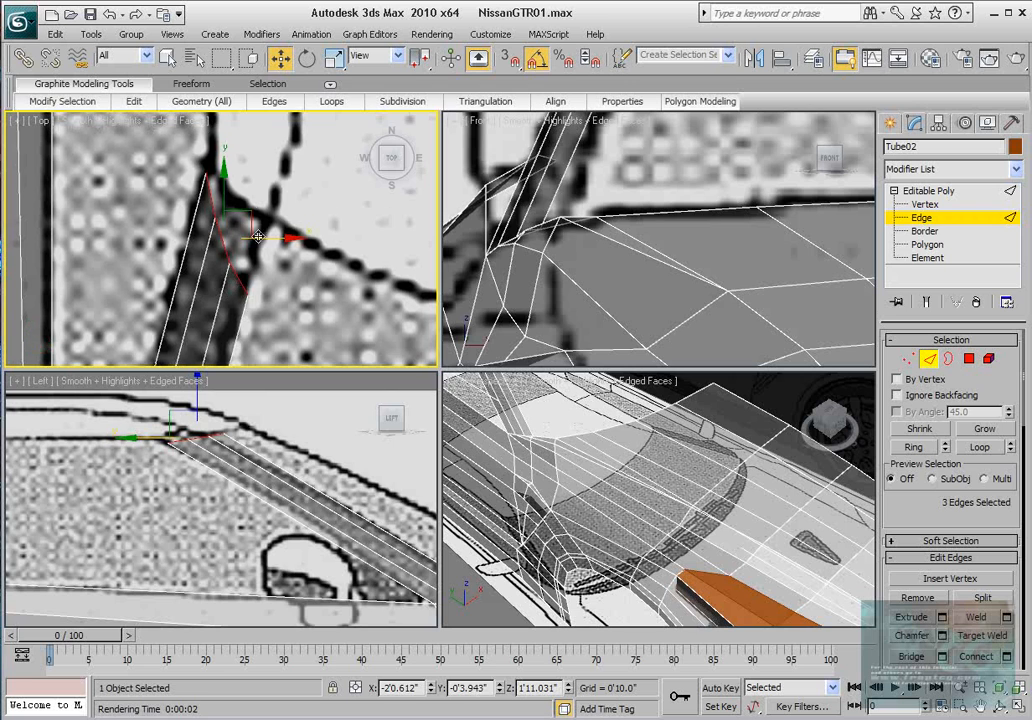
drag(263, 238, 266, 238)
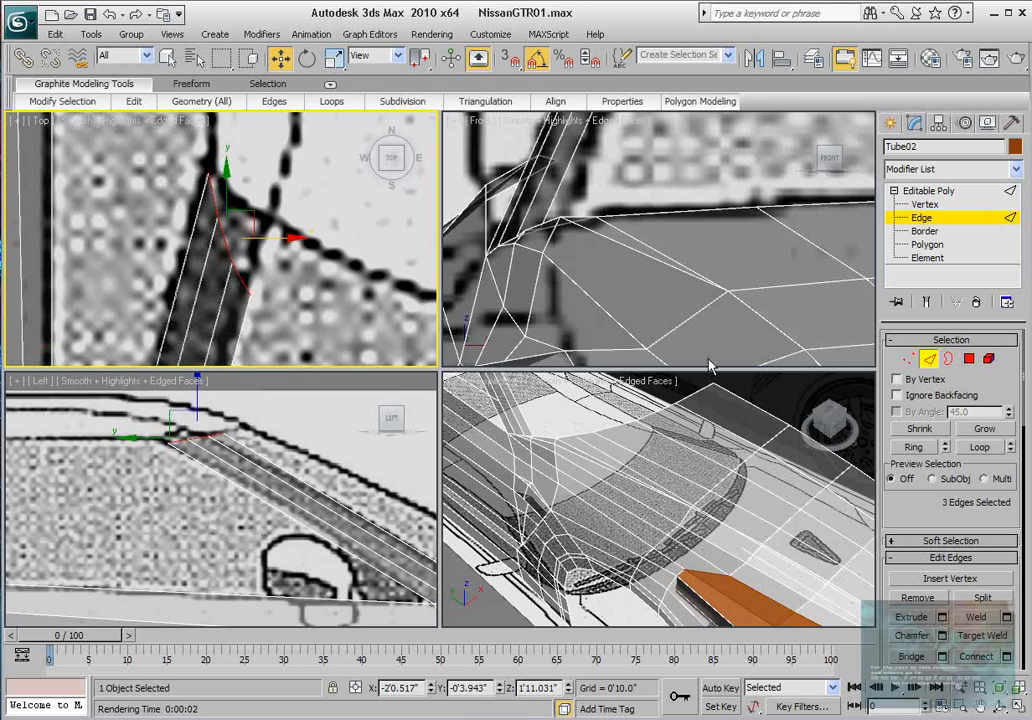
Step: Move the pillar-top vertices in the Top view so they follow the line where the pillar meets the roof and windshield
click(906, 360)
click(250, 295)
middle_drag(265, 293, 253, 306)
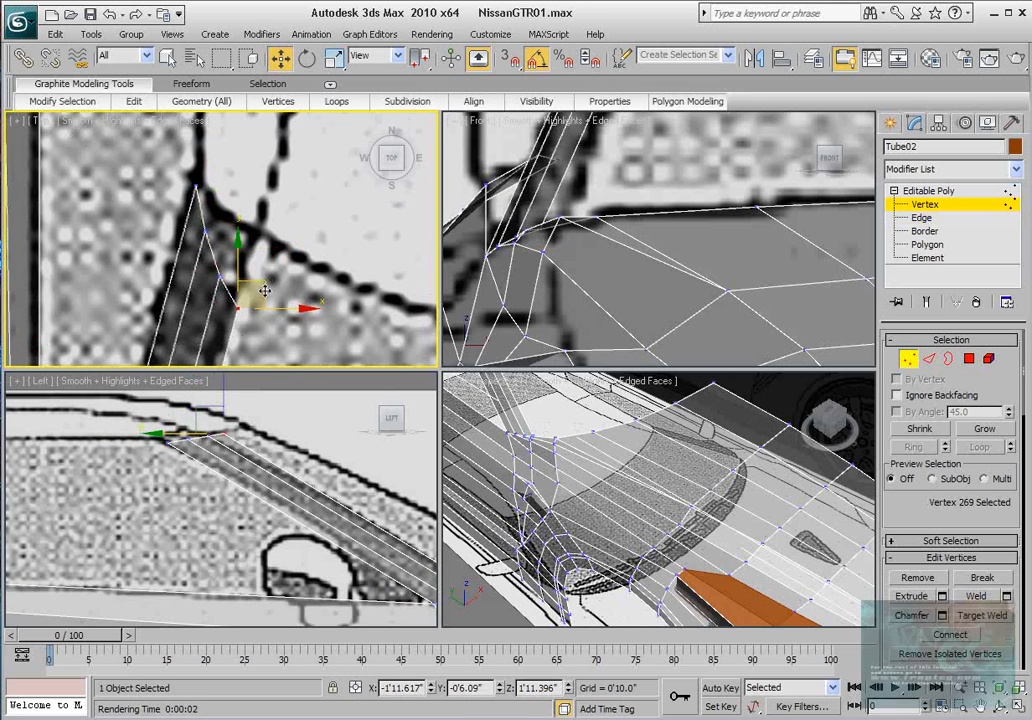
drag(259, 292, 222, 166)
click(220, 277)
click(203, 228)
click(197, 187)
drag(218, 217, 234, 197)
drag(216, 240, 237, 199)
Step: Raise the pillar-top vertices to the roof line in the Front view, with the innermost at about Z 1'11.661"
scroll(617, 207, down, 7)
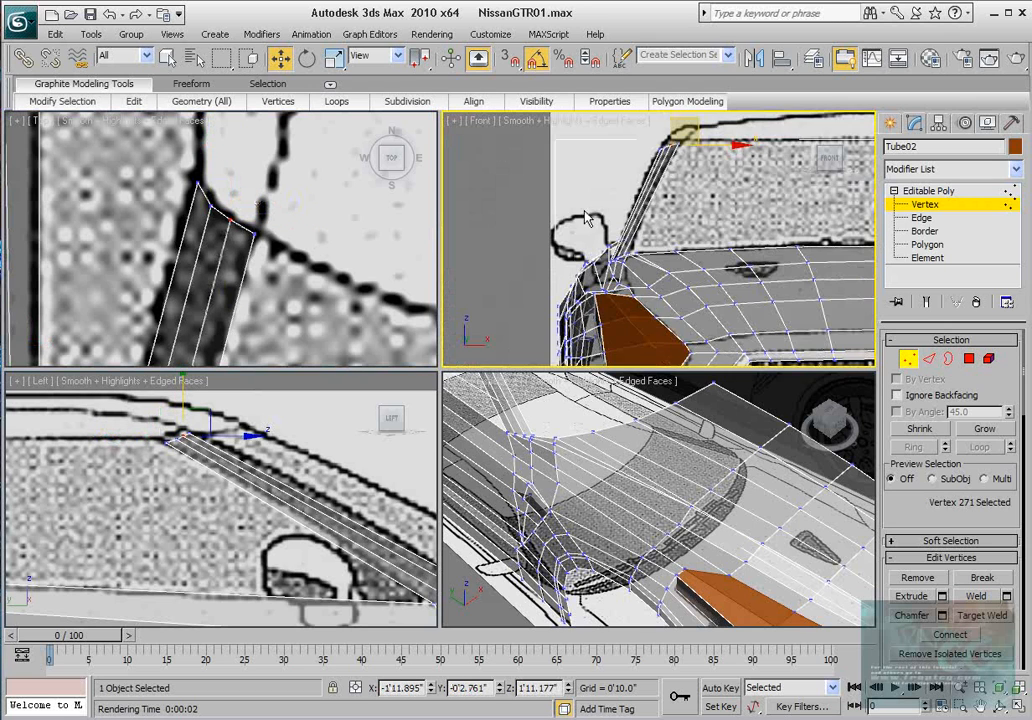
scroll(730, 276, up, 6)
middle_drag(730, 212, 651, 327)
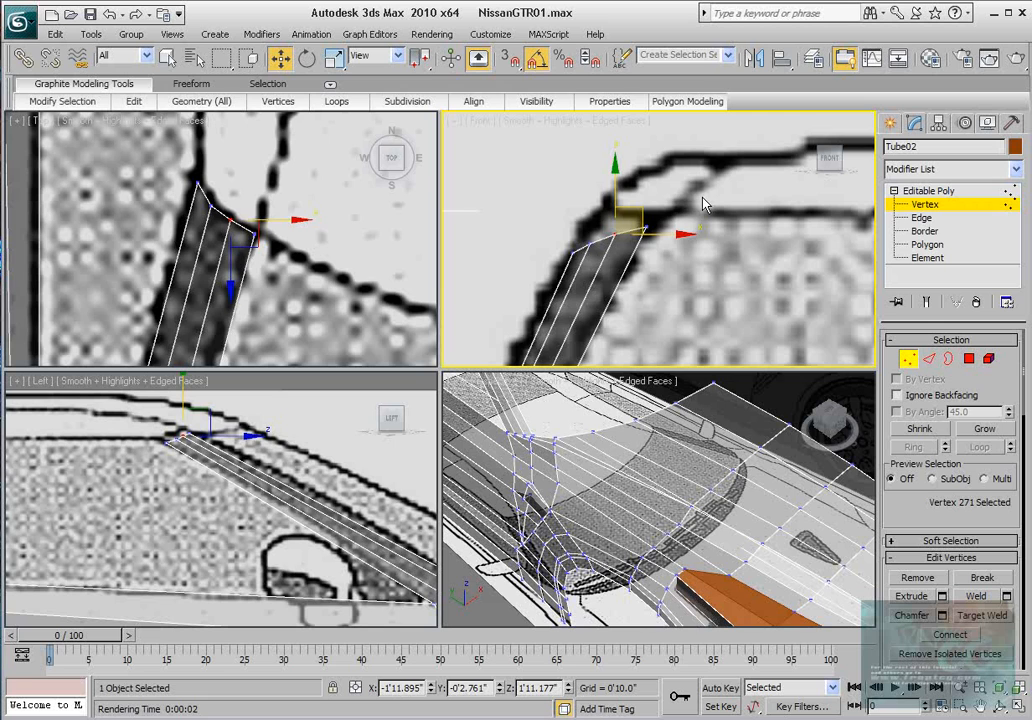
click(646, 226)
mouse_move(647, 180)
mouse_down()
mouse_move(614, 167)
mouse_move(646, 173)
mouse_up()
click(615, 235)
click(646, 222)
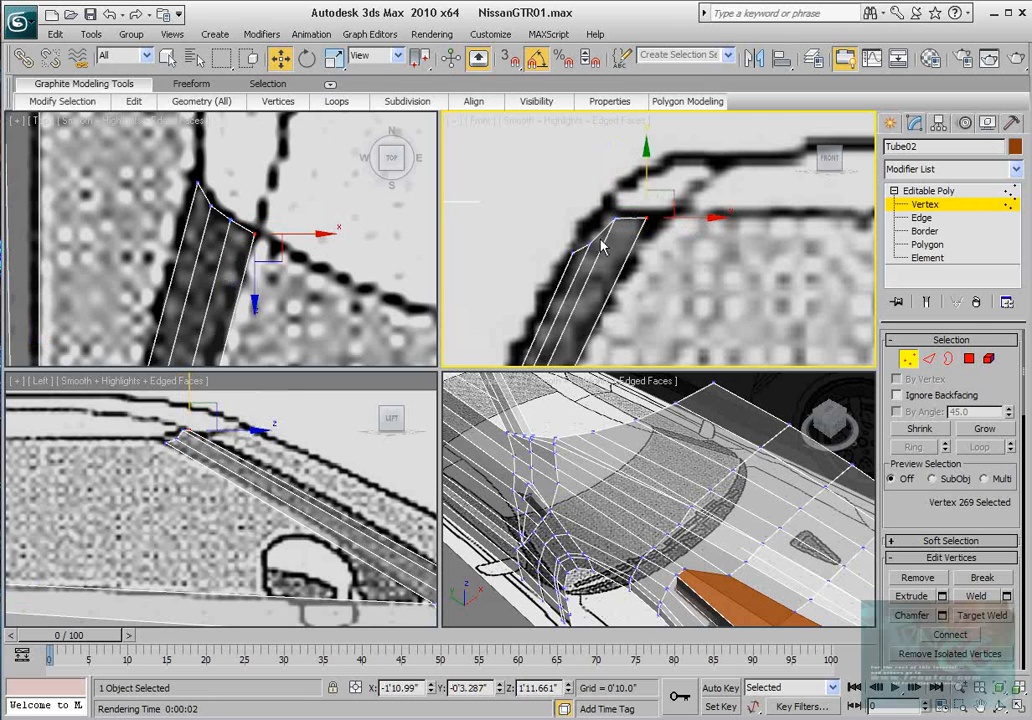
click(592, 214)
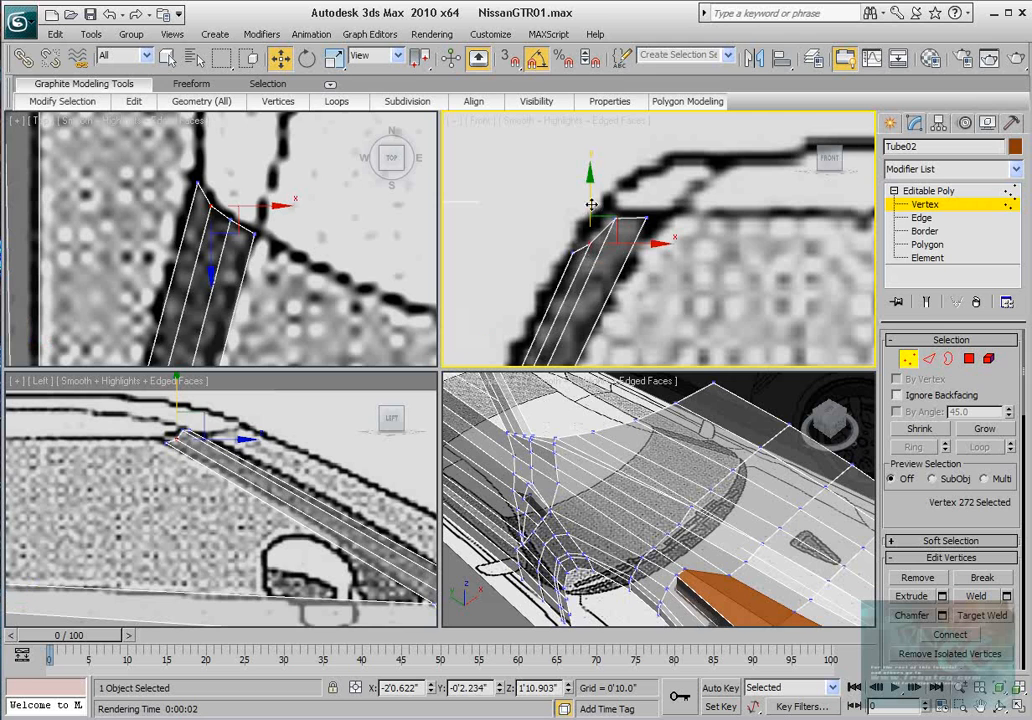
drag(593, 196, 593, 179)
Step: Place the pillar's outer top vertex at about Y -0'1.029", Z 1'11.098" and shift the inner top vertices inward in the Front view
scroll(163, 432, up, 3)
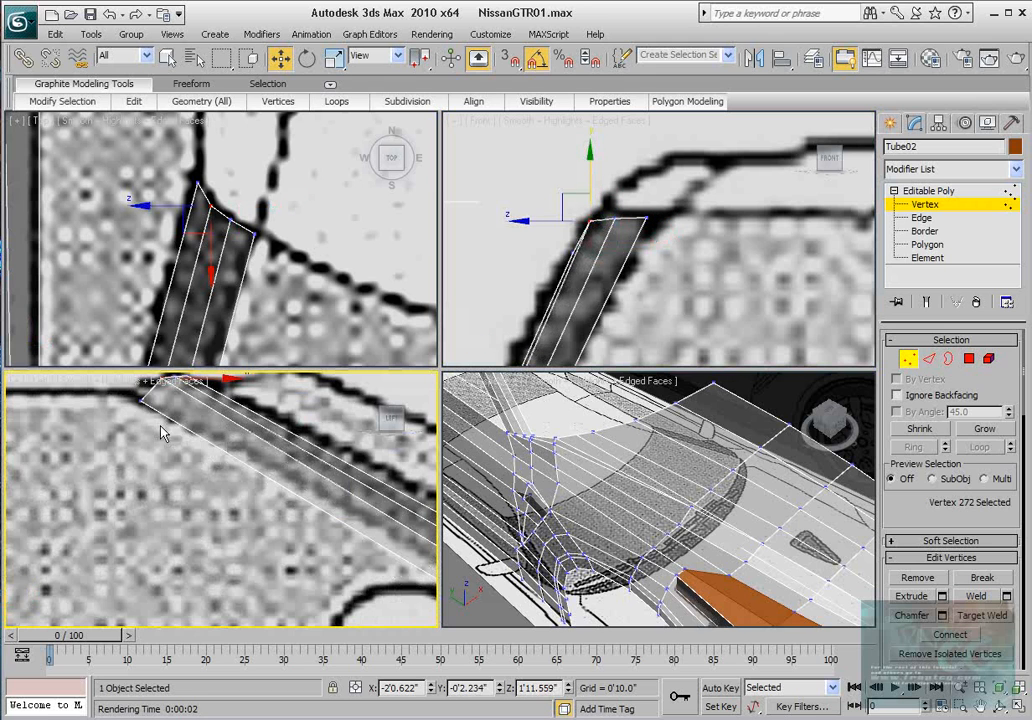
drag(141, 401, 150, 411)
middle_drag(176, 434, 210, 486)
drag(172, 414, 195, 424)
scroll(615, 280, up, 4)
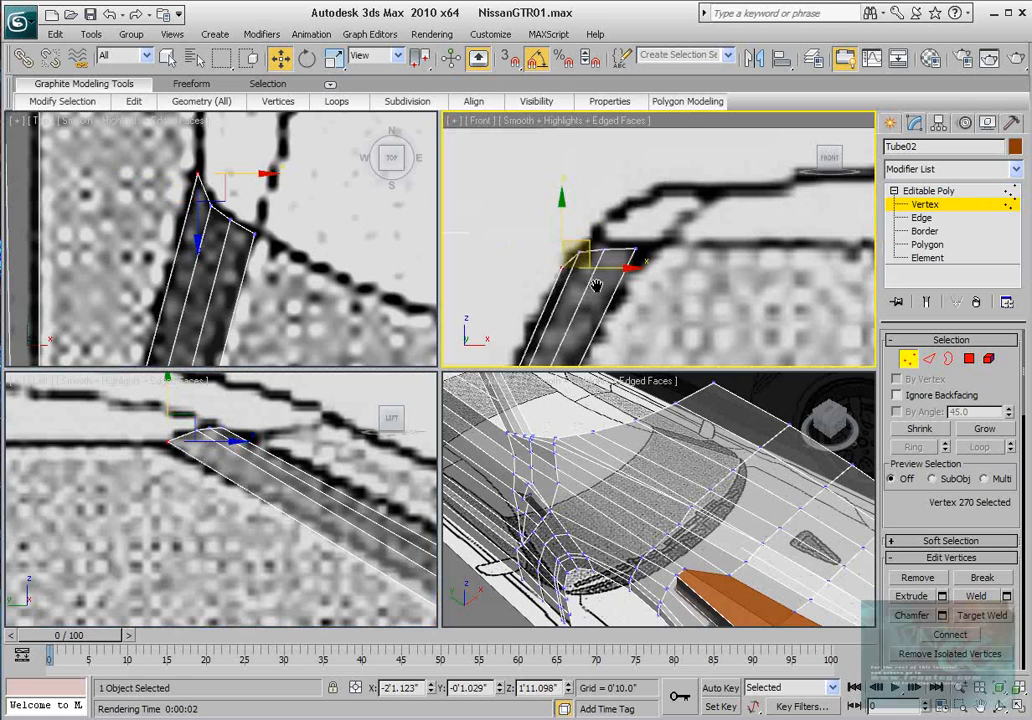
drag(617, 275, 636, 255)
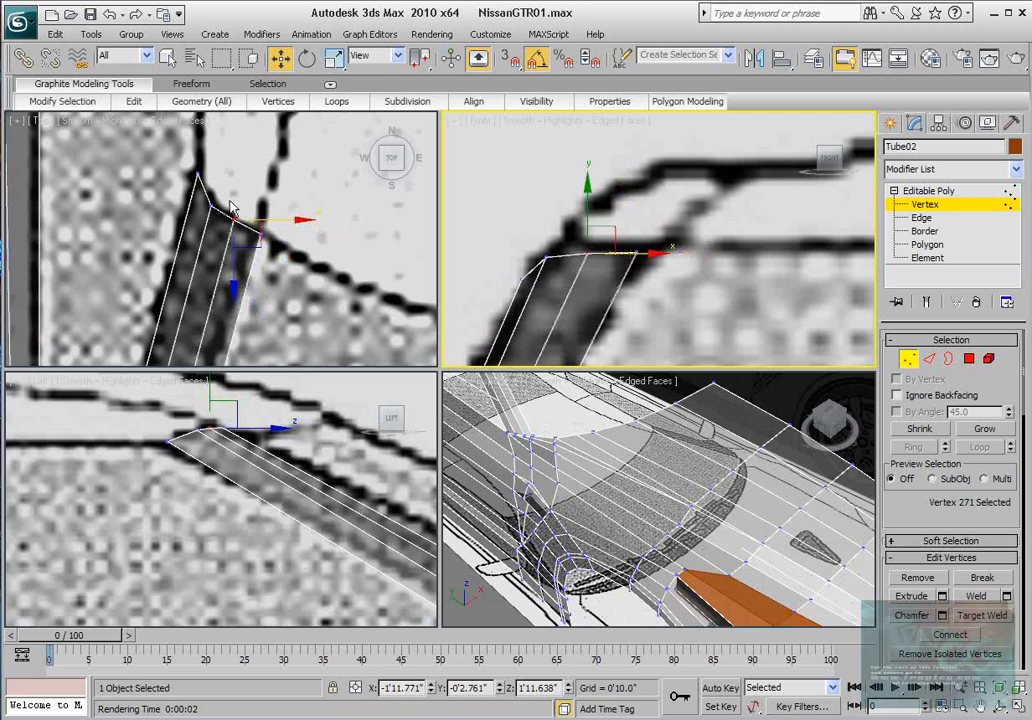
Step: Nudge the outer of the pillar's inner top vertices to about X -2'0.622", Z 1'11.559" along the pillar outline
mouse_move(560, 243)
mouse_down()
mouse_move(538, 267)
mouse_move(577, 236)
mouse_up()
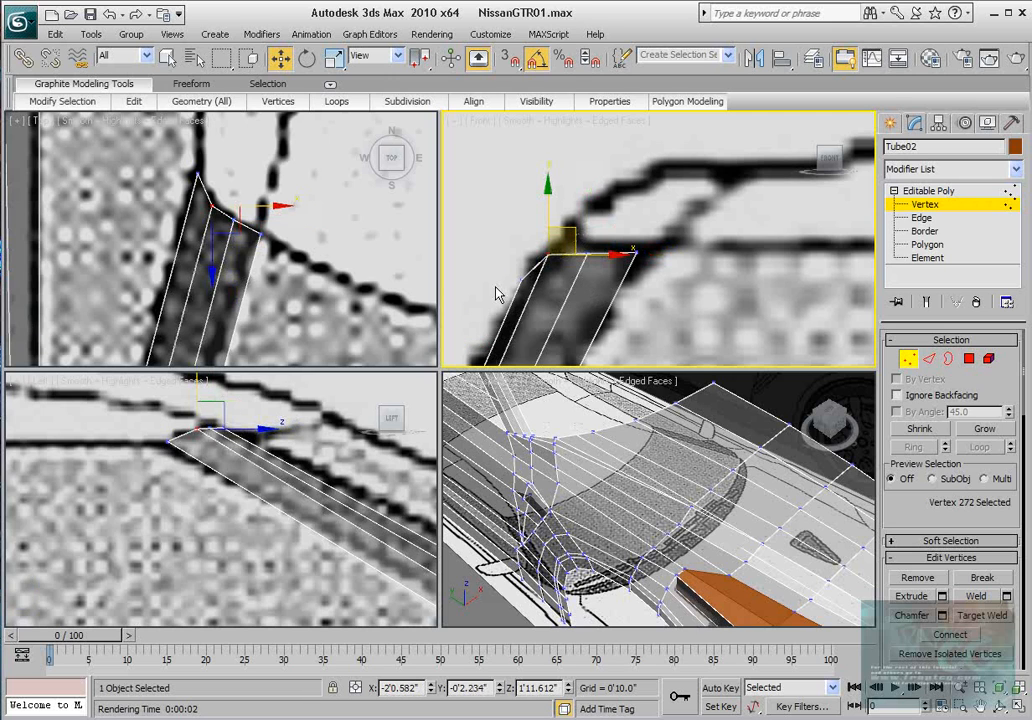
drag(208, 428, 206, 435)
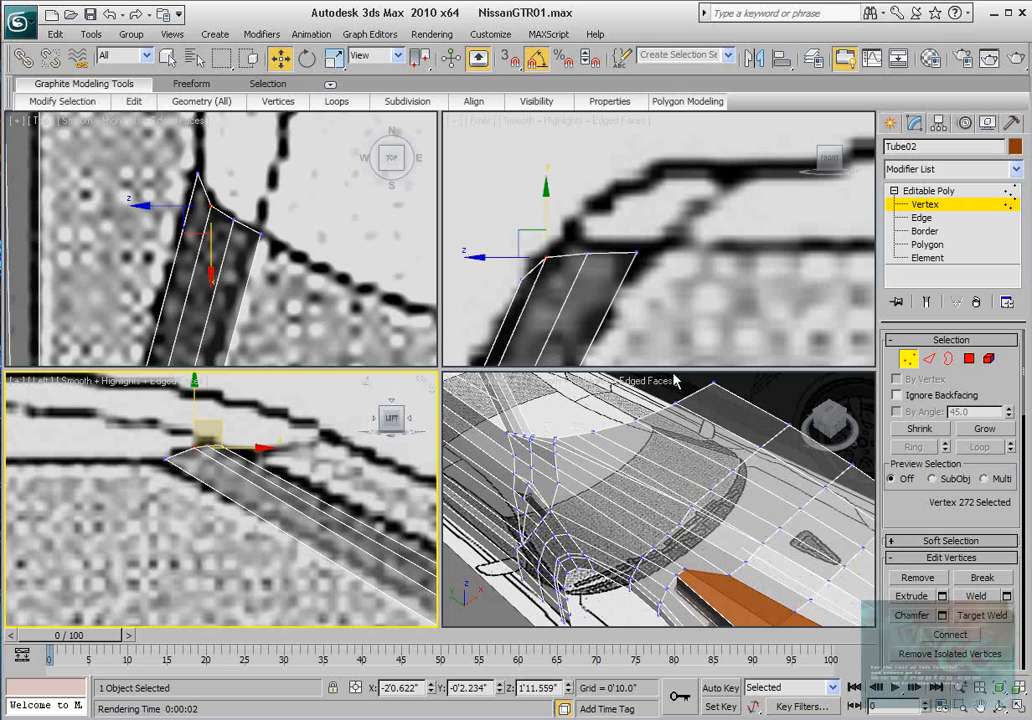
Step: Extrude the pillar's three top edges rearward along the roof side in the Top view to about Y 1'11.4"
click(932, 359)
middle_drag(232, 197, 241, 283)
scroll(235, 262, down, 5)
shift+drag(242, 279, 256, 135)
scroll(266, 297, down, 5)
middle_drag(283, 154, 237, 258)
scroll(255, 285, up, 5)
key(e)
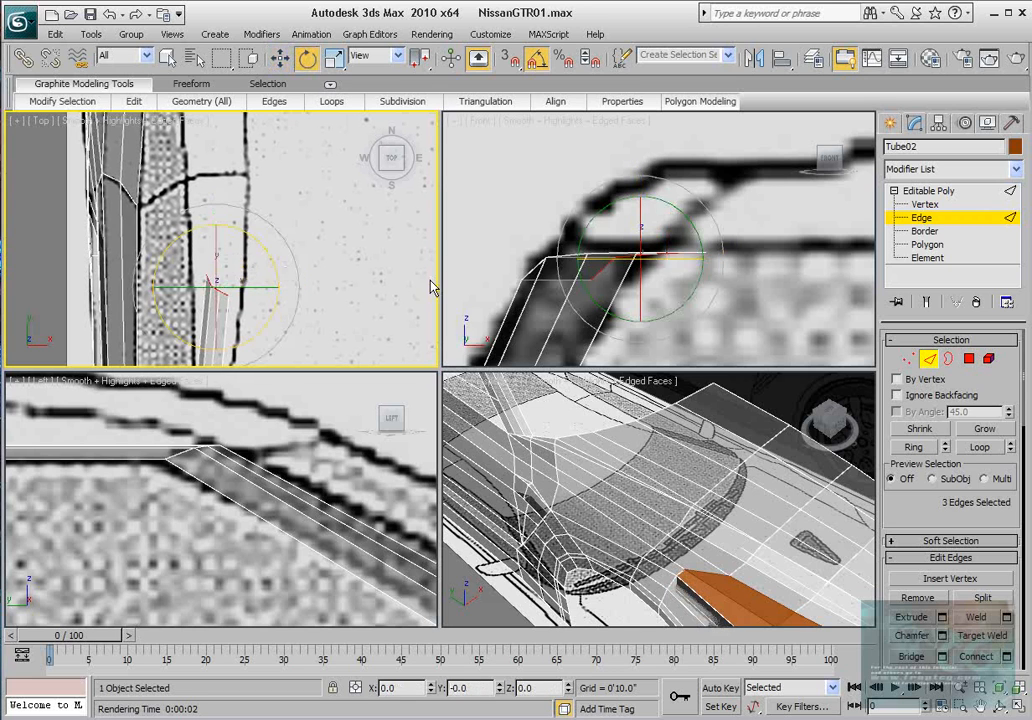
key(w)
drag(215, 250, 219, 161)
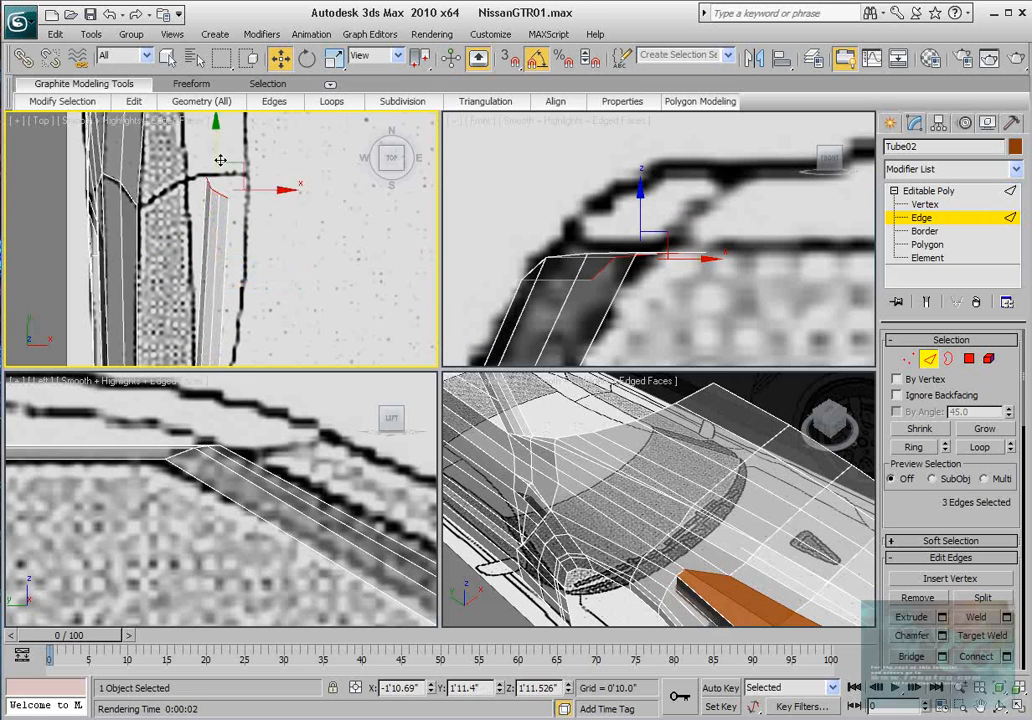
Step: Shift the extruded edges outward by about 1.994" in the Top view so their outer end meets the roof side outline
scroll(222, 172, up, 4)
middle_drag(233, 240, 229, 281)
drag(223, 230, 194, 235)
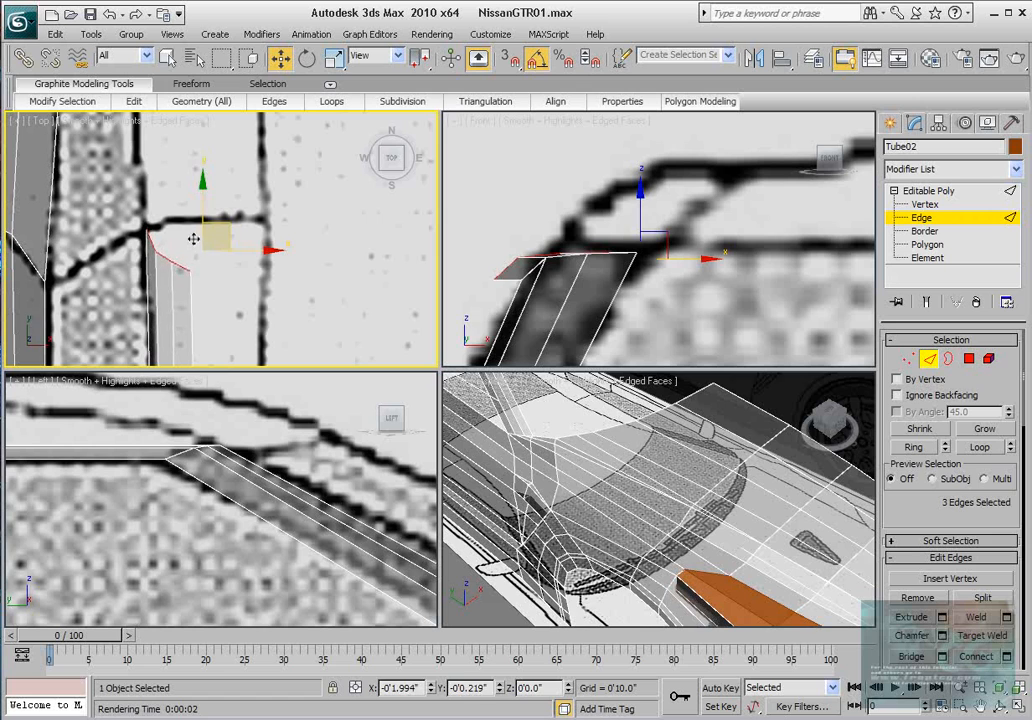
Step: Spread the strip's rear vertices along the blueprint's rear roof seam in the Top view, with the innermost at about X -1'7.427", Y 2'0.86"
key(1)
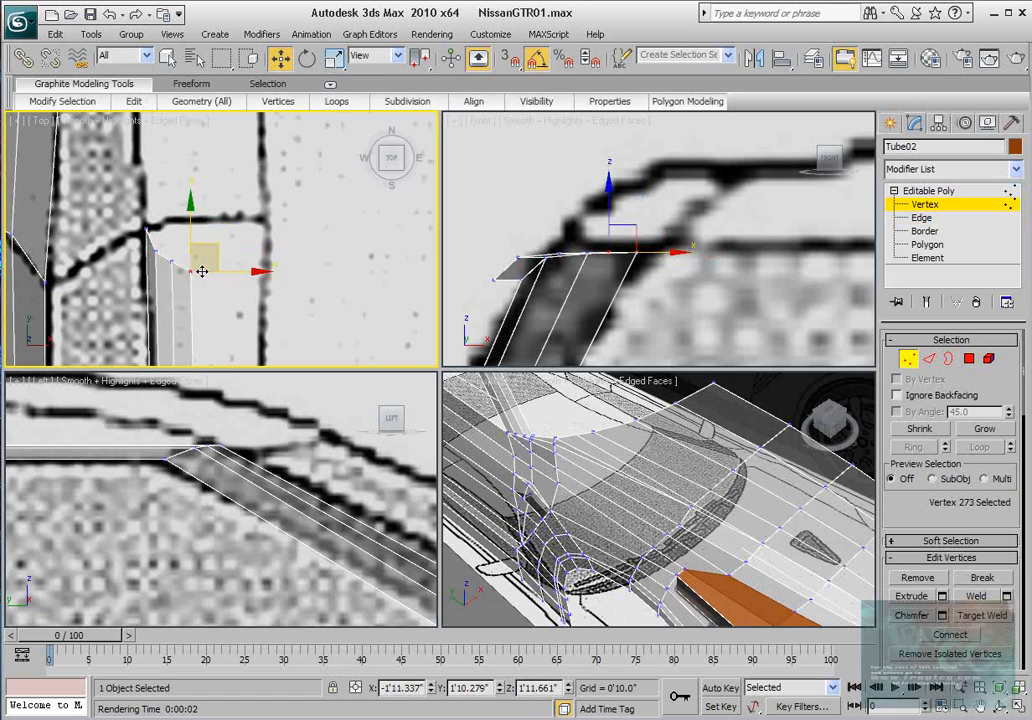
drag(219, 251, 293, 203)
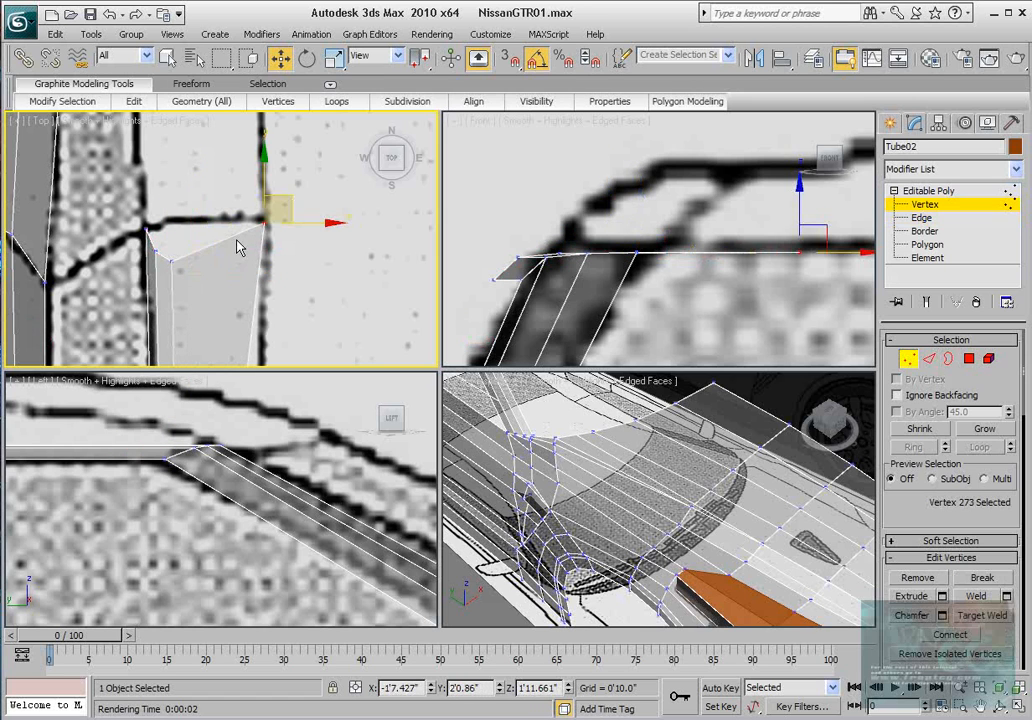
click(172, 261)
drag(197, 236, 240, 196)
click(156, 250)
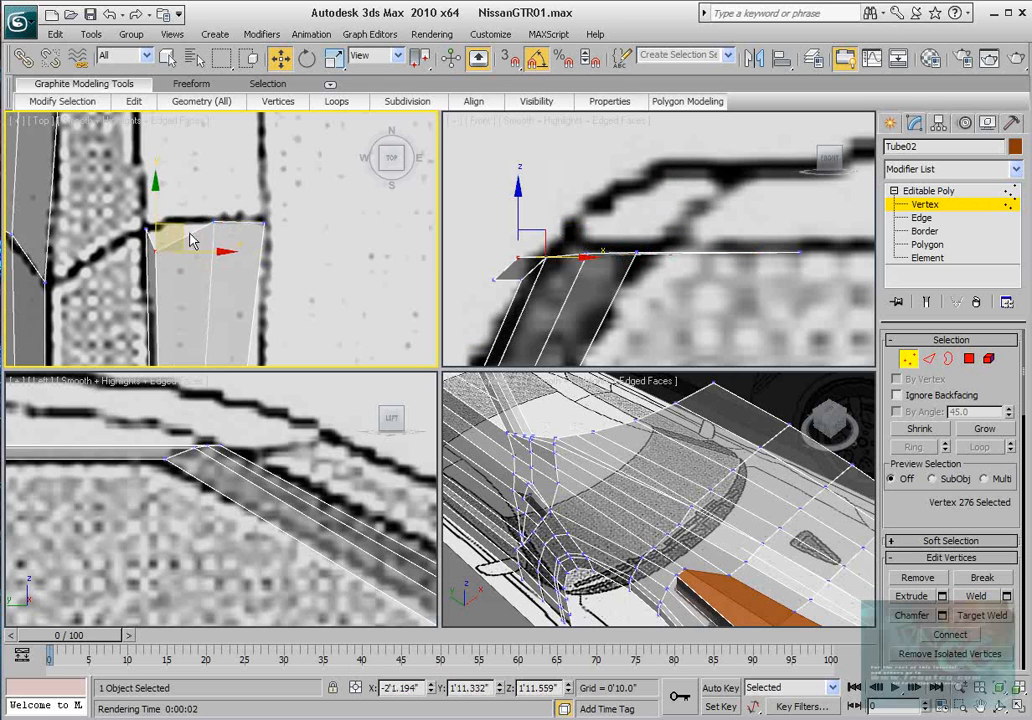
drag(181, 234, 224, 181)
click(214, 222)
click(178, 222)
click(222, 221)
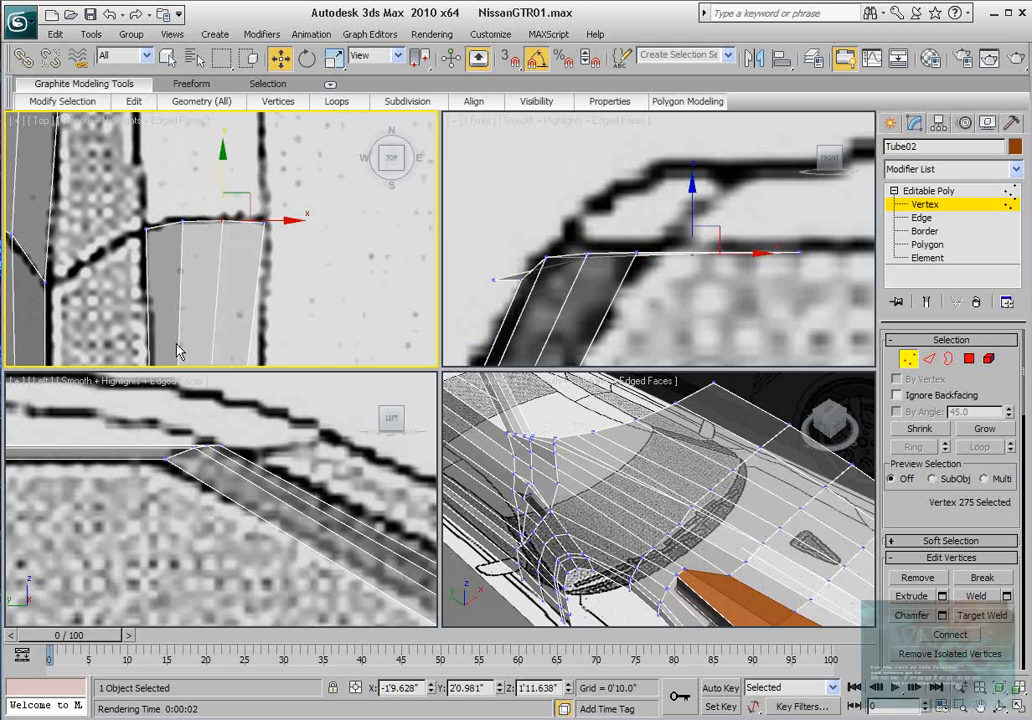
Step: Lower the strip's outer rear vertex to about Z 1'9.517" in the Left view, onto the top line of the side window
middle_drag(178, 347, 216, 373)
scroll(216, 373, down, 3)
scroll(118, 452, down, 3)
middle_drag(118, 452, 248, 463)
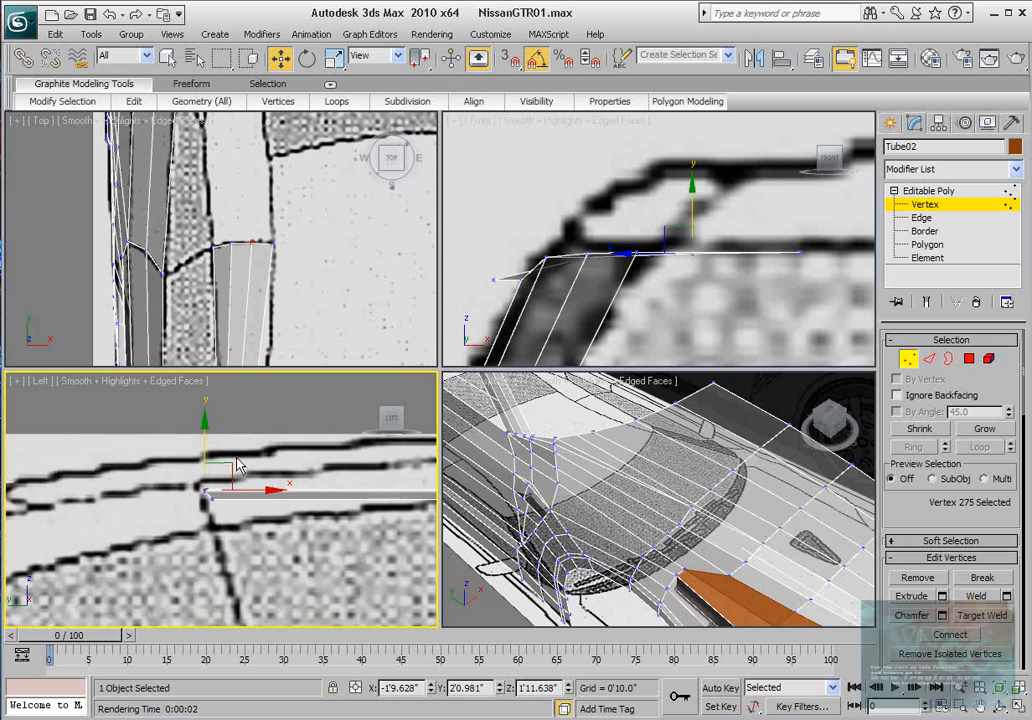
drag(235, 457, 191, 494)
scroll(204, 506, up, 3)
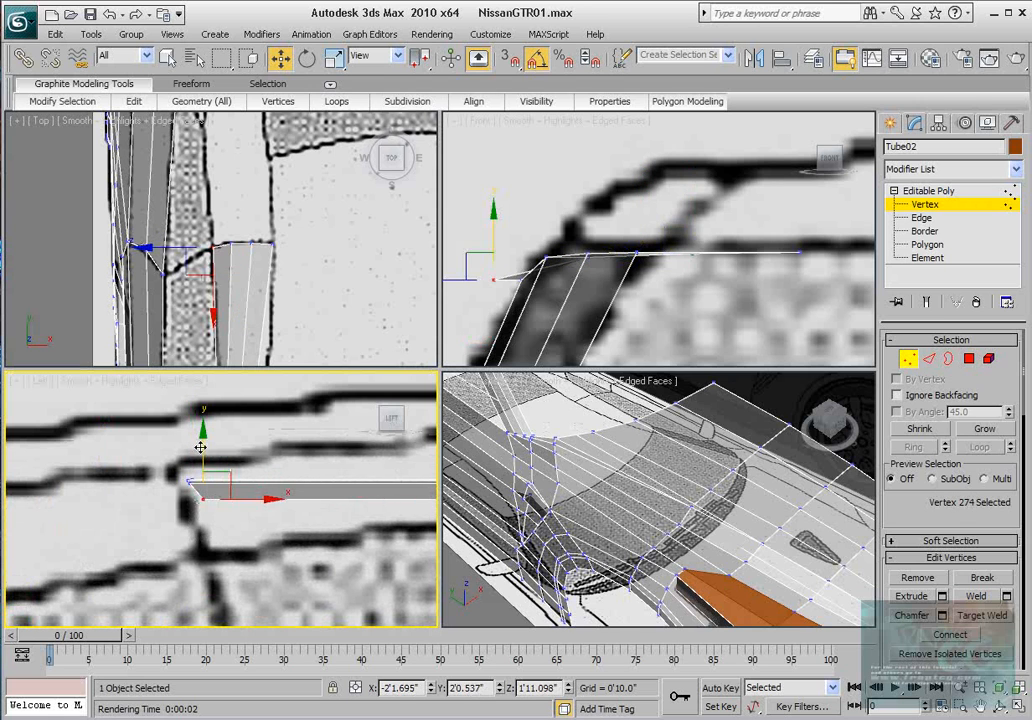
drag(201, 446, 208, 497)
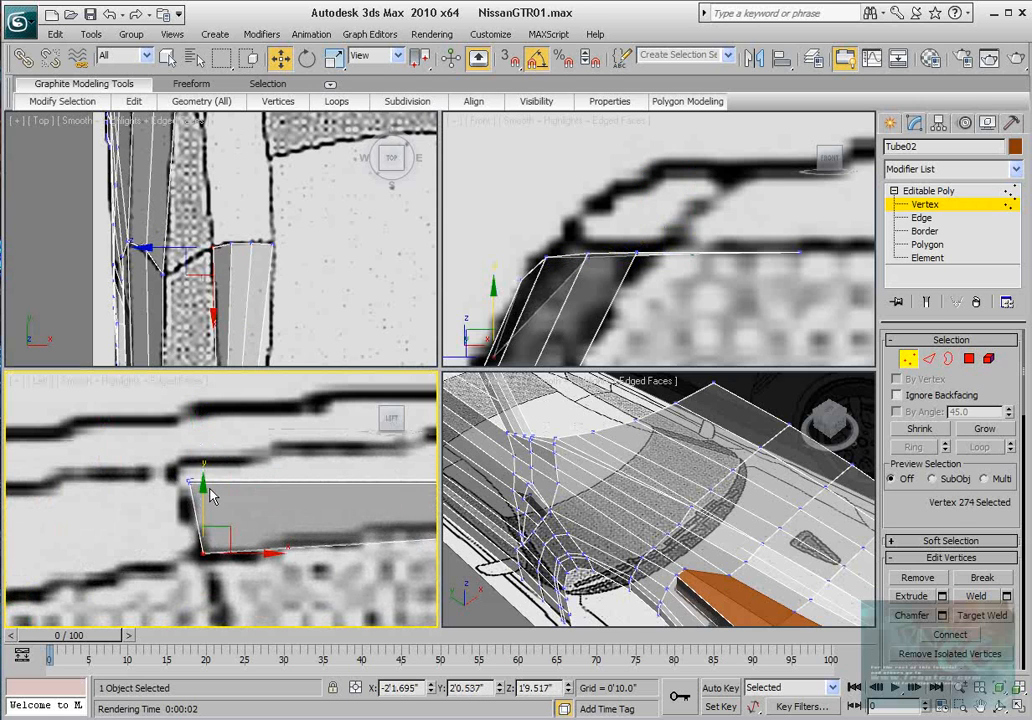
Step: Raise the two innermost rear vertices toward the roof rail line in the Left view, setting the second one at about Z 2'0.042"
scroll(186, 502, up, 3)
middle_drag(186, 502, 266, 485)
drag(288, 446, 282, 441)
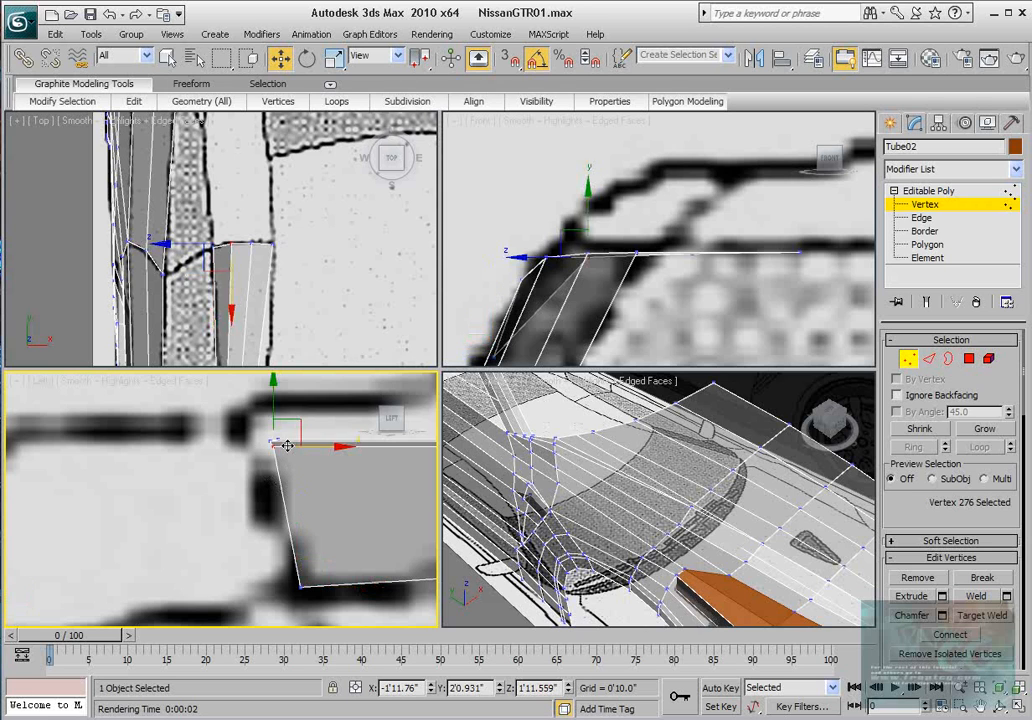
drag(298, 231, 269, 255)
scroll(275, 487, up, 2)
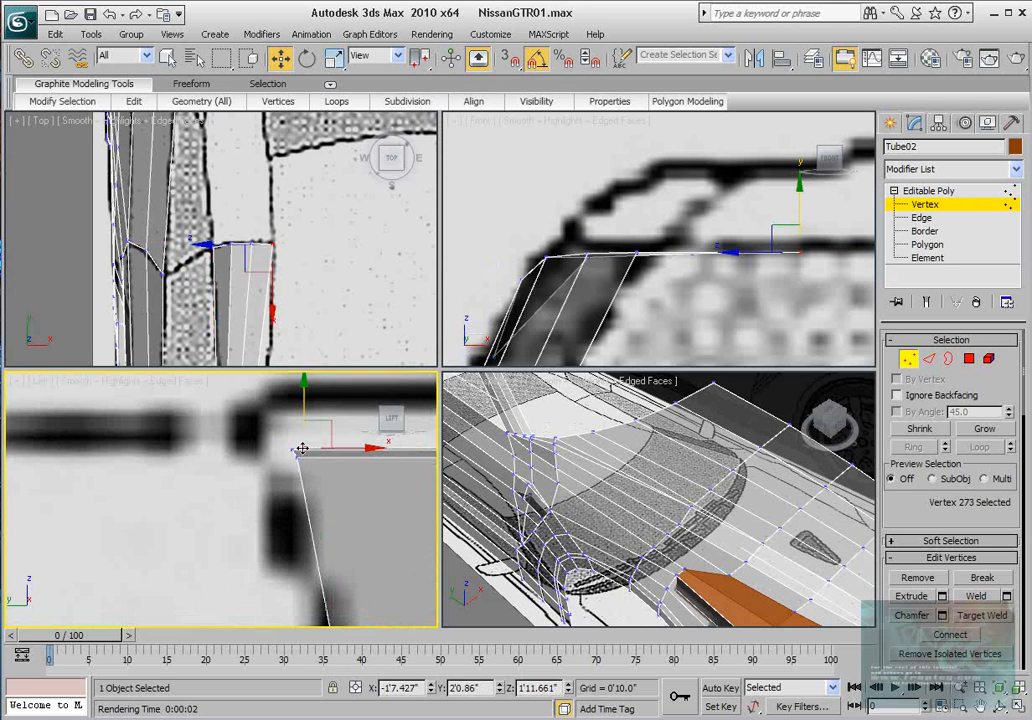
middle_drag(303, 447, 212, 487)
drag(234, 457, 224, 400)
drag(218, 492, 199, 414)
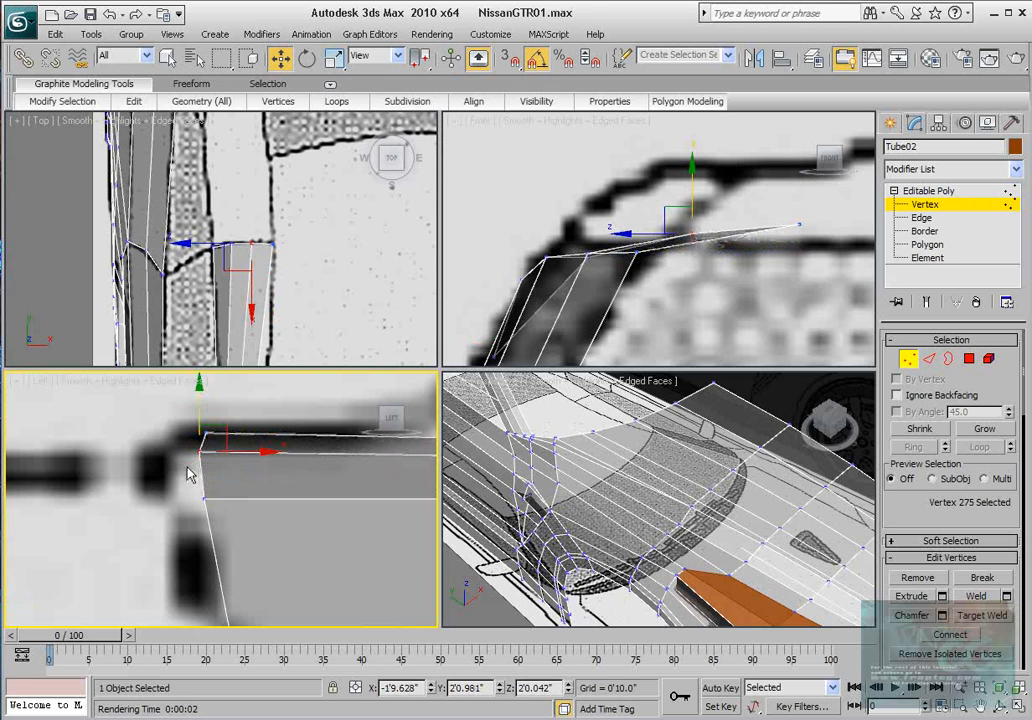
scroll(657, 281, down, 3)
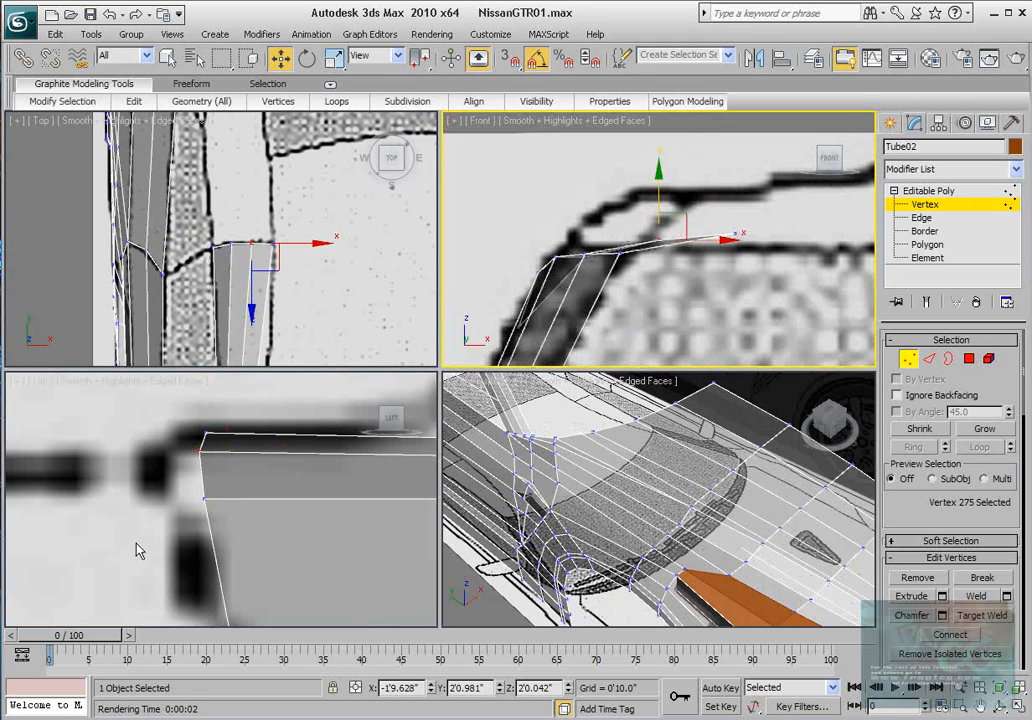
Step: Fine-tune the upper rear vertices along the seam in the Left view, moving the innermost pair to about Y 2'1.165", Z 2'0.14"
click(203, 497)
scroll(249, 515, up, 3)
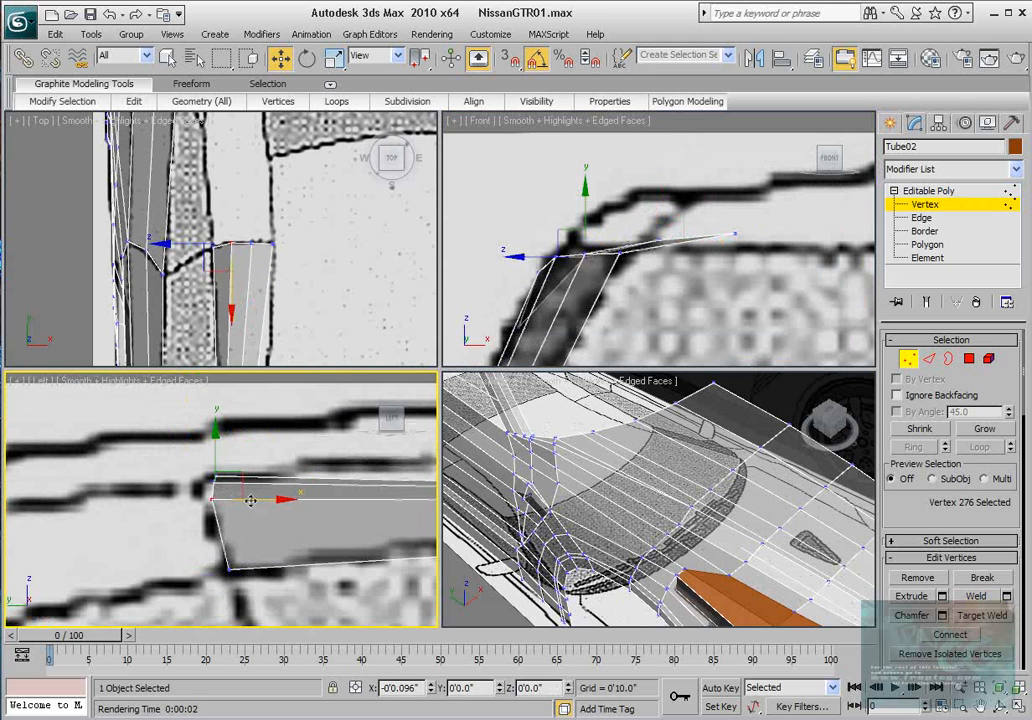
drag(250, 500, 249, 502)
scroll(249, 502, up, 3)
middle_drag(249, 502, 291, 541)
drag(199, 462, 282, 497)
scroll(290, 526, down, 3)
middle_drag(288, 544, 116, 495)
scroll(229, 530, down, 3)
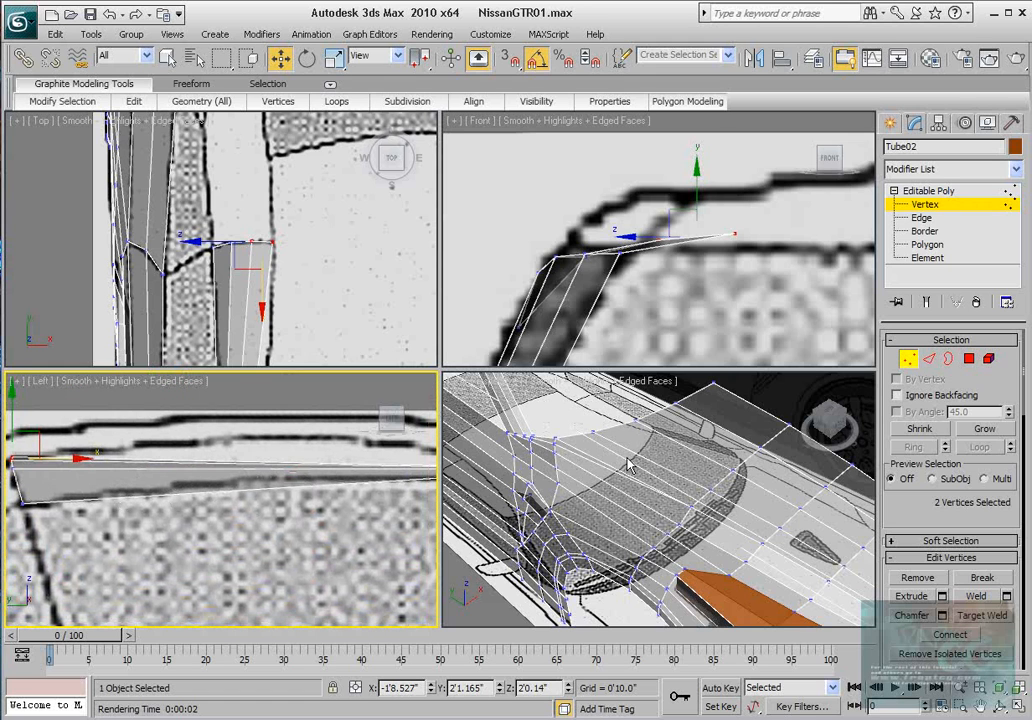
Step: Connect the four lengthwise edges of the roof-side strip with a single segment
click(928, 365)
middle_drag(351, 428, 298, 490)
scroll(297, 490, down, 4)
drag(263, 469, 299, 608)
middle_drag(283, 564, 311, 551)
scroll(311, 551, up, 2)
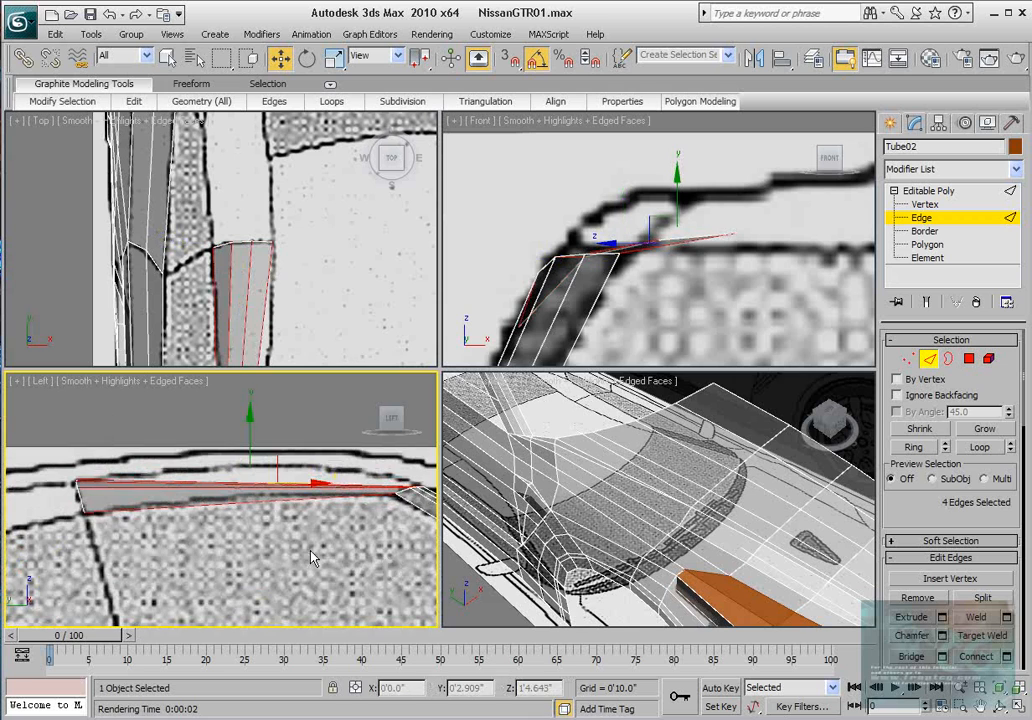
click(1006, 656)
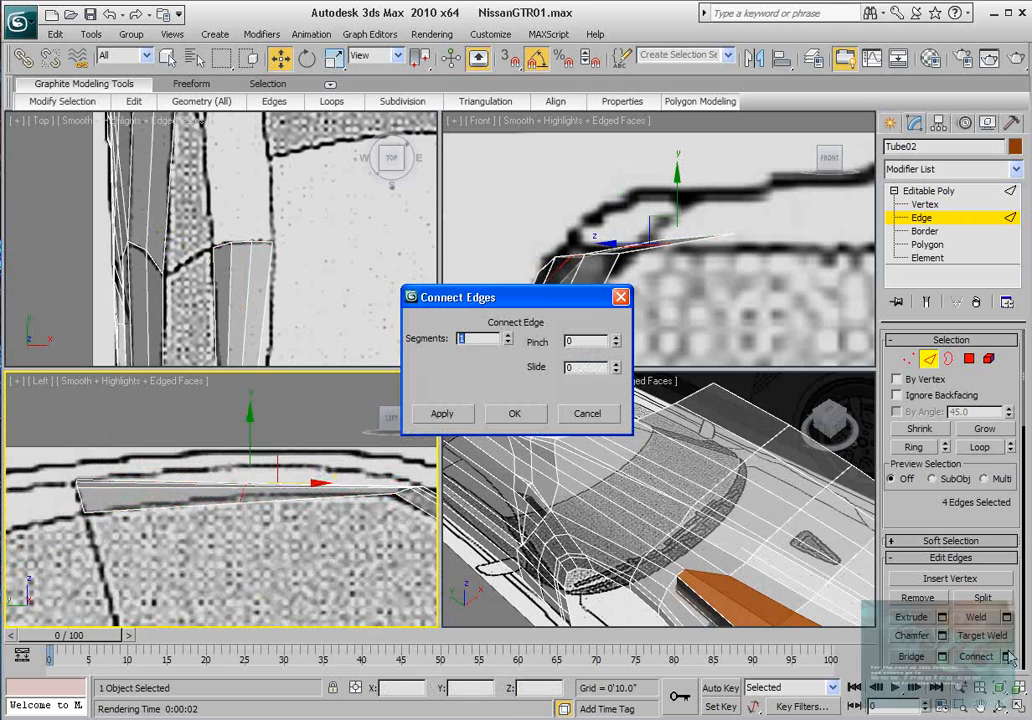
click(505, 335)
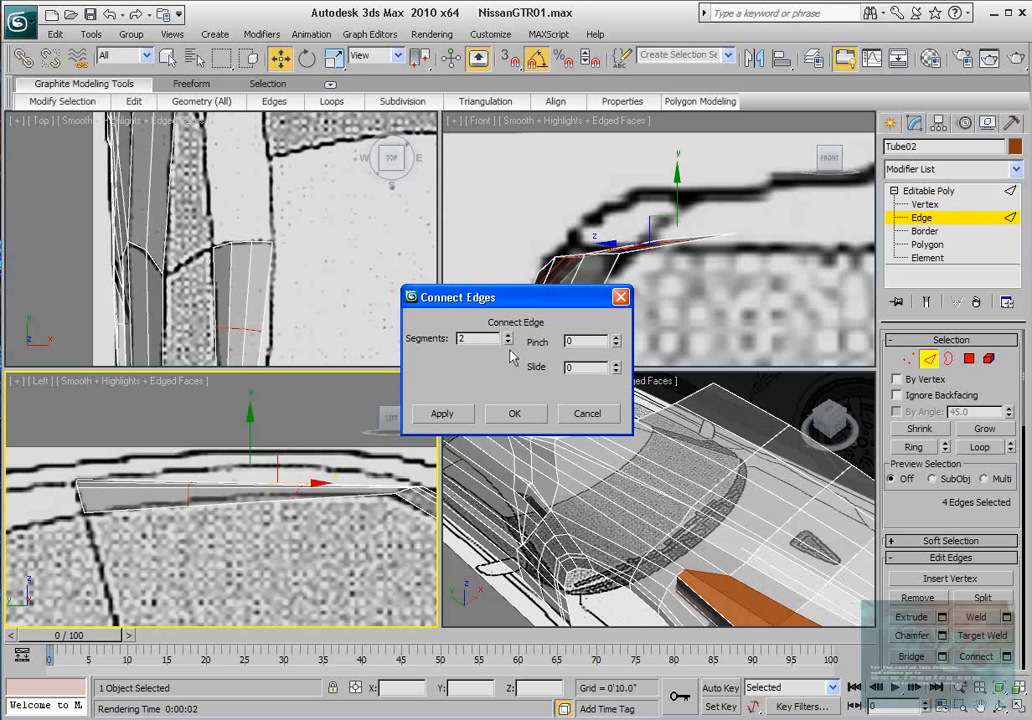
click(514, 412)
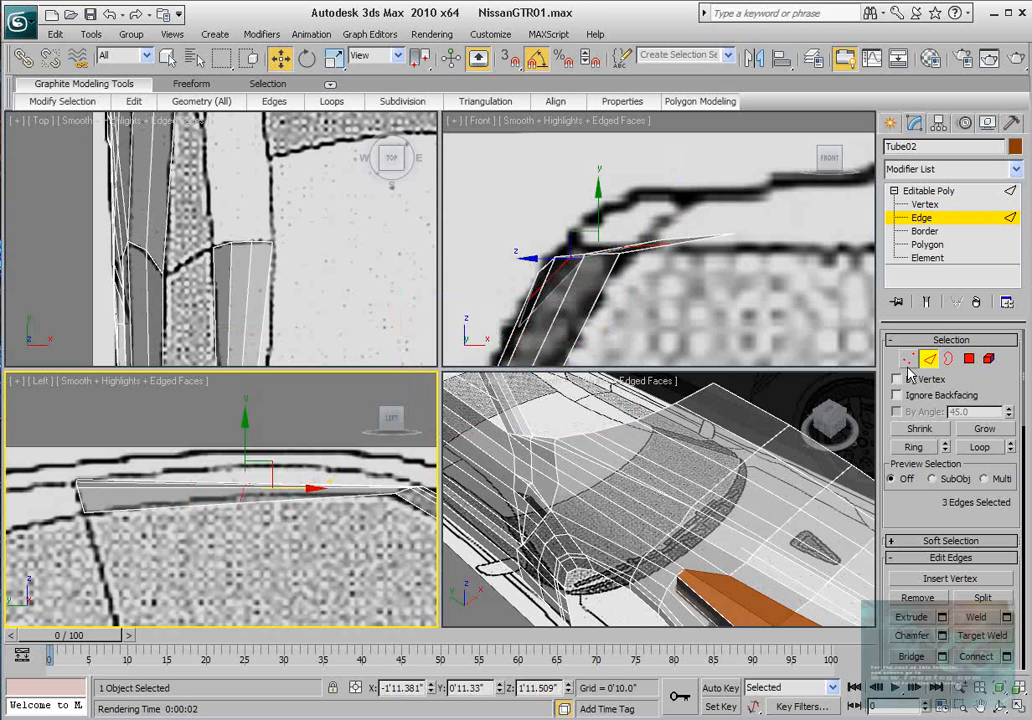
Step: Raise the new middle vertices to the roof curve in the Left view, with the upper three at about Z 2'1.19"
click(907, 359)
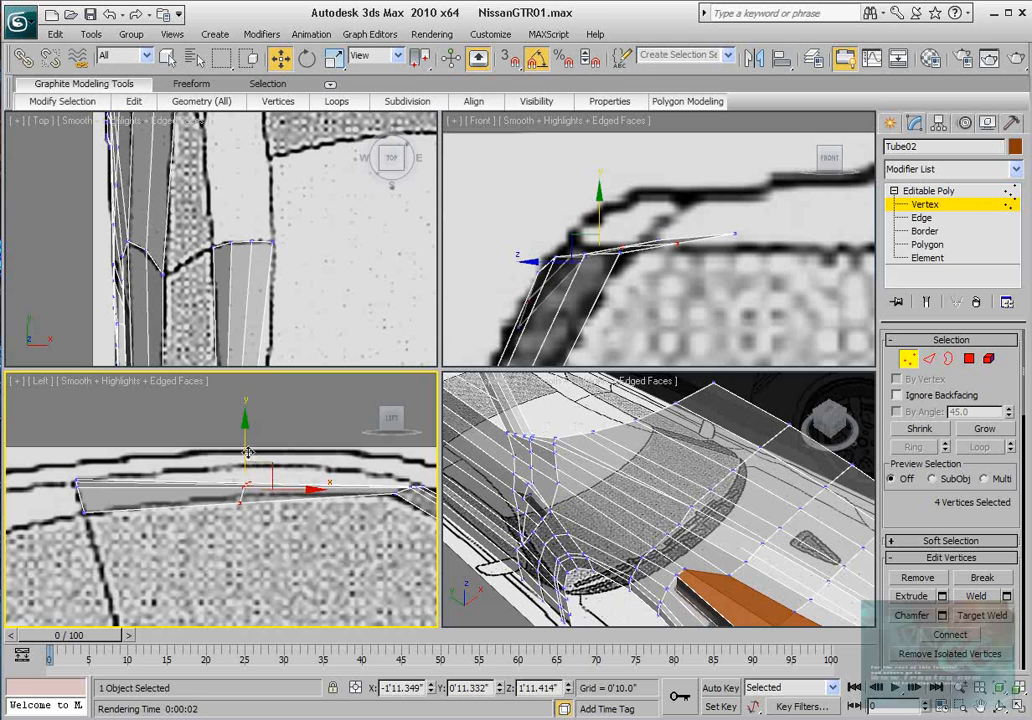
drag(247, 452, 247, 442)
scroll(288, 463, up, 3)
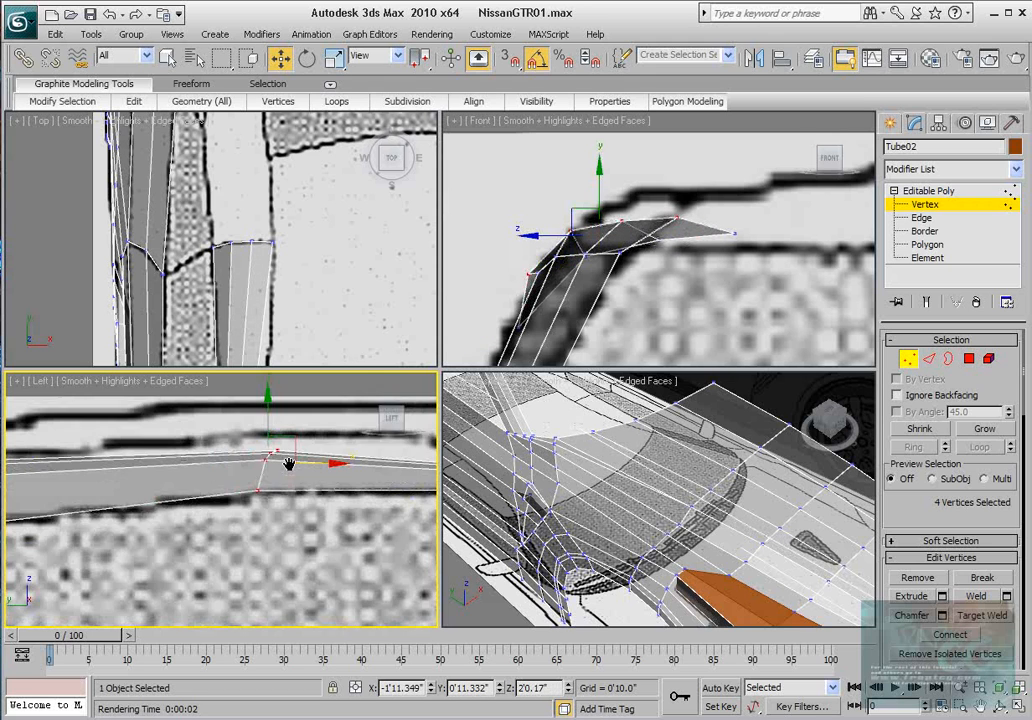
drag(298, 500, 299, 501)
drag(261, 436, 261, 410)
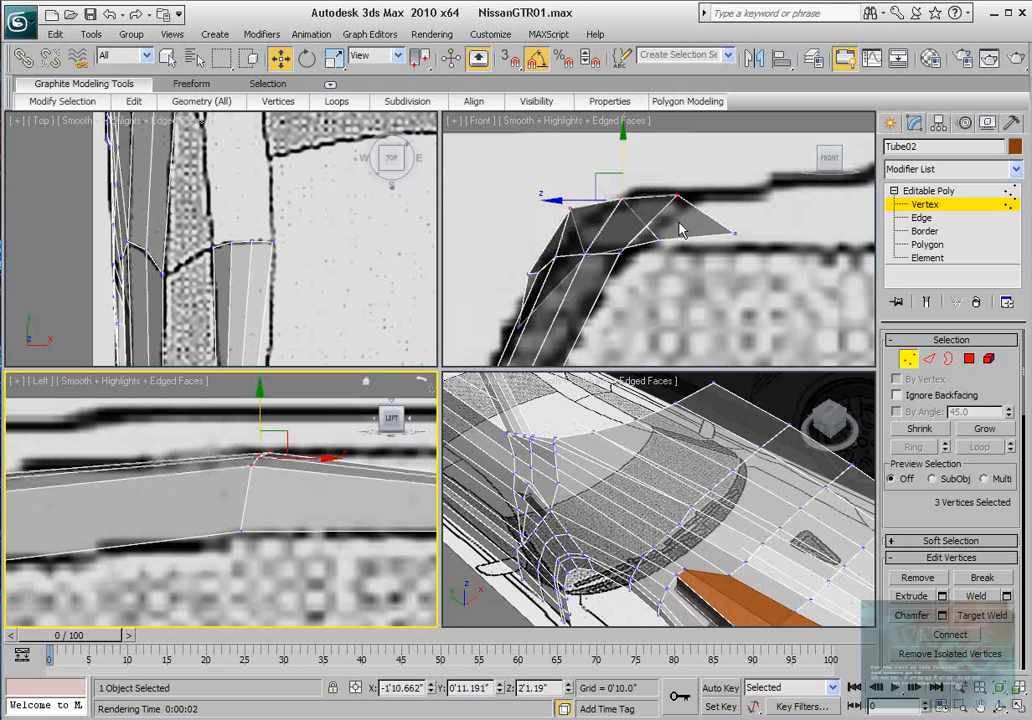
Step: Shift the middle loop's three upper vertices inward in the Top view, aligning the innermost with the roof rail's inner outline
middle_drag(664, 194, 666, 204)
scroll(666, 204, up, 3)
click(535, 211)
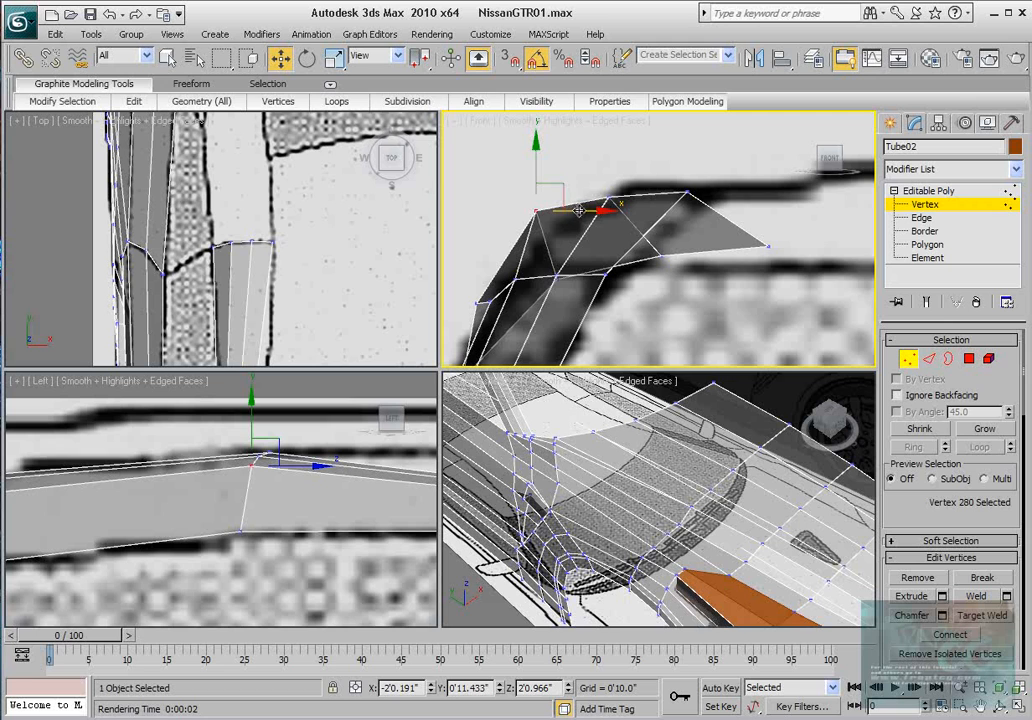
scroll(316, 203, down, 3)
scroll(284, 257, up, 4)
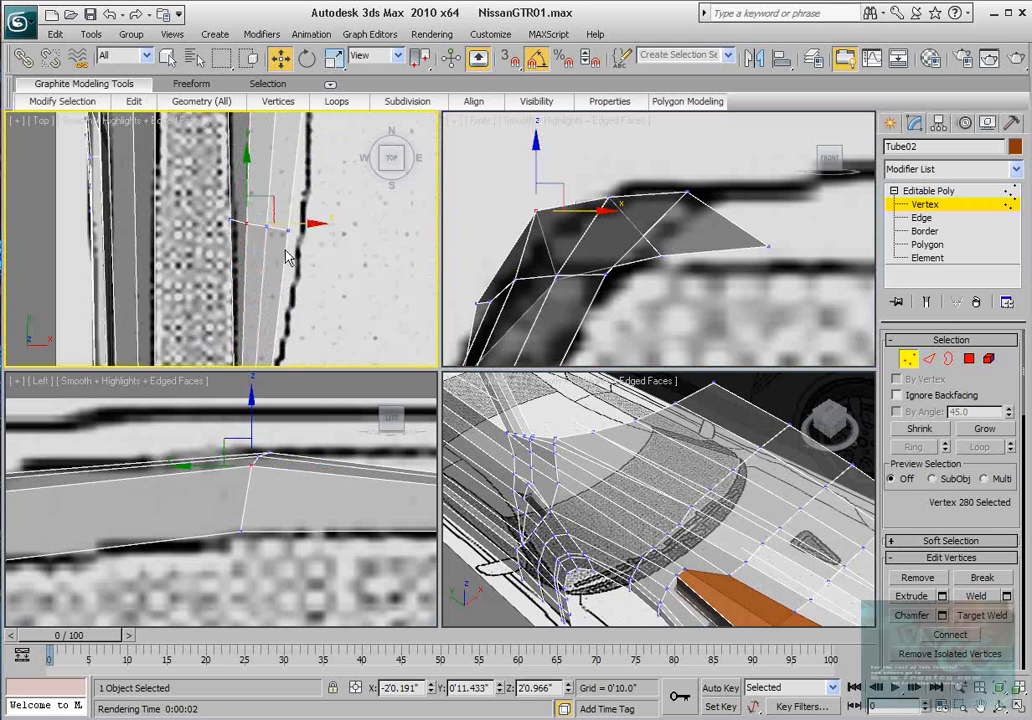
scroll(286, 257, up, 2)
click(305, 219)
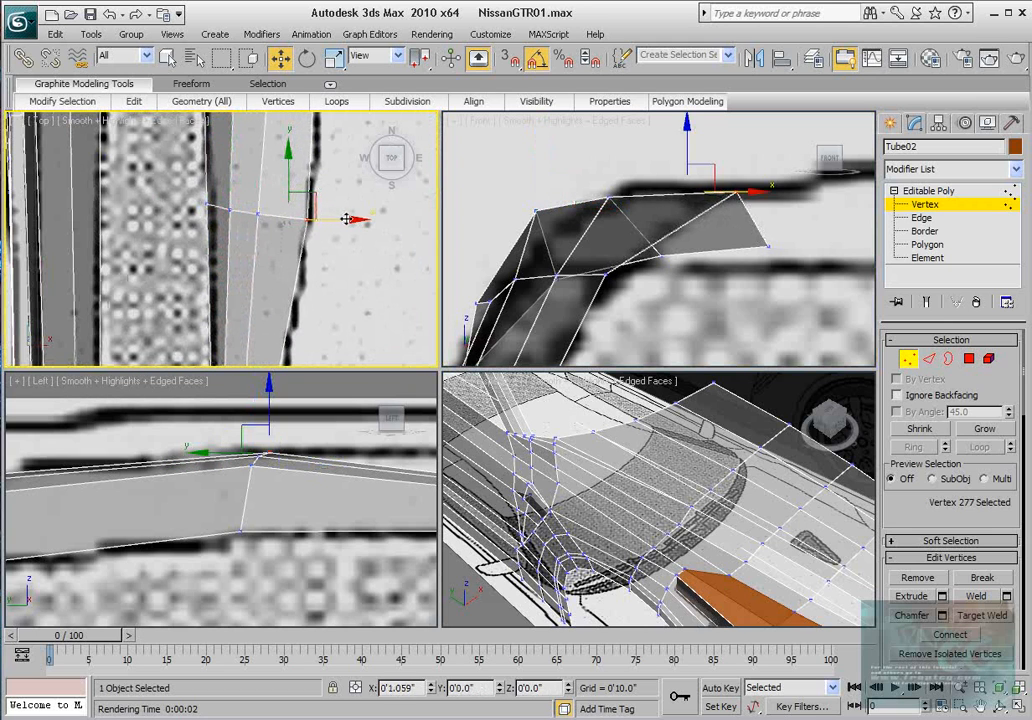
drag(265, 226, 302, 193)
click(271, 212)
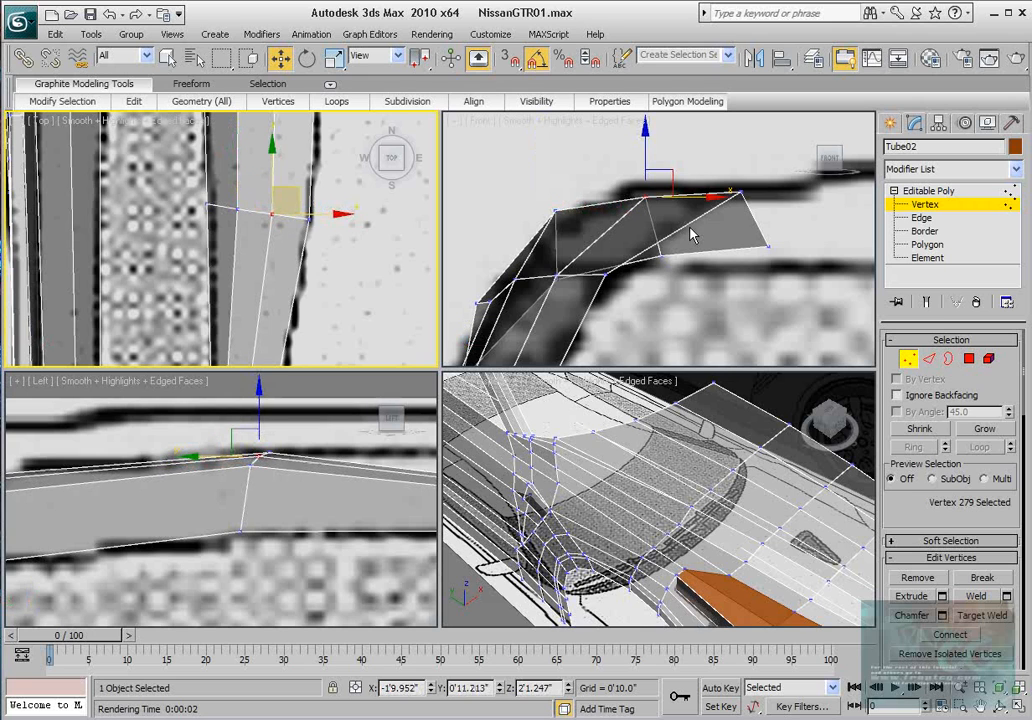
Step: Adjust the heights of the middle loop's two innermost vertices in the Front view to about Z 2'1.435" and 2'1.475"
middle_drag(691, 225, 691, 239)
drag(646, 162, 646, 153)
mouse_move(757, 167)
mouse_down()
mouse_move(732, 226)
mouse_move(739, 163)
mouse_up()
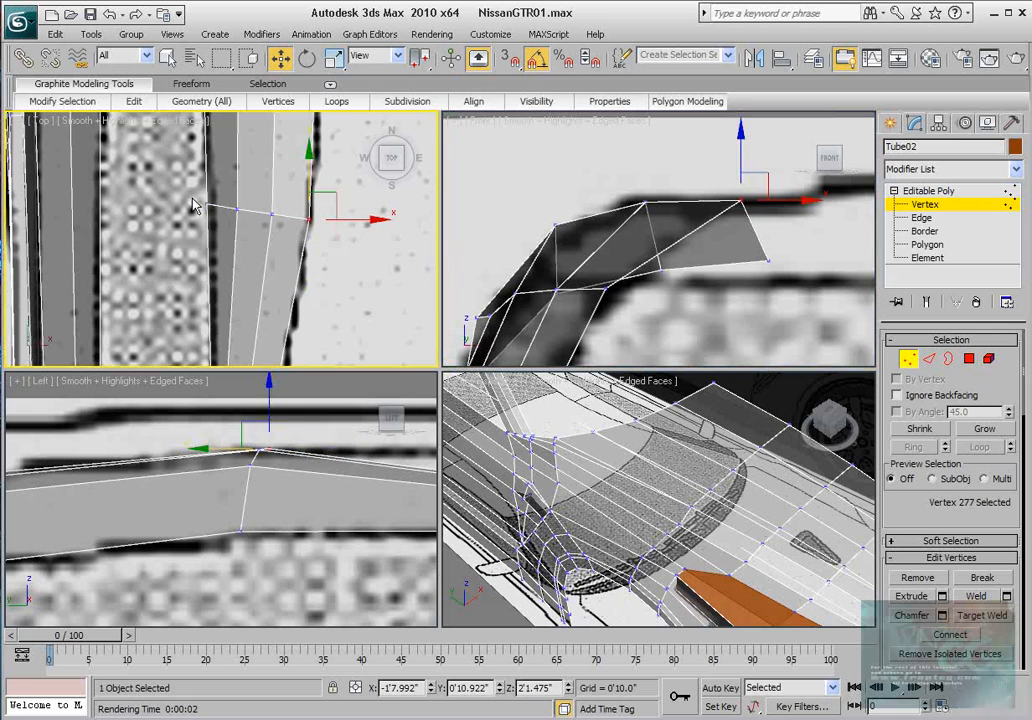
Step: Nudge the middle loop's outermost vertex inward in the Top view and lower its neighbour to the roof outline in the Front view
click(252, 206)
drag(253, 201, 259, 205)
middle_drag(581, 250, 566, 246)
drag(530, 204, 566, 239)
drag(544, 177, 544, 189)
scroll(632, 205, down, 2)
click(619, 210)
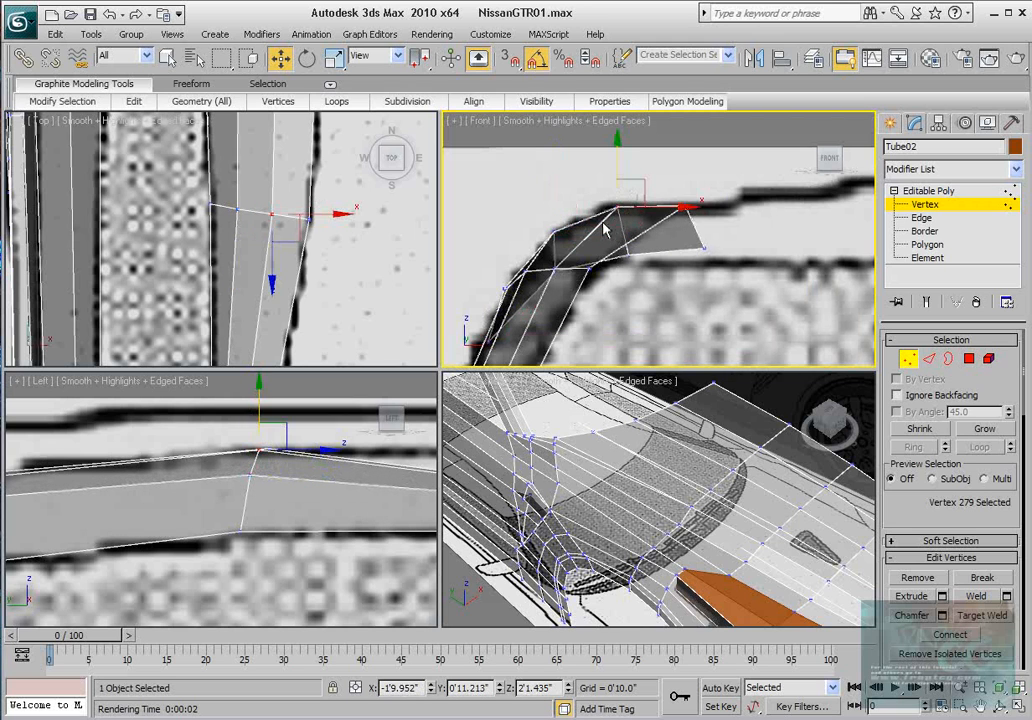
Step: Connect the lengthwise edges between the middle loop and the pillar top with one segment
middle_drag(260, 492, 238, 490)
scroll(238, 490, down, 4)
scroll(295, 488, up, 2)
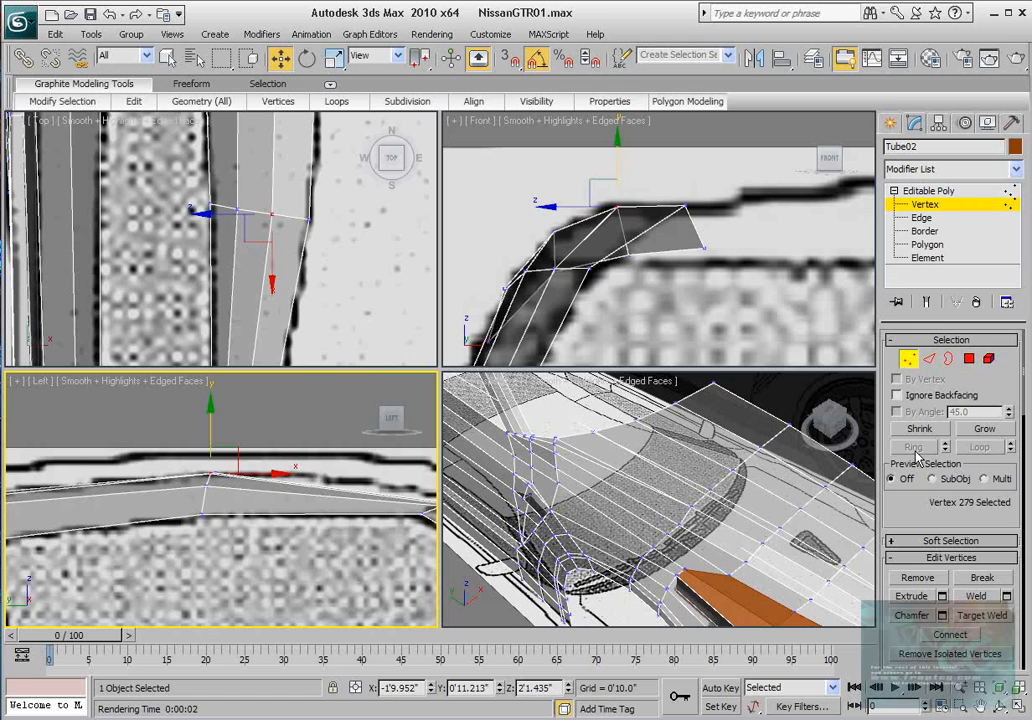
click(932, 361)
drag(325, 441, 354, 561)
drag(982, 502, 981, 430)
click(1006, 584)
middle_drag(330, 490, 240, 488)
click(515, 414)
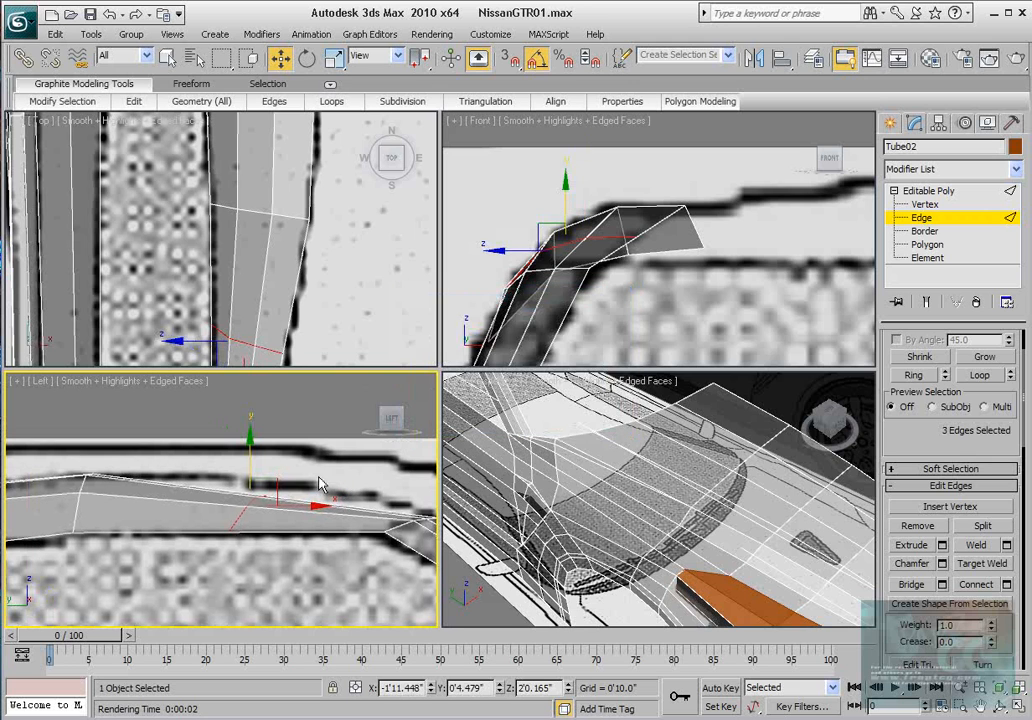
Step: Raise the new loop's three upper vertices onto the roof line in the Left view, to about Z 2'0.997"
drag(300, 461, 230, 517)
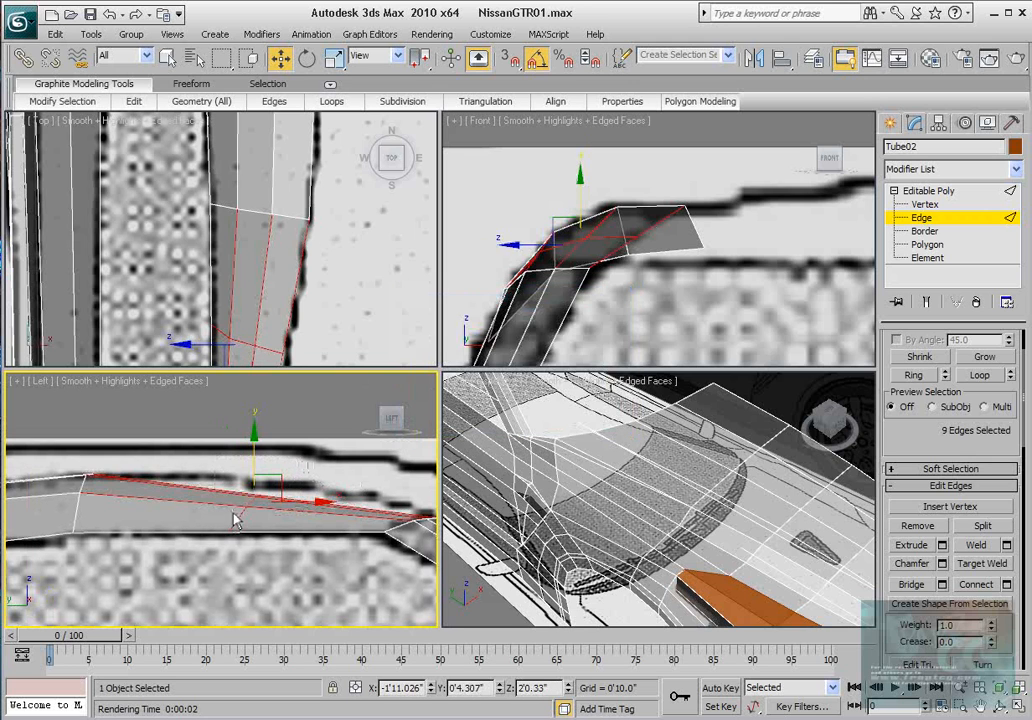
key(1)
drag(300, 471, 224, 517)
scroll(292, 512, up, 2)
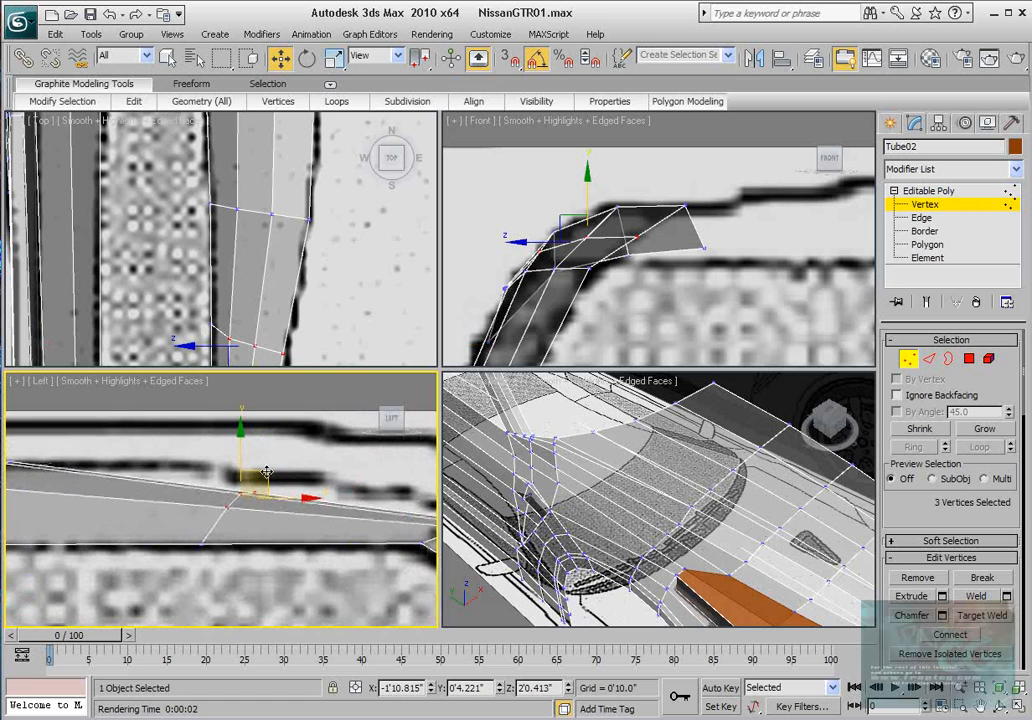
drag(267, 472, 262, 443)
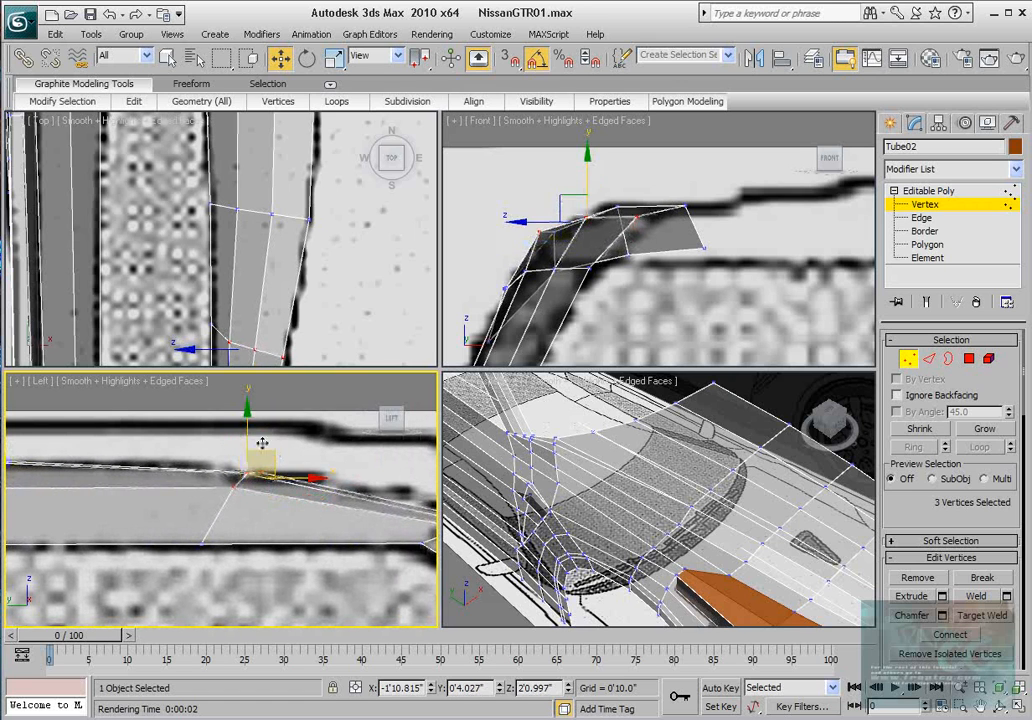
Step: Nudge the loop's three upper vertices inward in the Top view, placing the outermost of them at about X -2'0.113", Y 0'4.614"
scroll(296, 240, up, 3)
click(323, 257)
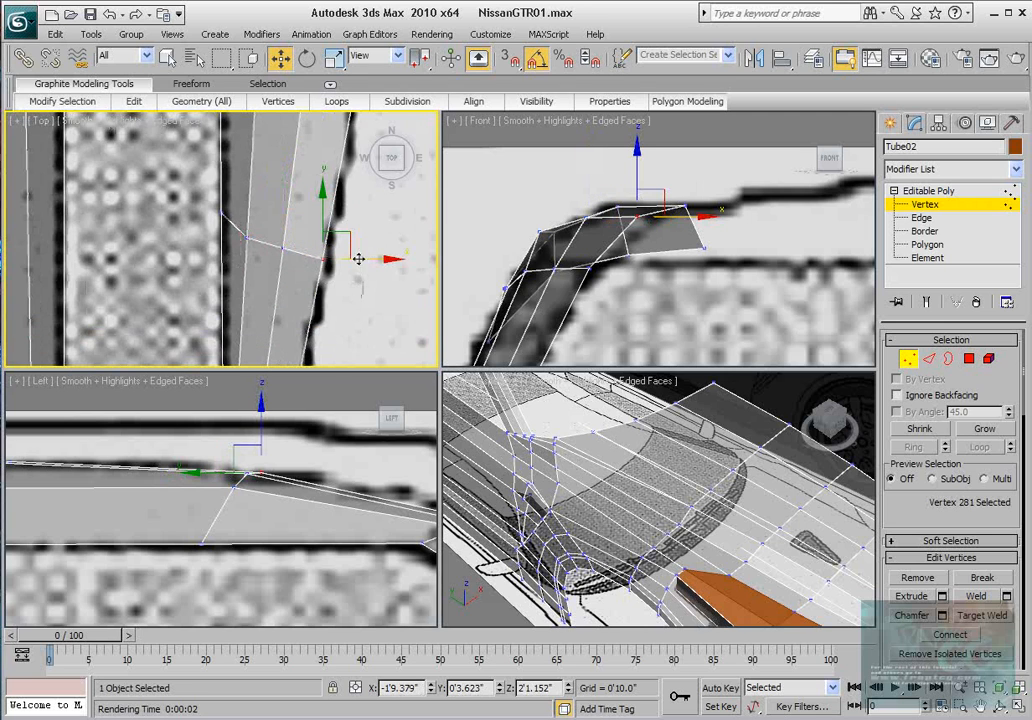
click(285, 248)
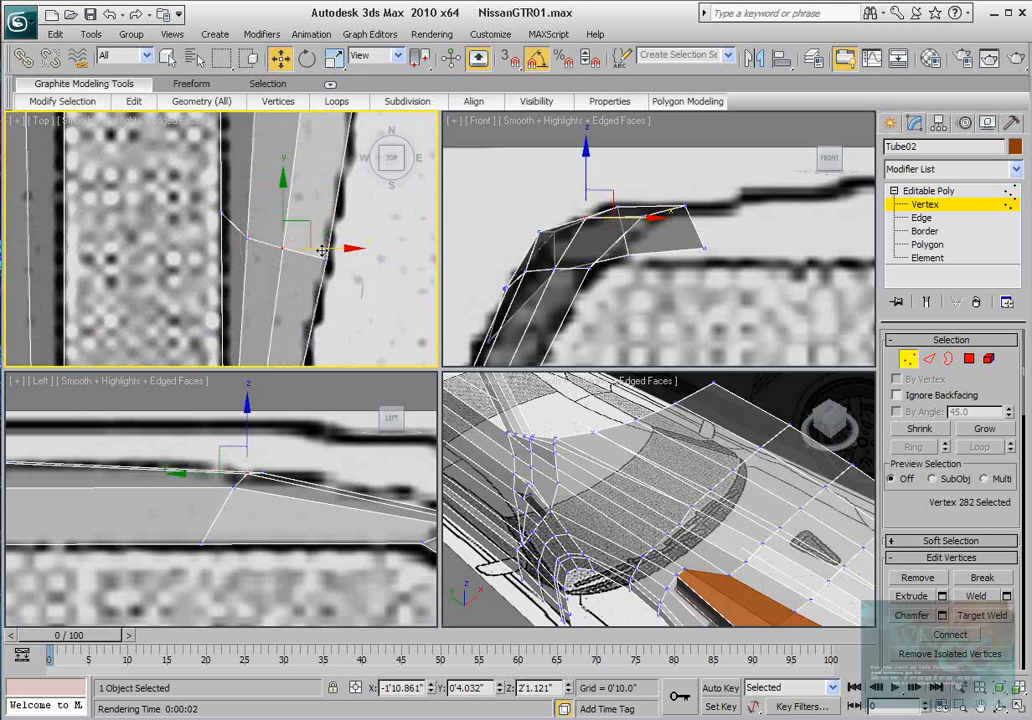
click(247, 238)
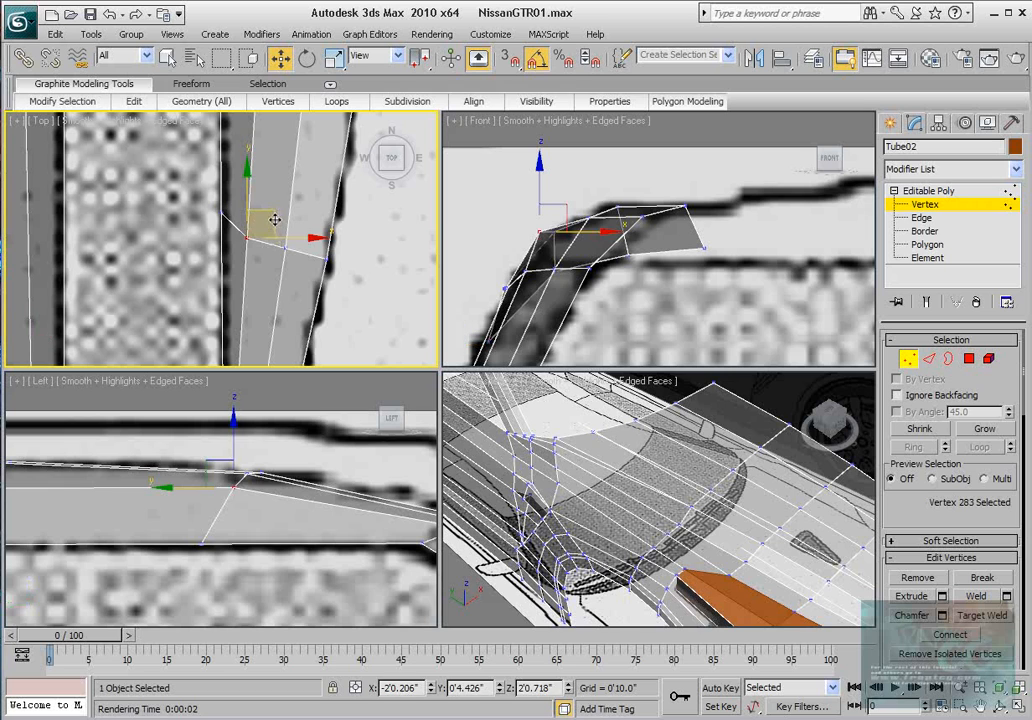
drag(275, 218, 278, 214)
Step: Shift the upper outer vertex inward to about X -2'0.009" in the Front view and its inner neighbour to X -1'10.681" in the Top view
middle_drag(286, 468, 272, 461)
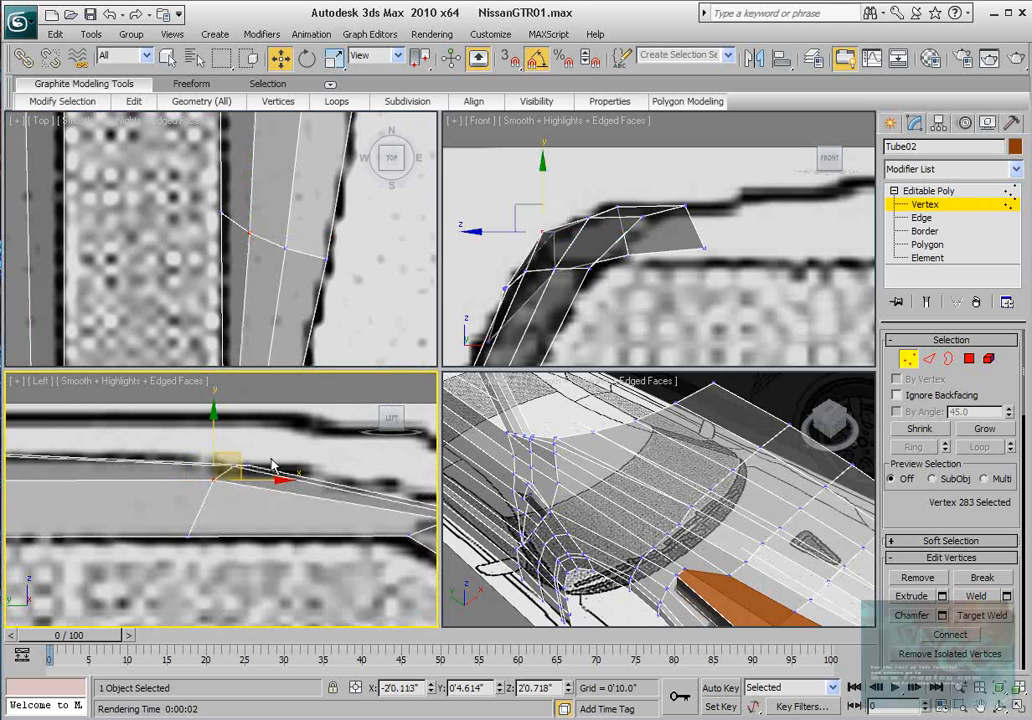
middle_drag(626, 238, 631, 243)
drag(585, 238, 589, 238)
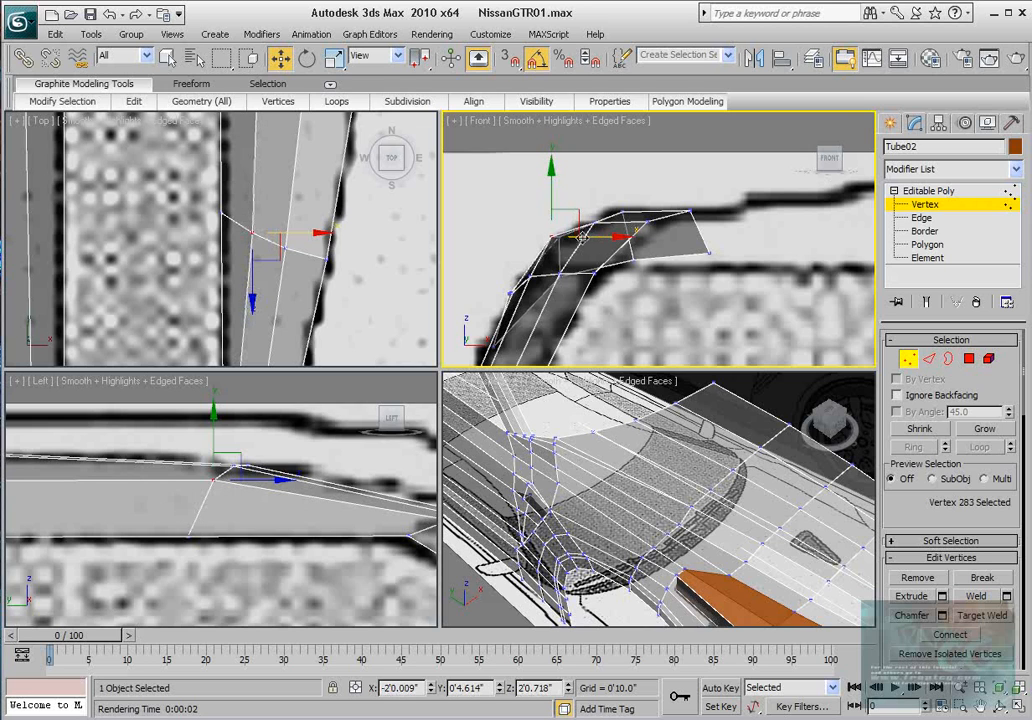
drag(281, 276, 297, 238)
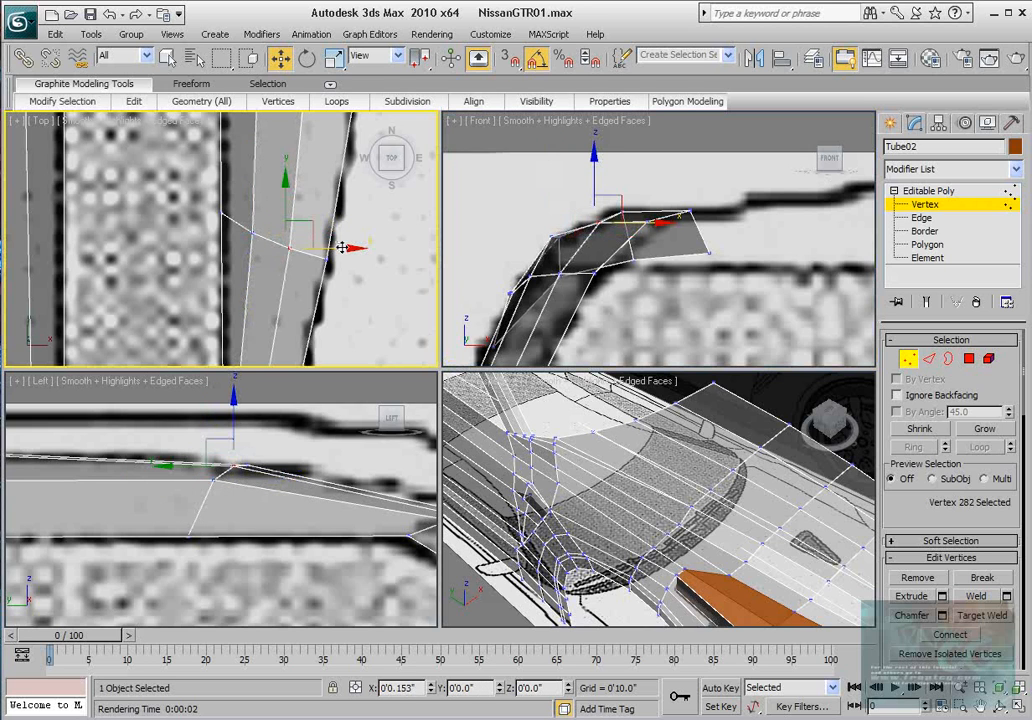
Step: Connect the four lengthwise edges between this loop and the pillar top with one segment, slide -30
scroll(328, 257, down, 2)
middle_drag(317, 280, 326, 237)
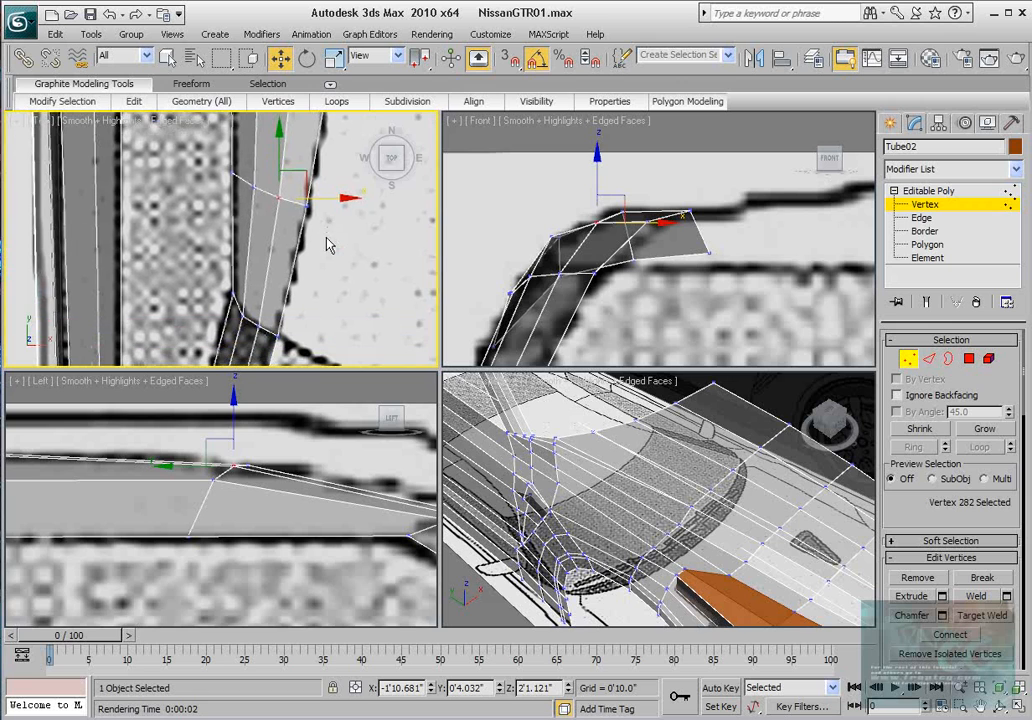
middle_drag(280, 497, 207, 502)
click(924, 361)
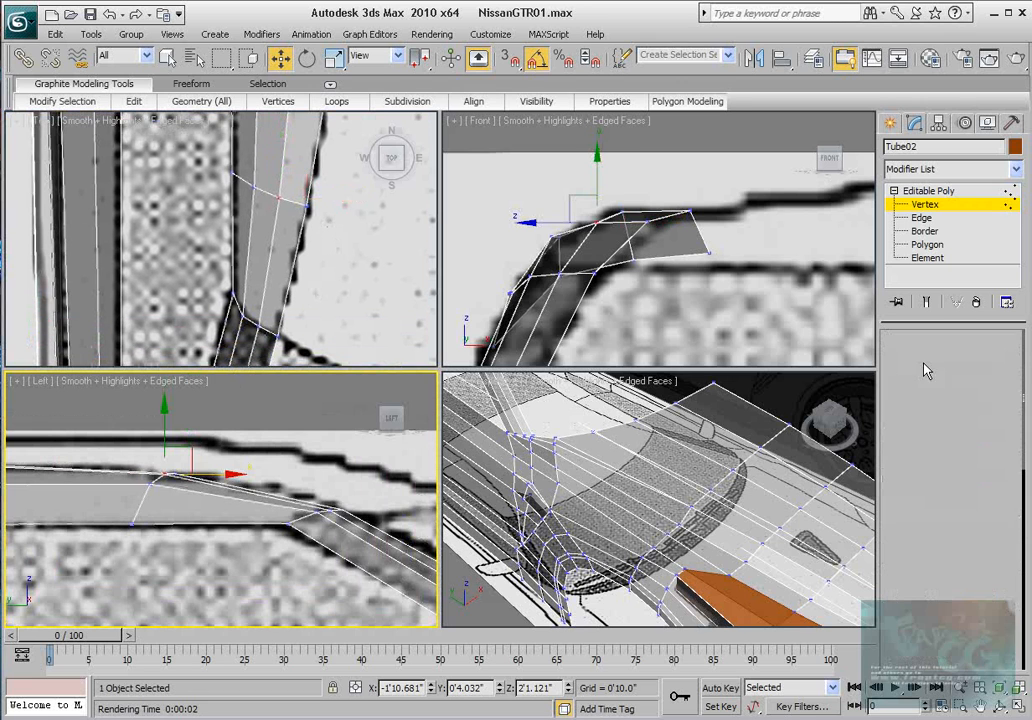
drag(246, 461, 246, 459)
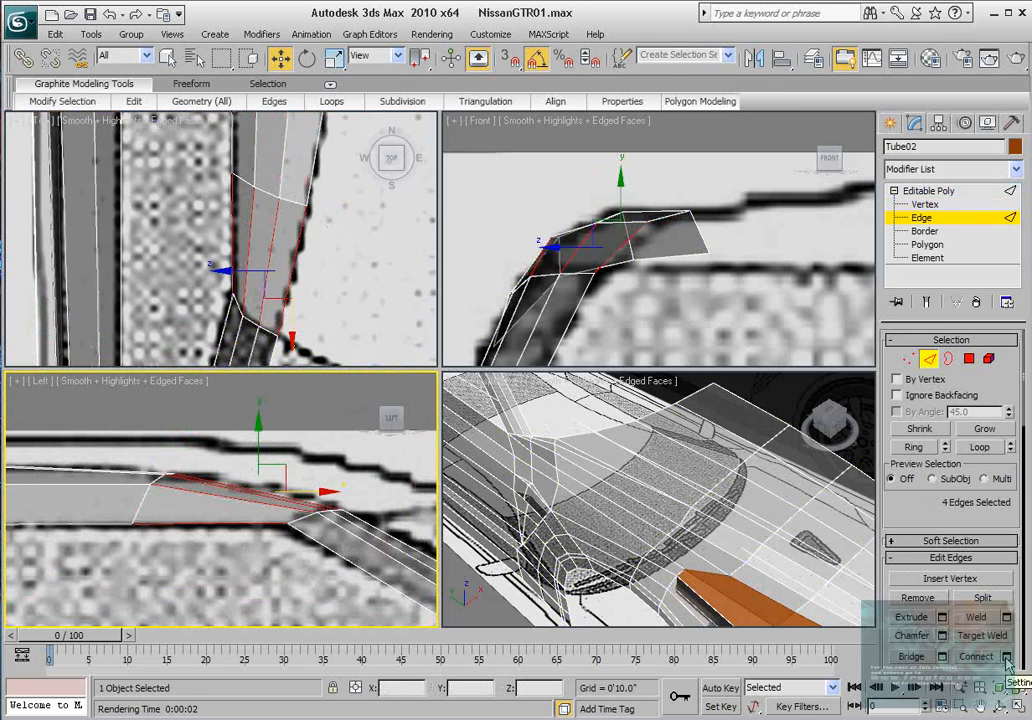
click(1006, 657)
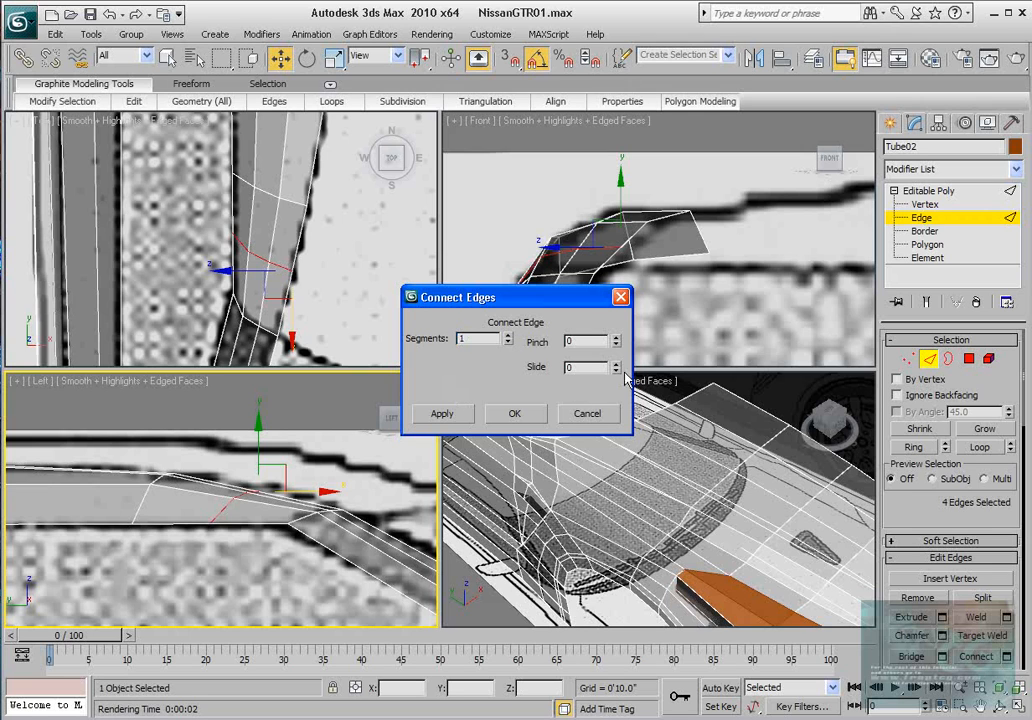
drag(616, 368, 622, 420)
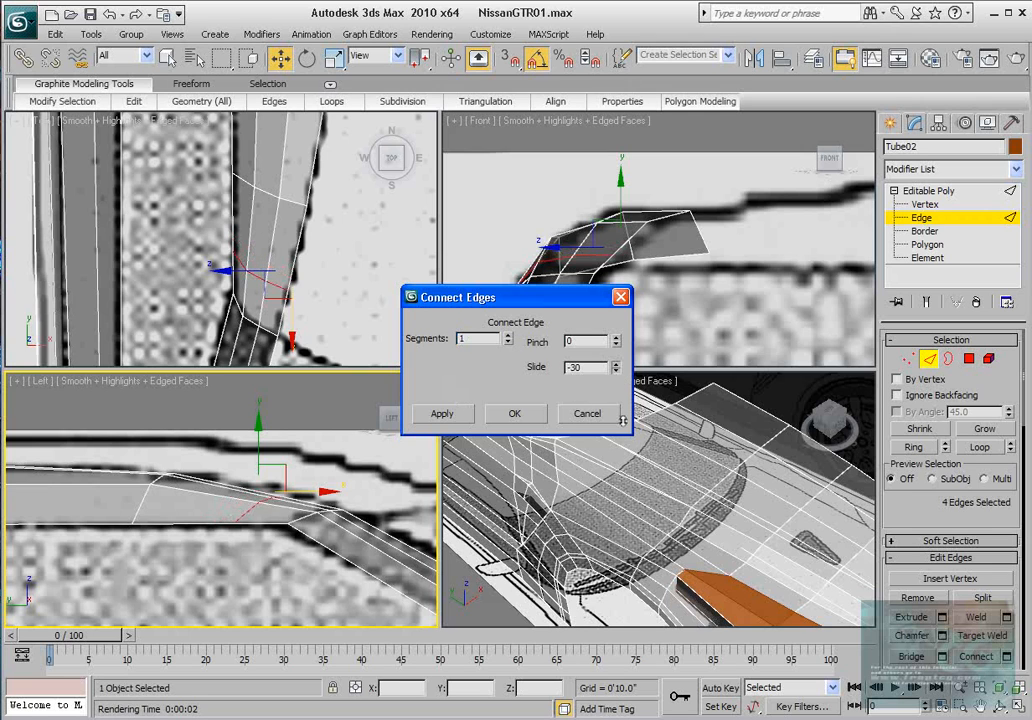
click(517, 412)
Step: Raise the newly connected loop's three upper vertices to about Z 2'0.394" in the Left view to meet the roof line
key(1)
scroll(372, 306, up, 3)
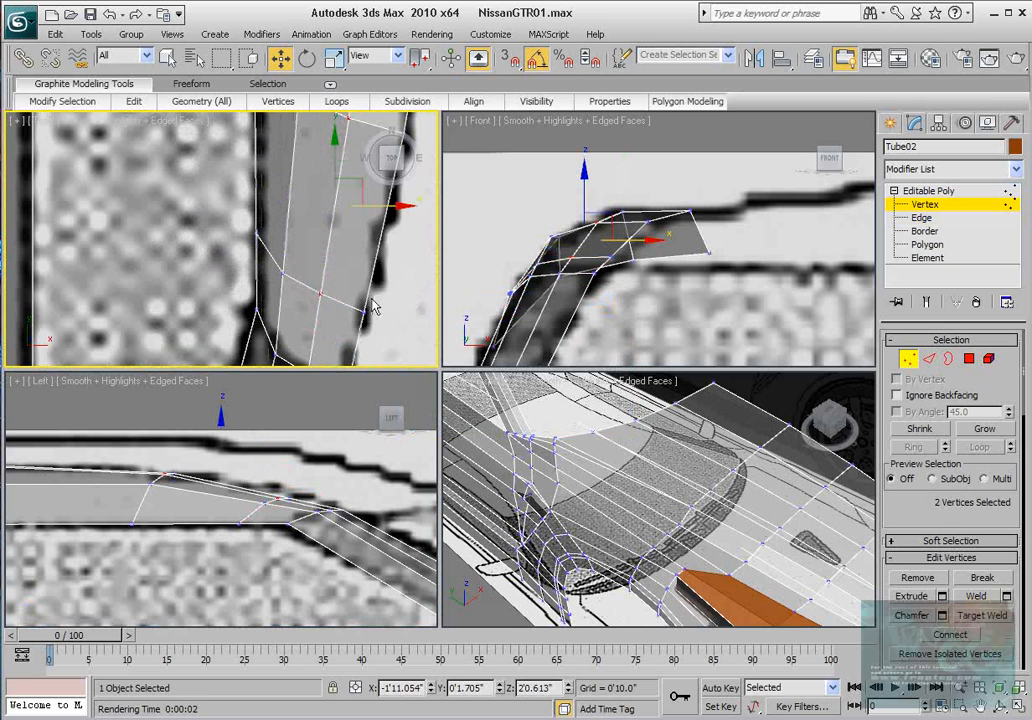
drag(274, 251, 345, 309)
scroll(237, 513, up, 2)
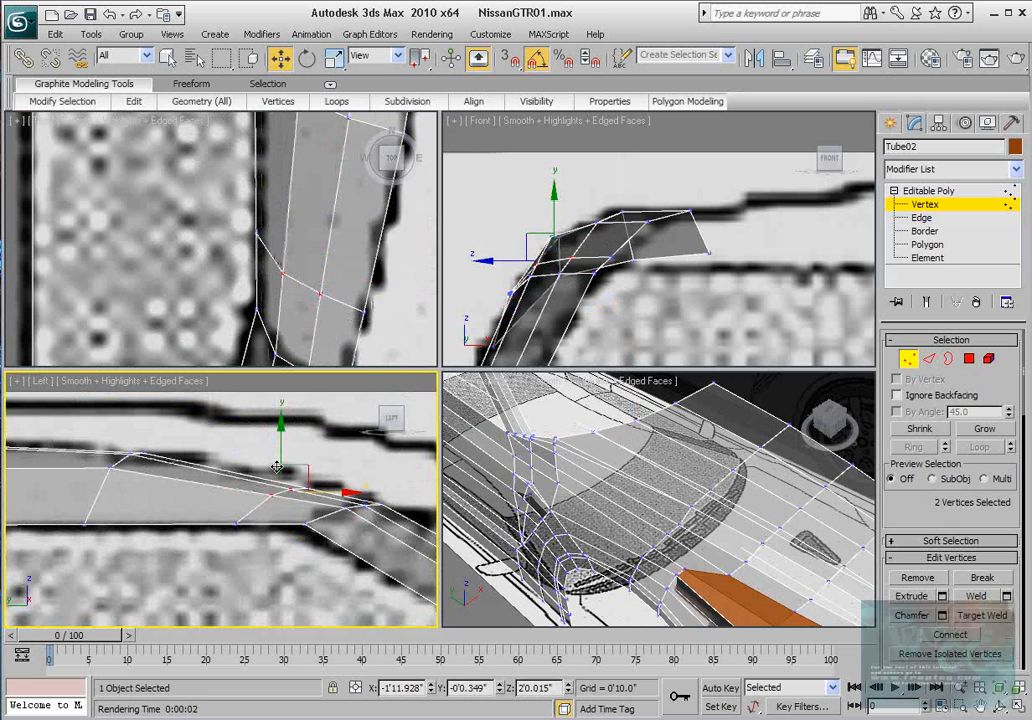
ctrl+drag(318, 501, 319, 502)
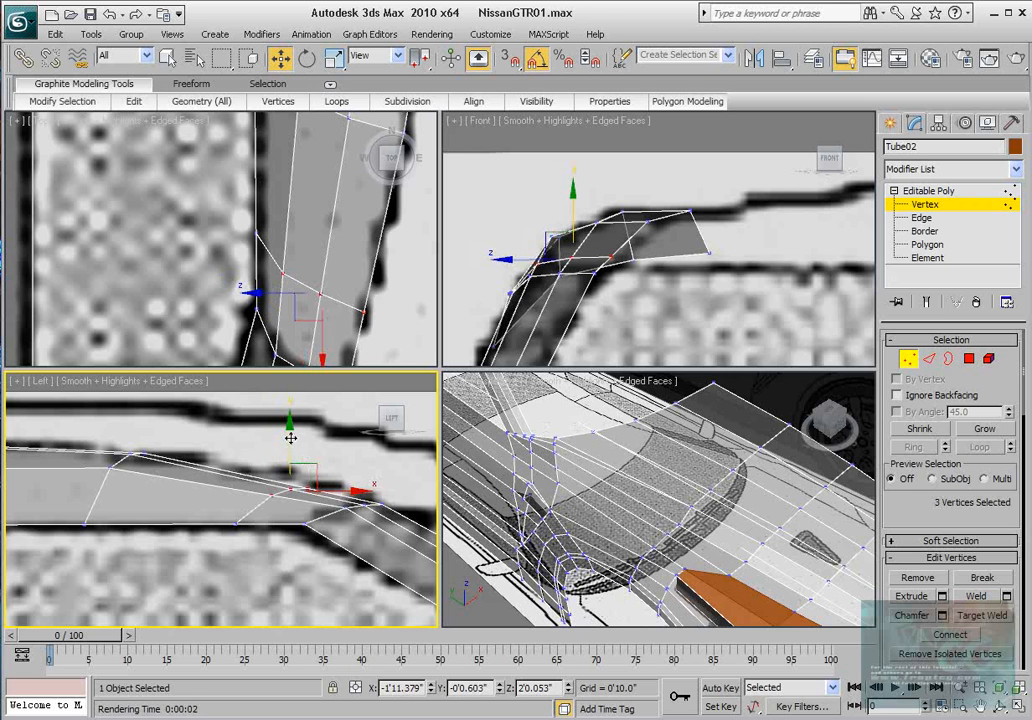
drag(290, 438, 290, 426)
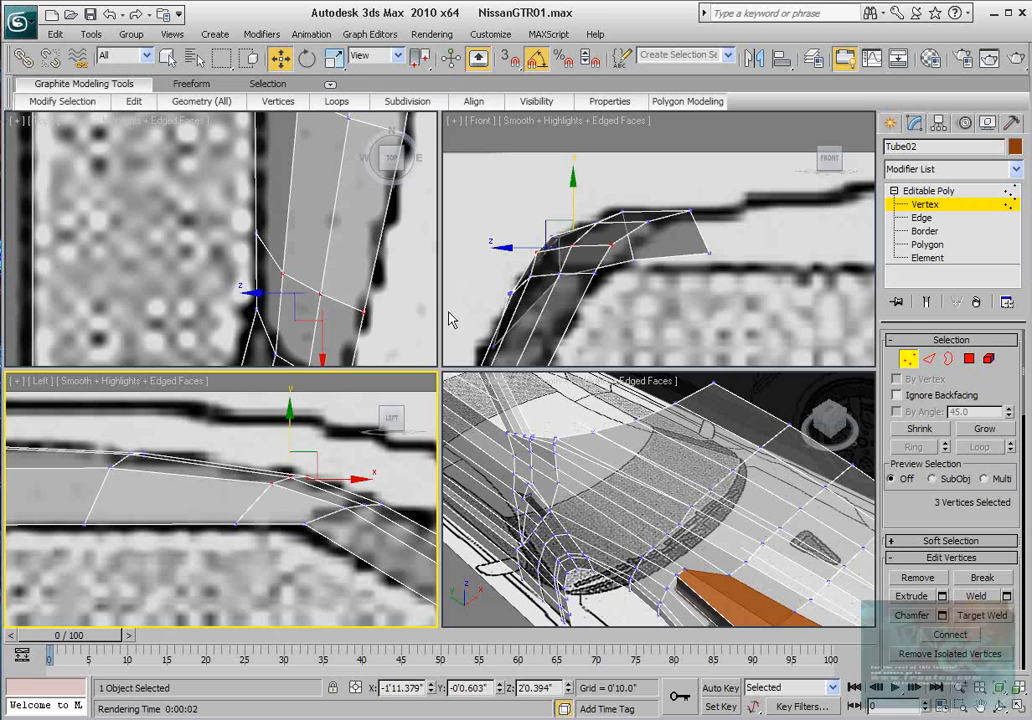
Step: Lower the loop's innermost vertex slightly, then shift its three upper vertices forward in the Left view to about Y -0'0.795", Z 2'0.376"
click(293, 473)
scroll(315, 428, up, 1)
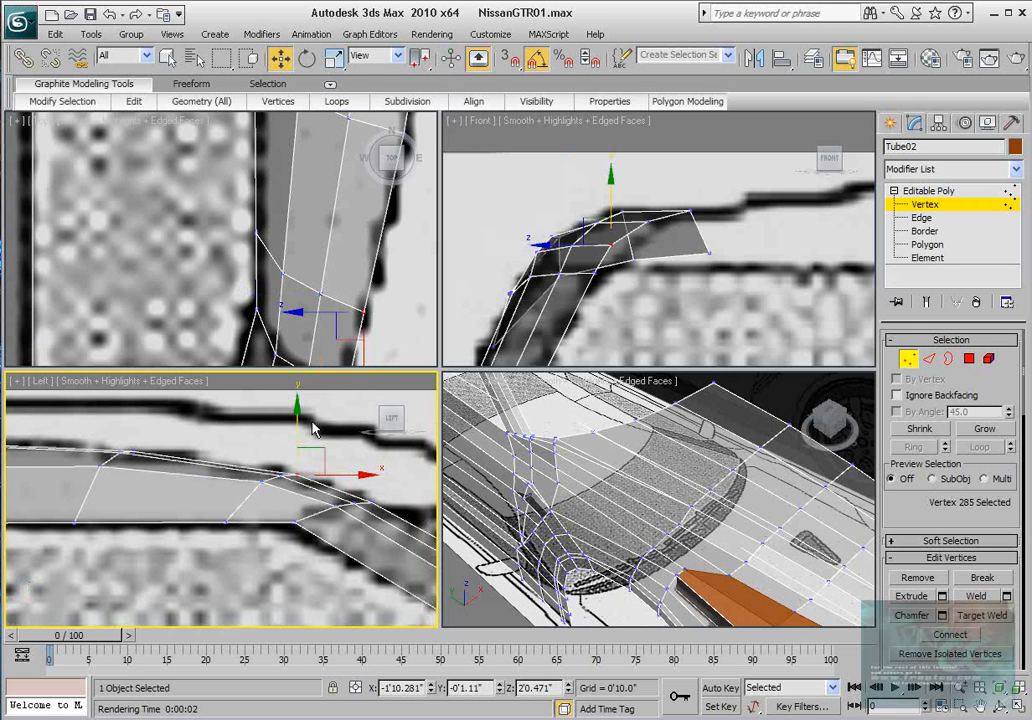
drag(296, 418, 296, 421)
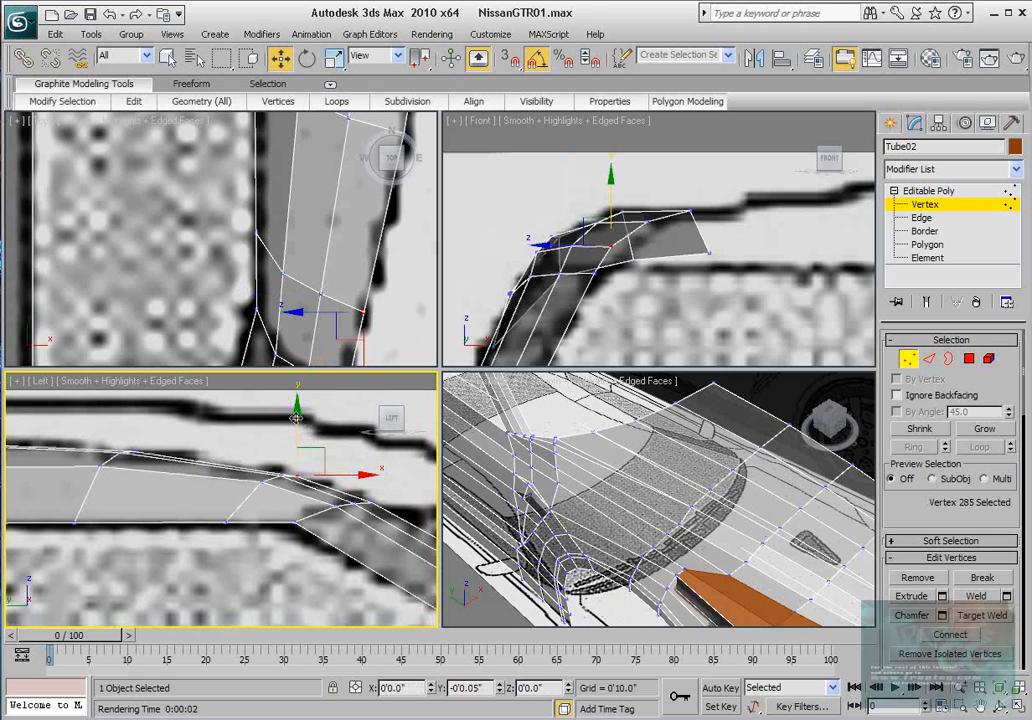
drag(306, 466, 305, 466)
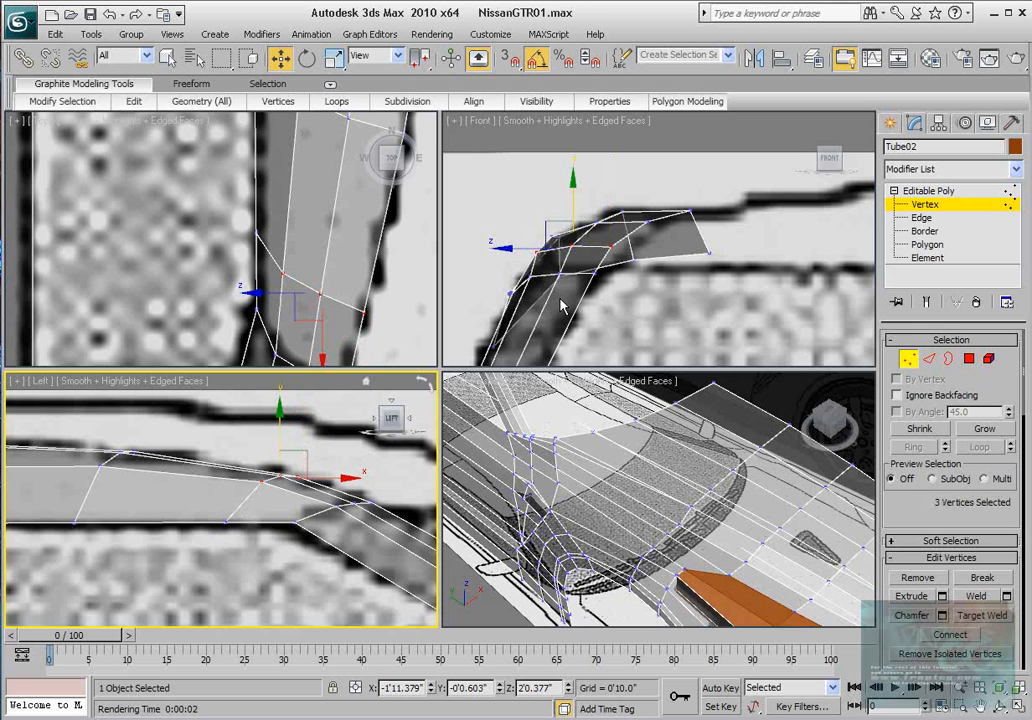
middle_drag(311, 455, 303, 457)
drag(303, 457, 311, 469)
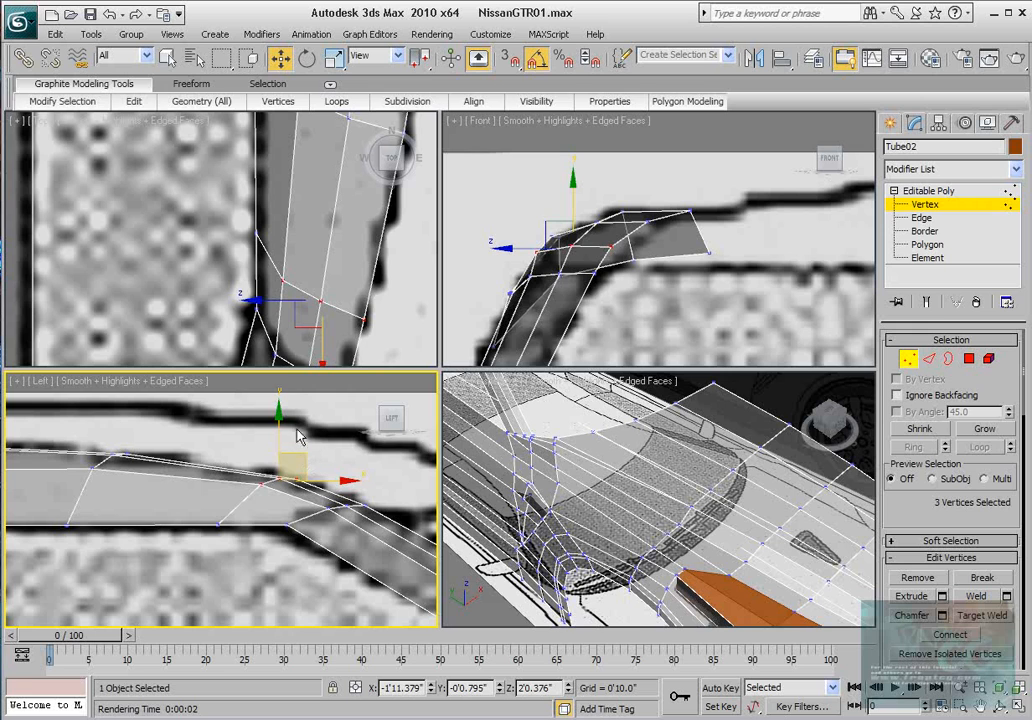
Step: Nudge the loop's outermost vertex forward along the side window outline in the Top view
middle_drag(308, 268, 289, 278)
scroll(289, 278, down, 2)
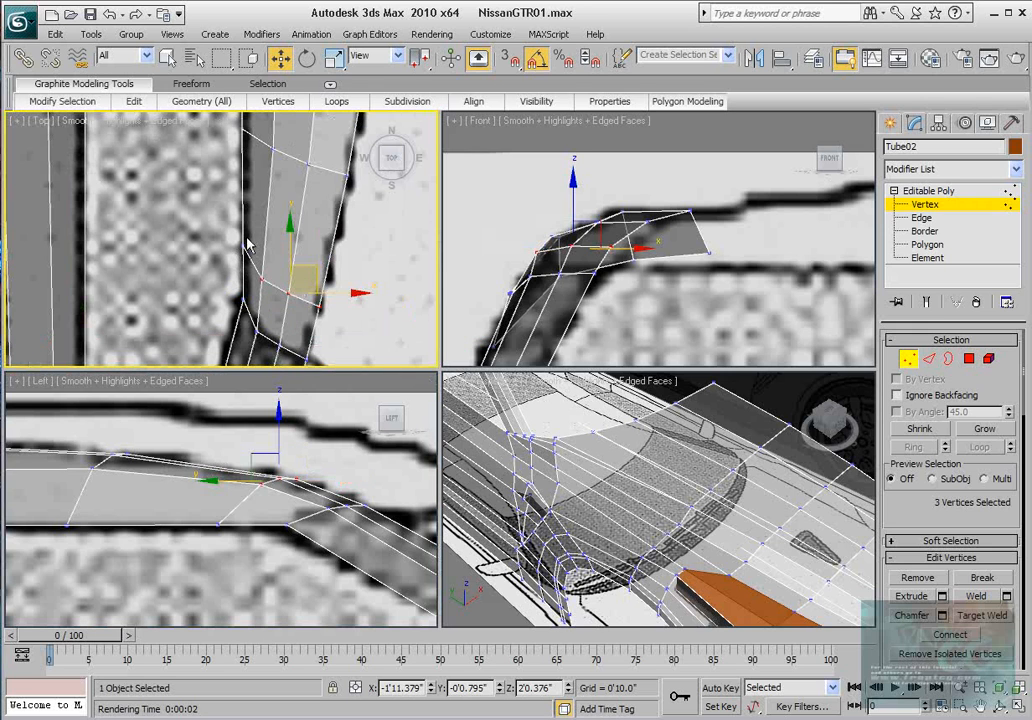
drag(251, 252, 267, 233)
Step: Select the strip's four rear lengthwise edges and examine how the rear section fits the blueprints in the Left and Top views
middle_drag(323, 187, 300, 281)
scroll(310, 232, down, 4)
middle_drag(175, 479, 297, 464)
scroll(212, 488, down, 3)
scroll(212, 488, up, 3)
scroll(240, 470, down, 4)
click(923, 365)
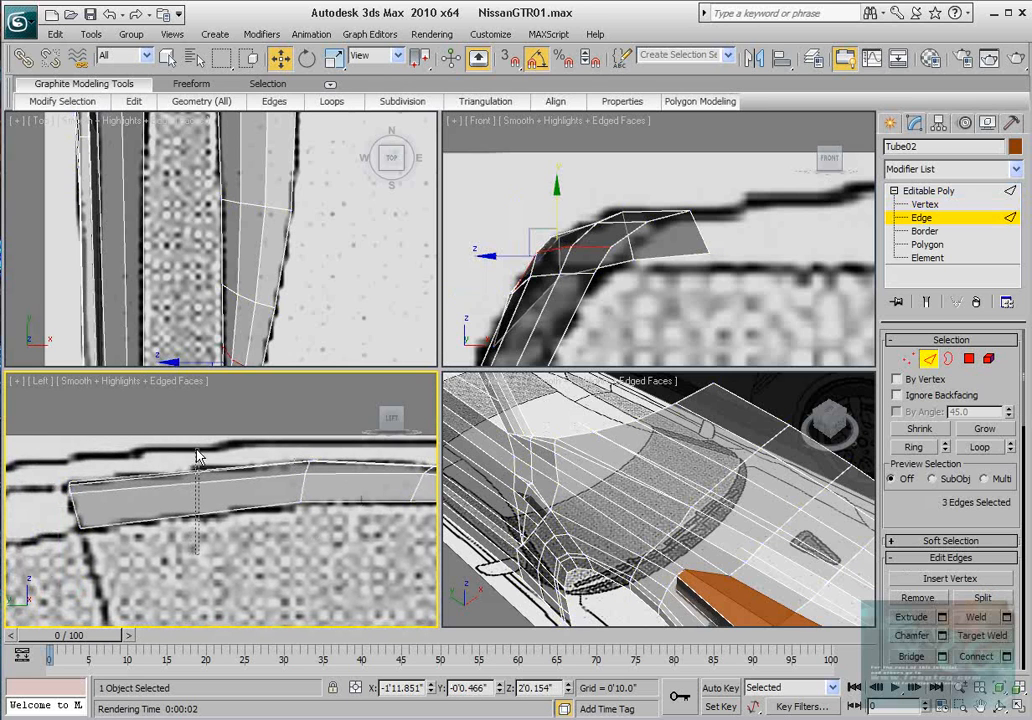
drag(197, 452, 201, 452)
middle_drag(207, 456, 253, 430)
scroll(251, 436, down, 3)
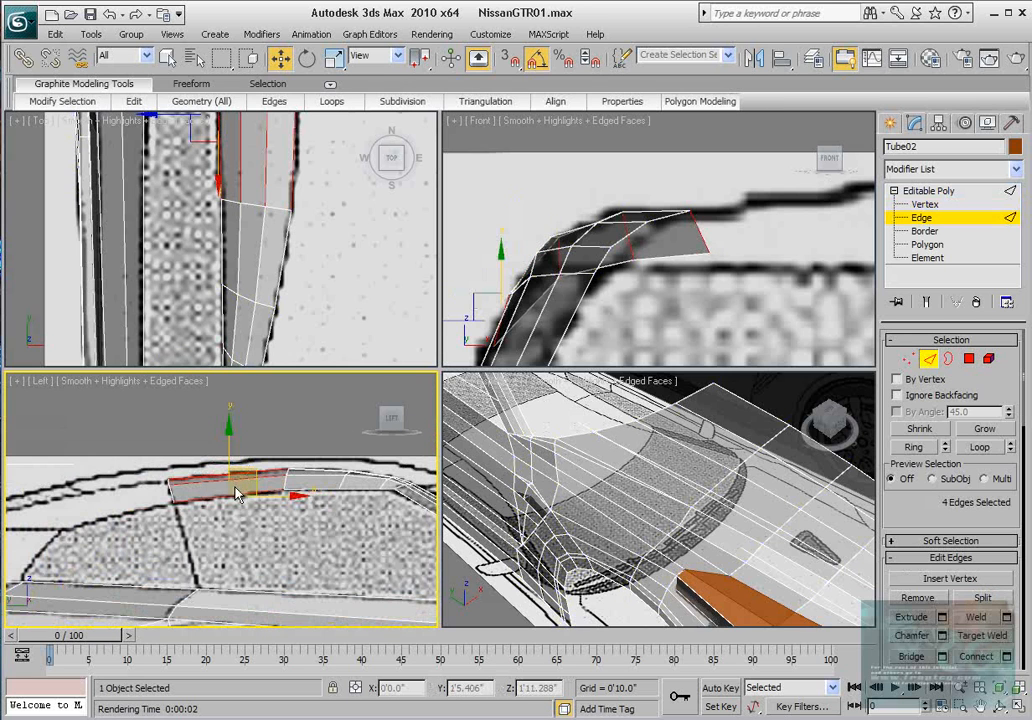
scroll(237, 492, up, 2)
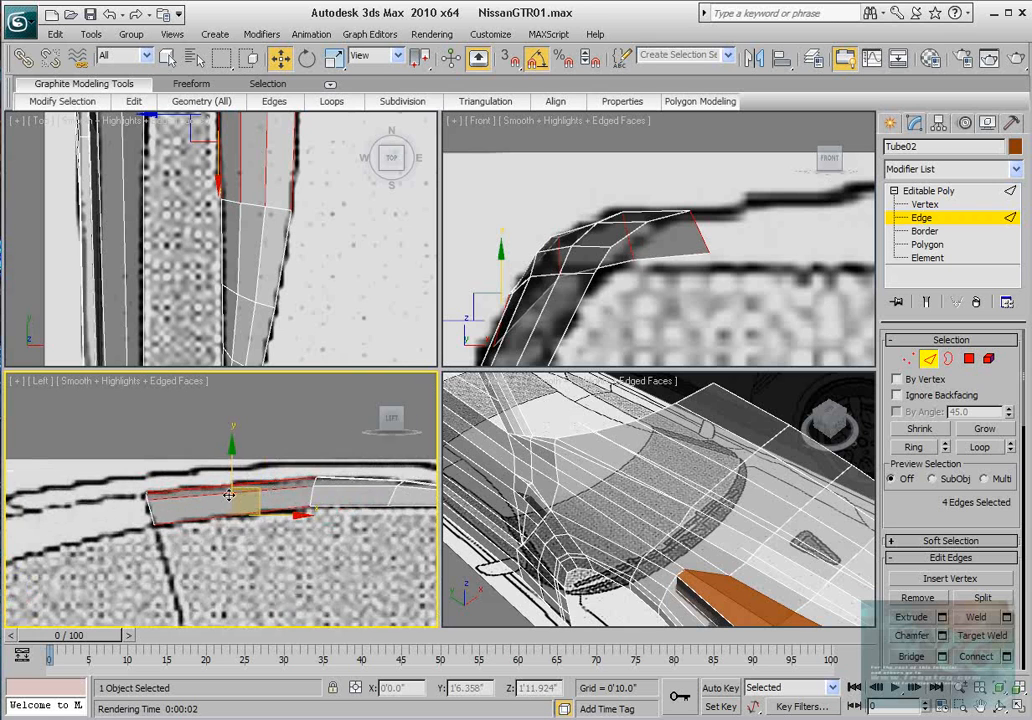
middle_drag(229, 495, 289, 440)
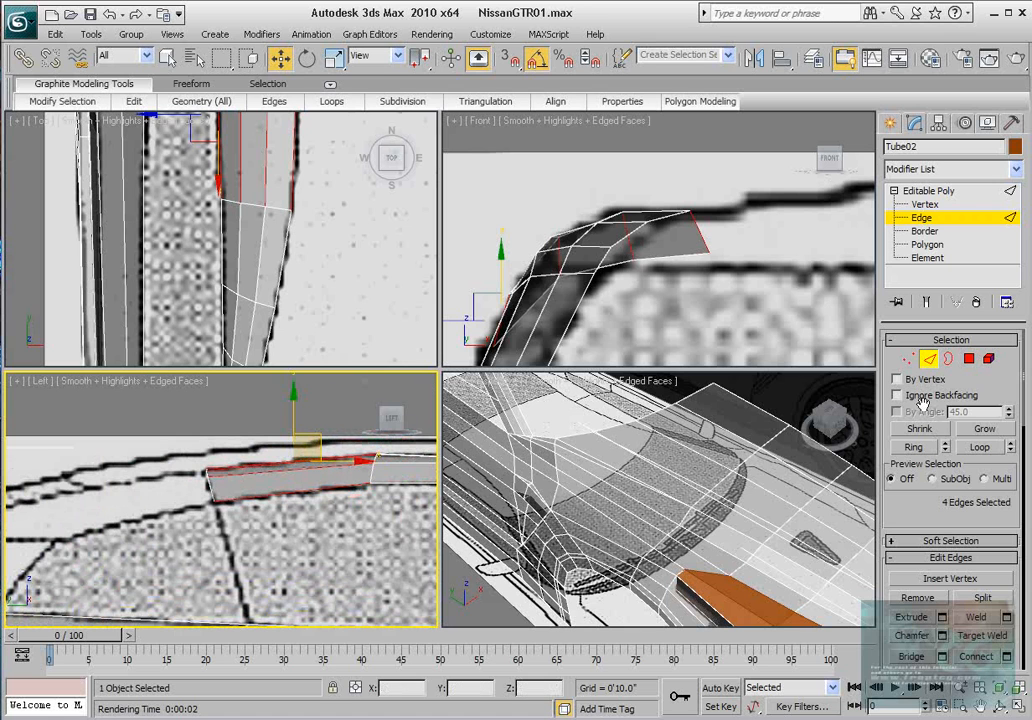
scroll(226, 218, down, 2)
middle_drag(226, 218, 214, 270)
scroll(218, 258, up, 3)
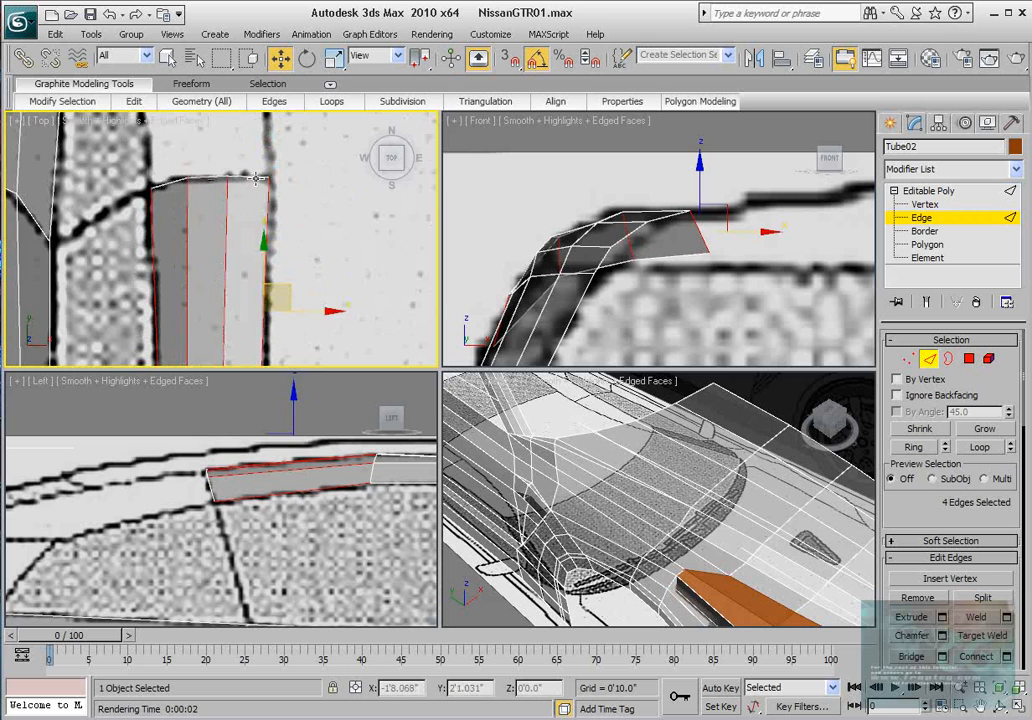
Step: Extrude the three edges at the strip's rear end backward in the Top view to about Y 3'2.374", stopping near the rear window
click(238, 181)
ctrl+click(208, 180)
ctrl+click(176, 183)
scroll(191, 180, down, 2)
middle_drag(191, 180, 197, 278)
scroll(219, 285, down, 2)
shift+drag(239, 260, 233, 171)
Step: Move the extruded end's lowest vertex onto the side window's upper rear outline in the Left view
scroll(94, 525, down, 2)
middle_drag(94, 525, 189, 494)
scroll(185, 492, up, 3)
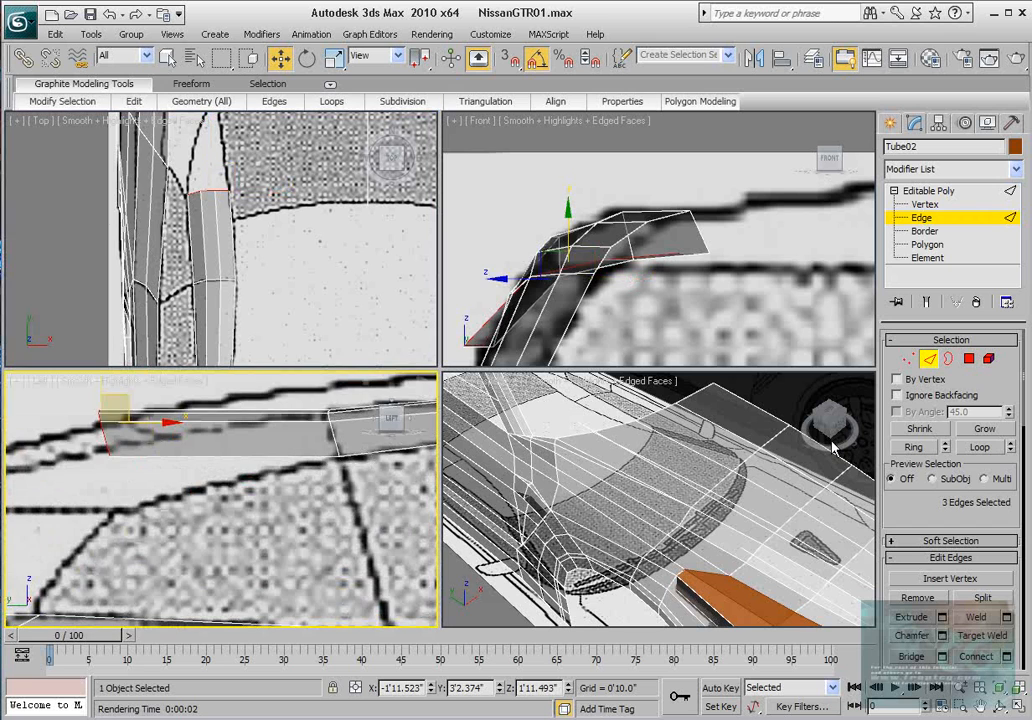
click(907, 363)
middle_drag(134, 516, 235, 511)
scroll(235, 511, up, 2)
drag(211, 463, 250, 484)
middle_drag(176, 423, 204, 472)
Step: Pull the extruded end's three upper vertices rearward in the Top view onto the curved rear pillar outline, the innermost reaching about Y 4'3.164"
click(222, 419)
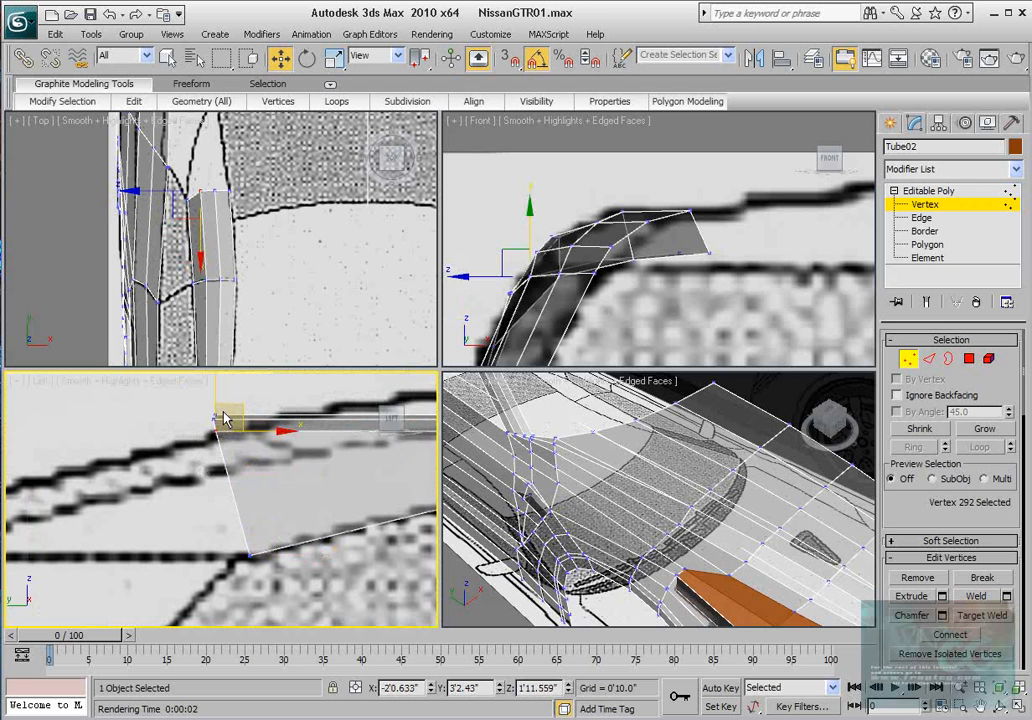
scroll(198, 270, up, 3)
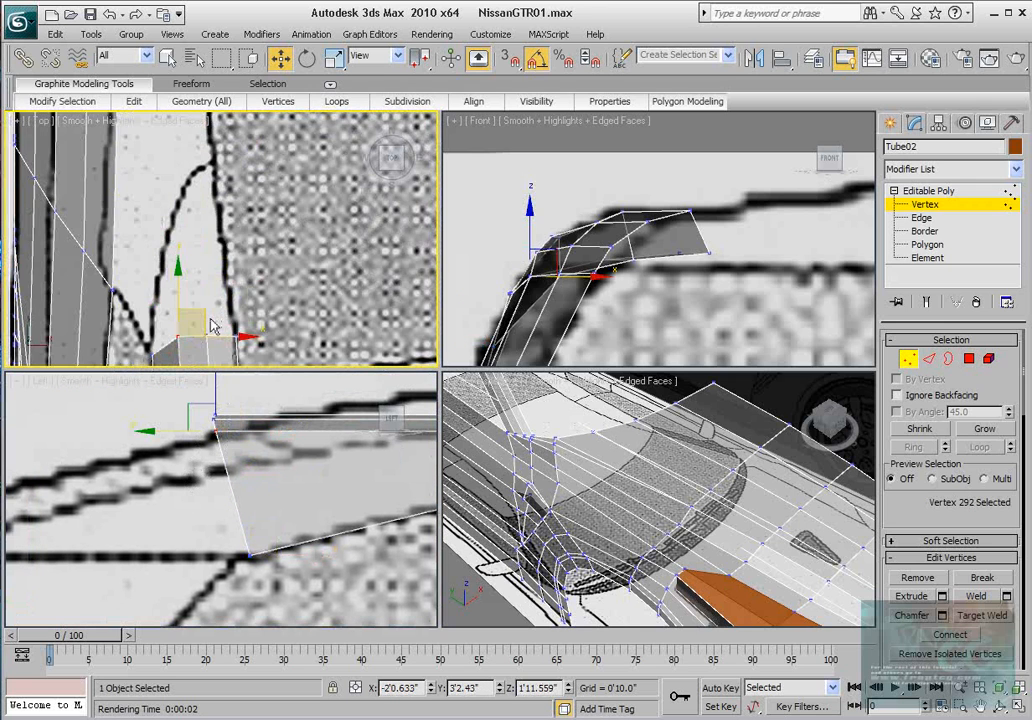
drag(206, 317, 190, 246)
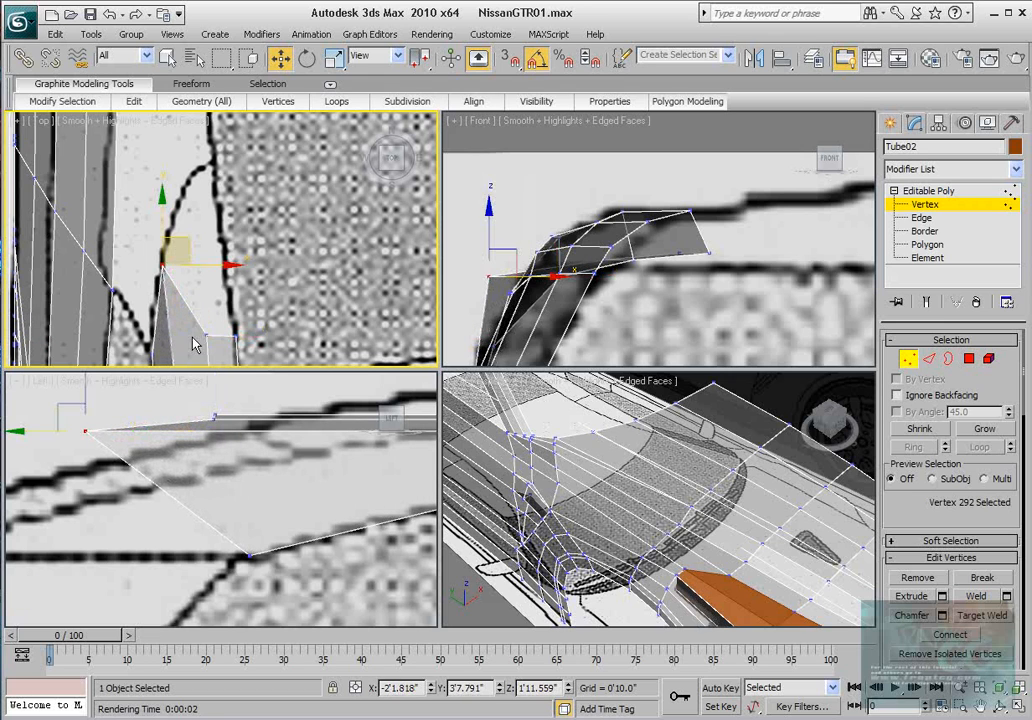
drag(220, 351, 221, 352)
drag(230, 309, 209, 166)
drag(272, 287, 228, 354)
drag(263, 316, 241, 146)
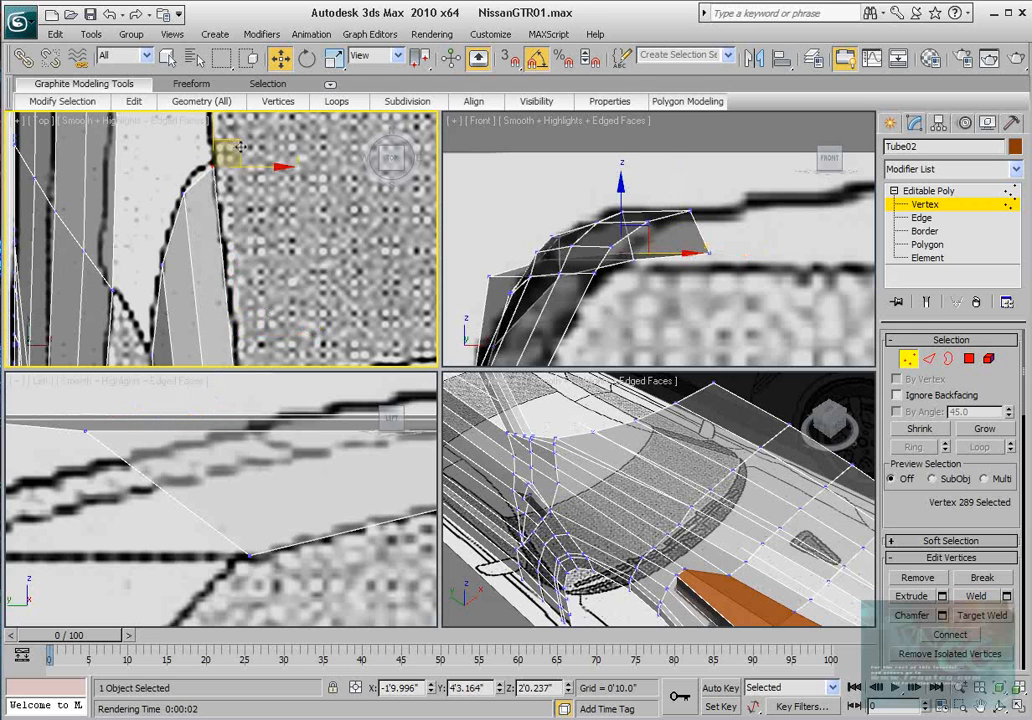
Step: Fine-tune the end's two outer upper vertices along the curved outline in the Top view, placing the outermost at about X -2'1.852", Y 3'8.276"
middle_drag(233, 182, 226, 196)
scroll(222, 198, up, 2)
click(160, 195)
drag(182, 182, 185, 170)
middle_drag(161, 280, 163, 201)
click(131, 217)
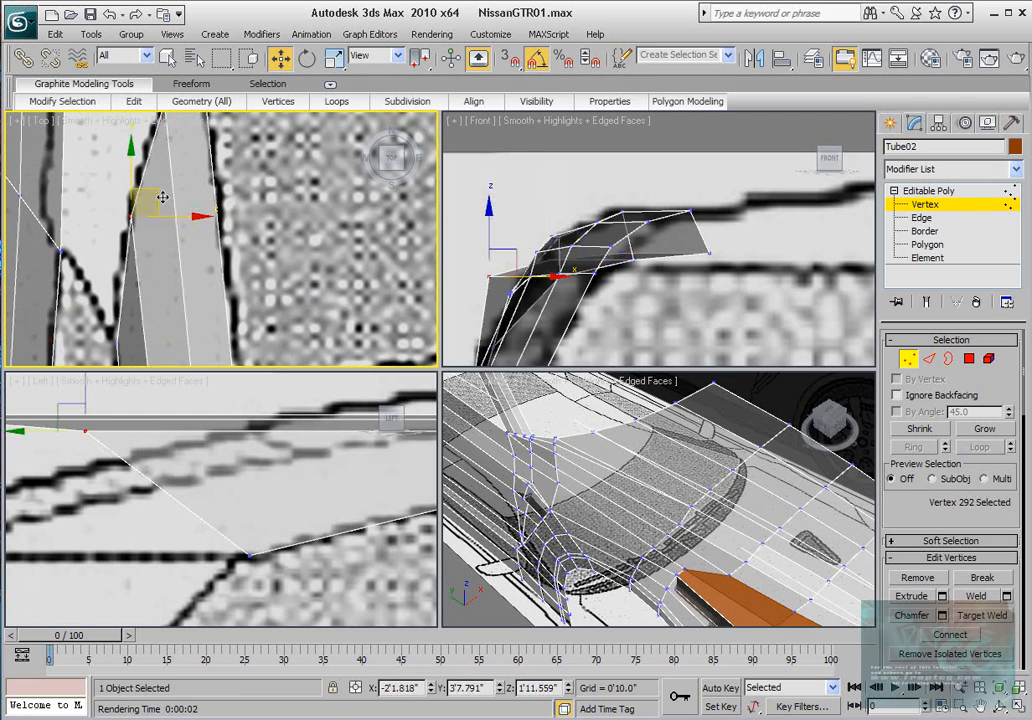
drag(162, 197, 160, 188)
scroll(212, 249, down, 3)
middle_drag(212, 249, 181, 176)
scroll(183, 192, up, 2)
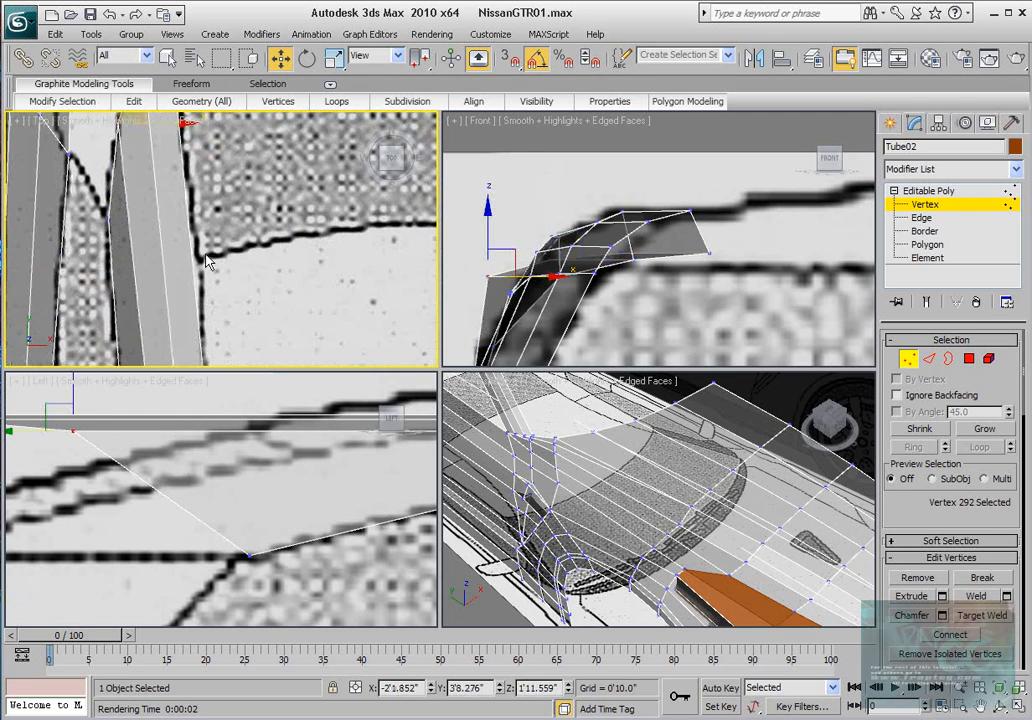
Step: Lower the strip rear end's three upper vertices in the Left view onto the rear pillar's lower outline at about Z 1'6.4"
scroll(208, 225, down, 2)
middle_drag(208, 225, 216, 268)
middle_drag(103, 504, 195, 515)
scroll(195, 515, down, 2)
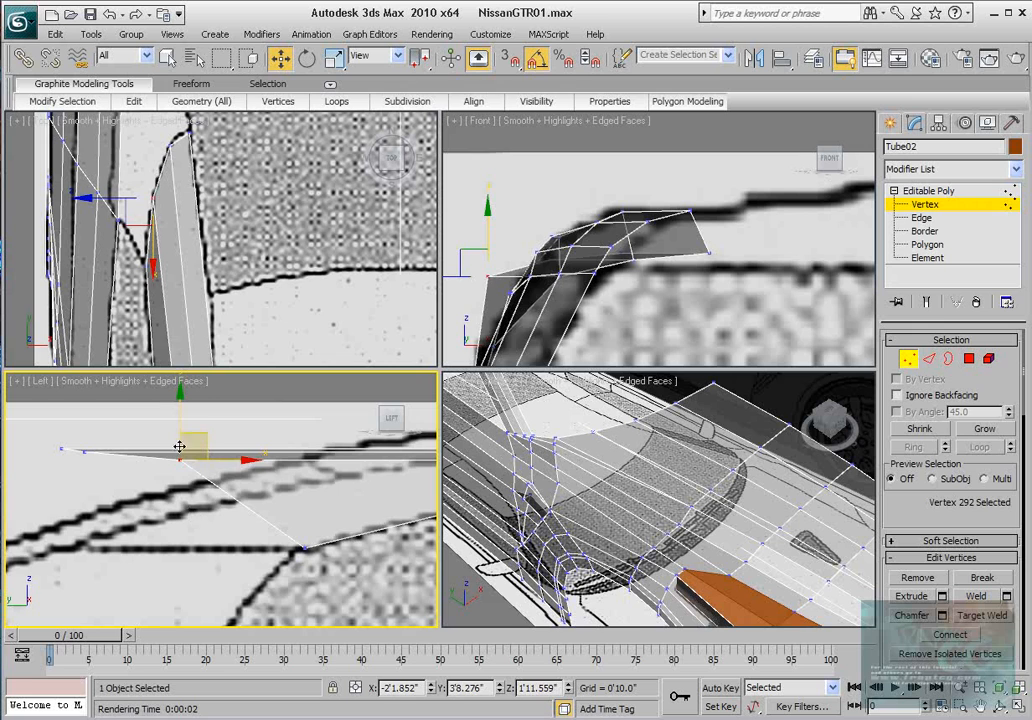
drag(179, 446, 179, 547)
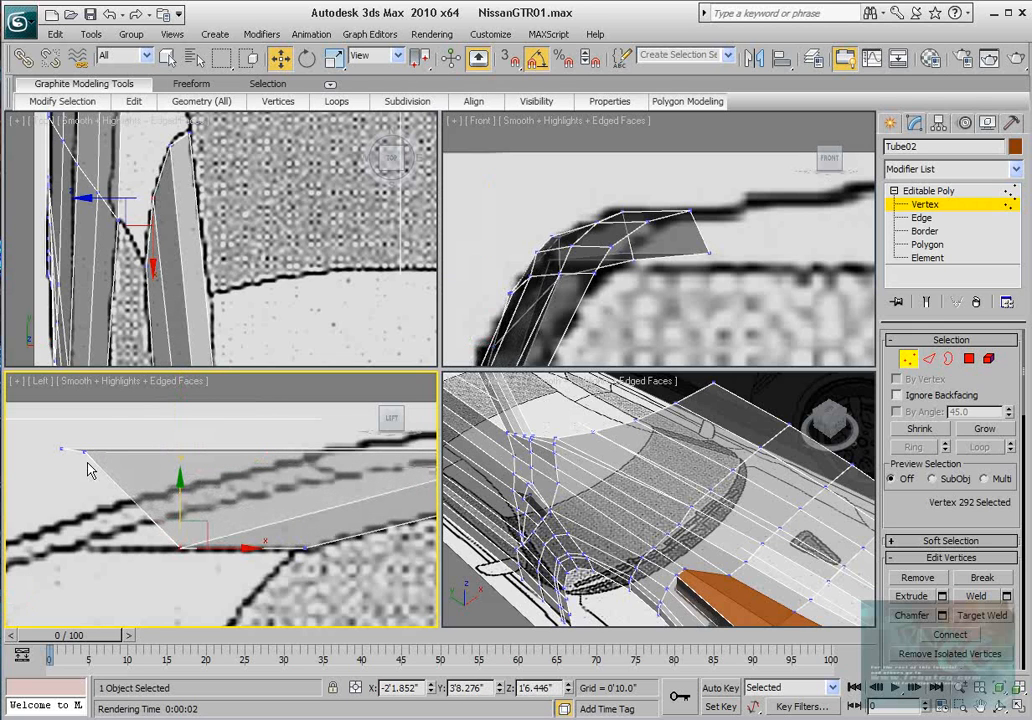
click(84, 451)
drag(83, 401, 84, 497)
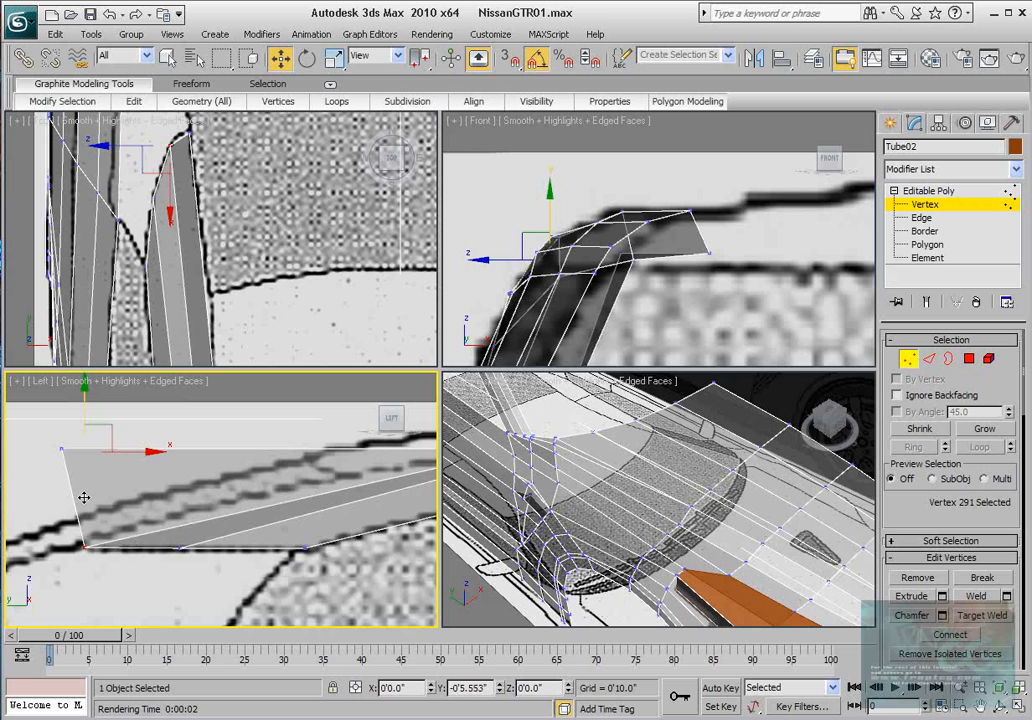
click(62, 449)
drag(63, 414, 64, 513)
middle_drag(162, 575, 184, 586)
scroll(185, 586, up, 2)
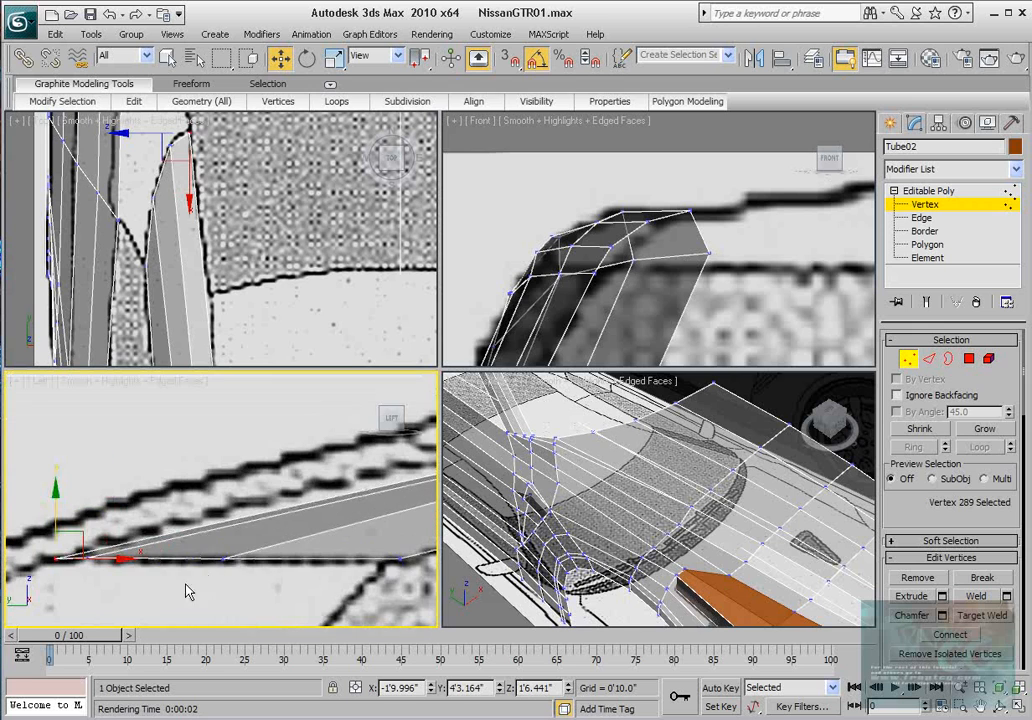
drag(190, 586, 222, 510)
middle_drag(693, 317, 685, 265)
scroll(685, 265, down, 6)
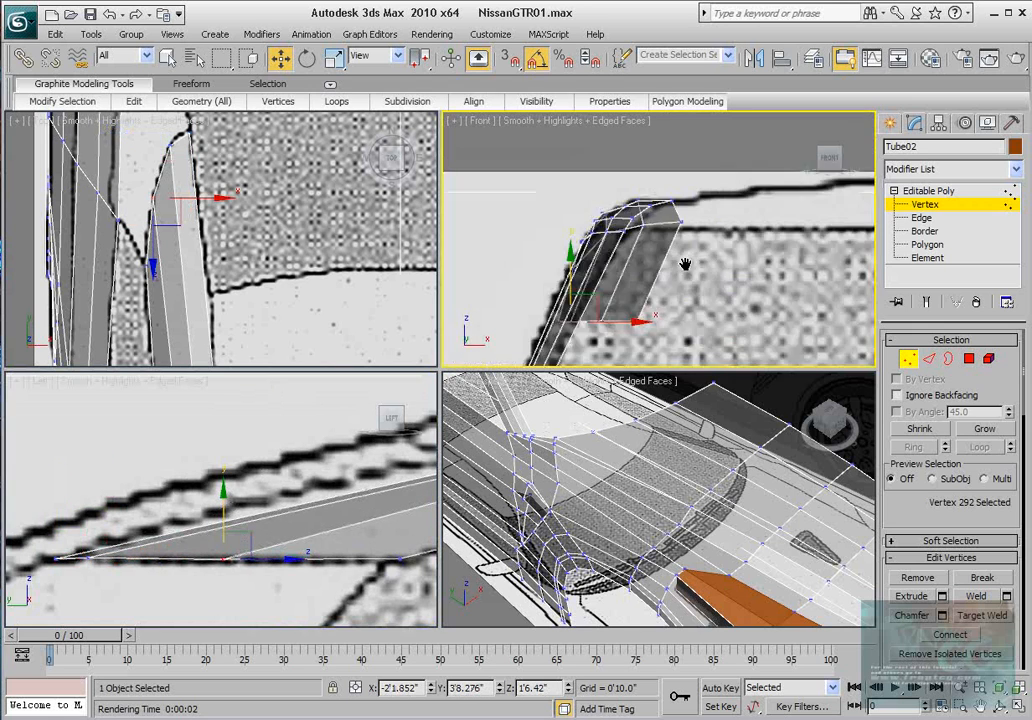
Step: Connect the four lengthwise edges of the strip's rear section with 1 segment and a Slide of -29
scroll(182, 489, down, 4)
middle_drag(182, 489, 90, 489)
click(928, 361)
drag(308, 520, 243, 417)
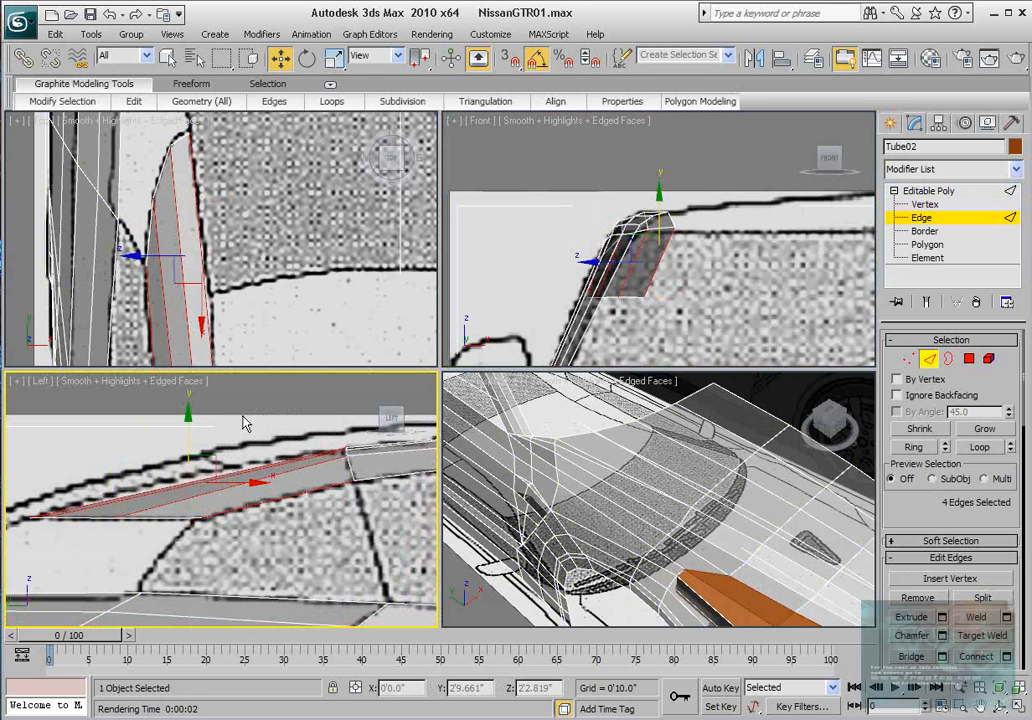
scroll(977, 553, down, 2)
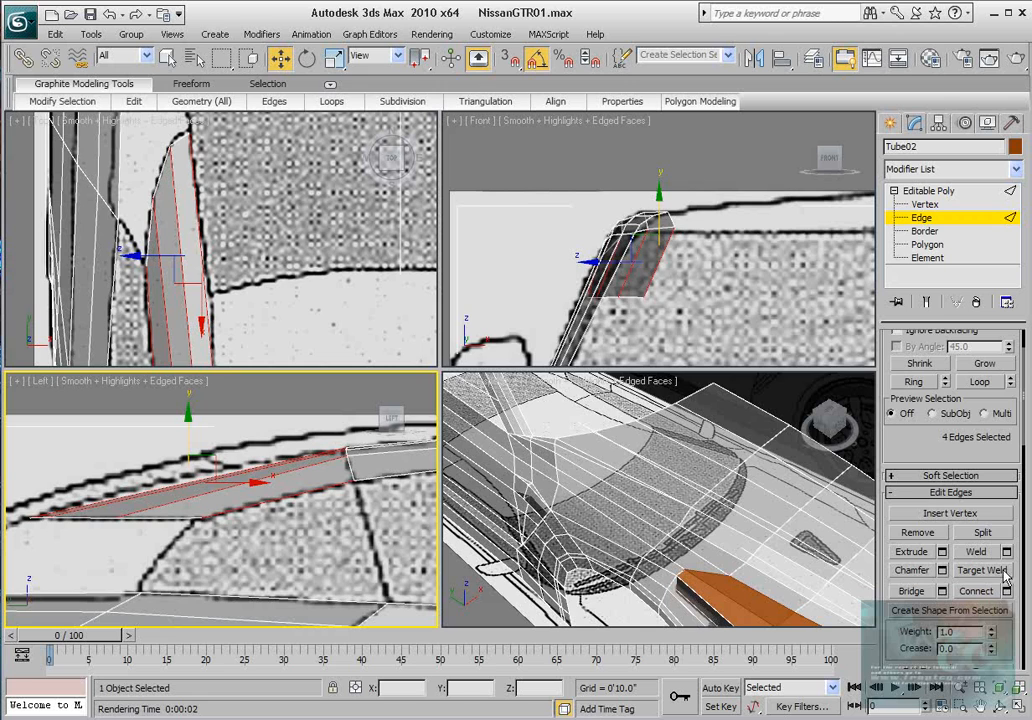
click(1006, 591)
right_click(617, 371)
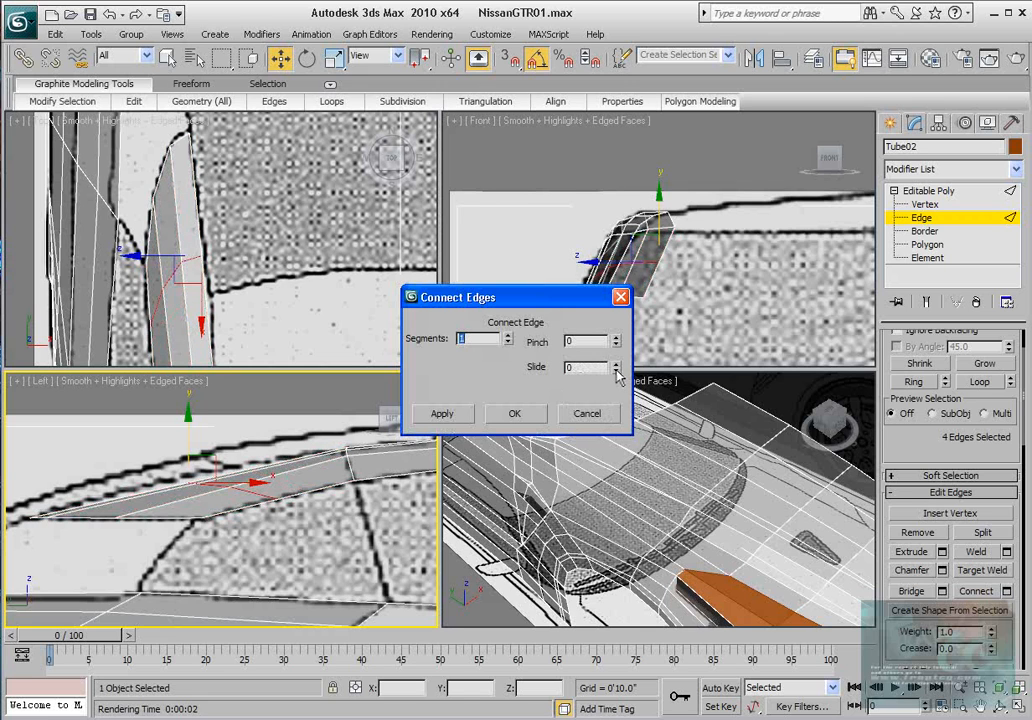
drag(617, 371, 615, 416)
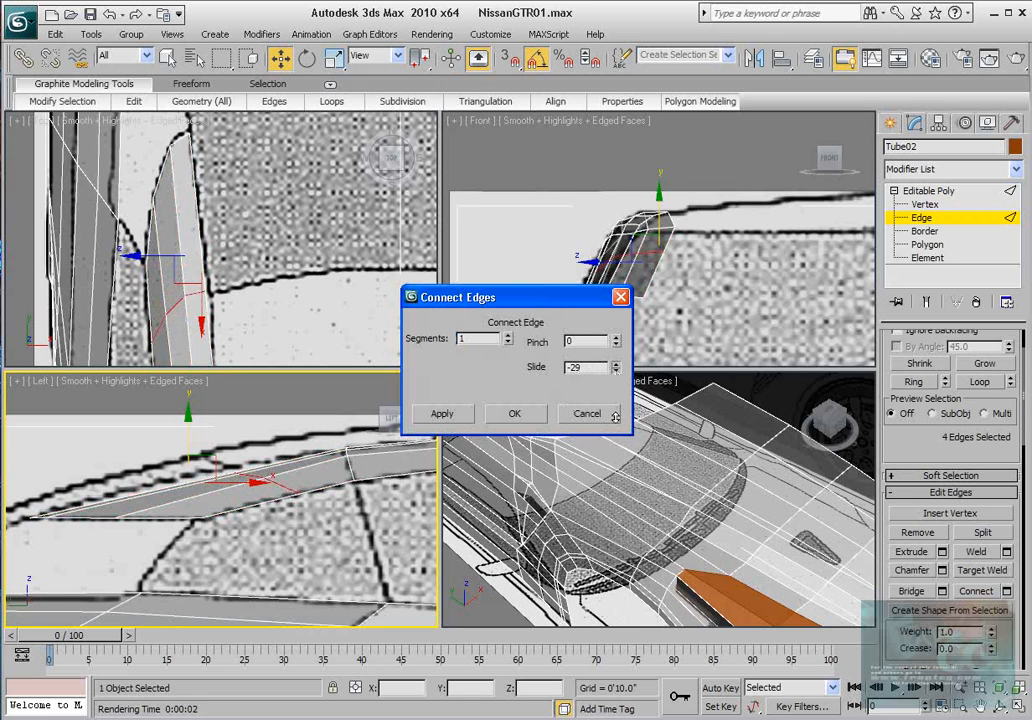
click(510, 414)
Step: Reposition the new loop's two middle vertices in the Top view, placing them at about X -1'10.152", Y 2'9.792" and X -2'0.425", Y 2'8.244"
click(922, 204)
scroll(240, 228, up, 5)
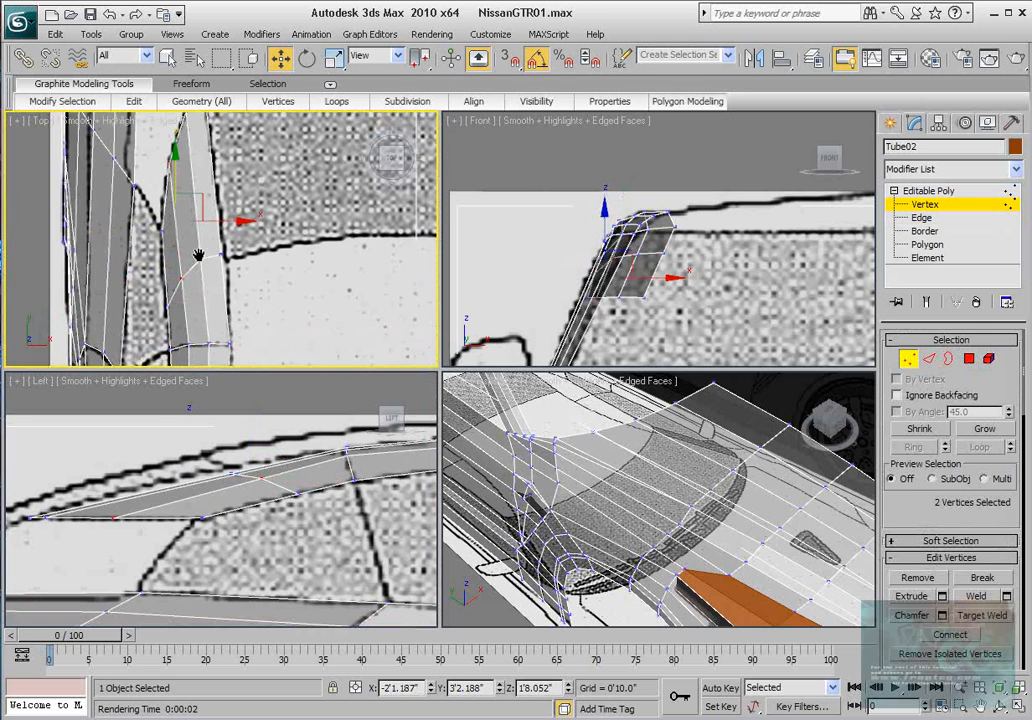
drag(243, 235, 222, 258)
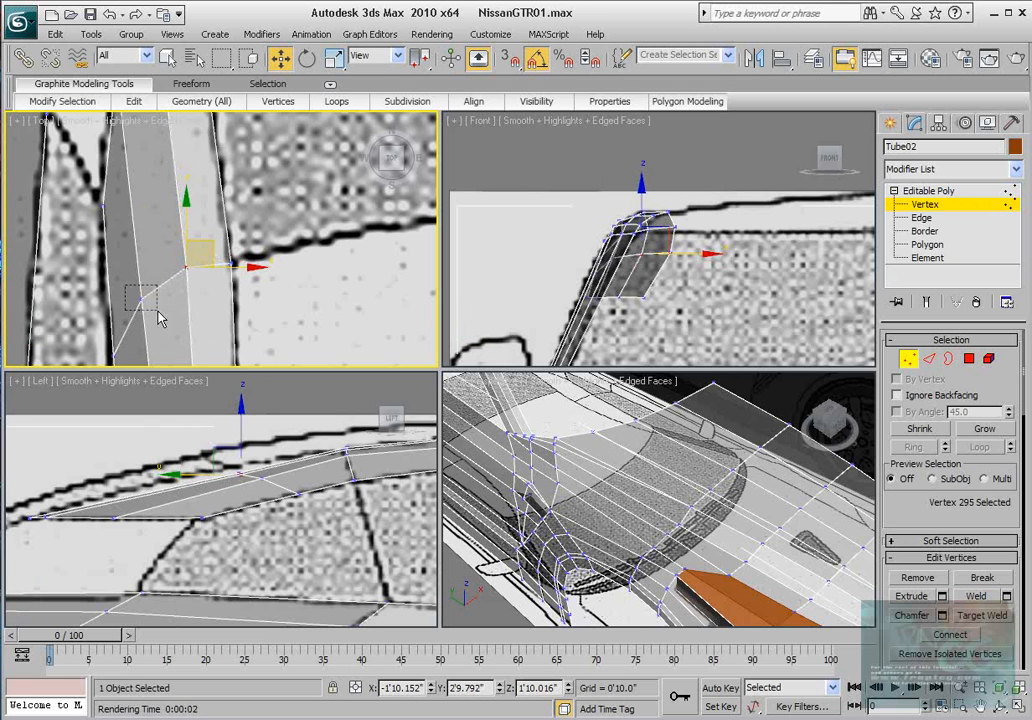
drag(158, 318, 170, 278)
scroll(172, 280, down, 2)
middle_drag(182, 292, 193, 250)
scroll(242, 473, up, 2)
middle_drag(254, 476, 196, 460)
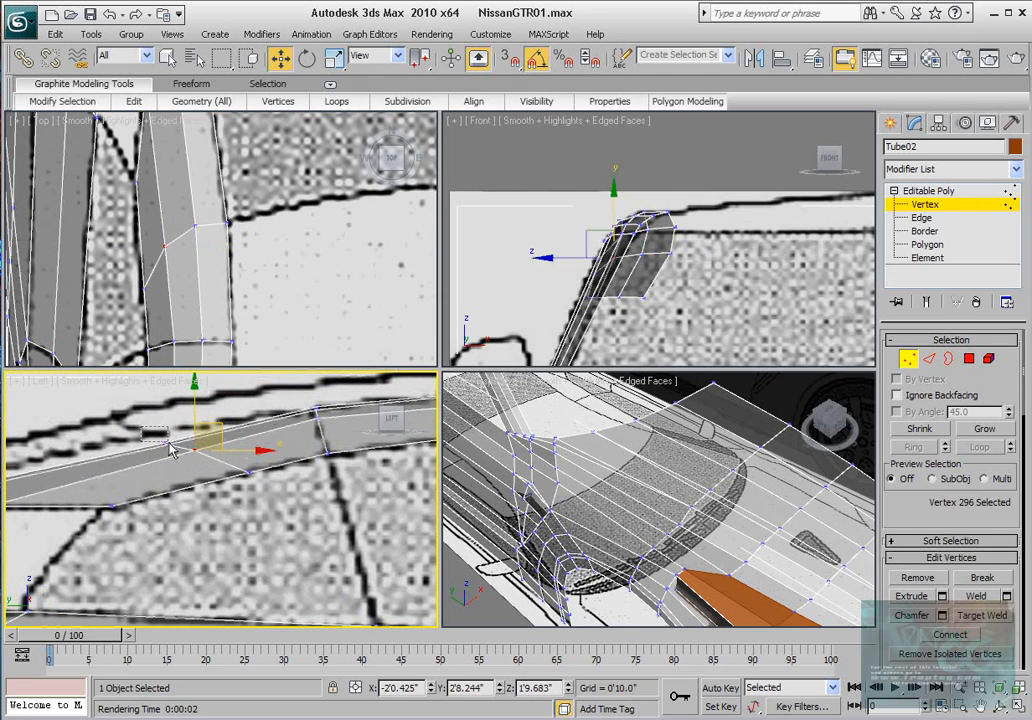
Step: Raise the loop's two middle vertices and its lowest vertex in the Left view, the latter two to about Z 1'10.307" and Z 1'8.49"
drag(169, 443, 164, 396)
key(ctrl+z)
click(168, 432)
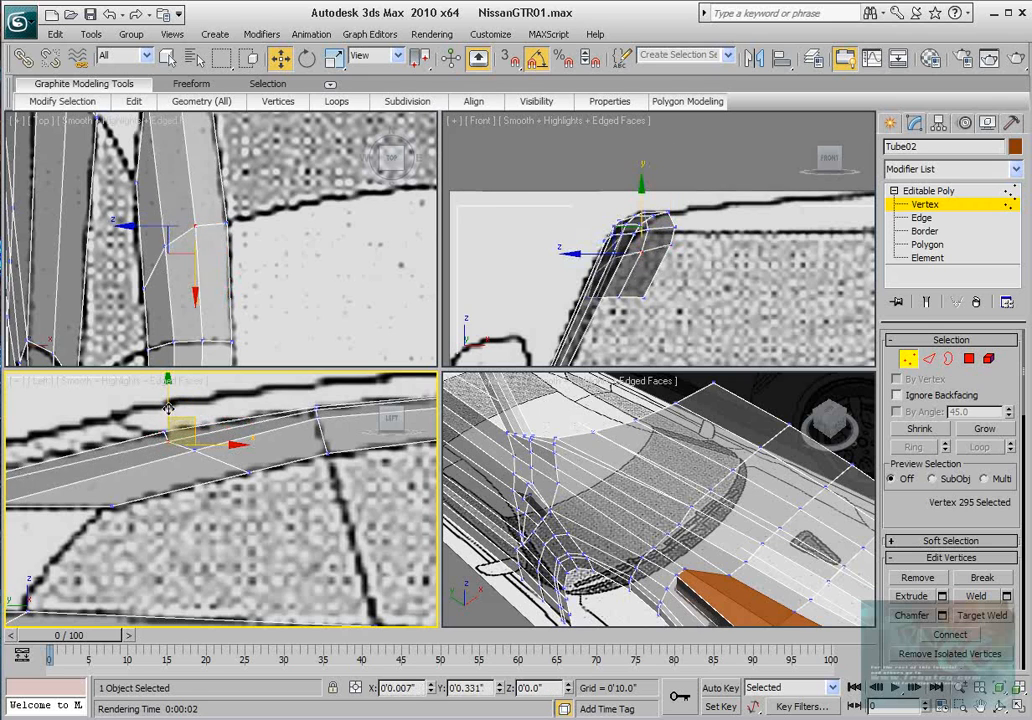
click(196, 454)
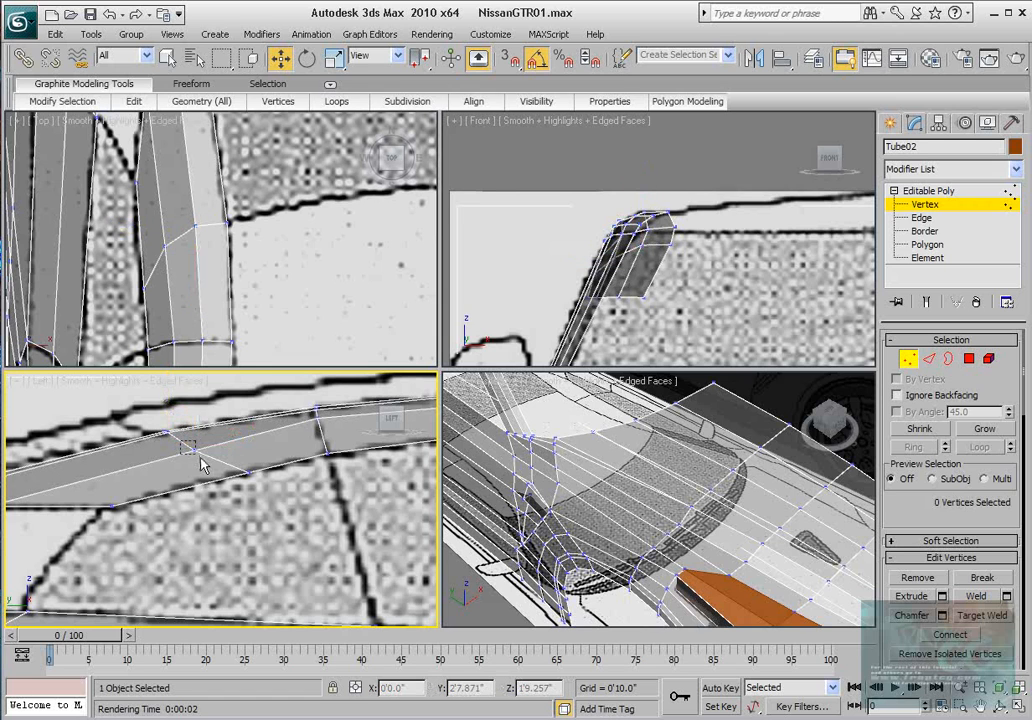
drag(193, 416, 194, 401)
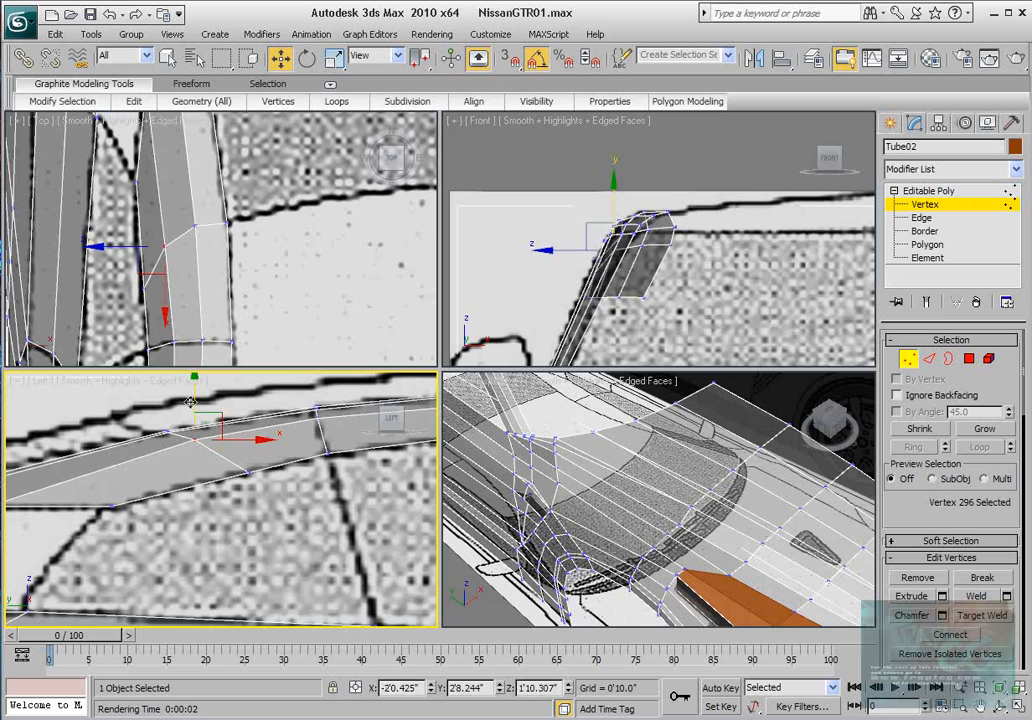
click(248, 470)
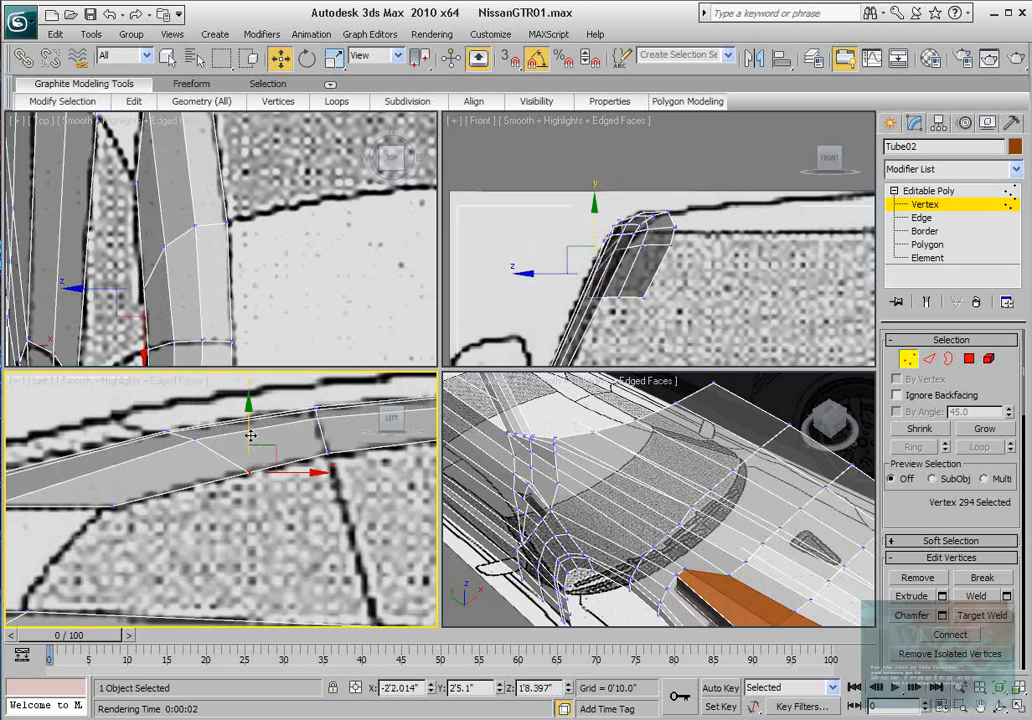
drag(251, 435, 245, 432)
scroll(300, 505, down, 4)
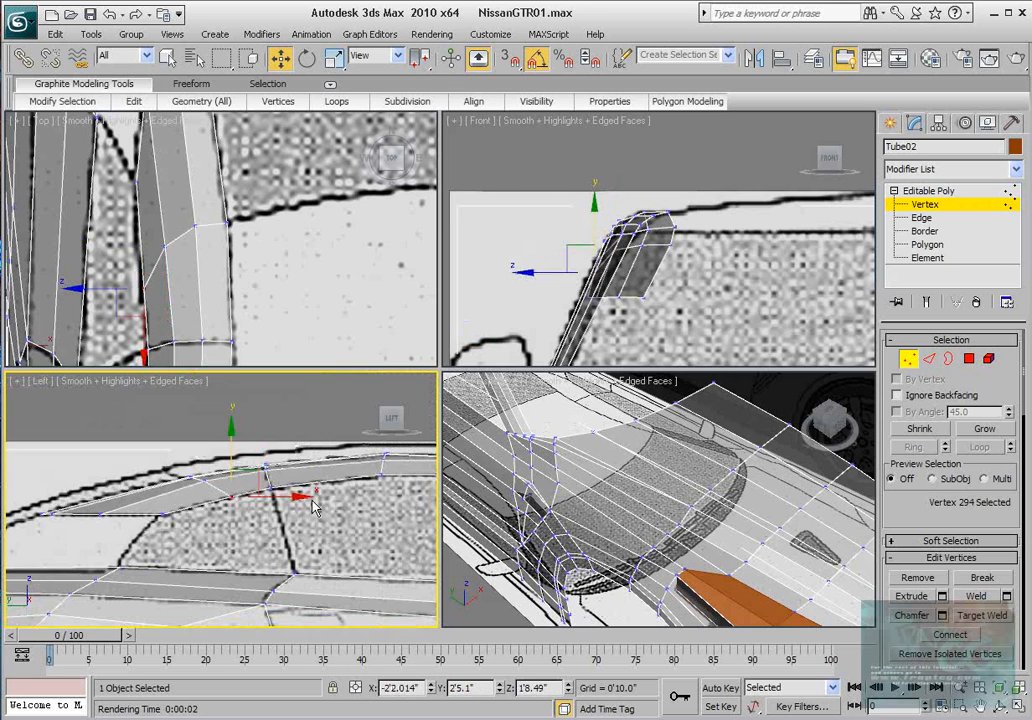
Step: Connect the windshield pillar's four lengthwise edges with 2 segments
alt+middle_drag(629, 495, 524, 507)
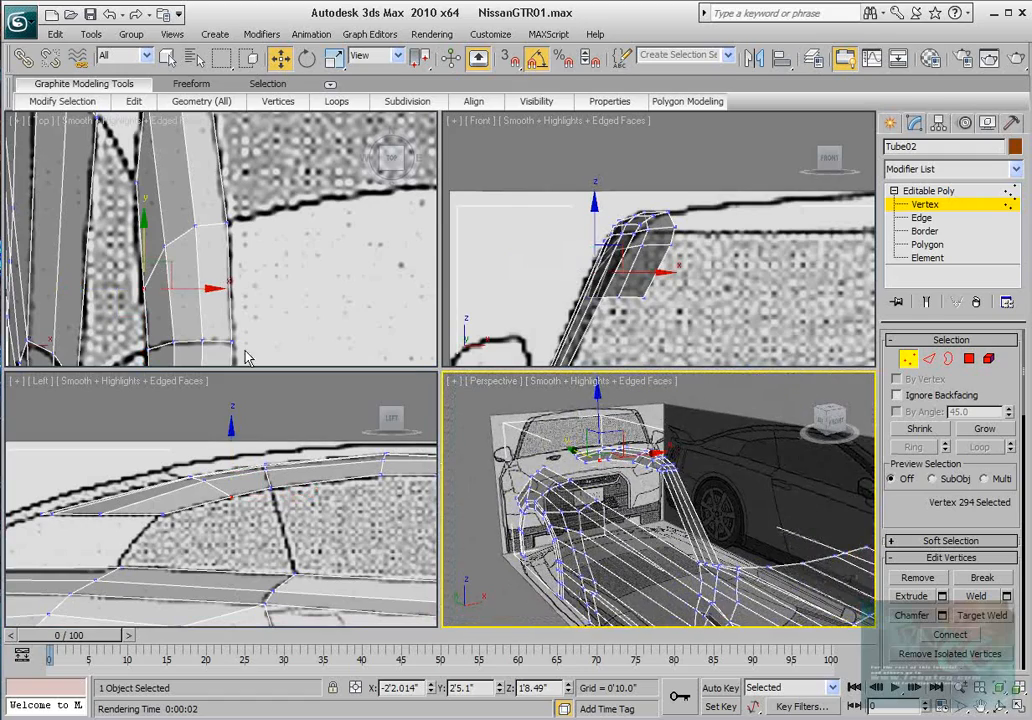
scroll(272, 270, down, 5)
middle_drag(330, 465, 138, 460)
scroll(138, 460, down, 3)
middle_drag(280, 498, 205, 486)
scroll(207, 489, up, 5)
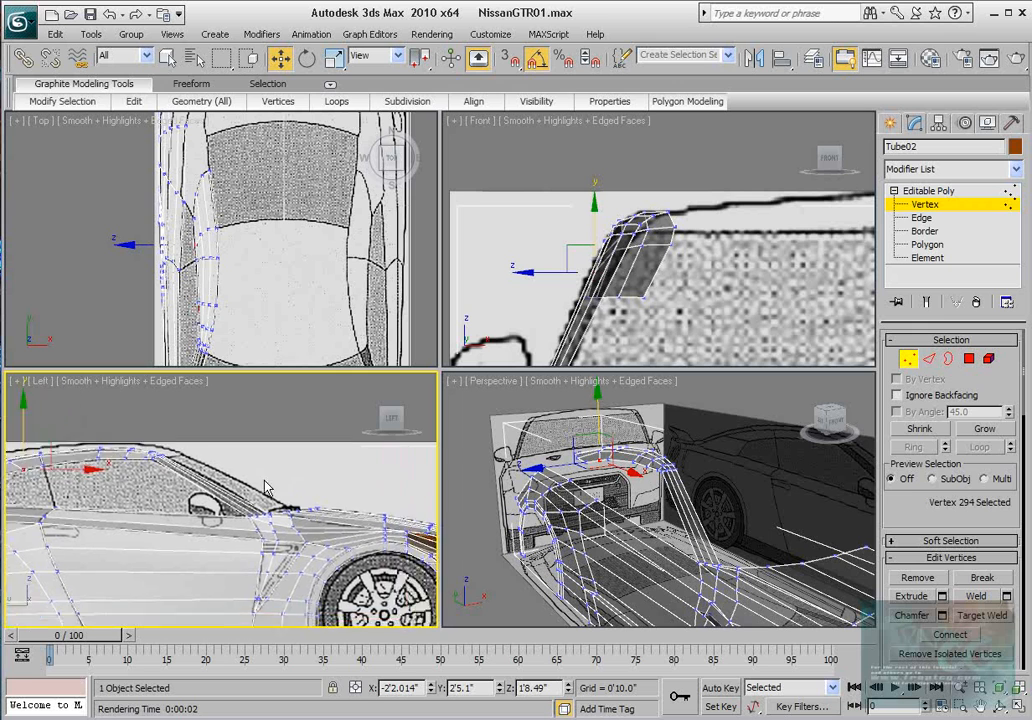
click(932, 361)
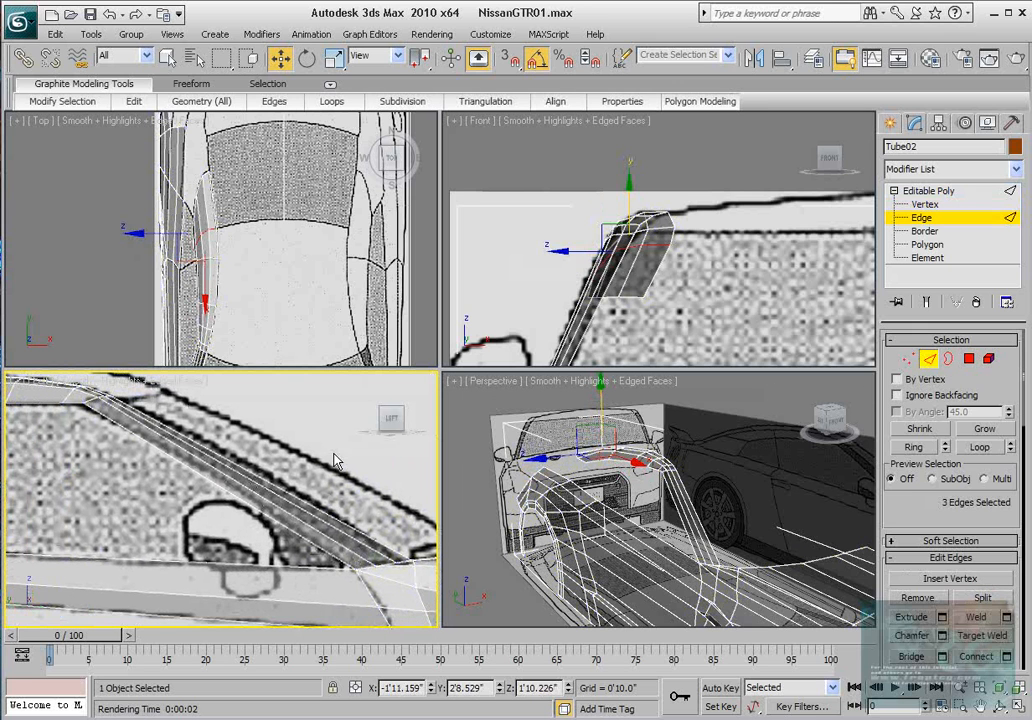
drag(274, 461, 222, 502)
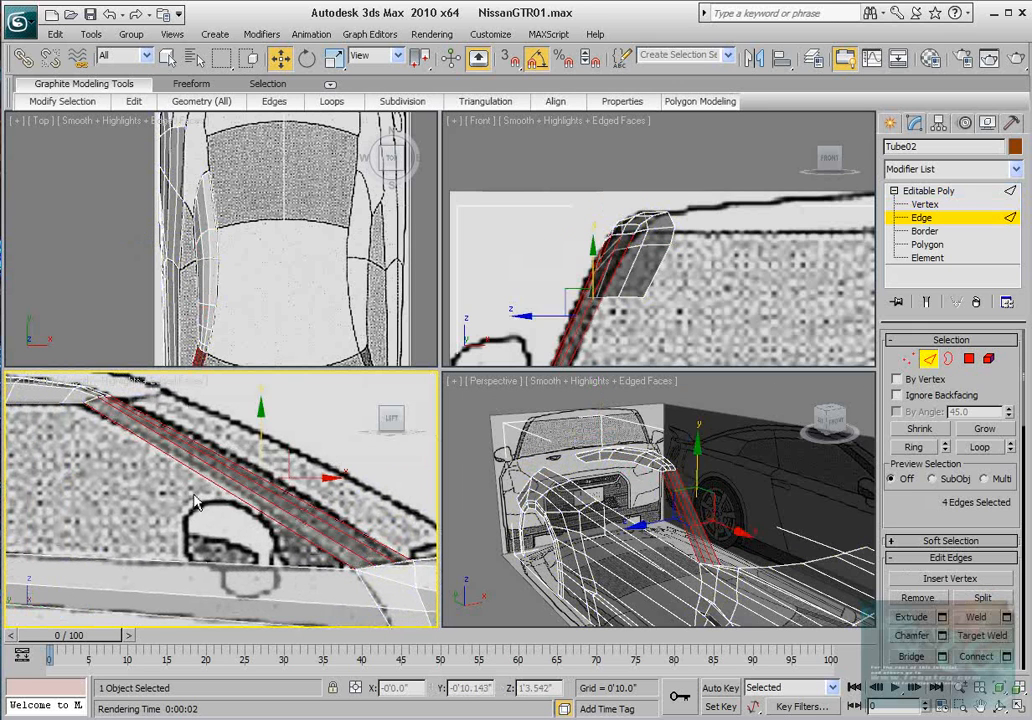
click(1007, 657)
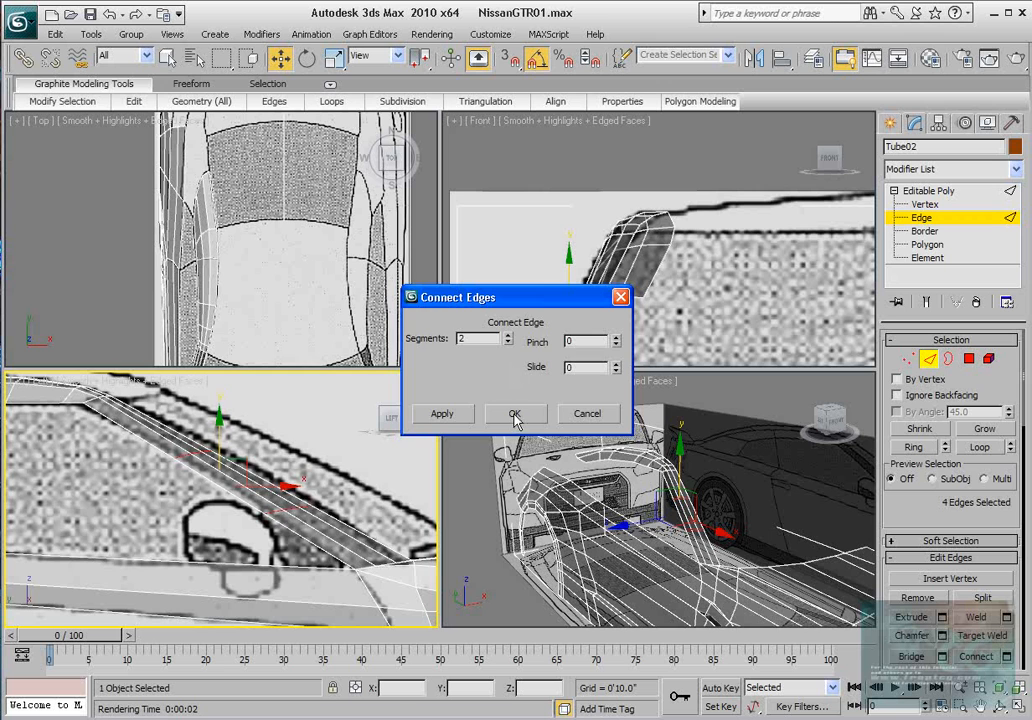
click(514, 414)
Step: Nudge the pillar's six new cross edges slightly forward in the Left view so the pillar bows along the blueprint
scroll(247, 458, up, 2)
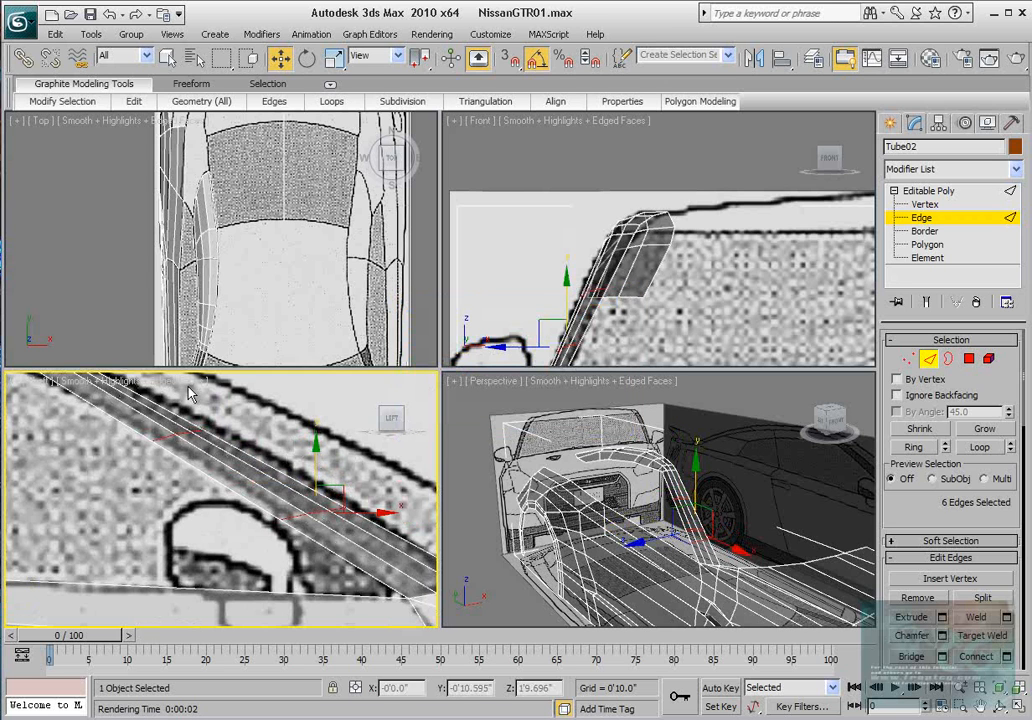
middle_drag(228, 290, 234, 160)
scroll(234, 165, up, 4)
middle_drag(255, 262, 215, 202)
middle_drag(314, 483, 310, 492)
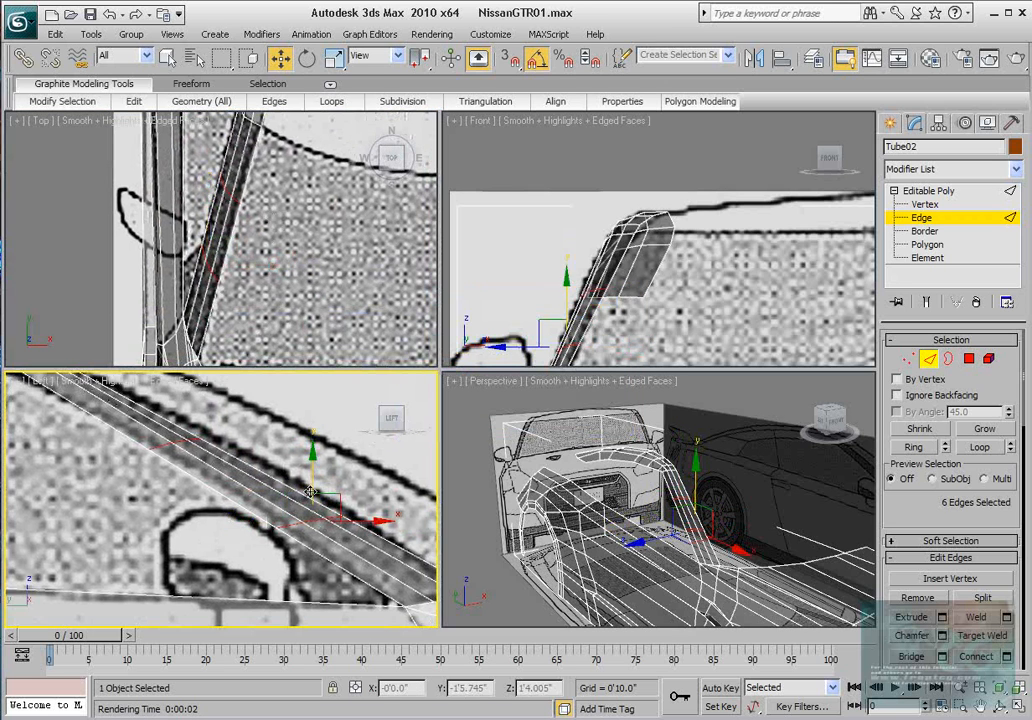
drag(362, 521, 378, 520)
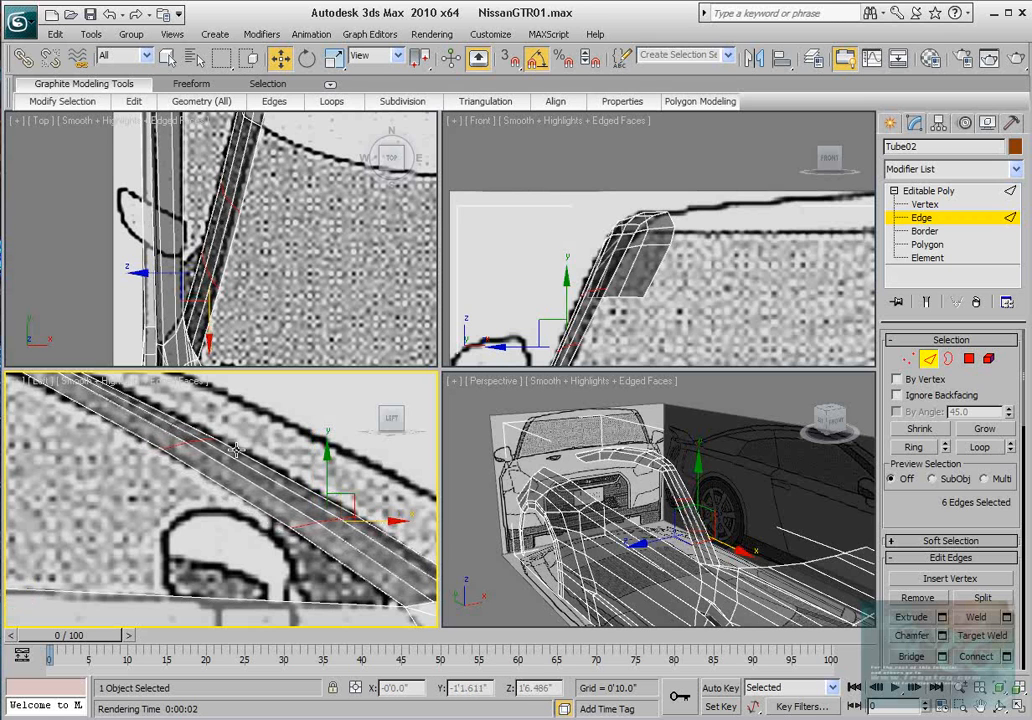
Step: Adjust the upper pillar loop's vertices in the Top view to the pillar's width, placing the outermost at about X -2'3.192", Y -0'9.264"
scroll(235, 450, up, 2)
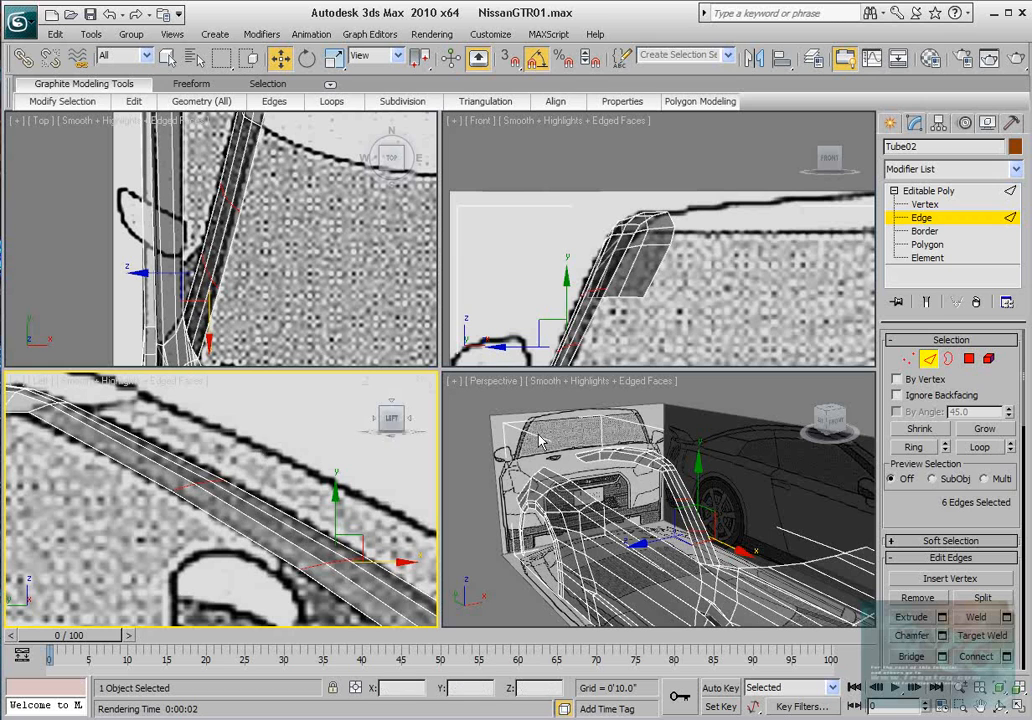
click(908, 358)
scroll(296, 262, up, 2)
middle_drag(296, 262, 294, 300)
scroll(290, 285, up, 2)
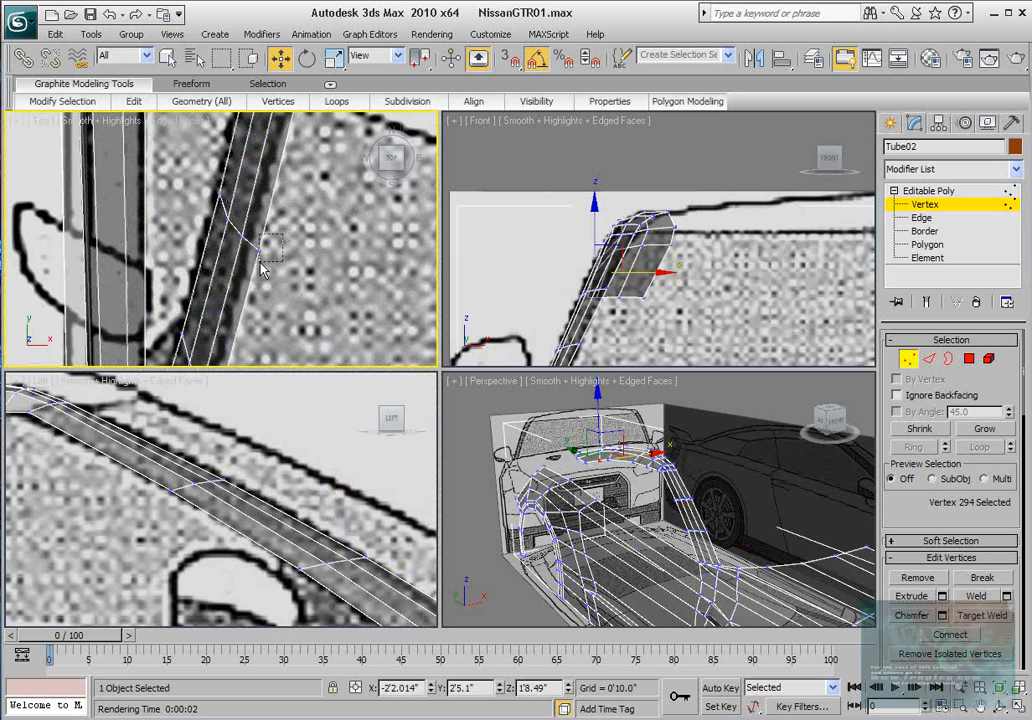
click(259, 251)
drag(276, 238, 260, 211)
middle_drag(247, 224, 248, 273)
scroll(240, 273, up, 3)
drag(227, 277, 248, 279)
drag(215, 236, 243, 229)
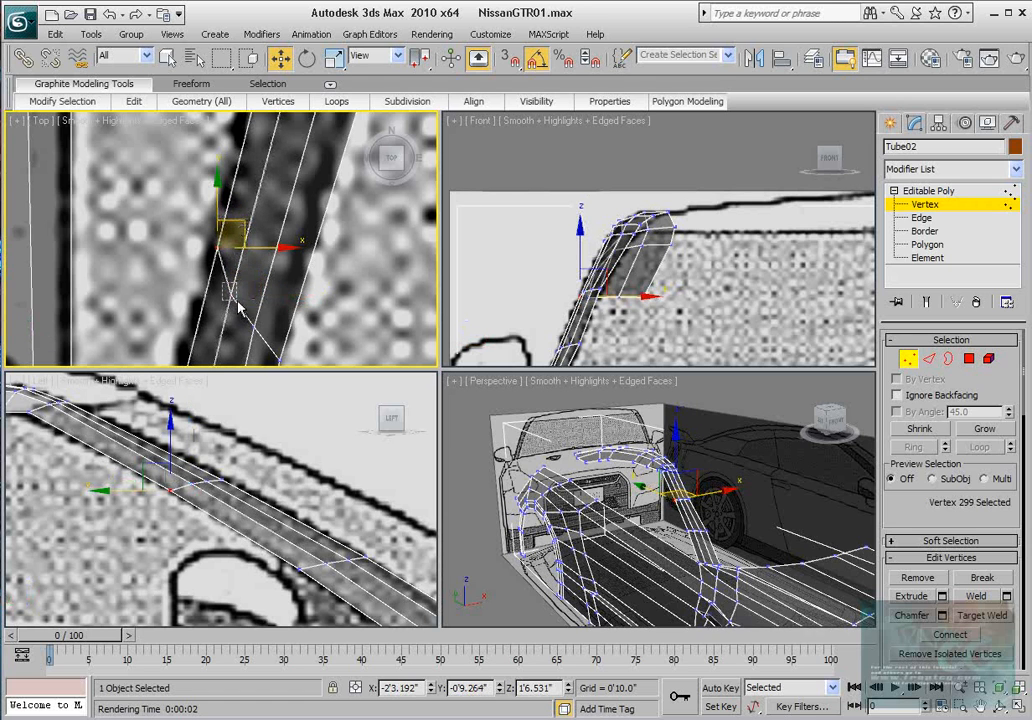
drag(238, 301, 262, 274)
drag(243, 311, 281, 315)
Step: Adjust the lower pillar loop's vertices in the Top view to the pillar outline, placing a middle one at about X -2'4.82", Y -1'6.174"
scroll(281, 315, down, 4)
middle_drag(265, 285, 282, 225)
scroll(282, 232, up, 4)
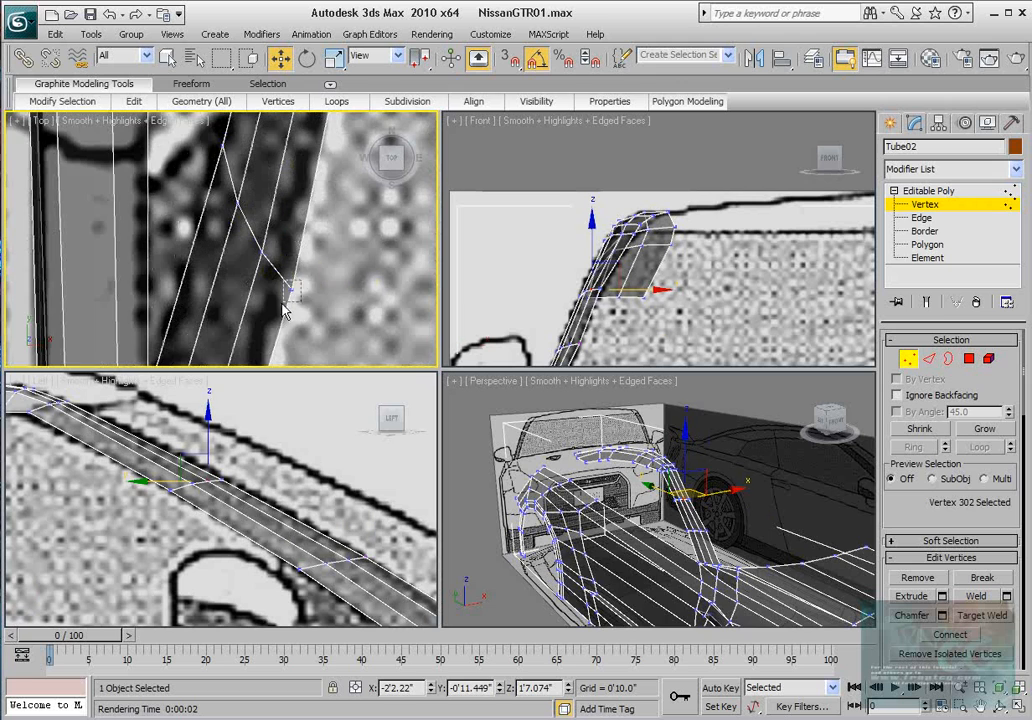
click(288, 286)
drag(304, 261, 283, 227)
drag(228, 192, 261, 177)
scroll(226, 255, down, 4)
middle_drag(257, 208, 251, 246)
scroll(251, 246, down, 2)
middle_drag(336, 549, 233, 452)
scroll(254, 490, down, 2)
scroll(233, 452, up, 2)
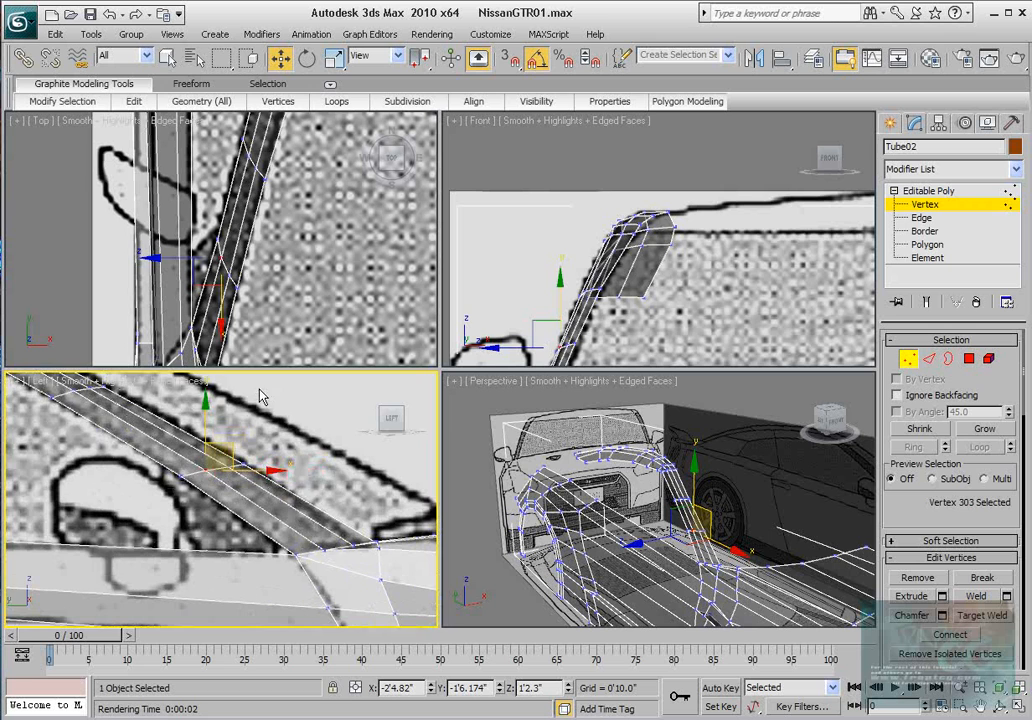
Step: Shift both pillar loops' innermost vertices inward in the Front view, the lower to about X -2'3.479" and the upper to about X -2'1.394"
middle_drag(607, 342, 630, 255)
scroll(642, 274, up, 4)
scroll(630, 255, up, 2)
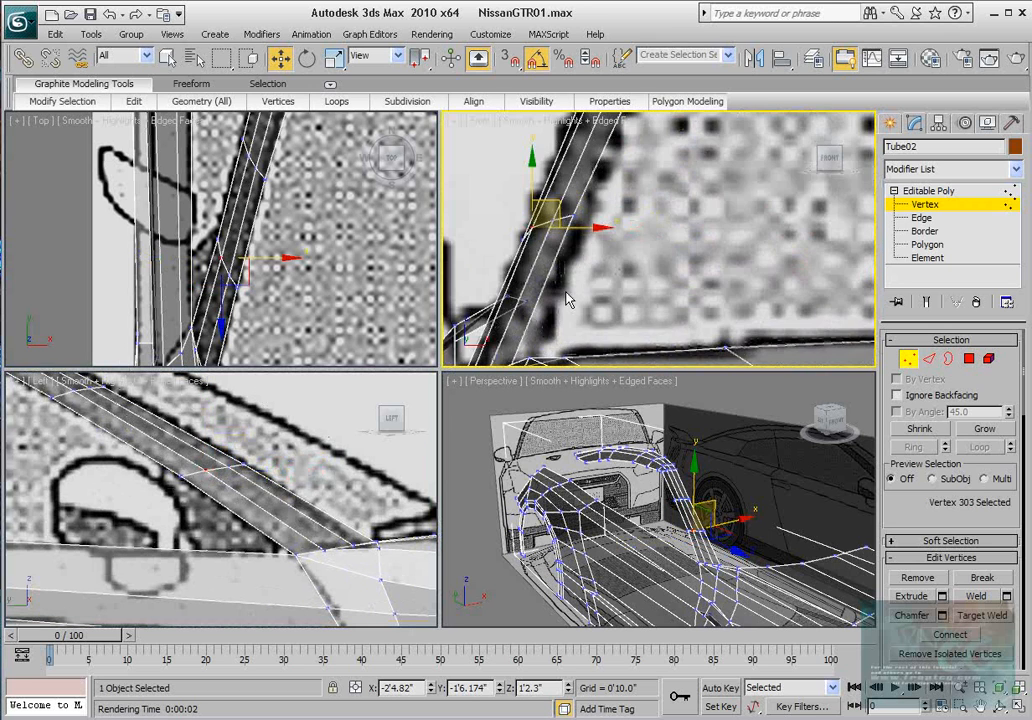
click(607, 212)
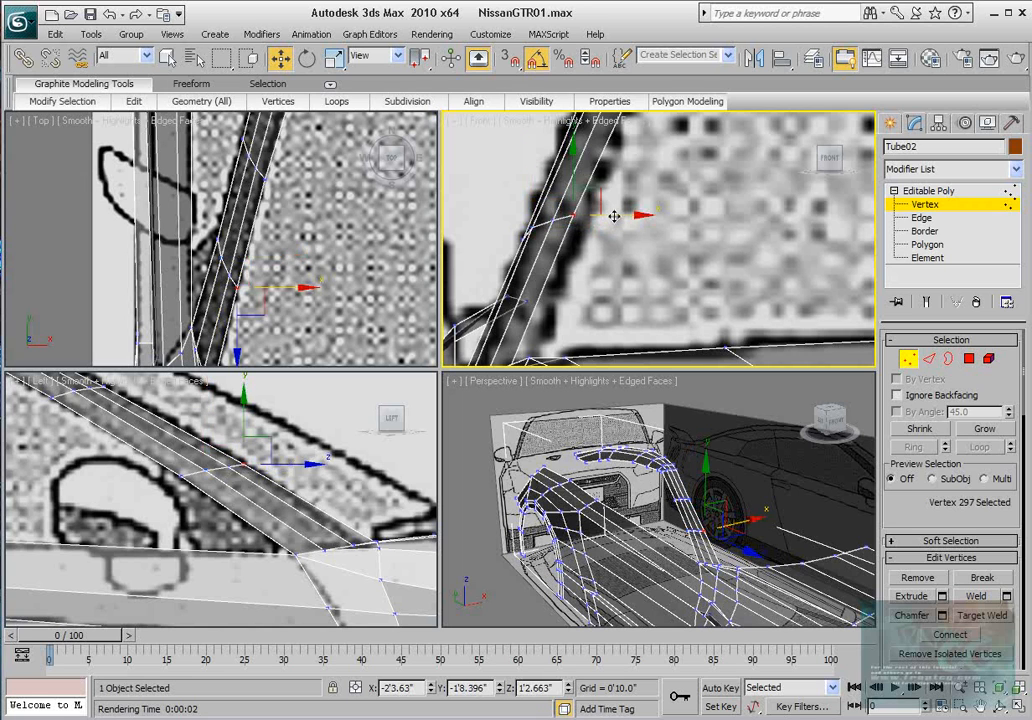
drag(614, 216, 620, 216)
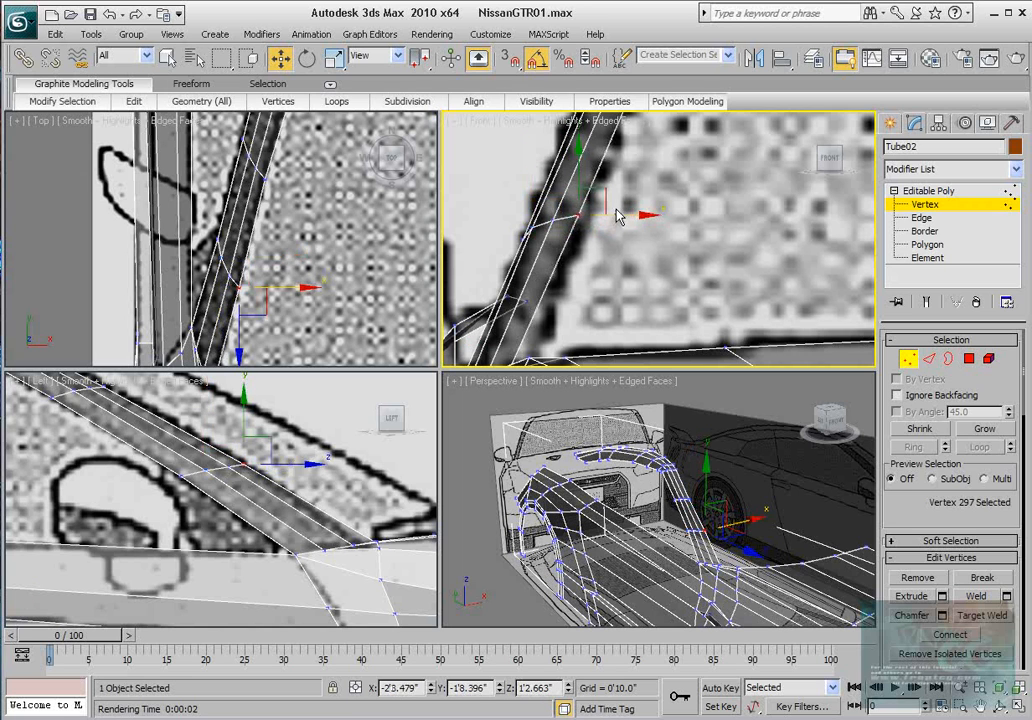
middle_drag(656, 183, 637, 274)
click(627, 153)
middle_drag(671, 164, 667, 198)
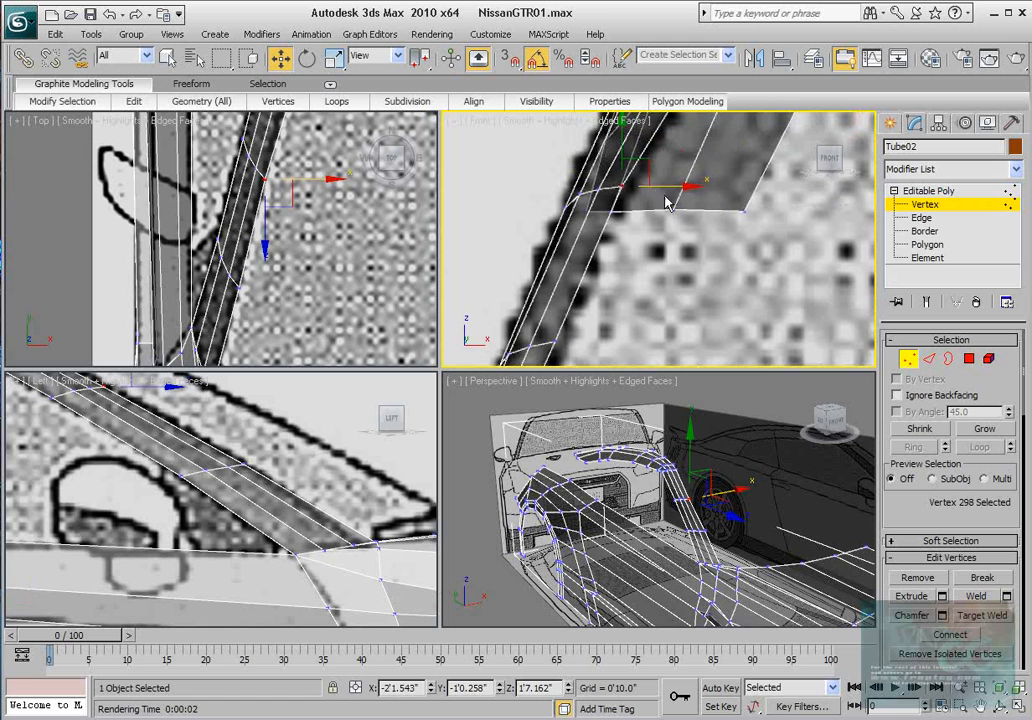
drag(661, 186, 668, 186)
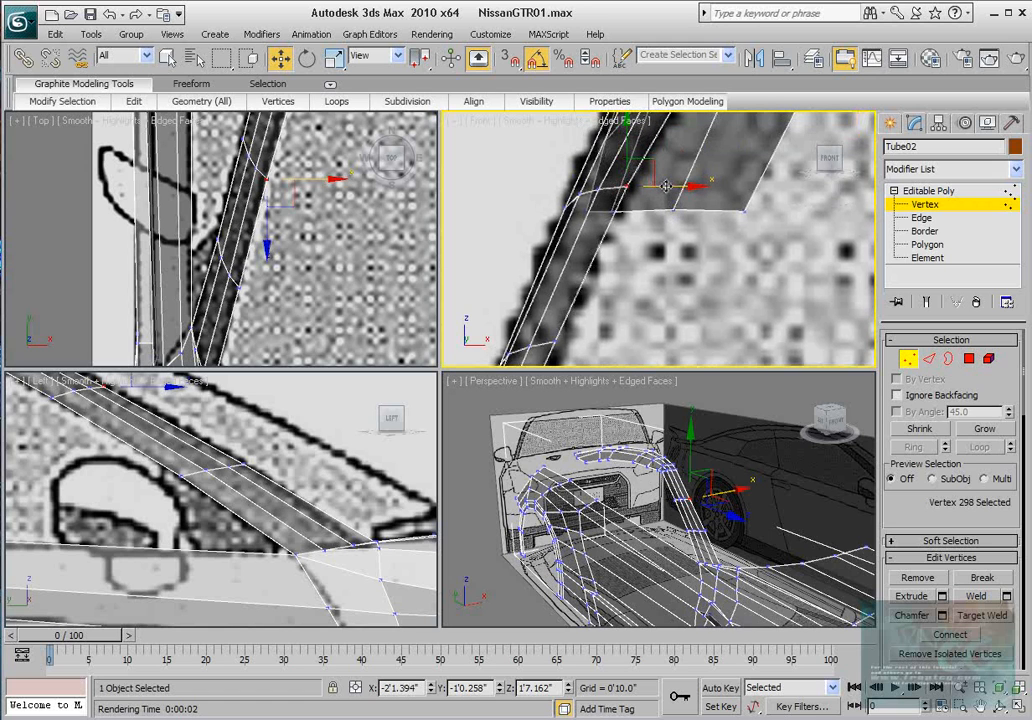
Step: Examine the reshaped pillar and roof-side strip in the Front and Left views and from several angles in the Perspective view
middle_drag(661, 161, 642, 246)
scroll(655, 203, down, 1)
scroll(686, 204, down, 1)
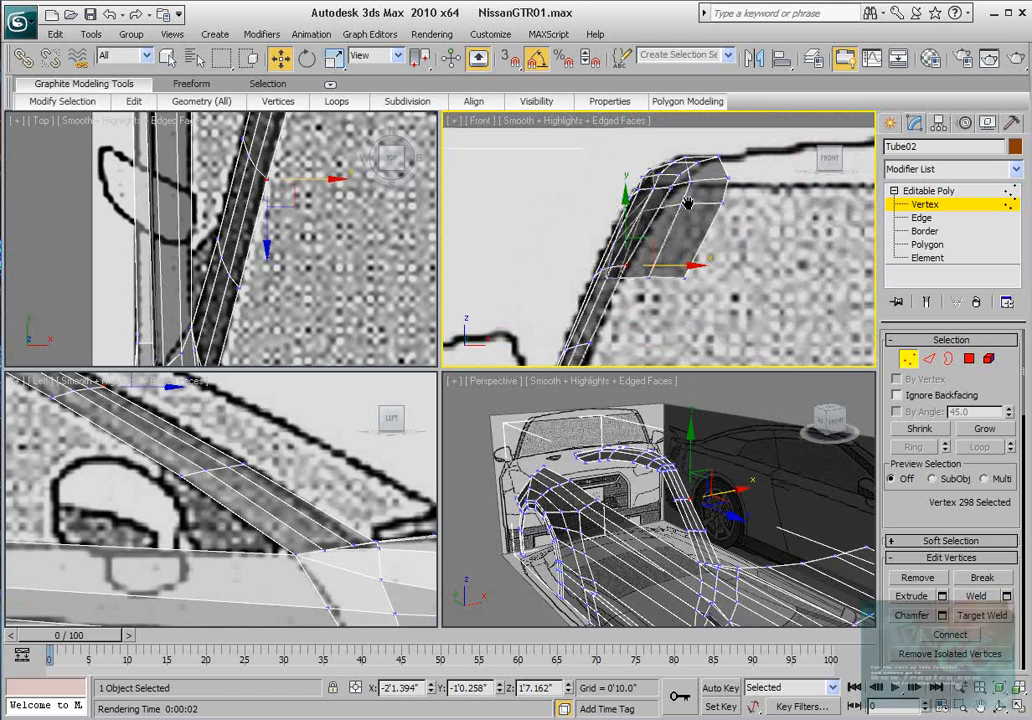
middle_drag(687, 203, 680, 213)
scroll(680, 215, down, 2)
scroll(618, 462, down, 1)
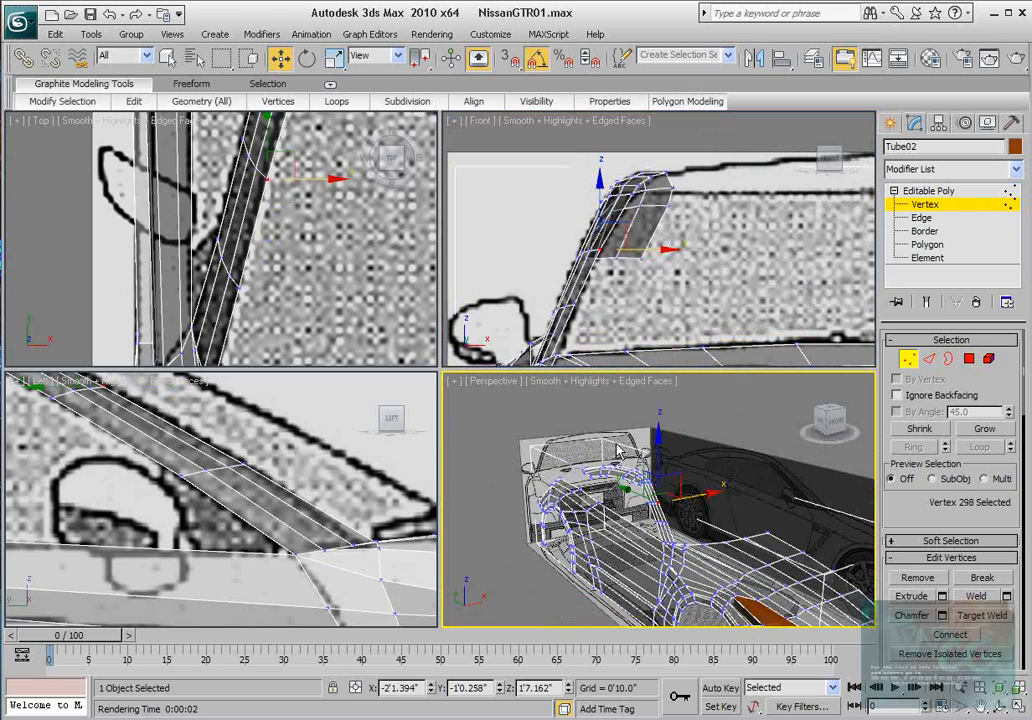
alt+middle_drag(613, 513, 575, 490)
alt+middle_drag(646, 464, 660, 567)
alt+middle_drag(732, 551, 796, 568)
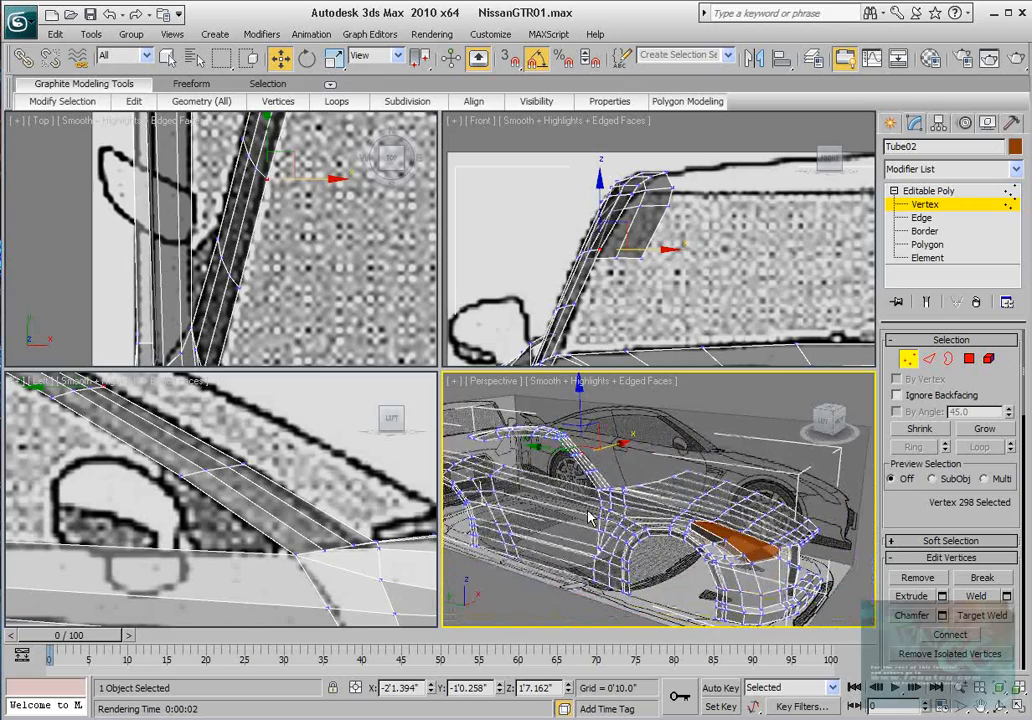
alt+middle_drag(590, 517, 617, 488)
middle_drag(168, 430, 202, 429)
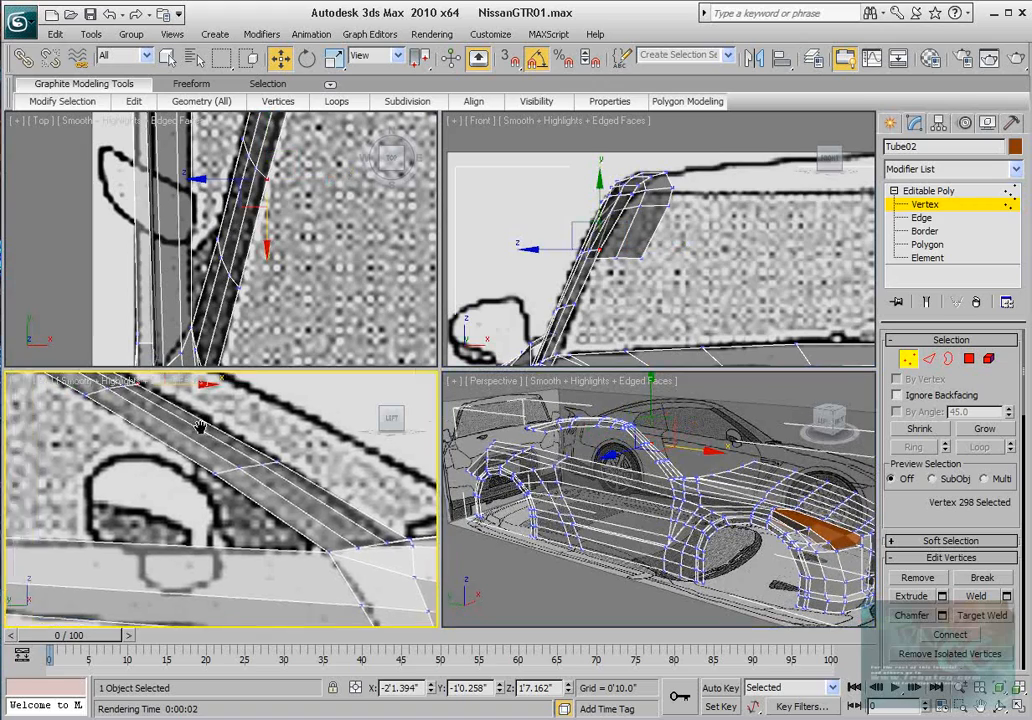
scroll(232, 455, down, 3)
alt+middle_drag(715, 490, 800, 494)
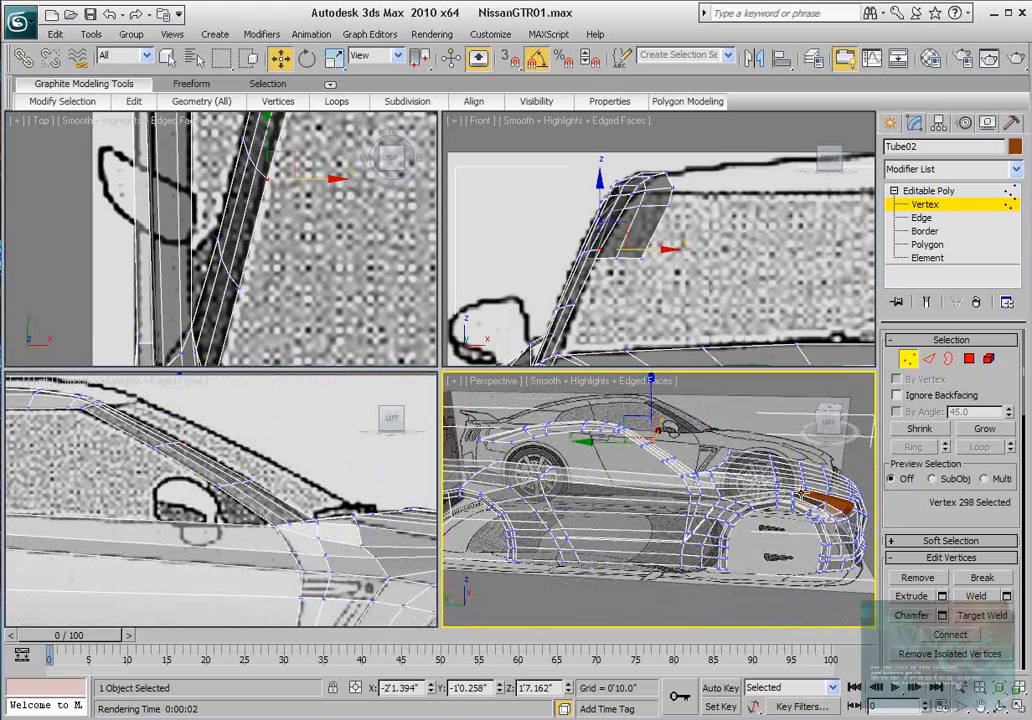
scroll(300, 214, down, 2)
Step: Select the roof-side strip's five inner border edges in the Top view and extend them inward as new roof polygons to about X -0'1.65"
middle_drag(309, 168, 274, 265)
scroll(292, 222, up, 2)
scroll(275, 280, down, 3)
click(930, 362)
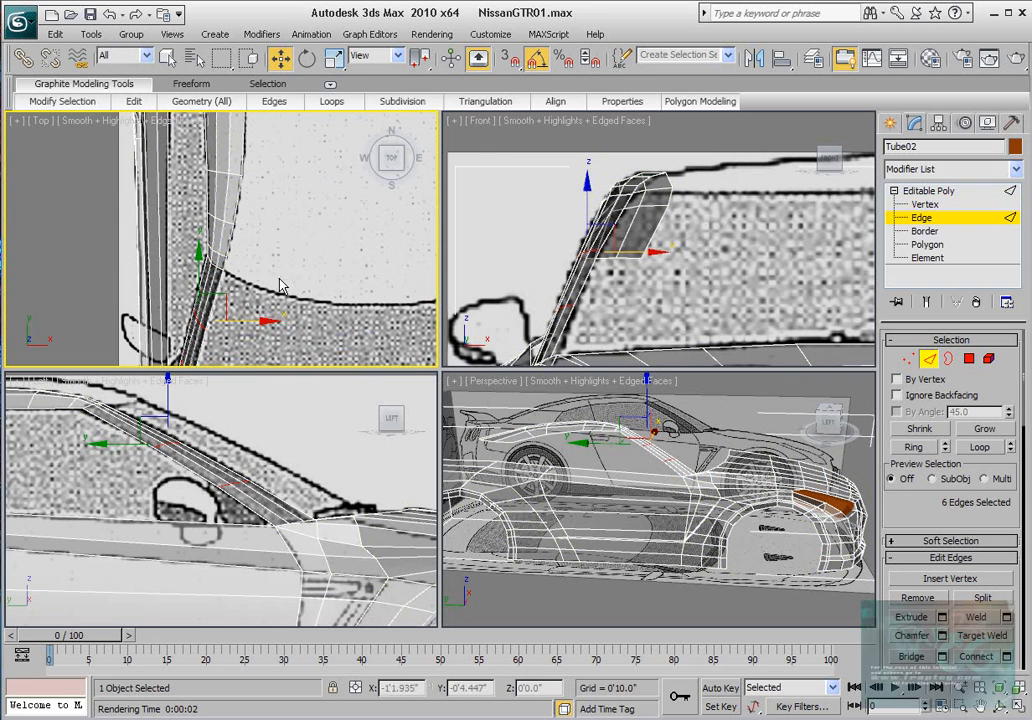
click(225, 263)
ctrl+click(232, 240)
ctrl+click(239, 204)
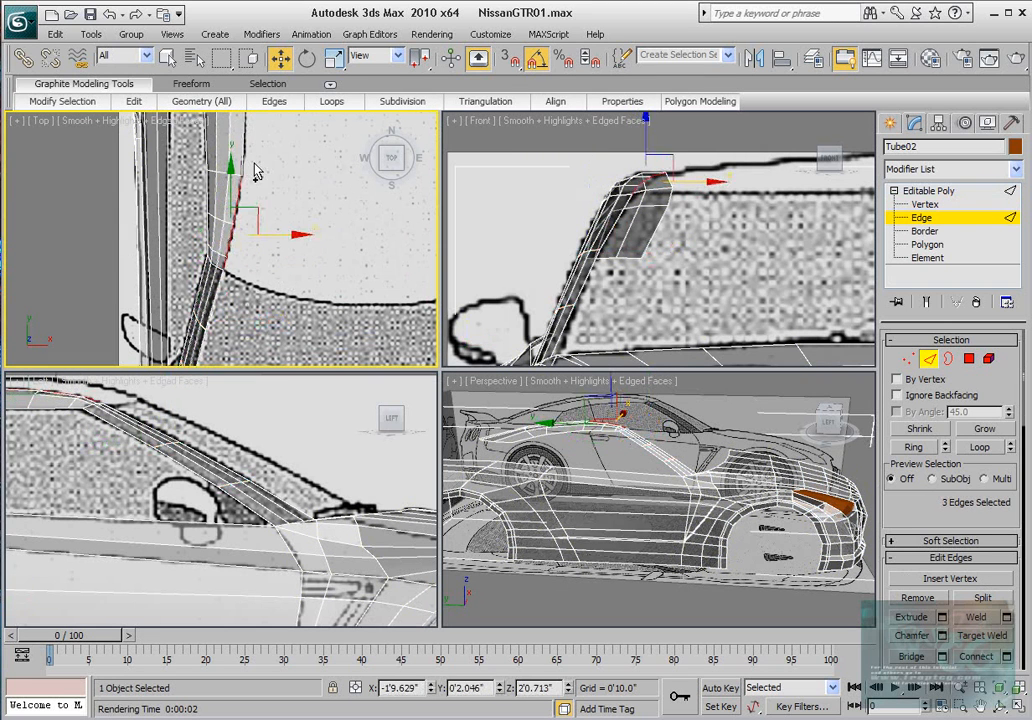
middle_drag(312, 184, 328, 354)
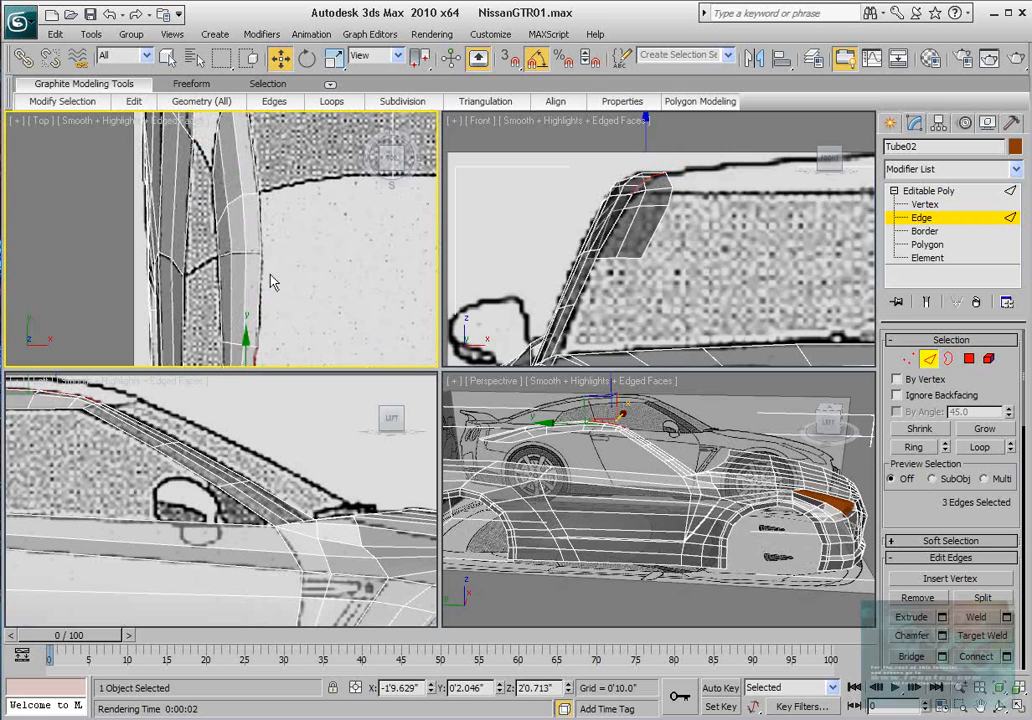
ctrl+click(258, 278)
ctrl+click(259, 220)
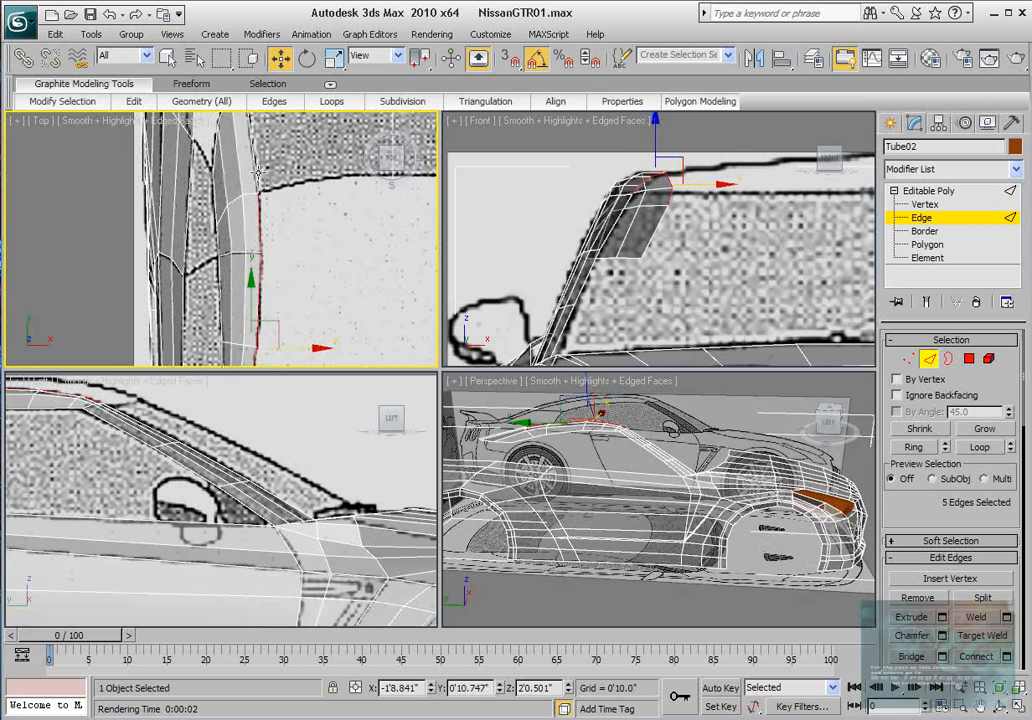
ctrl+click(258, 173)
middle_drag(258, 173, 266, 249)
scroll(266, 252, down, 2)
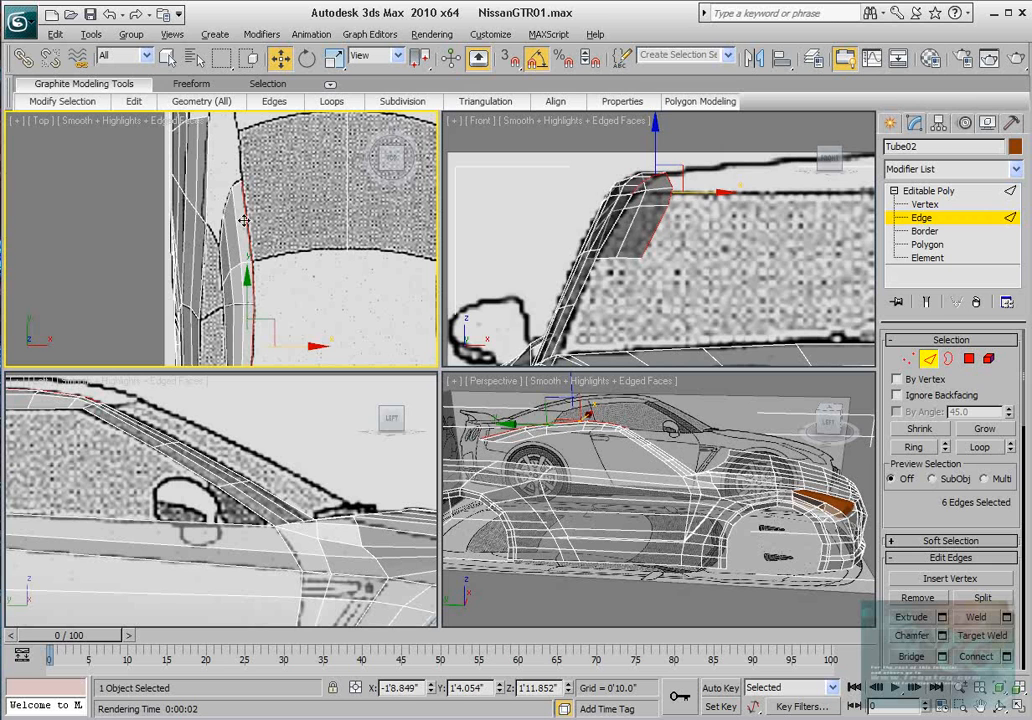
alt+click(244, 220)
scroll(354, 336, down, 2)
middle_drag(354, 336, 277, 250)
scroll(255, 250, up, 2)
shift+drag(239, 271, 330, 270)
Step: Make the extended roof edges planar in X and align them to the car's centreline at X 0'0.0"
scroll(965, 488, down, 10)
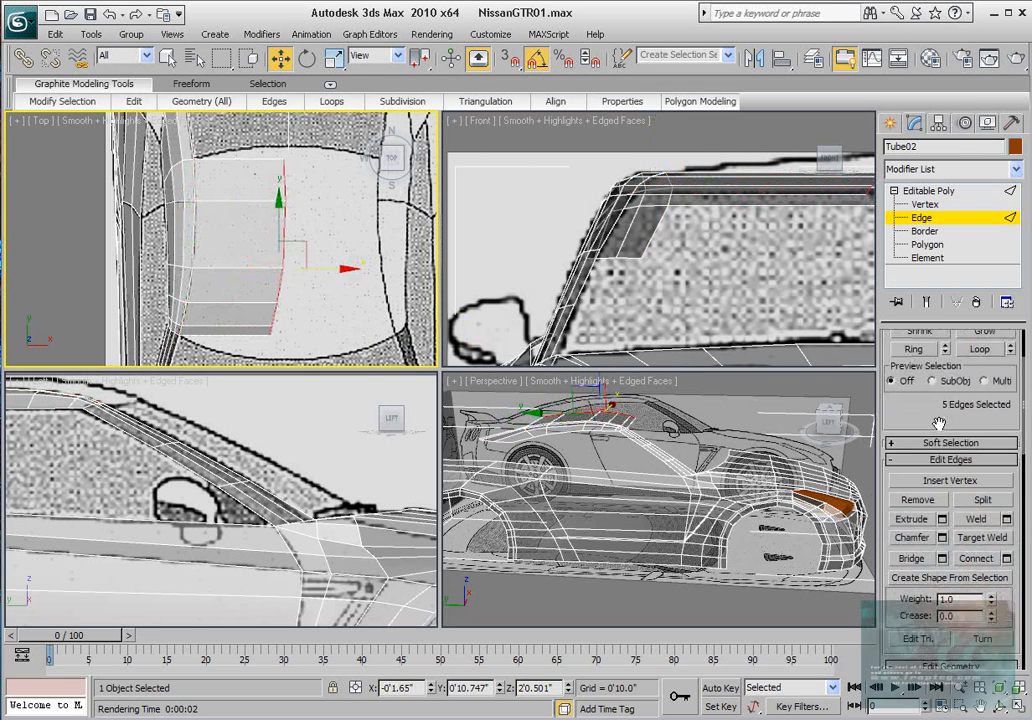
click(1007, 618)
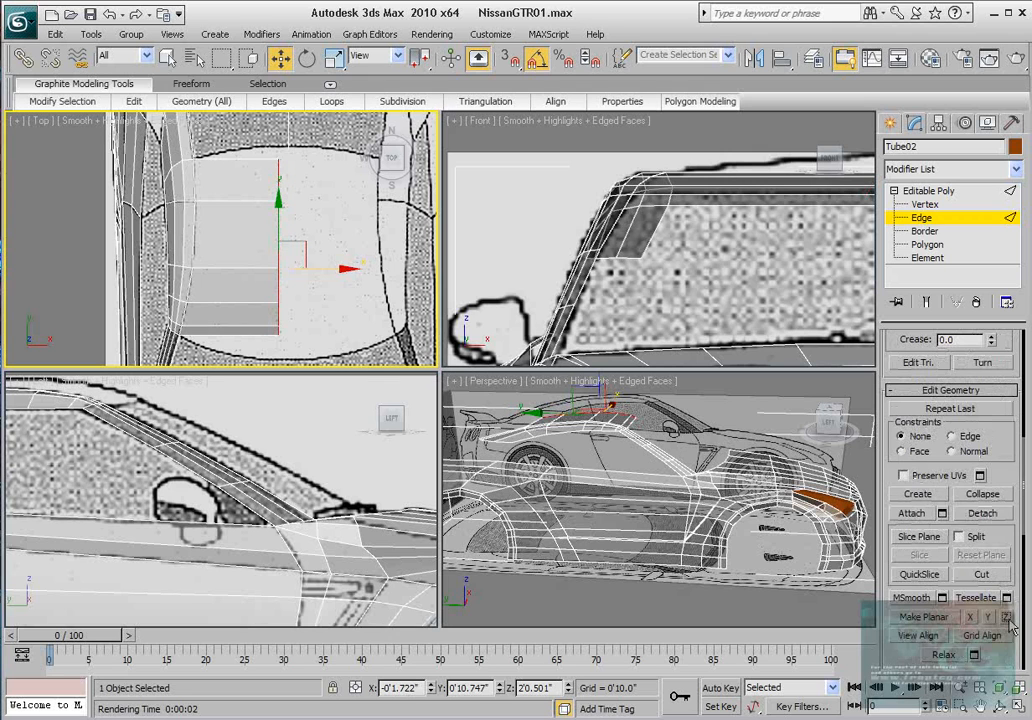
right_click(431, 691)
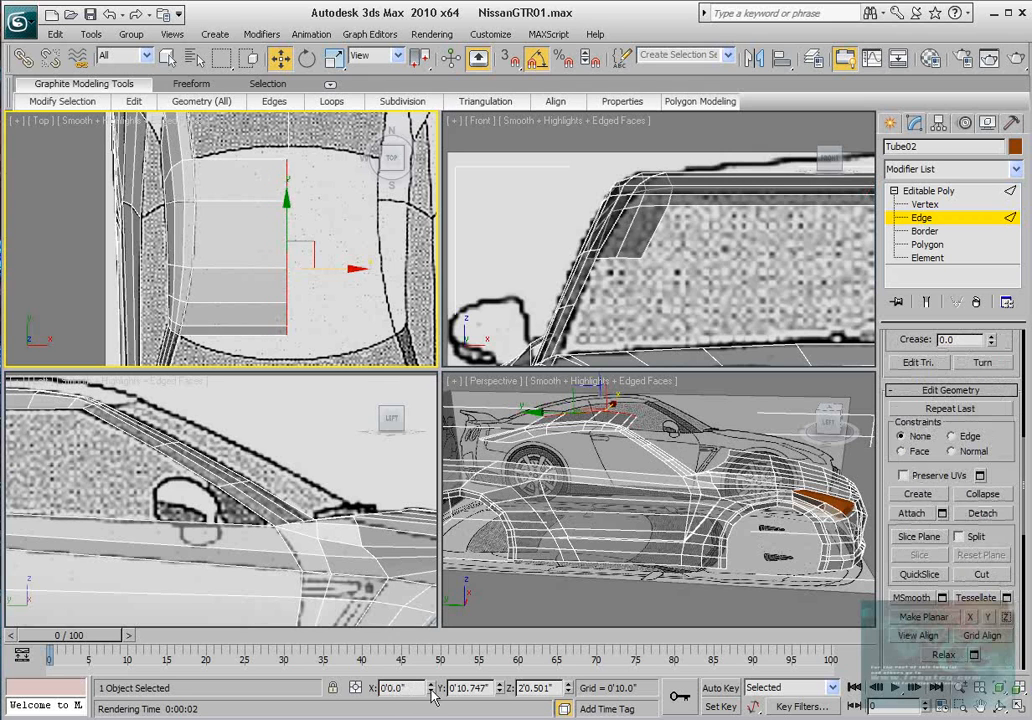
Step: Raise the roof's centreline edges by about 0'1.453" in the Left view to meet the blueprint's roofline
right_click(272, 454)
scroll(272, 454, down, 4)
middle_drag(130, 470, 235, 503)
scroll(235, 500, up, 4)
drag(238, 437, 238, 426)
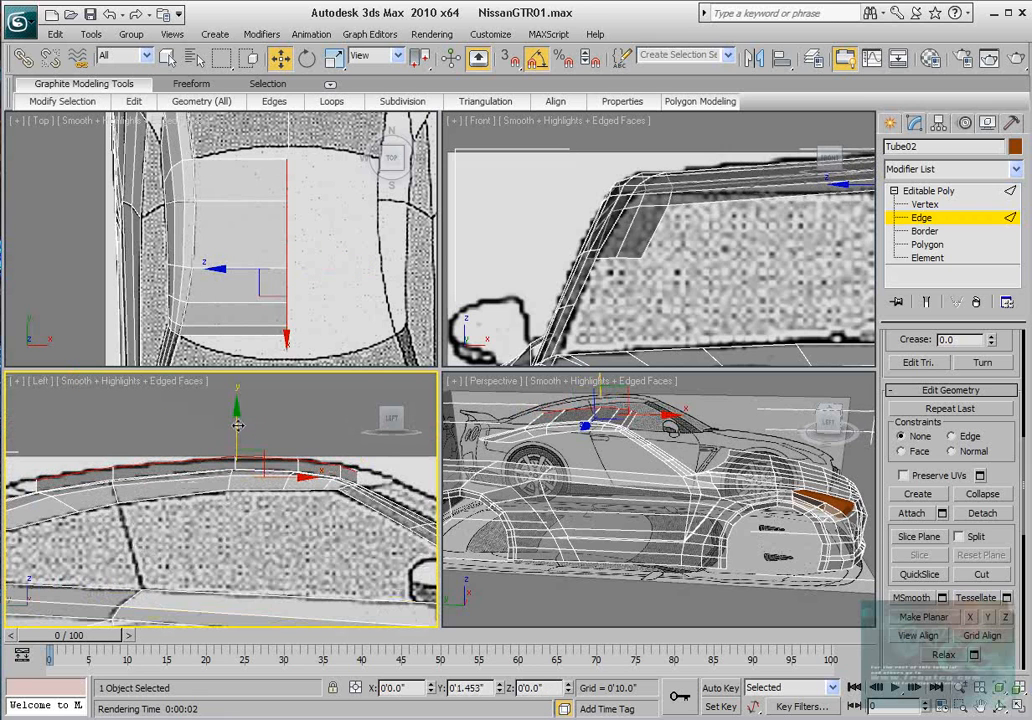
Step: Move the roof's front centreline vertex to the windshield line at about Y -0'8.344", and lower it onto the roofline in the Left view
click(925, 204)
middle_click(281, 233)
middle_drag(281, 233, 281, 165)
scroll(285, 236, up, 4)
drag(341, 274, 312, 244)
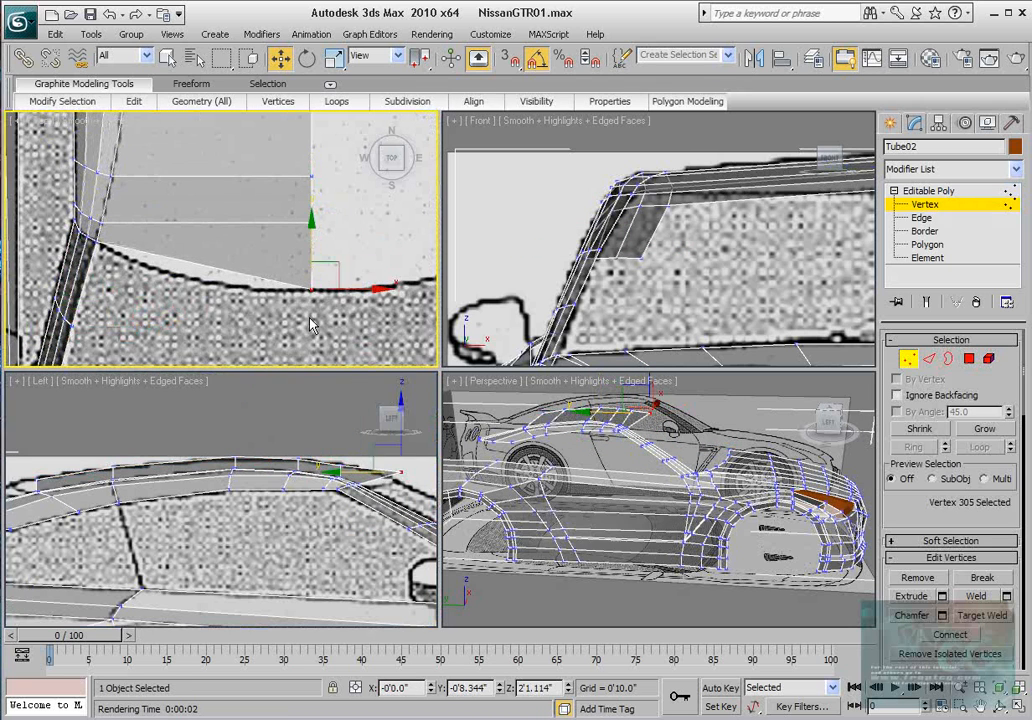
middle_drag(338, 449, 229, 454)
scroll(230, 454, up, 2)
drag(316, 427, 316, 441)
Step: Move the second centreline vertex from the front forward and down to about Y -0'4.679", Z 2'1.312"
drag(335, 240, 313, 203)
middle_drag(278, 432, 275, 430)
drag(270, 410, 270, 417)
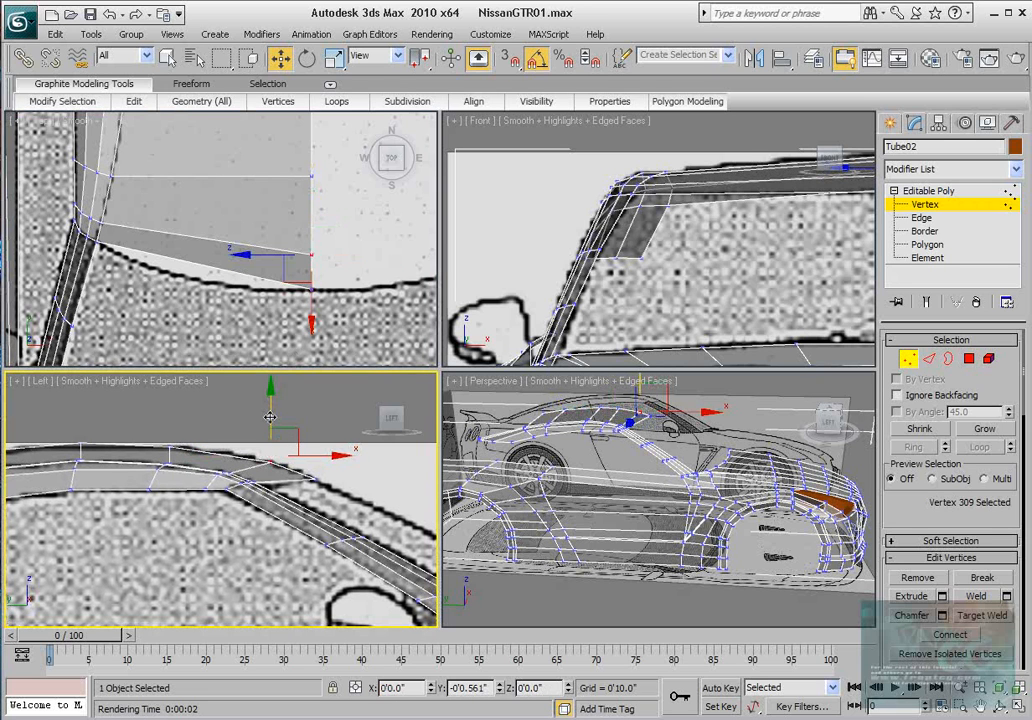
drag(270, 417, 270, 418)
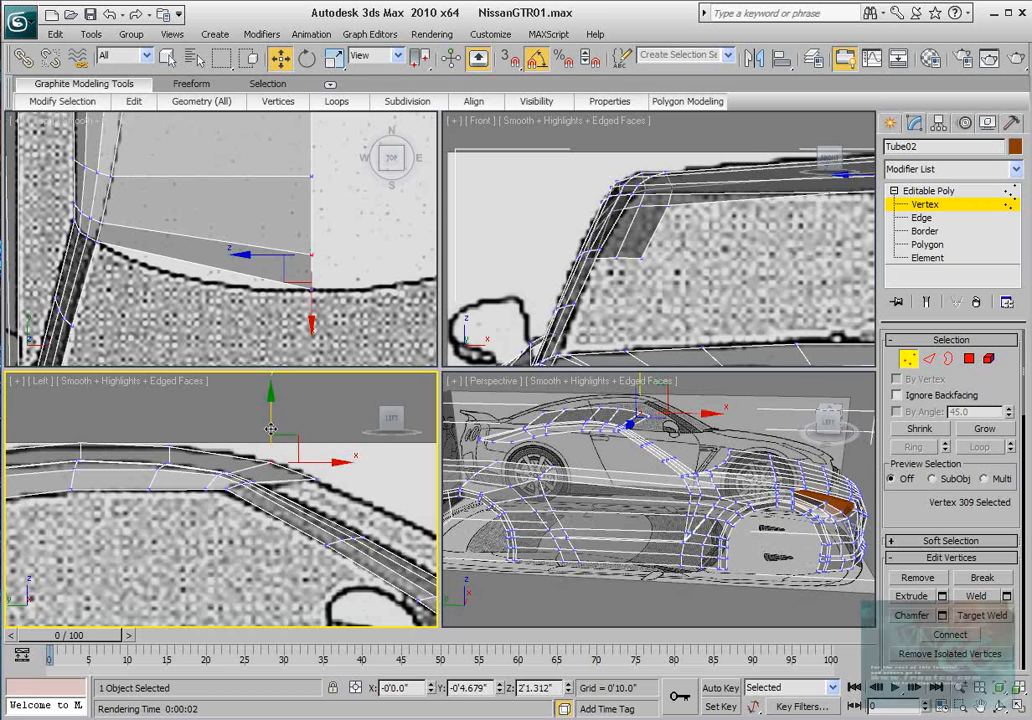
middle_drag(806, 216, 541, 248)
scroll(672, 257, up, 2)
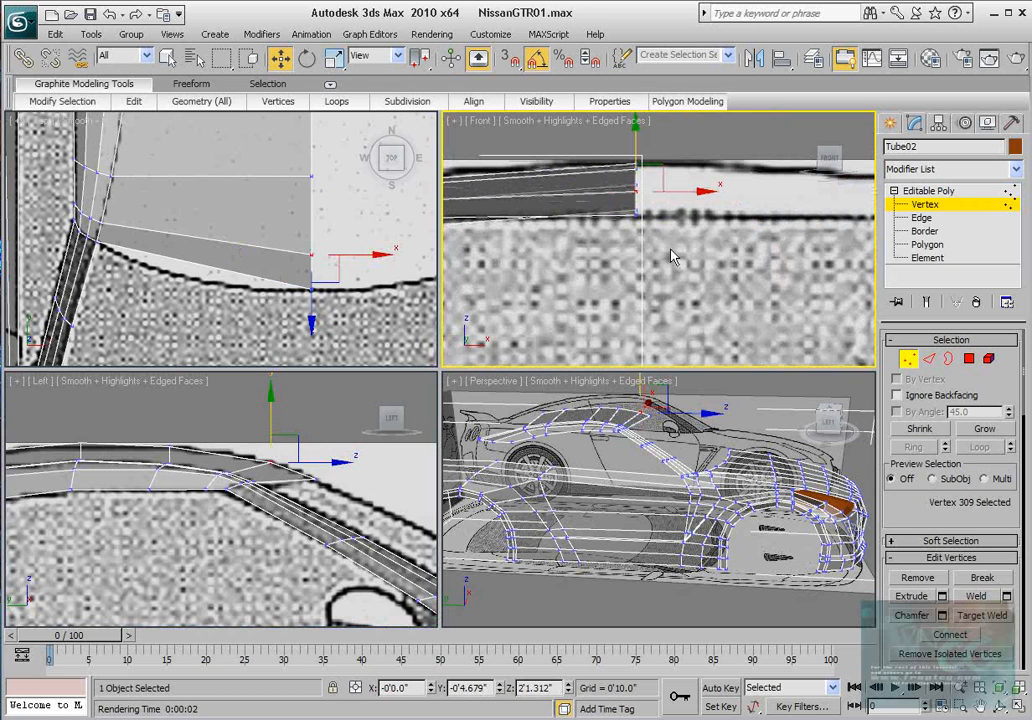
Step: Shift the third centreline vertex from the front forward and down onto the roofline, to about Y 0'2.124", Z 2'2.488"
click(312, 177)
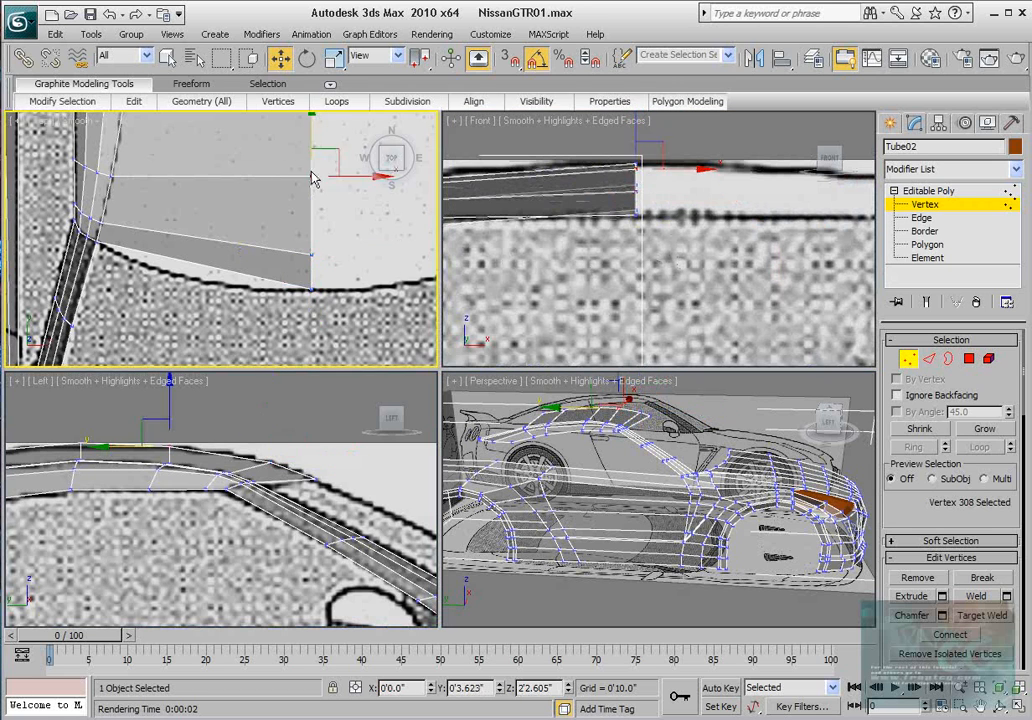
middle_drag(148, 466, 220, 460)
scroll(220, 460, up, 2)
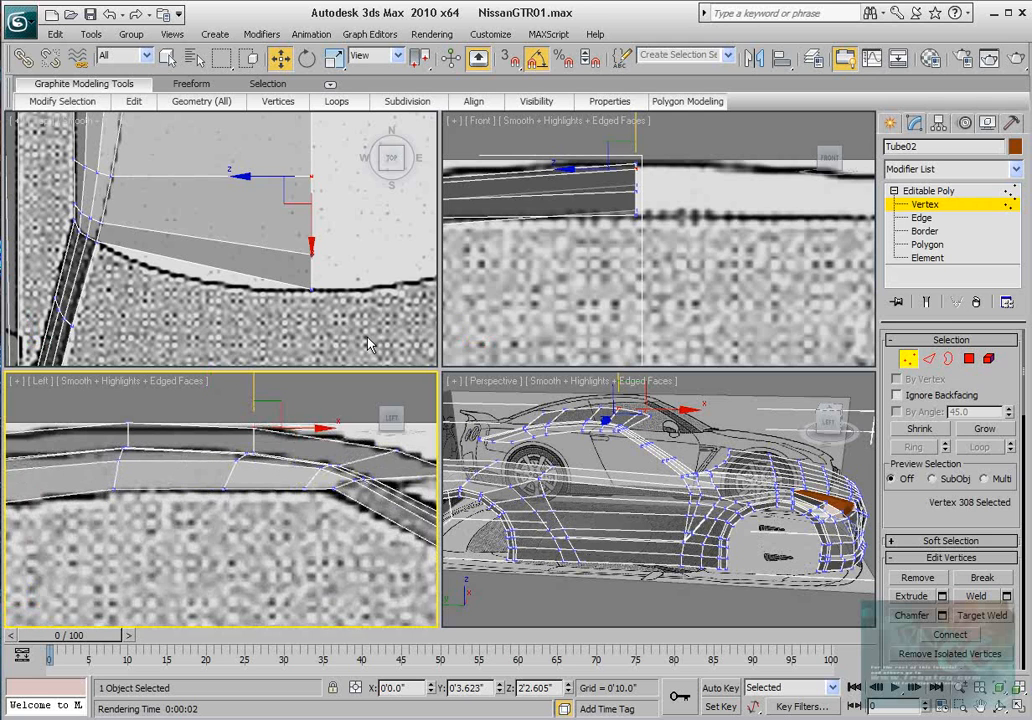
middle_drag(293, 193, 295, 214)
drag(314, 152, 316, 167)
middle_drag(279, 494, 276, 507)
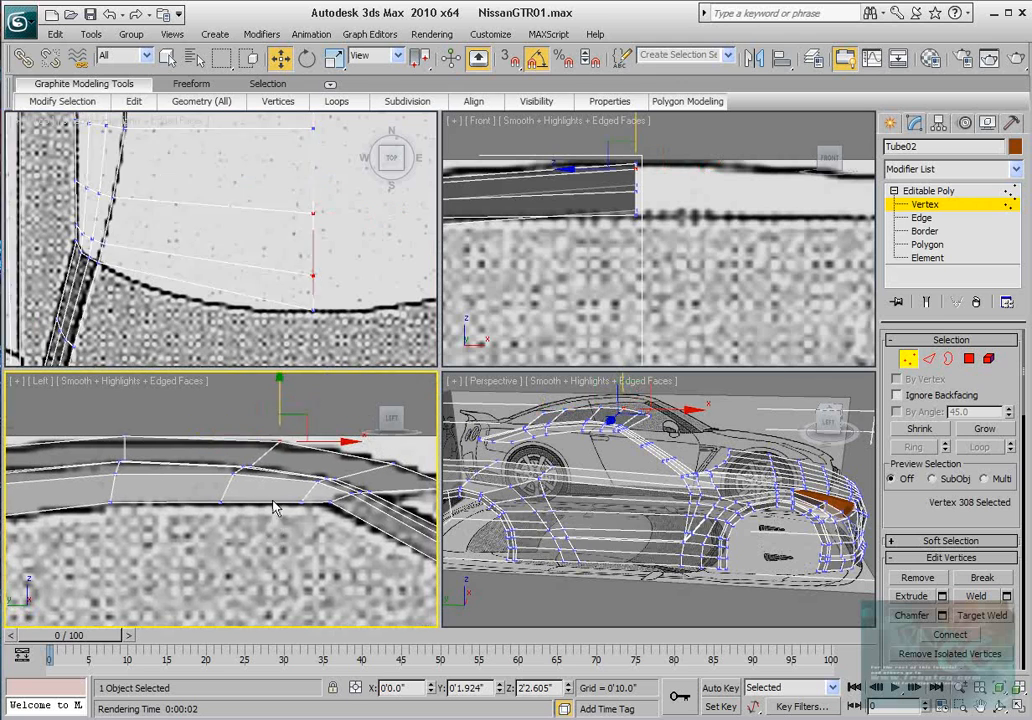
drag(278, 404, 303, 418)
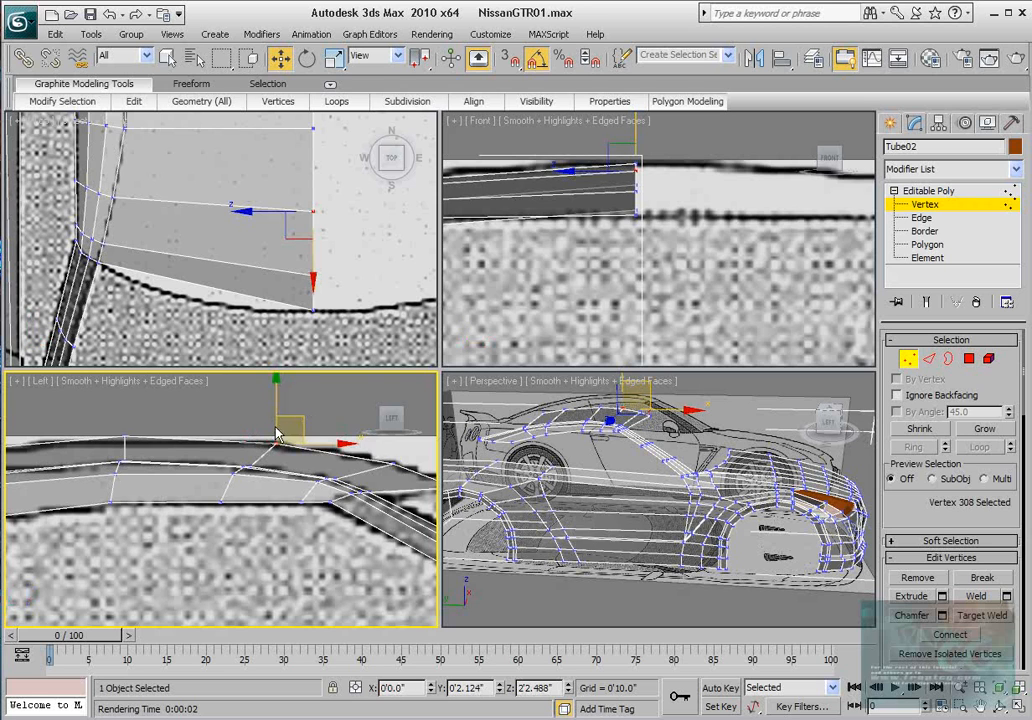
Step: Move the fourth centreline vertex from the front slightly forward and down in the Left view to about Y 0'10.092", Z 2'2.724"
middle_drag(112, 426, 188, 429)
click(201, 440)
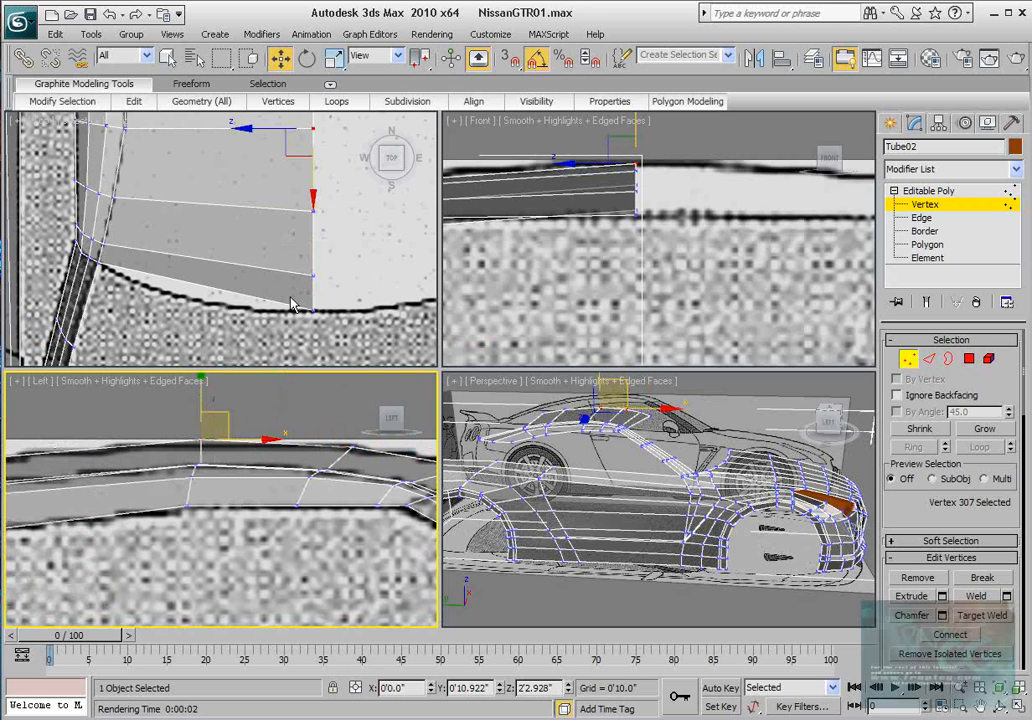
middle_drag(216, 496, 228, 502)
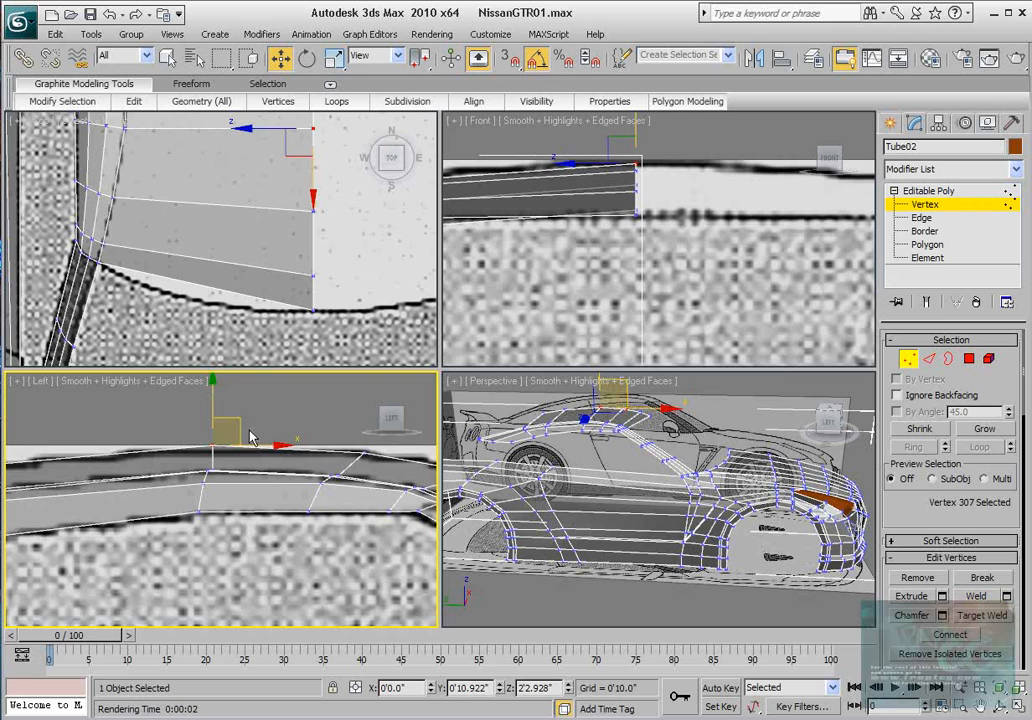
drag(242, 420, 256, 423)
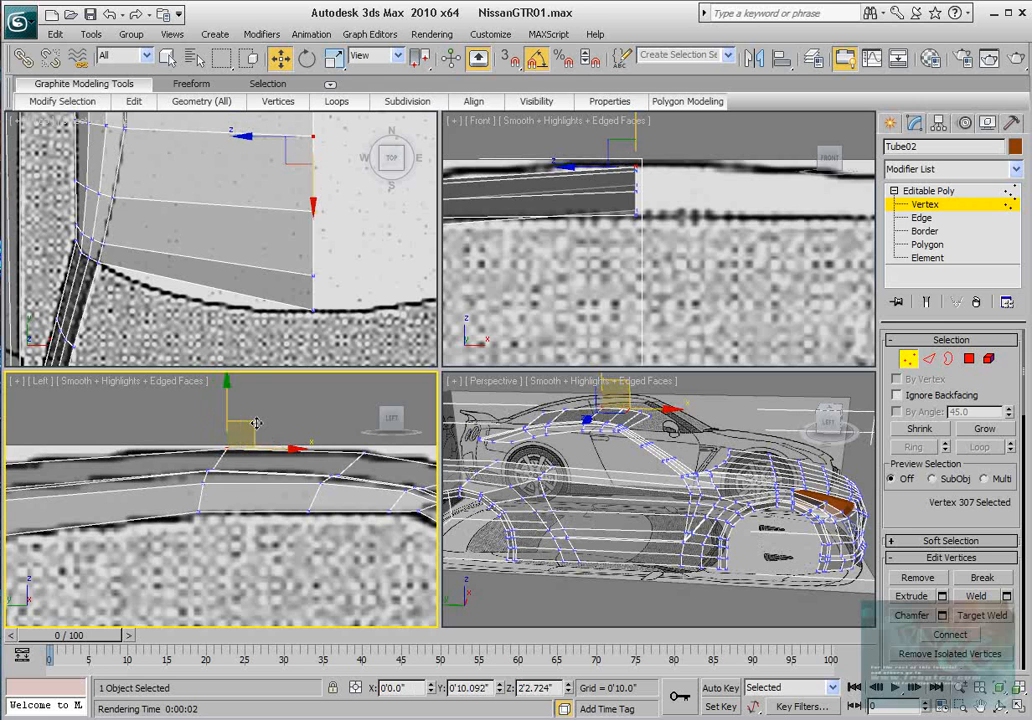
Step: Nudge the centreline vertex above the door's rear seam slightly rearward and down in the Left view to follow the roofline
middle_drag(219, 431, 283, 424)
scroll(255, 433, down, 3)
middle_drag(192, 449, 249, 440)
scroll(250, 438, up, 3)
click(158, 438)
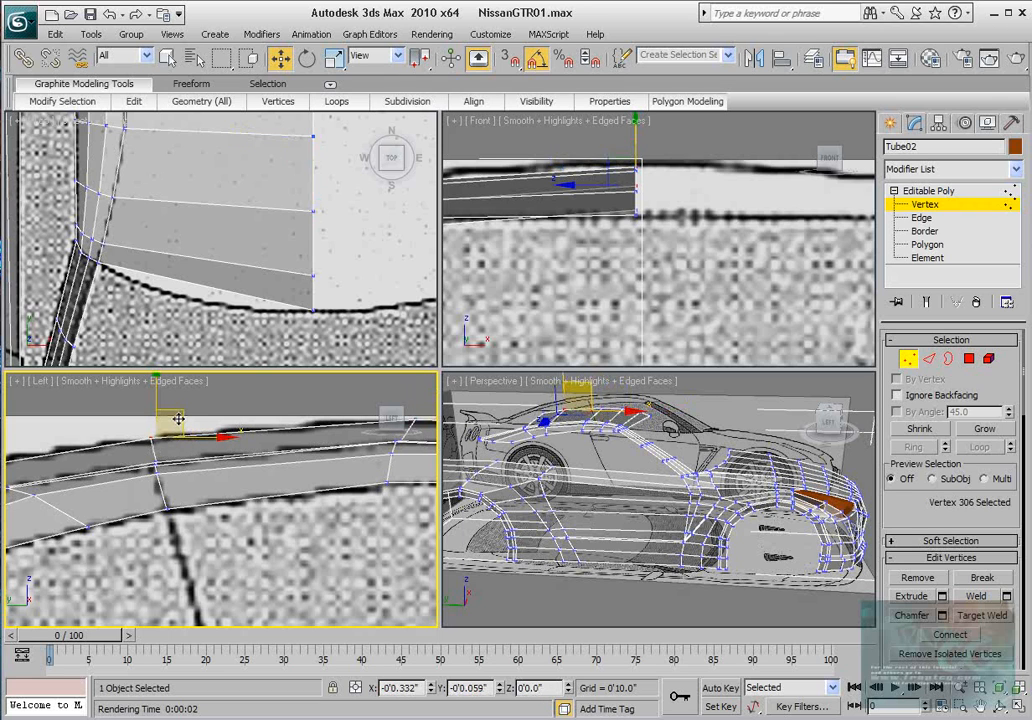
drag(180, 420, 180, 419)
Step: Move the roof's rearmost centreline vertex back in the Top view to the rear window's upper line
middle_drag(304, 185, 299, 265)
scroll(308, 205, down, 5)
scroll(298, 263, up, 5)
click(292, 197)
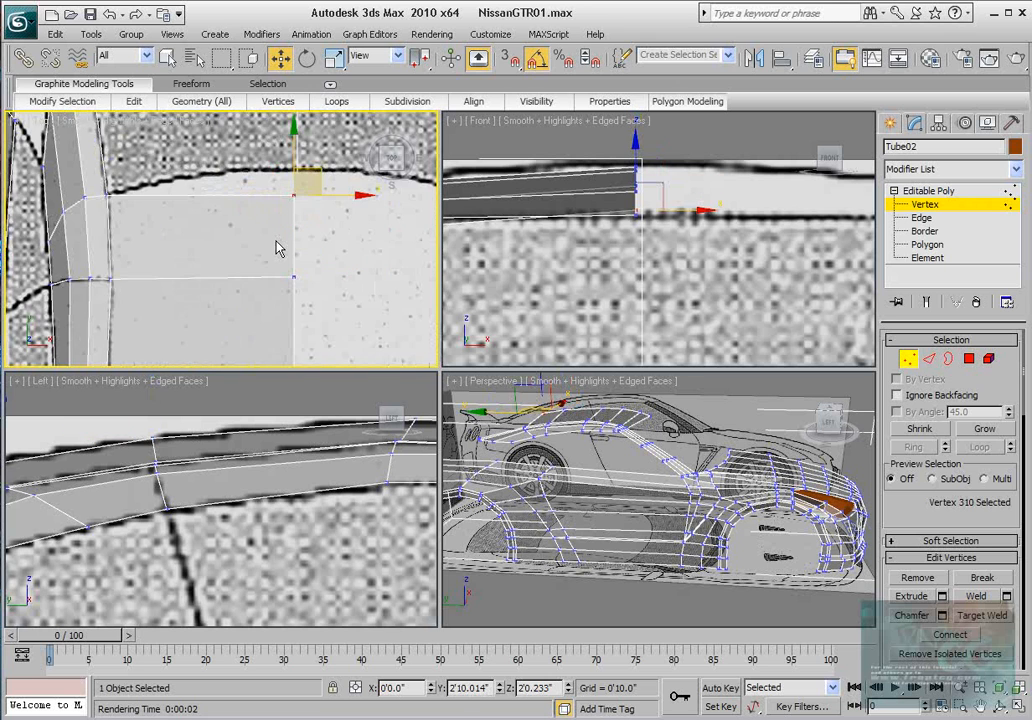
middle_drag(285, 190, 283, 258)
drag(288, 222, 290, 197)
Step: Lower the rearmost centreline vertex onto the roofline in the Left view, placing it at about Y 3'0.764", Z 1'11.673"
mouse_move(144, 450)
middle_down()
mouse_move(288, 456)
mouse_move(304, 468)
middle_up()
middle_drag(109, 505, 153, 489)
scroll(153, 489, up, 2)
drag(138, 406, 140, 415)
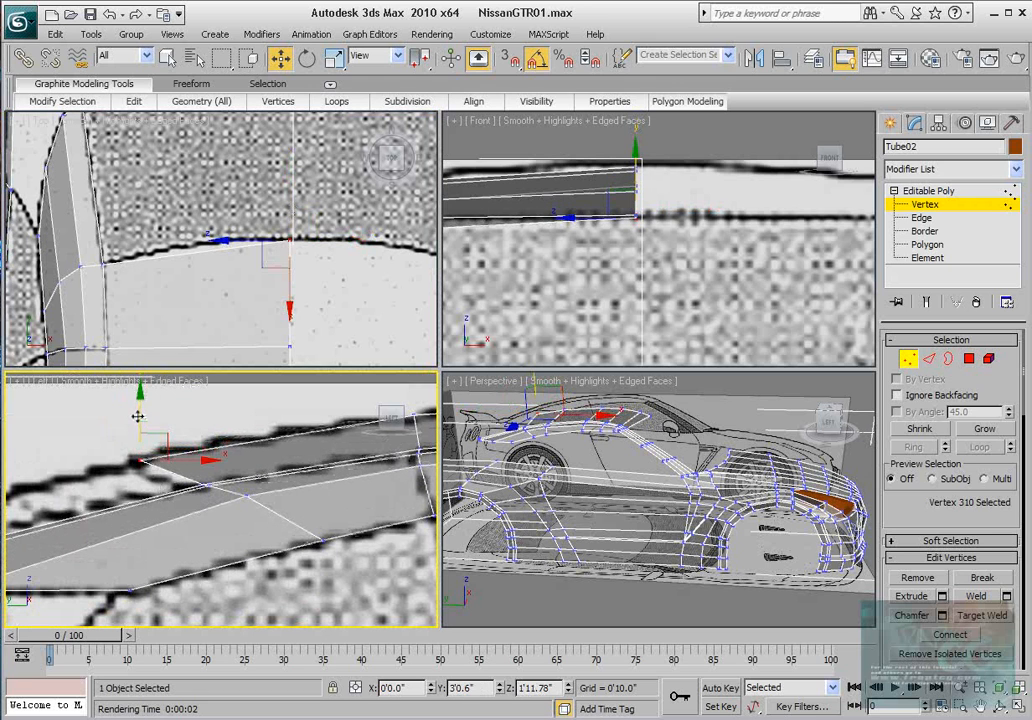
drag(198, 461, 194, 461)
drag(136, 411, 135, 414)
middle_drag(241, 437, 155, 428)
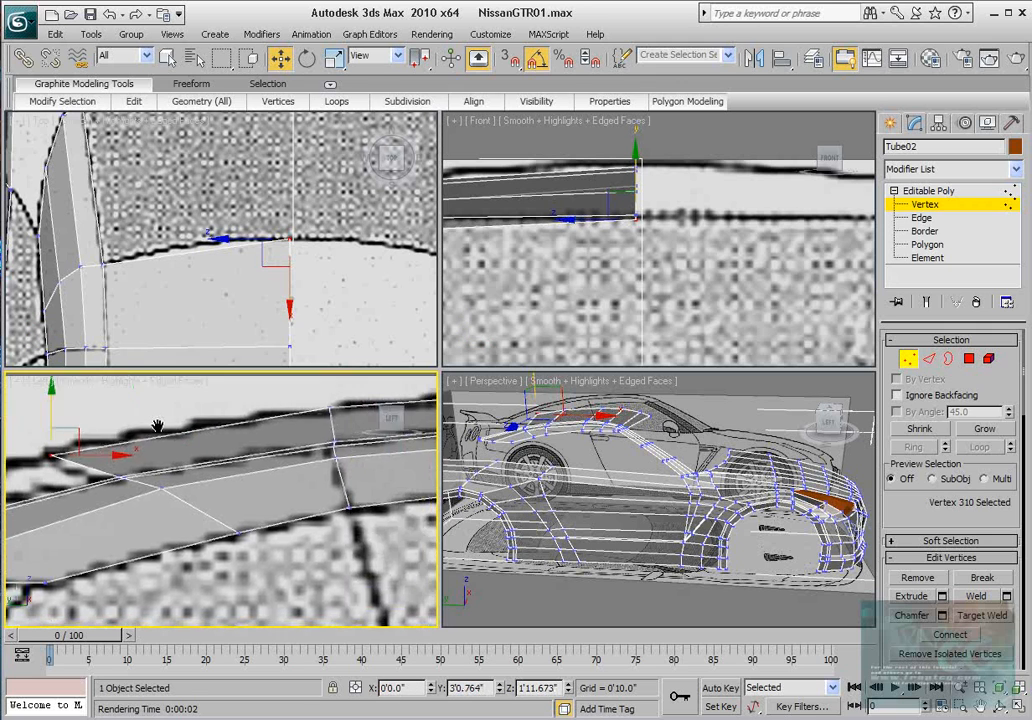
Step: Select the six cross edges of the new roof section in the Top view and connect them with 2 segments, Pinch 0 and Slide 0
scroll(243, 447, down, 2)
middle_drag(200, 290, 197, 275)
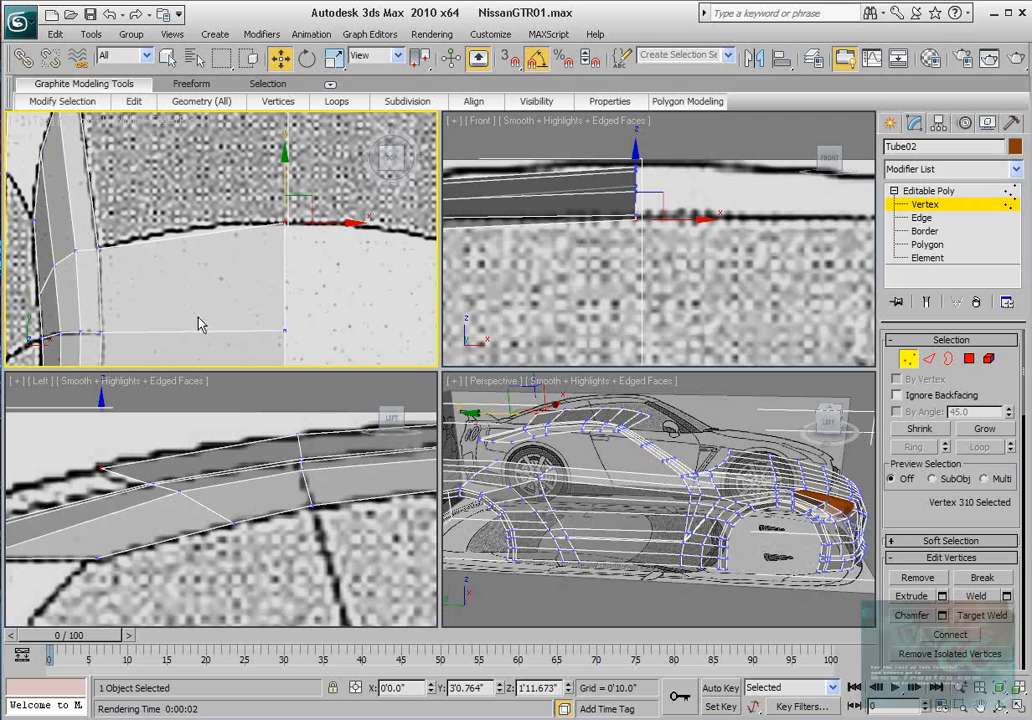
scroll(198, 323, down, 6)
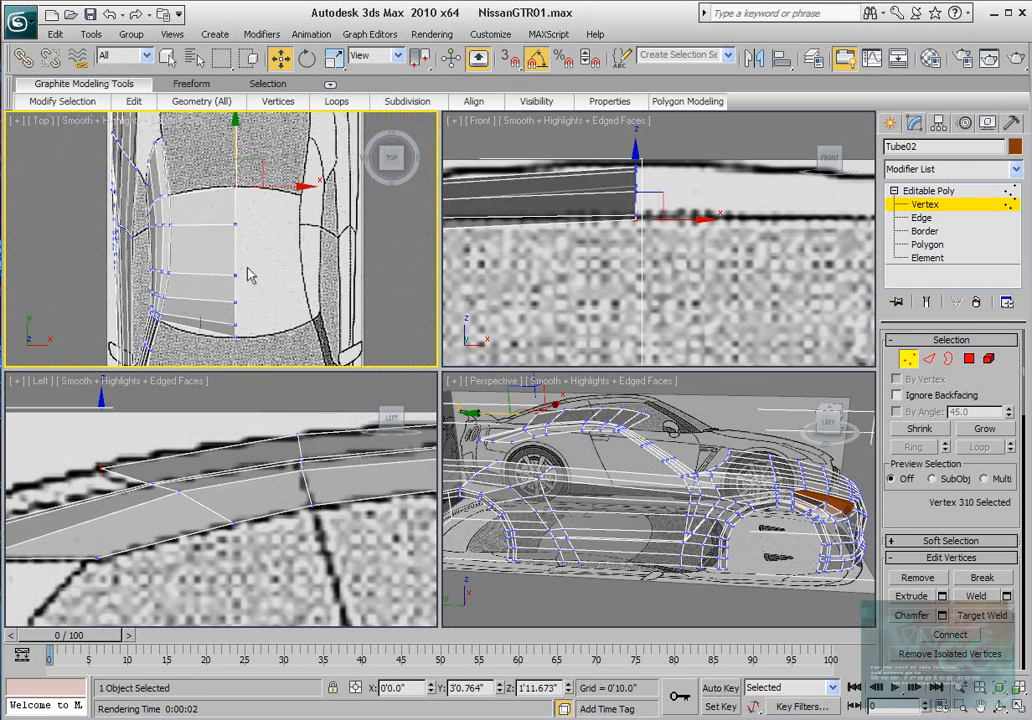
scroll(255, 273, up, 2)
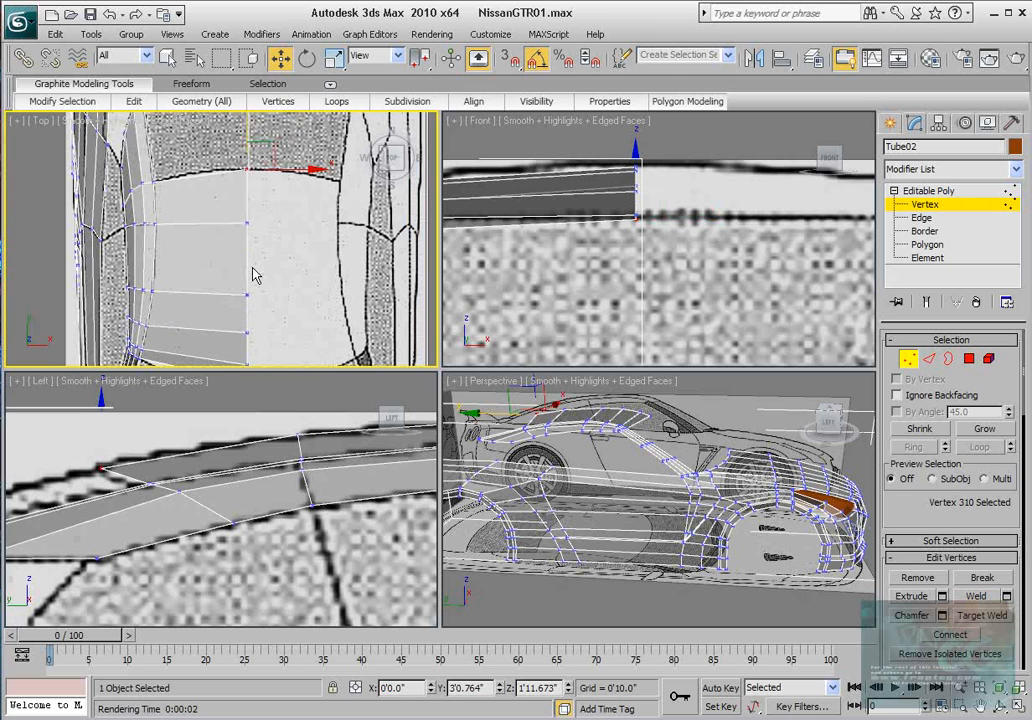
click(928, 361)
scroll(230, 182, down, 2)
drag(216, 147, 214, 346)
drag(916, 498, 916, 454)
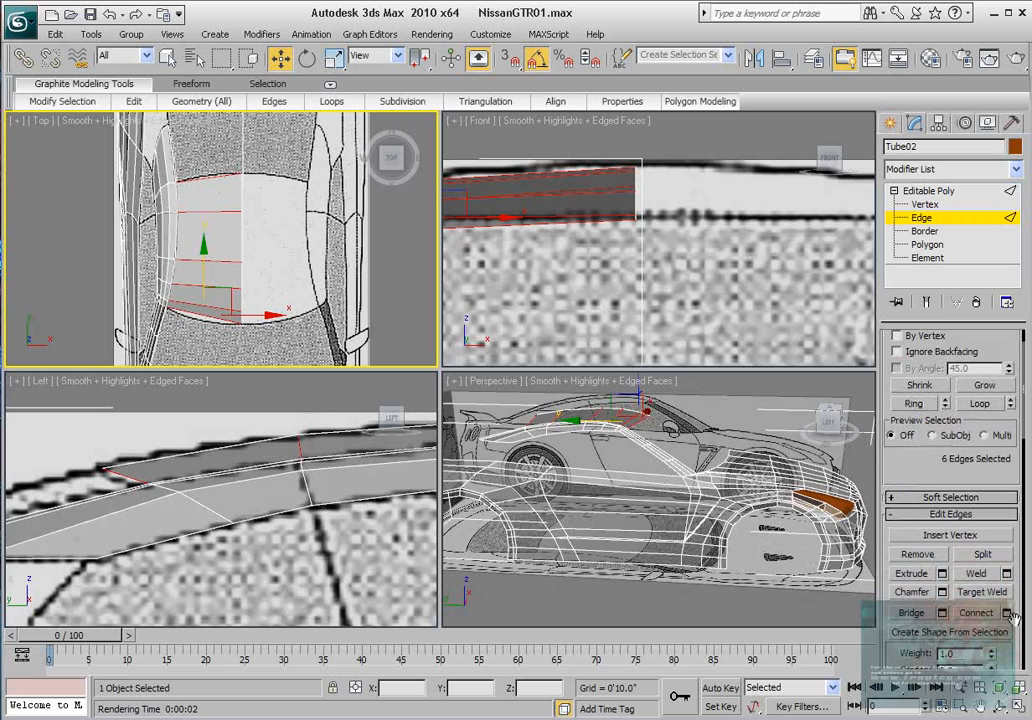
click(1008, 614)
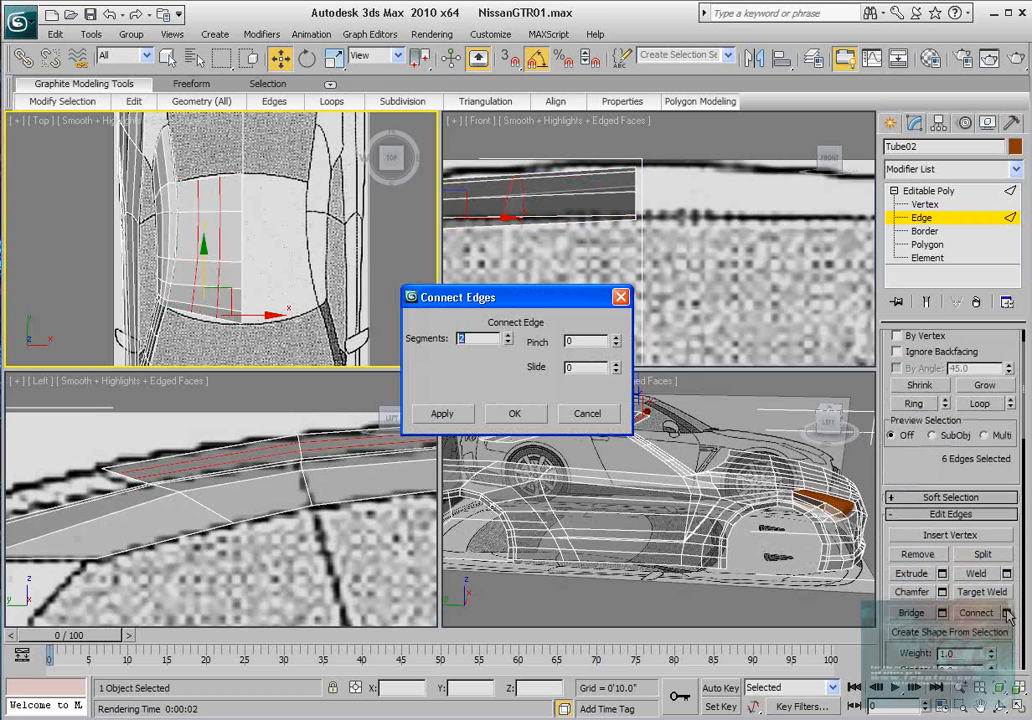
click(514, 414)
scroll(235, 220, up, 3)
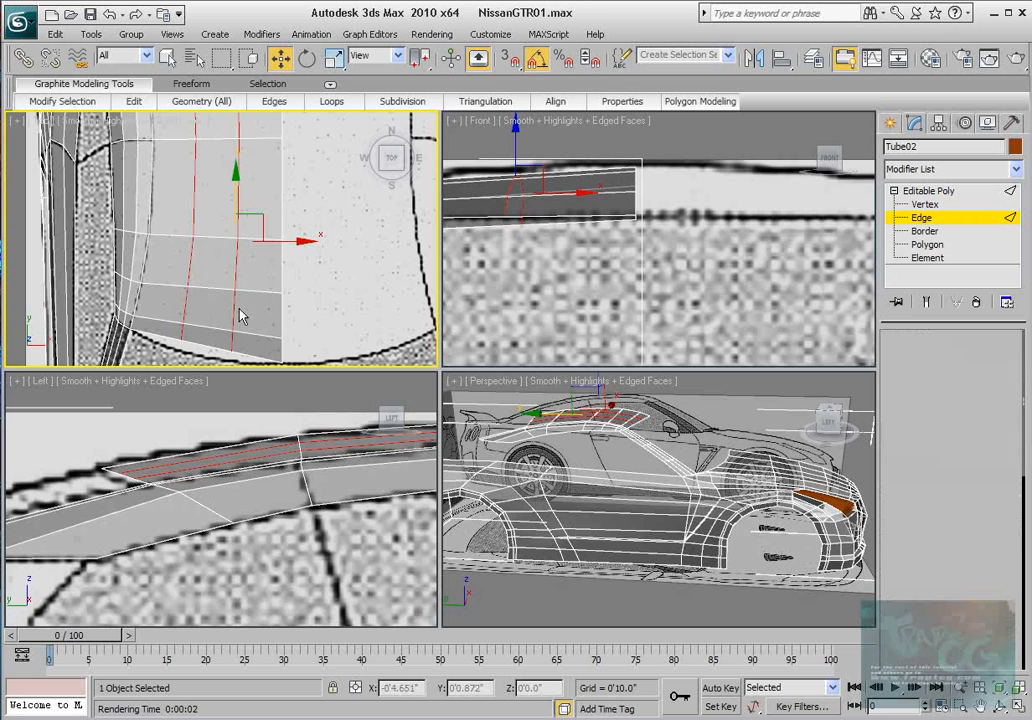
Step: Move the two new front-edge vertices of the roof onto the windscreen's upper line in the Top view
key(1)
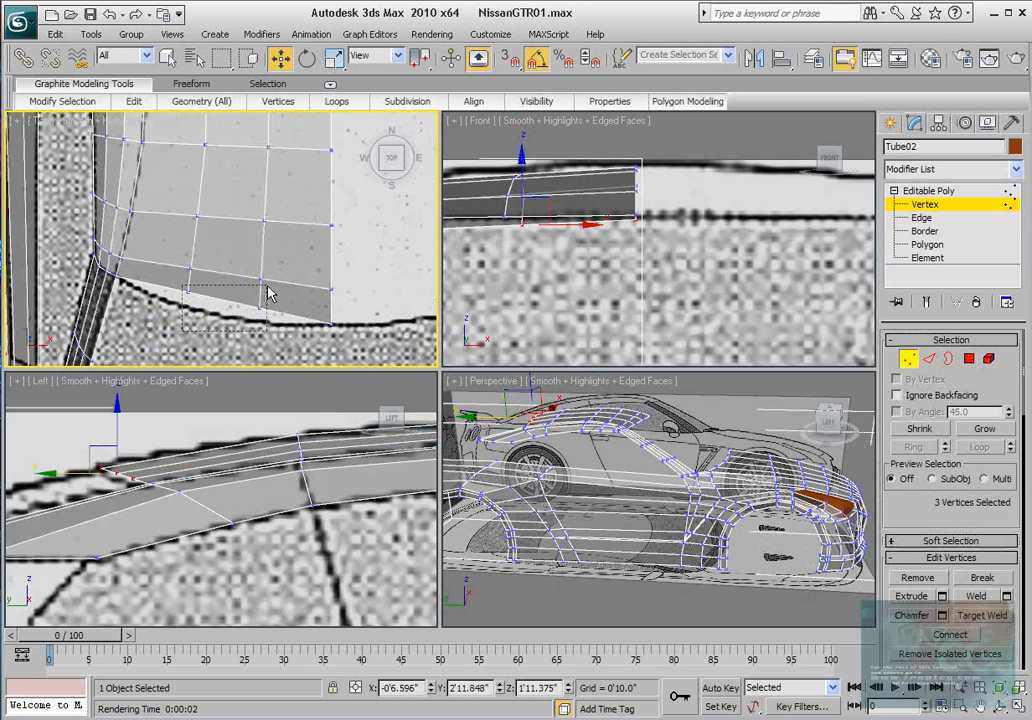
drag(268, 292, 266, 294)
drag(223, 243, 222, 258)
middle_drag(203, 305, 230, 295)
drag(196, 316, 226, 275)
click(288, 314)
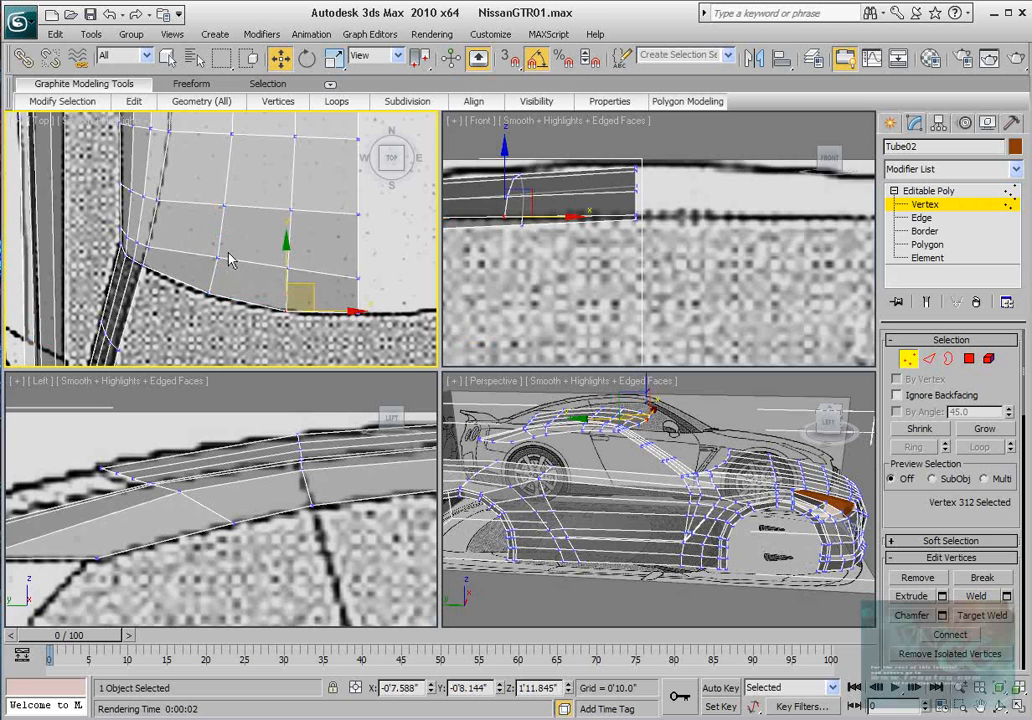
Step: Shift the two new vertices in the row behind the roof's front edge forward in the Top view to even out the curve
middle_drag(191, 247, 193, 252)
drag(305, 300, 305, 298)
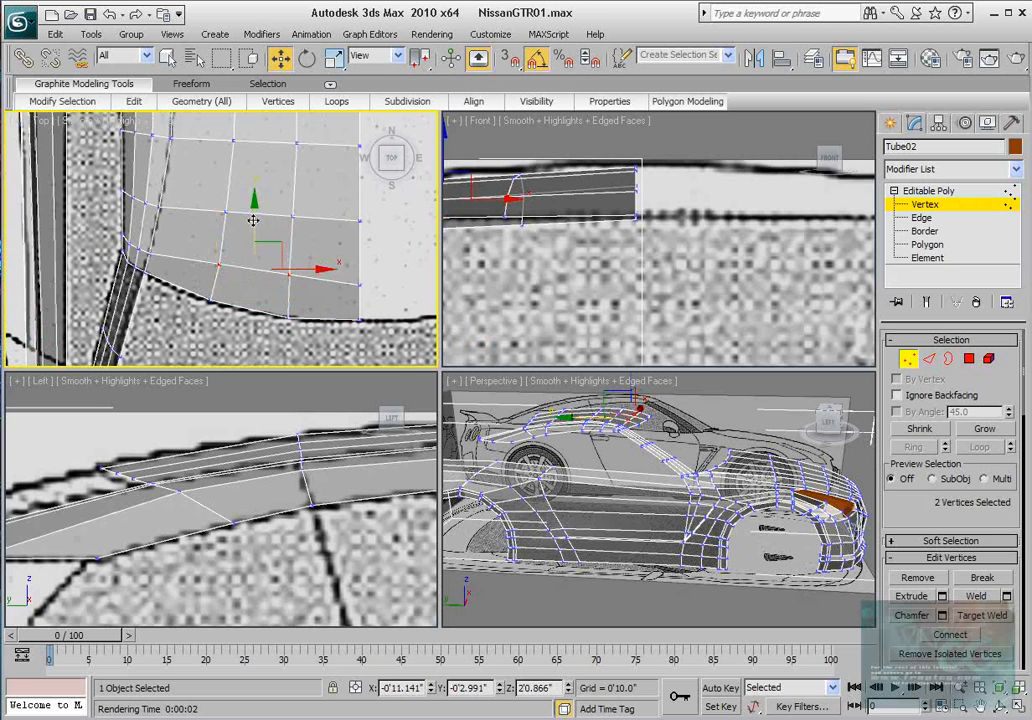
drag(253, 221, 252, 227)
click(290, 281)
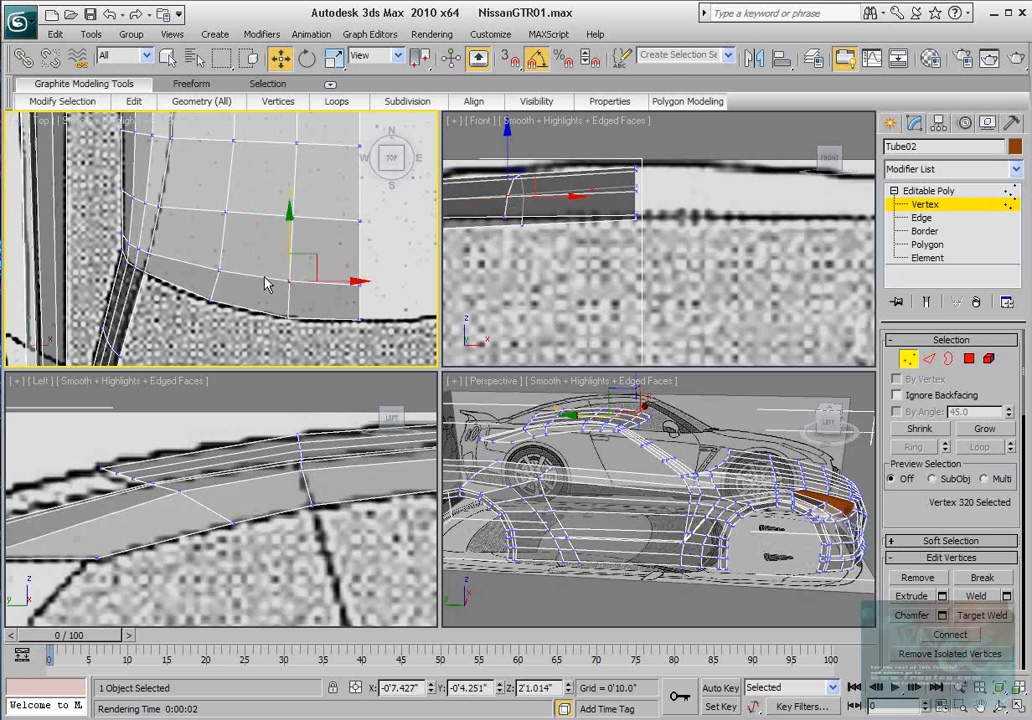
click(219, 270)
drag(245, 253, 243, 253)
Step: Select the two new vertices in the third row from the roof's front and nudge them forward in the Left view to Y 0'2.732"
middle_drag(256, 243, 247, 262)
drag(197, 213, 300, 258)
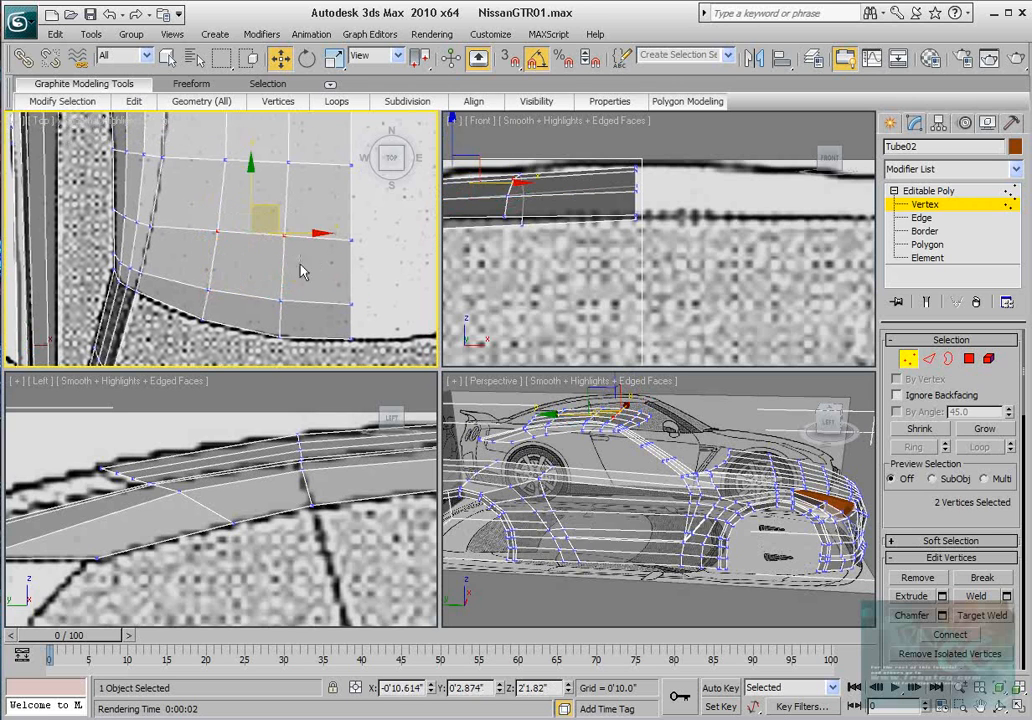
middle_drag(303, 455, 168, 473)
scroll(168, 473, down, 2)
middle_drag(313, 505, 183, 505)
scroll(184, 505, up, 2)
middle_drag(300, 464, 267, 486)
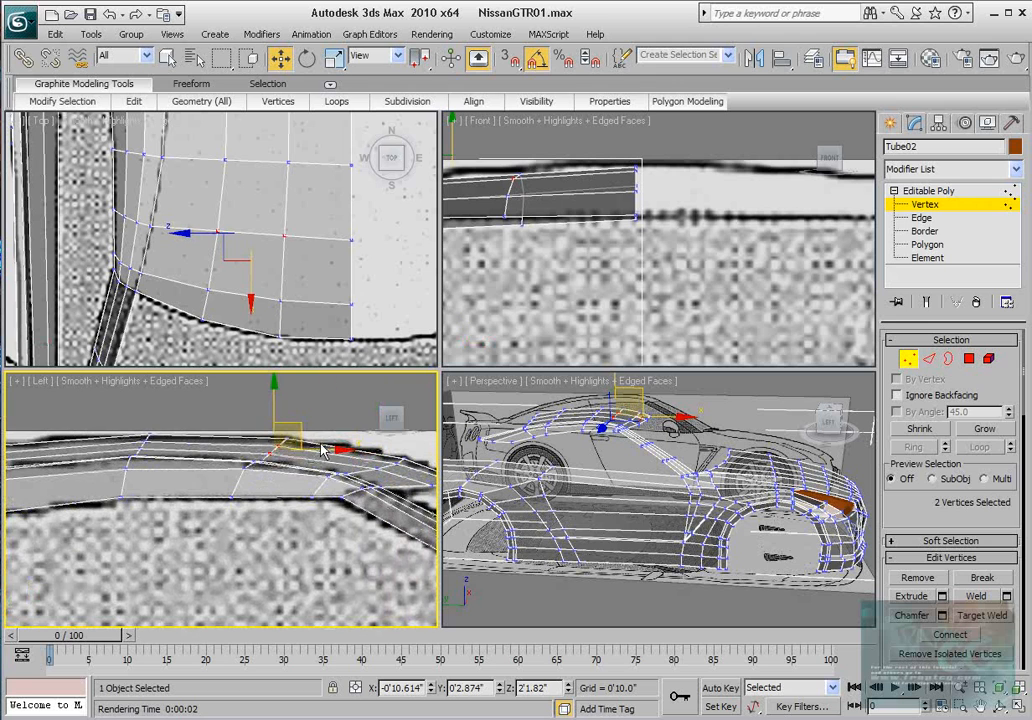
drag(322, 449, 326, 449)
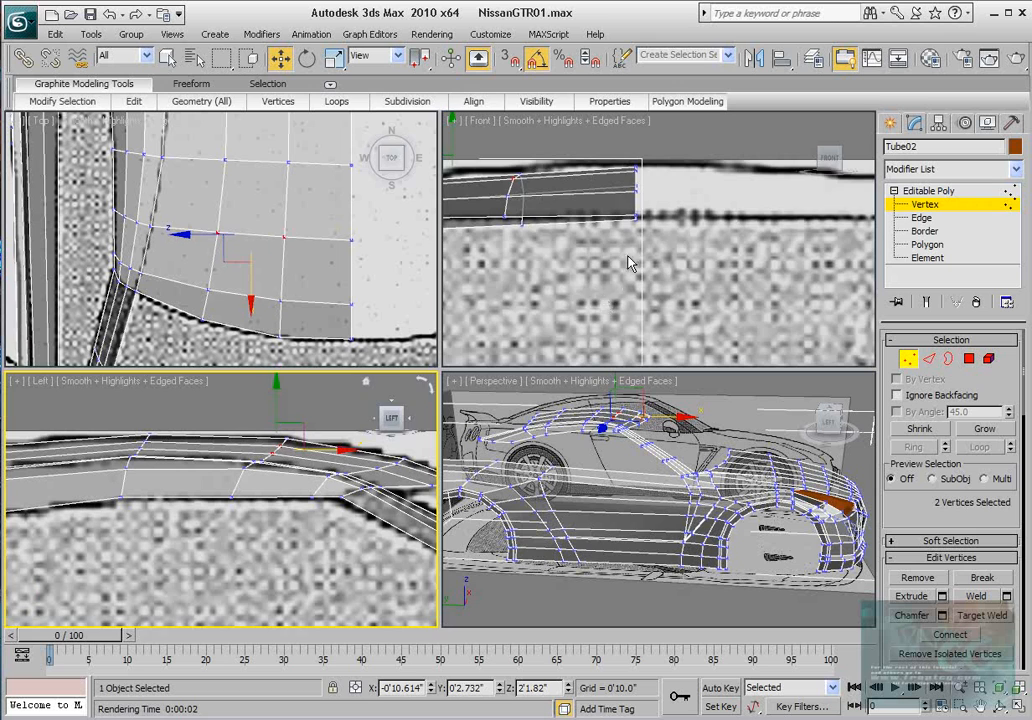
Step: Select the 12 vertices of the two new roof loops in the Front view and raise them to about Z 2'1.136"
middle_drag(628, 257, 750, 272)
scroll(728, 248, down, 2)
drag(569, 175, 719, 271)
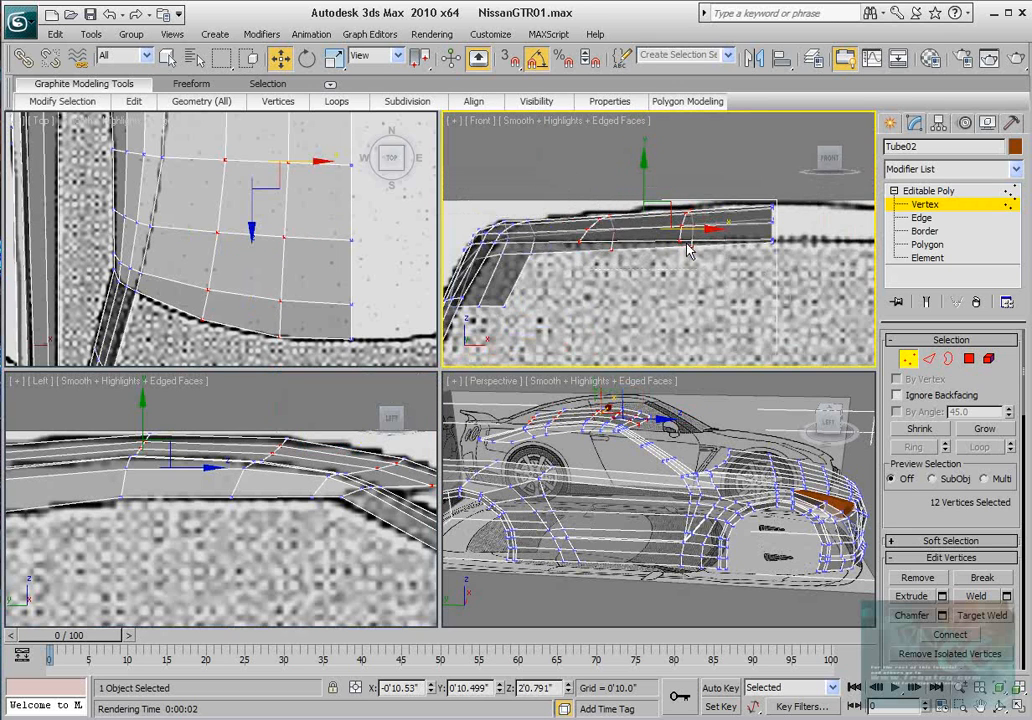
middle_drag(687, 244, 692, 257)
drag(648, 194, 646, 186)
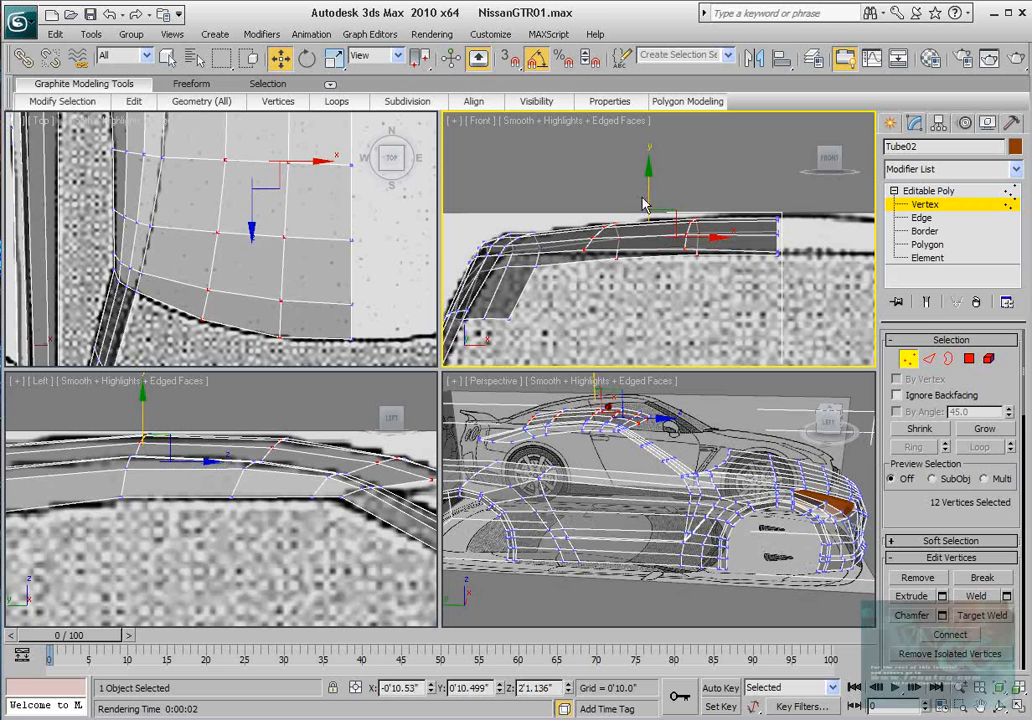
Step: Lower the two new front-edge vertices onto the windscreen's upper line in the Front view, placing the inner one at Z 1'11.953"
click(615, 258)
click(582, 247)
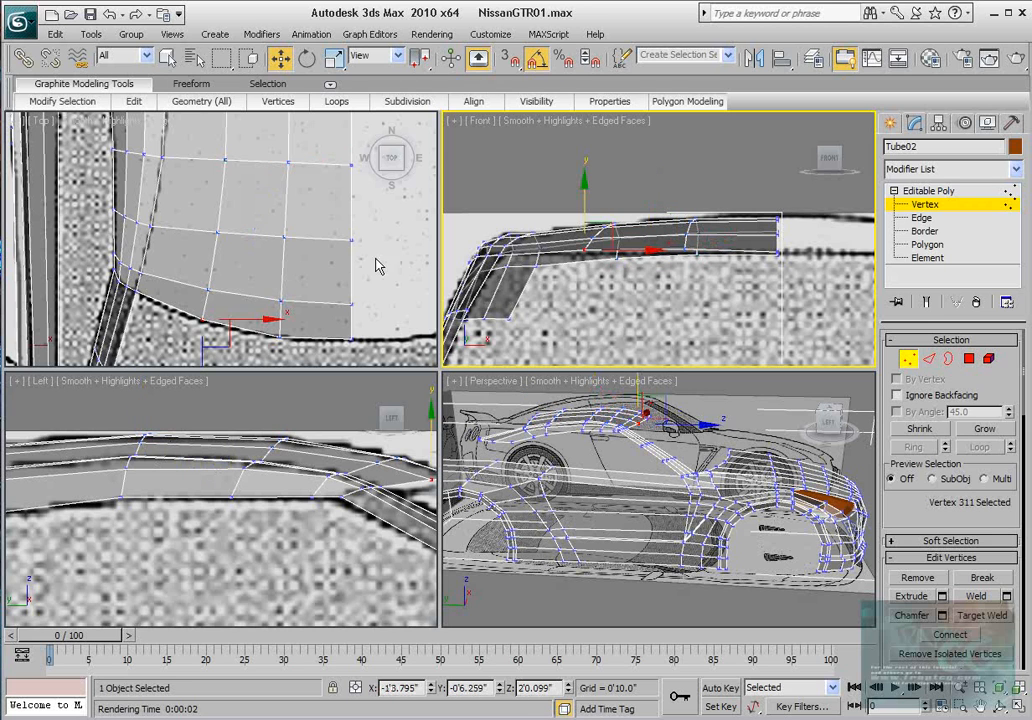
scroll(302, 205, up, 2)
scroll(603, 253, up, 2)
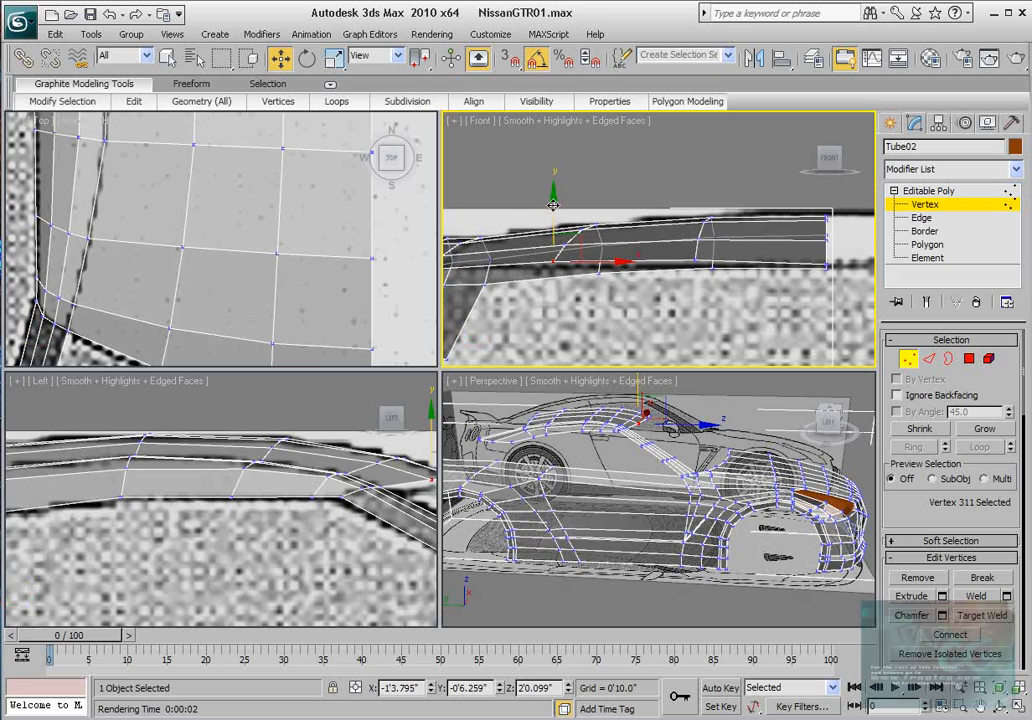
click(695, 258)
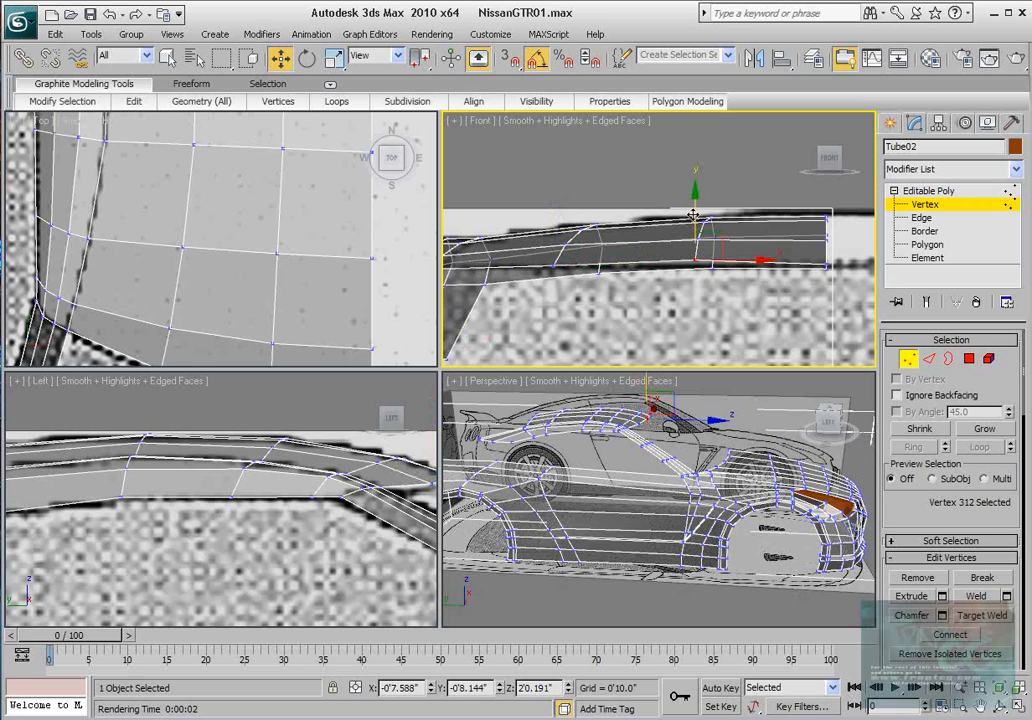
drag(695, 258, 695, 264)
middle_drag(266, 508, 168, 510)
scroll(304, 498, up, 2)
middle_drag(349, 490, 323, 488)
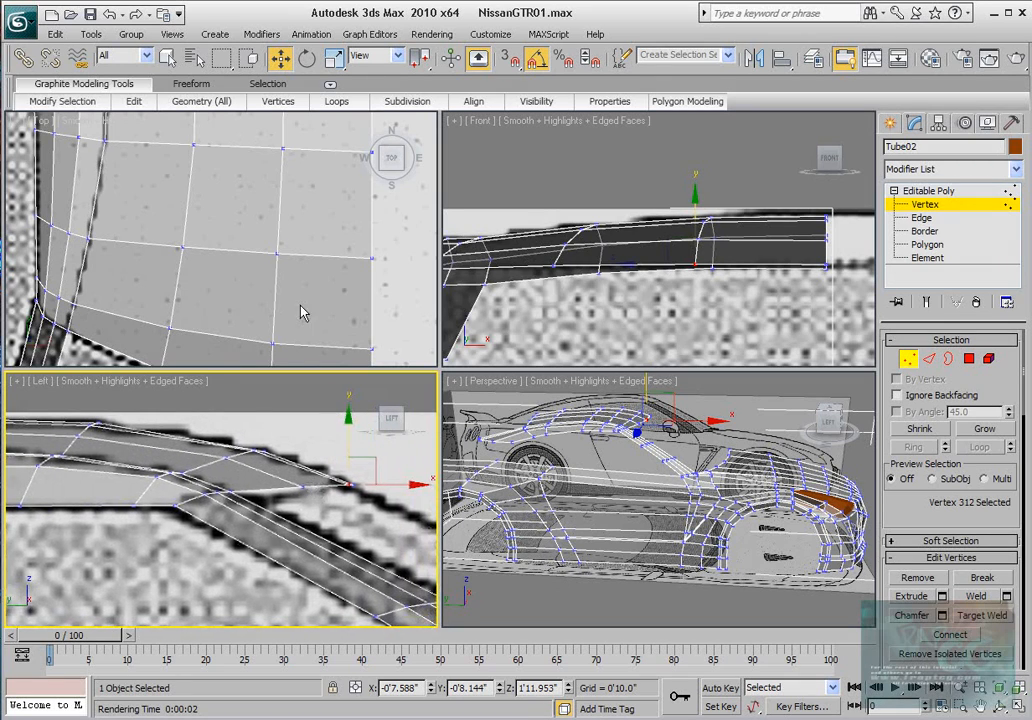
Step: Move the two new rear-edge roof vertices back onto the rear window's upper line in the Top view
middle_drag(289, 232, 246, 272)
scroll(288, 275, down, 2)
middle_click(647, 265)
scroll(647, 265, down, 2)
scroll(241, 250, down, 3)
middle_drag(246, 178, 276, 288)
scroll(228, 195, up, 3)
click(281, 223)
scroll(276, 286, up, 2)
drag(283, 245, 281, 234)
click(195, 296)
drag(195, 253, 194, 244)
Step: Lower both new rear-edge vertices onto the roofline in the Left view, placing the inner one at about Y 3'0.614", Z 1'11.582"
scroll(282, 504, down, 3)
middle_drag(161, 517, 254, 492)
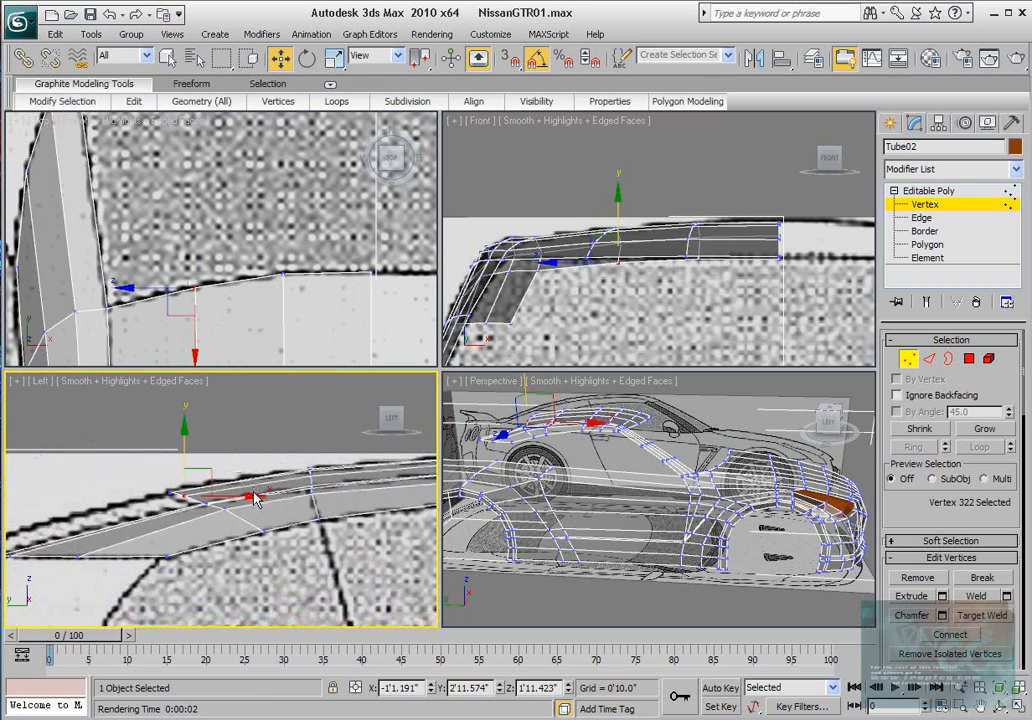
scroll(255, 499, up, 2)
drag(145, 432, 145, 437)
drag(260, 264, 304, 290)
middle_drag(170, 467, 182, 470)
drag(135, 448, 138, 453)
scroll(154, 468, down, 2)
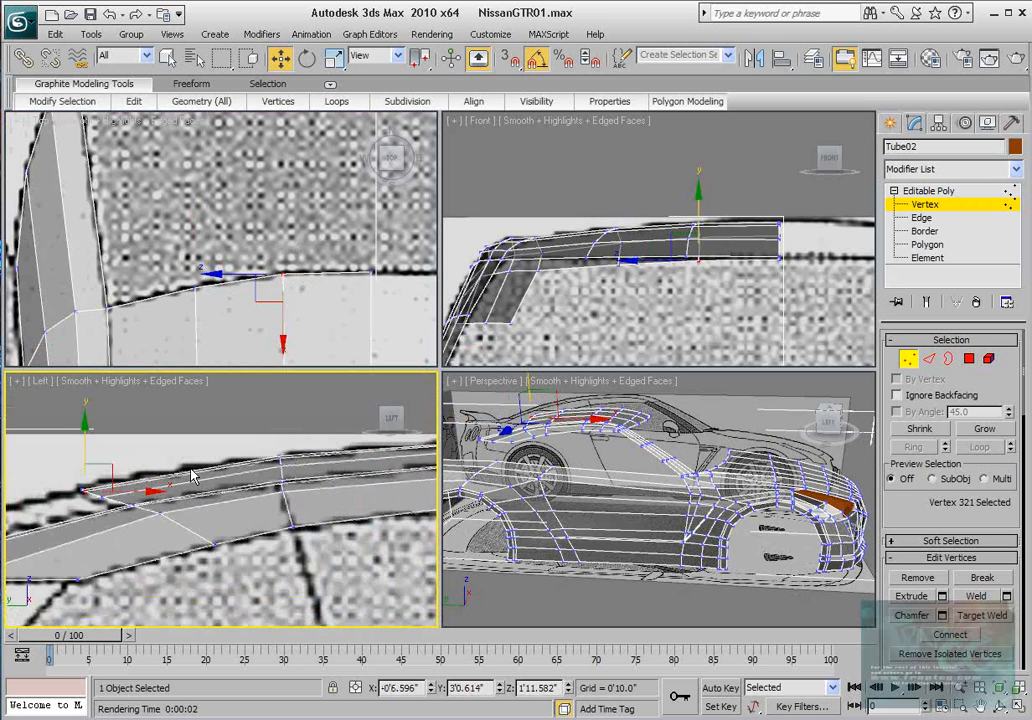
Step: Leave vertex editing and apply a Symmetry modifier to the car body with Z as the mirror axis
scroll(270, 215, up, 5)
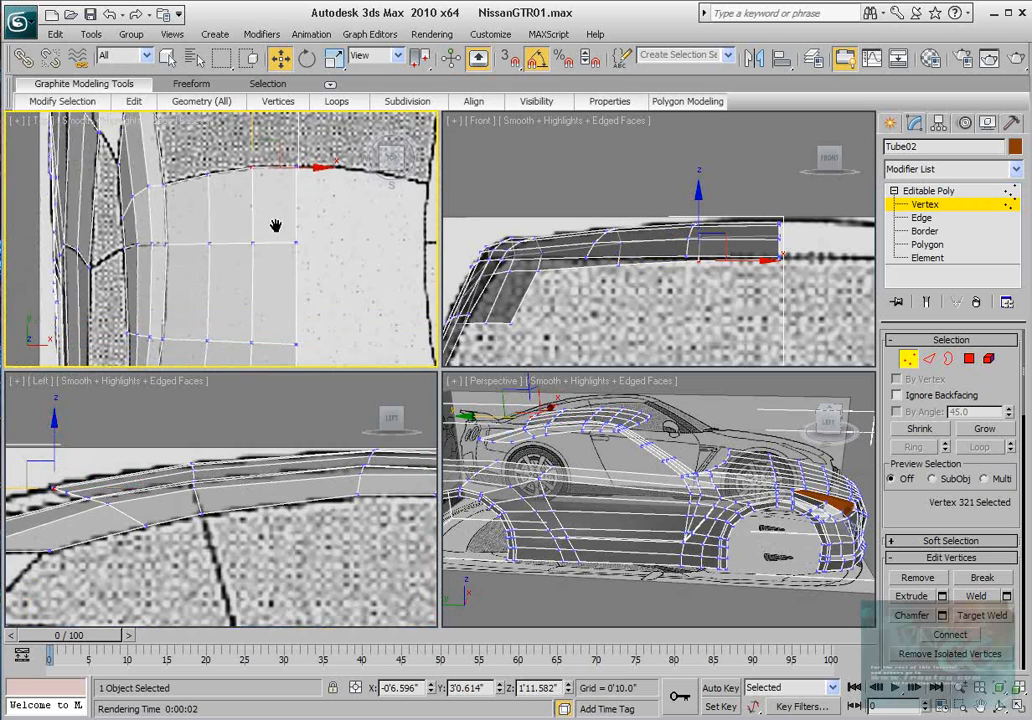
middle_drag(276, 314, 281, 268)
alt+middle_drag(655, 499, 603, 511)
click(908, 358)
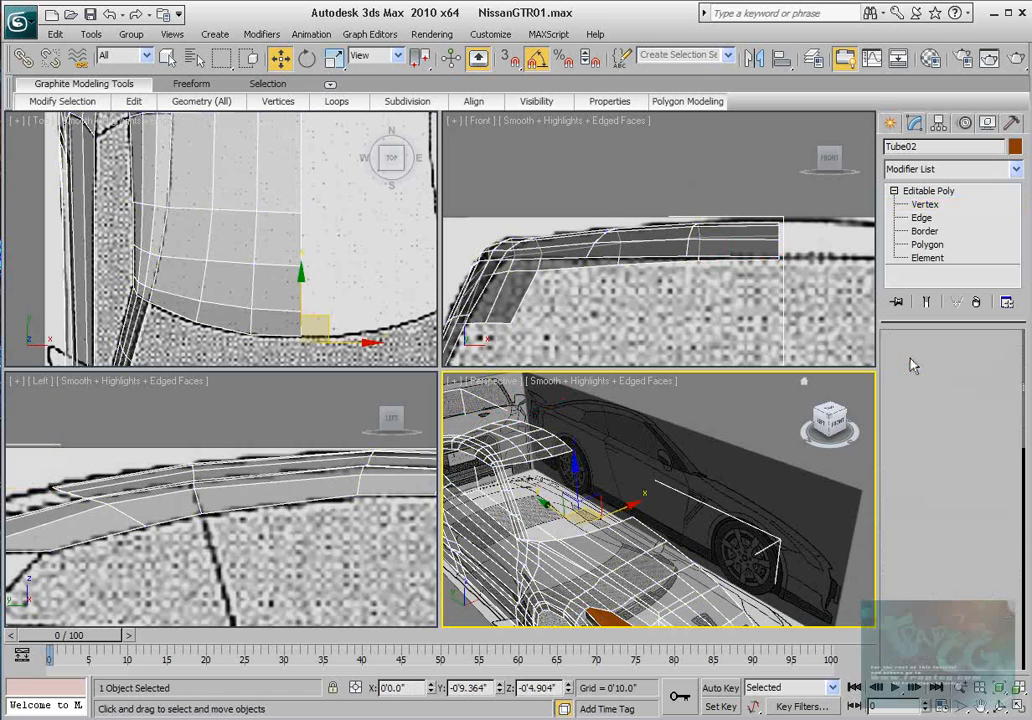
click(1016, 169)
scroll(945, 560, down, 15)
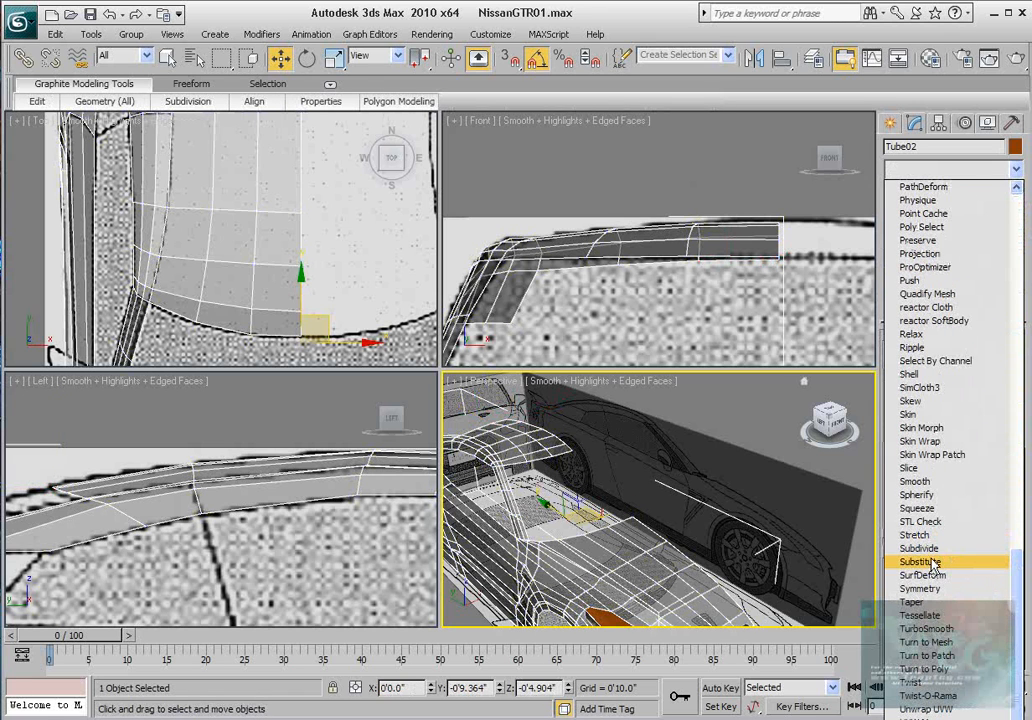
click(932, 589)
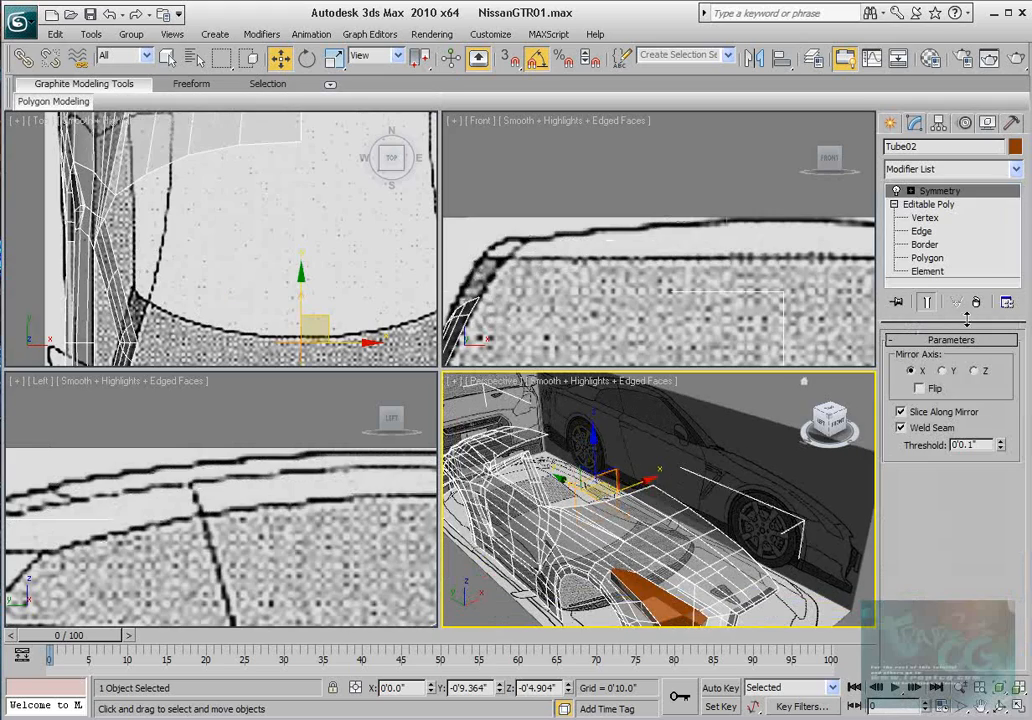
click(974, 371)
Step: Turn off the body's see-through display and inspect the mirrored car's front and hood in the Perspective view
scroll(562, 554, down, 5)
key(alt+x)
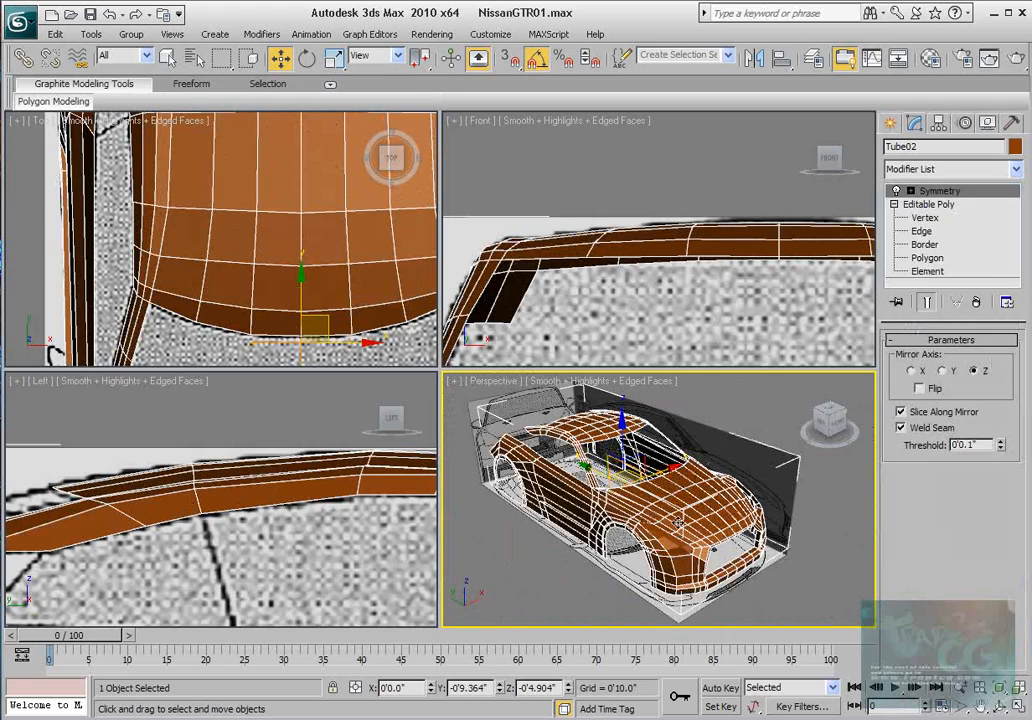
alt+middle_drag(673, 519, 627, 493)
scroll(641, 507, up, 5)
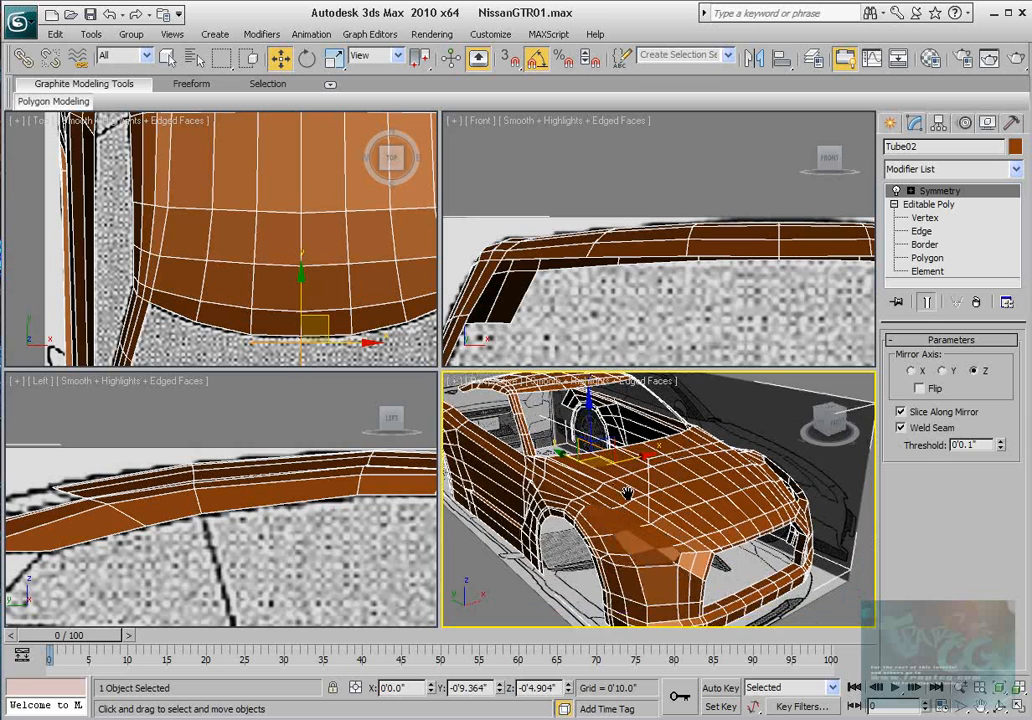